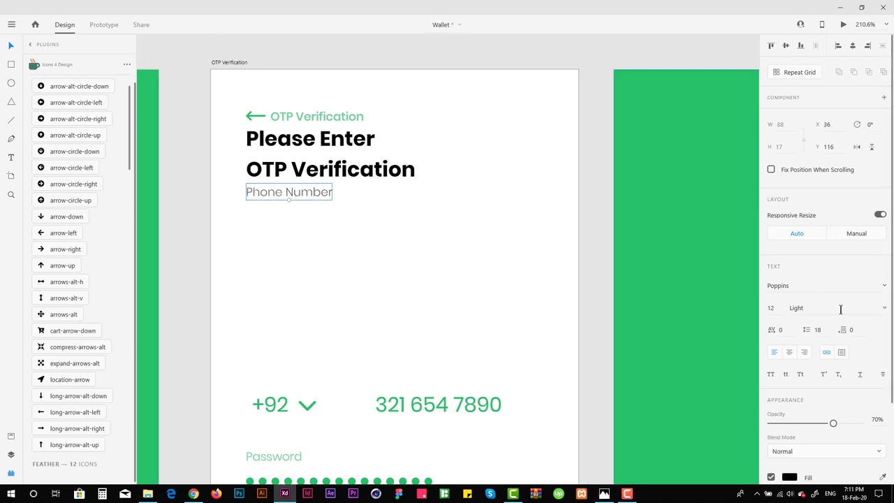
Replace the "Phone Number" text with a two-line note: "Code sent to" plus a sample phone number, and "this code will expire in 50 Sec"
double_click(308, 193)
key(Escape)
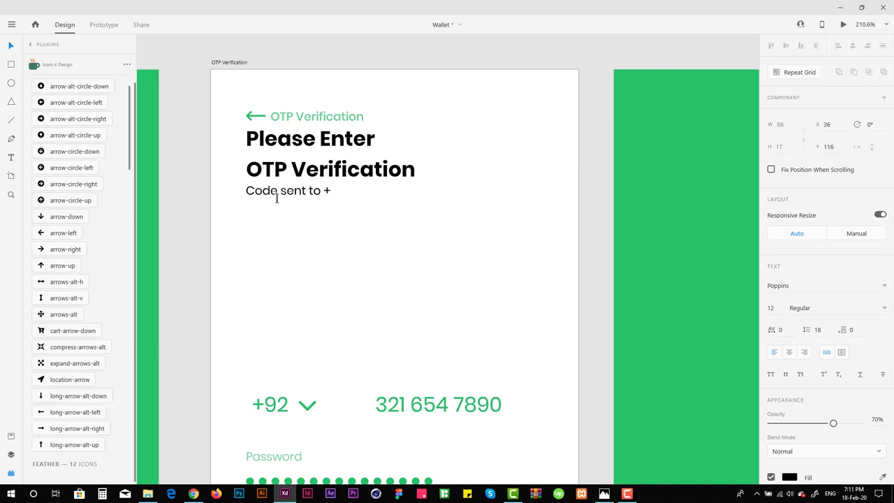
text(789 3210)
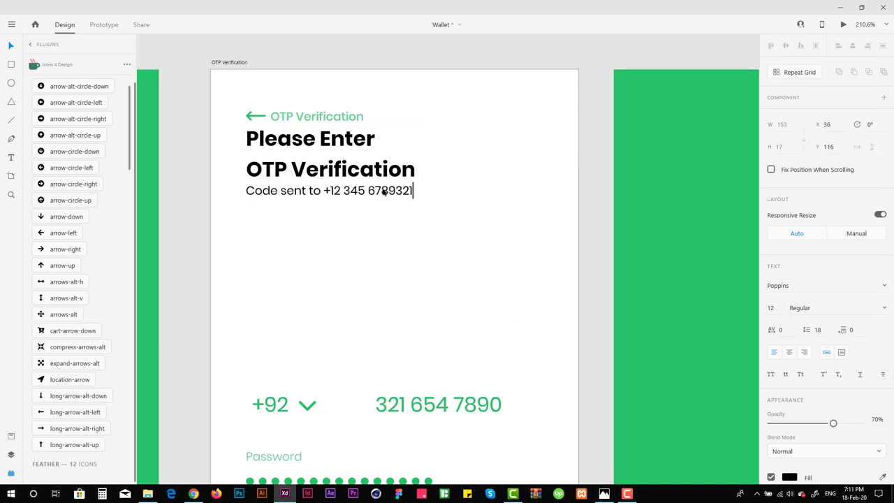
key(Escape)
text(Th)
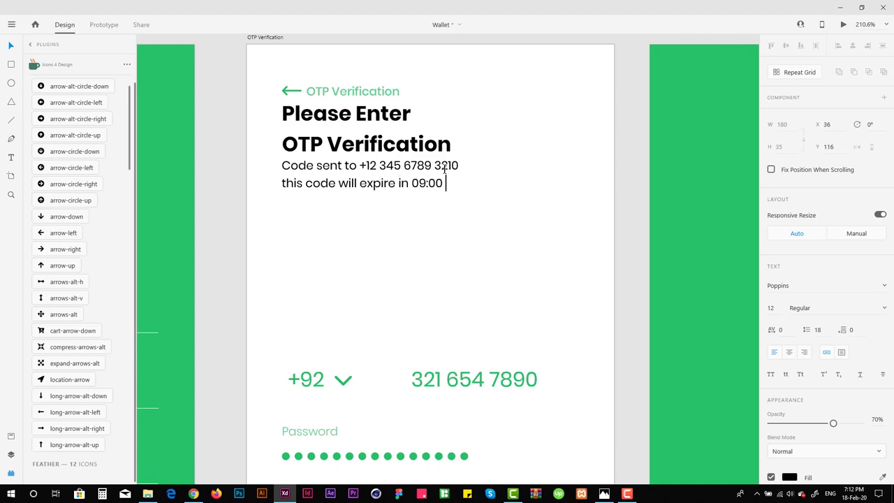
text(Mins)
key(Escape)
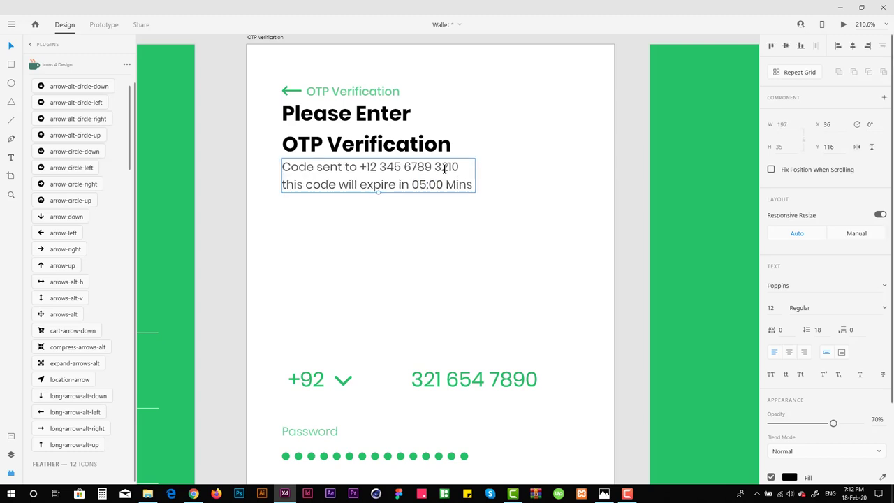
double_click(423, 183)
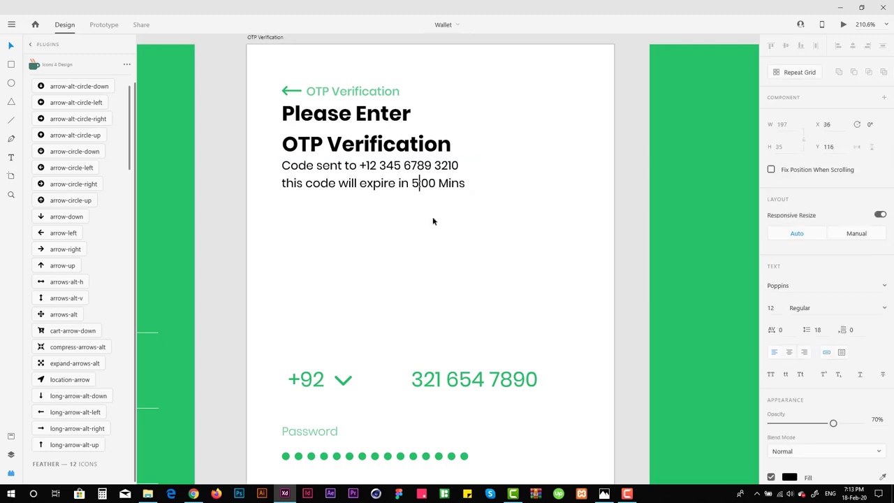
key(Escape)
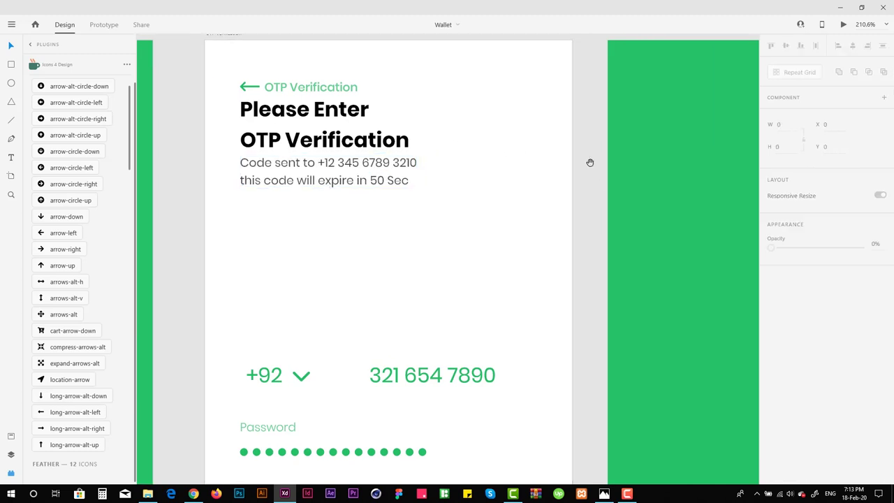
Set the "Please Enter OTP Verification" heading to line spacing 25 and font size 24
scroll(543, 174, down, 3)
click(392, 120)
key(Return)
click(826, 331)
text(25)
key(Return)
text(\)
key(ctrl+z)
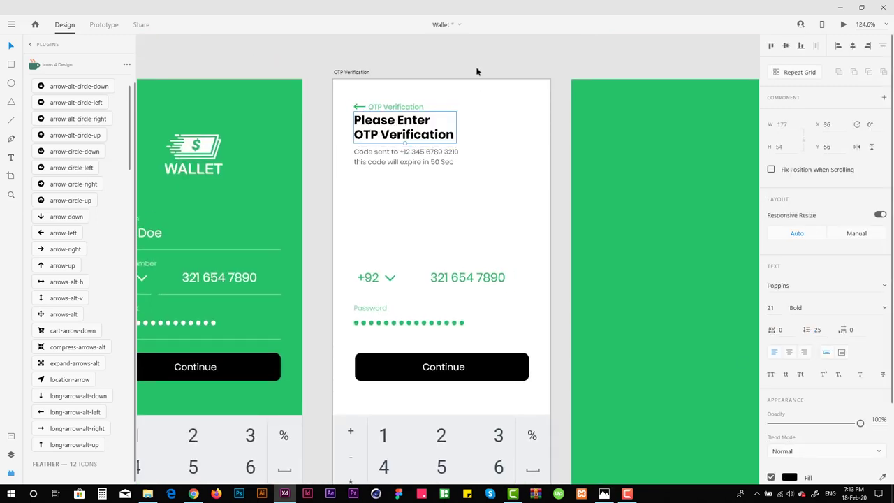
scroll(409, 152, up, 3)
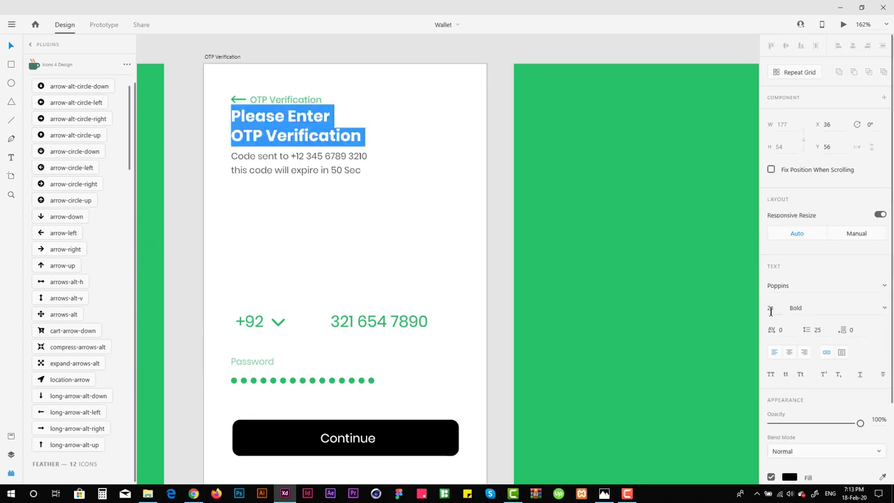
Make "50 Sec" in the expiry note bolder and colour it light red
scroll(264, 118, up, 3)
double_click(259, 175)
drag(349, 183, 389, 183)
scroll(544, 126, down, 1)
click(789, 477)
click(726, 353)
click(355, 144)
key(Down)
scroll(479, 153, down, 2)
scroll(479, 154, up, 1)
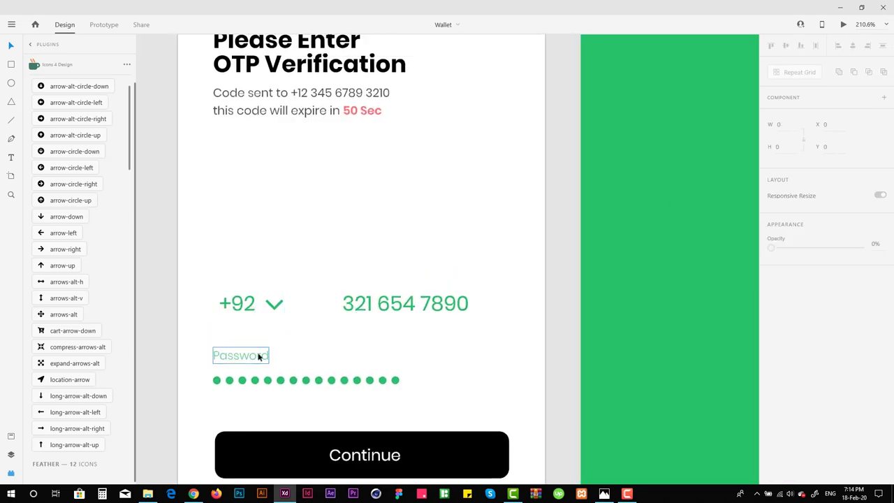
Draw a 46 by 46 square below the expiry note with corner radius 10, a light grey fill and no border
scroll(300, 279, down, 2)
key(r)
drag(338, 204, 375, 238)
click(11, 454)
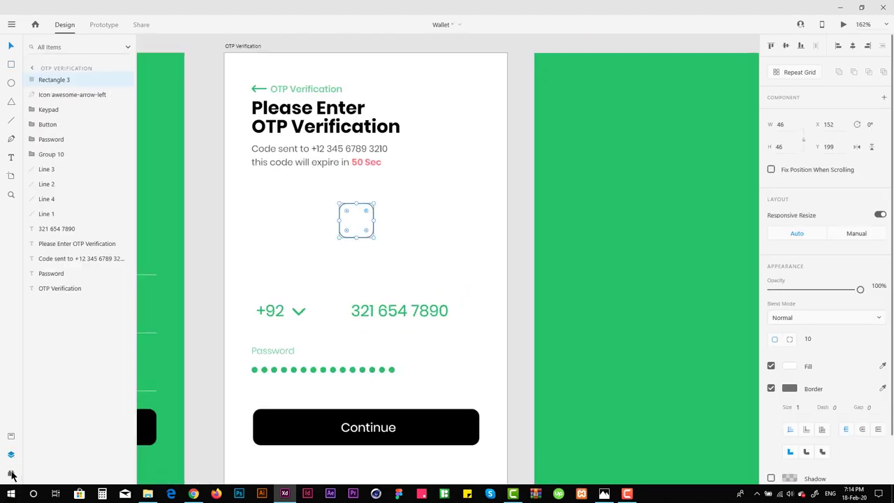
click(11, 473)
scroll(258, 419, up, 5)
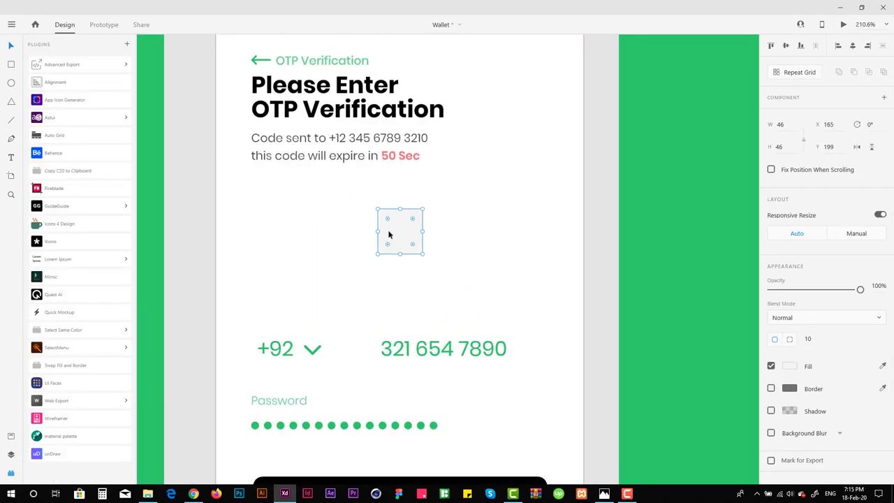
Copy a password dot into the centre of the grey square and fill it black
click(297, 403)
key(ctrl+c)
scroll(355, 247, up, 3)
click(354, 247)
key(ctrl+v)
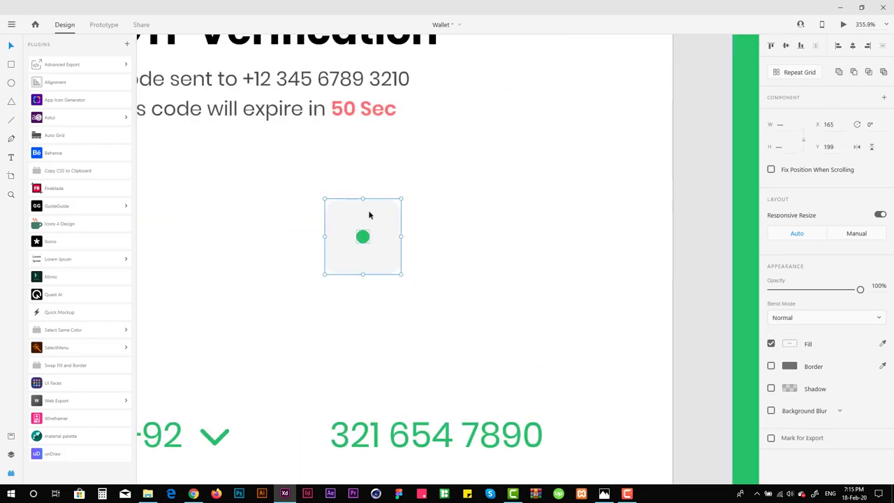
drag(368, 232, 382, 220)
click(789, 344)
click(786, 121)
Repeat the dotted tile horizontally with Repeat Grid to make four tiles, and ungroup the grid
click(799, 71)
drag(401, 235, 495, 235)
scroll(391, 271, down, 3)
key(ctrl+y)
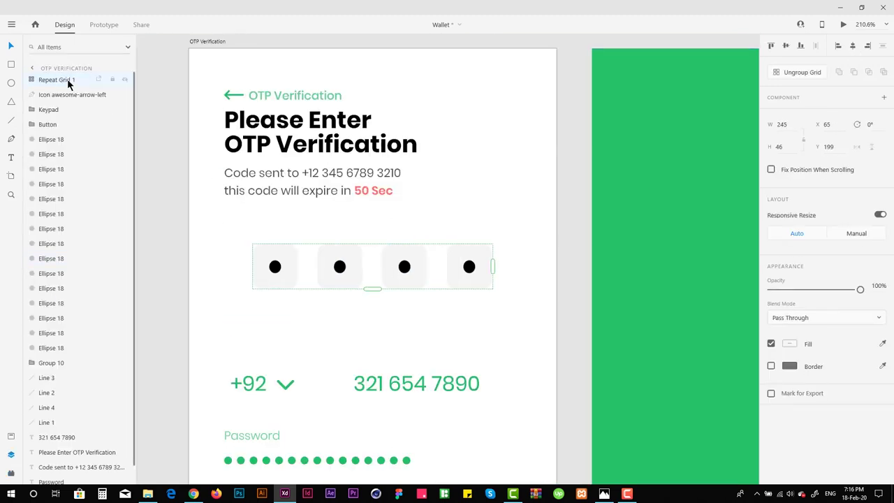
click(801, 71)
Replace the fourth tile's dot with a copy of the phone number text changed to "6", in black SemiBold
scroll(439, 122, up, 3)
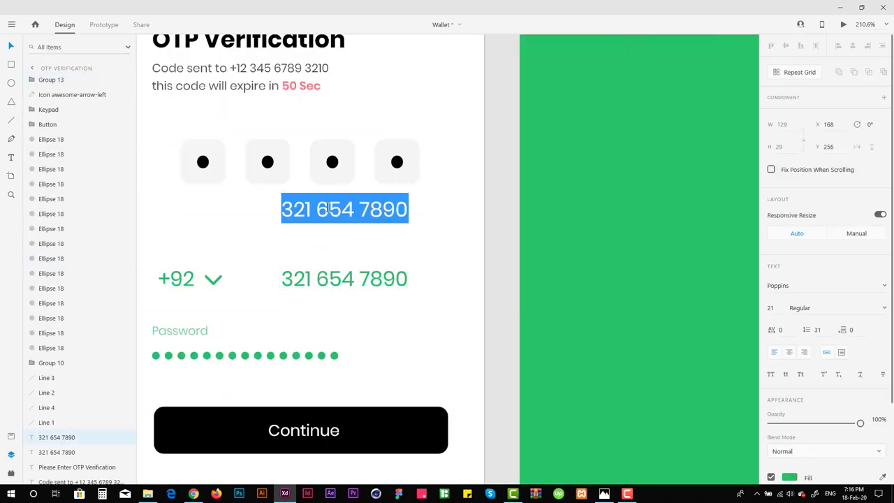
text(6)
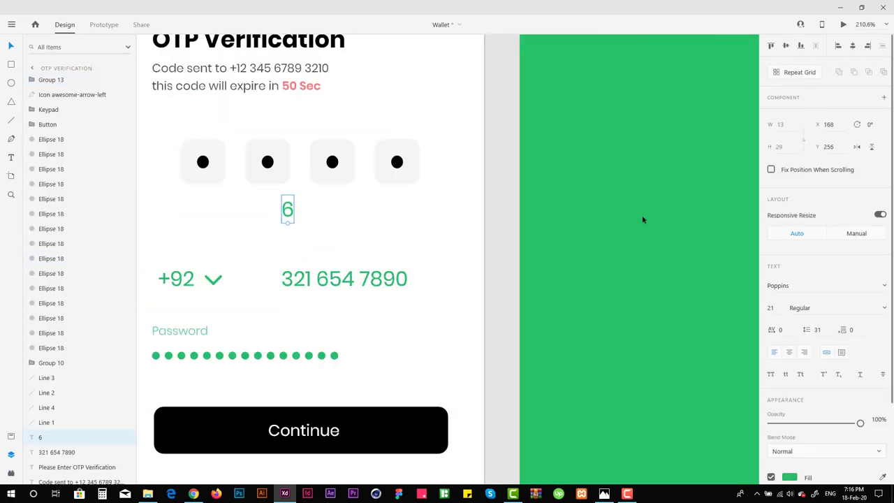
scroll(642, 217, up, 5)
key(Delete)
click(305, 164)
key(ctrl+z)
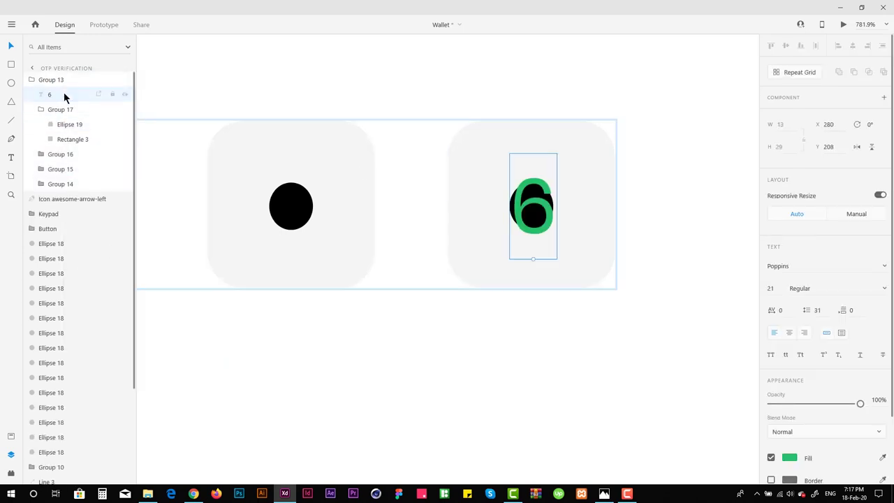
scroll(476, 222, down, 3)
double_click(511, 231)
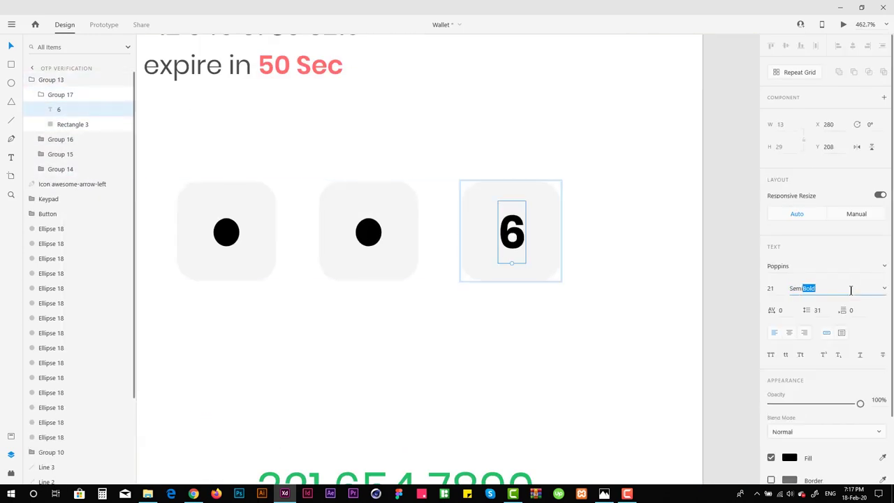
Delete the country code, field lines, password label and password dots between the code tiles and the Continue button
scroll(546, 221, down, 5)
click(505, 241)
scroll(433, 198, down, 2)
scroll(373, 258, up, 1)
click(372, 258)
click(314, 295)
key(Delete)
drag(313, 296, 517, 365)
key(Delete)
Change the remaining phone number text to "Rsend OTP"
double_click(438, 288)
text(Rsend)
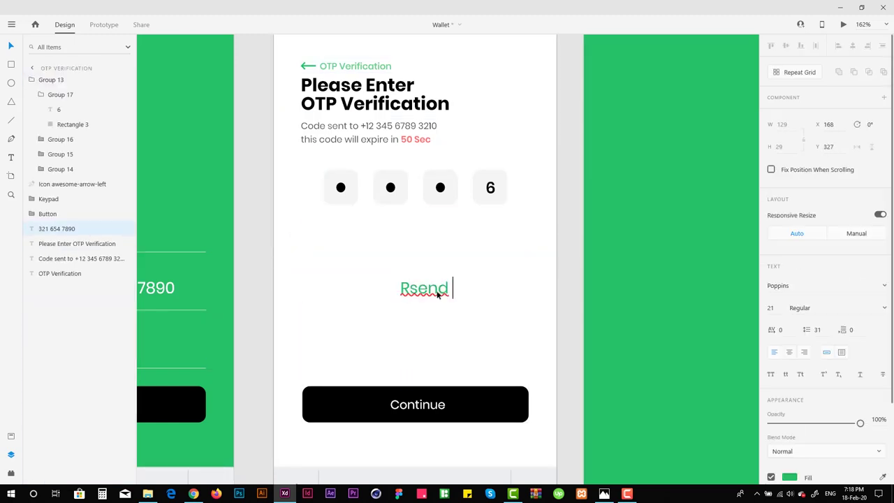
scroll(400, 317, down, 4)
key(Escape)
key(Escape)
scroll(356, 299, down, 3)
scroll(397, 286, down, 3)
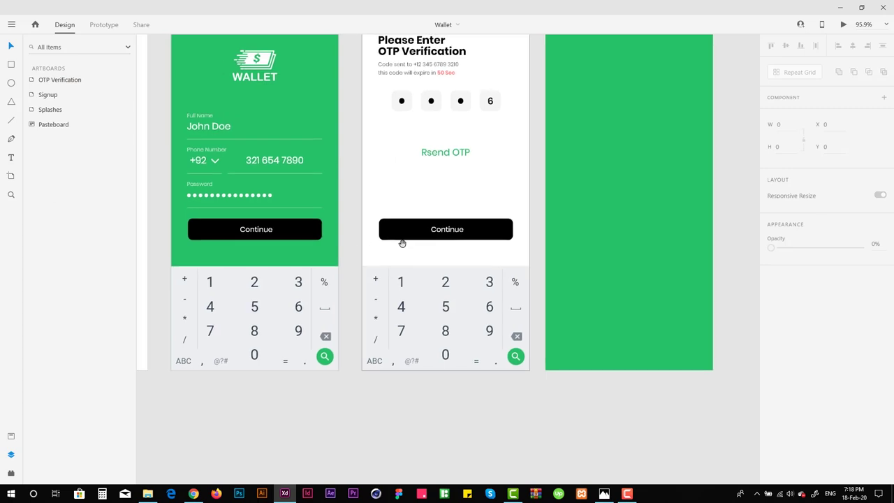
Move the Continue button up between the code tiles and "Rsend OTP", and change its label to "Submit"
scroll(417, 257, up, 3)
double_click(433, 341)
drag(433, 341, 433, 215)
drag(433, 247, 433, 256)
scroll(501, 319, up, 3)
key(Return)
key(ctrl+alt+v)
key(Escape)
key(Escape)
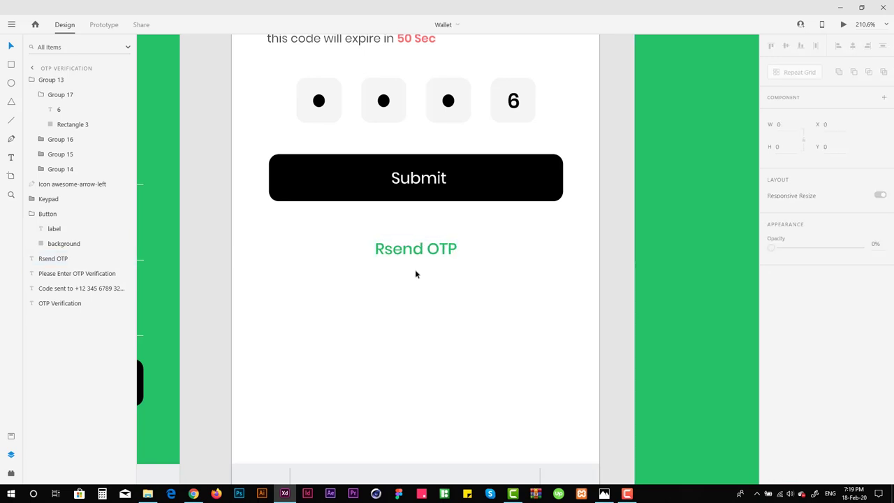
Move the Submit button and "Rsend OTP" down above the keypad, and lower the code tiles to the middle of the white area
key(ctrl+0)
drag(379, 249, 429, 340)
scroll(405, 280, down, 2)
click(405, 257)
shift+click(395, 234)
scroll(395, 234, up, 3)
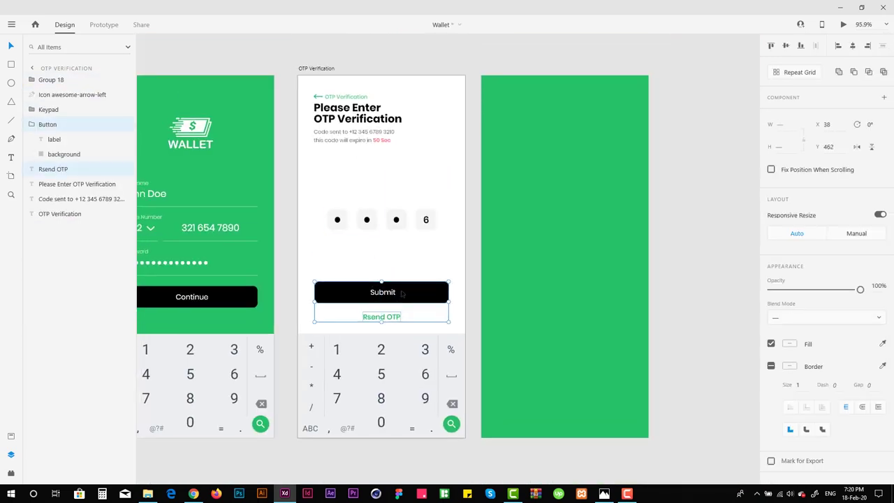
Move "Rsend OTP" directly under the code tiles, and use a duplicate Submit button to space the button one button height above the keypad
scroll(399, 286, right, 2)
scroll(379, 258, down, 3)
click(355, 279)
drag(355, 280, 354, 205)
click(356, 256)
drag(355, 255, 356, 287)
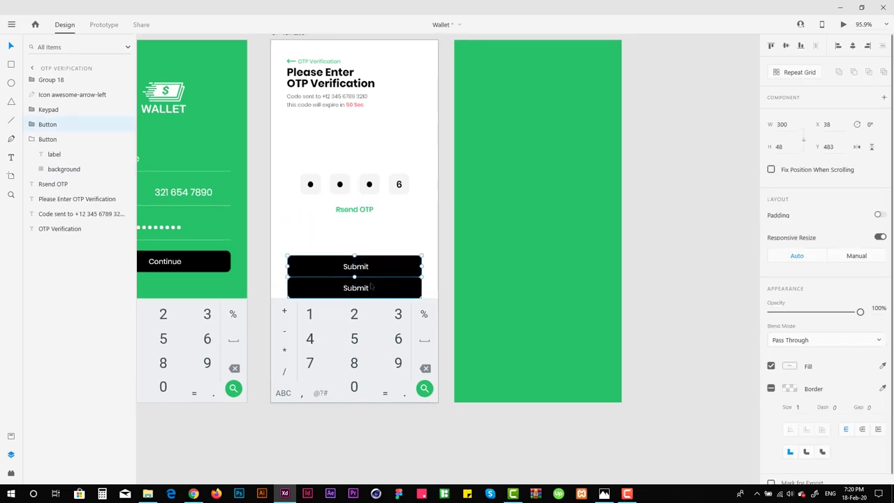
scroll(523, 170, up, 2)
key(ctrl+g)
Send the full-screen rectangle, filled white, behind the OTP screen's contents and duplicate the OTP Verification artboard beside the original
scroll(440, 180, down, 2)
click(439, 180)
drag(493, 180, 357, 174)
scroll(357, 174, up, 3)
key(ctrl+shift+bracketleft)
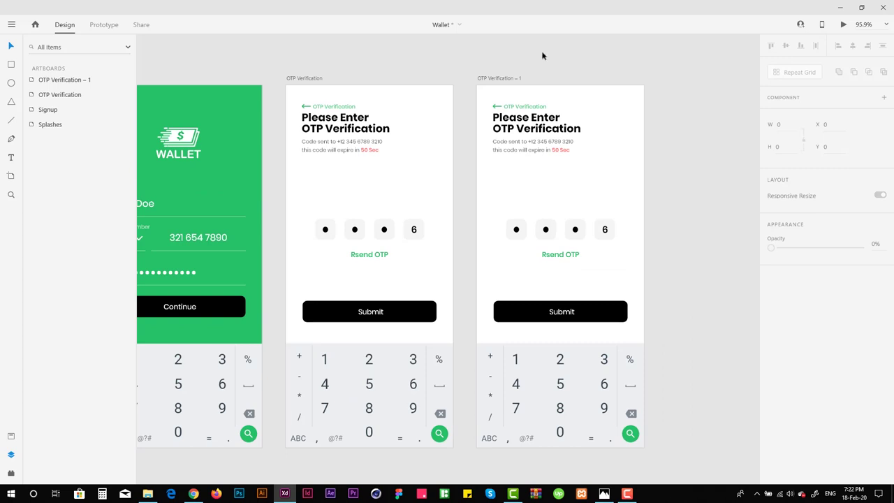
Lock the full-size white background rectangle in the duplicated OTP Verification artboard
click(516, 109)
scroll(439, 167, up, 5)
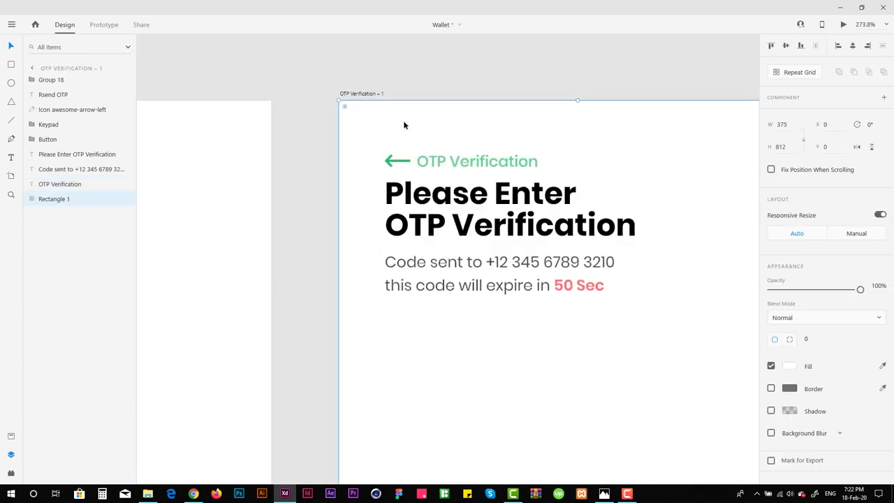
click(441, 164)
drag(369, 140, 487, 174)
scroll(461, 150, up, 4)
click(435, 160)
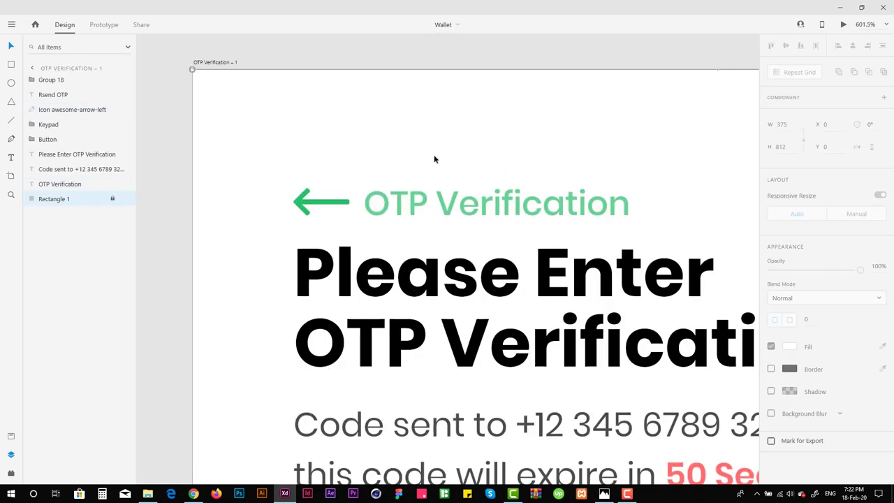
Draw a spacer rectangle about 76 by 44 at the artboard's top edge, and delete the back arrow and small "OTP Verification" title
drag(326, 72, 536, 191)
drag(260, 180, 465, 218)
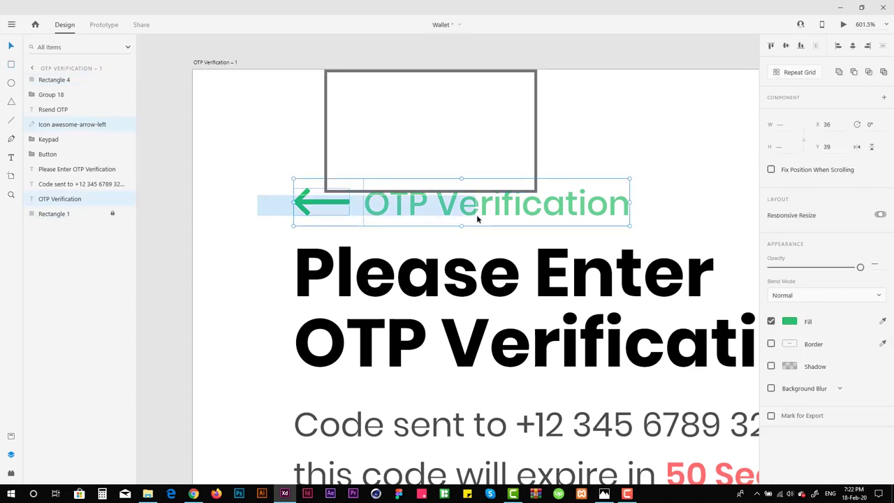
key(Delete)
Change the duplicated screen's heading to "Hello!" and move it up just beneath the spacer rectangle
double_click(457, 270)
text(Hello!)
key(Escape)
drag(456, 269, 440, 216)
scroll(435, 230, down, 3)
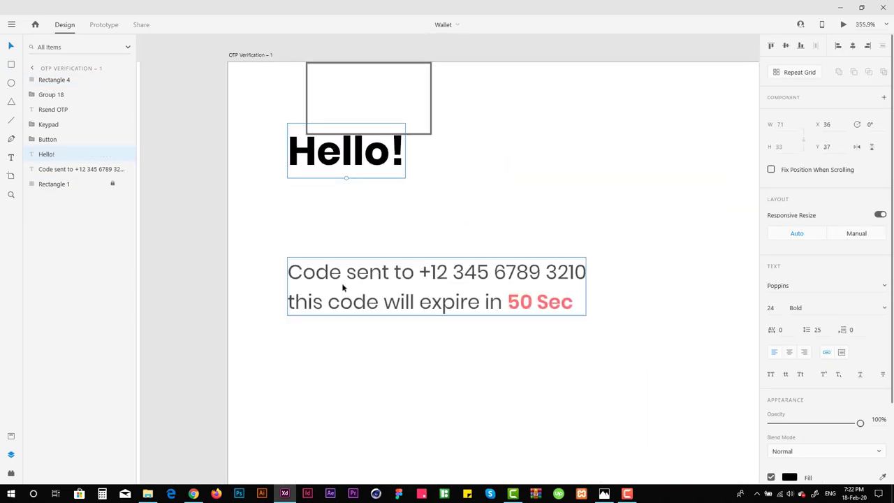
Check the greeting in the Photos reference image, and replace the two-line code note with a sample person's name placed under "Hello!"
click(604, 494)
scroll(517, 164, up, 3)
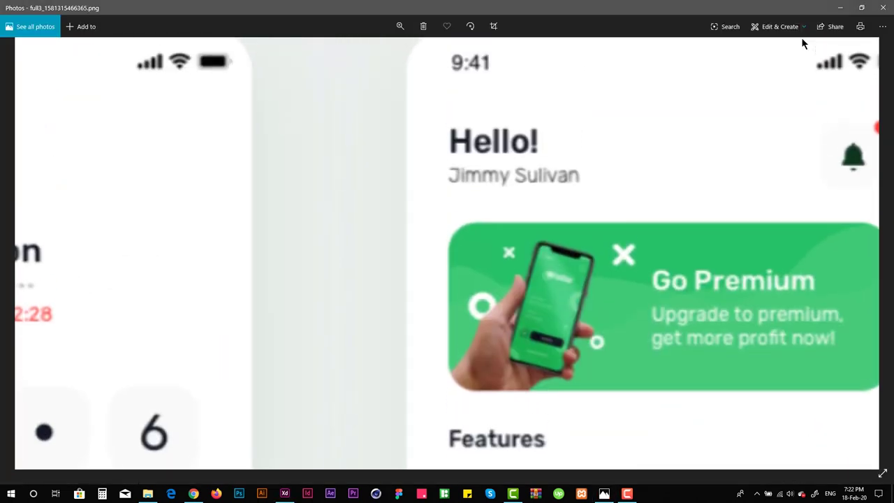
click(841, 8)
click(388, 271)
double_click(385, 268)
key(ctrl+a)
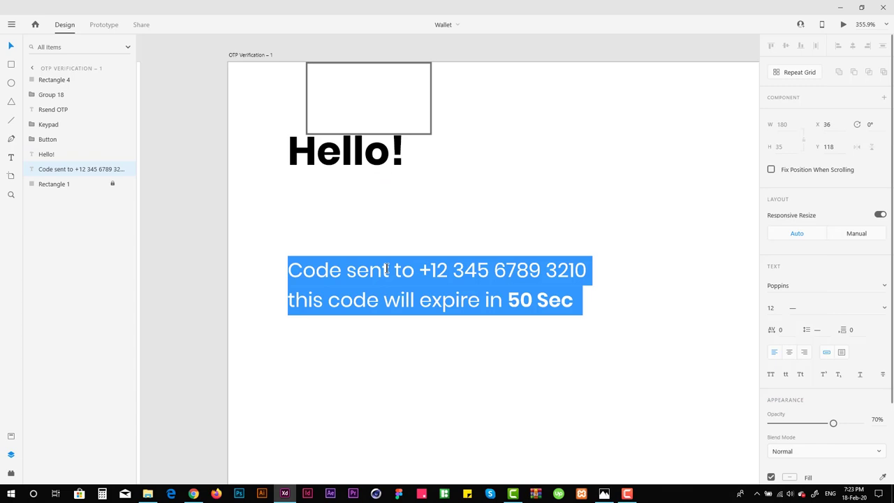
text(Joh Doe)
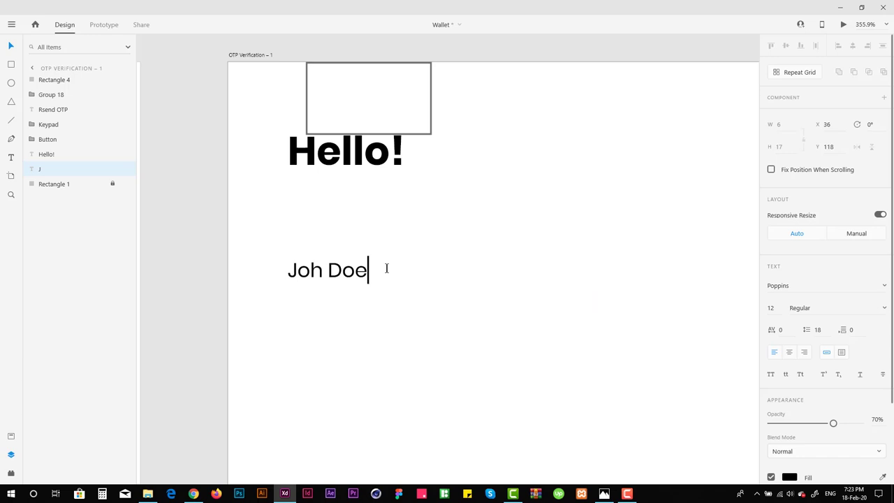
key(Escape)
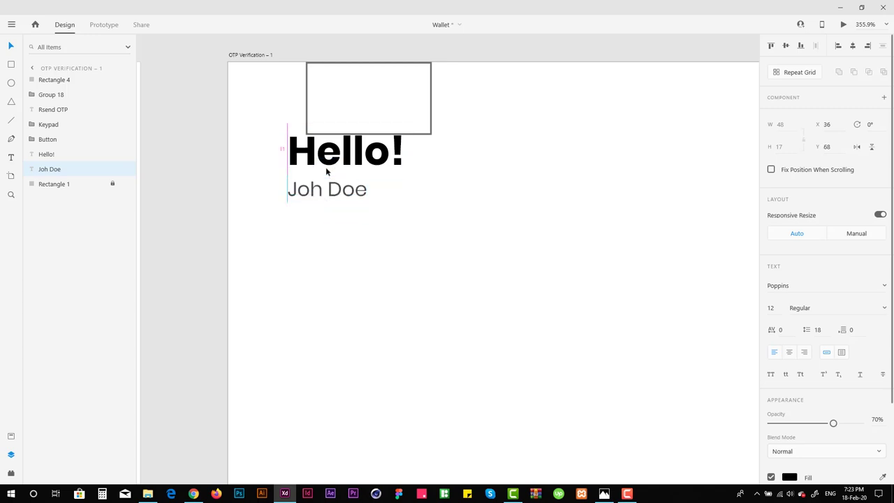
Delete the spacer rectangle above the "Hello!" heading
scroll(441, 257, down, 5)
click(335, 163)
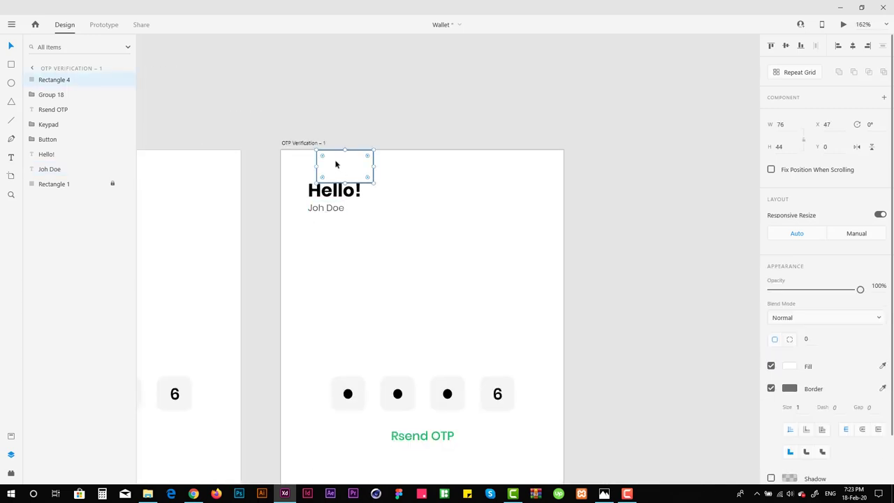
key(Delete)
Check the left alignment of "Hello!" and the name line against the first column of the layout grid
drag(394, 274, 386, 233)
key(ctrl+shift+apostrophe)
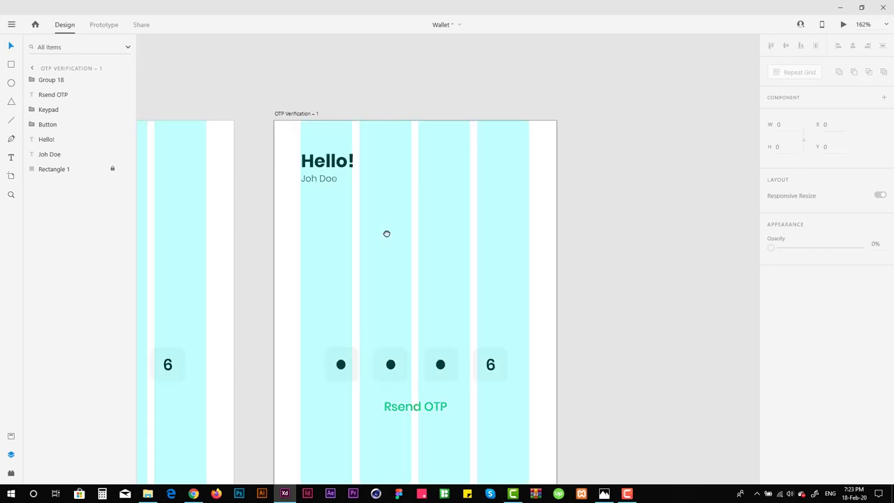
scroll(345, 174, up, 10)
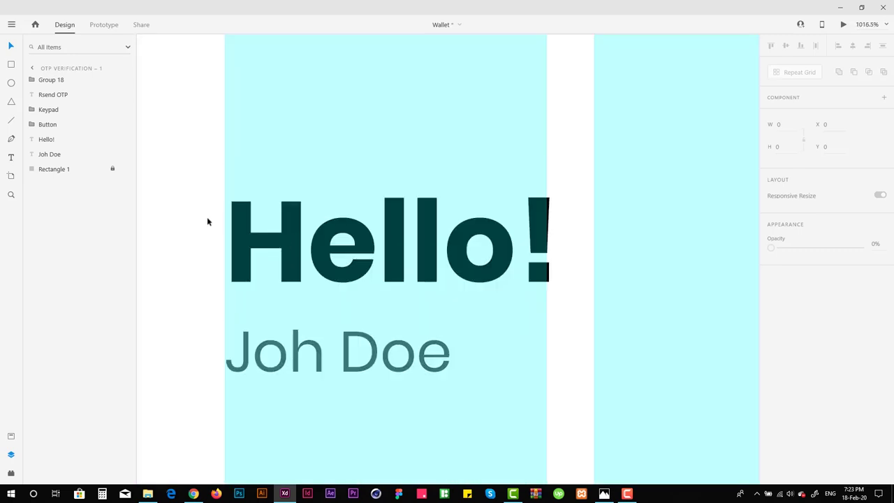
click(265, 230)
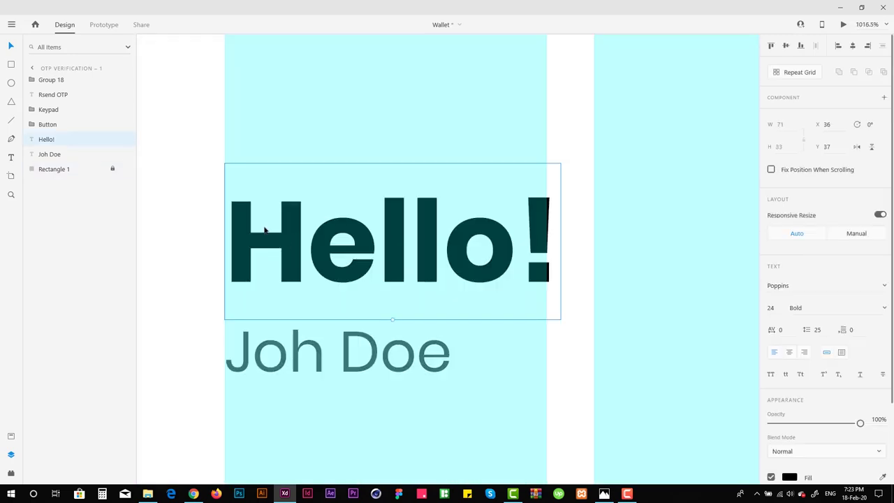
drag(269, 232, 269, 230)
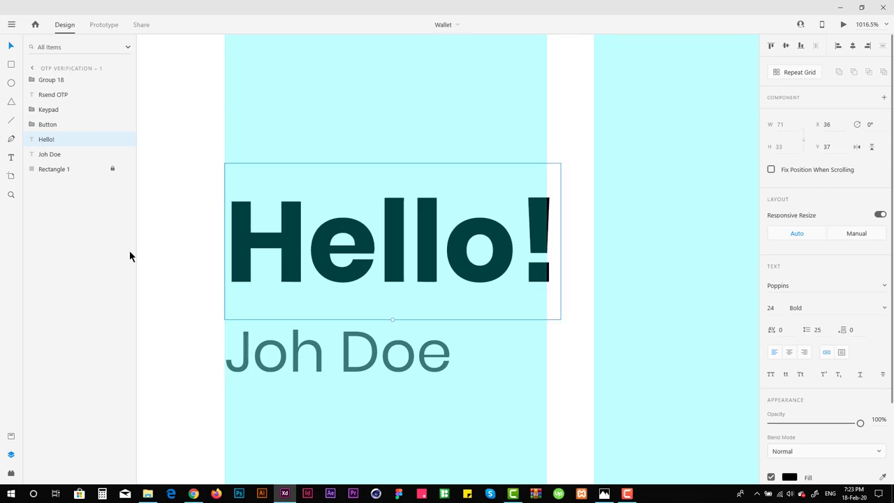
key(ctrl+0)
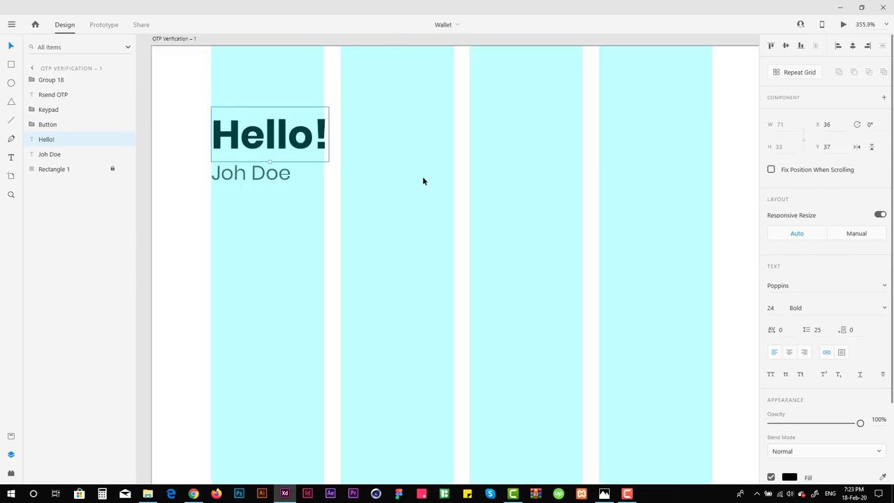
key(ctrl+shift+apostrophe)
scroll(409, 147, down, 3)
click(413, 185)
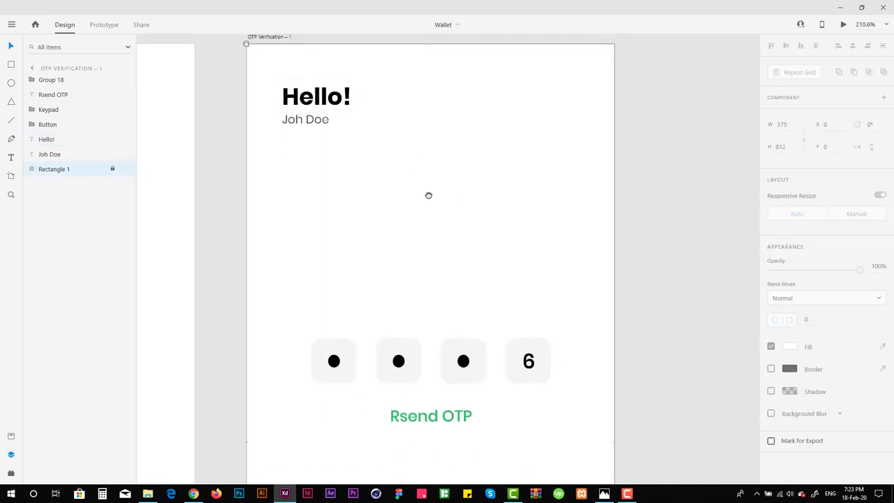
Draw a card about 300 by 90 across the four grid columns under the name, with green fill, rounded corners and no border
drag(431, 192, 411, 210)
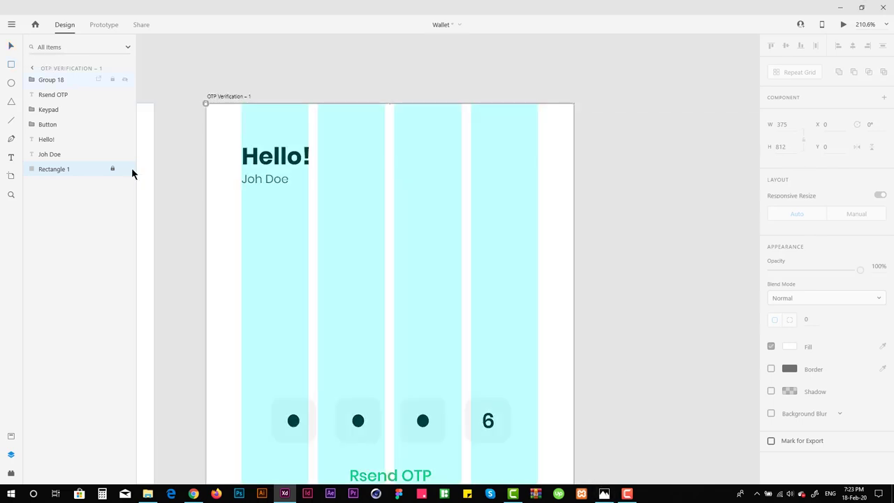
key(r)
drag(241, 187, 538, 272)
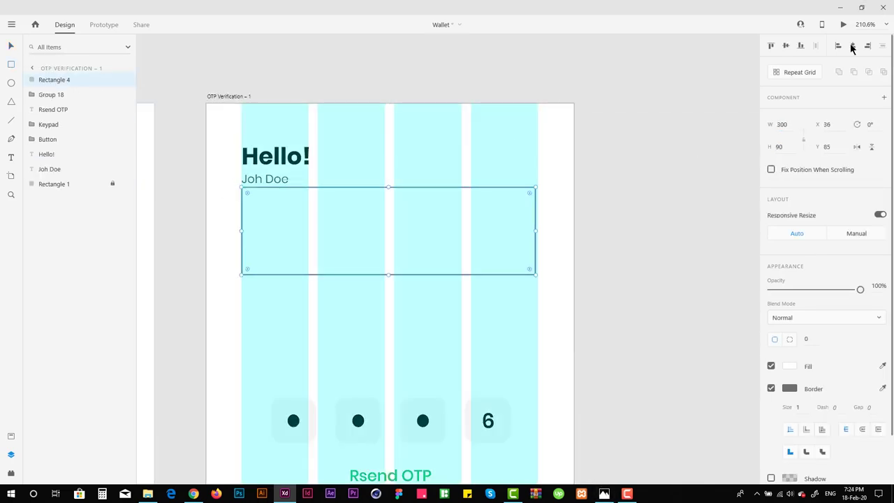
key(Right)
key(Right)
key(ctrl+shift+apostrophe)
scroll(435, 138, up, 3)
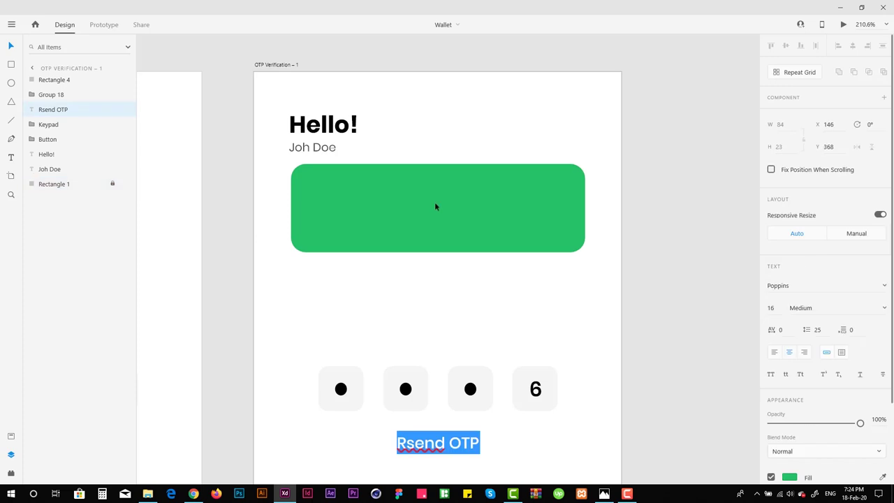
Copy the "Rsend OTP" text onto the green card in white SemiBold and change it to "Go Premium"
click(435, 206)
text(Rsend OTP)
drag(444, 127, 479, 129)
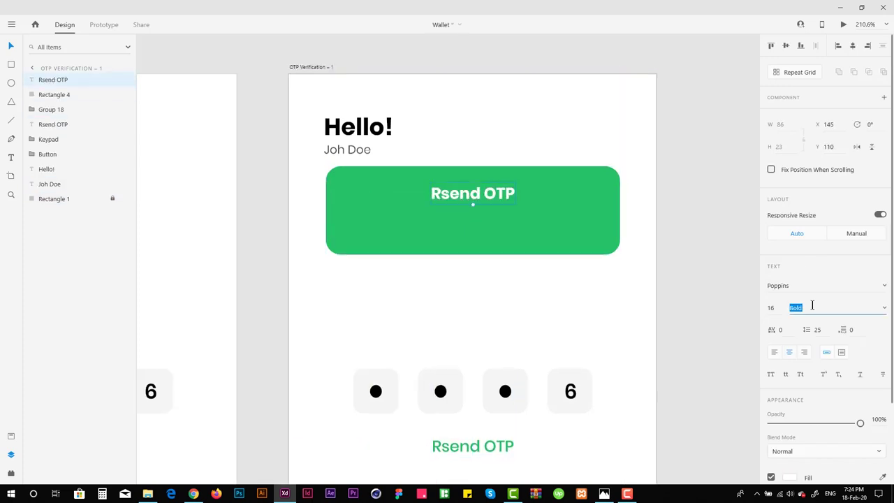
text(Go Premium)
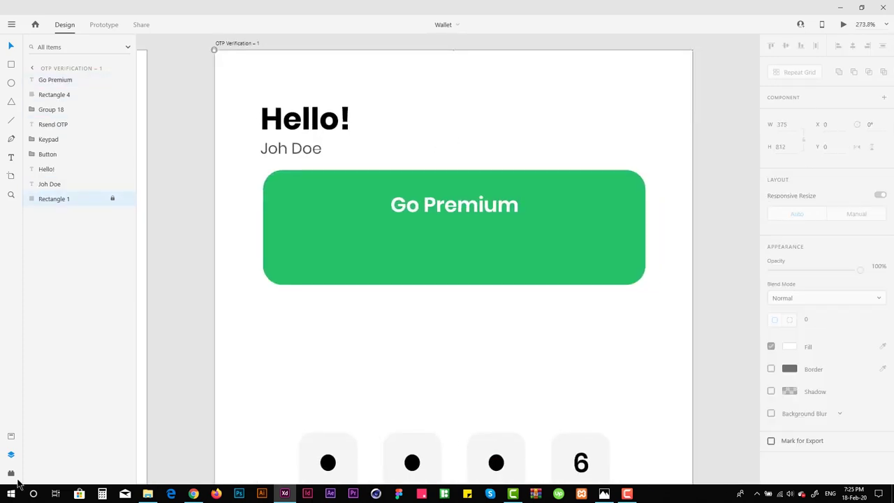
Search the unDraw illustrations for "money" and insert the one with a man, a document sheet and a progress line
click(10, 473)
click(52, 453)
click(323, 171)
text(money)
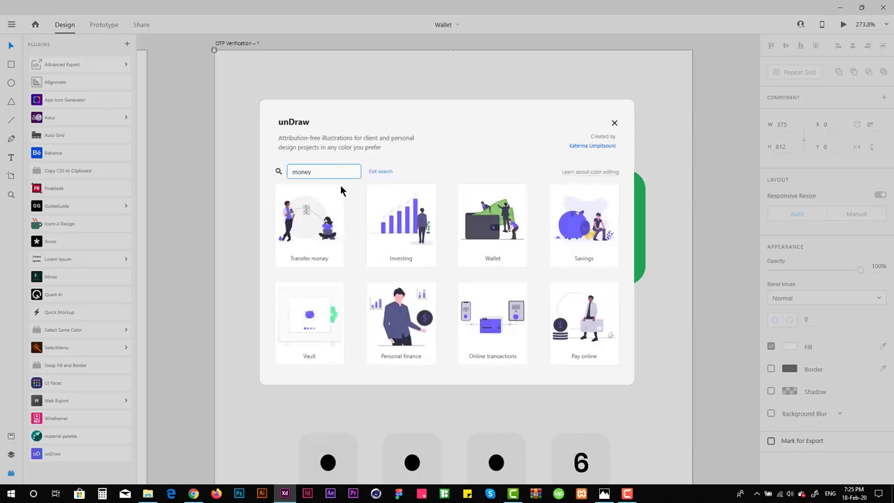
scroll(447, 240, down, 10)
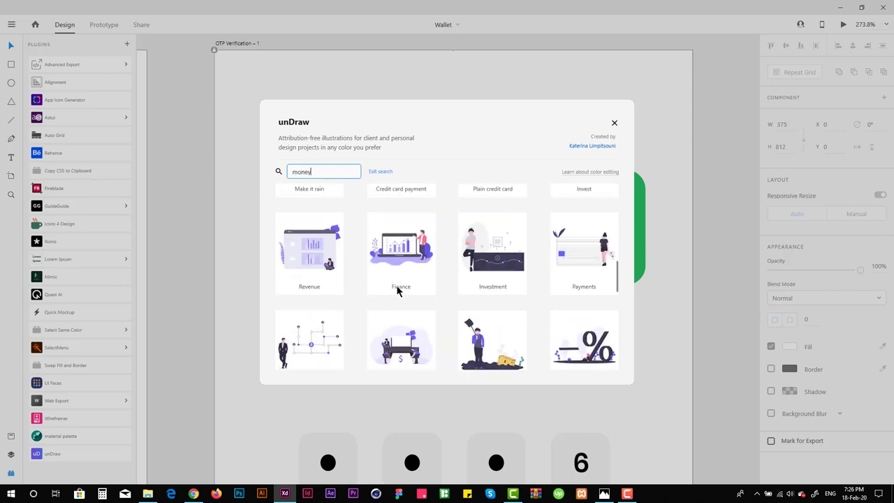
scroll(397, 286, down, 5)
click(309, 300)
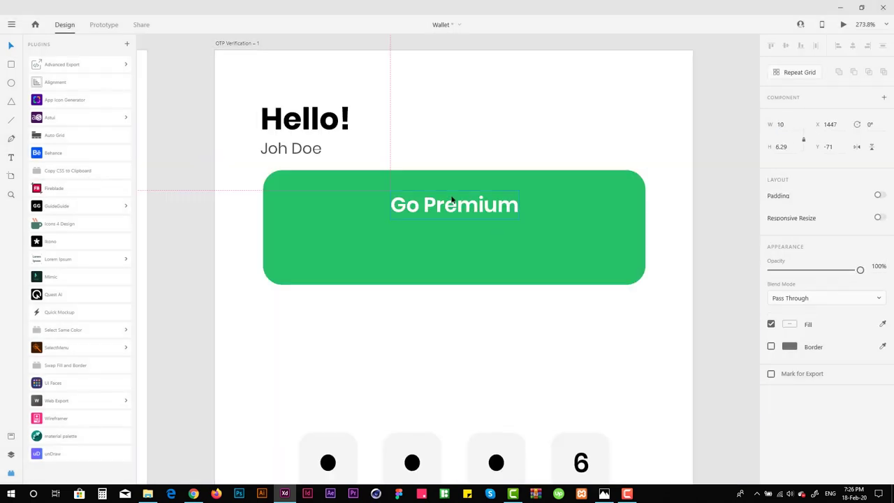
Scale the inserted illustration to about 95 by 60 and place it on the green card, left of "Go Premium"
scroll(393, 195, down, 5)
scroll(354, 228, up, 3)
scroll(355, 228, down, 3)
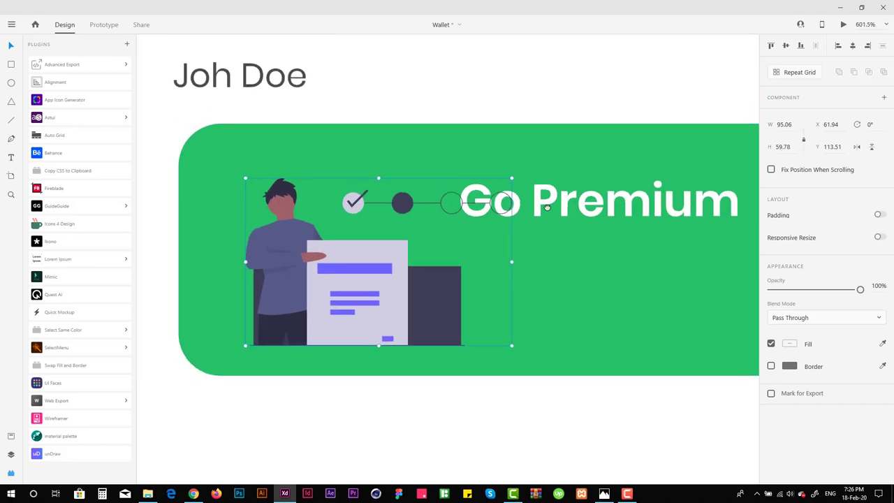
Ungroup the illustration and recolour its document sheet, progress circles and connecting line white
click(209, 161)
double_click(305, 192)
scroll(305, 188, up, 5)
drag(261, 226, 541, 251)
scroll(323, 192, up, 3)
scroll(391, 181, down, 1)
click(883, 324)
click(771, 344)
scroll(340, 335, up, 3)
scroll(324, 143, up, 2)
key(ctrl+y)
scroll(243, 133, down, 5)
scroll(243, 132, down, 2)
scroll(367, 211, up, 5)
Give the checkmark circle in the illustration a black border
click(789, 368)
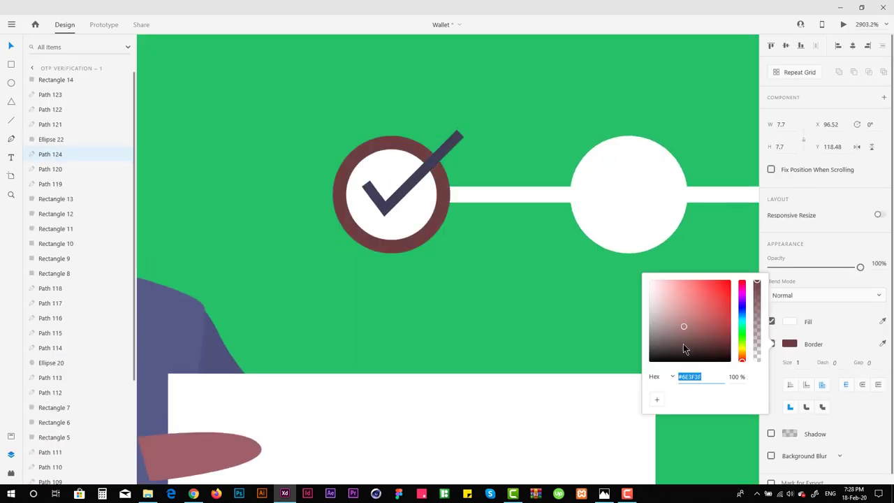
click(657, 391)
key(Escape)
Recolour the man's shirt light grey, and the sheet's bars and the box behind it dark green
scroll(366, 212, up, 2)
scroll(391, 266, down, 5)
click(488, 321)
click(789, 344)
click(789, 343)
scroll(332, 202, up, 3)
click(405, 196)
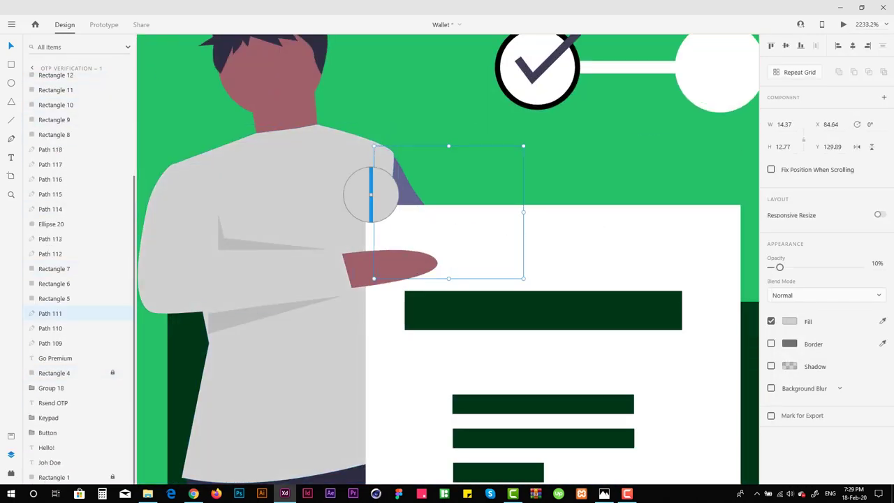
Recolour the man's far sleeve beside the document sheet light grey to match the shirt
click(789, 321)
scroll(385, 244, up, 3)
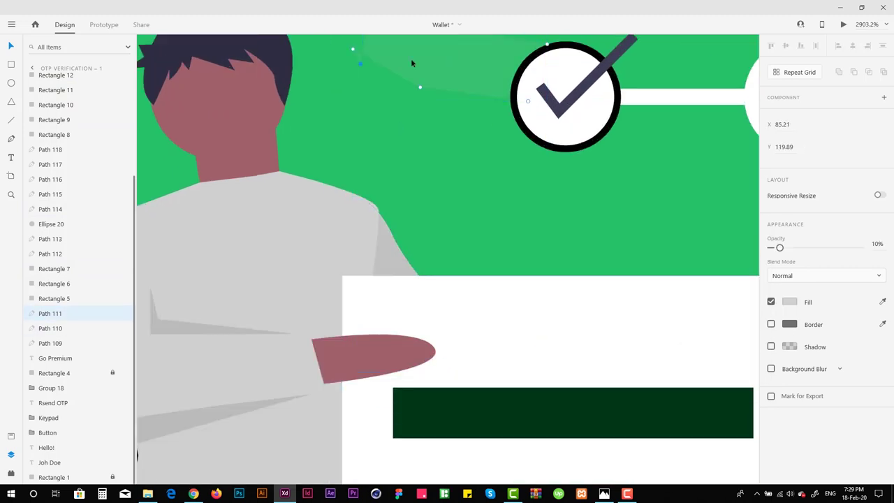
scroll(359, 299, up, 3)
scroll(351, 135, down, 5)
Recolour the man's trousers grey and group all parts of the illustration again
click(789, 321)
scroll(321, 140, up, 4)
click(321, 139)
scroll(245, 165, down, 5)
click(349, 319)
scroll(370, 340, down, 3)
click(515, 288)
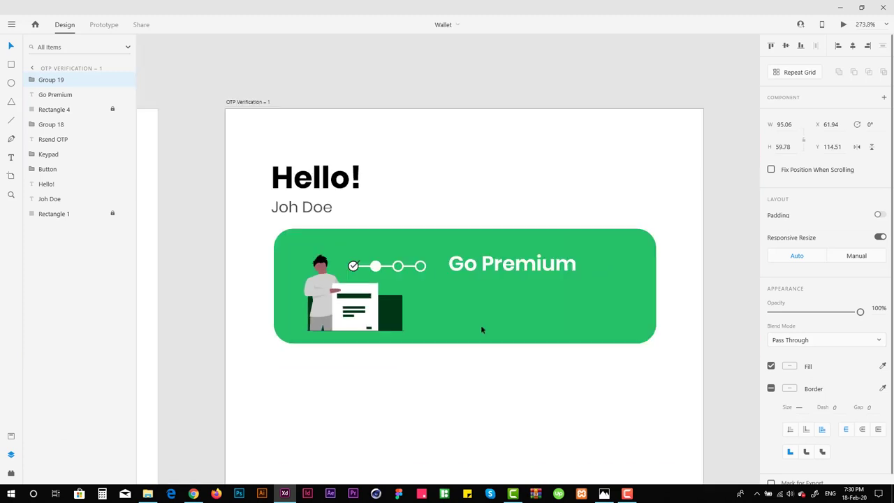
Duplicate "Go Premium" directly beneath itself and set the copy to Regular, size 12
scroll(514, 289, up, 2)
drag(512, 263, 512, 287)
text(Regular)
key(Return)
Change the duplicated text to "Upgrdae to premium to get more profit" on two lines
double_click(506, 294)
key(ctrl+a)
text(Up)
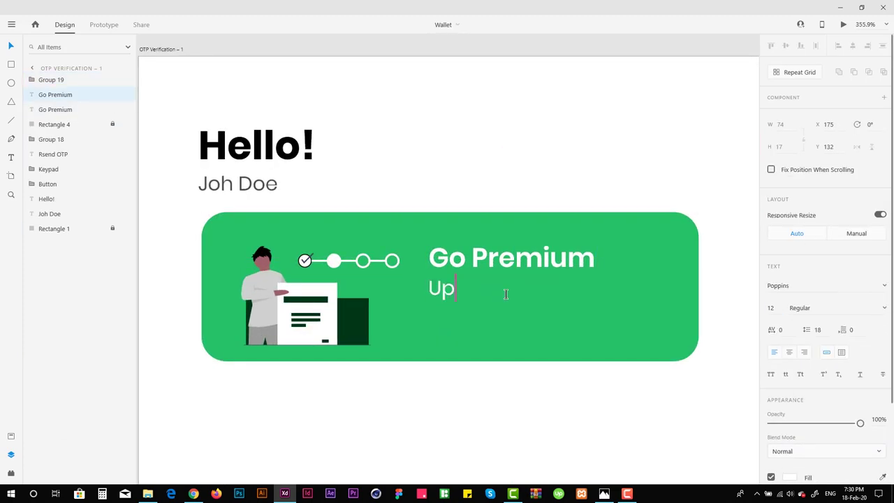
text(grdae to premium )
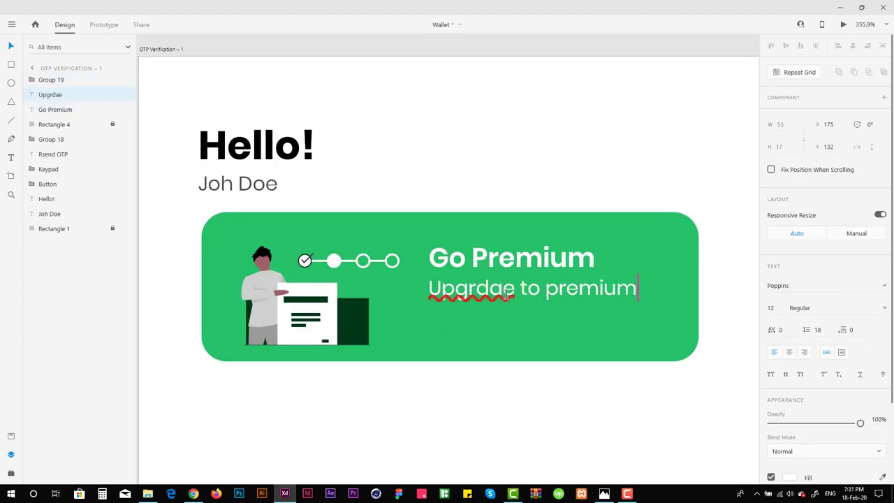
text(to get more)
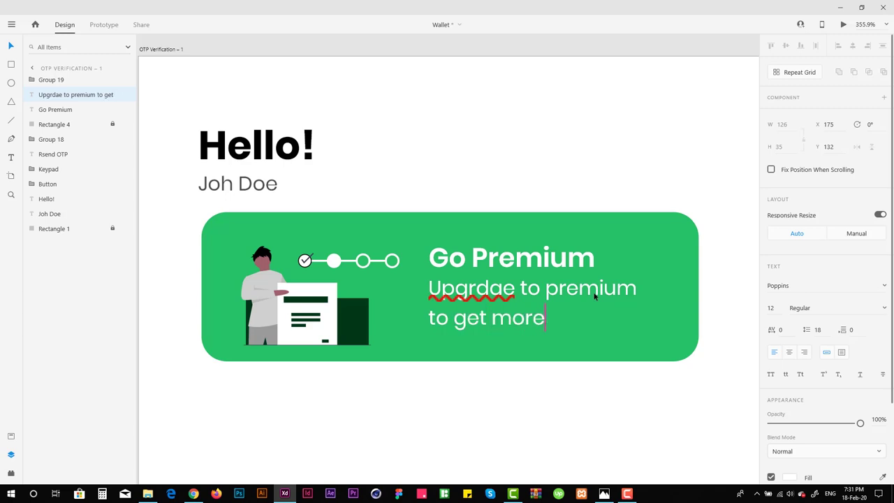
text( profit)
key(Escape)
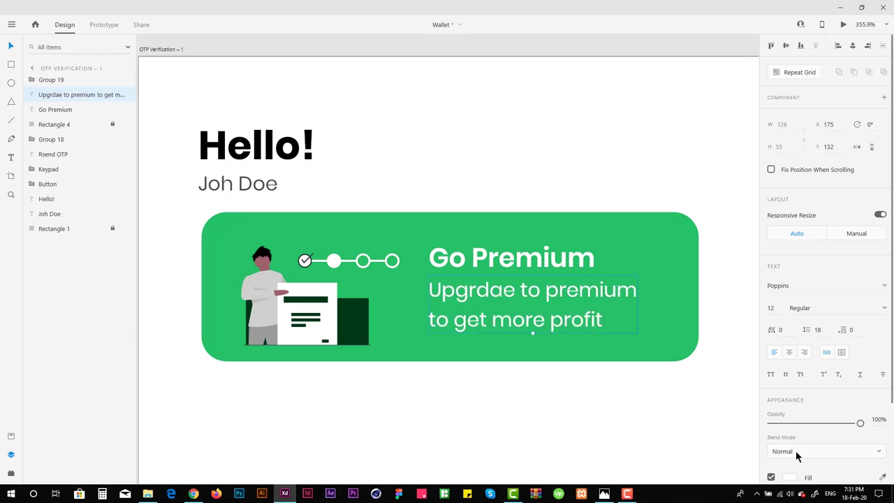
Set the two-line subtitle's line spacing to 15 and make its text smaller
click(817, 329)
text(15)
key(Return)
scroll(495, 234, down, 3)
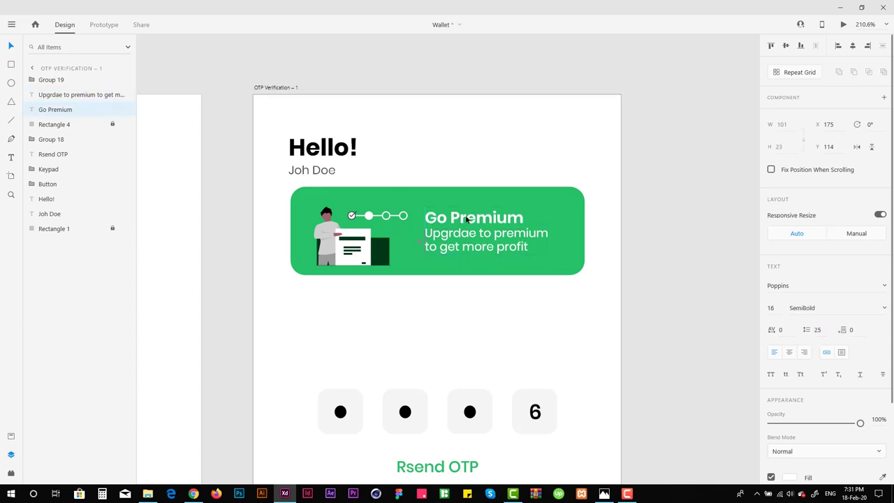
click(482, 236)
scroll(482, 236, up, 3)
click(822, 308)
right_click(691, 289)
click(486, 267)
scroll(486, 251, down, 3)
Group "Go Premium" with its subtitle, and adjust the placement of the text group and illustration on the green card
click(463, 137)
drag(464, 138, 475, 279)
key(ctrl+g)
click(281, 157)
click(441, 194)
drag(441, 194, 451, 195)
click(549, 191)
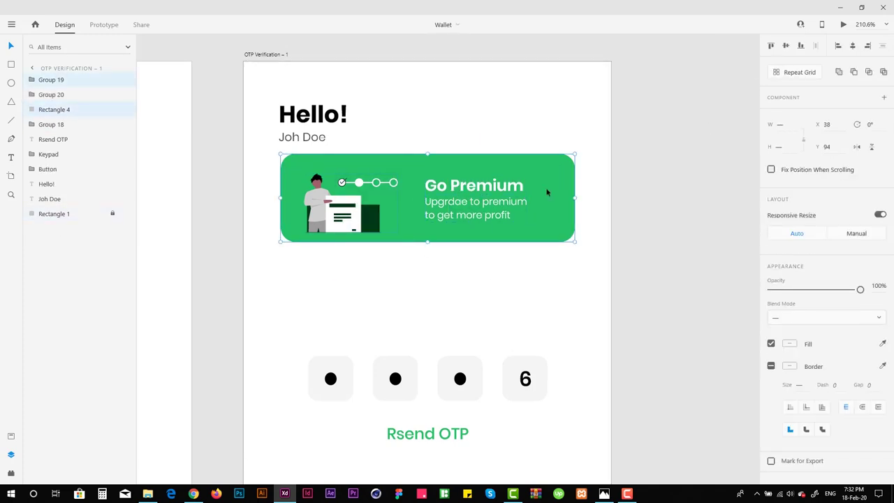
Group the illustration with the text group and centre the result on the green card
click(469, 282)
drag(468, 282, 347, 170)
key(ctrl+g)
shift+click(566, 164)
click(786, 47)
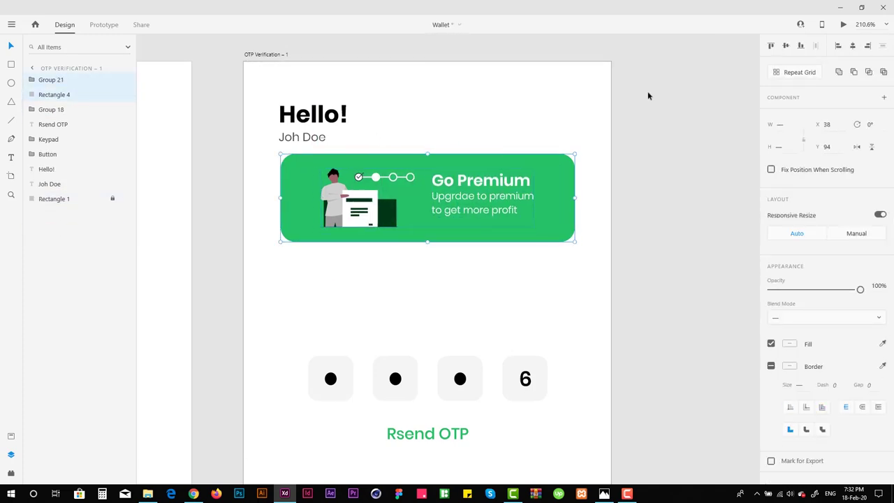
click(483, 86)
Delete the "Rsend OTP" text, ungroup the four code boxes, and delete all of them except the first
scroll(488, 183, down, 3)
scroll(488, 183, down, 2)
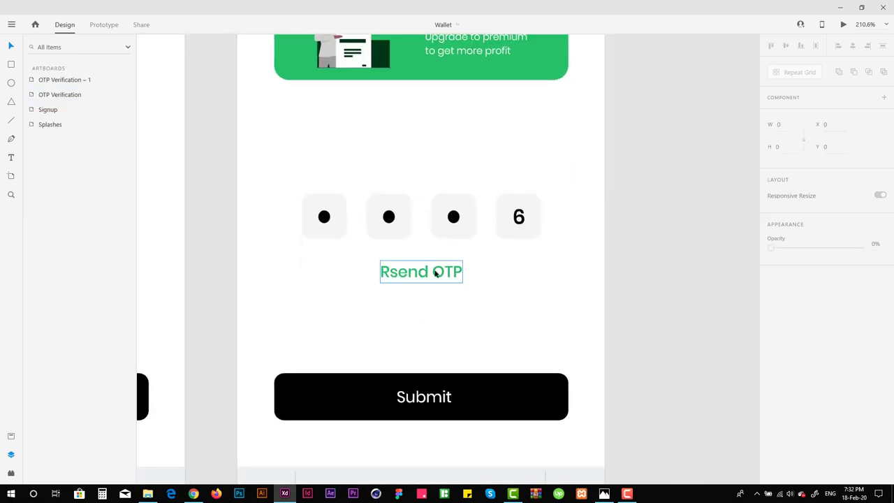
click(443, 271)
scroll(451, 215, up, 2)
click(514, 295)
key(ctrl+shift+g)
shift+click(308, 289)
scroll(335, 345, down, 5)
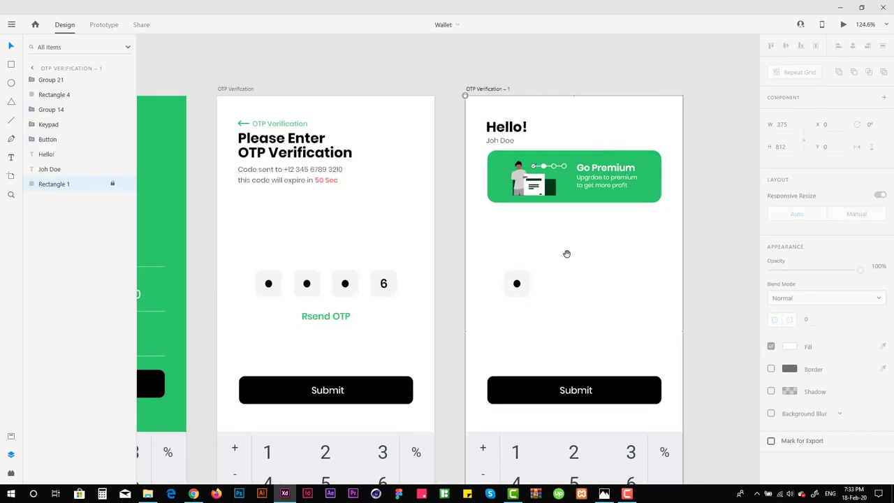
Paste a copied text above the remaining code box, reword it as "Features" and make it black
scroll(335, 345, left, 3)
scroll(630, 256, up, 5)
click(372, 229)
key(ctrl+v)
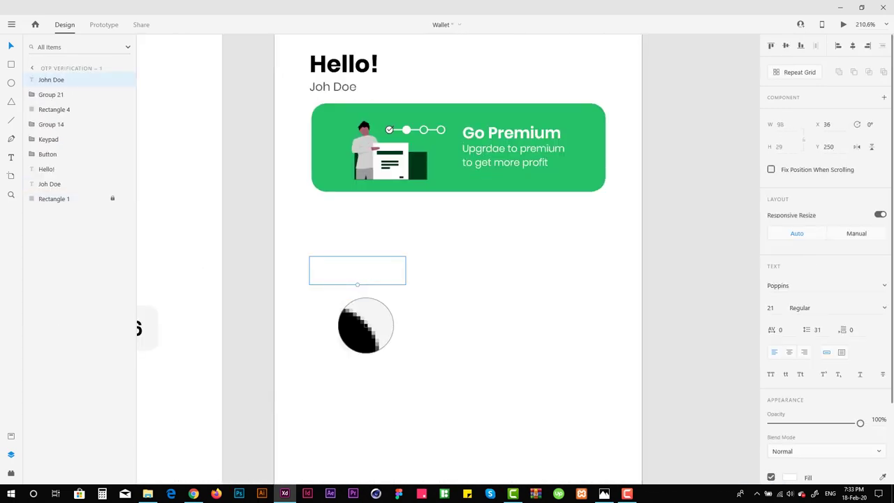
scroll(345, 277, up, 2)
double_click(328, 325)
text(Features)
key(Escape)
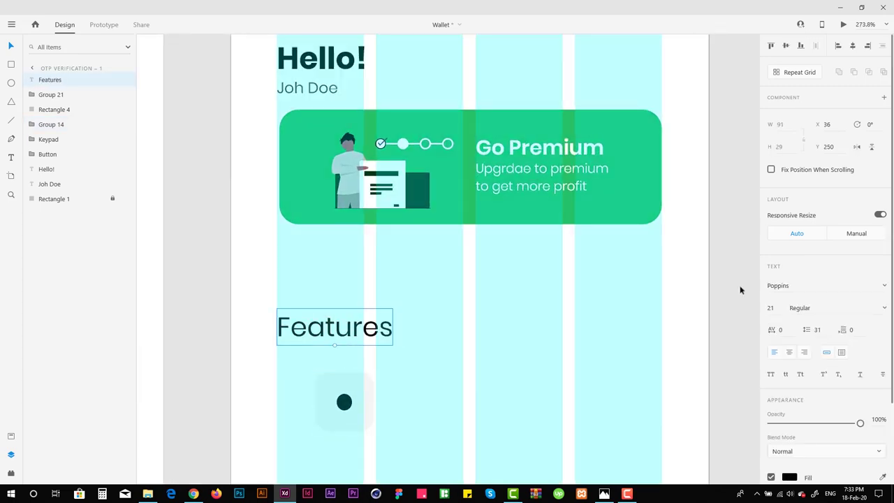
Set "Features" to SemiBold, size 18, and move it up just beneath the green card
click(417, 279)
scroll(417, 280, up, 1)
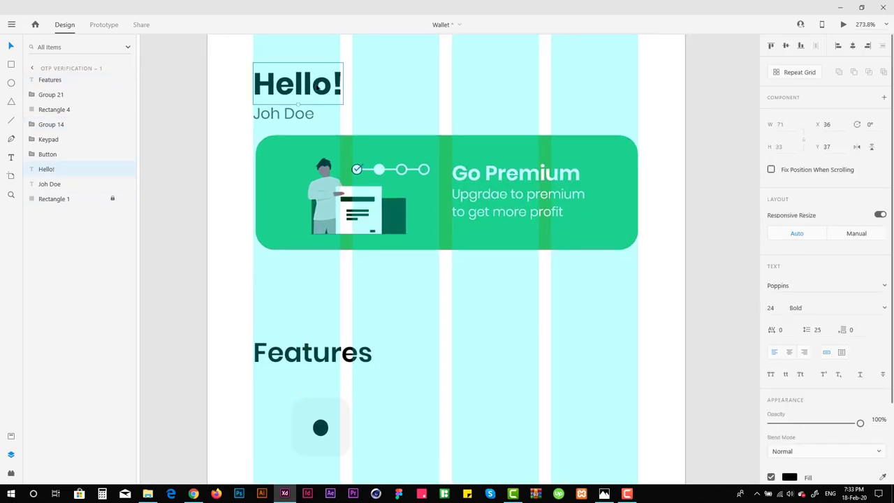
click(310, 343)
drag(309, 345, 296, 285)
key(ctrl+z)
scroll(447, 258, down, 3)
scroll(309, 235, up, 3)
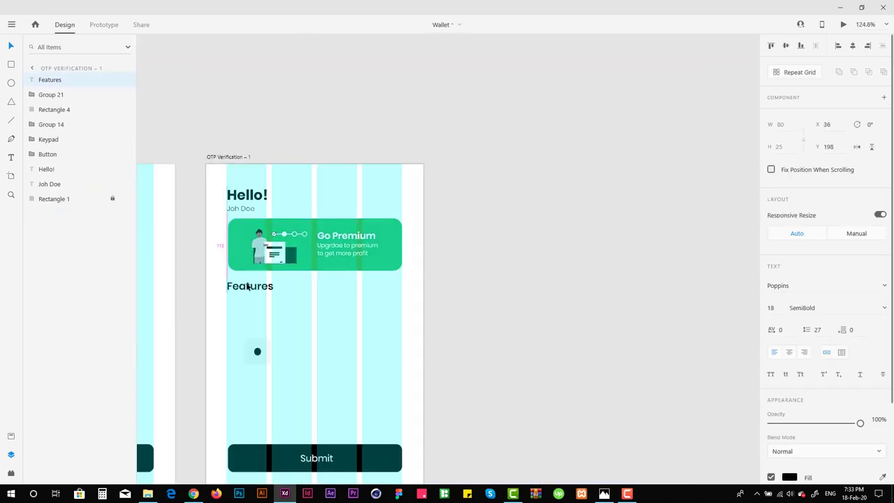
click(403, 253)
scroll(424, 282, right, 1)
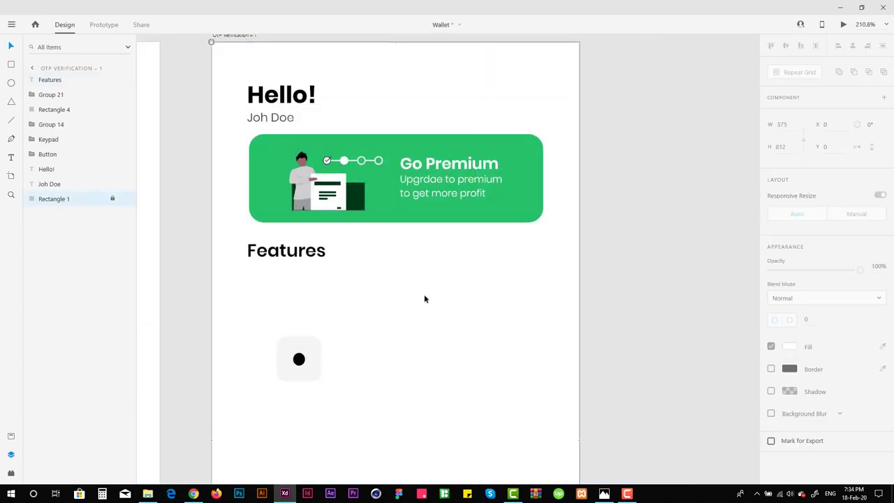
Ungroup the remaining code box beneath "Features" and delete its black dot
scroll(423, 299, right, 1)
scroll(437, 473, down, 2)
click(300, 248)
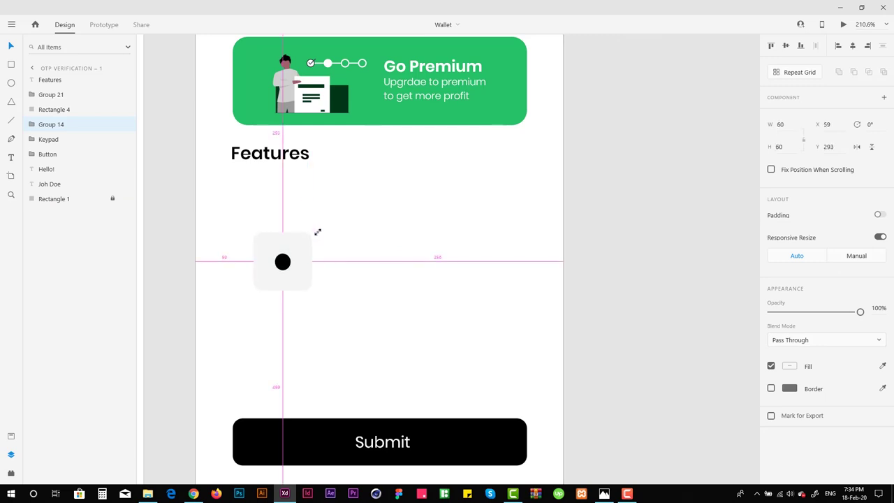
scroll(279, 250, up, 4)
double_click(277, 250)
drag(201, 192, 391, 363)
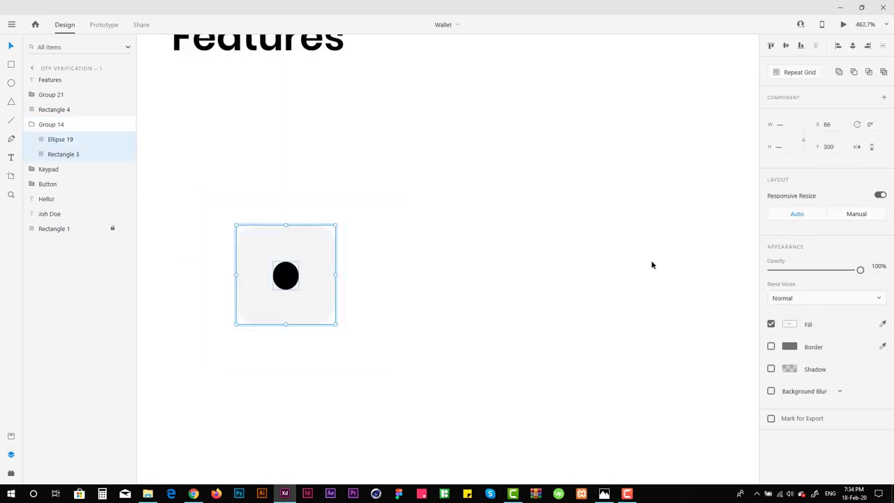
drag(333, 230, 366, 193)
click(319, 225)
click(498, 258)
click(328, 302)
scroll(328, 302, down, 4)
scroll(315, 306, up, 3)
double_click(326, 307)
key(Delete)
With the layout grid shown, move the grey box to X 36, Y 253 and enlarge it to the first column's width
key(ctrl+shift+apostrophe)
drag(338, 350, 280, 280)
scroll(279, 280, down, 2)
scroll(320, 303, up, 1)
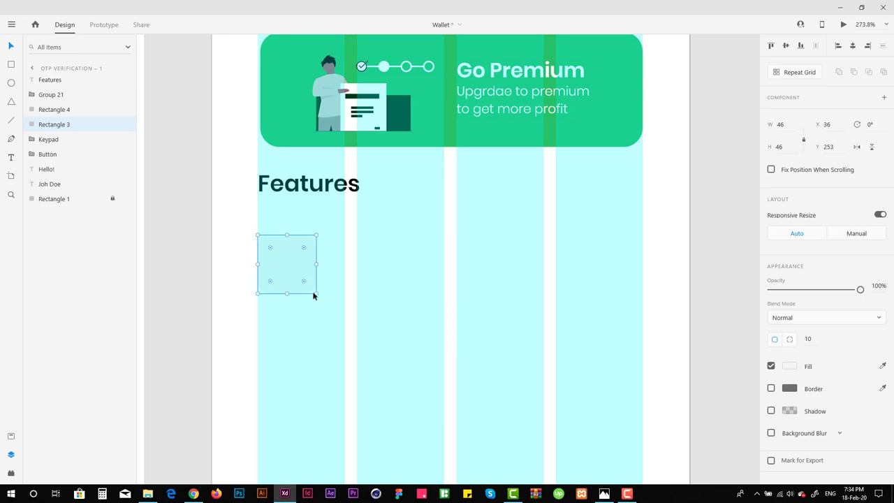
click(488, 296)
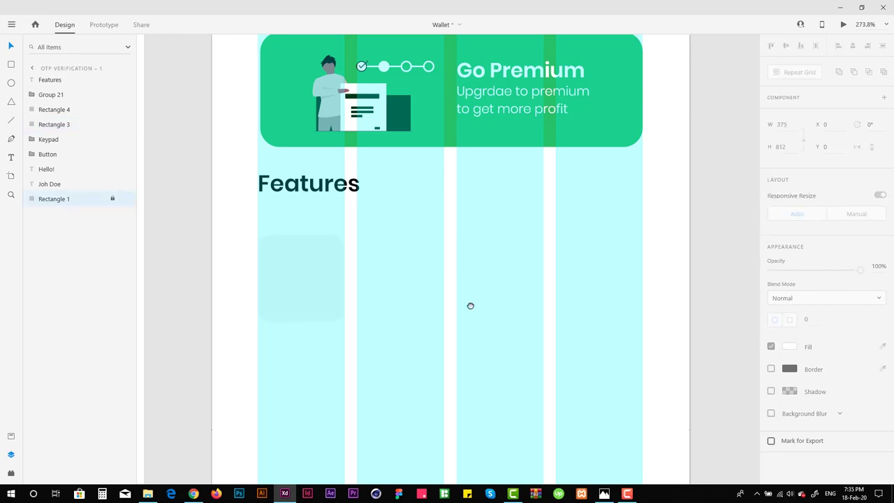
scroll(391, 293, right, 1)
Increase the corner radius of the grey box beneath "Features"
click(289, 291)
click(808, 339)
scroll(269, 255, down, 4)
scroll(263, 255, up, 2)
scroll(263, 255, up, 2)
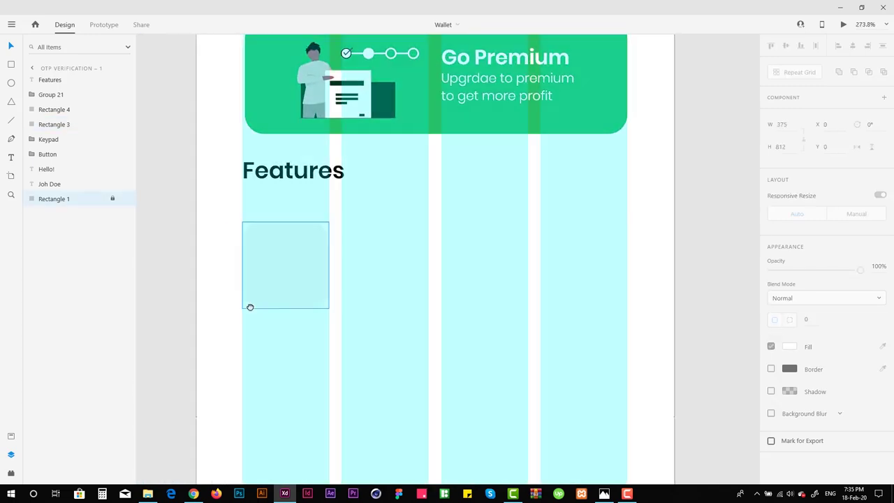
Place a copy of the greeting's name text beneath the grey box, centre it on the box and save the document
scroll(289, 156, up, 2)
drag(283, 141, 276, 425)
scroll(289, 355, down, 3)
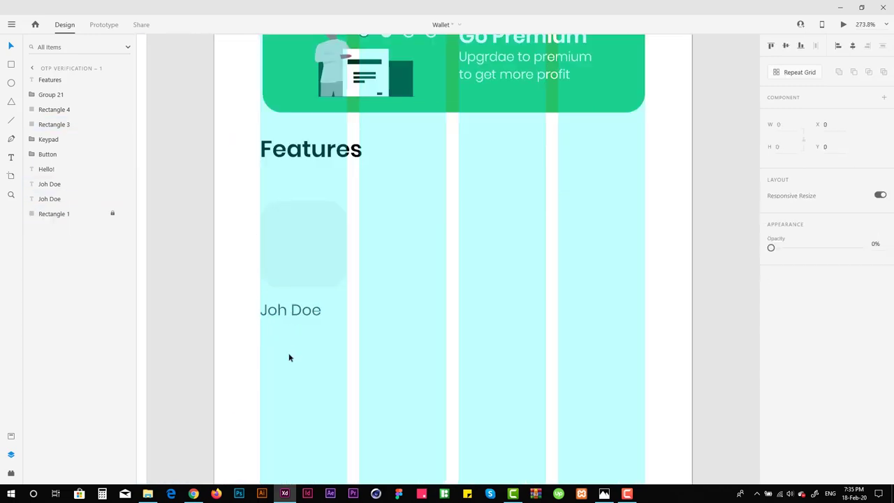
click(789, 352)
scroll(298, 287, up, 3)
scroll(451, 200, up, 2)
click(852, 45)
click(473, 251)
key(ctrl+s)
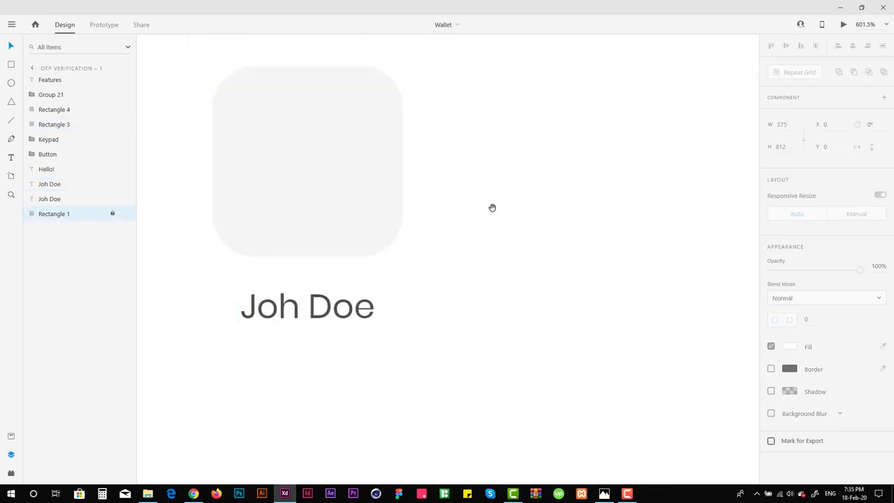
Reword the copied text as "Top-up" and keep it centred beneath the grey box
double_click(317, 308)
text(Top )
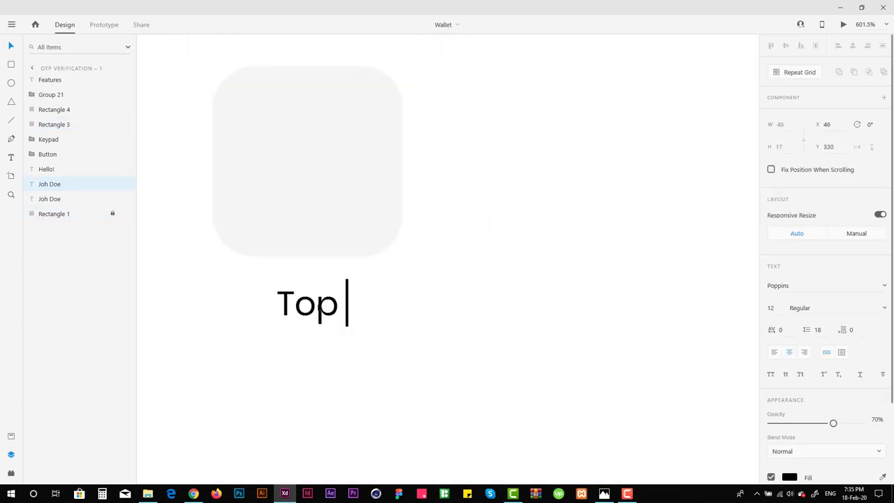
text(-up)
key(Escape)
shift+click(317, 185)
click(536, 243)
scroll(414, 295, down, 3)
click(362, 306)
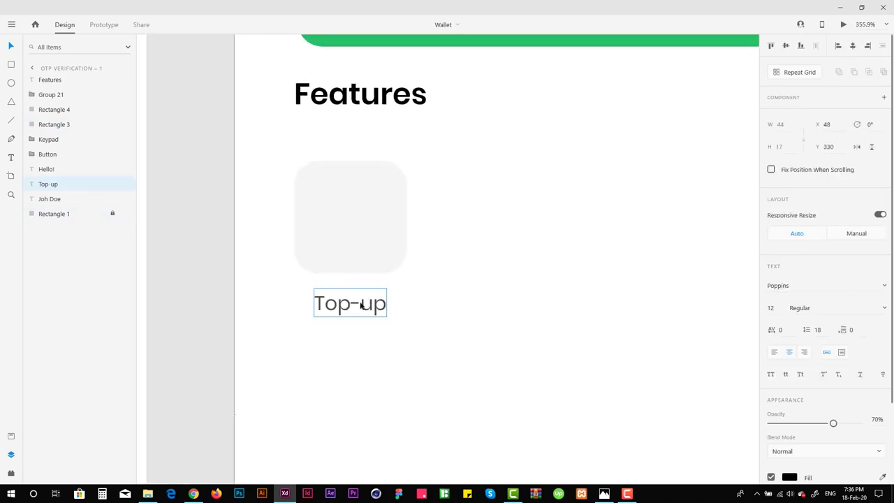
click(433, 310)
Duplicate the "Top-up" label to gauge its spacing below the grey box and delete the extra copy
double_click(343, 303)
key(Escape)
scroll(347, 303, up, 5)
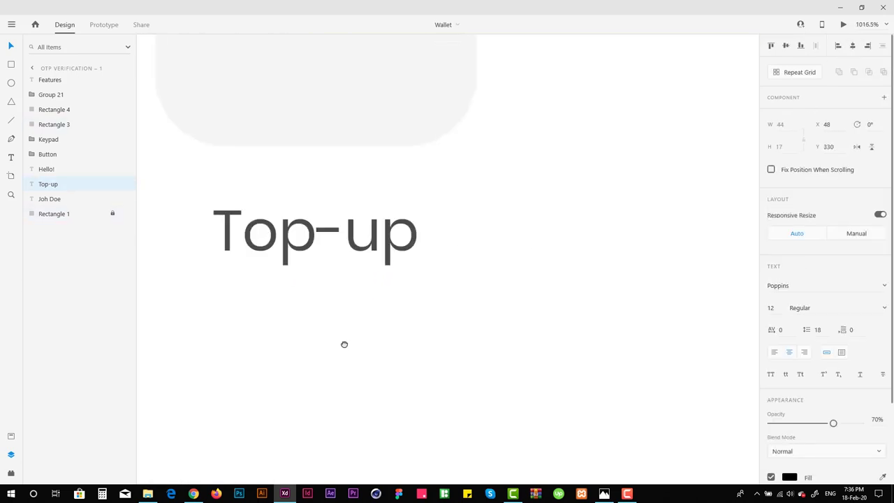
drag(293, 230, 287, 302)
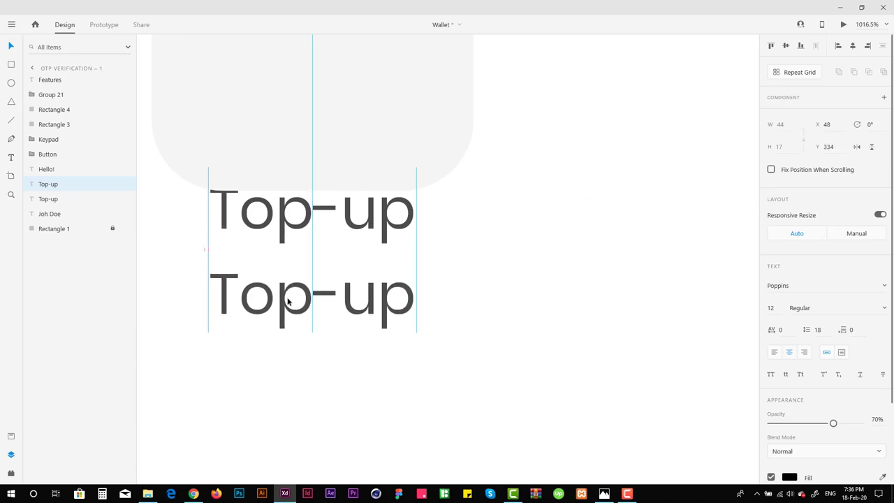
key(Delete)
click(477, 273)
Set the "Top-up" label to Medium weight and move it up to Y 326, close beneath the grey box
scroll(474, 271, down, 2)
scroll(473, 271, down, 4)
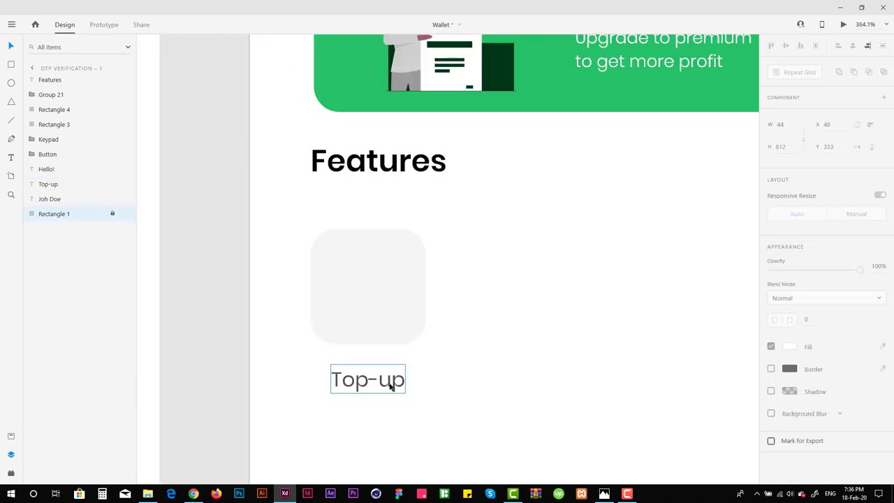
click(389, 384)
scroll(412, 350, right, 3)
drag(343, 409, 273, 335)
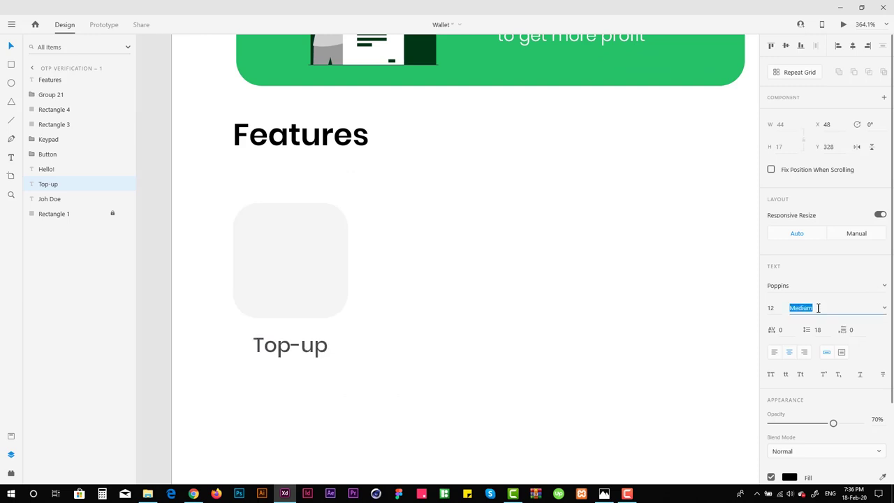
click(499, 266)
scroll(447, 314, down, 2)
drag(339, 354, 338, 351)
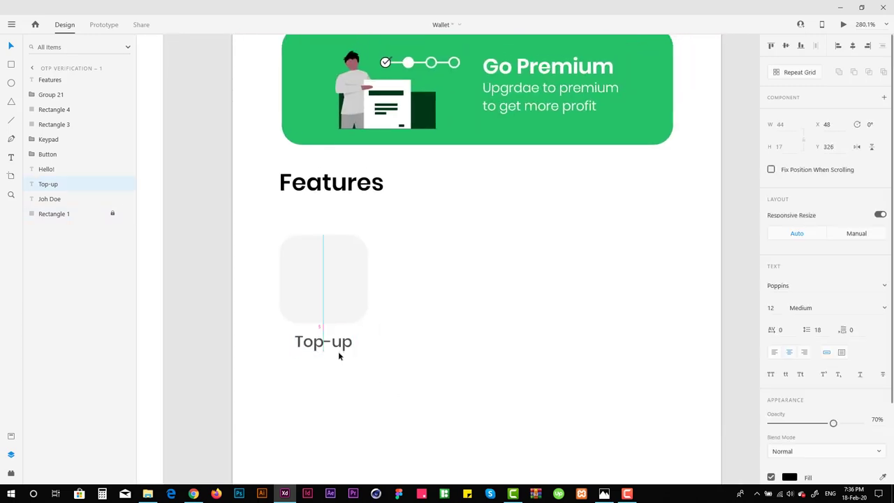
click(421, 346)
Turn the grey box and its label into a repeat grid of four items across, spaced to match the layout columns
drag(401, 384, 285, 256)
drag(420, 253, 410, 158)
key(ctrl+shift+apostrophe)
key(ctrl+r)
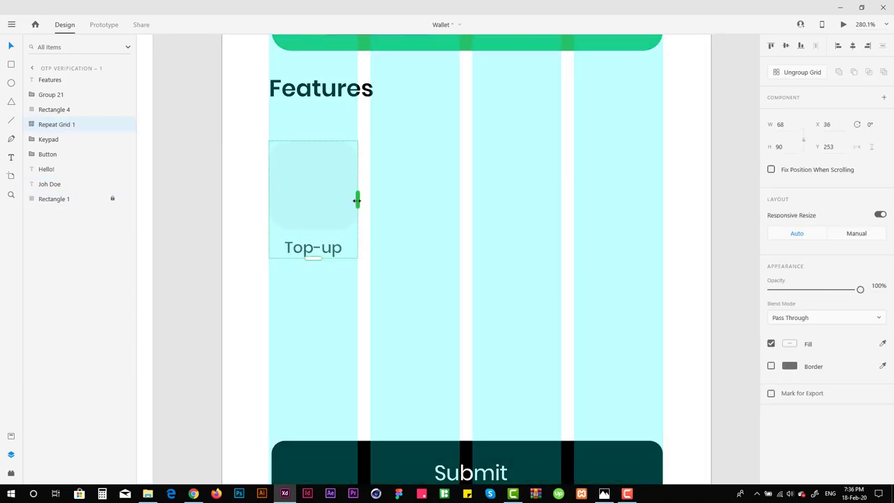
drag(357, 200, 662, 222)
mouse_move(614, 195)
mouse_down()
mouse_move(633, 191)
mouse_move(613, 195)
mouse_up()
drag(613, 195, 399, 209)
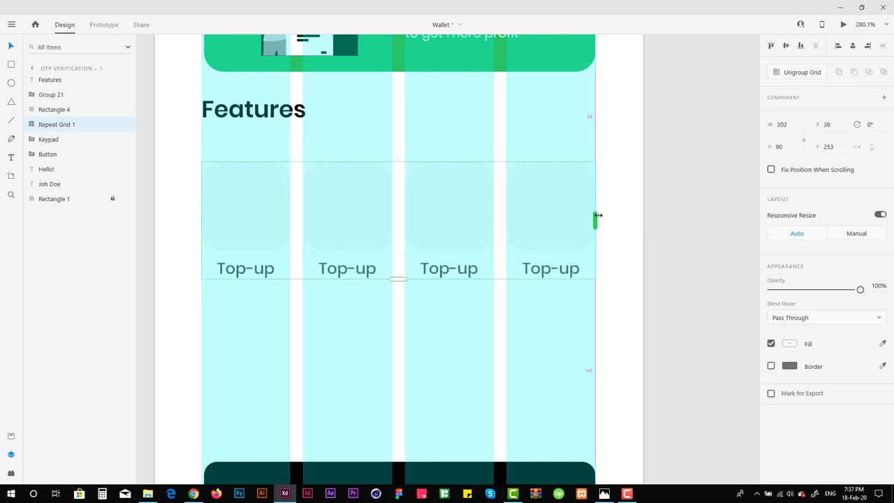
Examine how the repeat grid's right edge lines up with the last layout column
scroll(600, 220, up, 5)
scroll(518, 261, down, 5)
scroll(561, 310, up, 4)
scroll(497, 287, down, 2)
scroll(447, 254, up, 1)
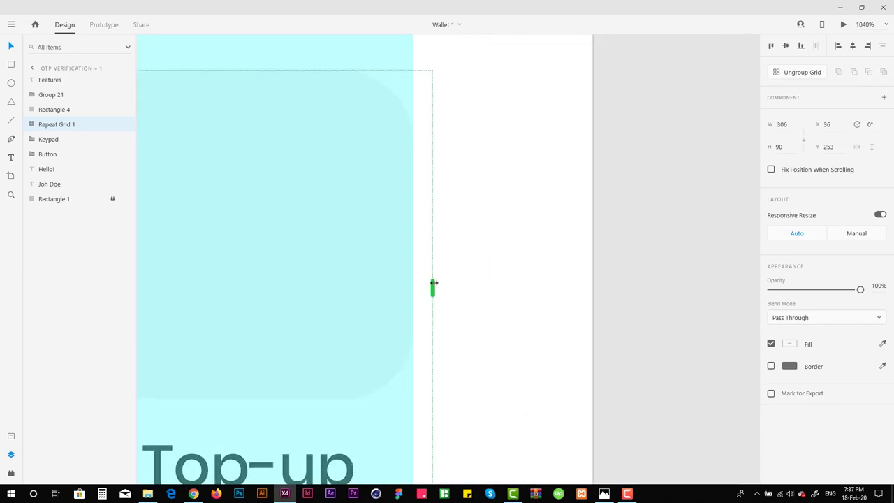
scroll(416, 285, down, 6)
scroll(453, 217, up, 1)
scroll(488, 217, down, 1)
scroll(544, 206, right, 1)
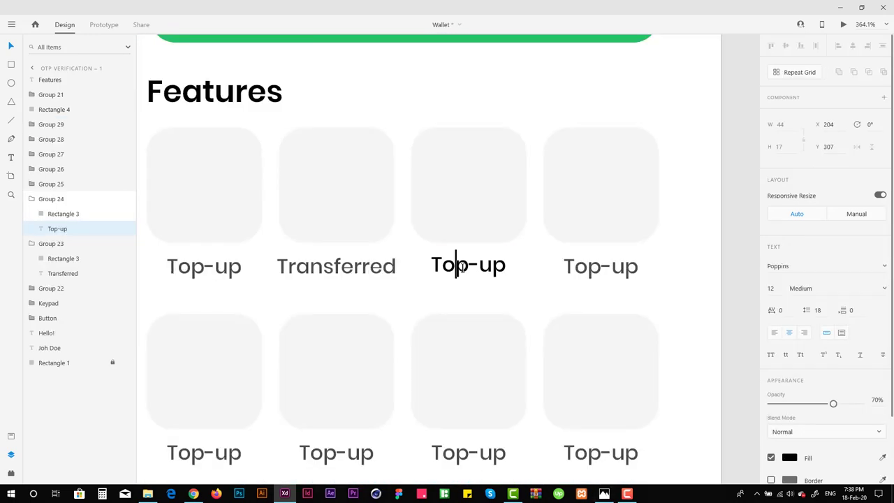
Reword the third label in the first row as "Internet" and the fourth as "Wallet"
key(ctrl+a)
text(In)
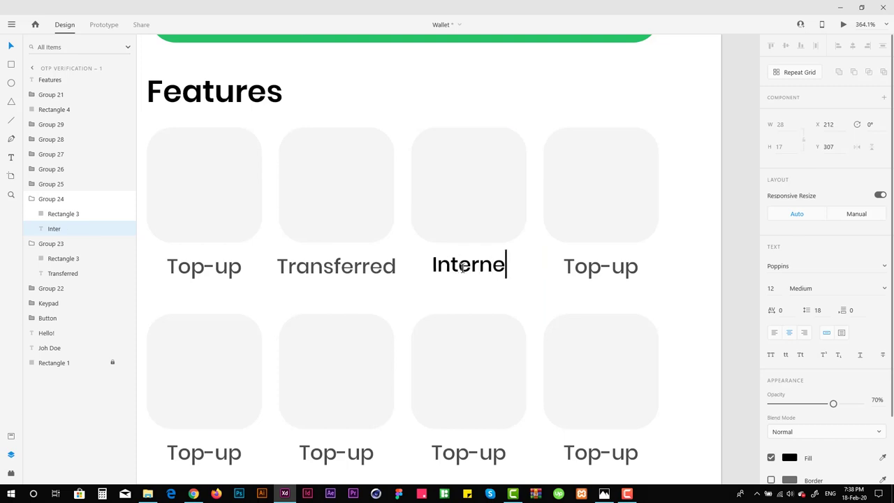
key(Escape)
click(623, 267)
click(619, 264)
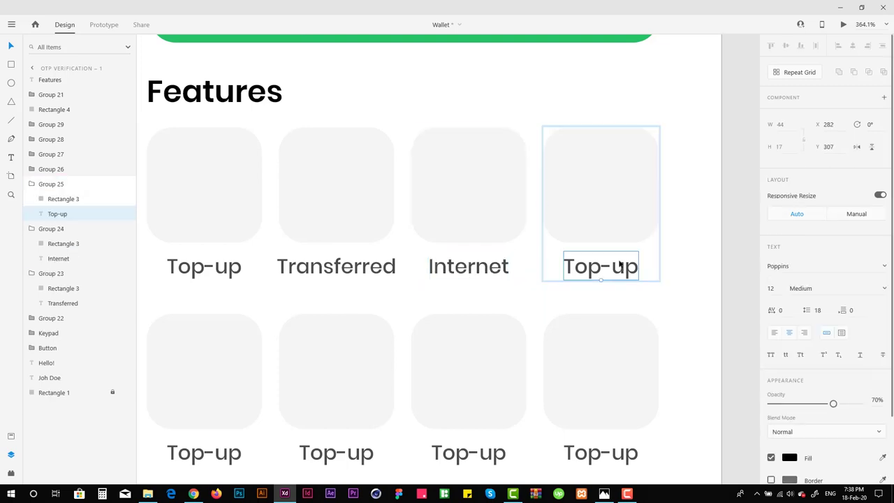
double_click(609, 266)
text(Wallet)
key(Escape)
click(343, 263)
click(344, 264)
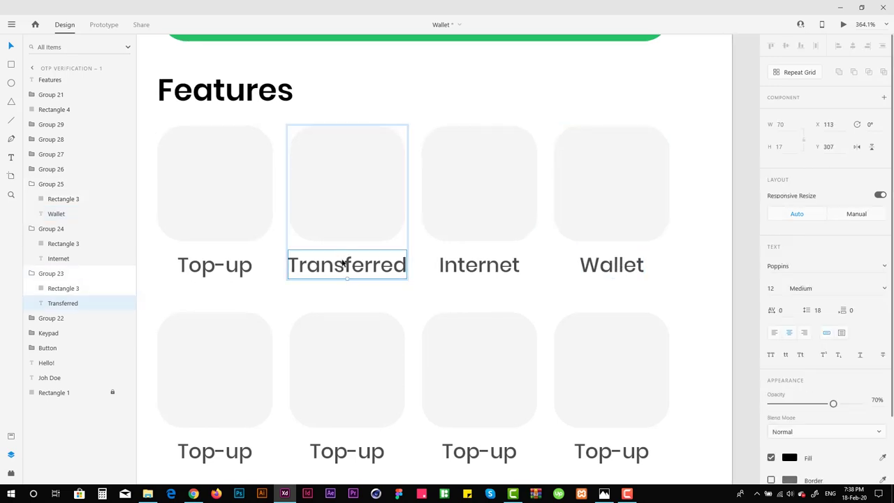
click(348, 263)
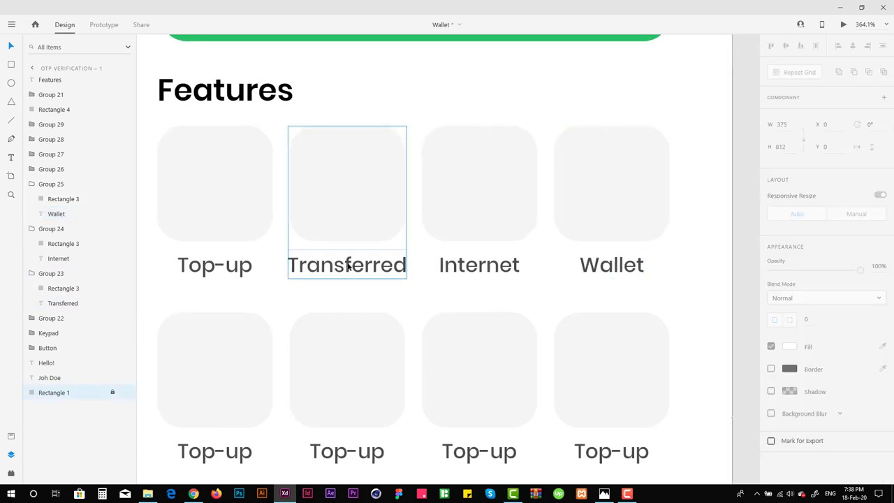
Reword the first two labels in the second row as "Bill" and "Game"
double_click(268, 355)
text(Bill)
double_click(392, 354)
text(Game)
Reword the third label in the second row as "Mobile Prepaid"
click(535, 355)
double_click(535, 355)
text(Mobile)
scroll(548, 357, up, 1)
double_click(549, 369)
key(Right)
text(Bill)
key(BackSpace)
key(BackSpace)
key(BackSpace)
key(BackSpace)
text(P)
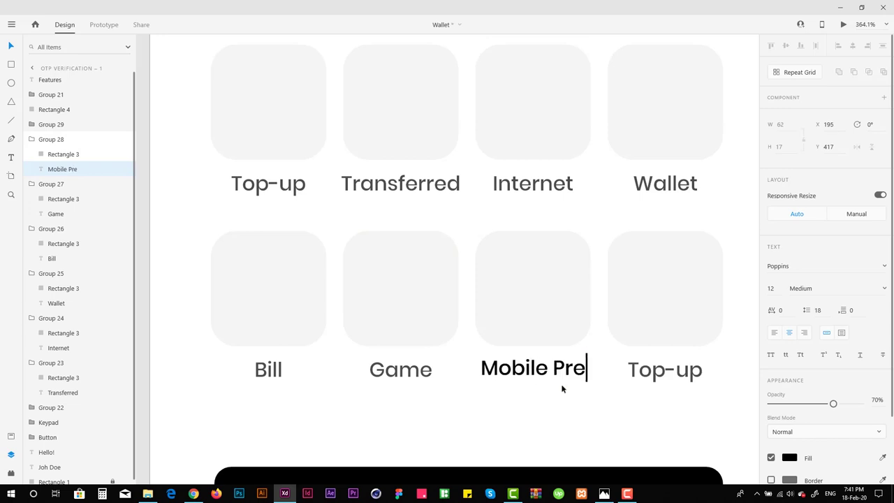
key(Escape)
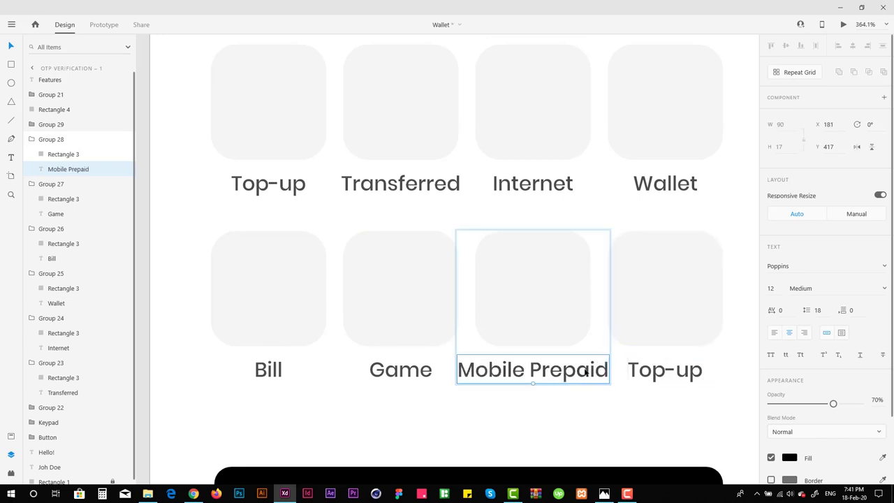
Change "Mobile Prepaid" to "Mobile Bill" and reword the last label in the second row as "More"
double_click(586, 372)
double_click(553, 369)
text(Bill)
scroll(601, 377, right, 3)
click(525, 366)
double_click(527, 362)
text(More)
key(Escape)
click(192, 449)
Insert a circular back-arrow icon from the icon plugin into the "Top-up" box
scroll(534, 328, down, 3)
drag(534, 328, 520, 398)
click(11, 473)
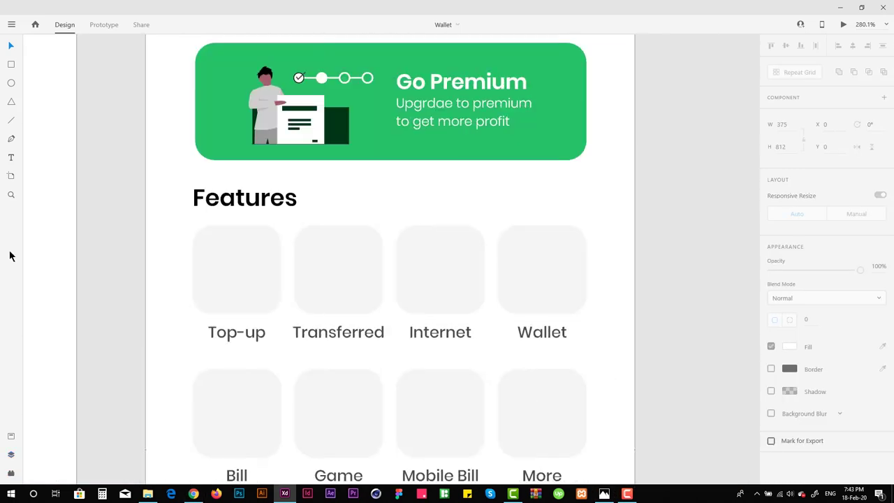
scroll(72, 146, down, 5)
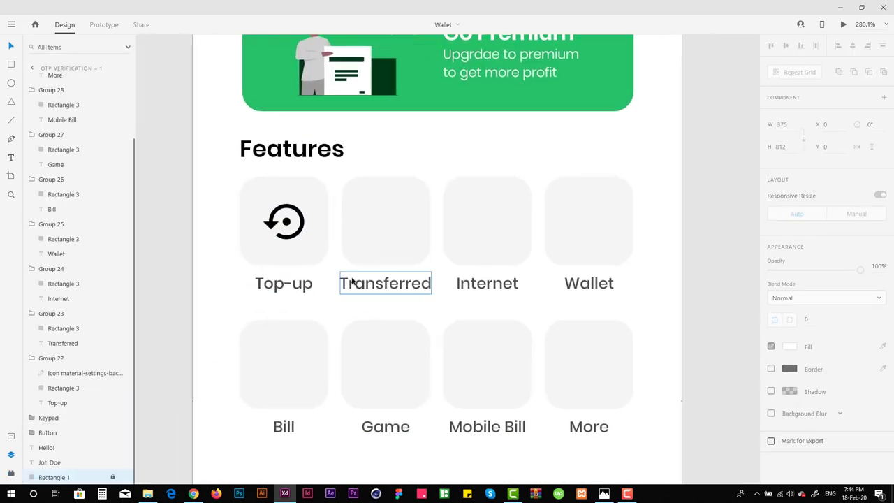
Search the icon plugin for "send" and insert the Feather send icon into the "Transferred" box
click(355, 216)
scroll(355, 217, down, 1)
click(10, 473)
click(72, 64)
text(send)
click(55, 160)
click(10, 454)
Slightly reduce the size of the circular-arrow icon in the "Top-up" box
scroll(364, 172, up, 3)
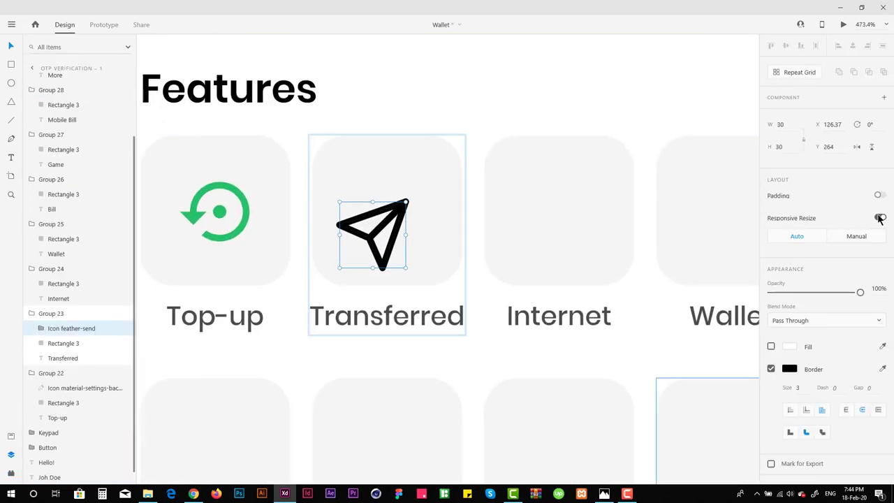
click(84, 388)
key(Return)
Colour the send icon's border with the green sampled from the "Top-up" icon
double_click(372, 234)
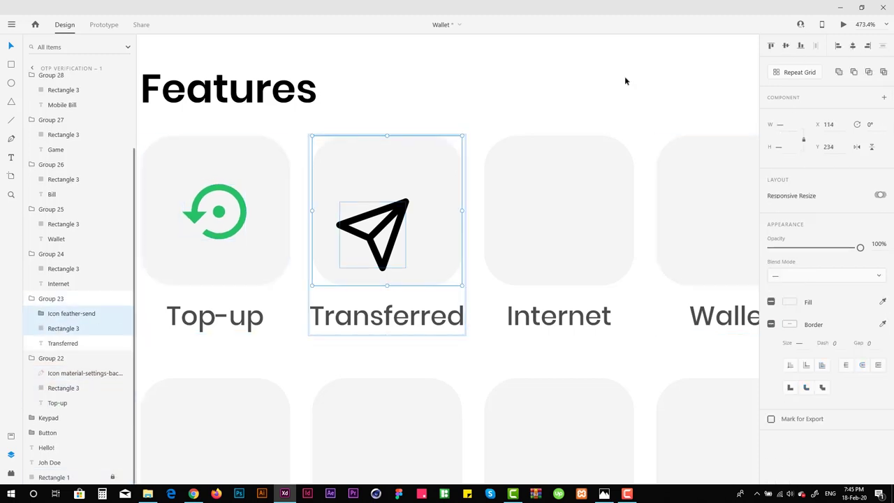
scroll(372, 99, right, 2)
click(373, 100)
scroll(373, 99, left, 3)
double_click(311, 208)
click(882, 369)
click(152, 208)
click(389, 183)
Set the send icon's width to 21 and centre it in the "Transferred" box
click(67, 313)
click(788, 125)
text(21)
key(Return)
shift+click(72, 328)
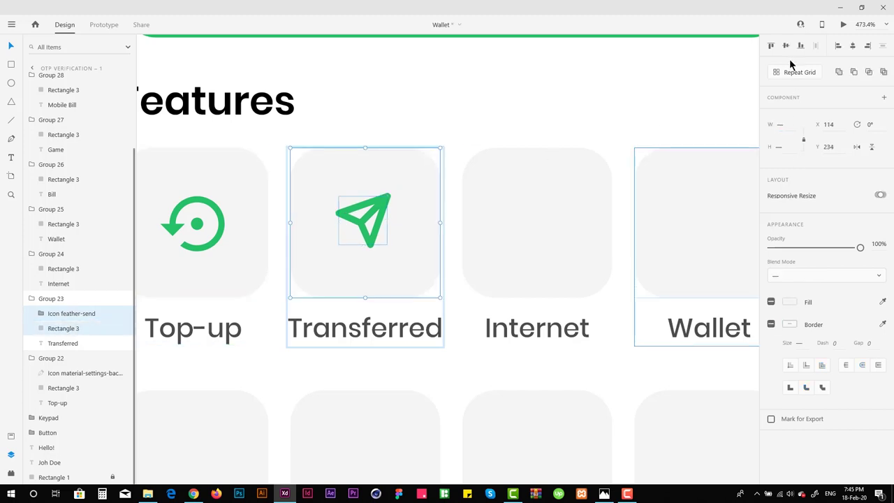
scroll(384, 173, right, 2)
click(385, 174)
click(317, 185)
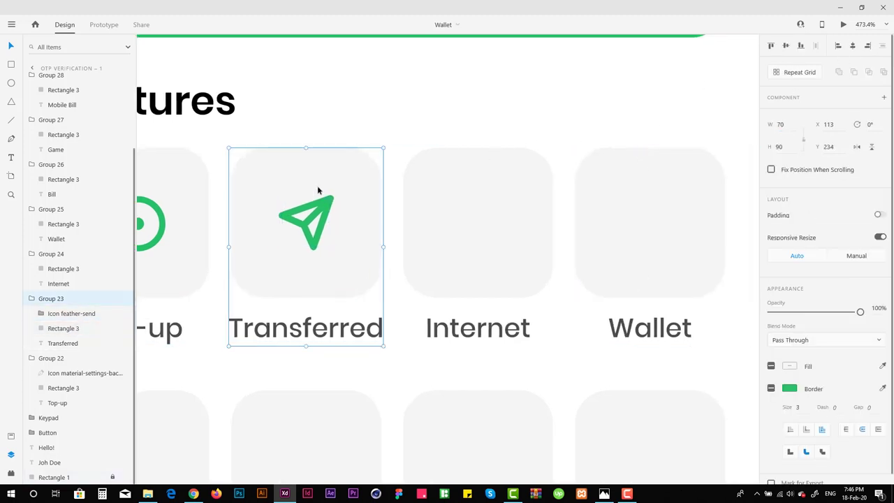
Insert the Feather "globe" icon from the icon plugin over the "Internet" box and set its size to 25 with proportions locked
scroll(431, 296, right, 2)
click(343, 256)
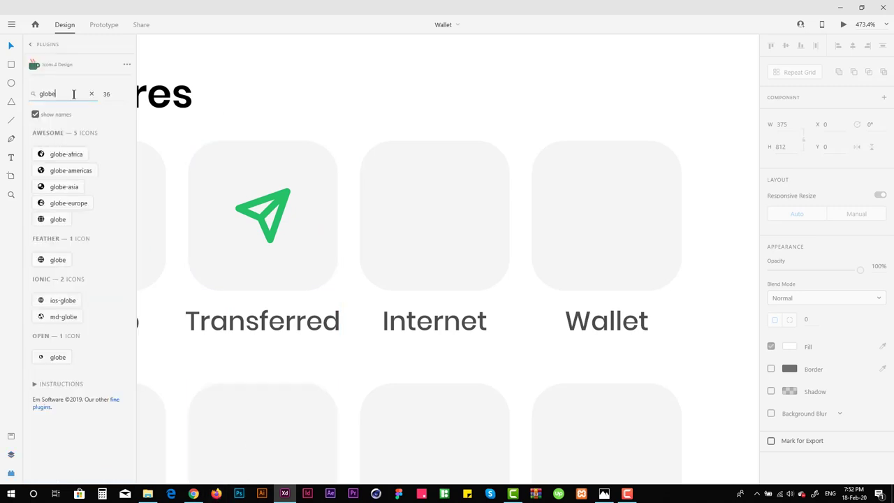
click(53, 317)
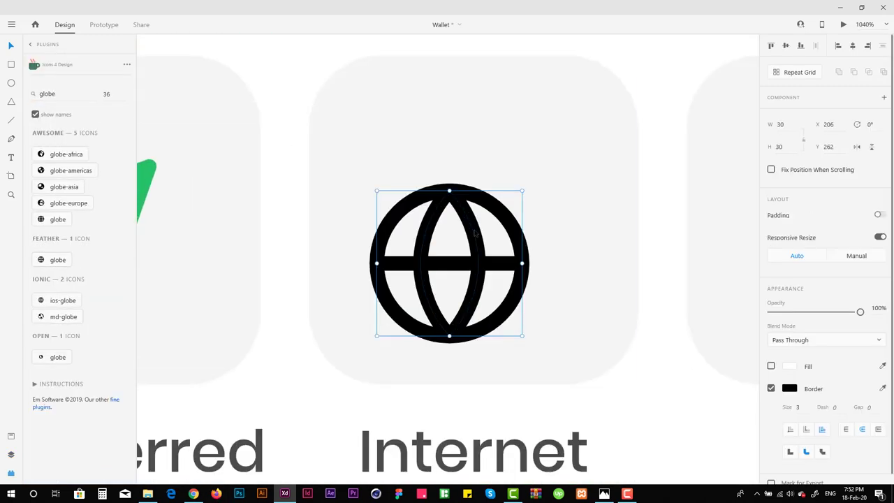
click(803, 140)
click(787, 128)
text(25)
key(Return)
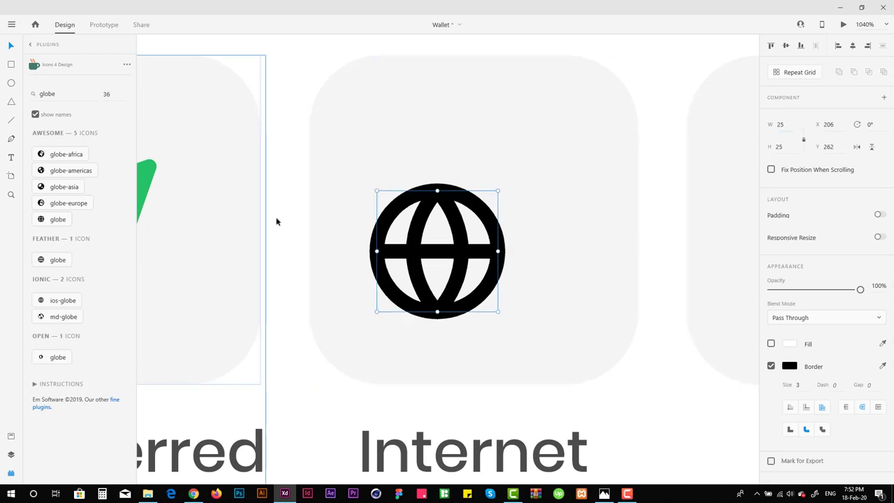
Save the document and give the globe icon the same green border as the send icon
drag(284, 197, 412, 219)
key(ctrl+s)
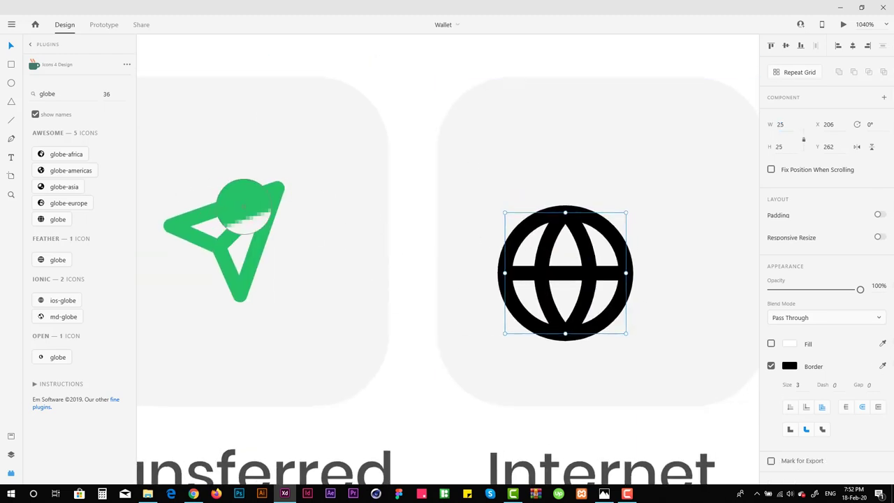
key(ctrl+alt+v)
click(11, 455)
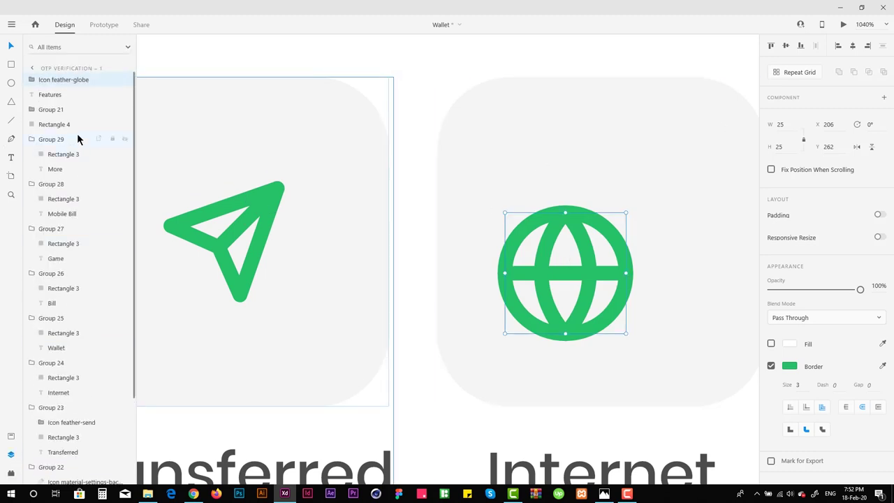
Move the globe icon into the "Internet" box's group and centre it on the box both vertically and horizontally
key(Delete)
click(535, 181)
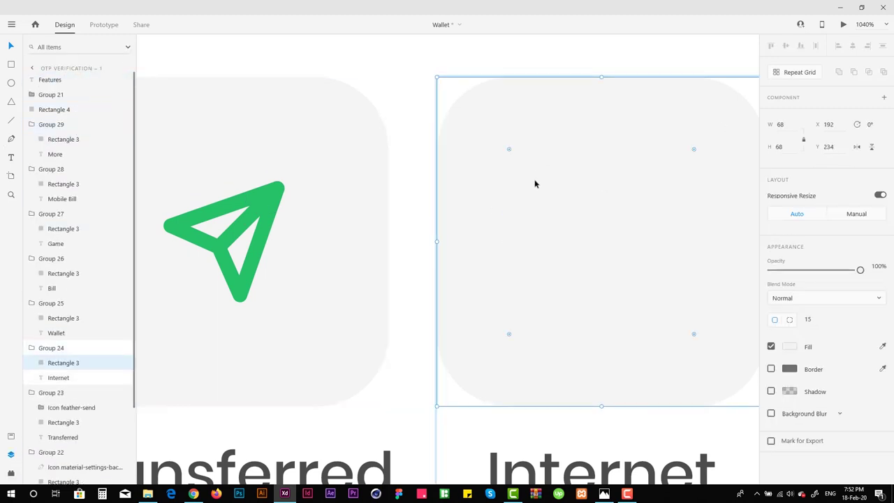
key(ctrl+z)
shift+click(63, 377)
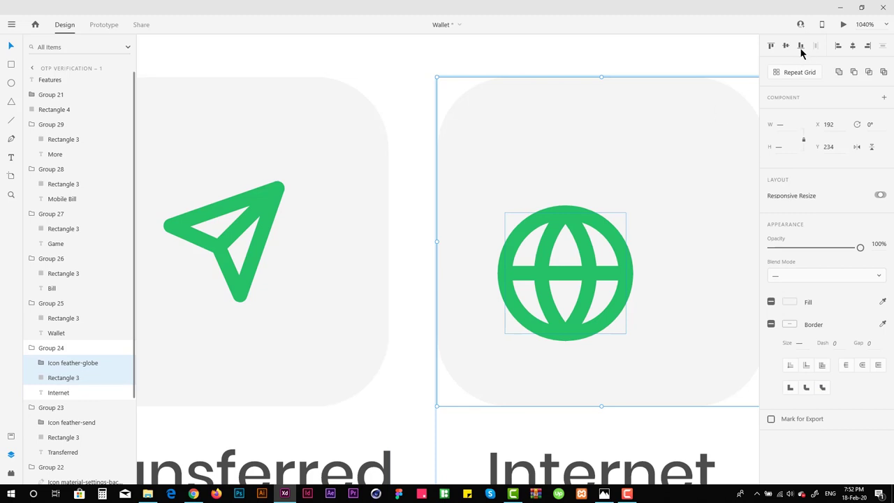
click(786, 45)
click(852, 46)
Set the border size of the globe and send icons to 2.5
scroll(592, 221, left, 10)
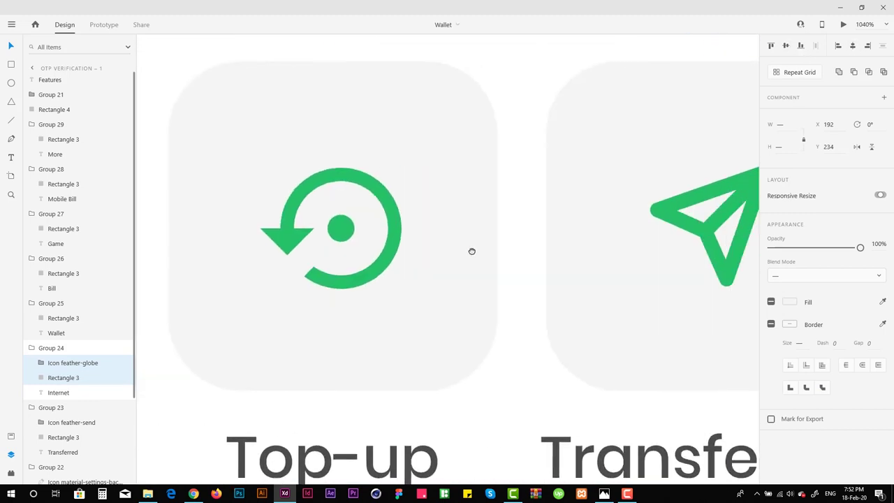
drag(464, 275, 462, 273)
scroll(384, 268, right, 9)
scroll(259, 265, left, 5)
scroll(429, 295, right, 5)
click(471, 224)
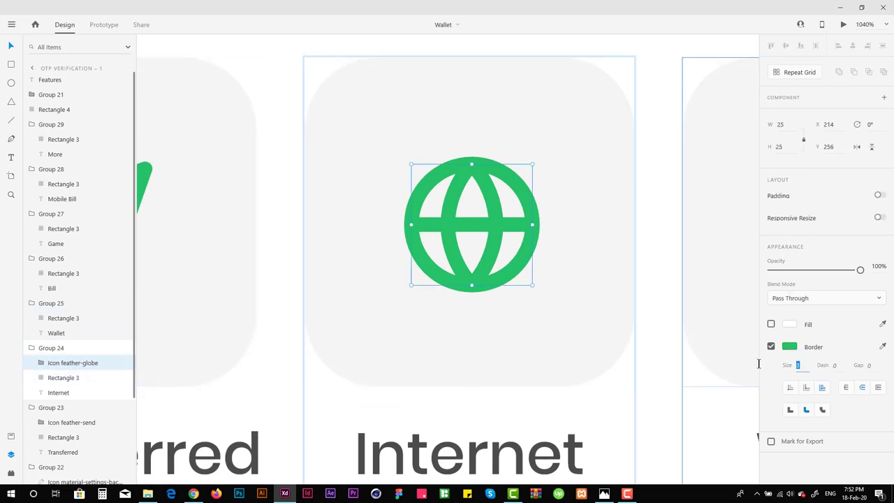
key(Return)
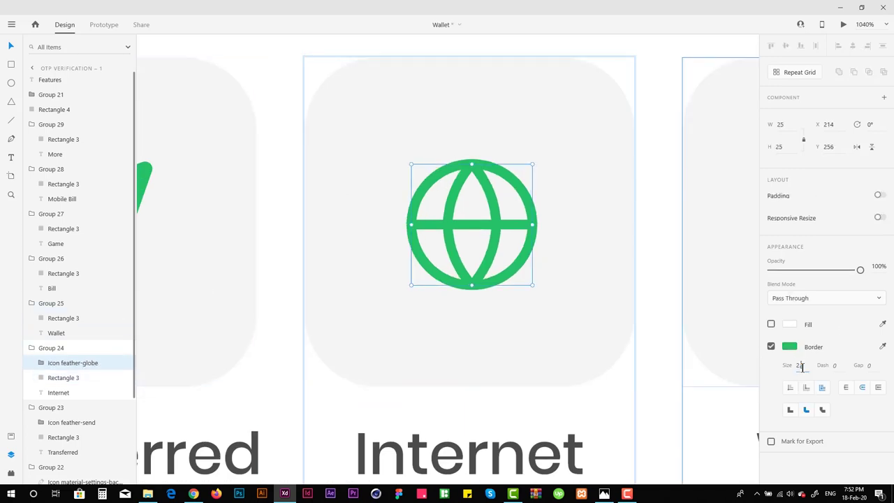
scroll(473, 271, left, 3)
double_click(292, 189)
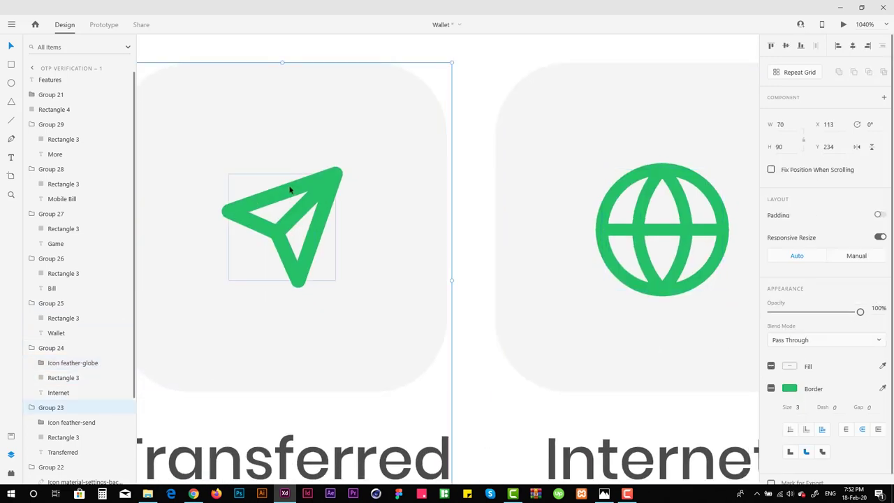
text(2.5)
key(Return)
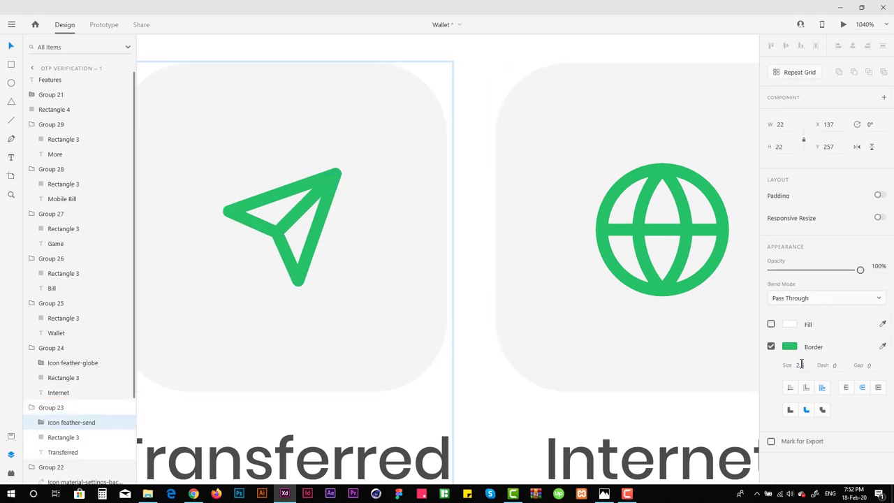
Insert the Ionic "md-wallet" icon over the "Wallet" box and set its height to 25 with proportions locked
scroll(565, 335, left, 5)
scroll(457, 291, right, 10)
scroll(474, 264, down, 4)
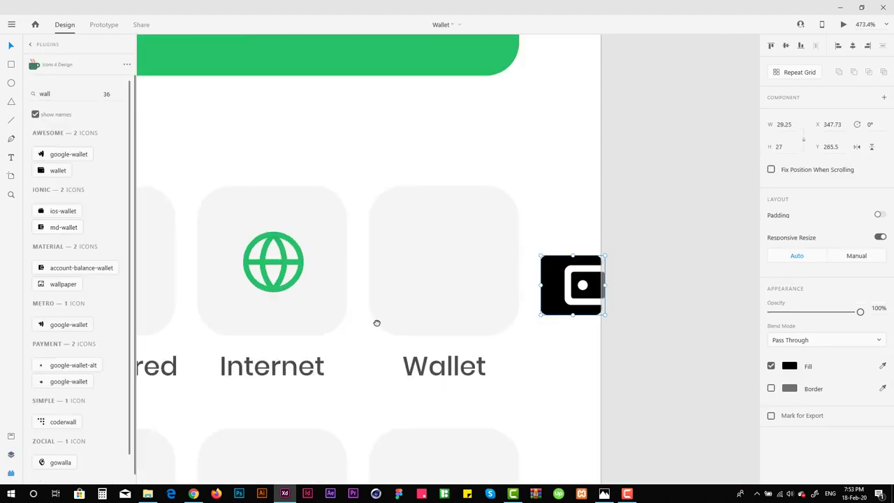
drag(570, 286, 450, 271)
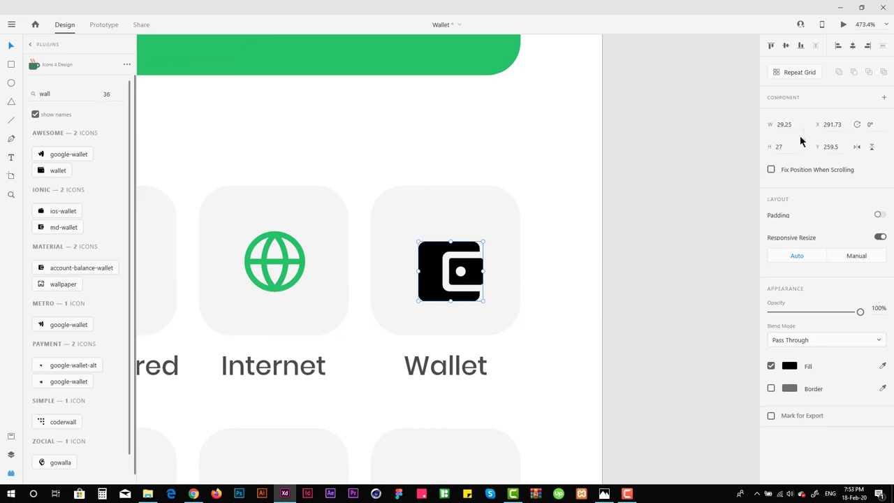
double_click(786, 147)
text(25)
key(Return)
Move the wallet icon into the "Wallet" box's group and turn off its responsive resize
key(Delete)
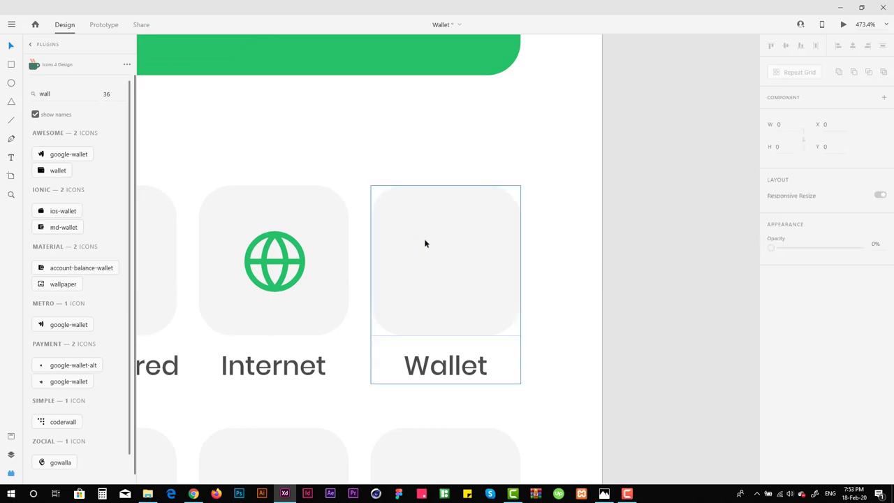
click(11, 453)
key(ctrl+z)
click(617, 247)
click(431, 271)
double_click(432, 271)
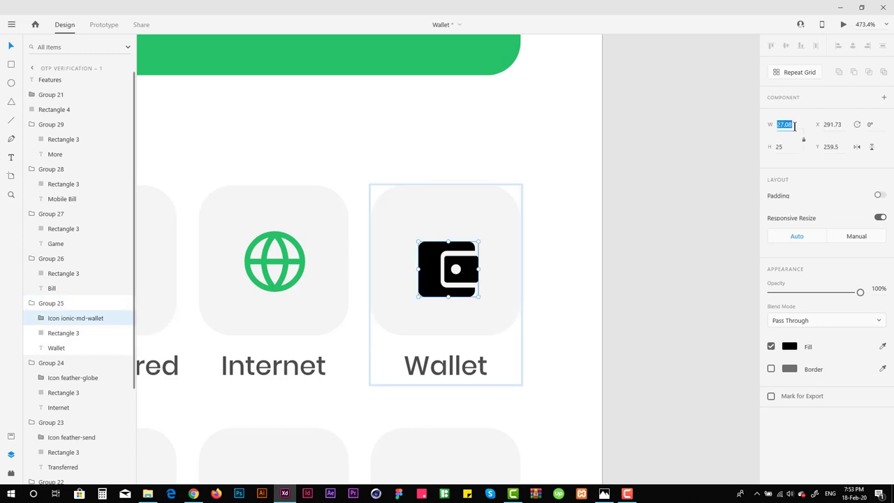
click(879, 218)
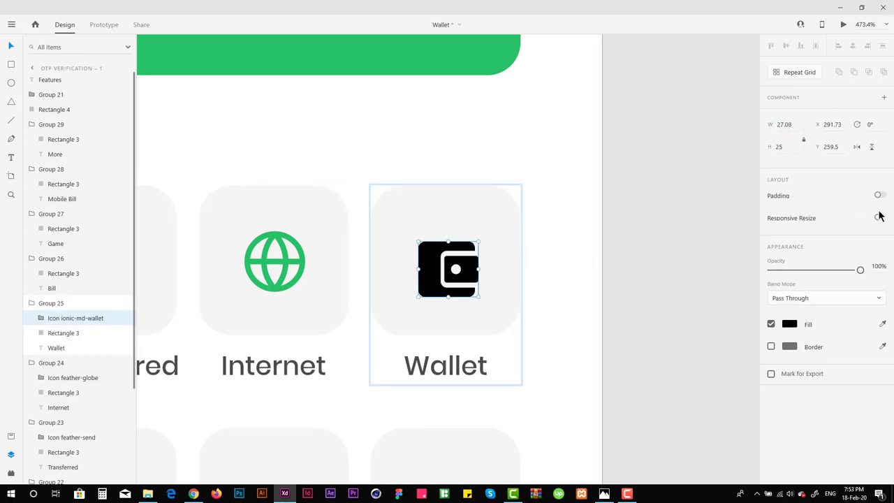
Centre the wallet icon in the "Wallet" box and fill it with the green of the other feature icons
shift+click(63, 333)
click(789, 46)
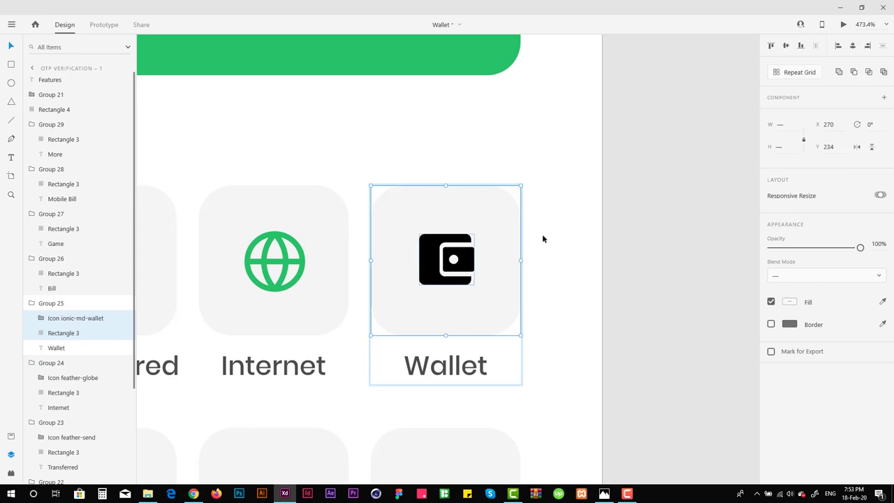
click(50, 318)
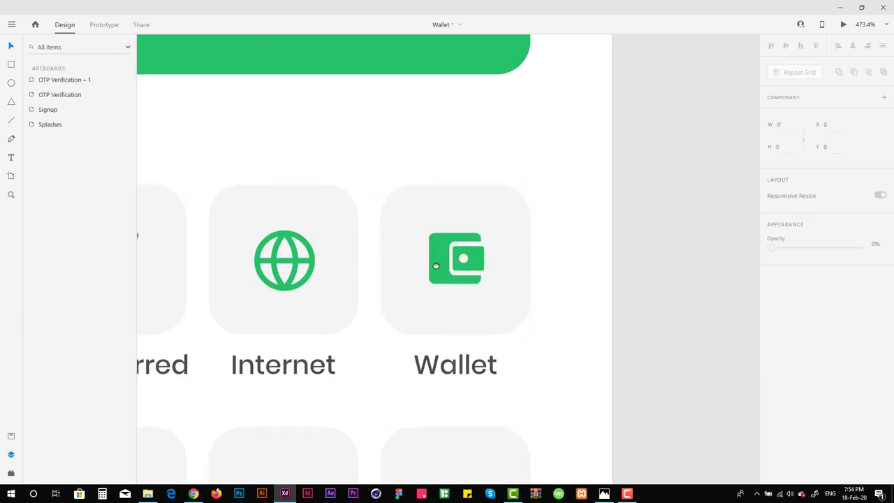
Search the icon plugin for "bill" and insert the "money-bill-alt" icon
scroll(501, 246, down, 3)
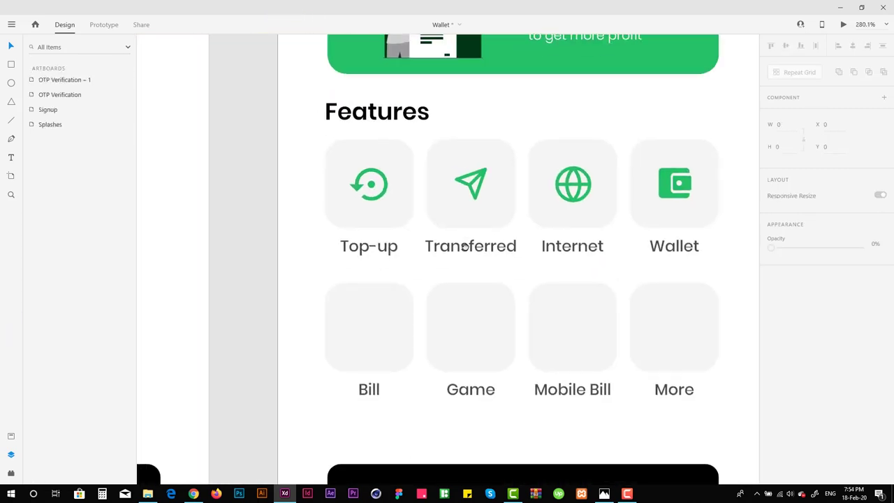
scroll(501, 246, right, 3)
scroll(482, 303, up, 1)
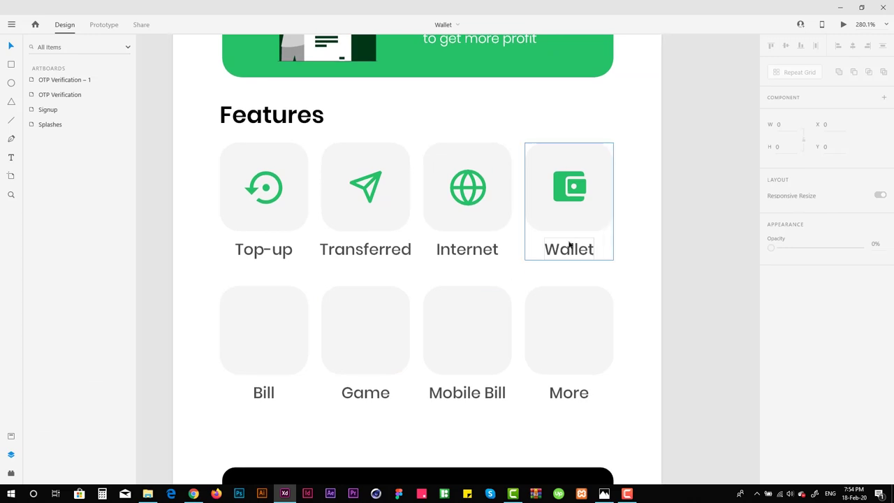
drag(296, 289, 337, 264)
click(57, 64)
click(61, 93)
text(bill)
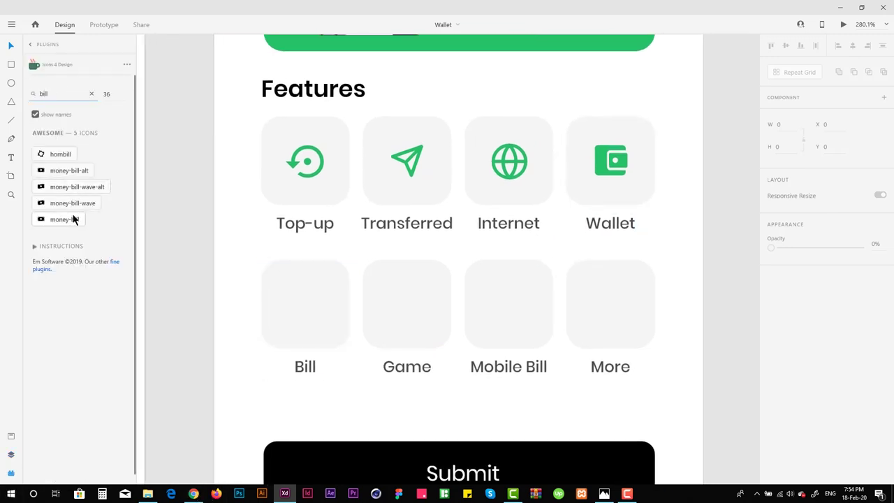
click(68, 169)
Move the money bill icon into the "Bill" box's group and place it over the box
click(347, 244)
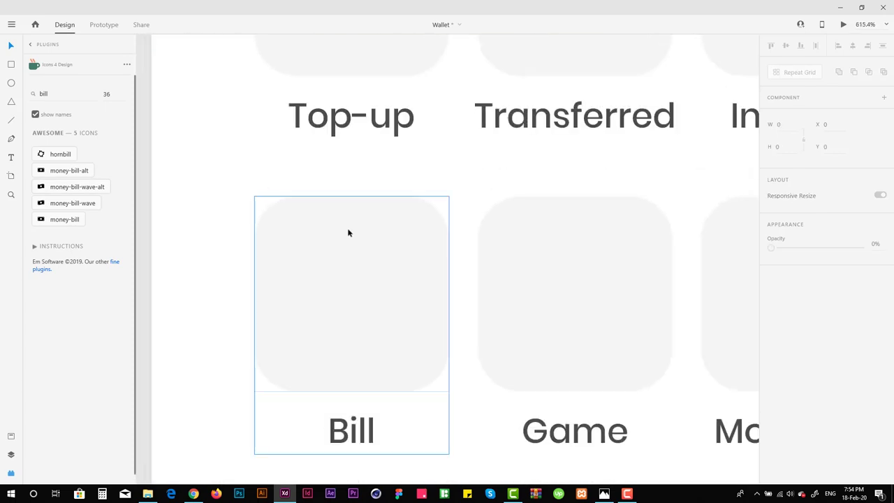
key(ctrl+y)
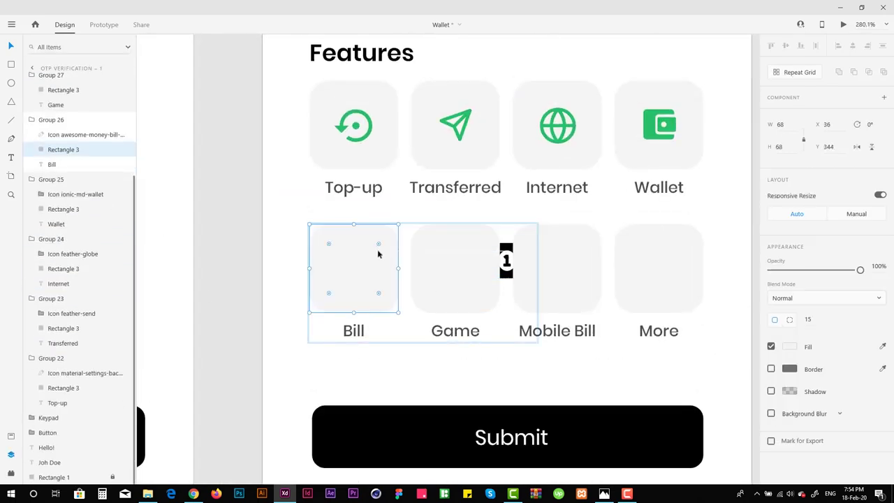
click(70, 135)
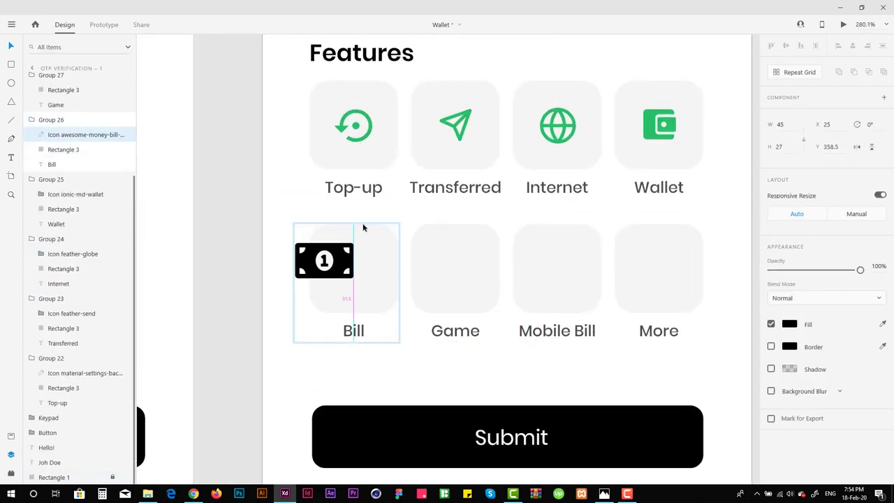
scroll(366, 236, up, 3)
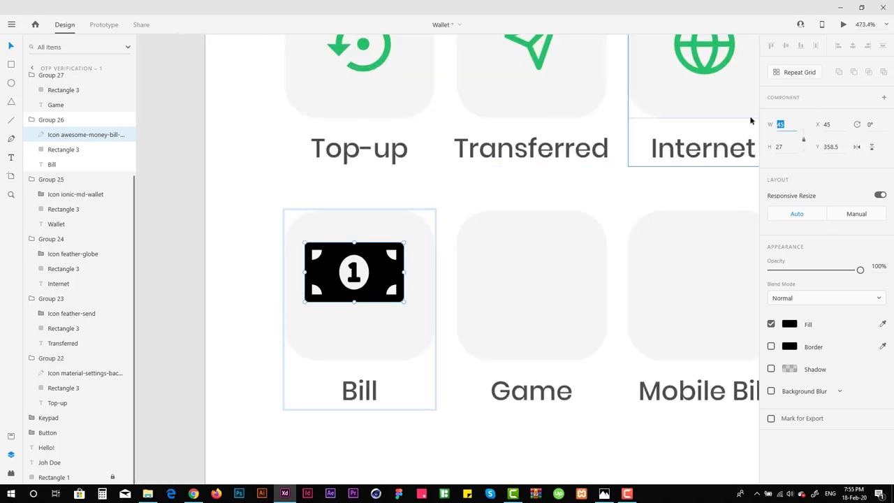
Set the money bill icon's width to 25 with proportions locked and centre it in the "Bill" box
text(25)
key(Return)
shift+click(62, 149)
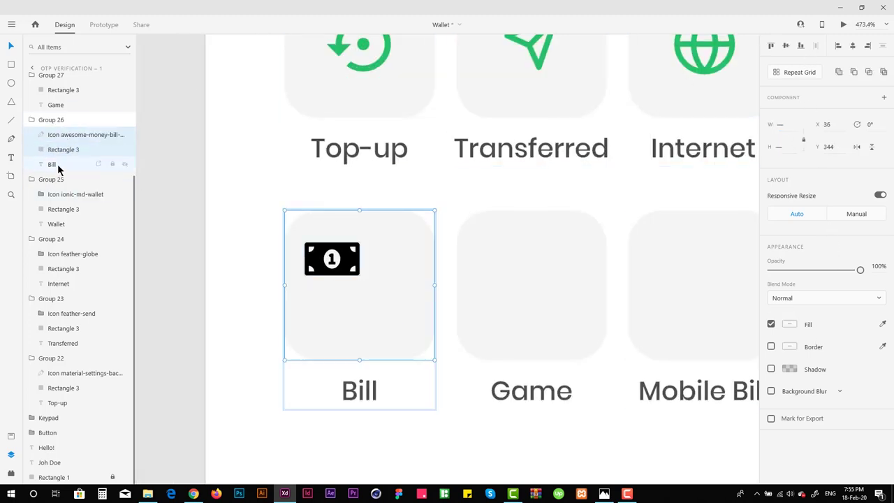
key(shift+c)
key(shift+m)
scroll(326, 305, up, 2)
click(325, 305)
Try a height of 20 on the money bill icon and return its width to 25
click(67, 135)
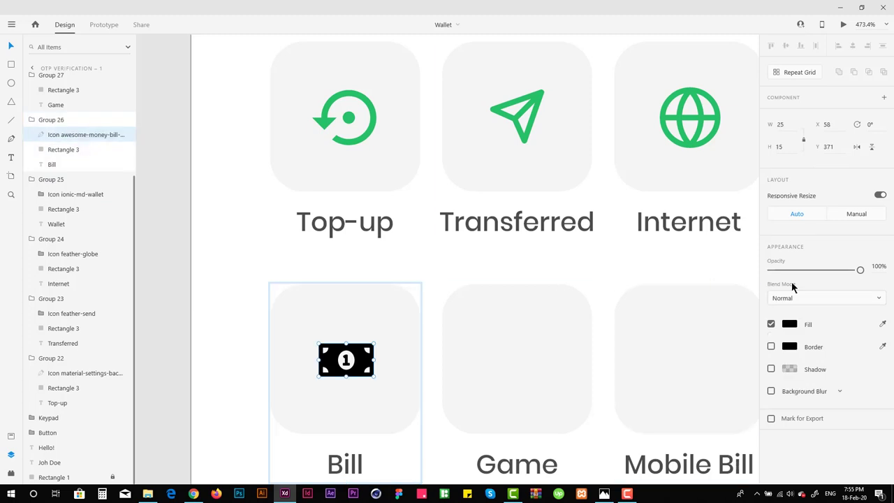
key(Return)
click(781, 125)
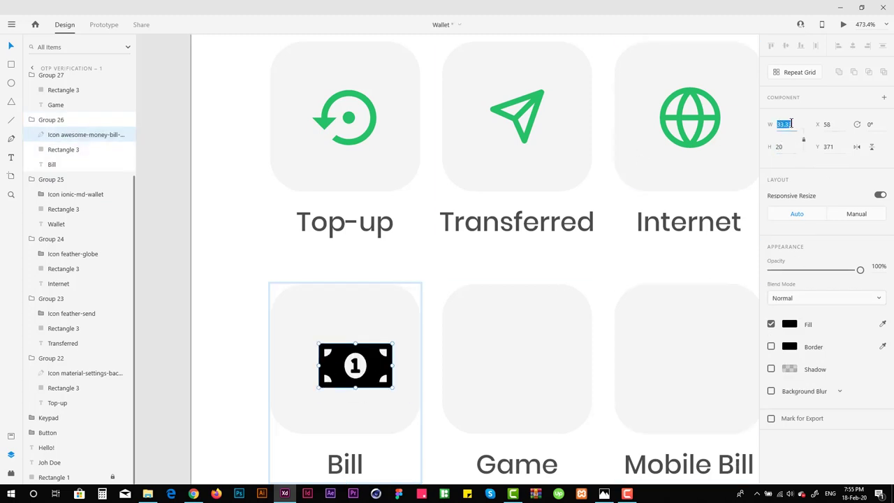
shift+click(74, 148)
scroll(355, 290, down, 5)
shift+click(57, 149)
Fill the money bill icon with green sampled from the "Top-up" icon and set its width to 30
key(i)
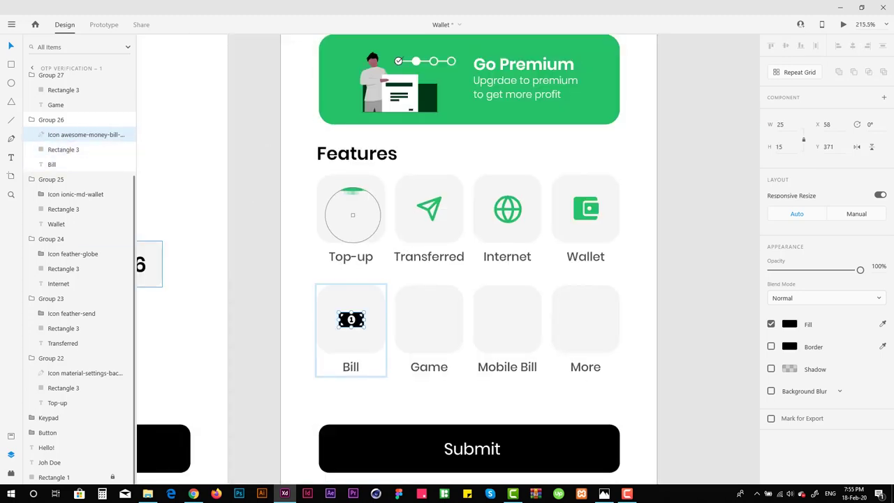
click(349, 211)
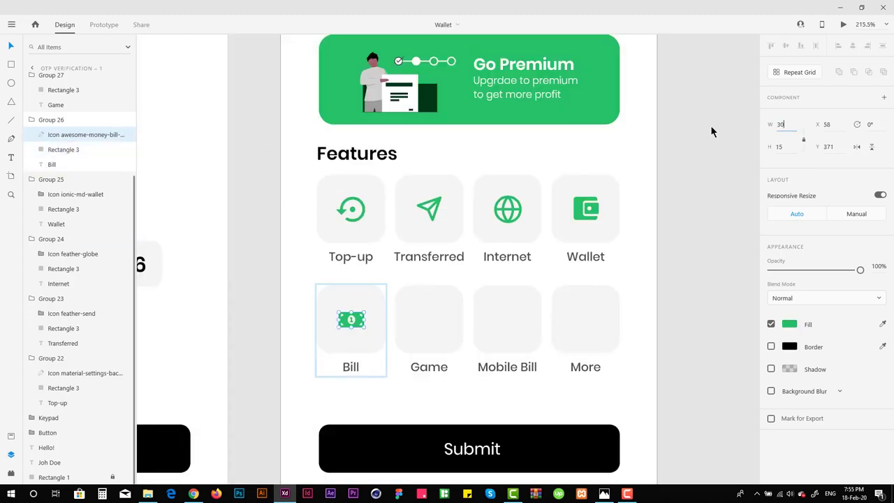
scroll(384, 335, up, 3)
key(Escape)
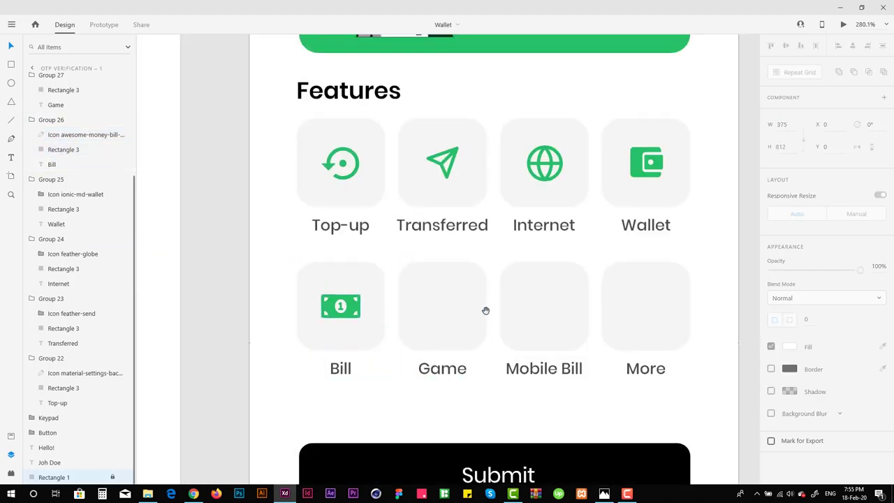
Search the icon plugin for "game" and place the Ionic "logo-game-controller-b" icon over the "Game" box
scroll(486, 309, right, 2)
click(10, 473)
click(61, 93)
text(game)
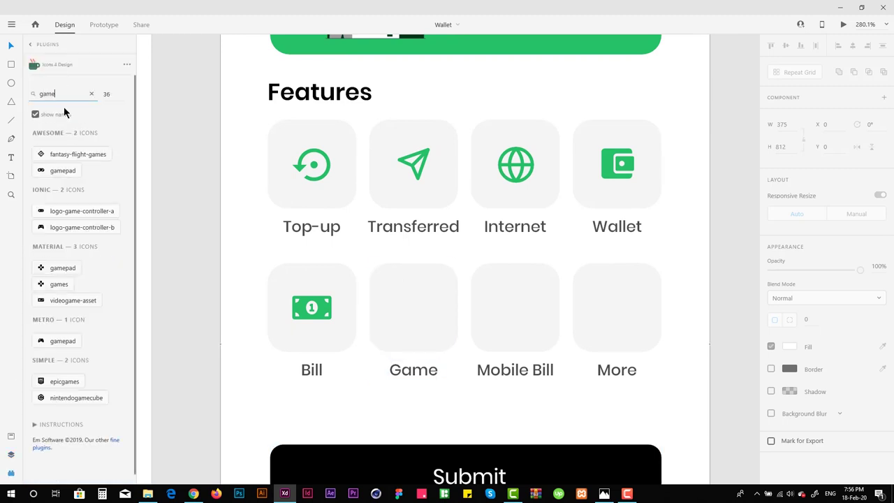
click(379, 276)
scroll(379, 276, up, 2)
scroll(379, 277, up, 5)
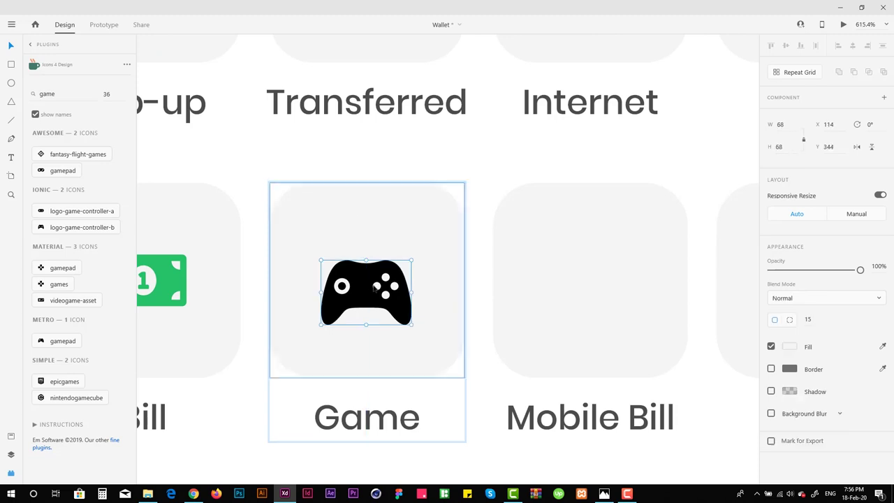
drag(376, 286, 376, 278)
Set the game controller icon's width to 25 with proportions locked and centre it vertically in the "Game" box
click(11, 454)
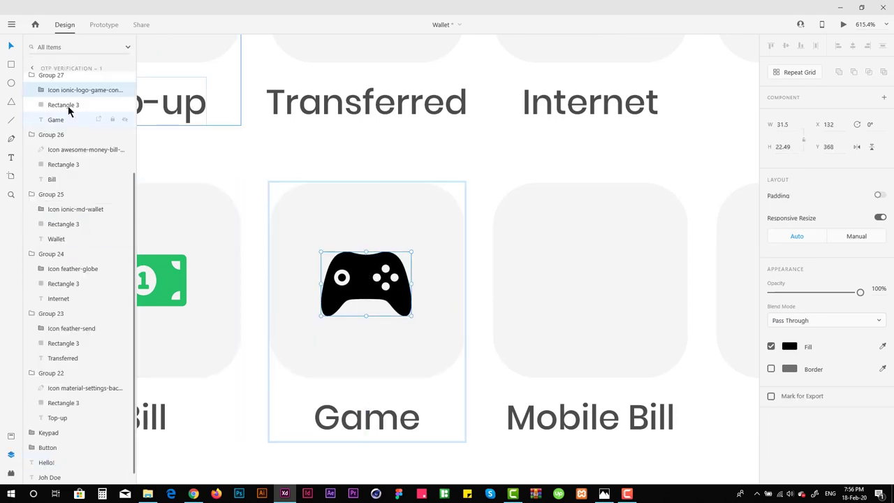
shift+click(63, 165)
scroll(447, 279, left, 3)
scroll(447, 280, down, 1)
click(63, 89)
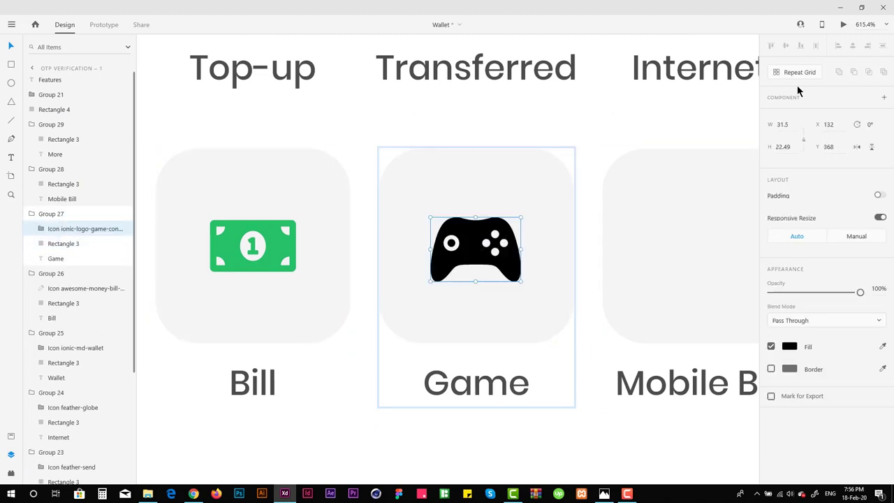
key(Return)
shift+click(63, 244)
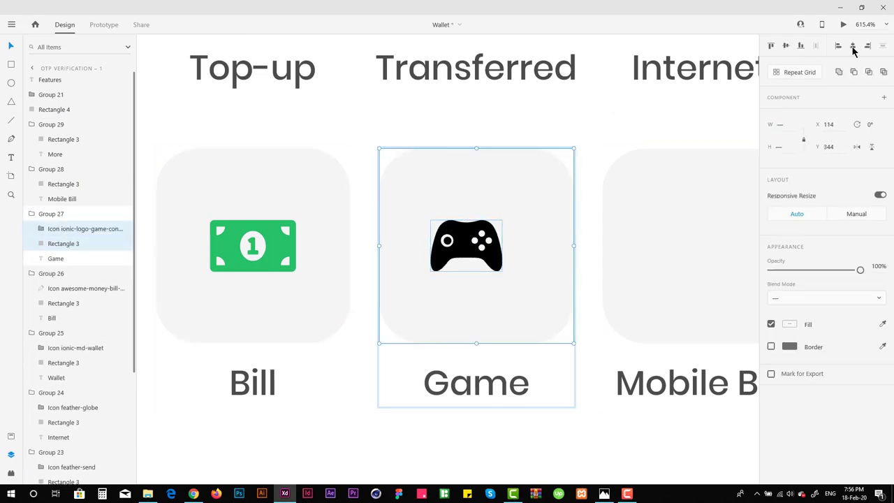
Try to centre the game controller icon horizontally in the "Game" box and undo the alignment
click(852, 46)
double_click(226, 256)
key(ctrl+z)
key(ctrl+z)
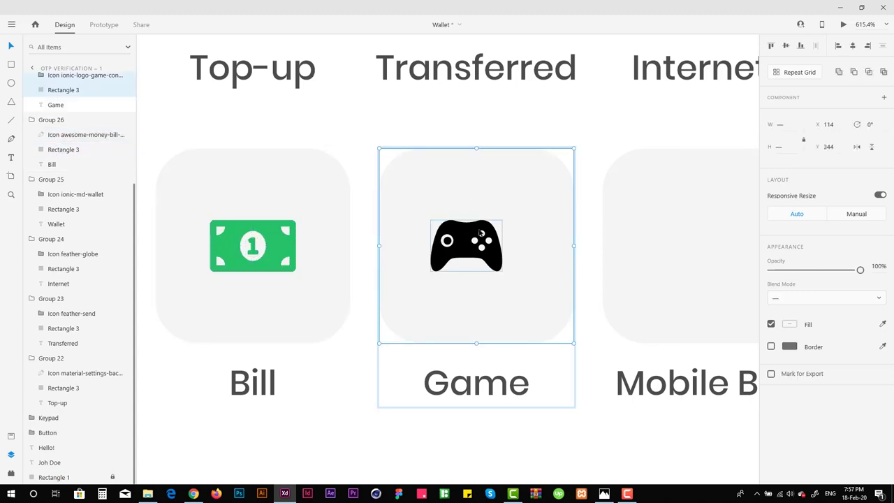
Fill the game controller icon with green sampled from the money bill icon and centre it horizontally in the "Game" box
double_click(468, 243)
click(882, 346)
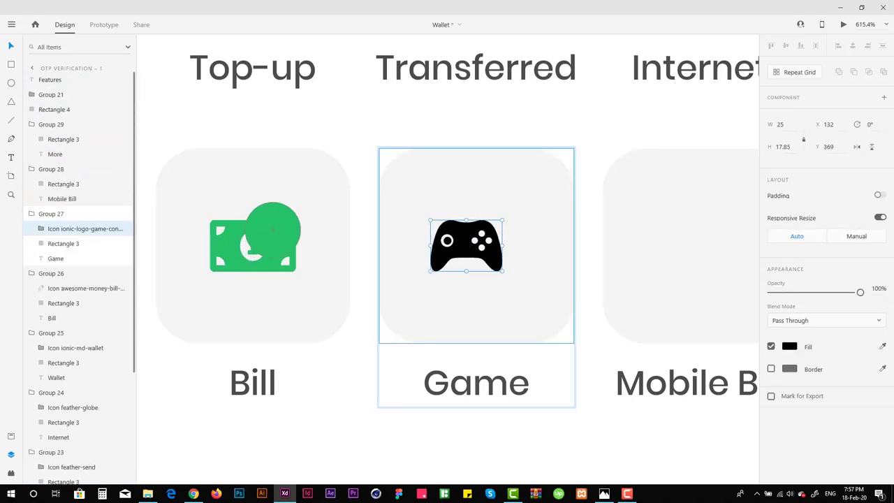
click(279, 241)
shift+click(64, 243)
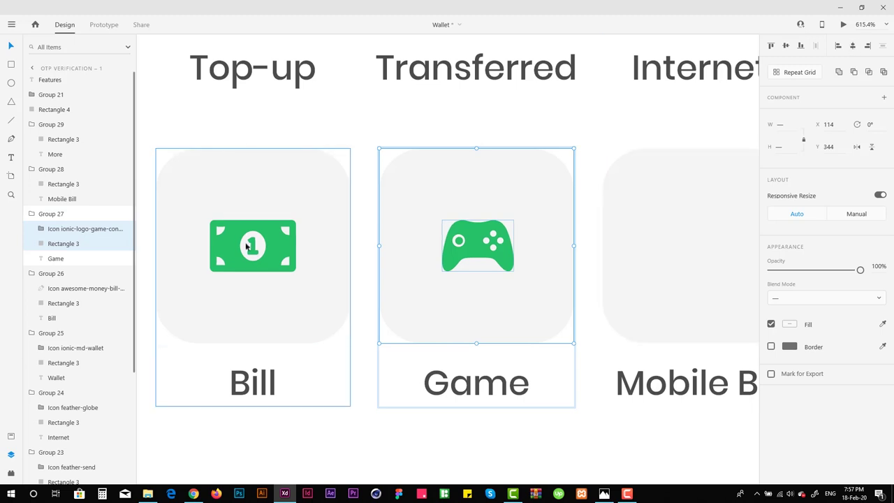
Search the icon plugin for "mobile" and place the Awesome "mobile-alt" icon in the "Mobile Bill" group
click(268, 248)
click(65, 149)
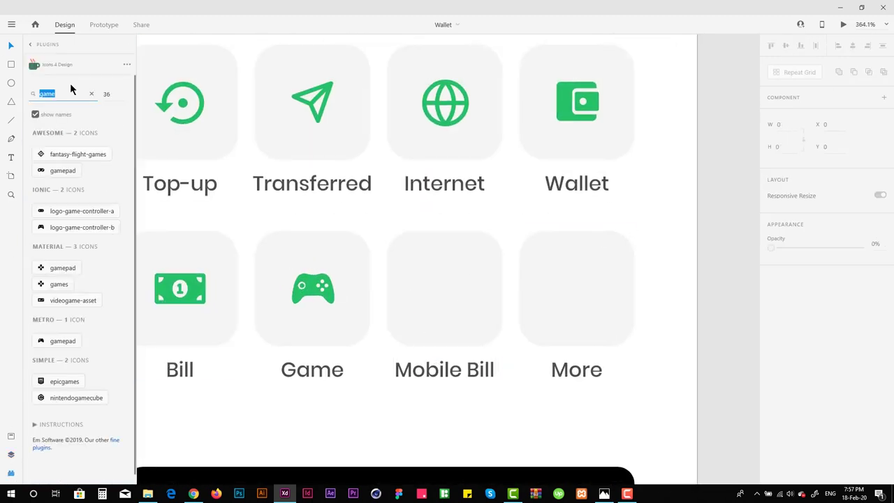
text(mobile)
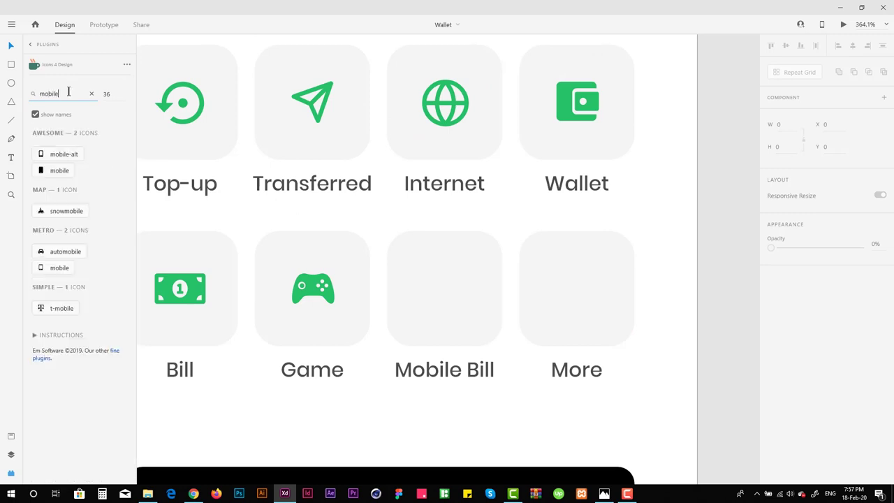
click(73, 159)
key(ctrl+0)
ctrl+scroll(405, 223, up, 5)
click(405, 223)
click(11, 455)
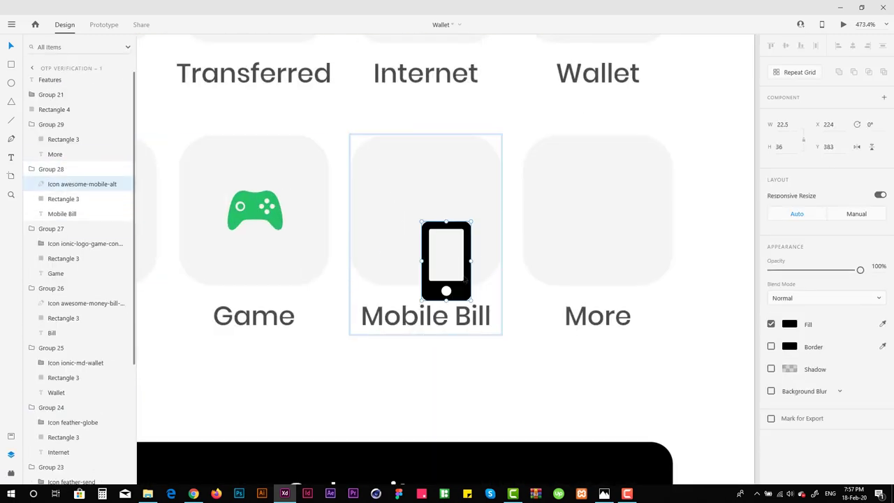
Set the phone icon's height to 25 with proportions locked, fill it with the icons' green and centre it in the "Mobile Bill" box
key(Tab)
text(25)
key(Return)
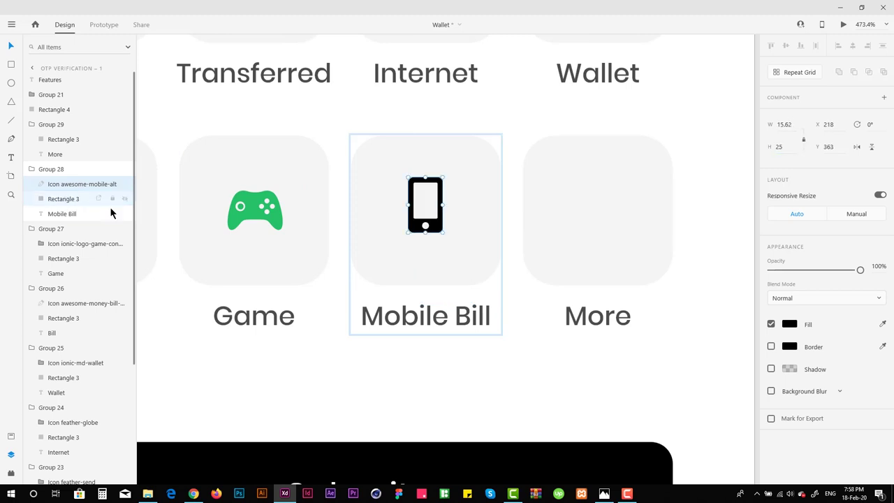
key(ctrl+shift+v)
key(ctrl+s)
key(Escape)
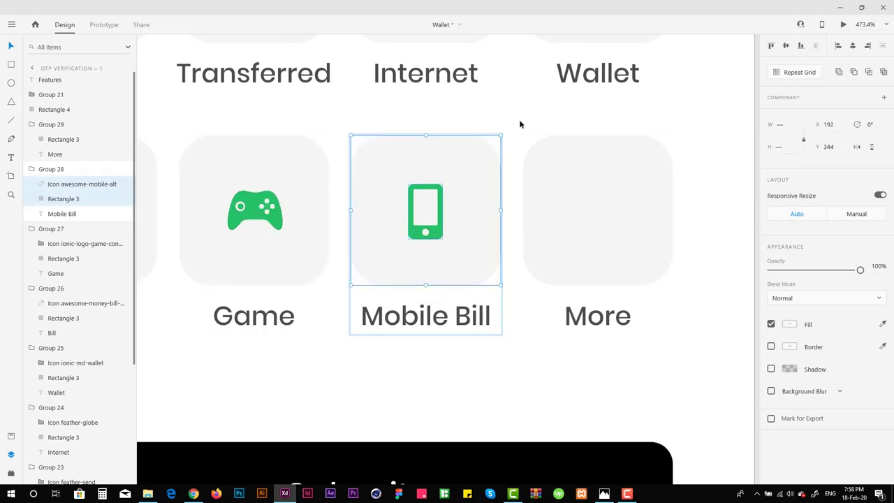
Search the icon plugin for "more" and place the Feather "more-horizontal" icon in the centre of the "More" box
scroll(690, 200, down, 2)
scroll(690, 200, up, 2)
key(ctrl+alt+p)
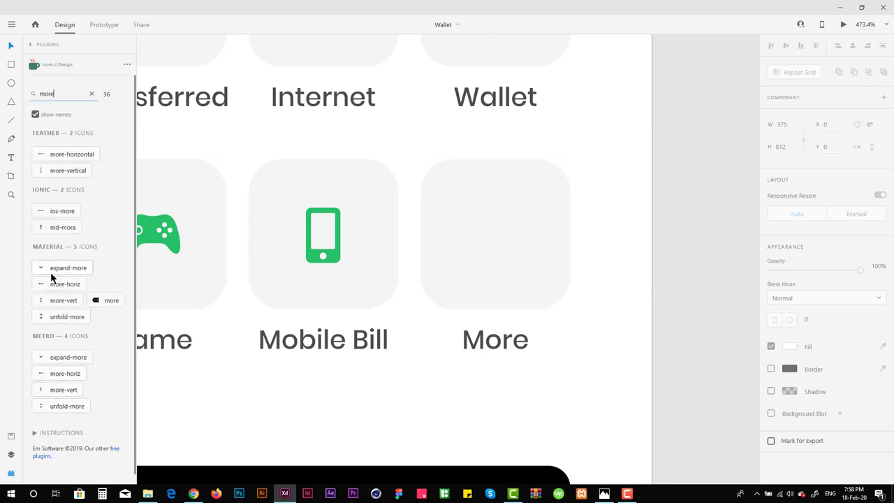
click(58, 172)
scroll(220, 237, down, 5)
click(405, 295)
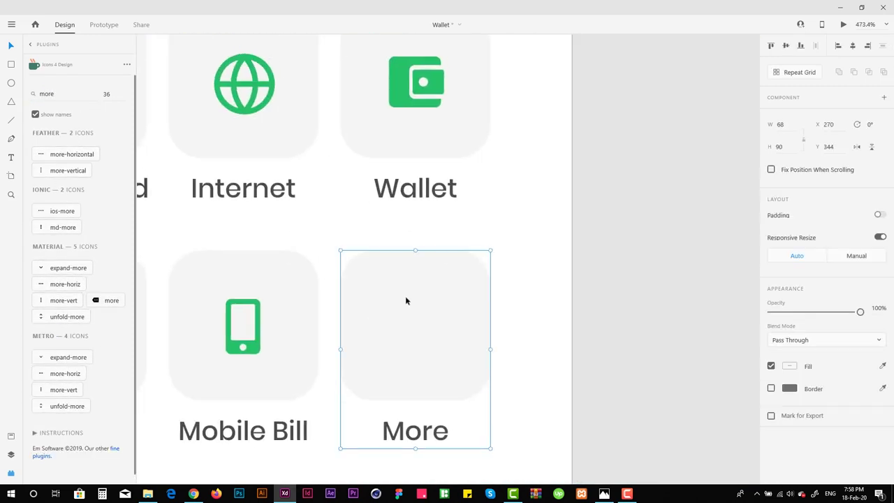
key(ctrl+y)
key(ctrl+plus)
drag(309, 198, 409, 315)
Colour the border of the three-dot icon with green sampled from the phone icon
scroll(700, 337, up, 3)
scroll(701, 338, down, 3)
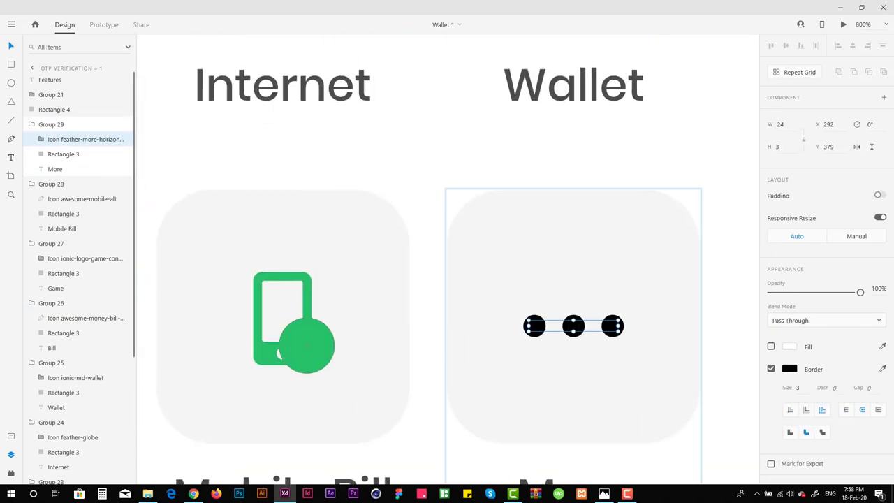
scroll(489, 293, up, 2)
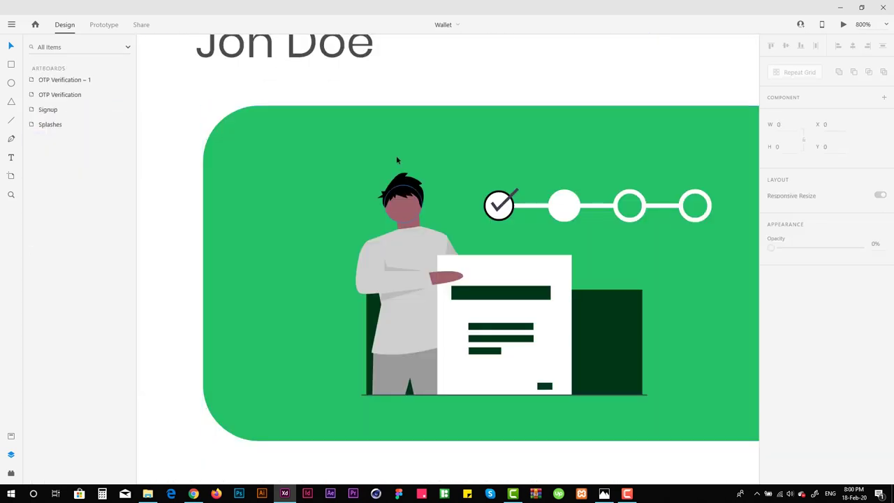
Change the fill of the man's face in the premium banner illustration to pink #E6AFB7
scroll(396, 208, up, 5)
click(408, 215)
double_click(409, 215)
click(789, 306)
drag(650, 251, 669, 258)
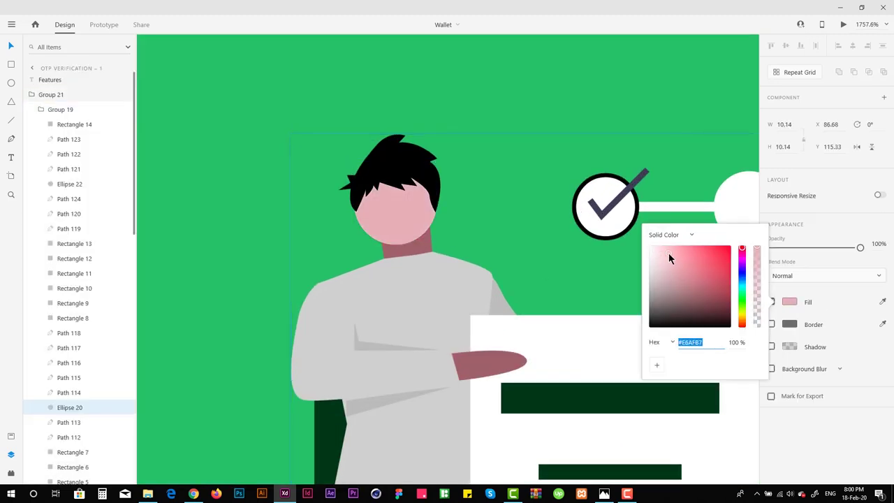
Fill the illustrated man's neck and hand with the pink sampled from his face
click(423, 251)
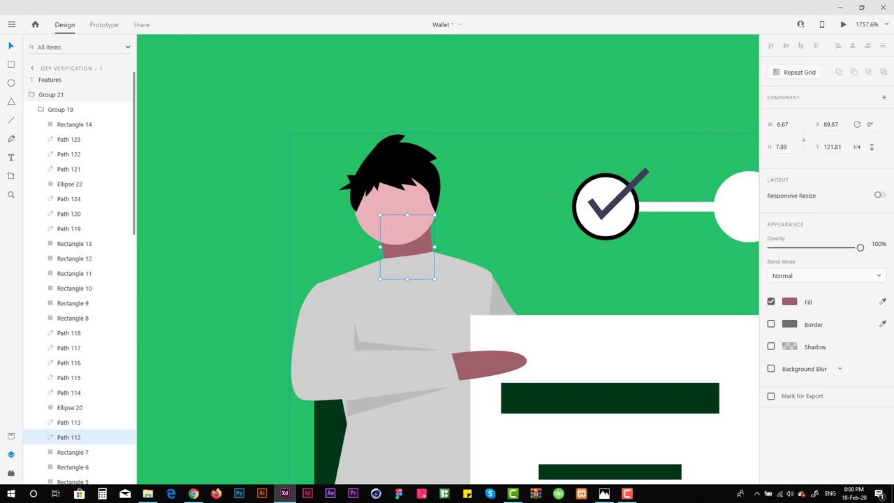
click(490, 356)
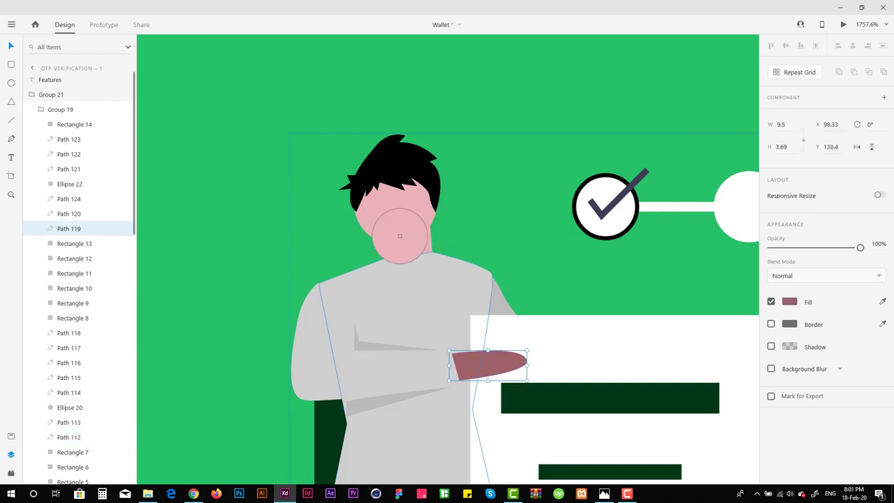
key(ctrl+shift+v)
scroll(466, 286, down, 5)
scroll(414, 239, down, 2)
click(212, 232)
Draw a rectangle about 146 by 99 below "Special Promo" across the first two grid columns, with a corner radius of 10
scroll(212, 233, down, 4)
drag(622, 281, 661, 94)
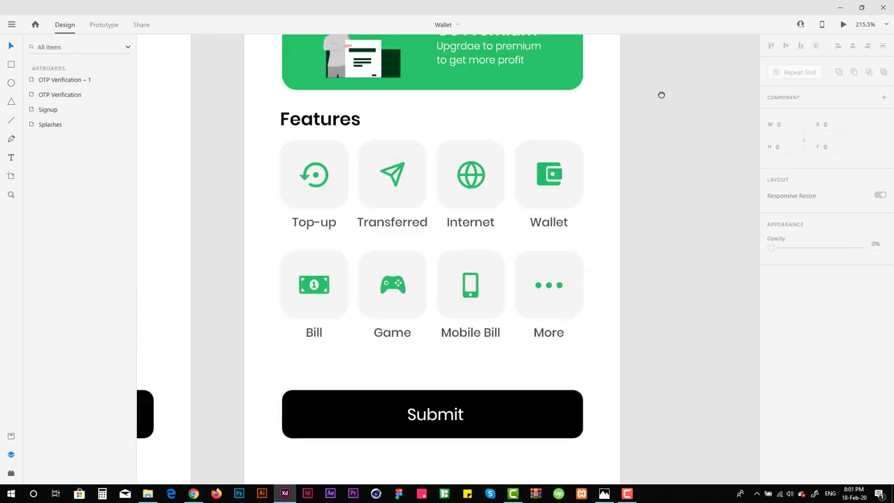
scroll(678, 223, down, 3)
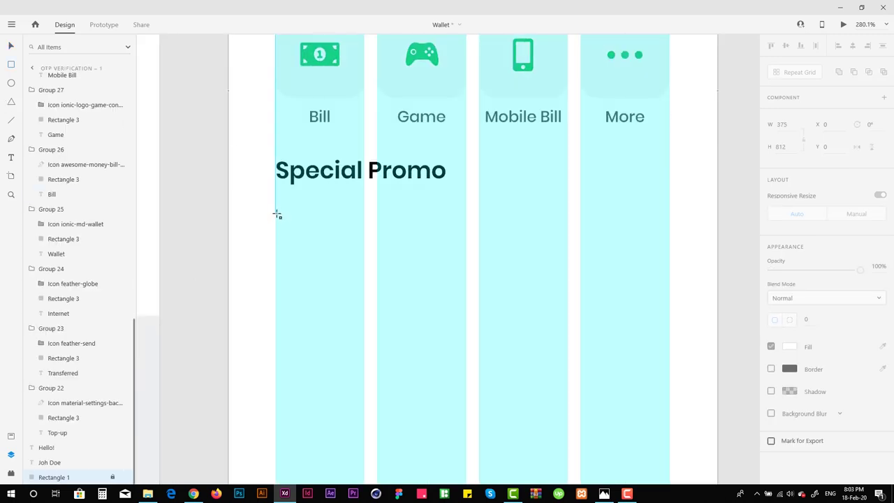
mouse_move(277, 210)
mouse_down()
mouse_move(451, 312)
mouse_move(466, 338)
mouse_up()
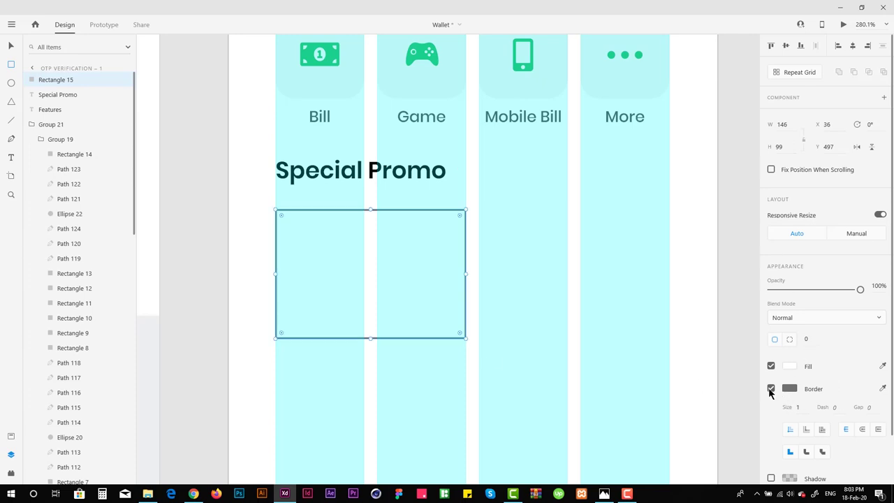
text(5)
key(Return)
right_click(625, 175)
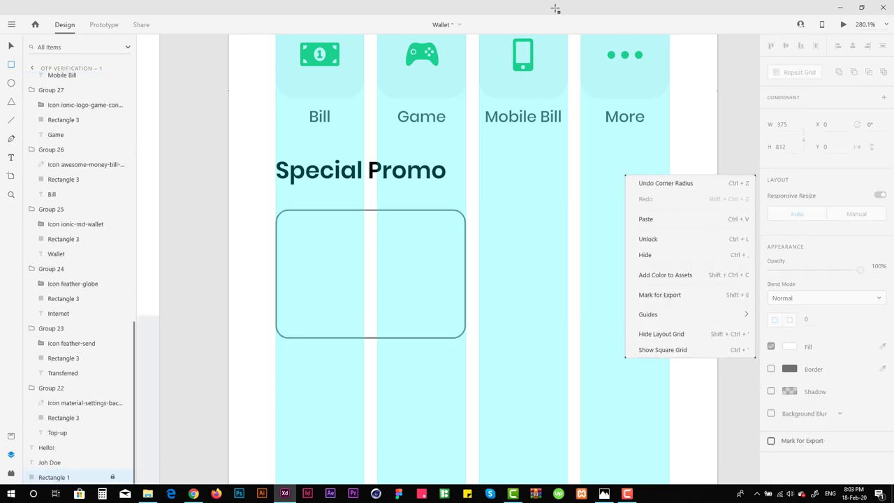
key(Escape)
Check the size of the "Bill" box and set the promo rectangle's height to 68
click(442, 307)
scroll(394, 263, down, 2)
scroll(393, 263, down, 3)
scroll(411, 283, up, 3)
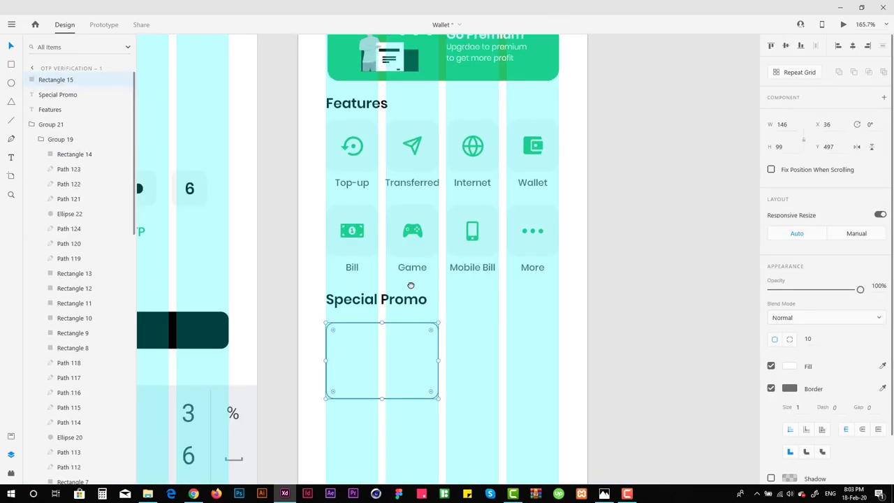
scroll(357, 191, up, 2)
double_click(357, 189)
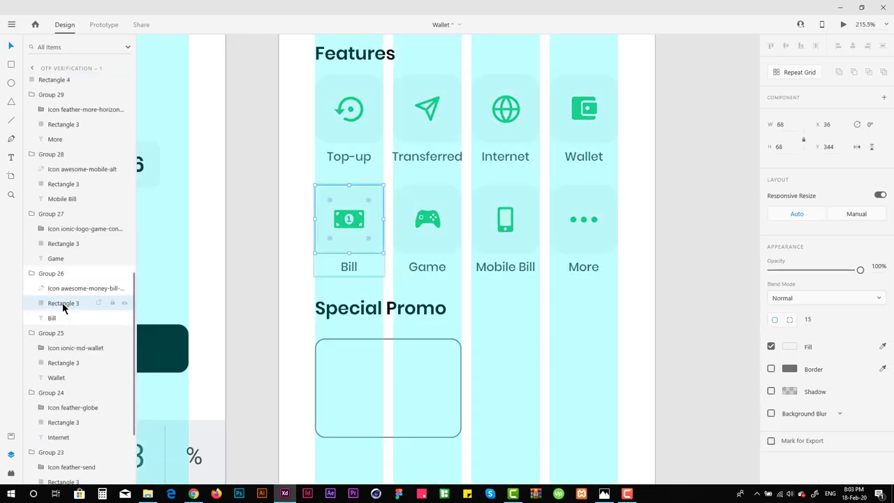
scroll(489, 336, down, 1)
click(414, 325)
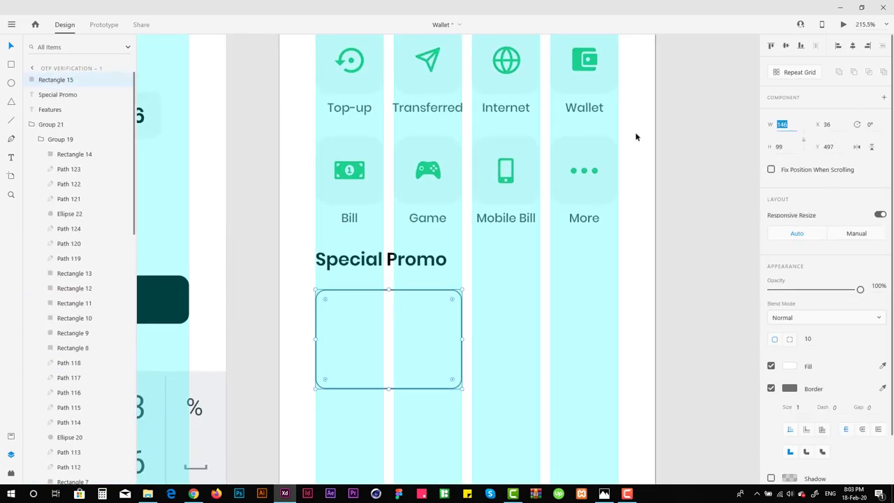
key(Escape)
key(Tab)
text(68)
key(Return)
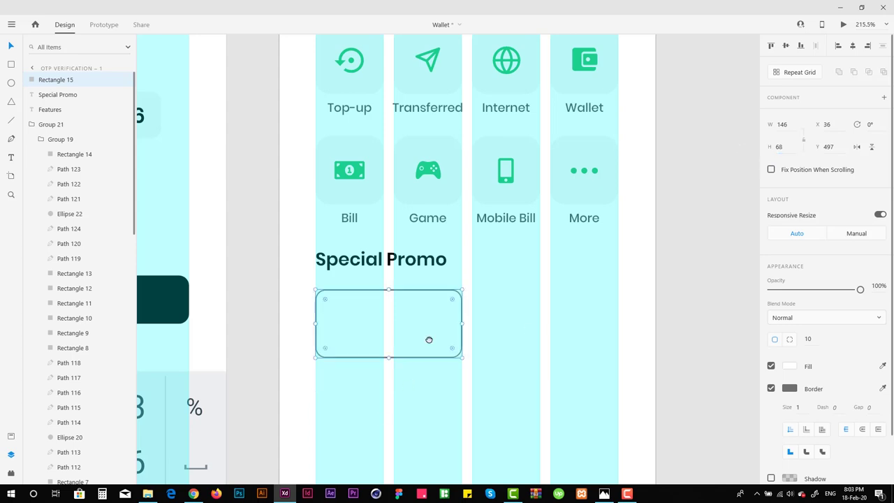
Duplicate the promo rectangle and stack the copy directly beneath the original at Y 570
scroll(444, 202, up, 3)
key(ctrl+d)
drag(461, 175, 465, 293)
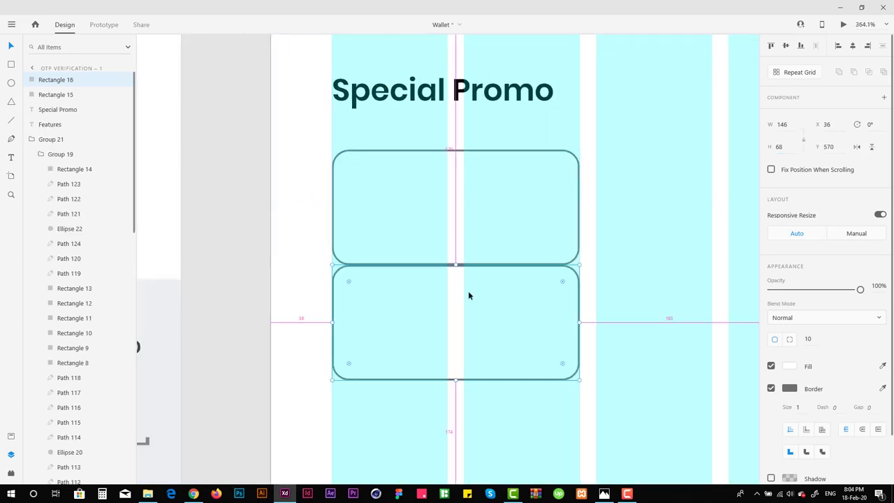
Square off the adjoining corners of the stacked rectangles using radii 0, 0, 10, 10, with the upper rectangle rotated 180°
click(812, 340)
key(BackSpace)
text(0)
click(841, 340)
text(0)
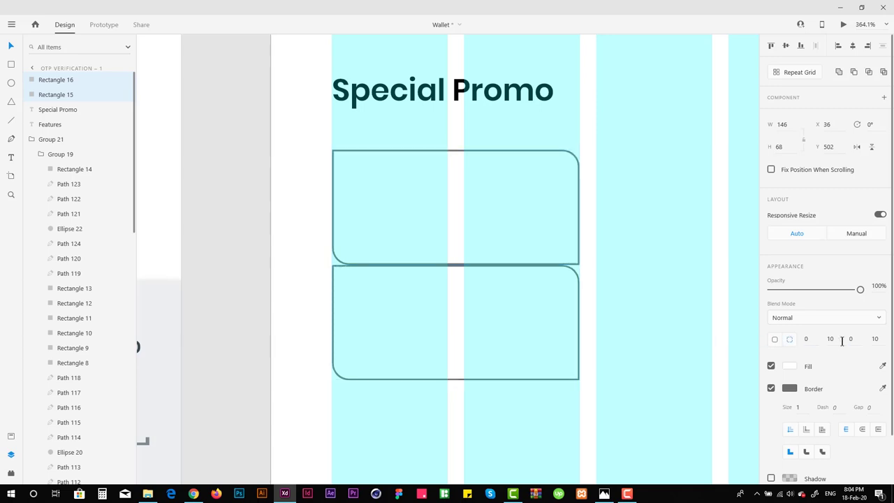
click(510, 319)
key(Escape)
click(537, 216)
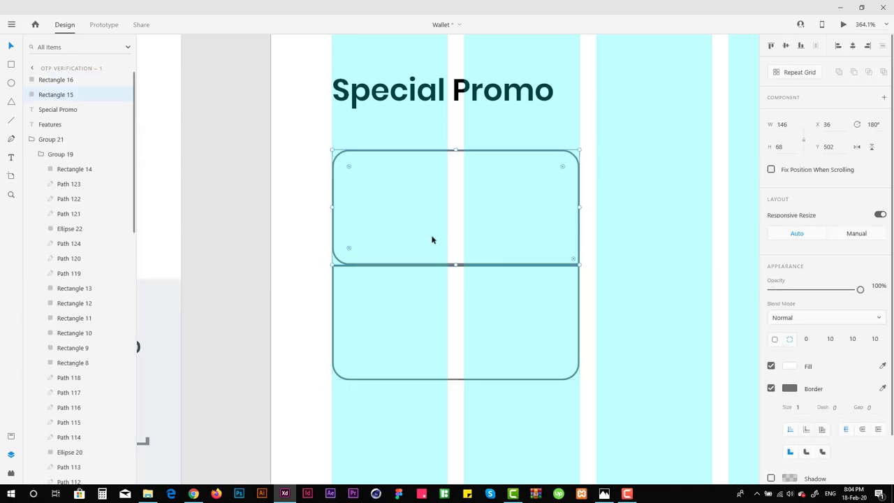
click(528, 252)
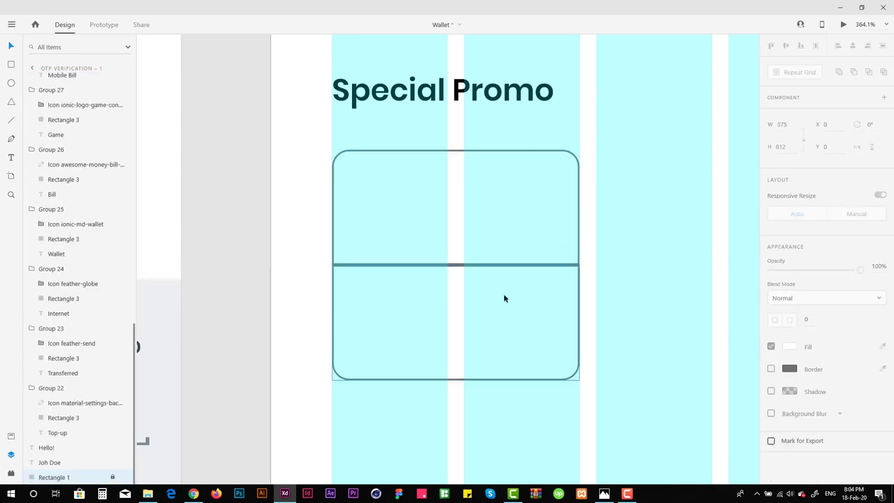
Fill both stacked promo rectangles with light grey and remove their borders
click(457, 268)
scroll(457, 271, down, 3)
click(681, 271)
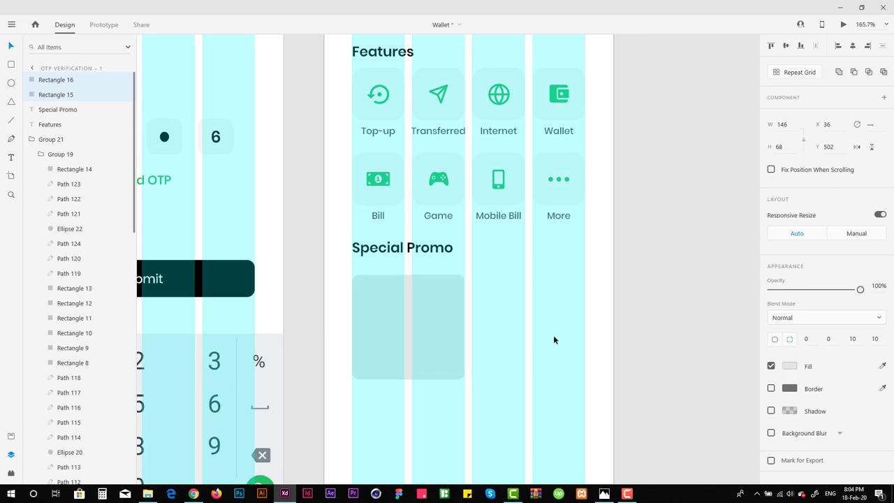
Fill one promo rectangle with the dark colour sampled from the Submit button and arrange the pair with the dark half beneath
scroll(601, 235, up, 3)
scroll(455, 284, up, 1)
click(455, 283)
key(i)
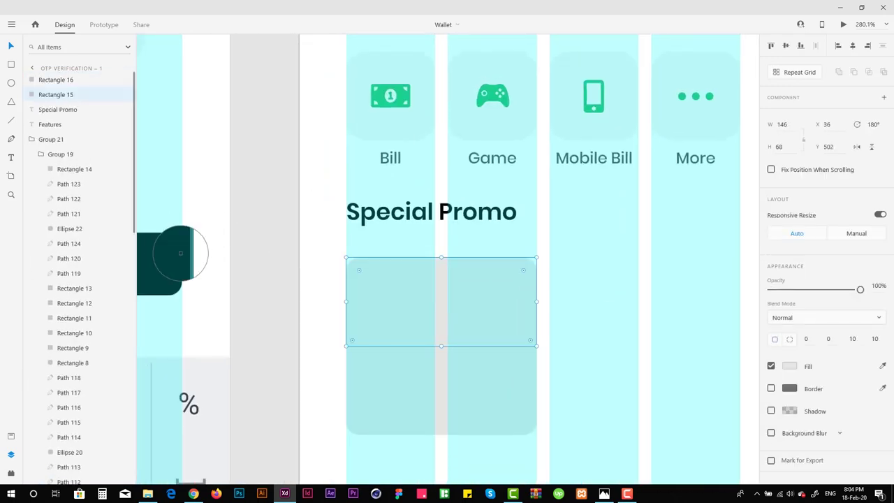
click(180, 254)
key(ctrl+z)
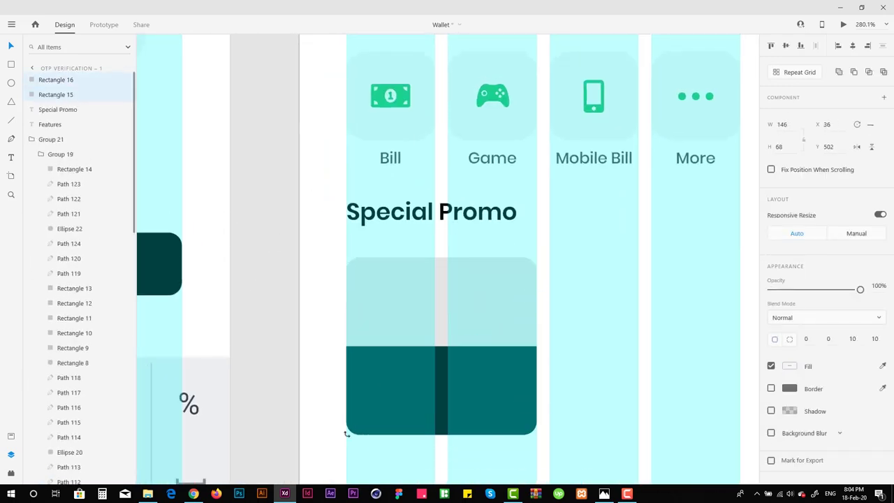
Duplicate the two-part promo card into the third and fourth columns at X 192 and hide the layout grid
click(608, 217)
scroll(522, 322, down, 2)
scroll(522, 322, down, 1)
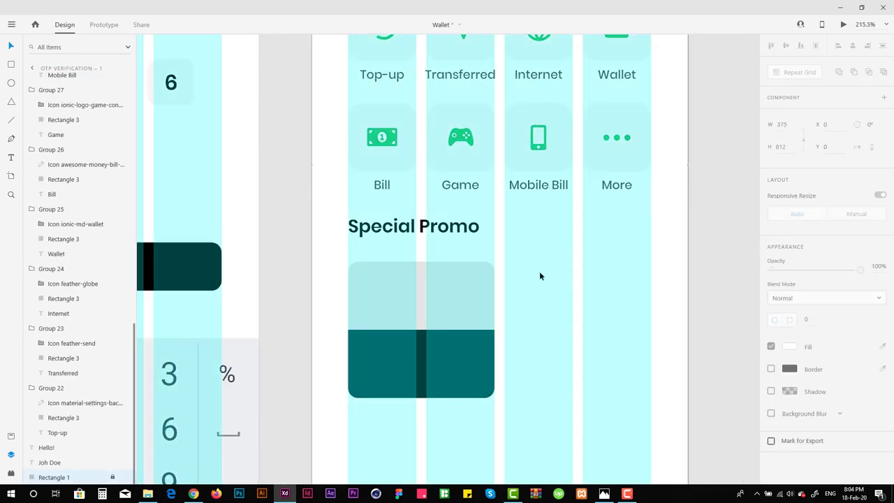
click(375, 303)
drag(375, 303, 534, 308)
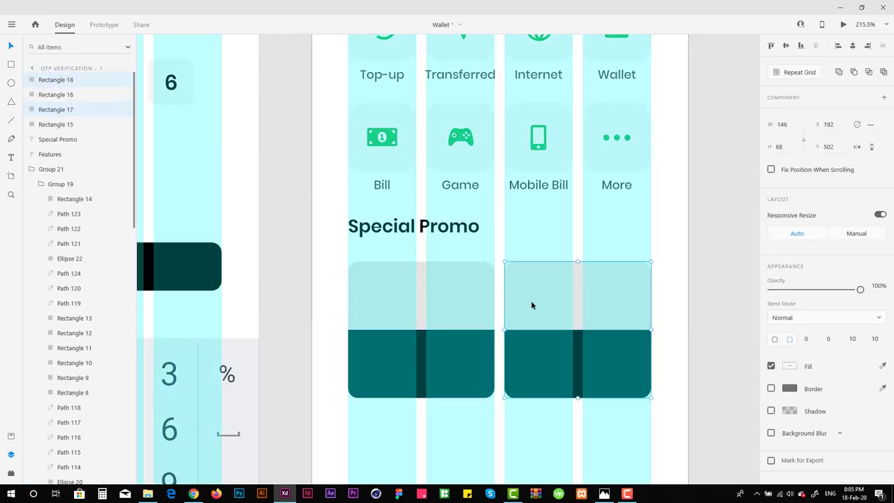
click(538, 256)
scroll(572, 230, down, 1)
scroll(514, 266, up, 2)
scroll(514, 267, right, 1)
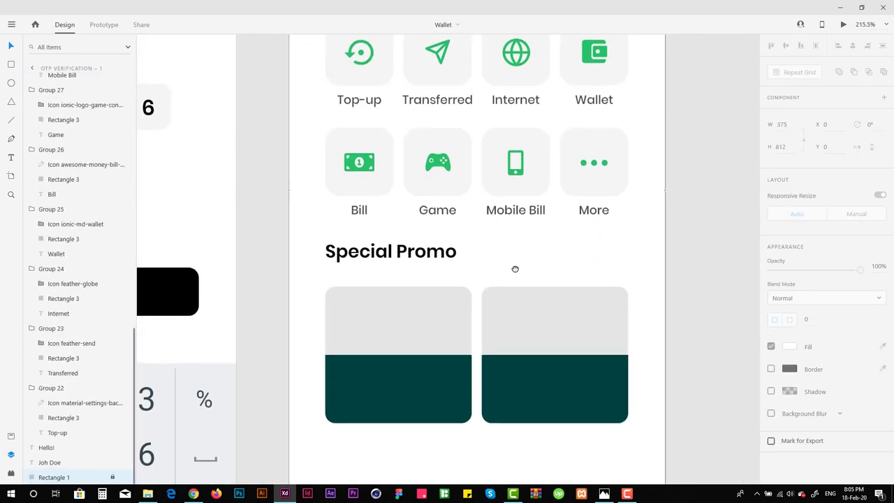
Fill the lower halves of both promo cards with the pale grey sampled from a feature box
scroll(505, 306, down, 2)
click(398, 388)
shift+click(505, 388)
scroll(500, 323, left, 1)
scroll(500, 323, up, 1)
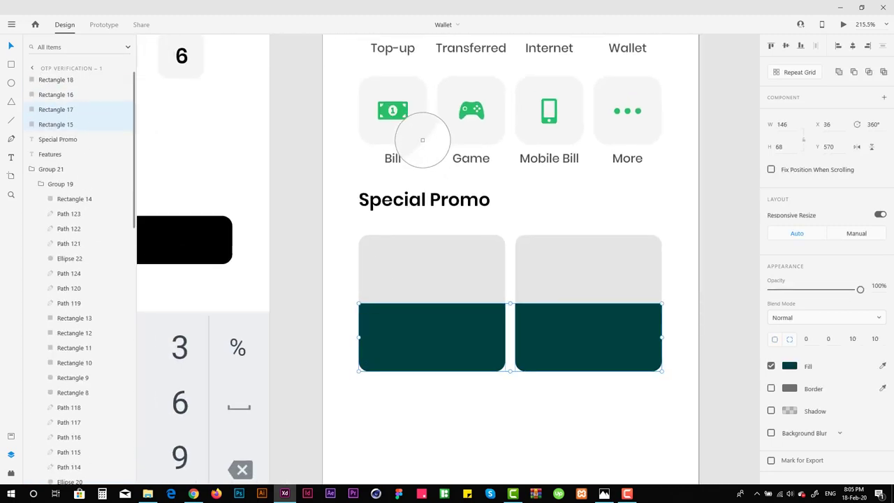
key(ctrl+z)
click(523, 412)
Copy the "Bill" label from the Features grid and paste it outside its group for the first promo card
scroll(447, 373, up, 3)
scroll(446, 373, right, 2)
scroll(462, 287, down, 3)
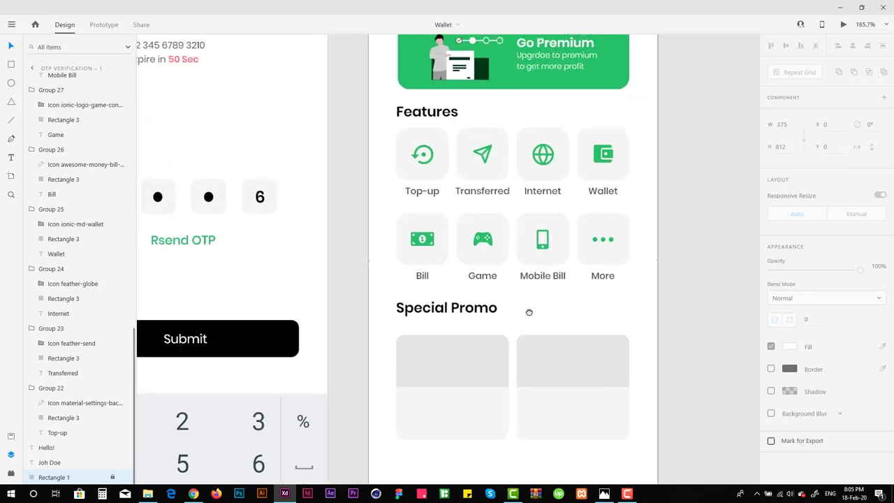
scroll(523, 258, down, 2)
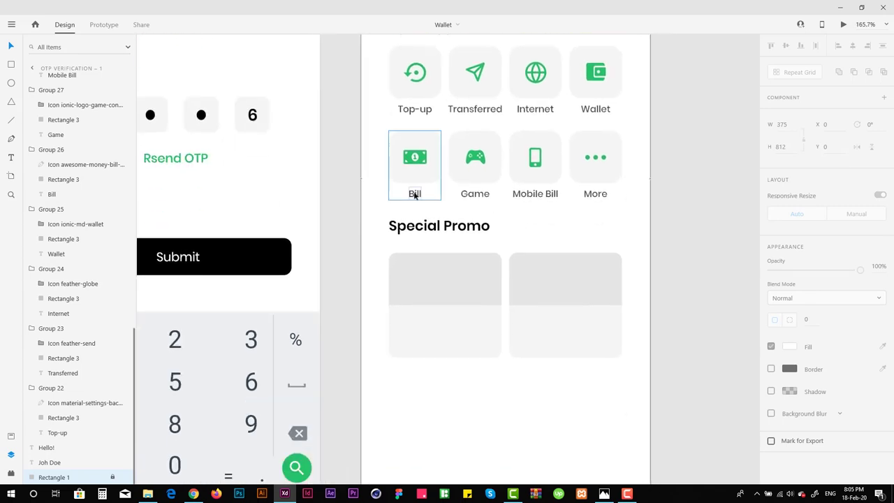
click(414, 196)
scroll(484, 237, down, 1)
scroll(431, 250, up, 3)
click(432, 250)
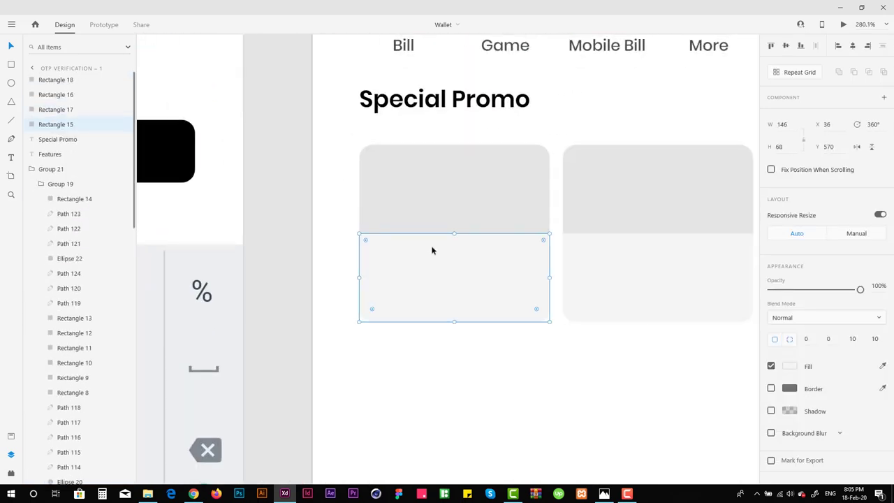
key(ctrl+v)
Move the pasted "Bill" label down into the lower half of the first promo card, at Y 607
scroll(411, 178, up, 2)
key(shift+Down)
key(shift+Down)
key(shift+Down)
key(shift+Down)
key(shift+Down)
key(shift+Down)
key(shift+Down)
key(shift+Down)
key(shift+Down)
key(shift+Down)
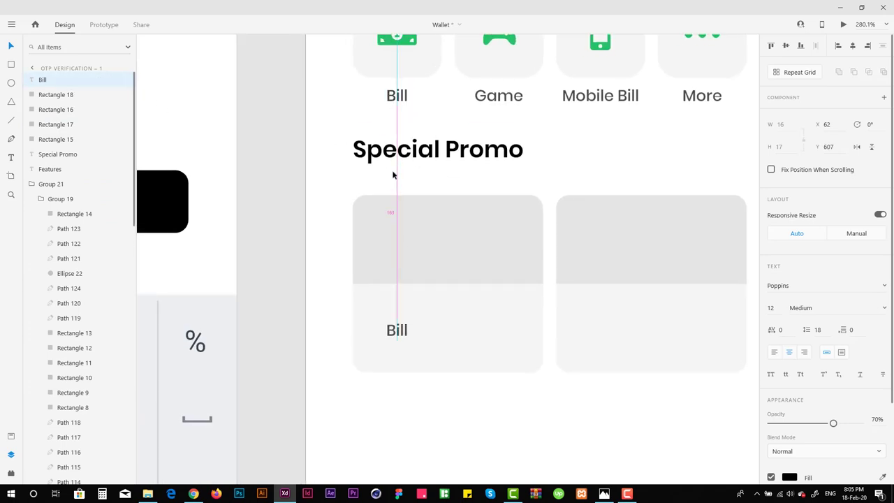
Place the "Bill" label's layer directly above Rectangle 15 and align the label with the top of the first card's lower half
scroll(393, 291, up, 2)
click(368, 315)
drag(303, 301, 491, 370)
click(42, 80)
drag(42, 80, 56, 129)
shift+click(351, 319)
click(772, 46)
Inset the label to X 48, Y 577 and make it a left-aligned "Bonus Cashback" title in Poppins SemiBold, size 9
drag(332, 296, 340, 298)
key(Up)
key(Up)
key(Up)
key(shift+Left)
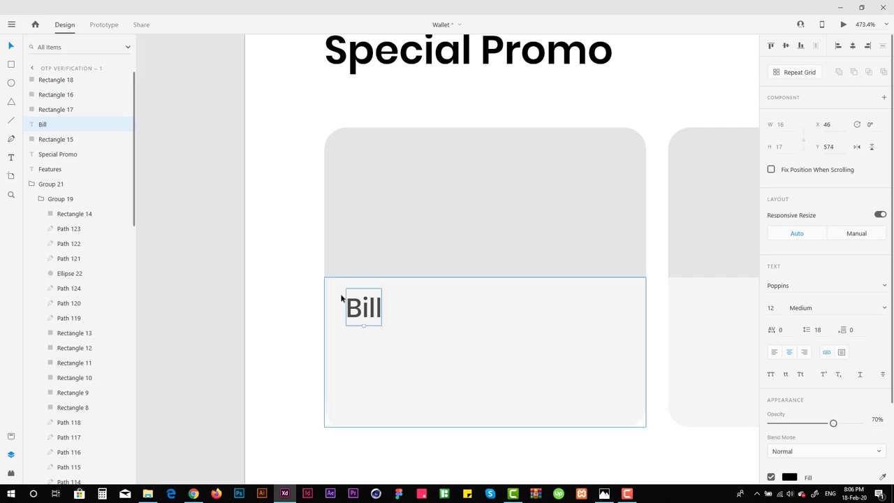
drag(453, 271, 286, 277)
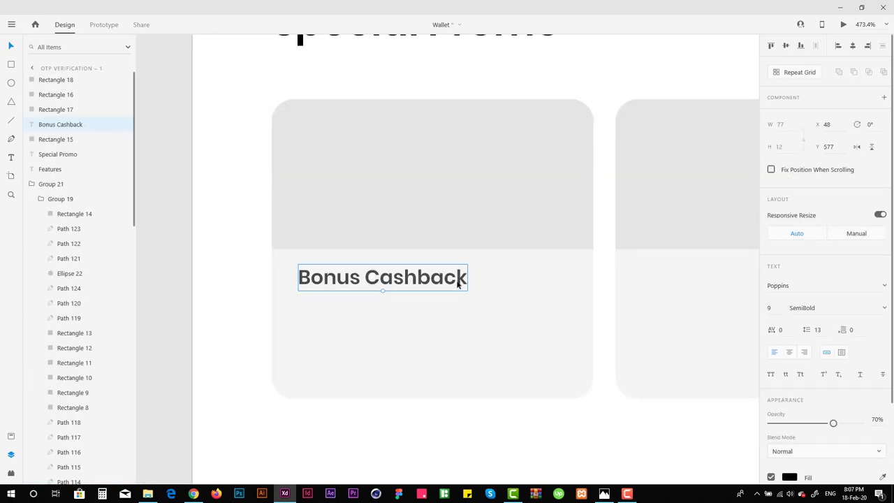
Copy the two-line subtitle from the Go Premium banner and paste it beneath the "Bonus Cashback" title
scroll(479, 328, down, 3)
scroll(482, 317, up, 1)
scroll(397, 417, down, 3)
drag(398, 417, 578, 174)
scroll(579, 174, down, 3)
scroll(495, 208, up, 3)
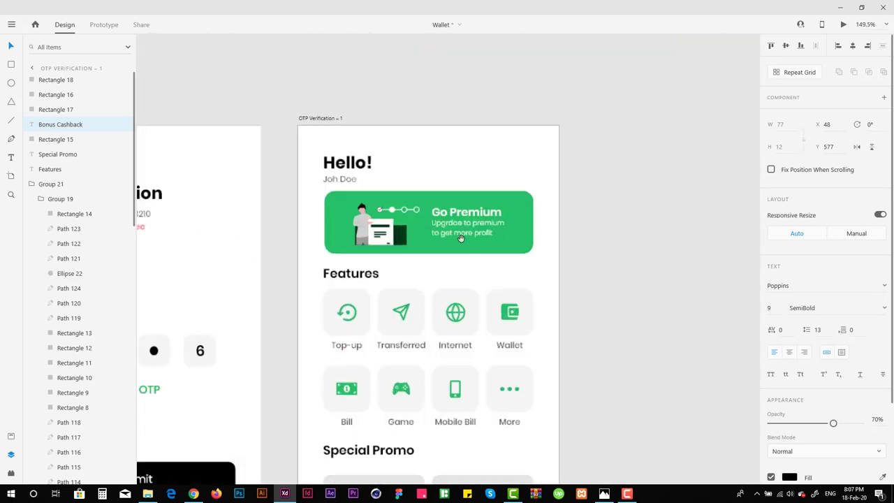
scroll(472, 236, up, 1)
click(457, 192)
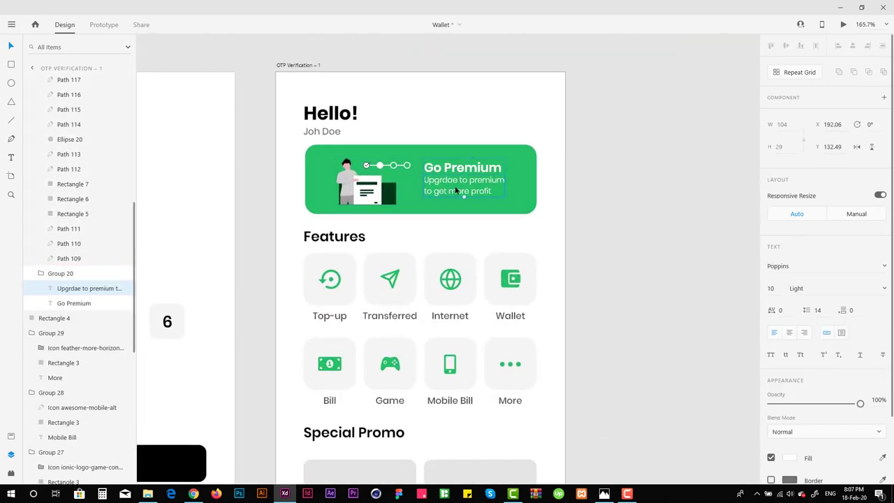
key(ctrl+z)
key(ctrl+v)
drag(432, 240, 379, 252)
Set the pasted description's fill to black (#000000)
scroll(813, 395, down, 3)
click(789, 379)
drag(703, 391, 711, 415)
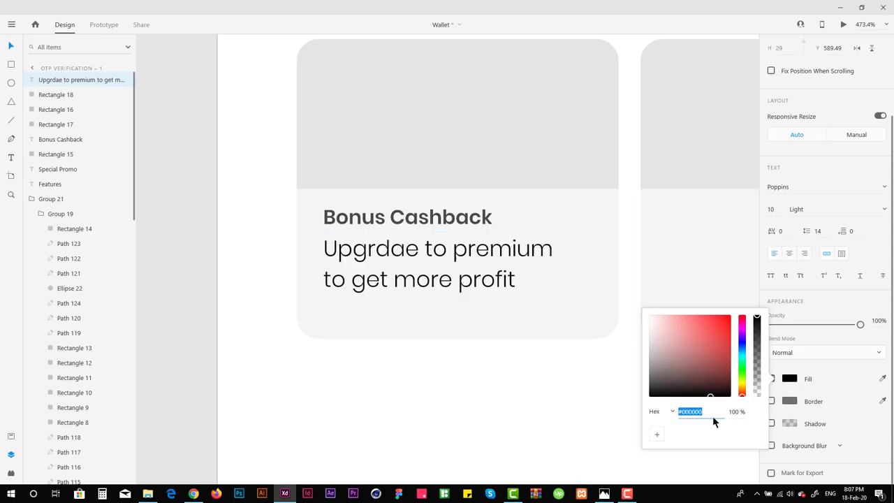
Reduce the font size of the promo card's description to 7
click(421, 246)
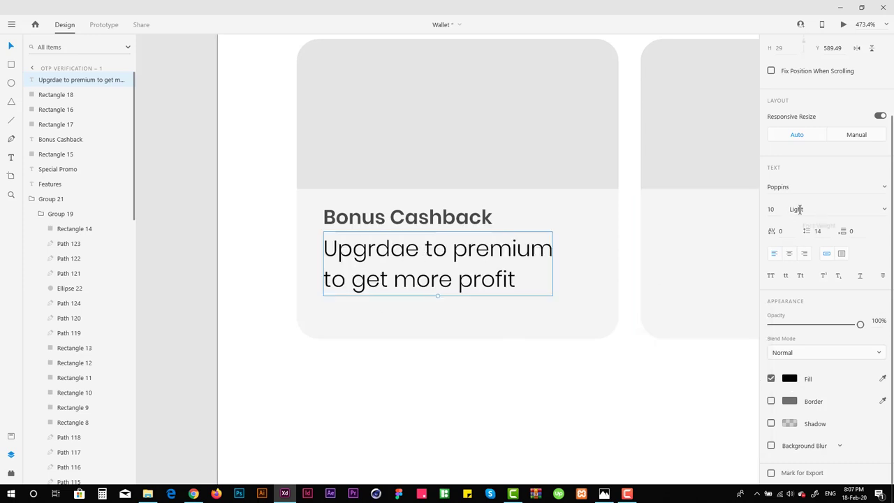
text(8)
key(Return)
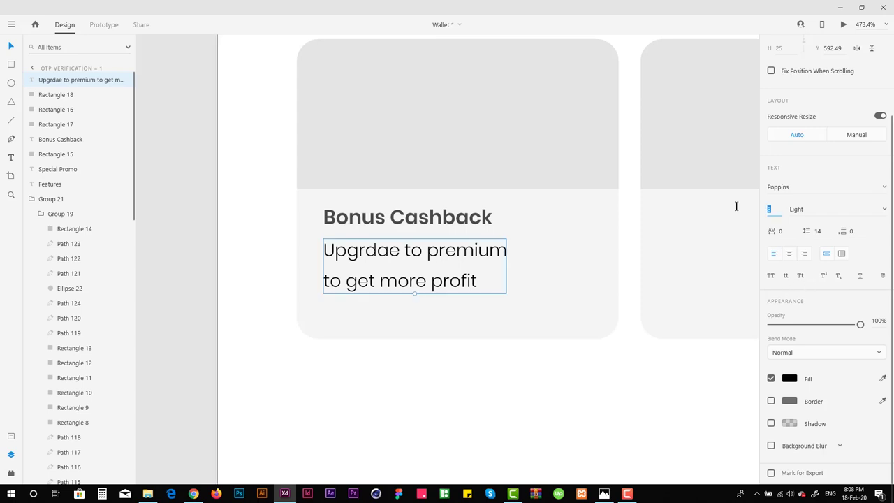
text(7)
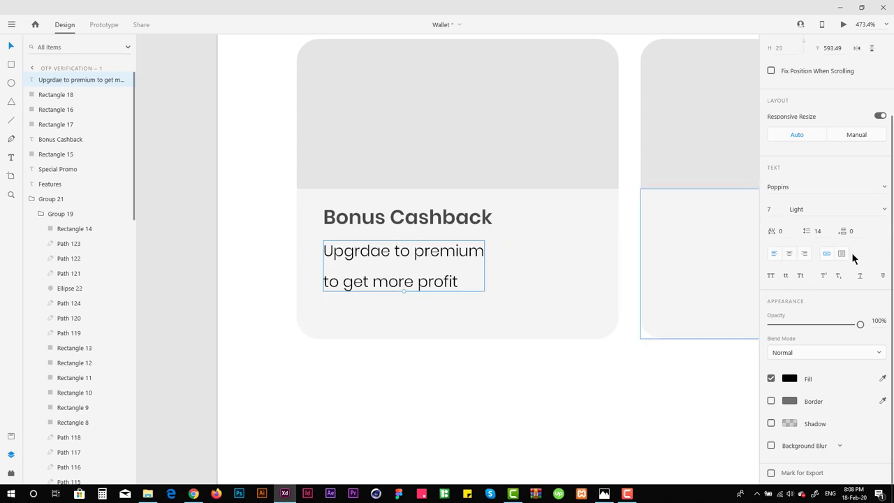
Turn the description into area text 117 wide and 34 high, starting at Y 591.49 below the title
scroll(851, 253, up, 3)
drag(474, 269, 313, 268)
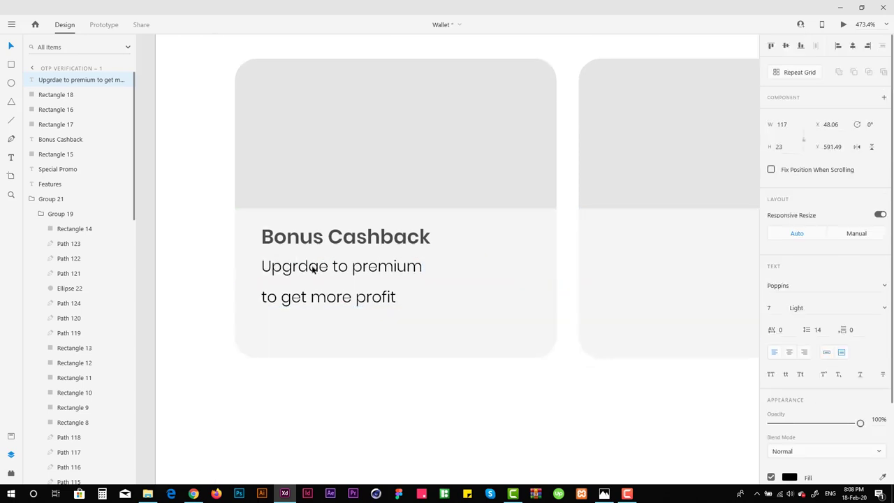
drag(389, 306, 389, 330)
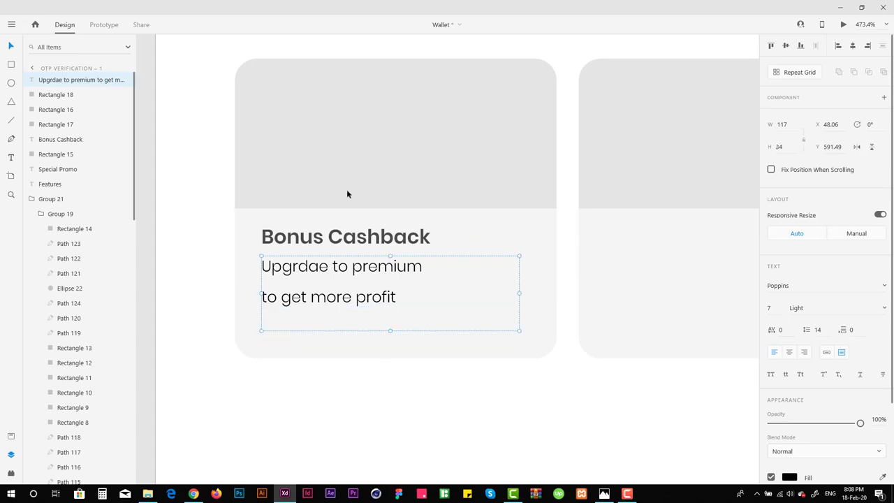
Fill the description with standard Latin placeholder text using the Lorem Ipsum plugin, with line breaks and height trimming included
click(10, 475)
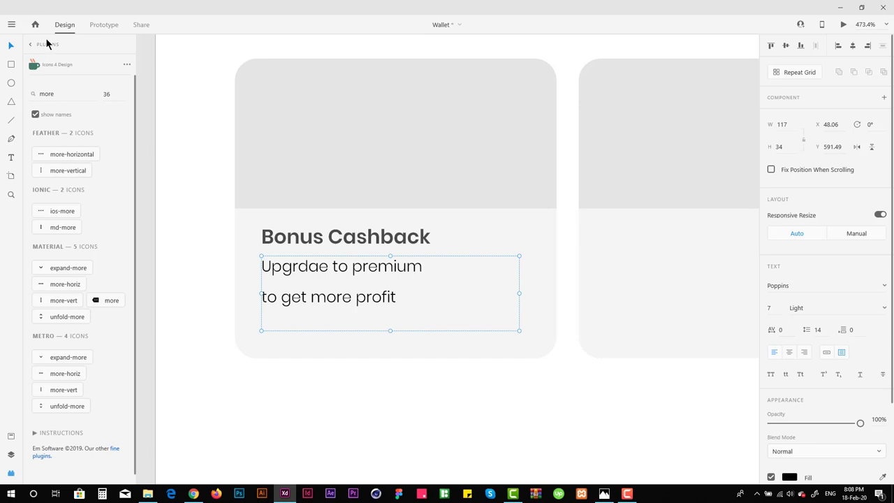
click(46, 45)
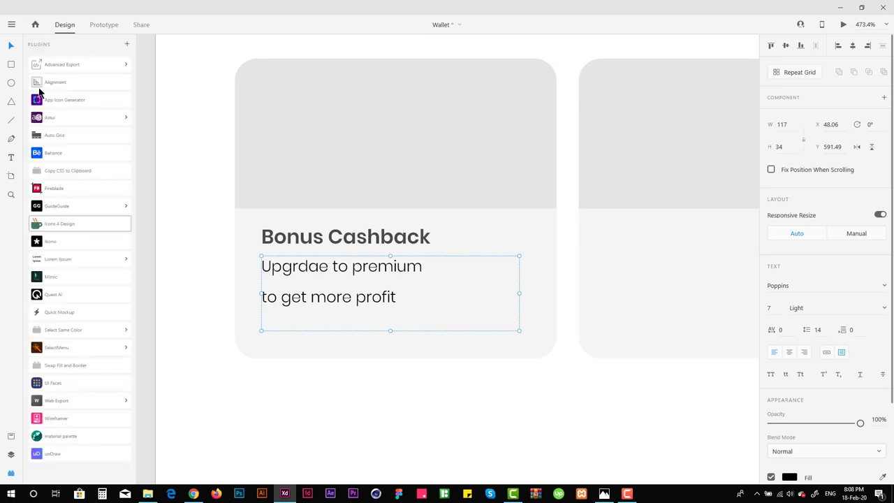
click(69, 263)
click(51, 273)
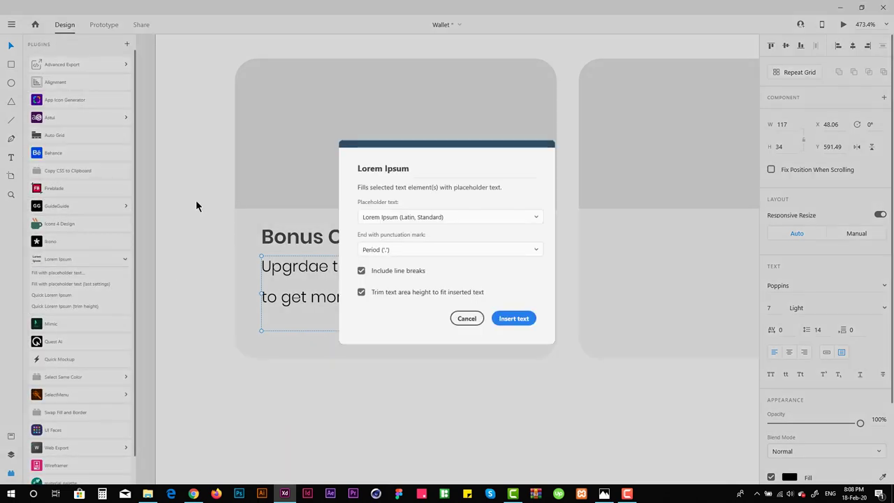
click(514, 319)
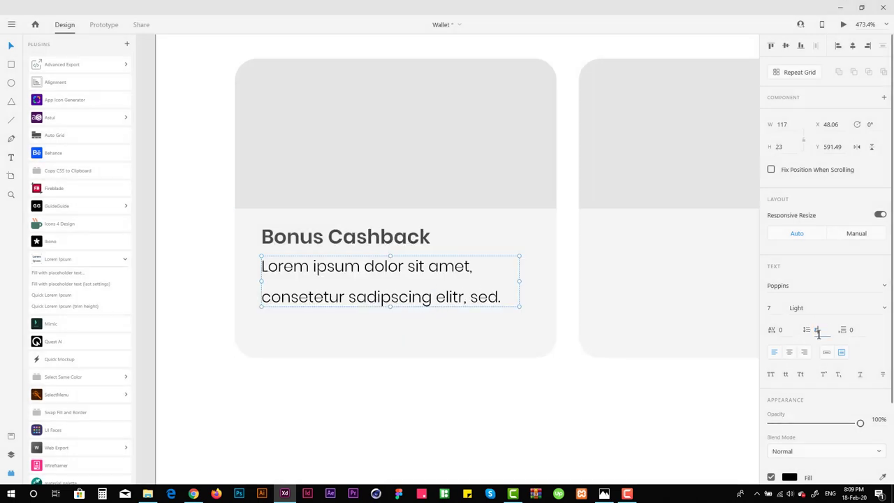
Set the description's line spacing to 10 and extend its text box to a height of 31
key(Return)
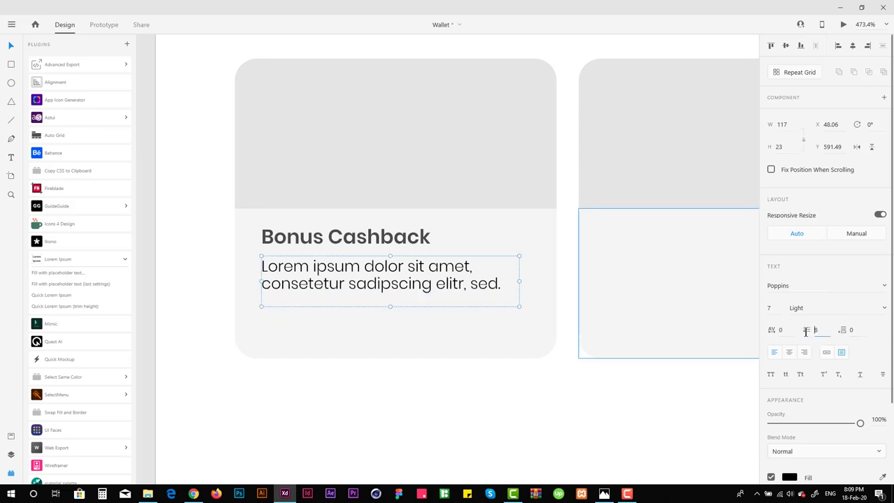
text(10)
key(Return)
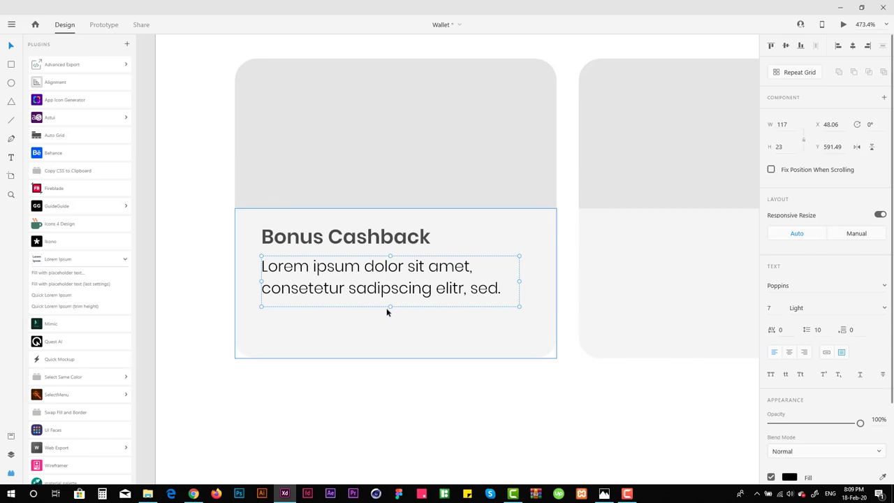
drag(389, 305, 390, 324)
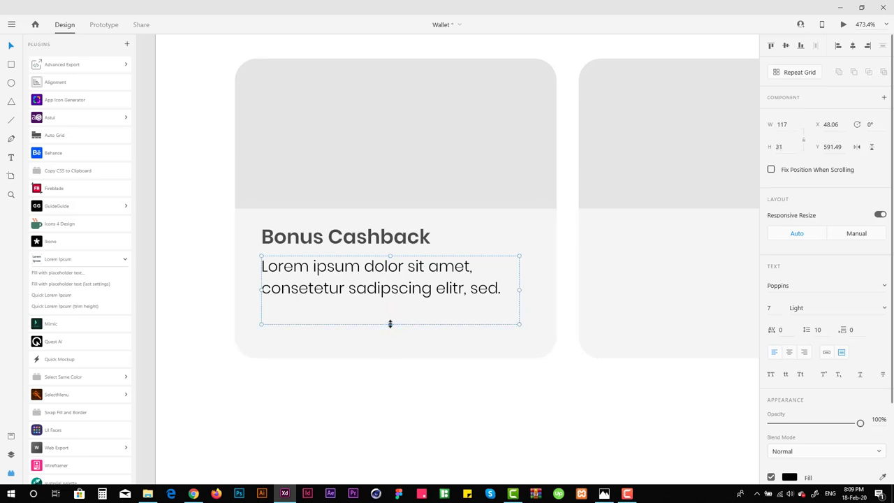
click(372, 386)
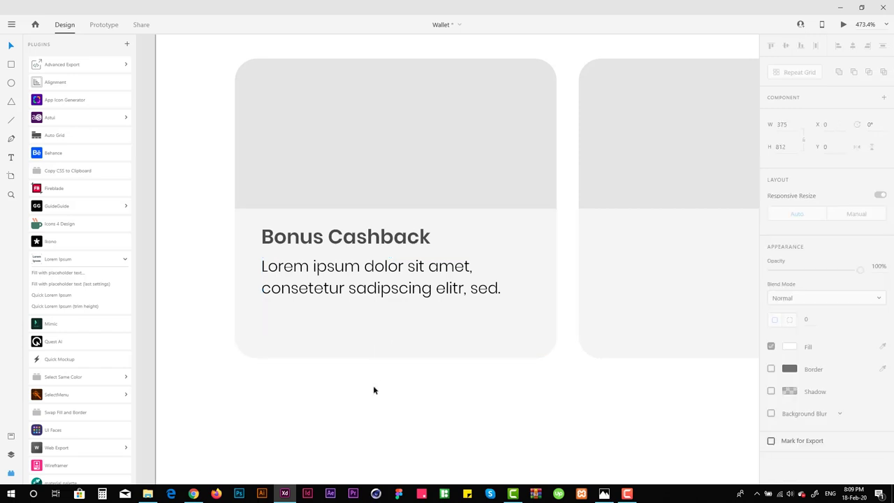
Examine the first promo card's title and description, and how the card sits in the Special Promo section
scroll(378, 377, down, 3)
drag(379, 376, 253, 323)
scroll(251, 261, left, 2)
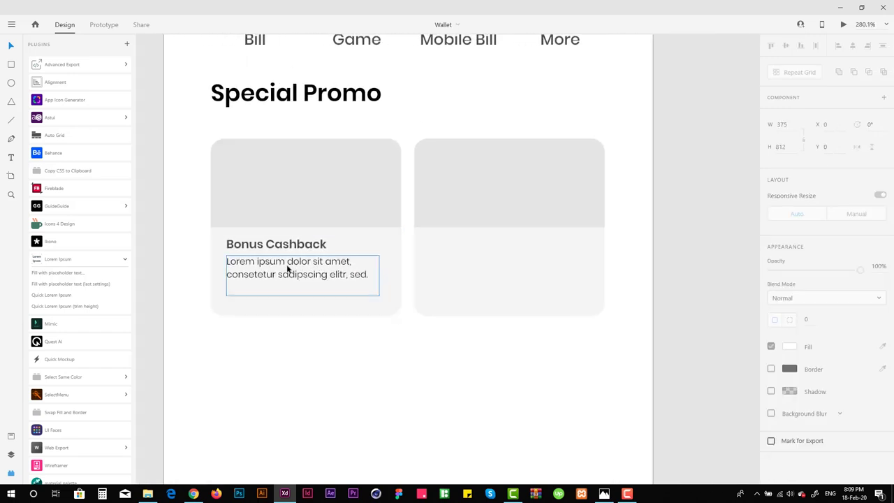
click(273, 265)
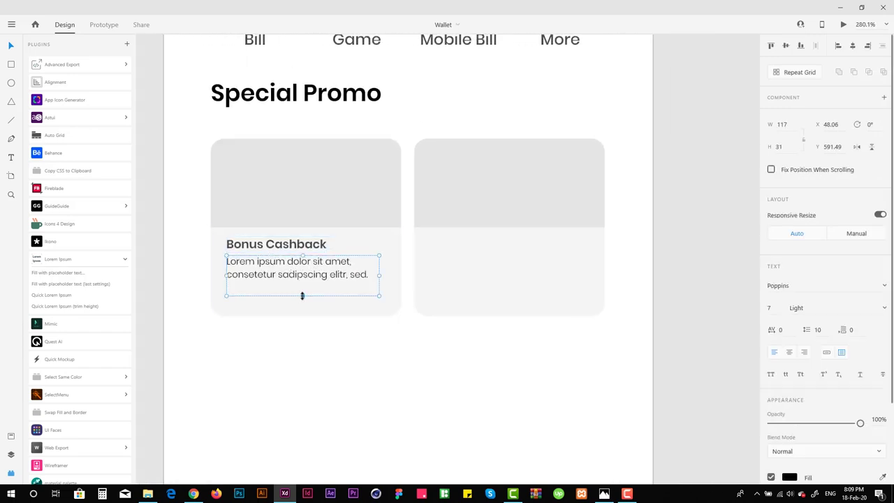
shift+click(298, 241)
click(289, 348)
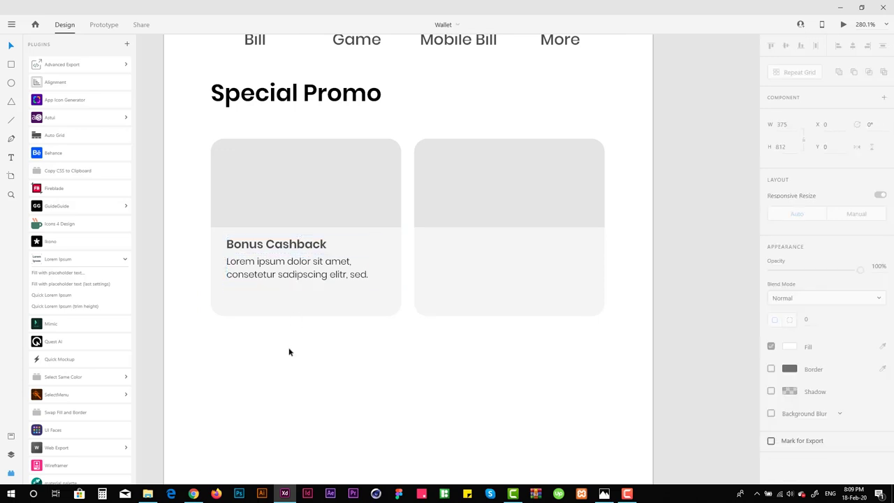
scroll(329, 230, up, 1)
scroll(328, 230, left, 1)
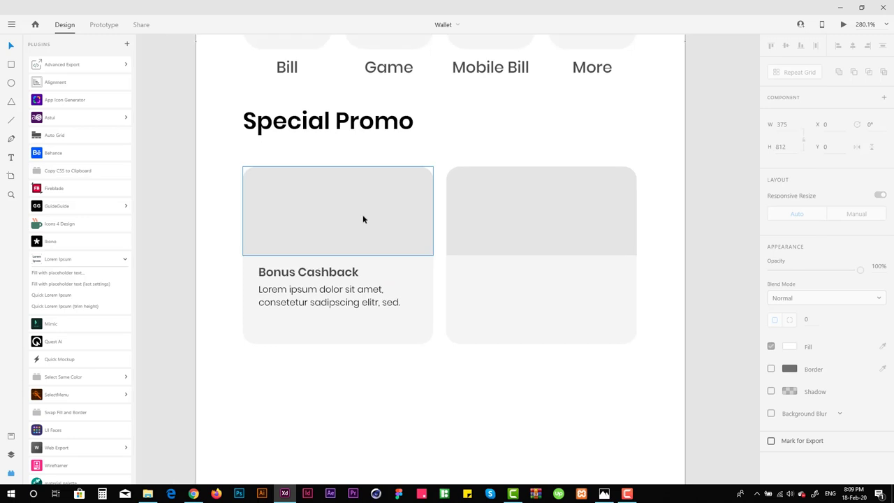
drag(343, 257, 328, 117)
scroll(328, 118, down, 6)
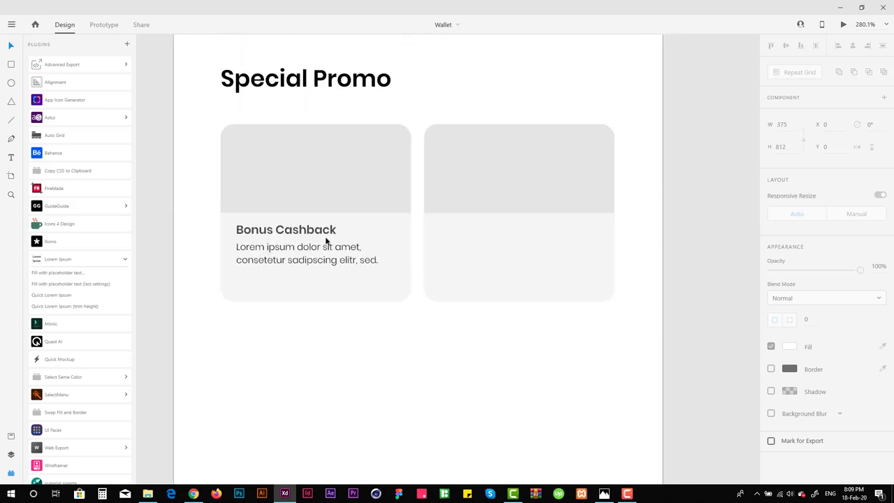
scroll(361, 321, up, 3)
scroll(342, 288, up, 3)
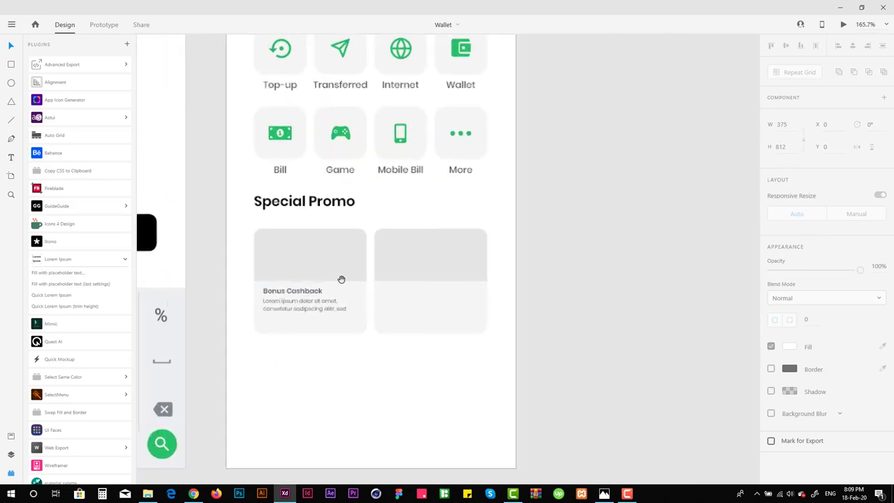
Delete both halves of the empty second promo card
click(433, 209)
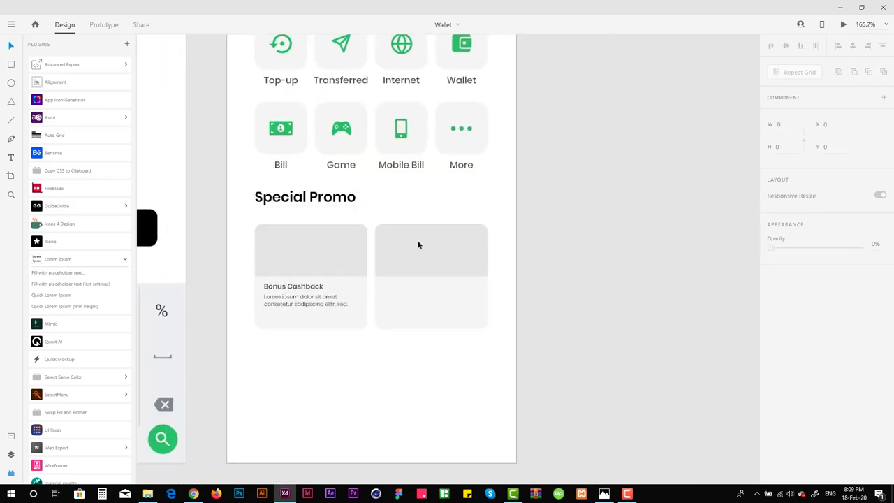
click(428, 248)
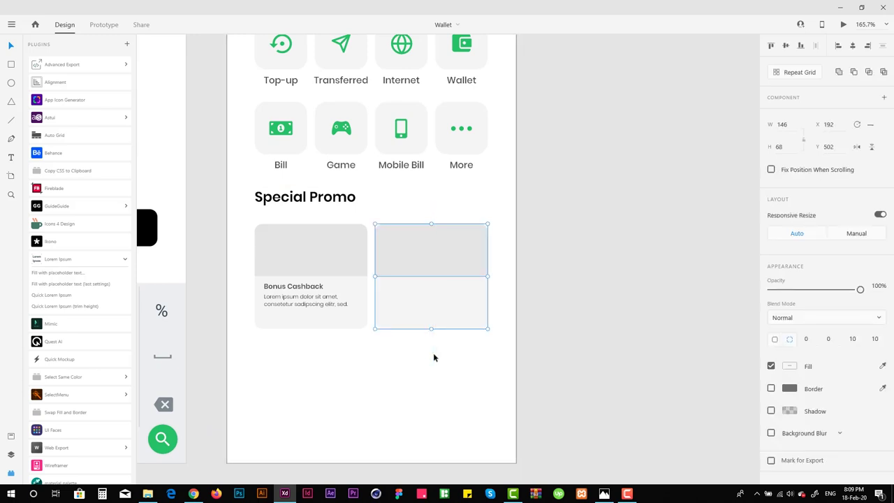
key(Delete)
Group the first promo card's two halves with its title and description
drag(430, 362, 285, 230)
drag(383, 395, 264, 241)
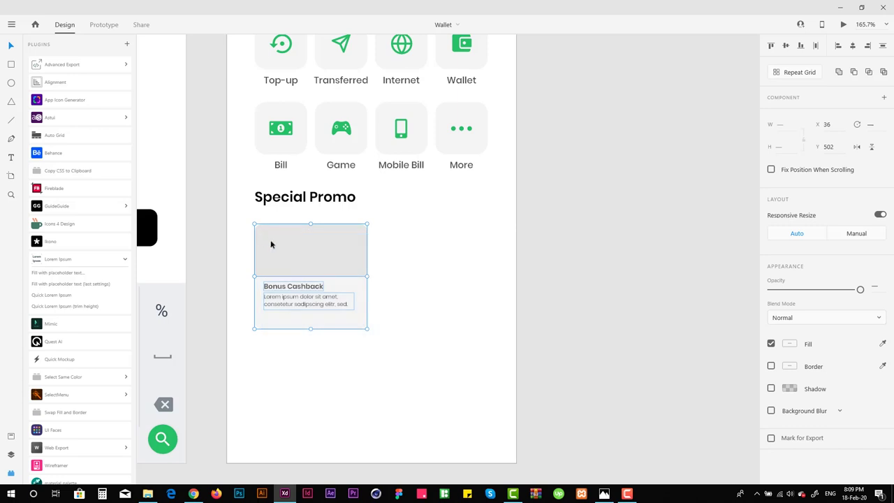
key(ctrl+g)
Duplicate the grouped promo card into the third and fourth layout columns at X 192, using the layout grid as a temporary guide
key(ctrl+shift+apostrophe)
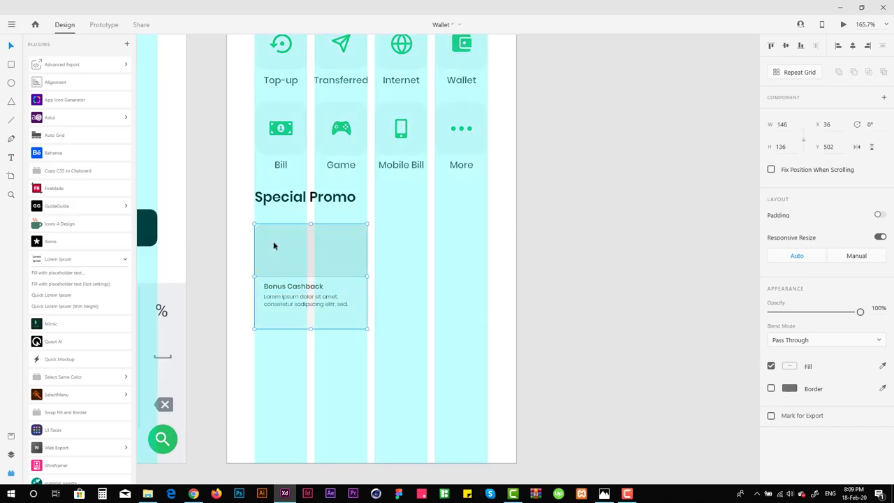
key(alt)
drag(308, 255, 428, 260)
key(ctrl+shift+apostrophe)
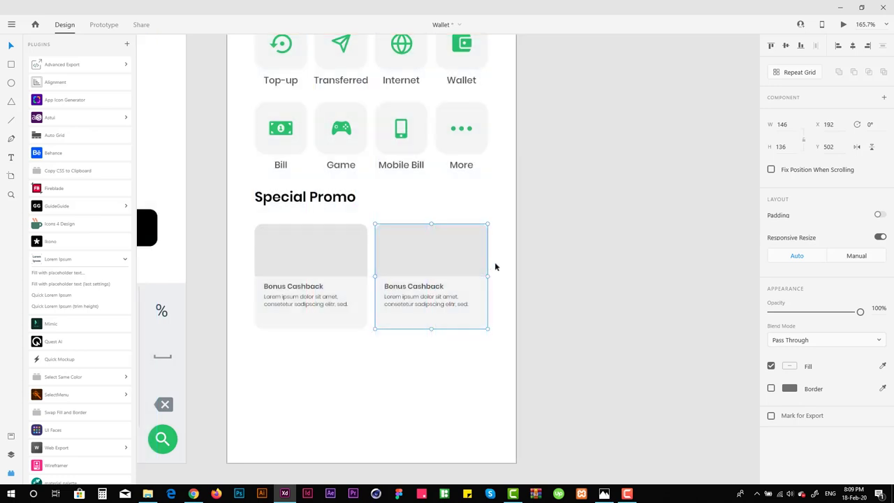
Change the second promo card's title to "Daily Discount"
scroll(492, 267, up, 4)
drag(573, 269, 658, 198)
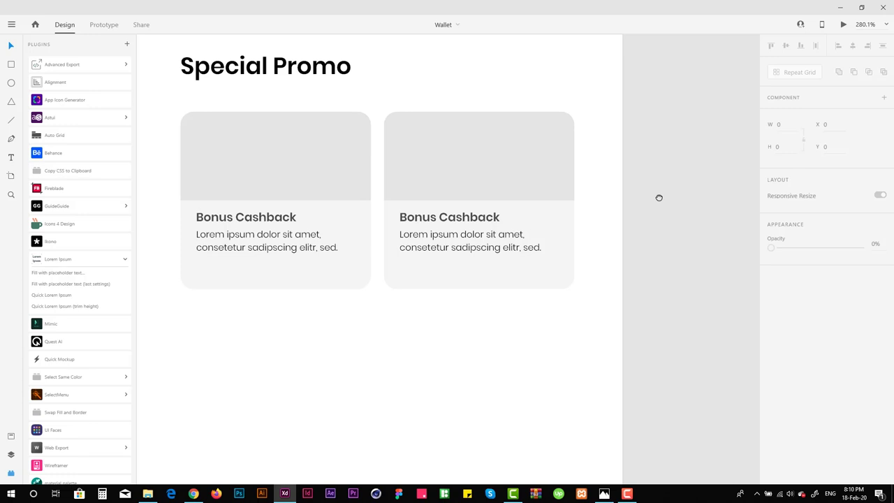
click(464, 217)
double_click(464, 218)
text(Daily Discount)
click(459, 337)
Review the two promo cards together with the Features grid above and the space left on the artboard
scroll(272, 407, up, 3)
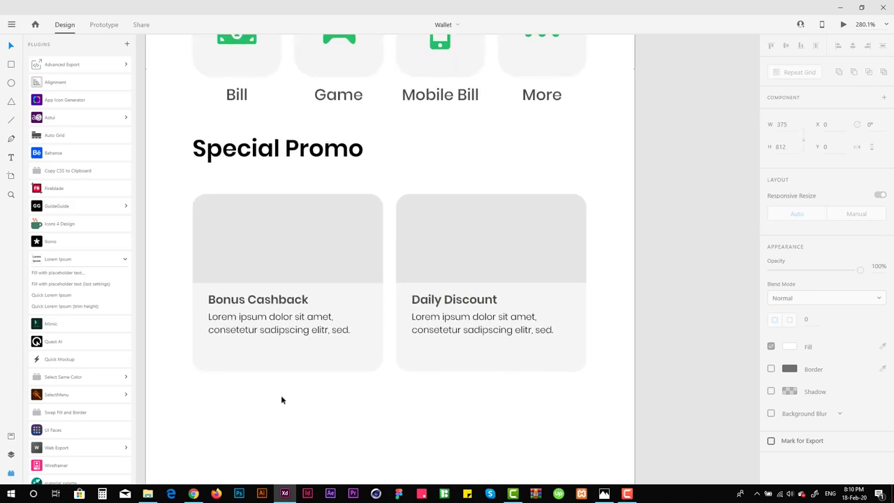
scroll(446, 187, down, 2)
scroll(446, 187, down, 3)
scroll(407, 222, down, 2)
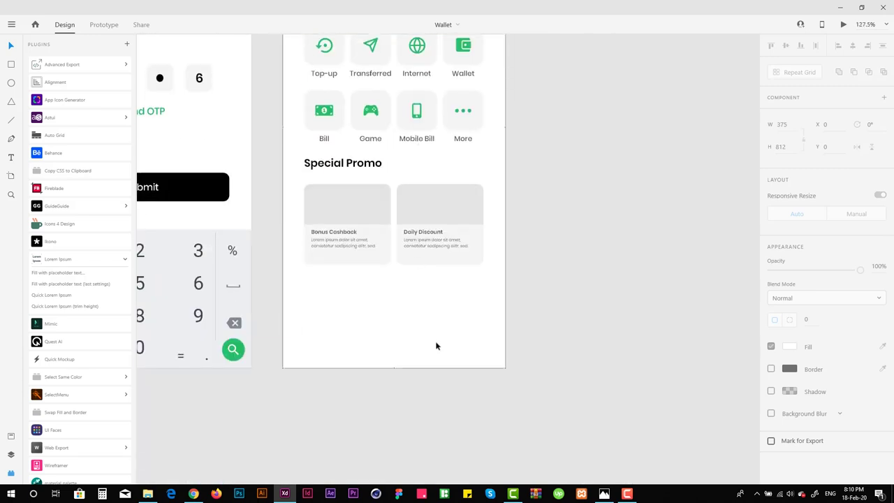
click(311, 163)
key(Escape)
scroll(428, 286, down, 2)
scroll(506, 220, up, 4)
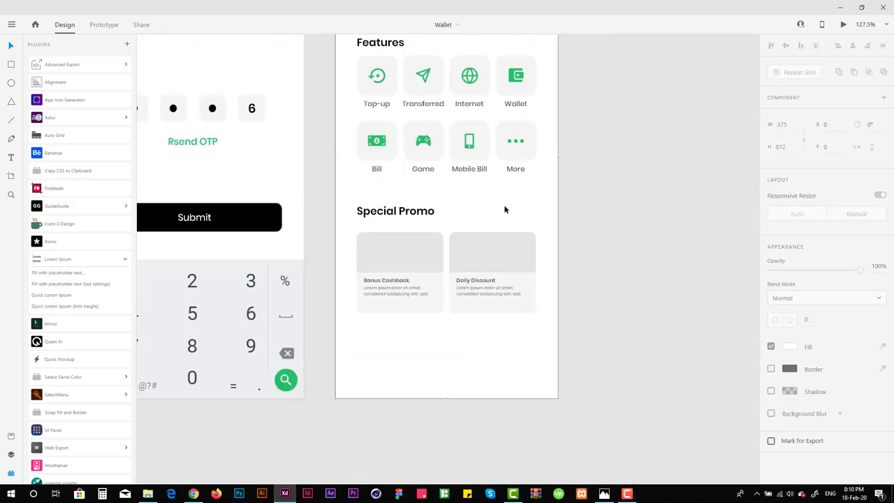
Open the unDraw illustration library, start a search and return to its full gallery
click(10, 453)
scroll(77, 279, down, 5)
click(10, 472)
scroll(54, 425, down, 1)
click(52, 470)
click(298, 170)
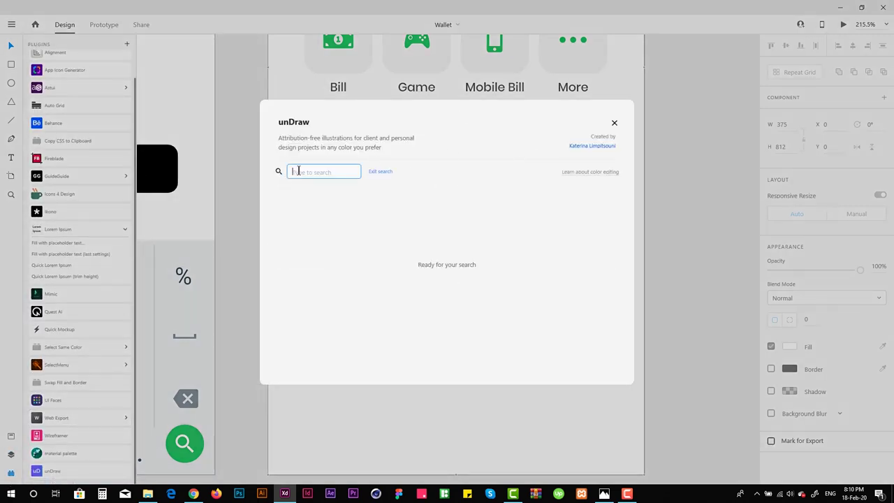
click(615, 122)
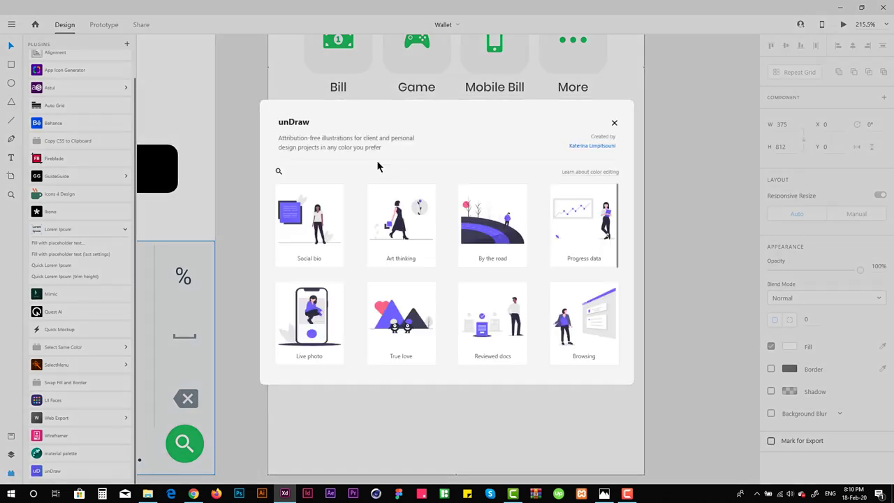
Search the unDraw library for "bonus", pick the "Personal finance" illustration and paste it onto the artboard
click(280, 172)
text(bon)
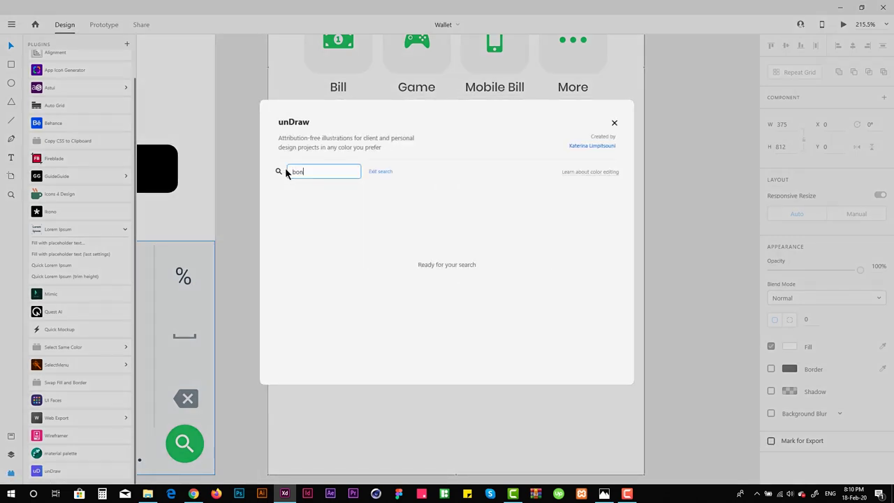
text(us)
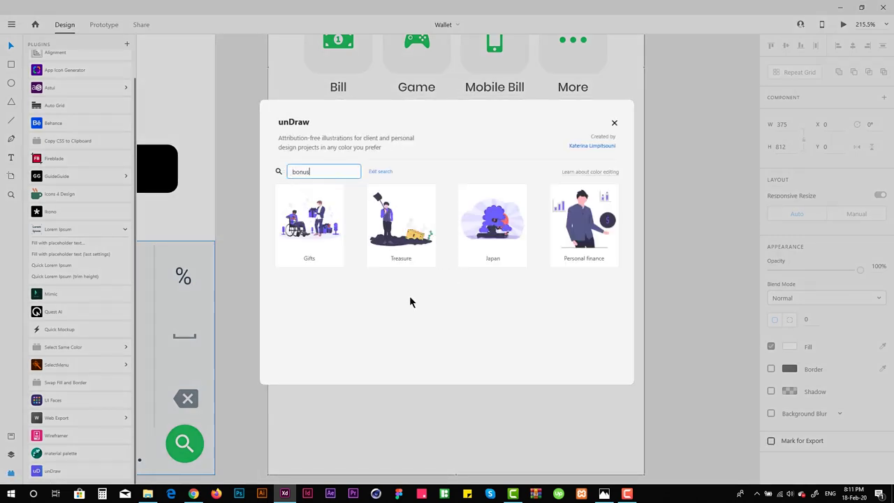
click(593, 224)
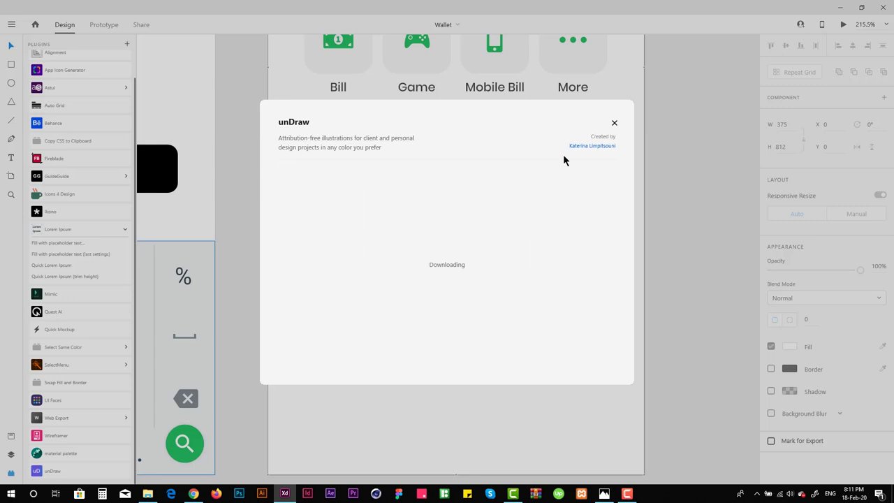
key(Return)
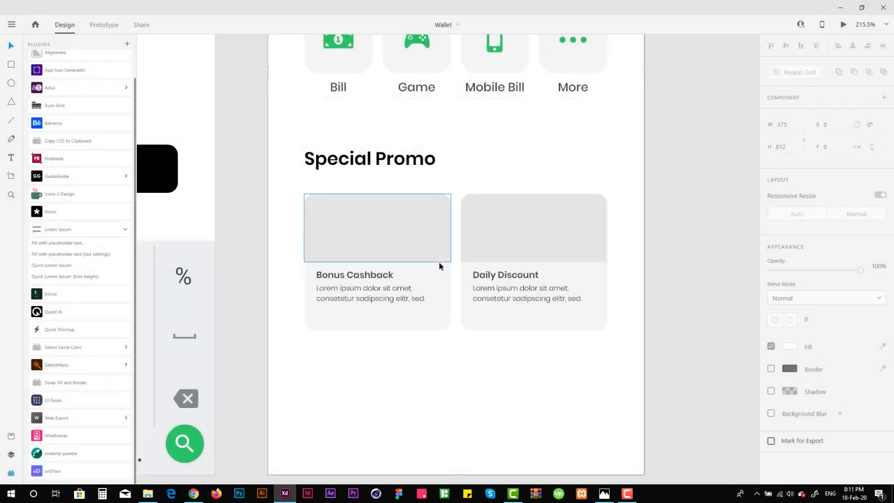
key(ctrl+v)
click(789, 239)
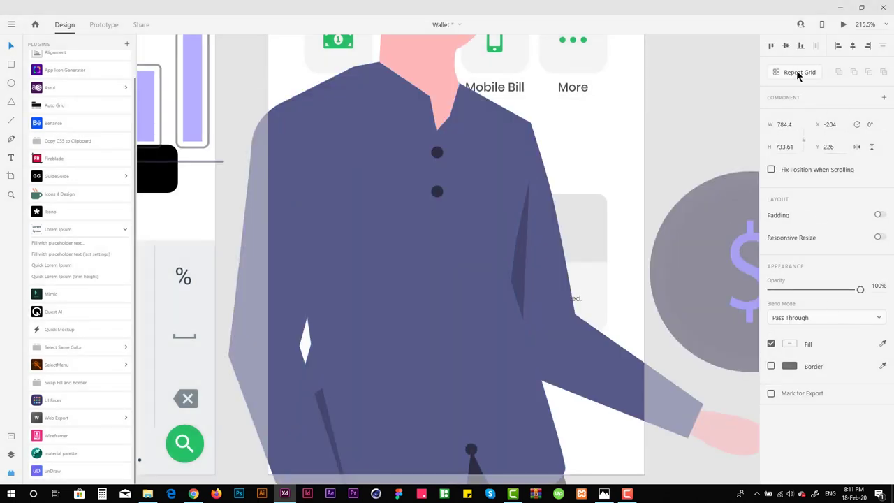
Scale the pasted illustration down to about 46 by 43 and move it into the Bonus Cashback card's grey image area
click(791, 147)
text(25)
key(Return)
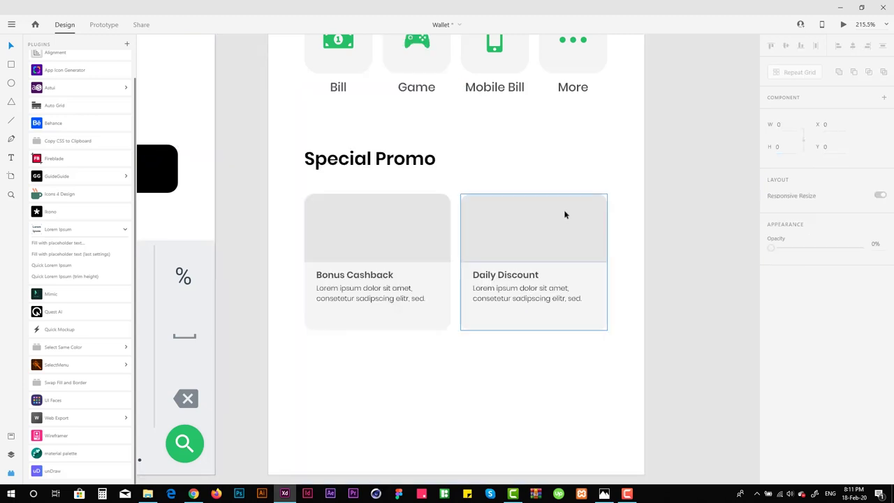
scroll(405, 274, up, 3)
mouse_move(422, 209)
mouse_down()
mouse_move(435, 198)
mouse_move(423, 197)
mouse_up()
scroll(383, 230, up, 3)
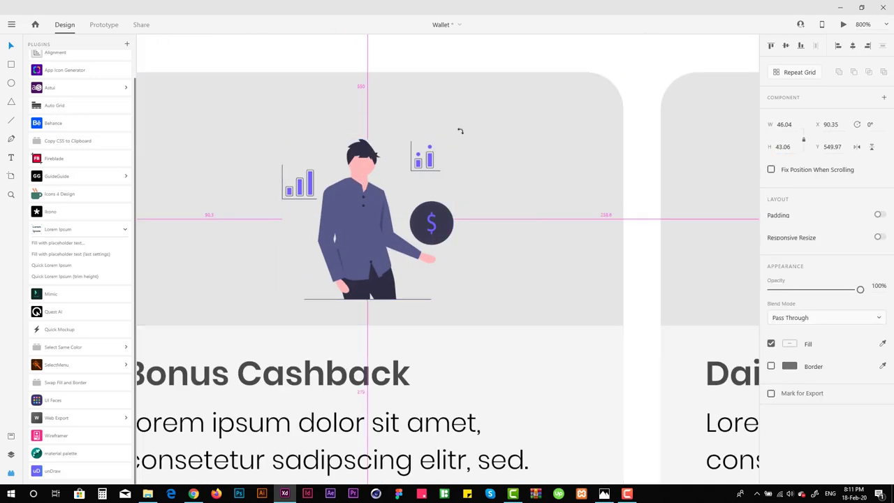
Enlarge the illustration to nearly fill the Bonus Cashback card's image area in height and centre it horizontally on the card
drag(456, 133, 468, 125)
drag(393, 188, 421, 187)
drag(479, 124, 536, 106)
scroll(394, 209, down, 3)
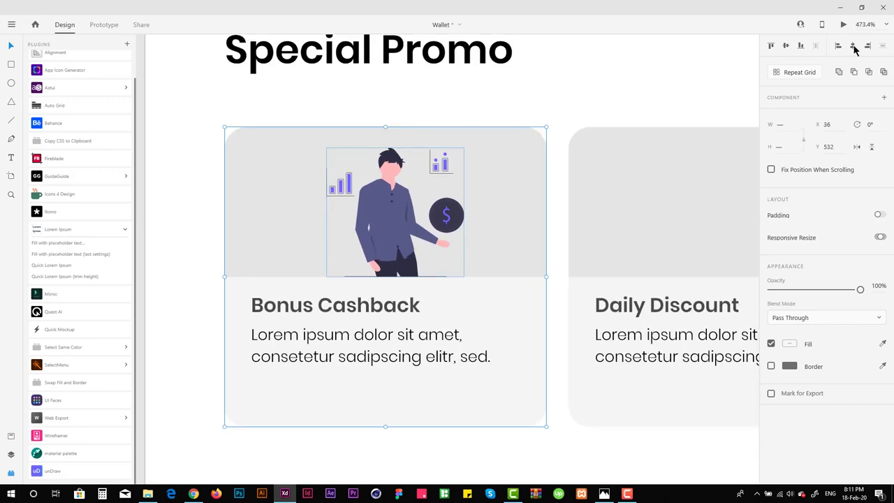
drag(401, 230, 386, 231)
scroll(386, 230, down, 3)
scroll(495, 247, up, 2)
click(495, 247)
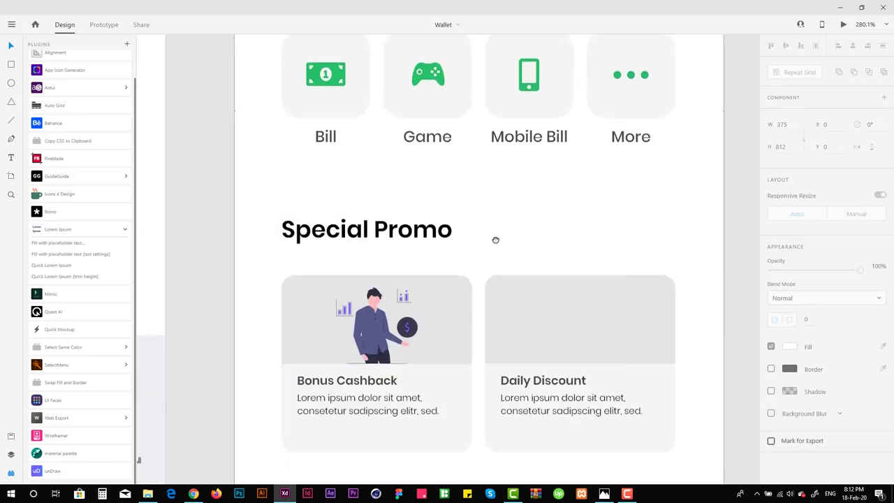
Draw a 13 by 13 square between the Special Promo heading and the cards and give it the app's green fill
scroll(346, 346, up, 4)
scroll(346, 346, down, 2)
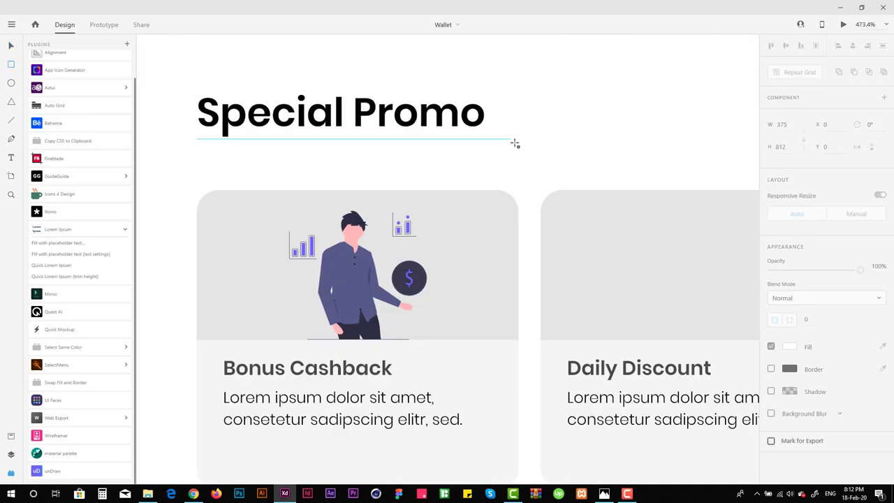
drag(511, 139, 539, 168)
scroll(539, 168, up, 3)
scroll(354, 282, down, 3)
scroll(354, 281, up, 3)
key(ctrl+shift+v)
scroll(430, 245, up, 2)
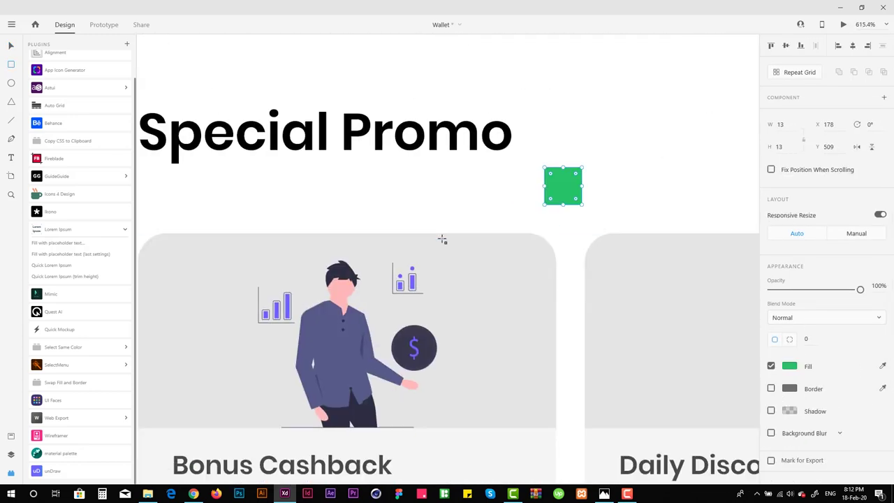
Recolour the middle bar of the illustration's three-bar chart with the square's green fill
click(342, 279)
scroll(279, 308, up, 8)
double_click(211, 261)
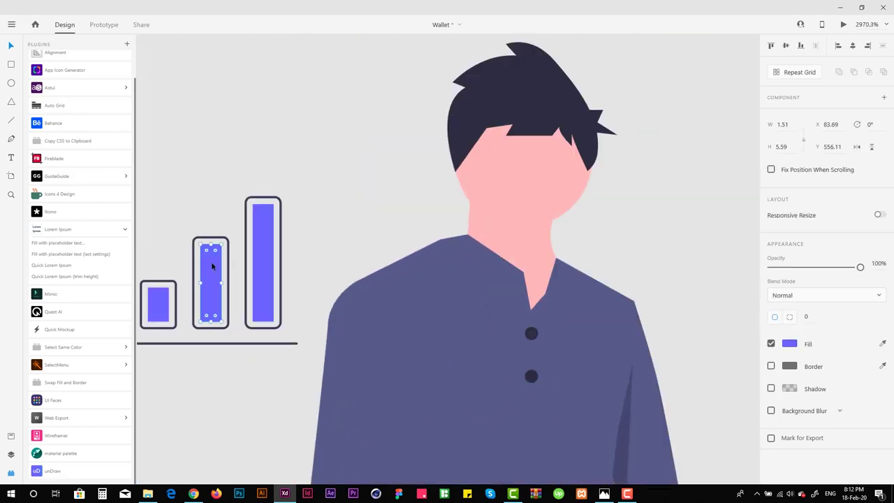
scroll(149, 313, down, 4)
scroll(255, 259, up, 5)
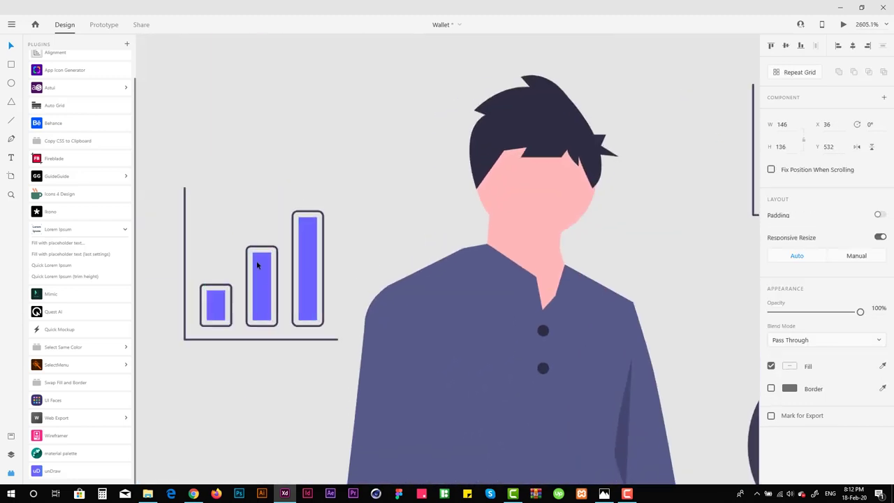
scroll(265, 260, down, 4)
click(203, 384)
double_click(202, 385)
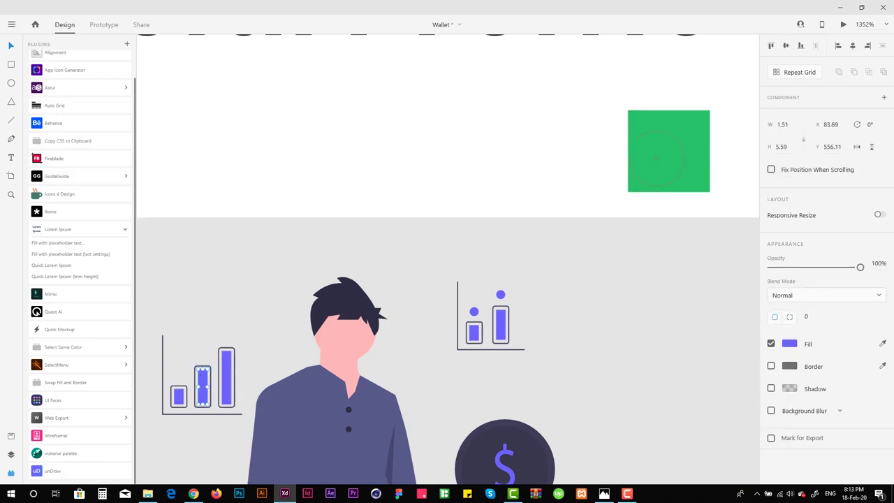
key(ctrl+alt+v)
Apply the same green fill to the shortest and tallest bars of the three-bar chart
scroll(347, 290, up, 5)
click(347, 293)
key(ctrl+alt+v)
click(479, 225)
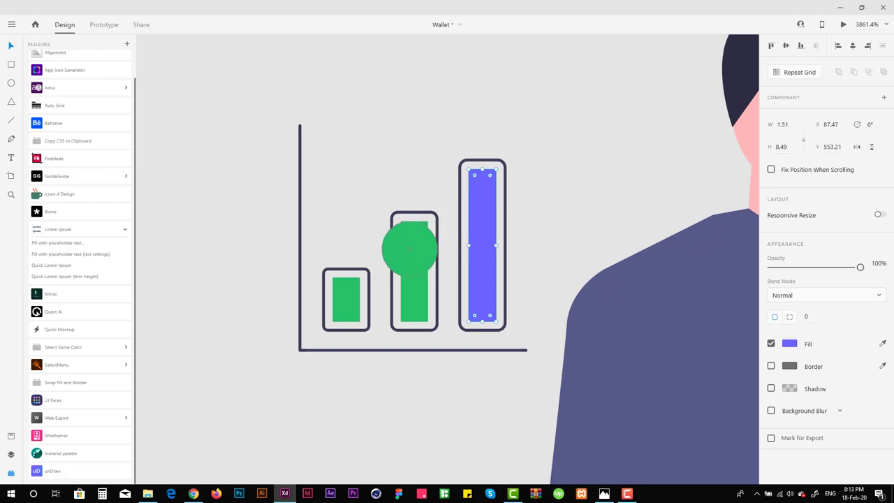
key(ctrl+alt+v)
scroll(335, 212, down, 3)
Apply the green fill to the figure's shirt and to the bars and dots of the two-bar chart
click(437, 284)
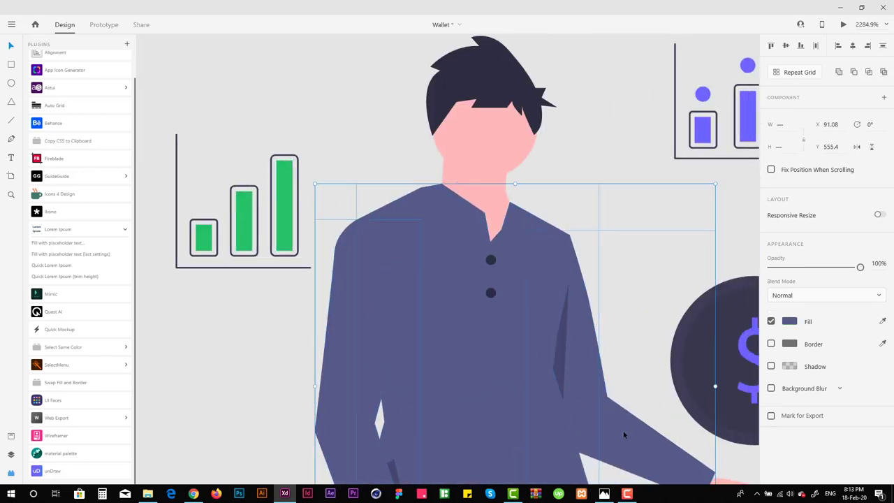
key(ctrl+alt+v)
scroll(488, 211, right, 5)
scroll(488, 212, up, 4)
scroll(488, 211, up, 4)
click(483, 265)
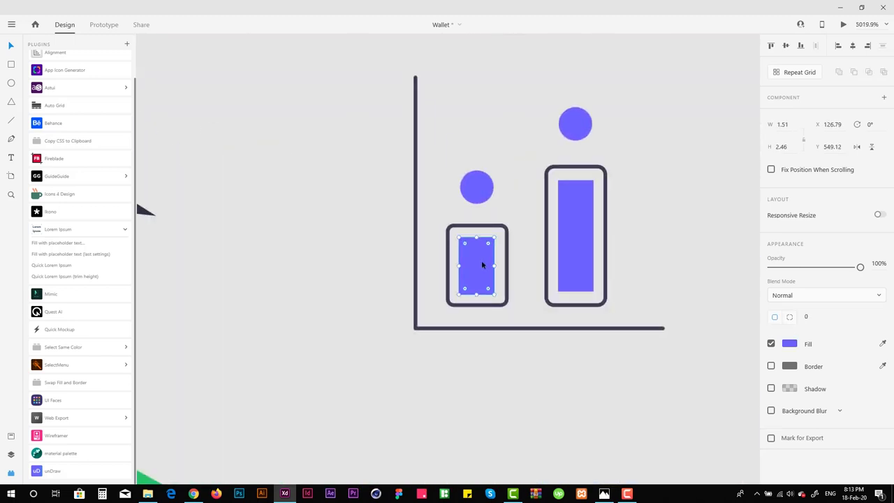
shift+click(575, 125)
scroll(486, 154, down, 3)
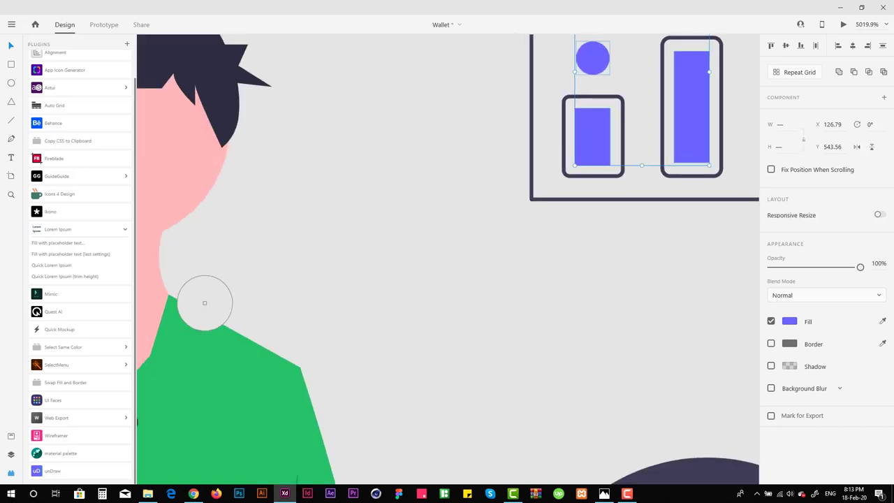
key(ctrl+alt+v)
Recolour the dollar sign on the illustration's coin with the same green fill
scroll(399, 276, up, 3)
scroll(448, 103, up, 4)
scroll(448, 103, down, 3)
scroll(447, 209, up, 2)
scroll(447, 210, left, 2)
click(607, 210)
key(ctrl+alt+v)
Apply the green appearance to the coin's circles and darken the outer circle's fill to near-black #0B0D0C
click(571, 123)
scroll(571, 123, up, 2)
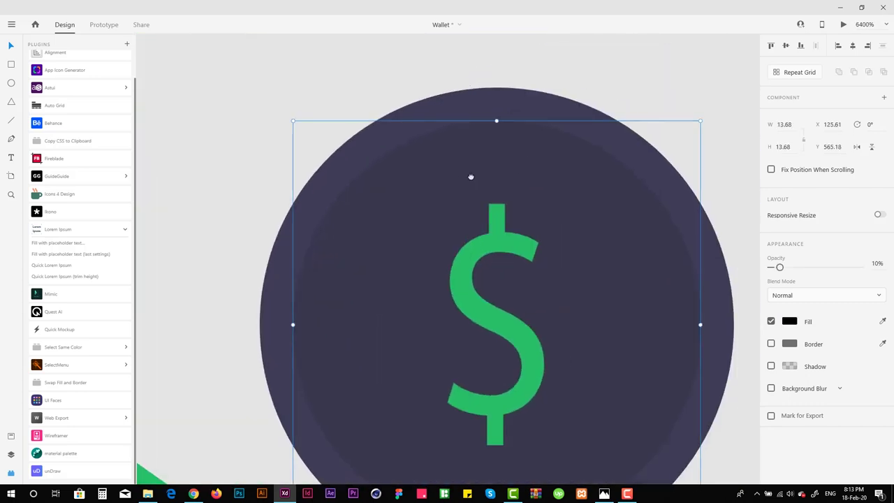
click(789, 321)
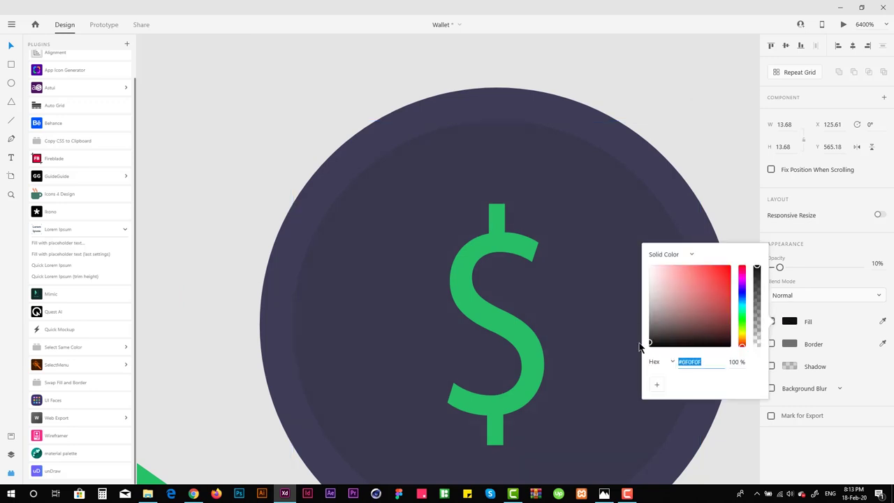
click(498, 334)
click(387, 297)
key(ctrl+alt+v)
click(432, 210)
key(ctrl+alt+v)
click(789, 322)
drag(668, 266, 667, 340)
scroll(619, 329, down, 5)
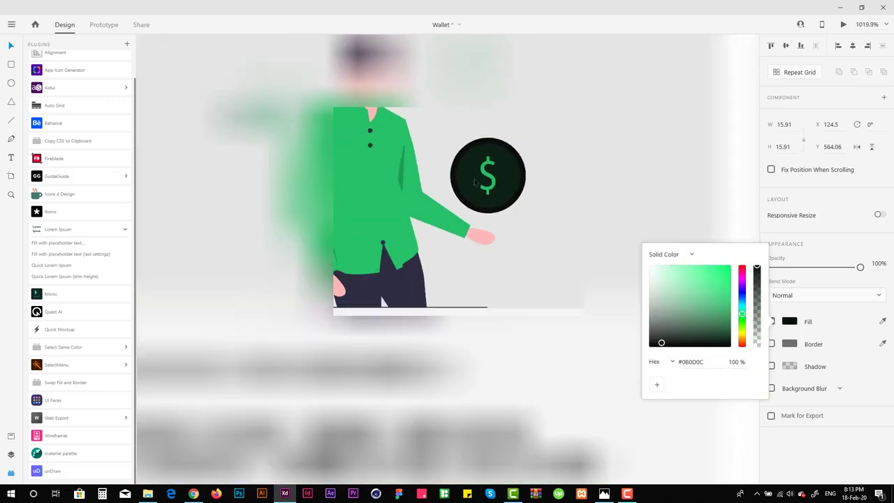
Set the coin's inner circle to 23% opacity with a muted green fill of #628871
scroll(437, 175, up, 5)
click(436, 175)
drag(780, 266, 791, 277)
click(789, 321)
drag(675, 320, 672, 302)
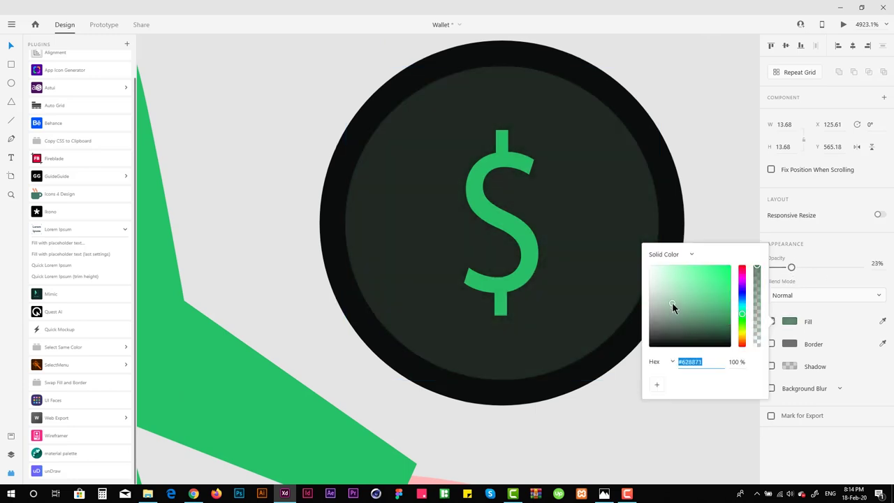
key(Escape)
key(Escape)
Lighten the fill of the Bonus Cashback card's upper rectangle, behind the illustration, to #F5F5F5
scroll(668, 133, down, 10)
drag(484, 170, 437, 238)
scroll(437, 239, down, 5)
scroll(339, 167, up, 3)
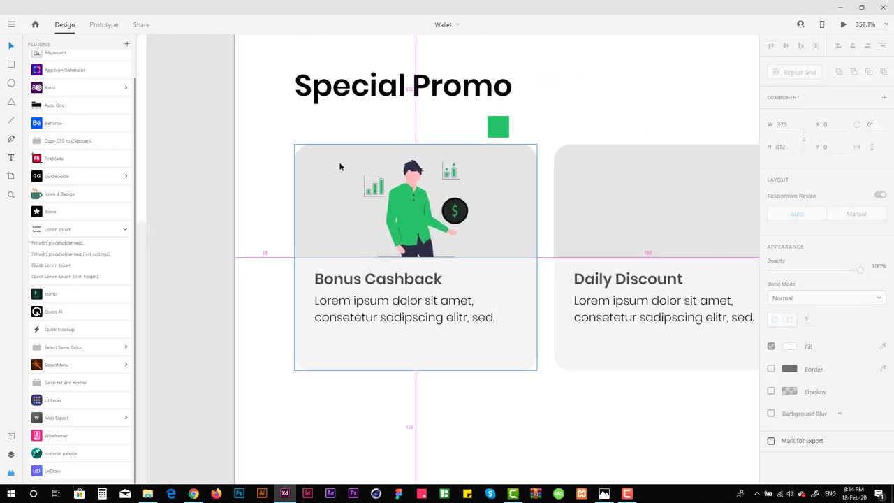
click(330, 329)
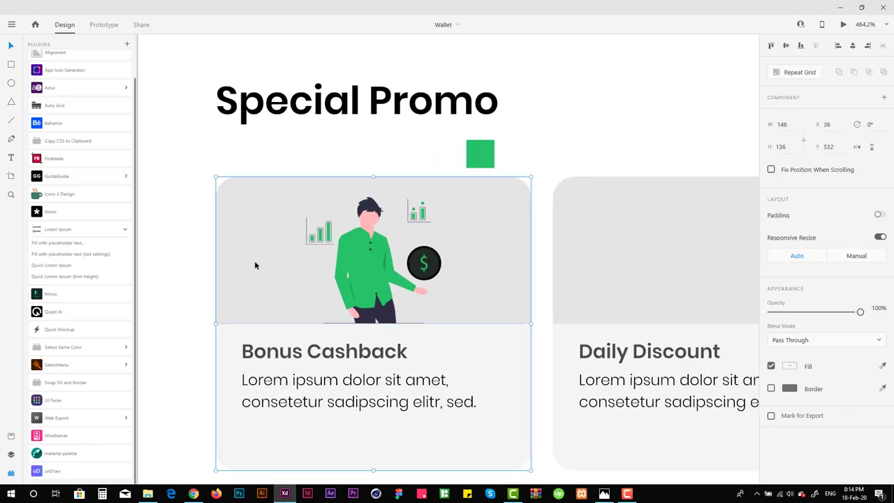
click(11, 454)
click(31, 274)
double_click(249, 240)
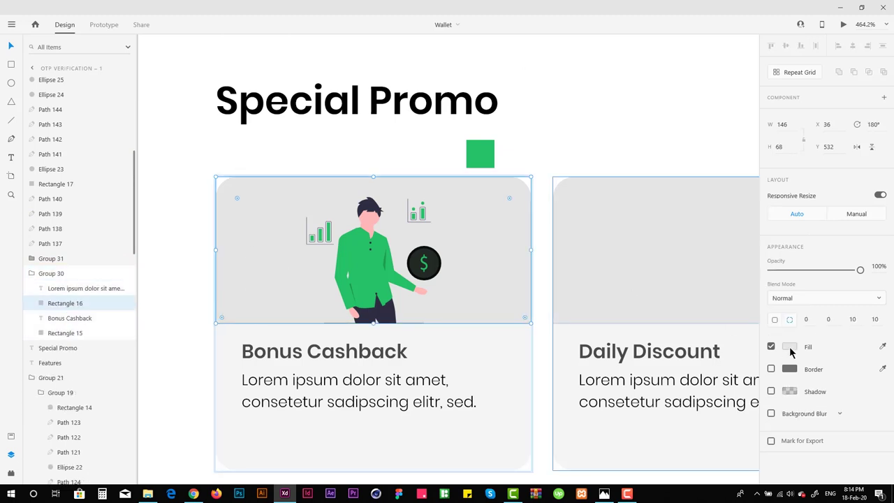
click(790, 347)
drag(651, 298, 623, 292)
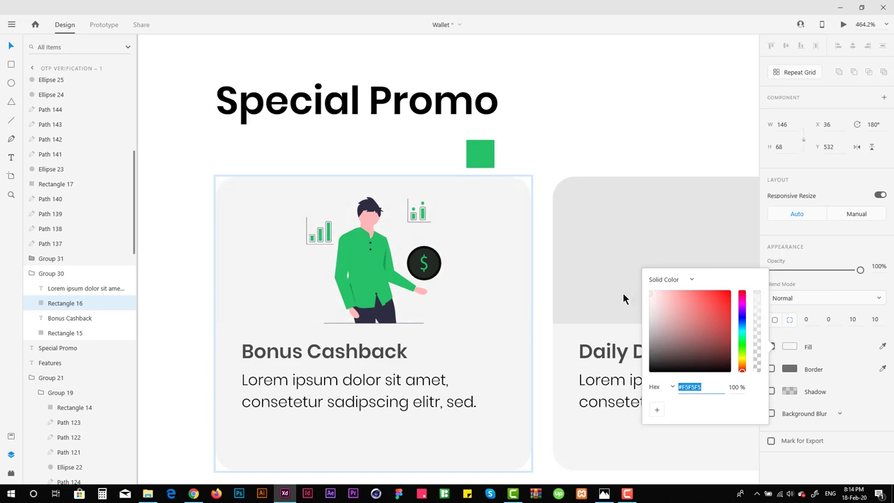
click(528, 174)
Fill the Bonus Cashback card's lower rectangle with the green sampled from the figure's shirt
scroll(549, 127, down, 2)
click(495, 324)
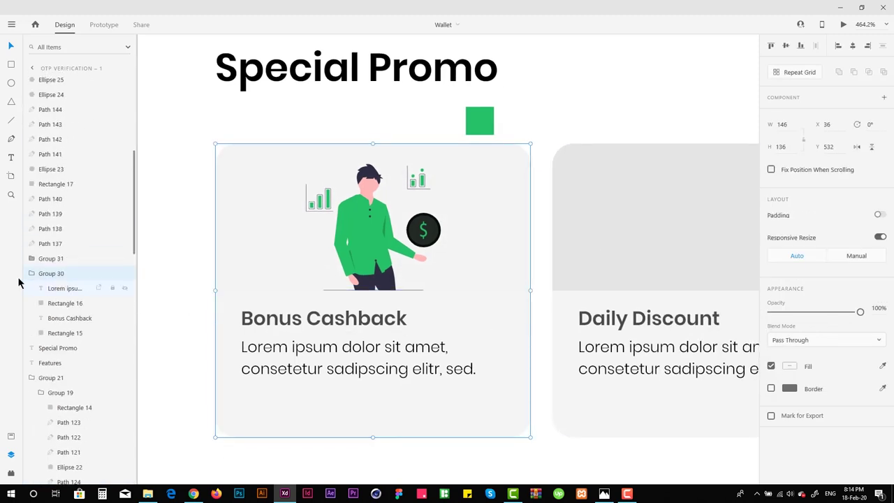
click(57, 307)
click(243, 373)
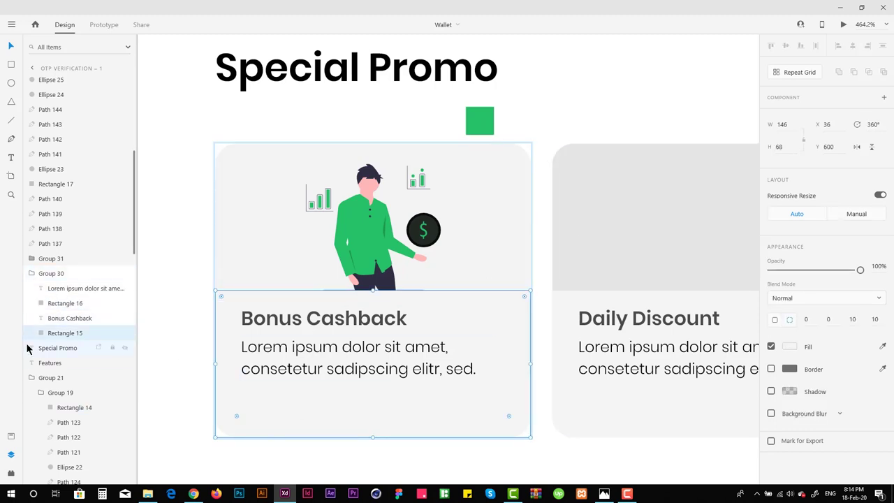
click(882, 347)
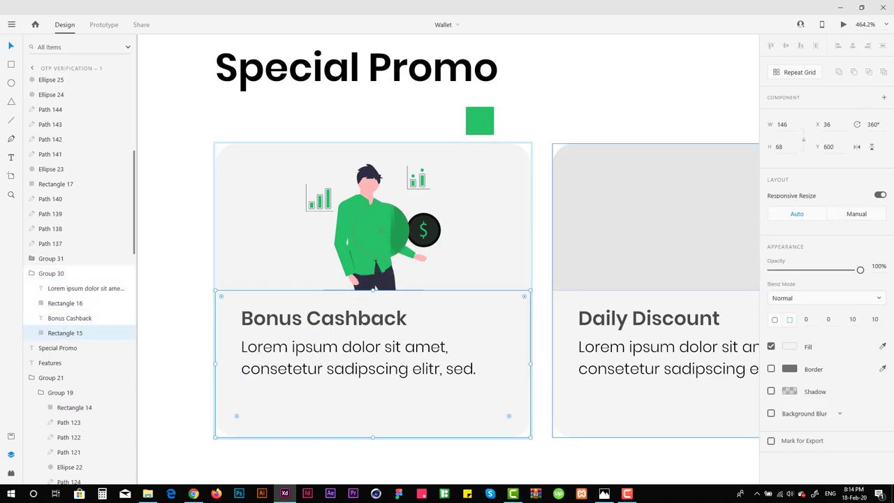
click(382, 241)
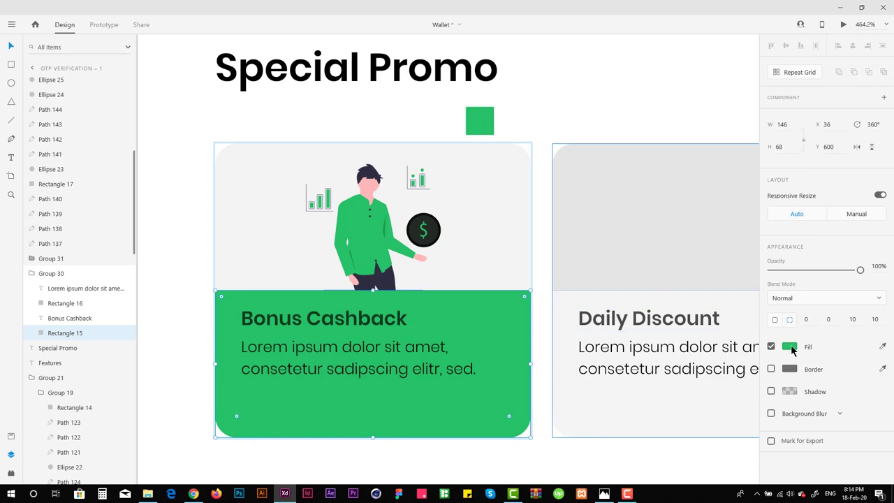
Set the fill of the Bonus Cashback card's lower rectangle to light grey #ECECEC
click(789, 347)
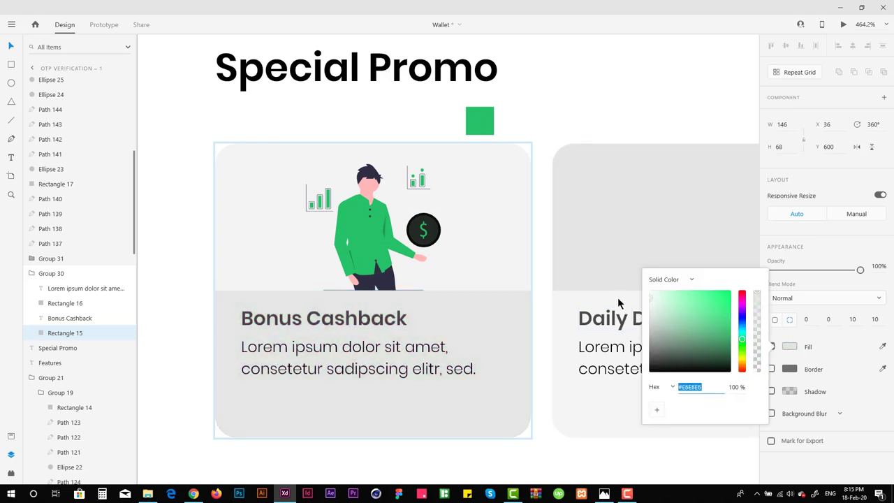
click(569, 119)
drag(568, 119, 483, 106)
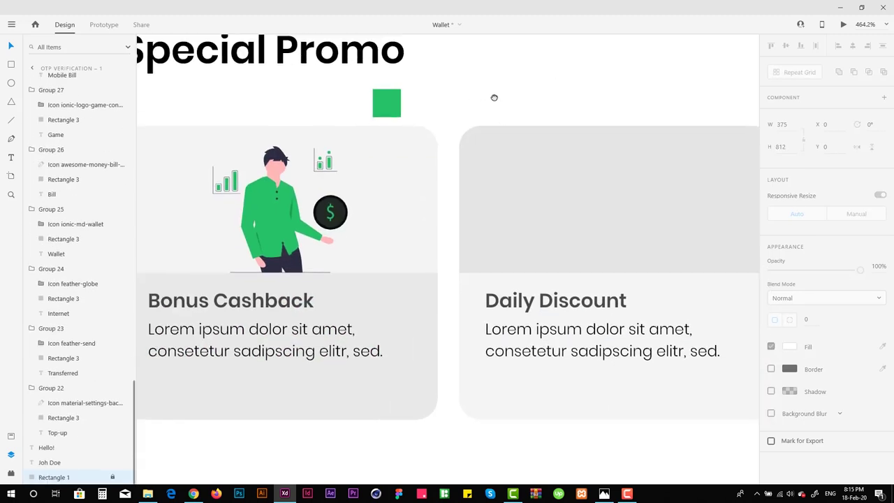
scroll(537, 315, down, 1)
double_click(421, 293)
click(789, 347)
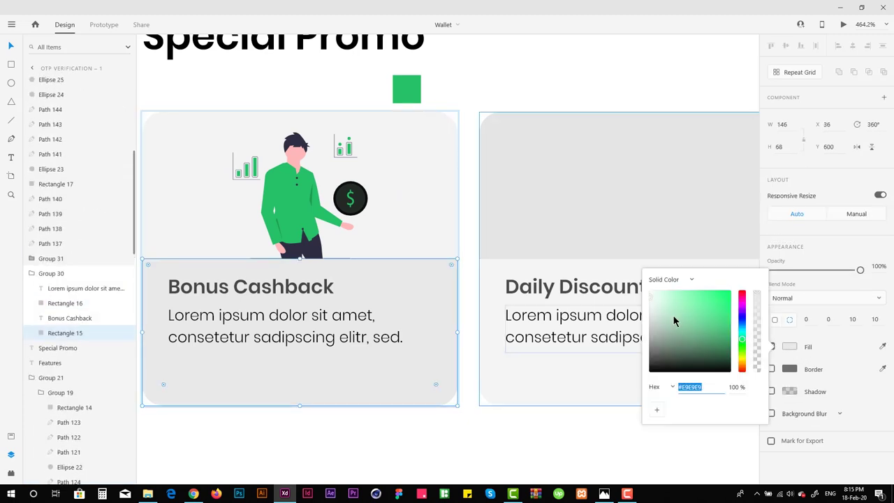
text(EBEBEB)
key(Return)
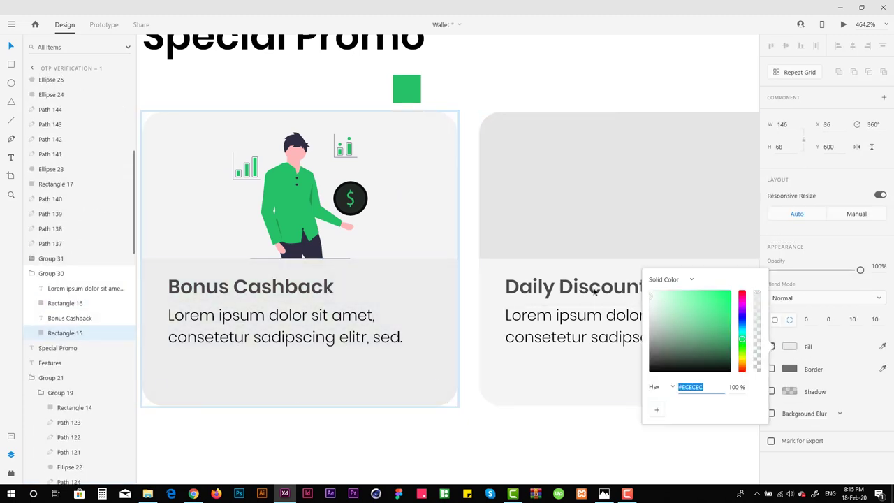
Delete the green reference square below the Special Promo heading
click(406, 88)
key(Delete)
scroll(416, 131, down, 4)
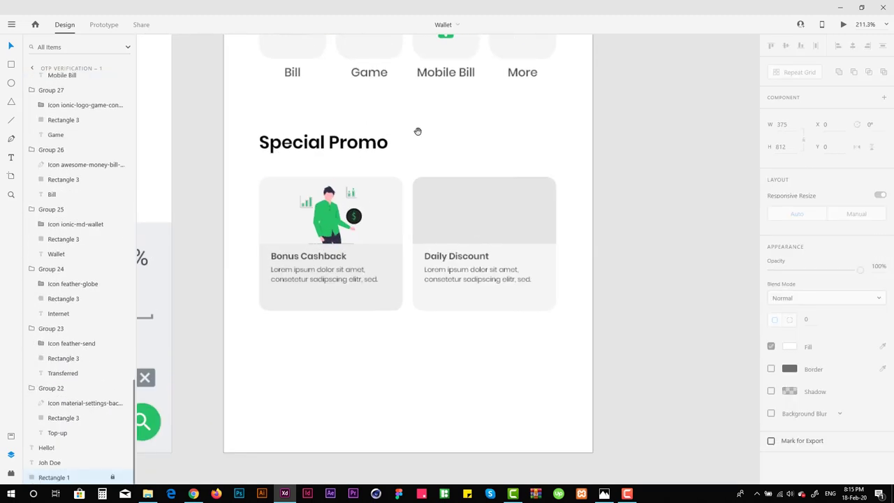
Find a discount illustration in unDraw and place the large percent-sign artwork on the canvas
scroll(415, 192, up, 3)
scroll(405, 175, right, 2)
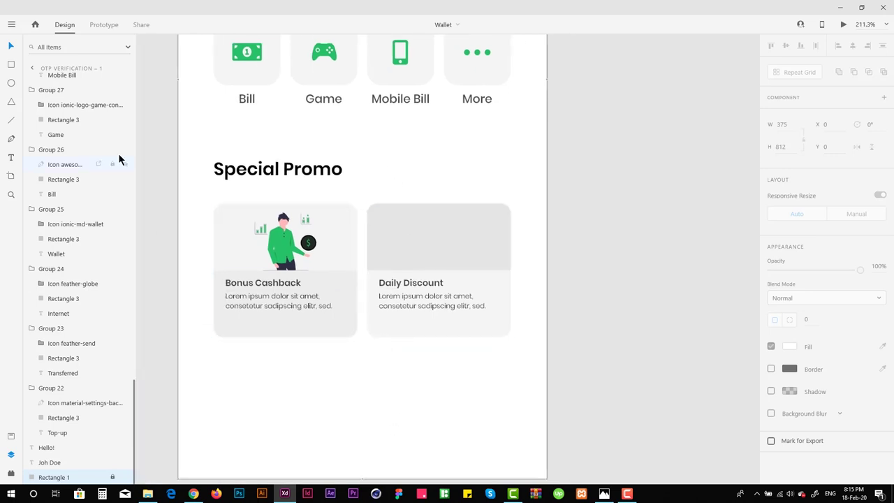
click(11, 474)
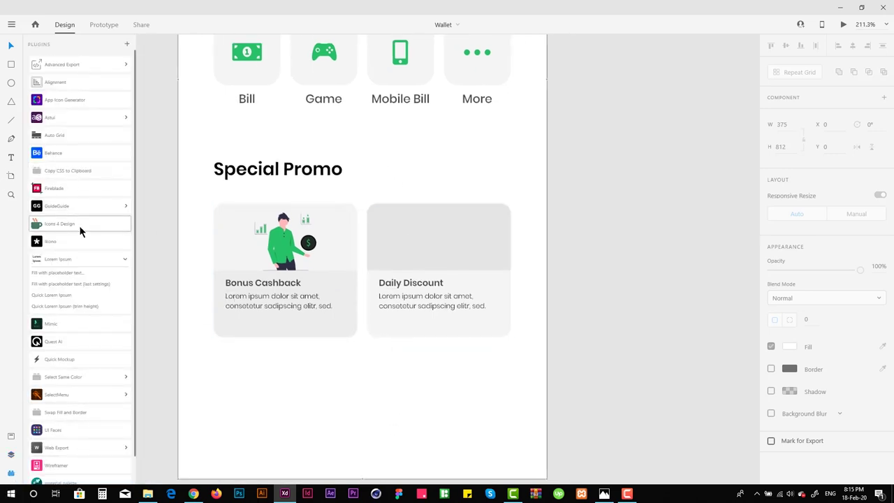
click(79, 225)
click(40, 47)
click(63, 471)
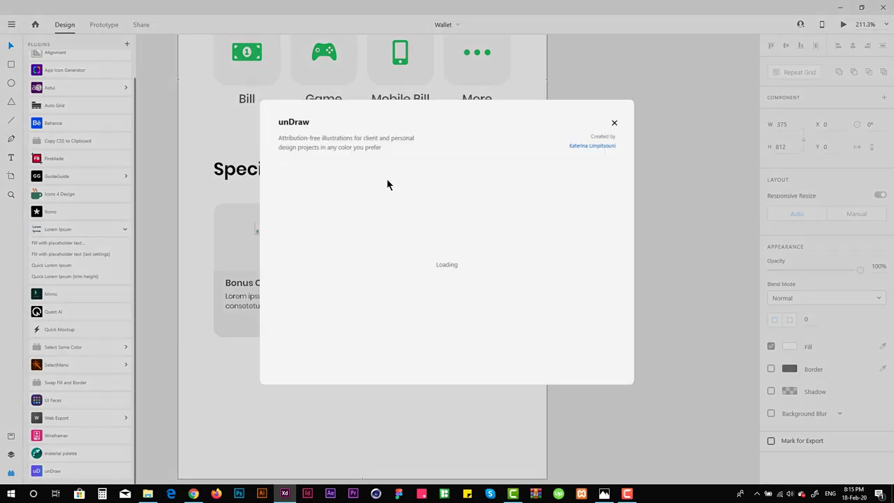
click(280, 172)
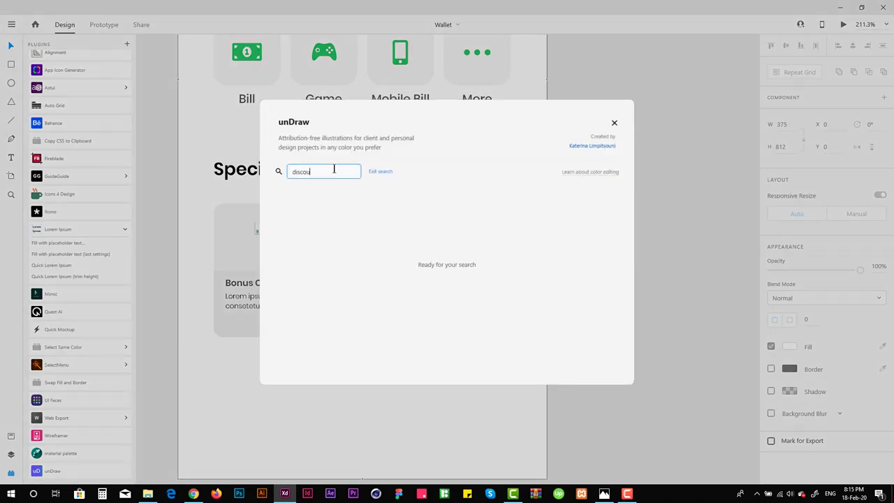
click(324, 220)
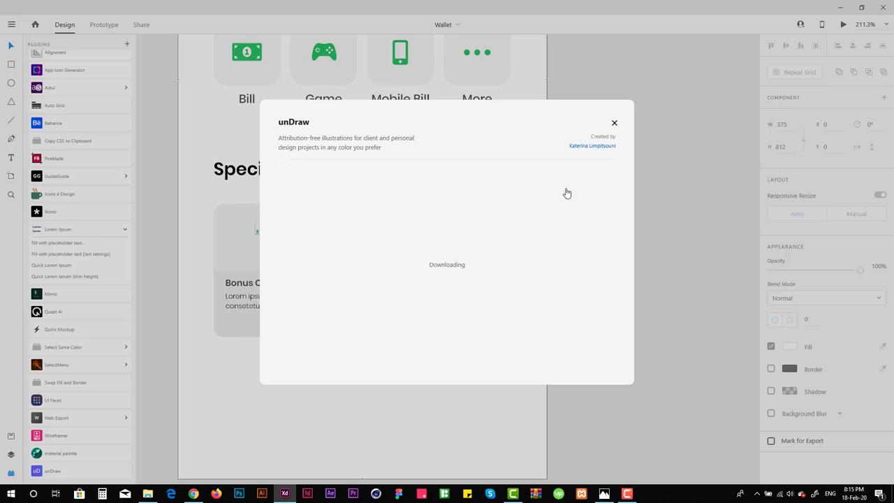
click(447, 305)
key(ctrl+v)
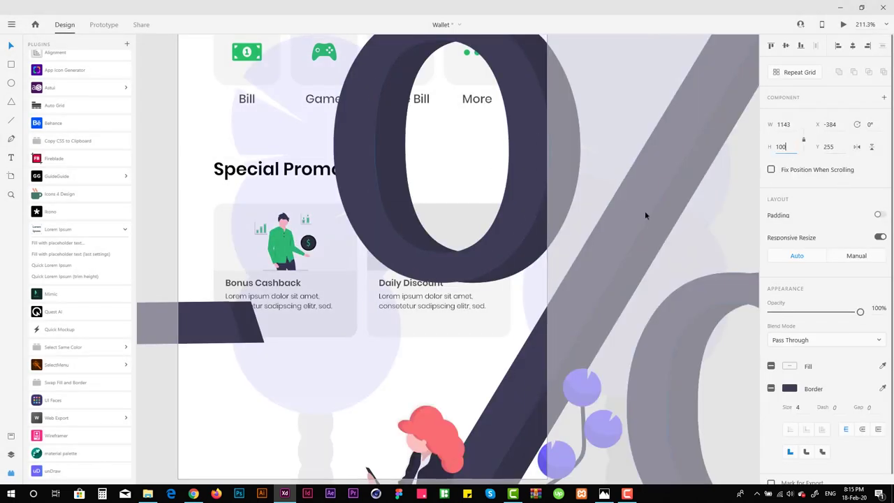
Undo the illustration's distorting resize, turn off Responsive Resize for it, and set its width to 50
key(ctrl+z)
key(ctrl+0)
scroll(467, 224, up, 3)
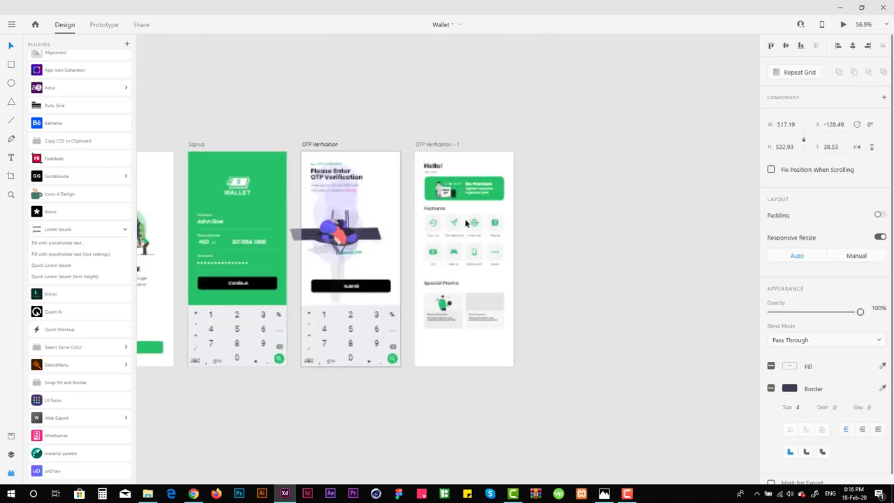
key(ctrl+v)
click(880, 236)
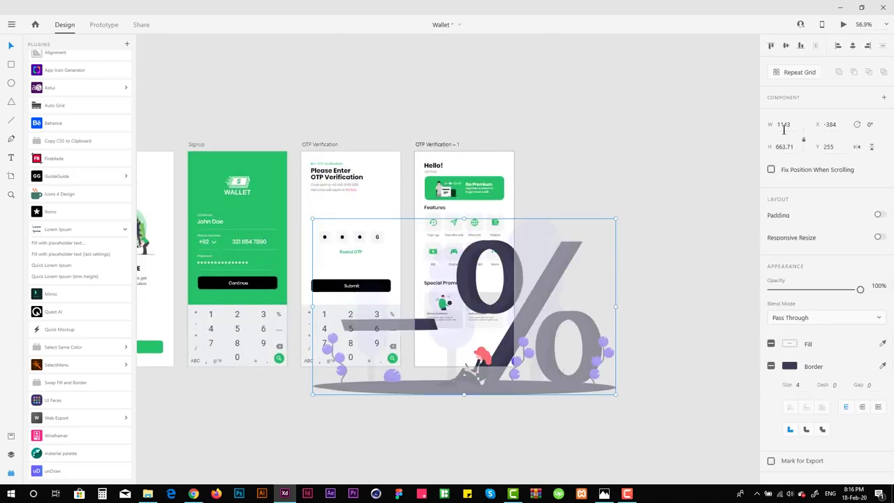
text(50)
key(Return)
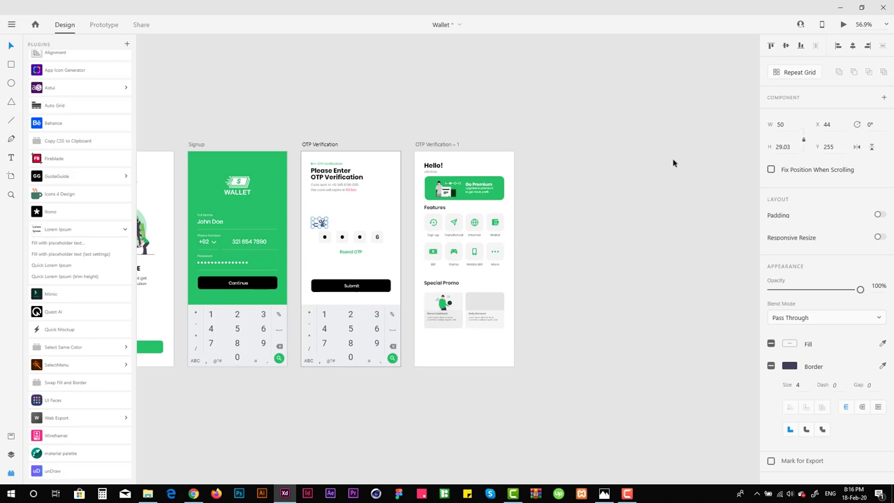
Move the percent illustration onto the Daily Discount card's upper rectangle and enlarge it proportionally to about 79 × 46
key(ctrl+x)
scroll(518, 310, up, 10)
key(ctrl+v)
scroll(470, 269, up, 5)
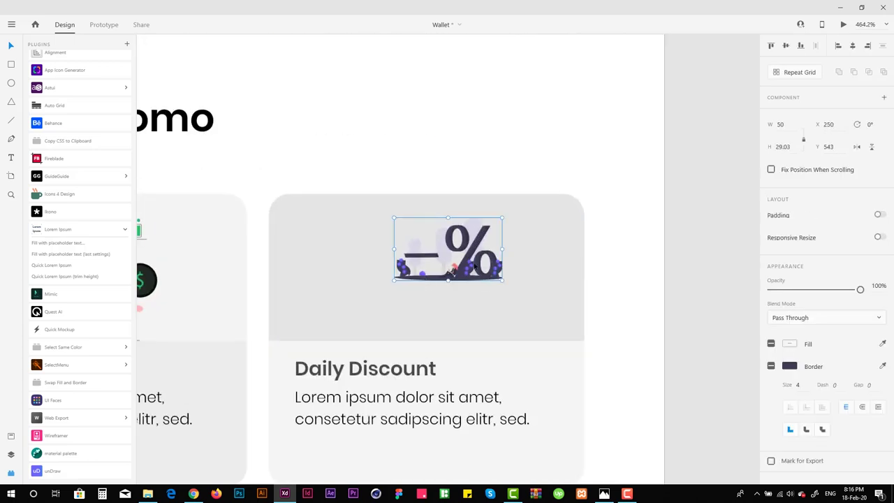
drag(394, 279, 332, 316)
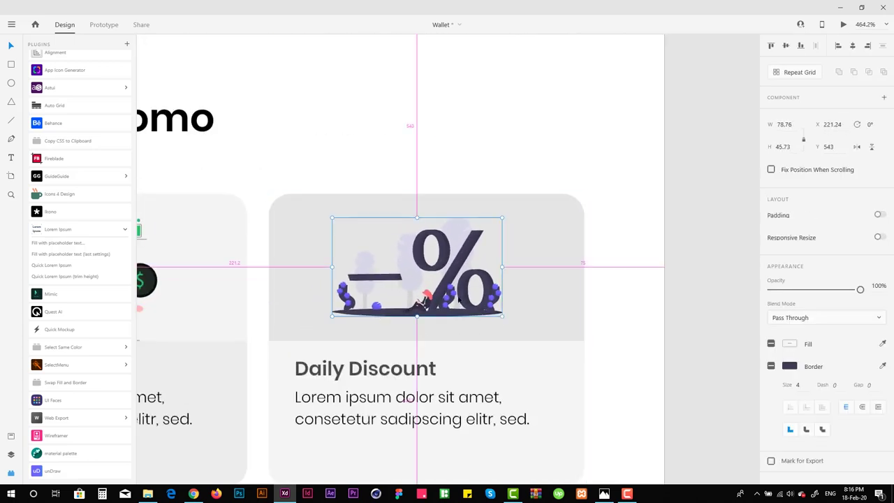
Paste the percent illustration inside the Daily Discount card's group and vertically centre it with the upper rectangle
scroll(445, 302, up, 5)
scroll(445, 302, down, 3)
key(Delete)
click(498, 224)
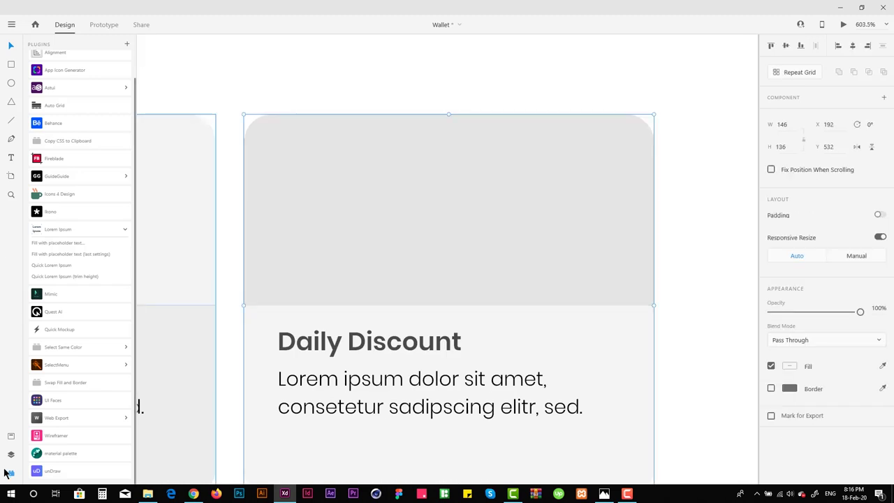
click(10, 454)
click(61, 302)
key(ctrl+v)
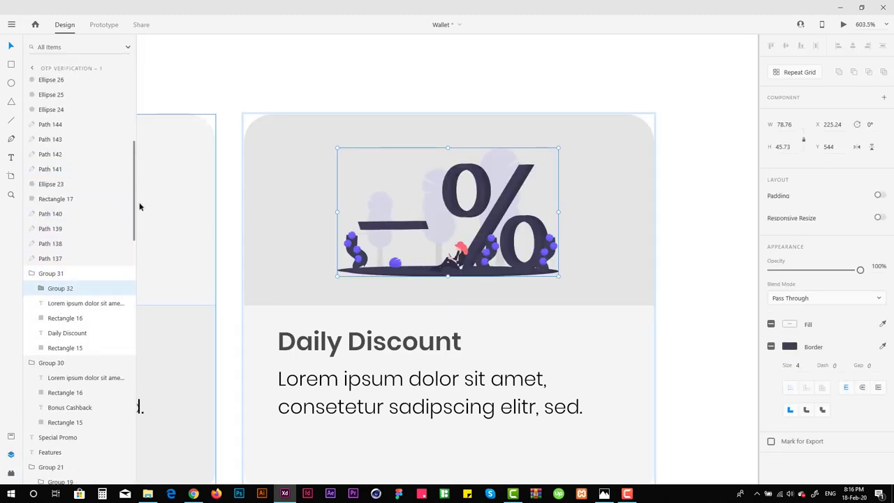
ctrl+click(70, 316)
click(785, 46)
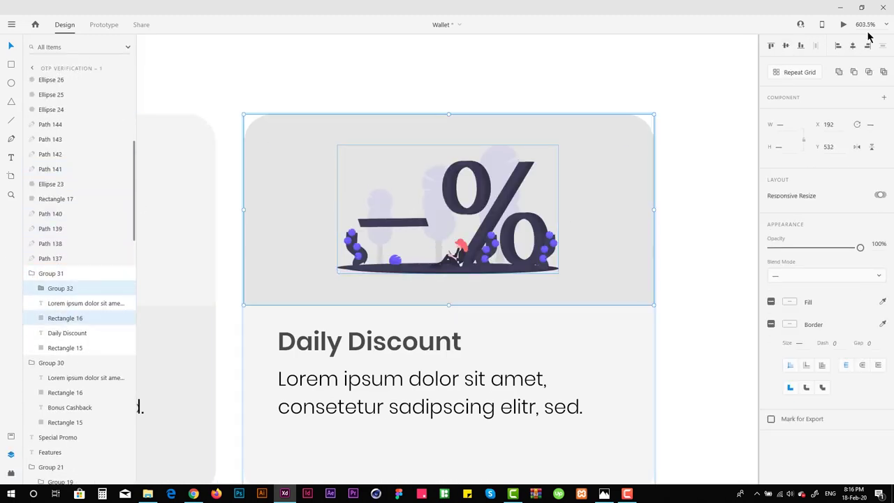
Recolour the four purple balls on the leftmost plant of the percent illustration with the green of the Bonus Cashback artwork
scroll(322, 234, up, 10)
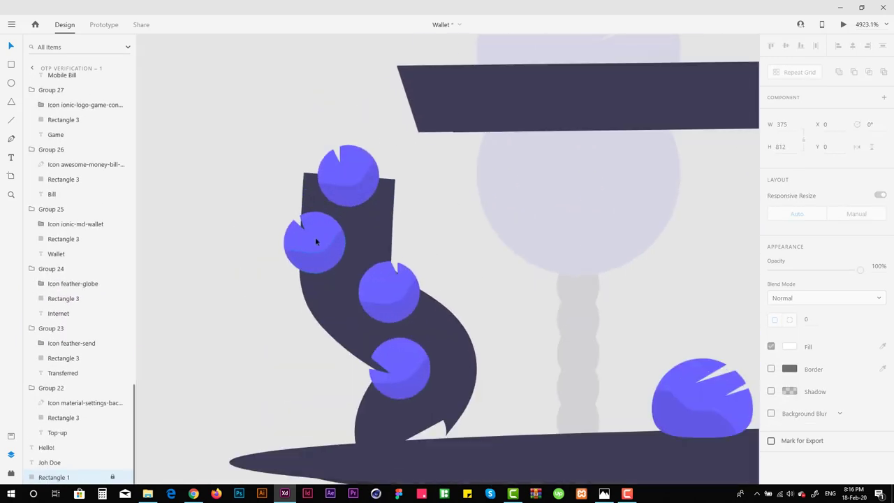
click(315, 234)
double_click(315, 234)
scroll(315, 234, down, 6)
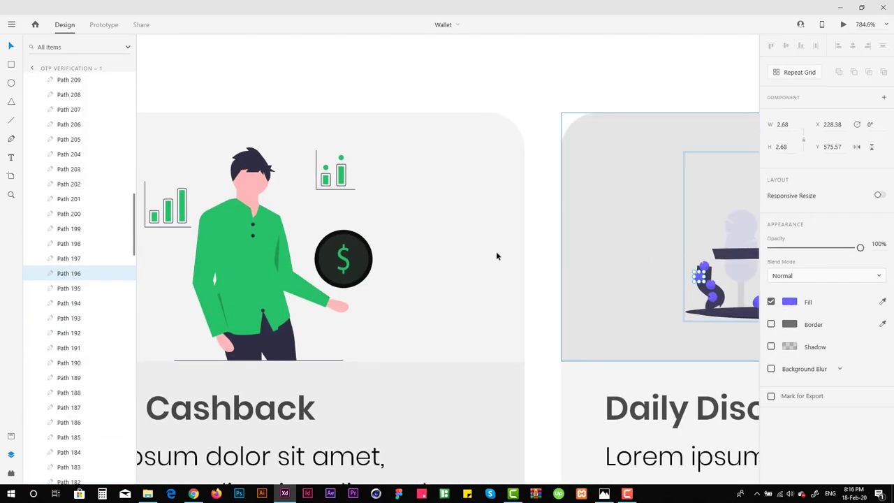
scroll(700, 275, up, 6)
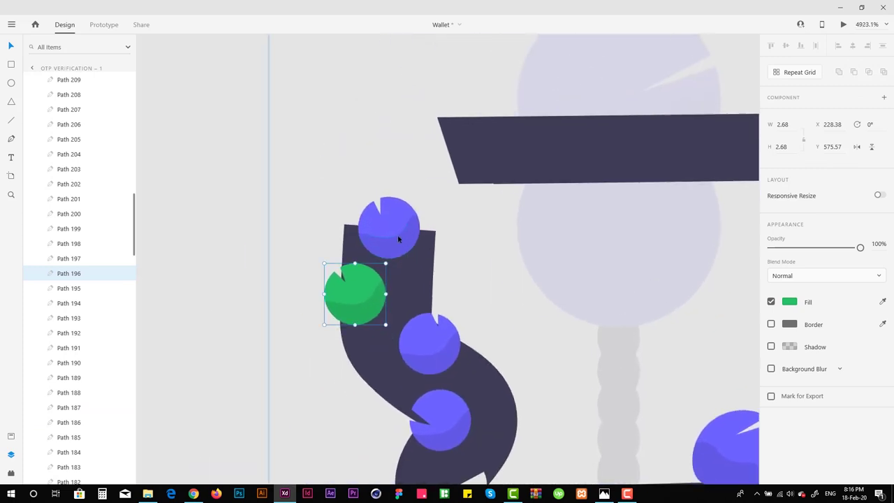
click(395, 218)
click(349, 295)
click(418, 341)
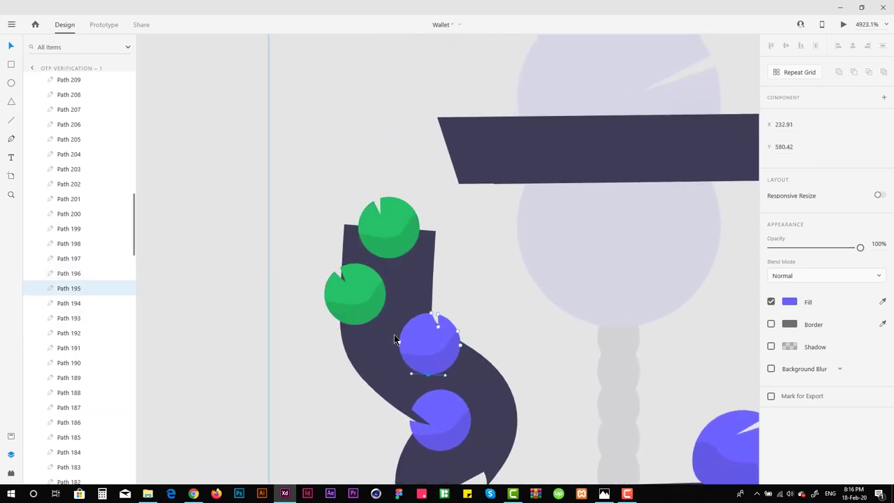
click(361, 301)
click(440, 406)
key(ctrl+shift+v)
Recolour the small purple bush beside the leftmost plant in the same green
scroll(446, 259, down, 5)
scroll(447, 258, right, 5)
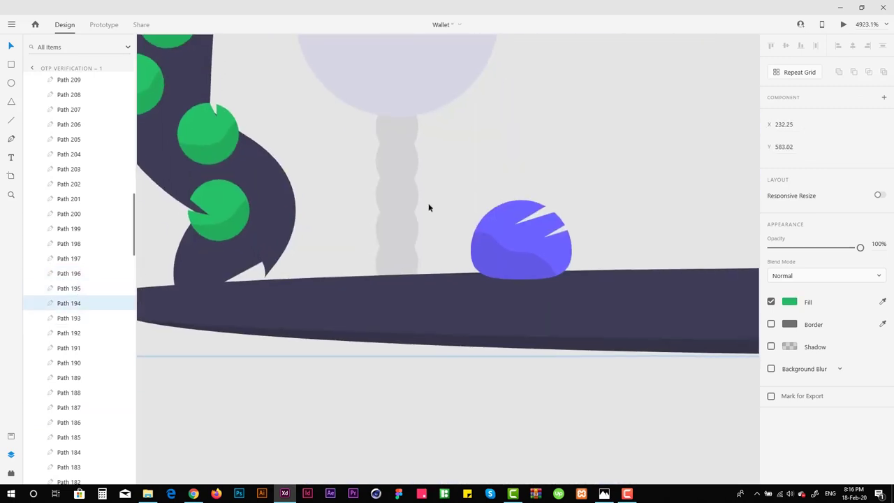
click(504, 224)
scroll(444, 285, up, 2)
scroll(444, 285, left, 3)
key(ctrl+shift+v)
scroll(561, 280, down, 5)
scroll(424, 305, up, 5)
Recolour the four purple balls on the plant behind the seated woman in the same green
click(534, 204)
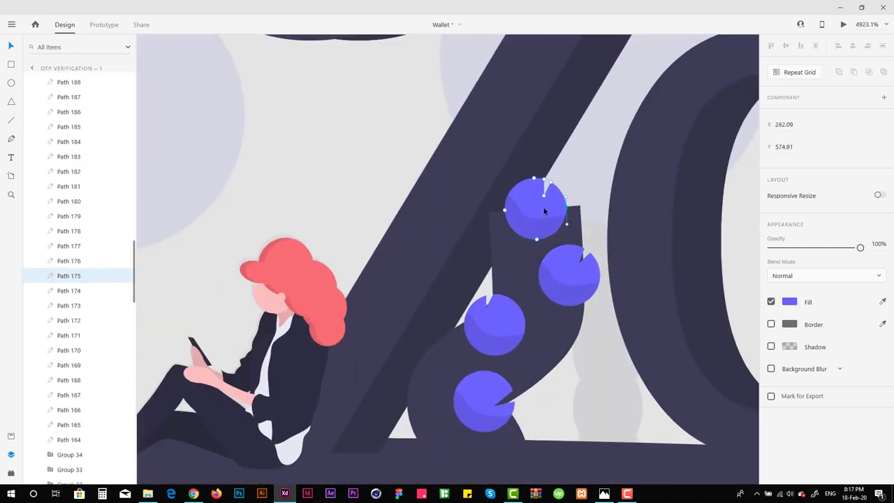
scroll(638, 203, down, 4)
key(ctrl+shift+v)
scroll(515, 265, up, 5)
click(465, 316)
key(ctrl+shift+v)
scroll(431, 234, down, 3)
click(395, 275)
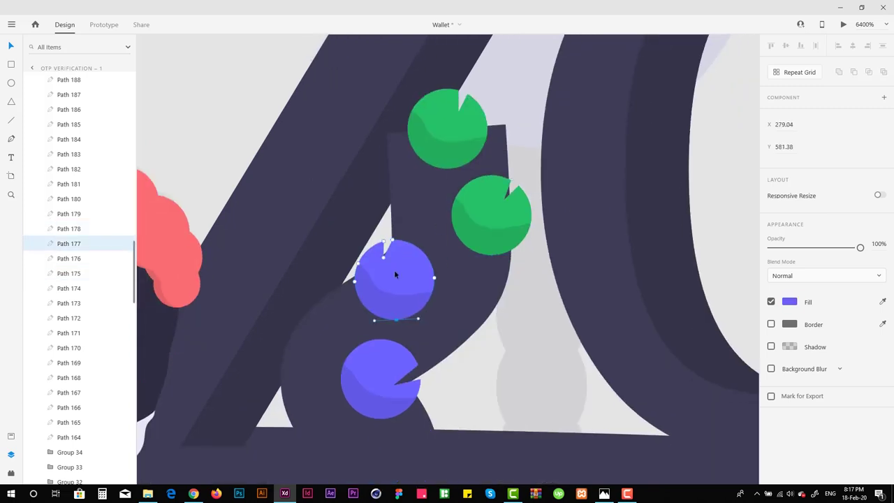
key(ctrl+shift+v)
click(379, 365)
key(ctrl+shift+v)
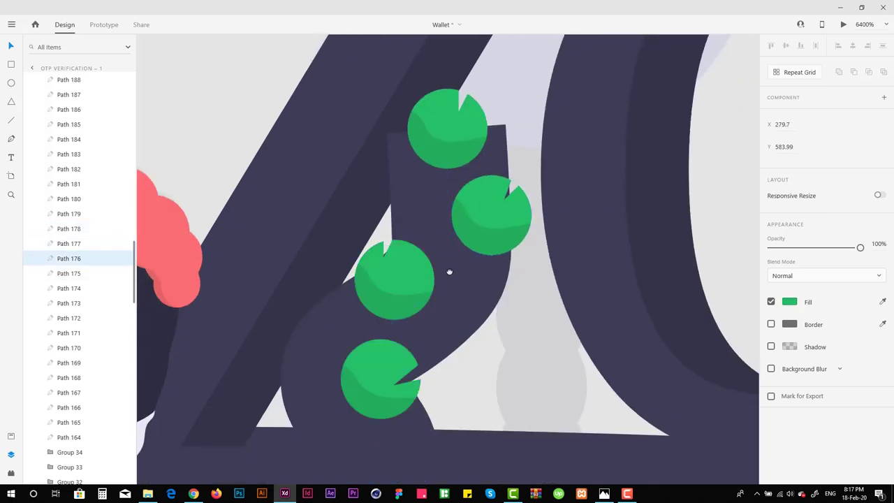
Recolour the four purple balls on the rightmost plant in the same green
scroll(503, 292, down, 2)
click(598, 320)
key(ctrl+shift+v)
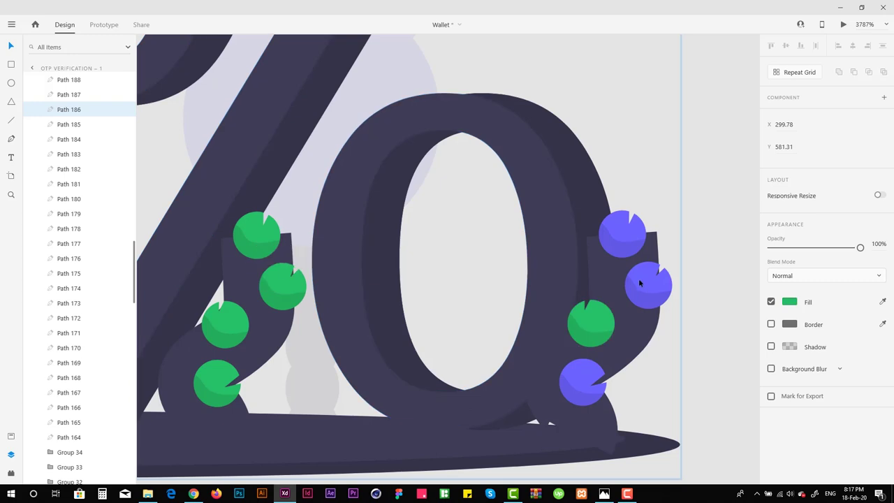
click(642, 282)
key(ctrl+shift+v)
click(623, 232)
key(ctrl+shift+v)
click(585, 374)
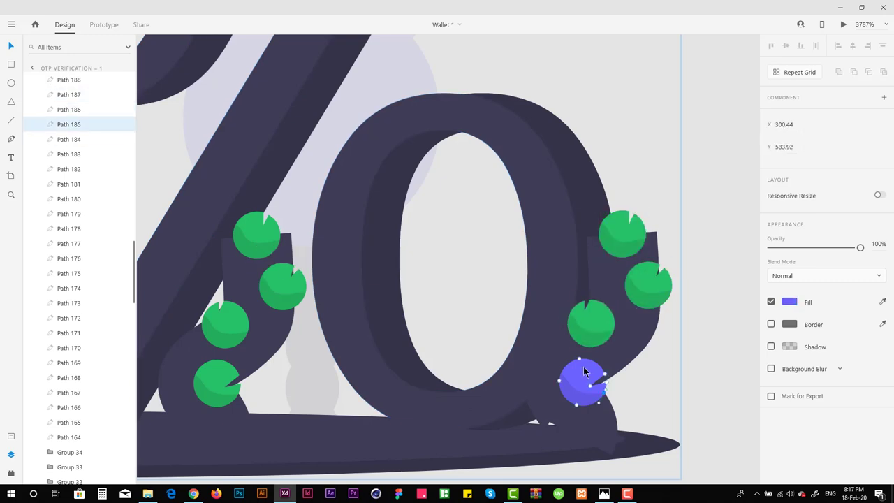
key(ctrl+shift+v)
Change the fill of the seated woman's red hair to black #000000
scroll(590, 335, down, 3)
click(353, 271)
scroll(353, 270, up, 4)
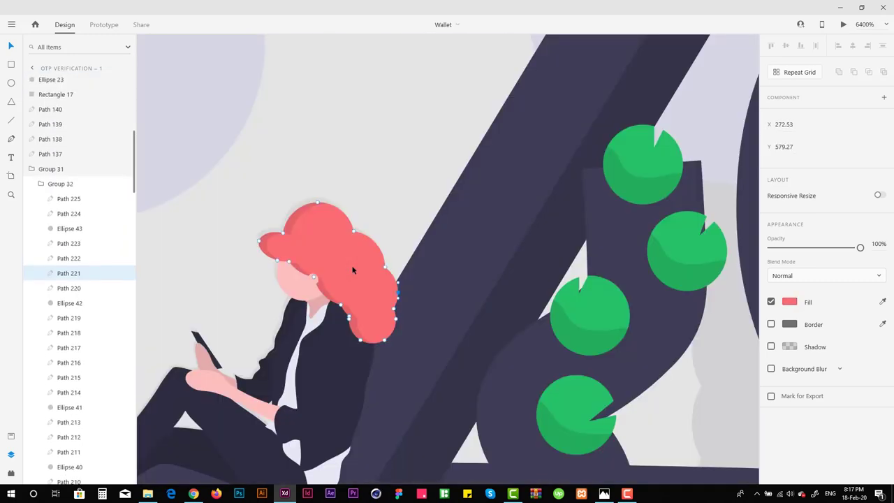
click(789, 301)
drag(695, 305, 653, 346)
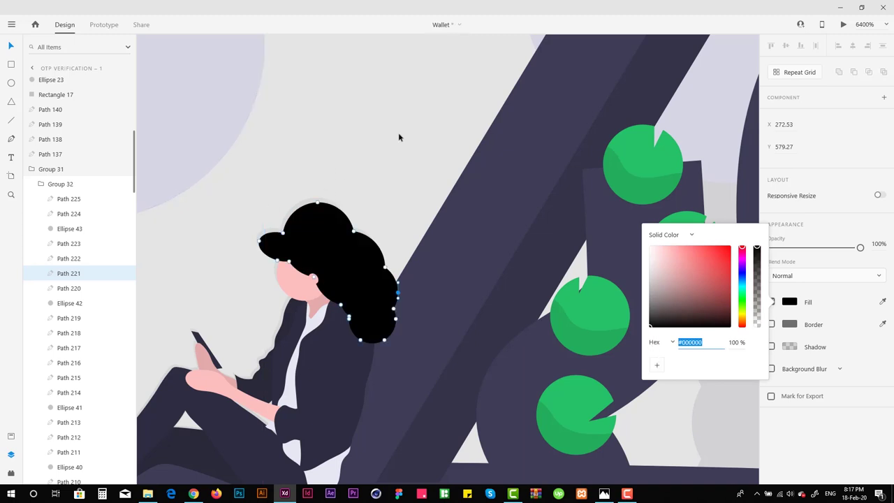
click(389, 145)
Try filling the front face of the percent sign with green and a darker green shade, and undo the fill changes
scroll(440, 238, down, 4)
click(467, 189)
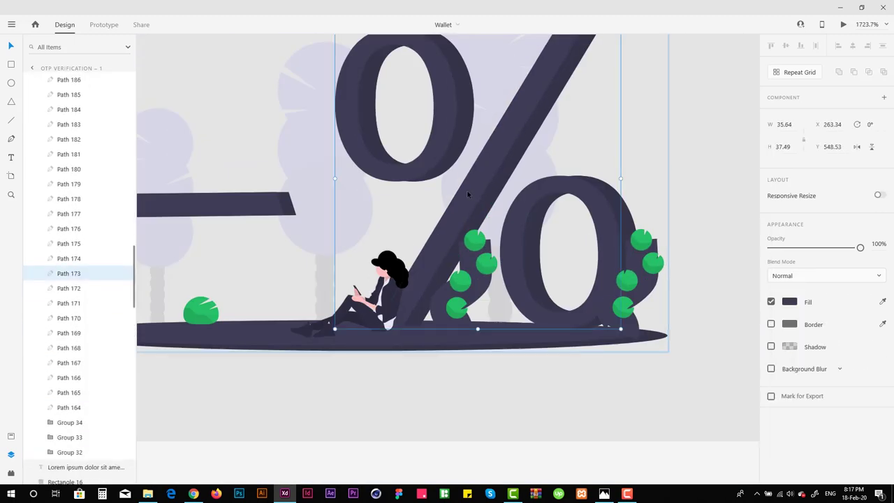
click(479, 239)
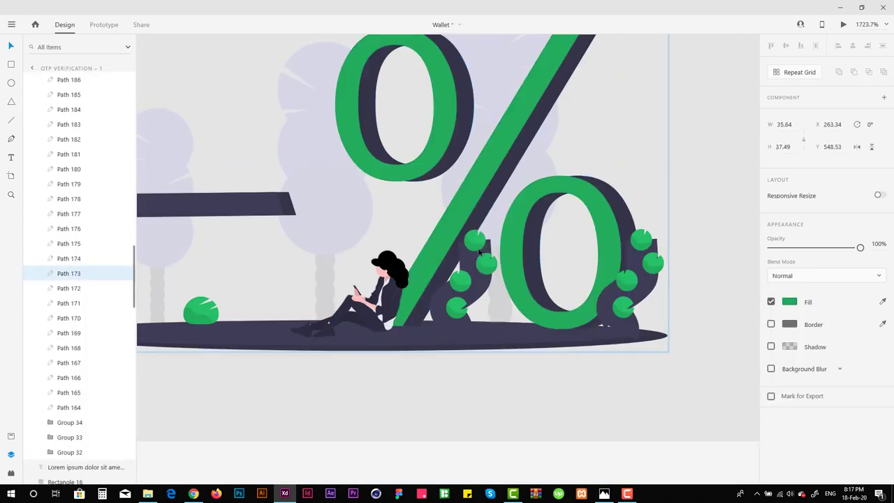
click(789, 302)
drag(712, 301, 669, 322)
key(ctrl+z)
key(ctrl+z)
key(ctrl+z)
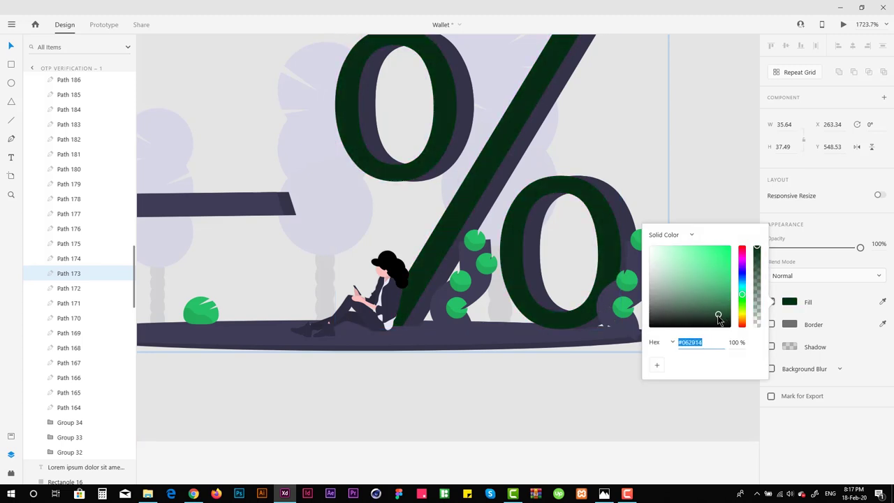
Fill the foliage of the leftmost background tree with green sampled from the nearby plant's balls
scroll(540, 299, down, 3)
scroll(540, 298, down, 3)
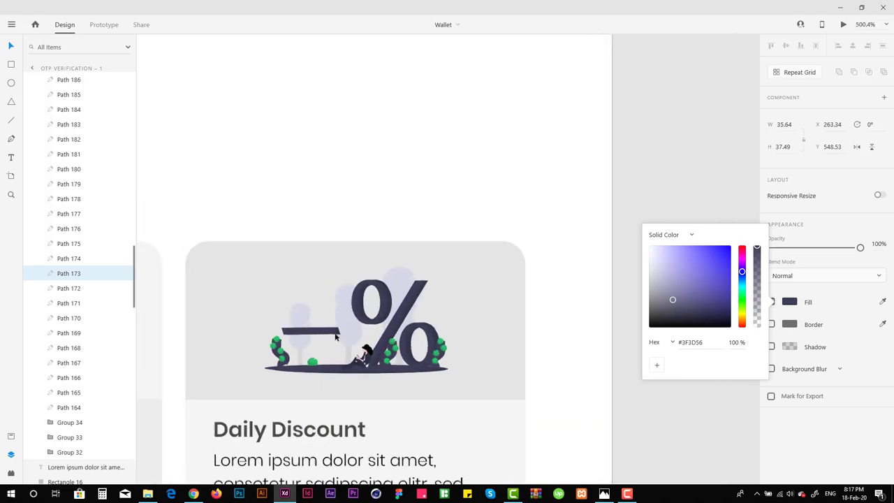
scroll(234, 293, up, 5)
click(234, 293)
double_click(234, 293)
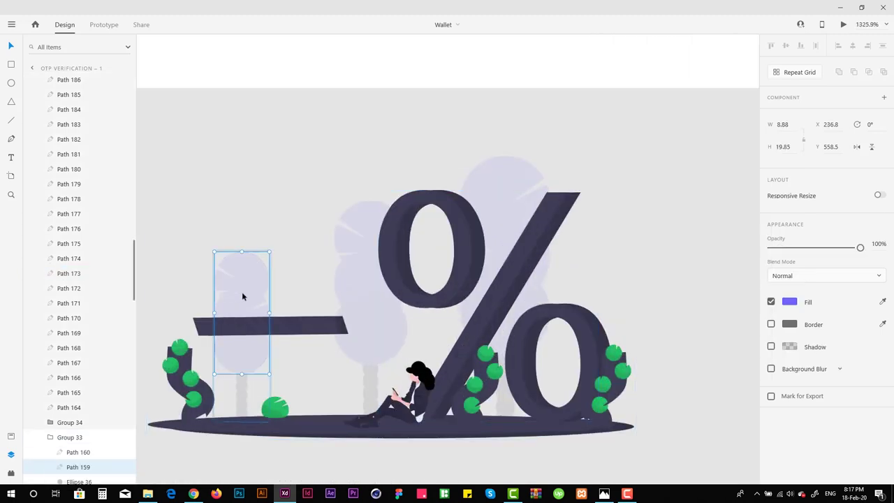
click(882, 302)
click(173, 359)
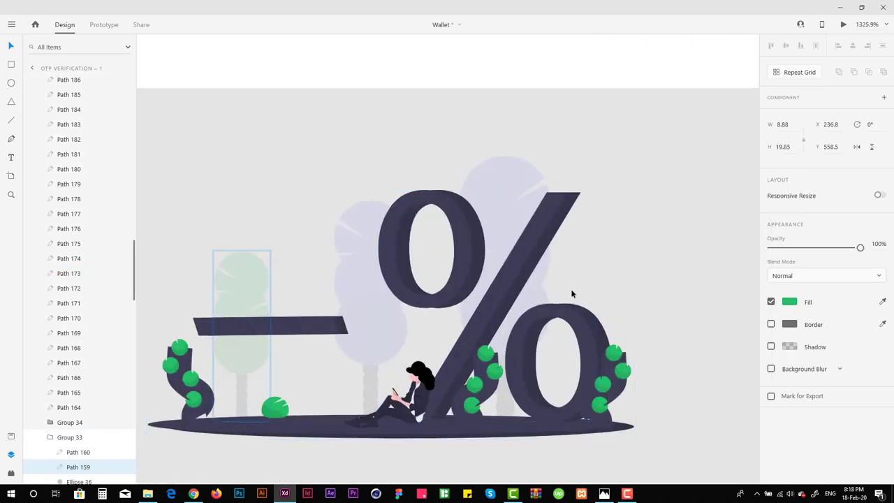
Try filling the foliage of the middle background tree with pale green sampled from the leftmost tree
click(365, 314)
double_click(359, 277)
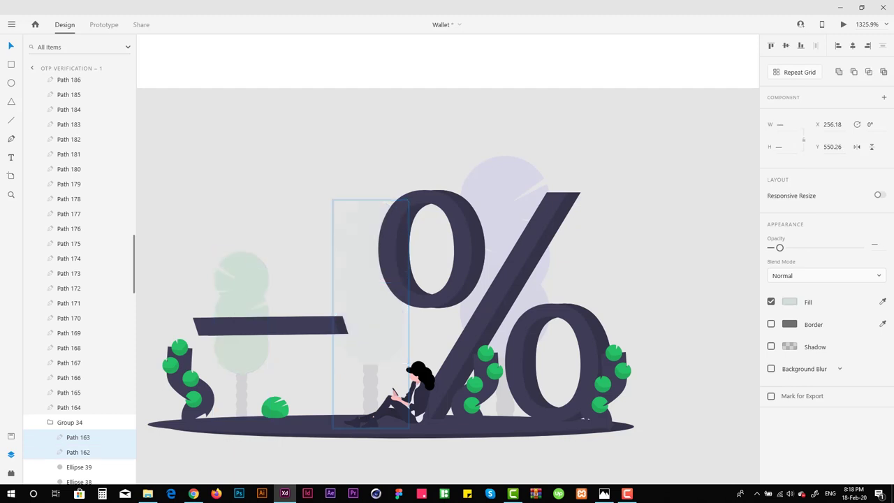
key(Escape)
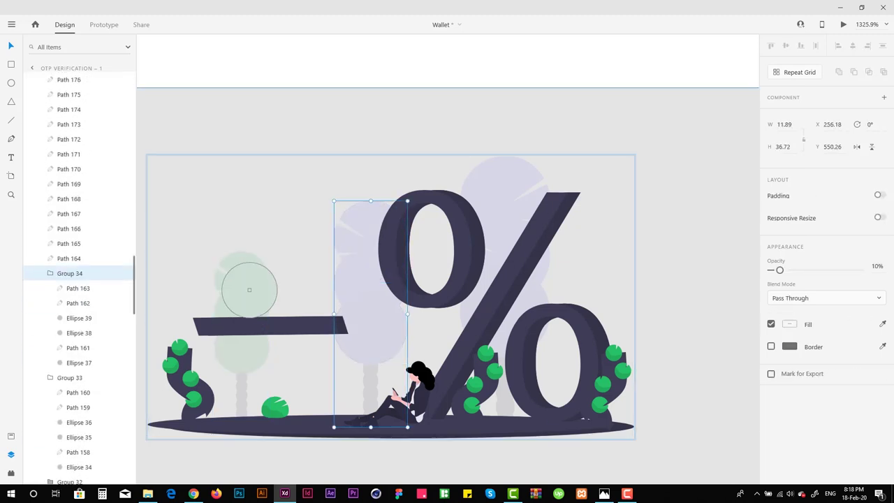
double_click(366, 277)
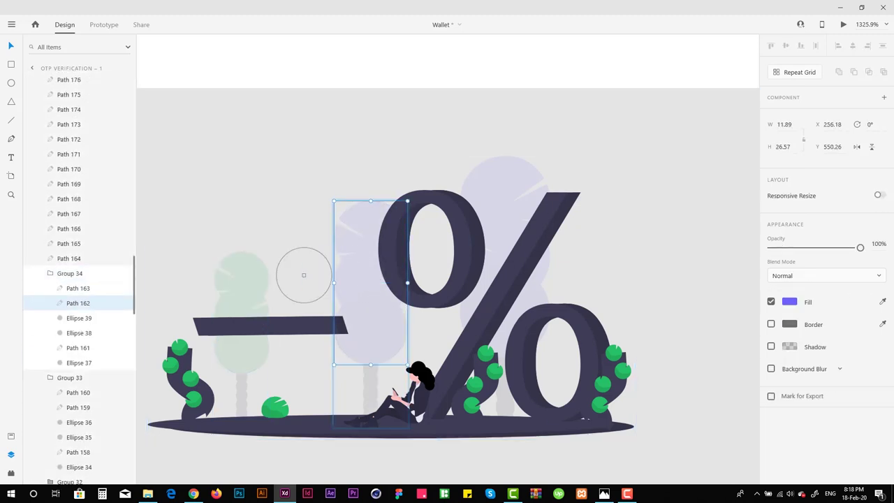
Fill the whole middle background tree group with the leftmost tree's pale green and raise its opacity to about 32%
click(78, 318)
click(74, 347)
click(71, 333)
click(71, 322)
click(76, 273)
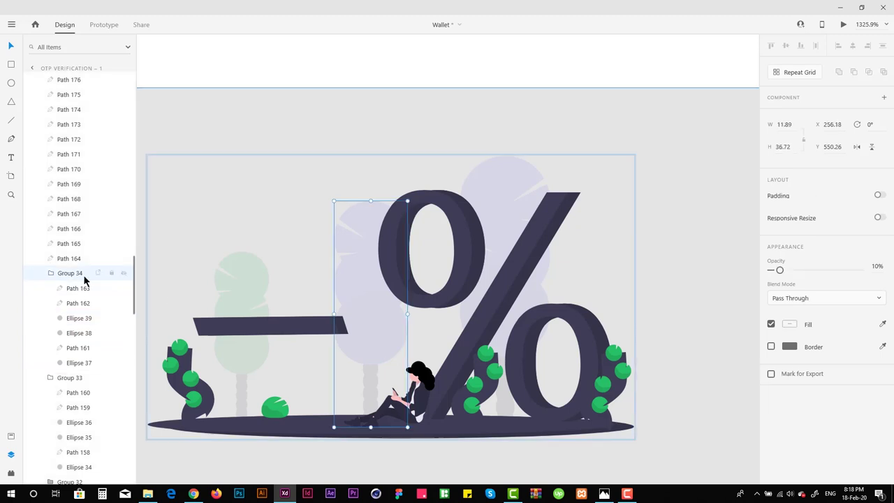
drag(782, 276, 801, 277)
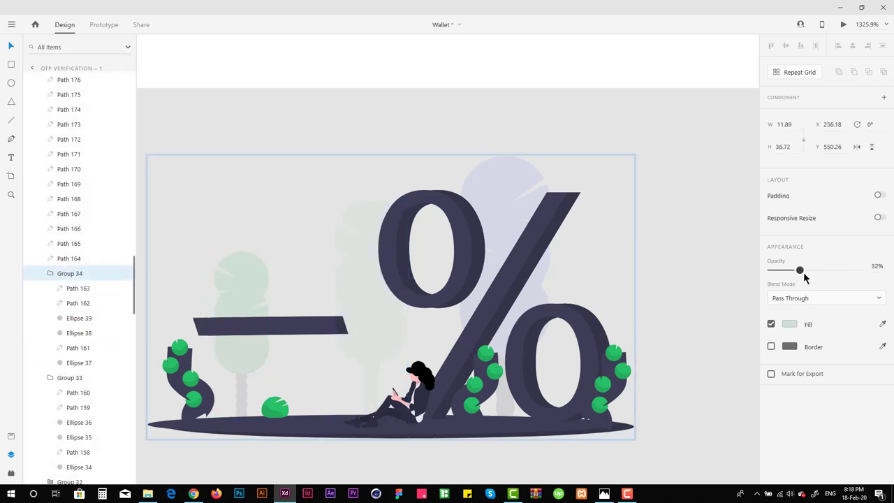
Fill all parts of the tall background tree behind the percent sign with the same pale green and set the group's opacity to 56%
click(501, 189)
click(49, 273)
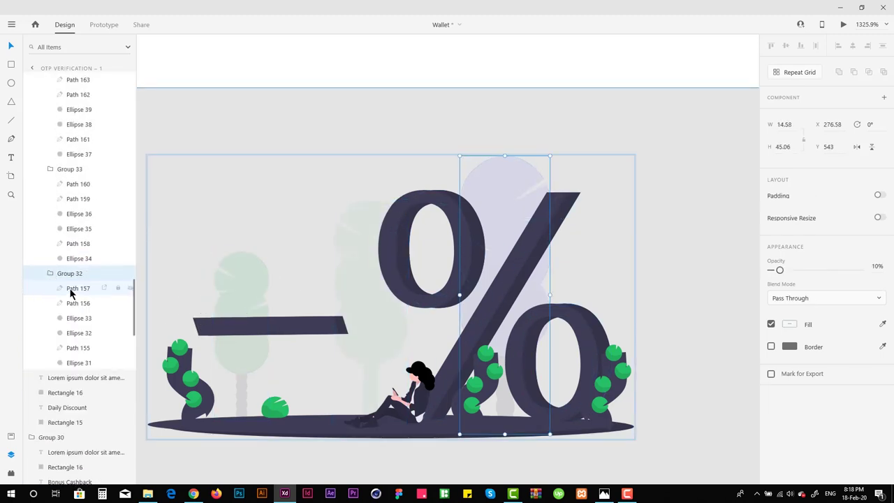
click(70, 289)
shift+click(73, 363)
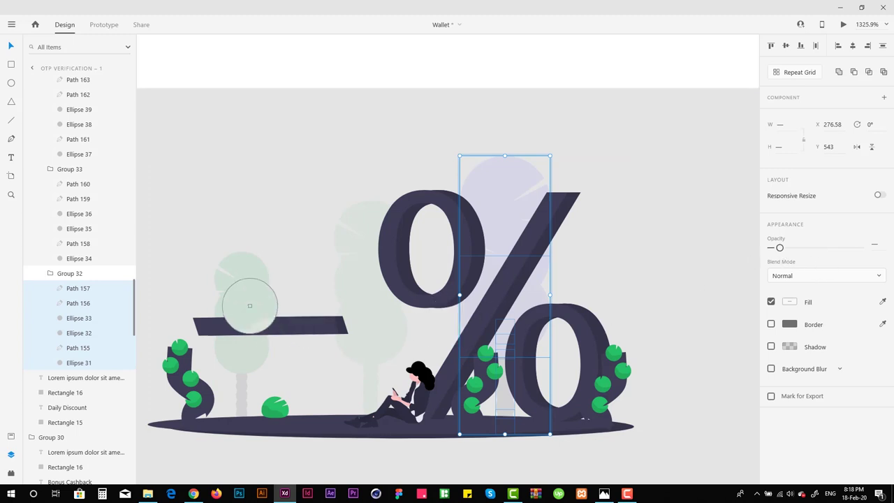
drag(779, 248, 807, 249)
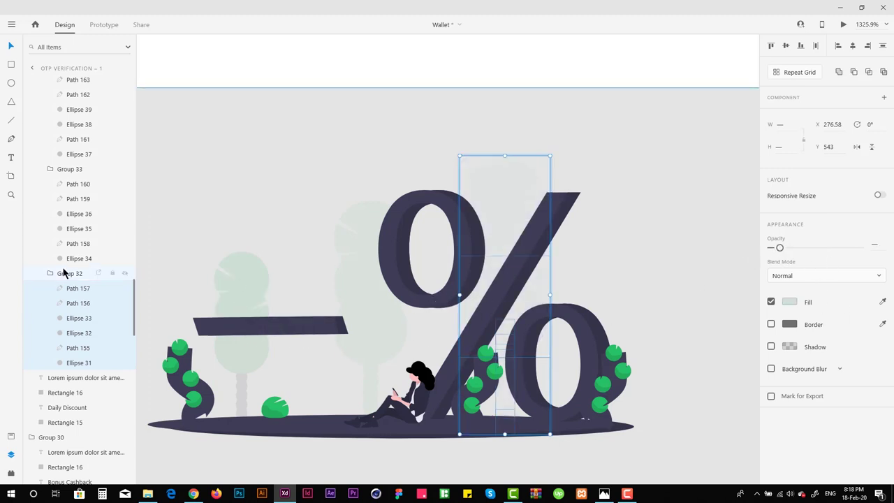
click(35, 273)
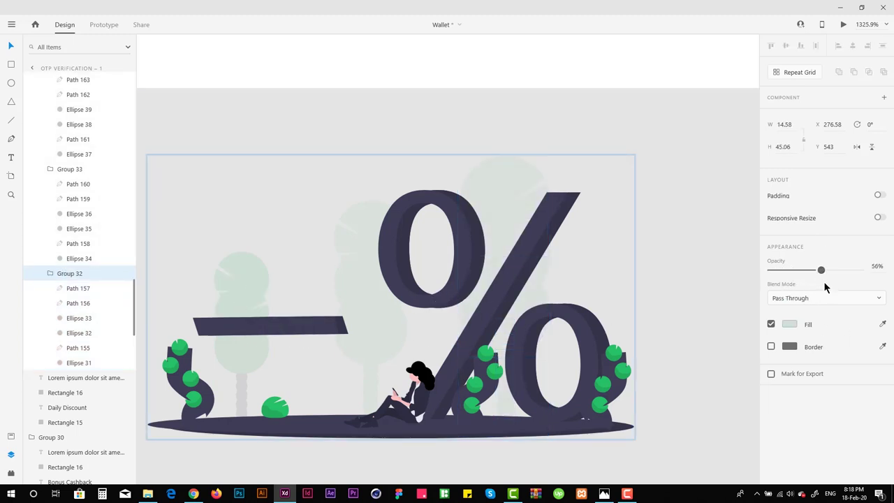
Group the discount illustration's artwork inside the Daily Discount card
scroll(343, 217, down, 3)
click(290, 259)
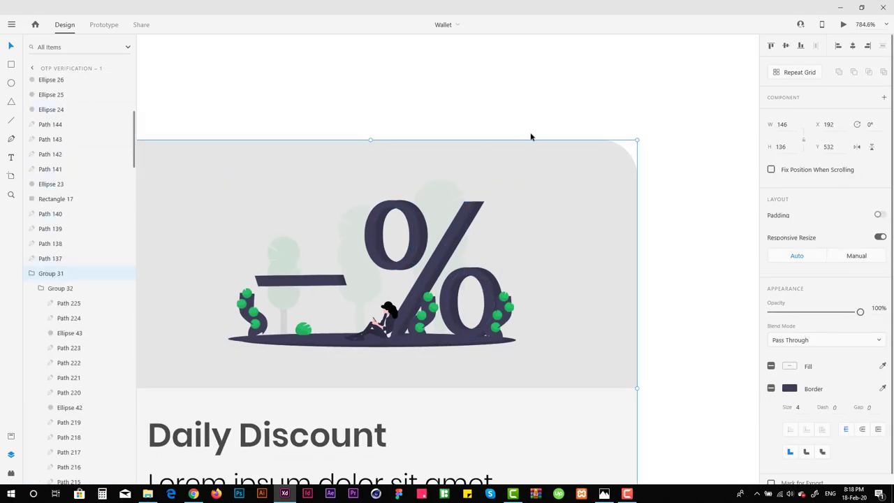
double_click(425, 219)
key(ctrl+g)
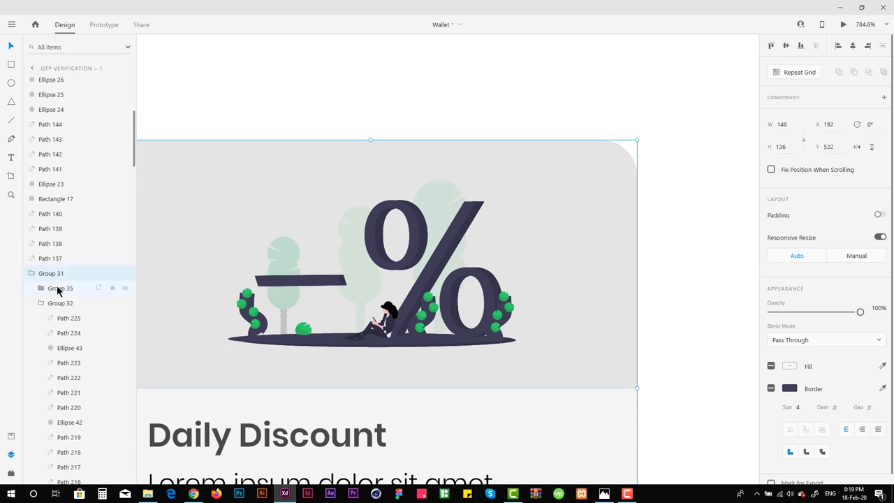
Enlarge the grouped discount illustration proportionally around its centre to better fill the card's upper area
key(alt)
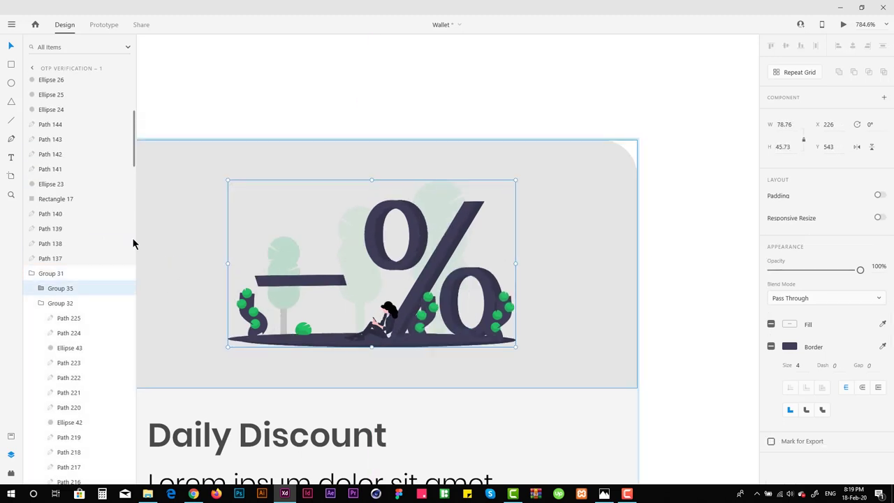
key(ctrl+z)
click(62, 287)
drag(515, 180, 557, 159)
scroll(594, 86, down, 5)
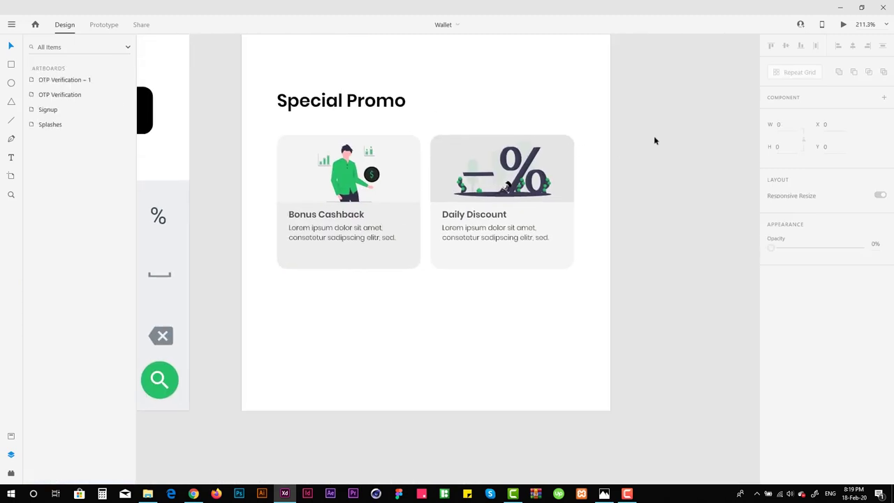
Change the fill of the Daily Discount card's upper background to the light grey of its lower part
click(660, 140)
scroll(511, 176, up, 3)
double_click(403, 160)
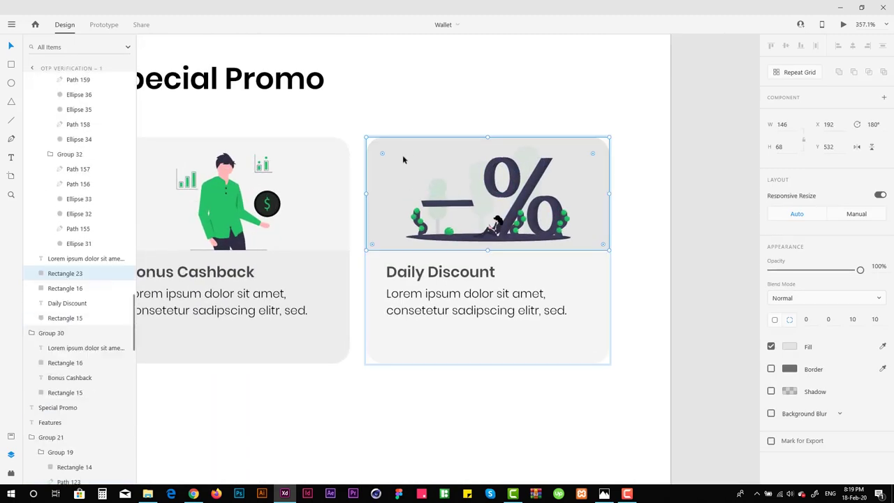
key(Delete)
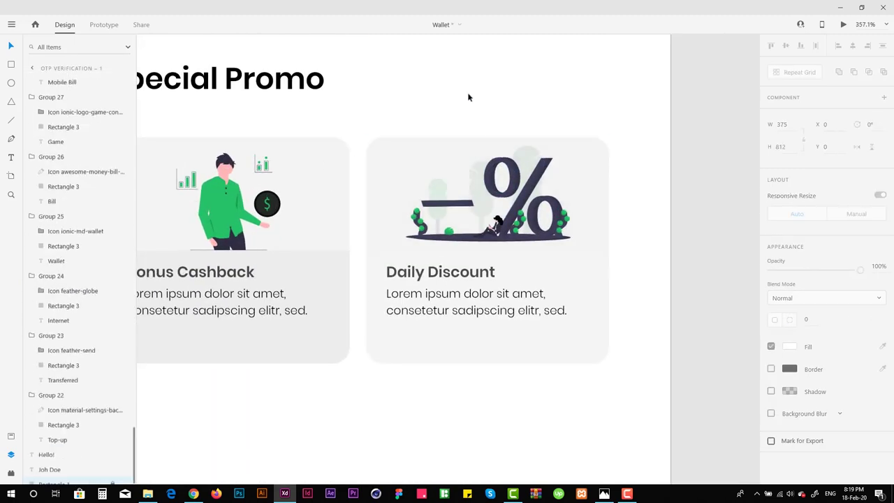
Select the lower background rectangle of the Daily Discount card
double_click(392, 351)
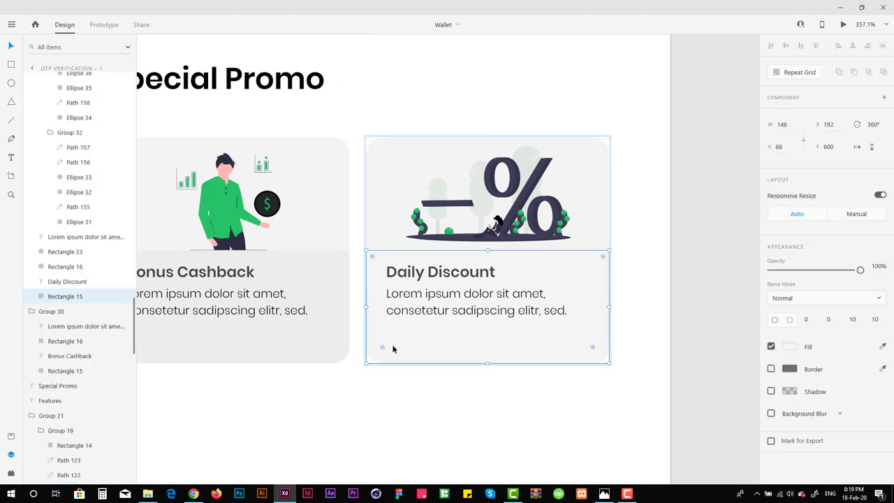
Examine the finished Special Promo cards and the empty area below them on the home artboard
click(474, 402)
scroll(473, 402, down, 5)
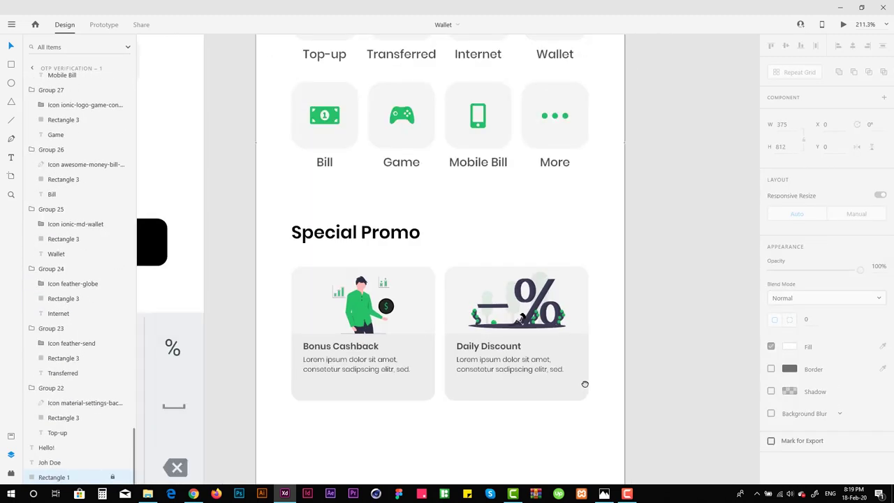
scroll(581, 323, up, 3)
click(387, 336)
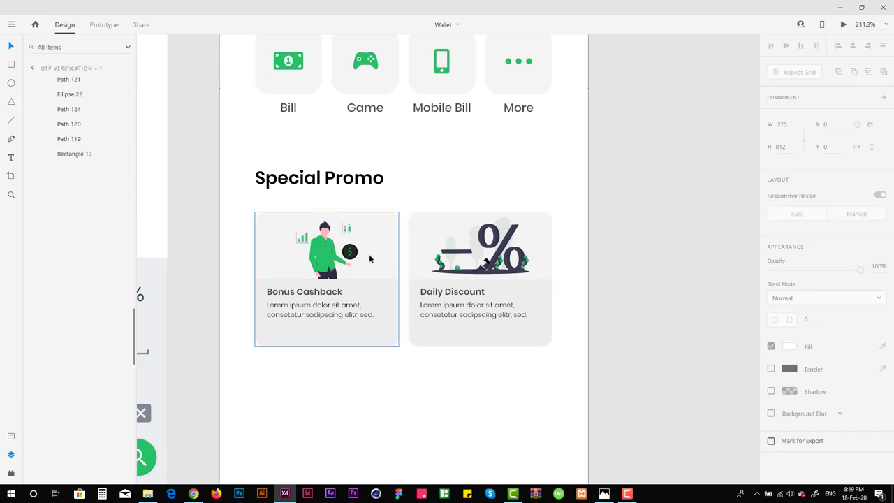
scroll(377, 293, down, 2)
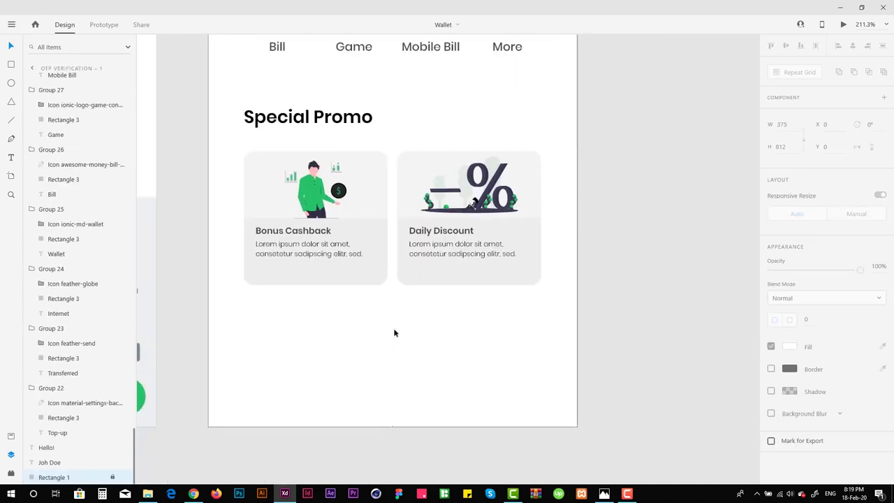
scroll(401, 321, up, 1)
scroll(375, 395, up, 1)
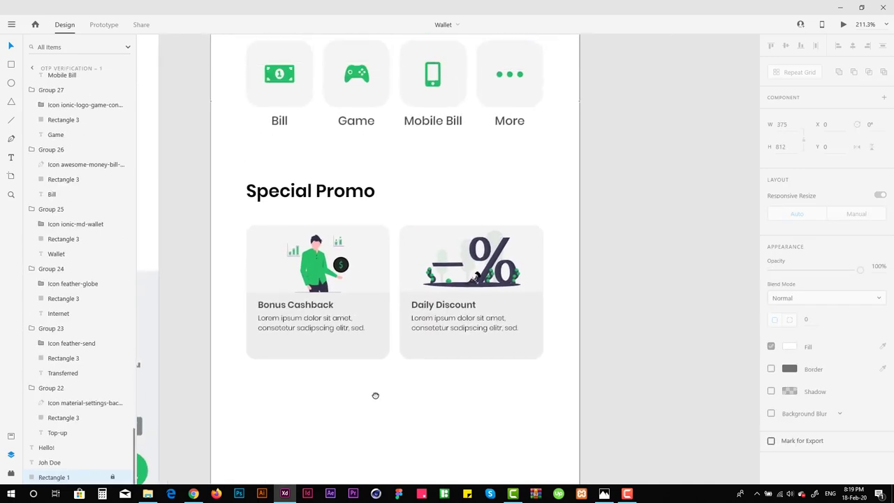
scroll(379, 361, down, 1)
key(Escape)
Draw a 375-wide rectangle across the foot of the home artboard, 75 high and aligned to the artboard's lower edge
key(r)
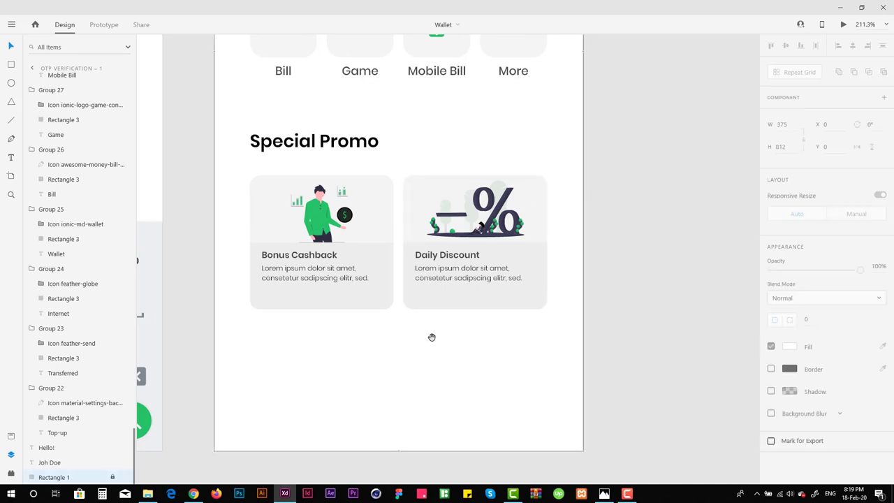
scroll(426, 356, up, 1)
scroll(426, 367, down, 1)
drag(213, 378, 581, 426)
click(801, 46)
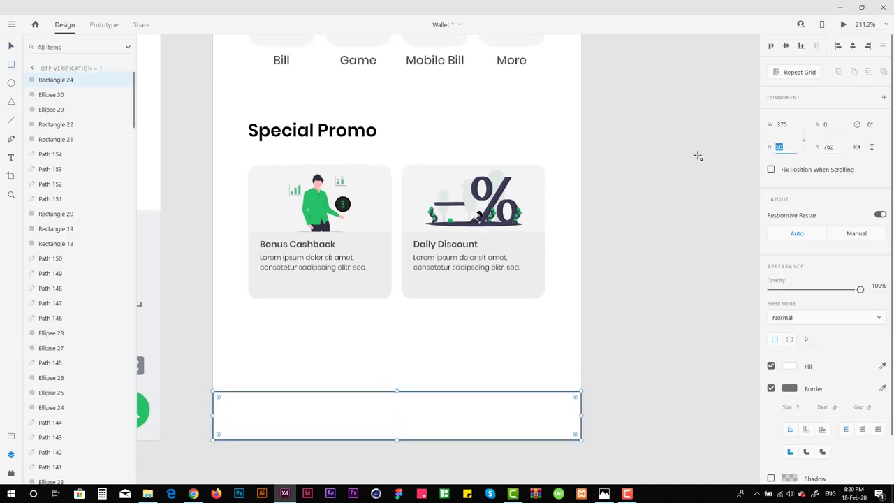
text(75)
key(Return)
click(801, 46)
scroll(649, 269, down, 1)
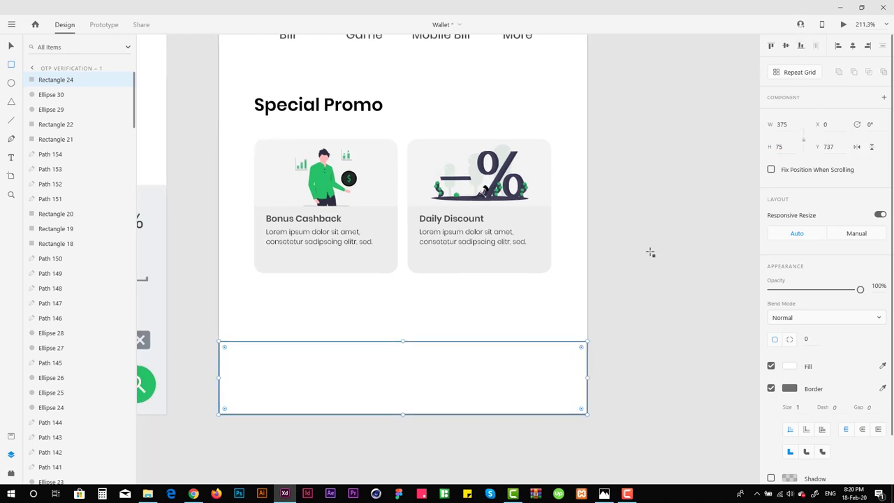
Remove the border of the new bar and give it a very light grey fill
click(771, 388)
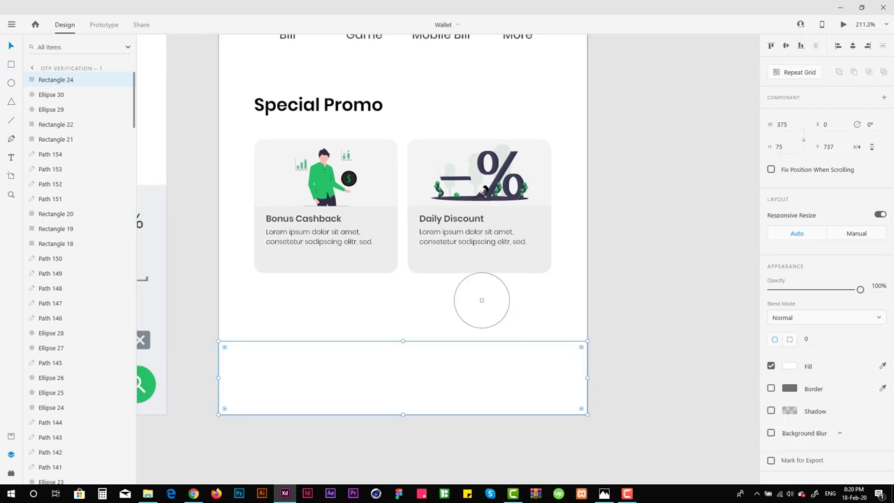
scroll(468, 249, up, 3)
scroll(468, 249, down, 5)
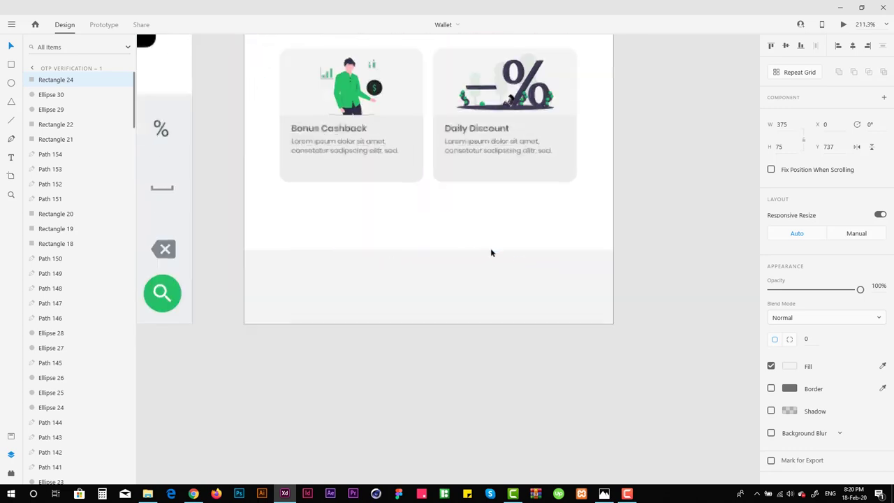
key(5)
key(3)
click(578, 259)
key(0)
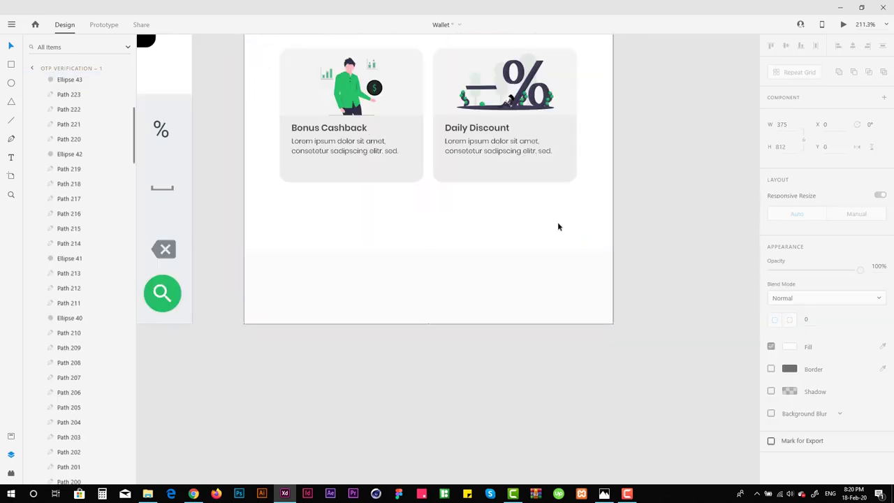
key(Escape)
Search the Icons 4 Design plugin for "scan", insert the ios-qr-scanner icon and place it just above the bar
scroll(530, 315, up, 2)
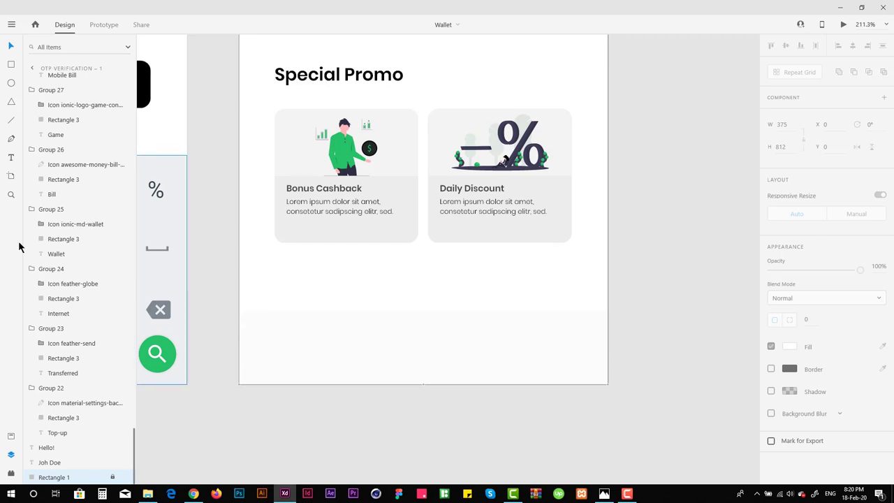
click(11, 475)
click(63, 224)
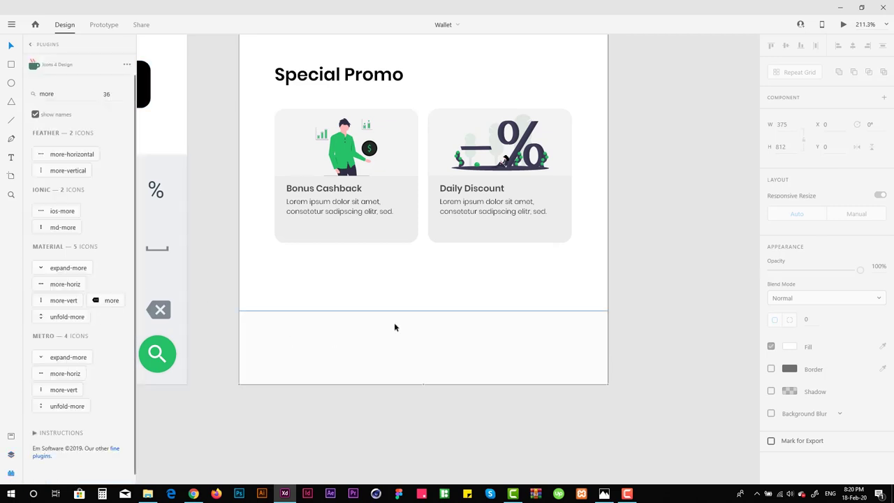
drag(406, 289, 411, 275)
click(80, 96)
text(scan)
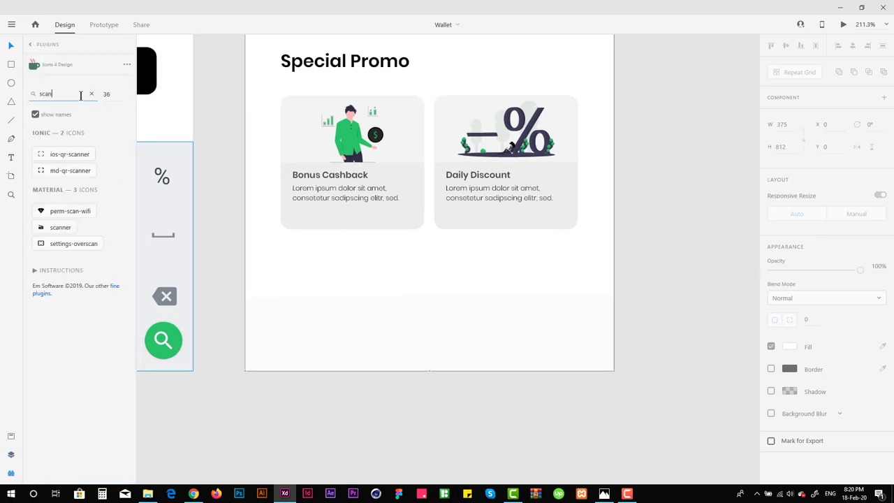
click(67, 155)
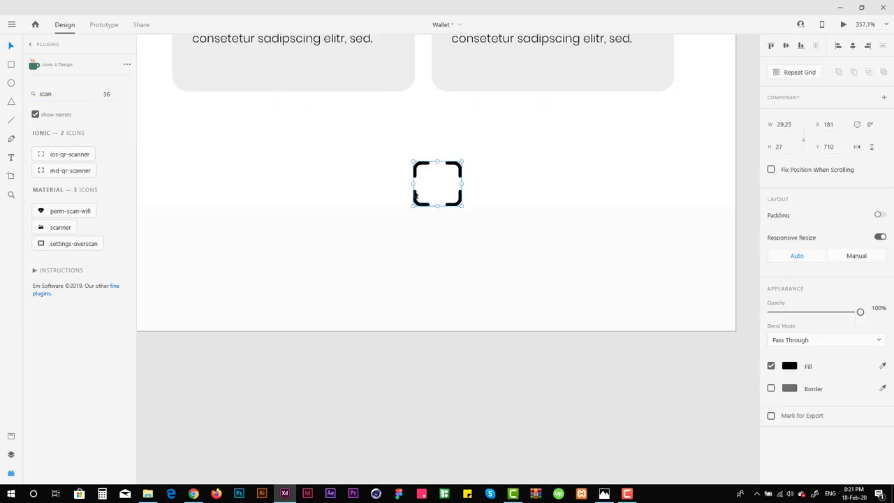
key(shift+Up)
scroll(294, 201, down, 5)
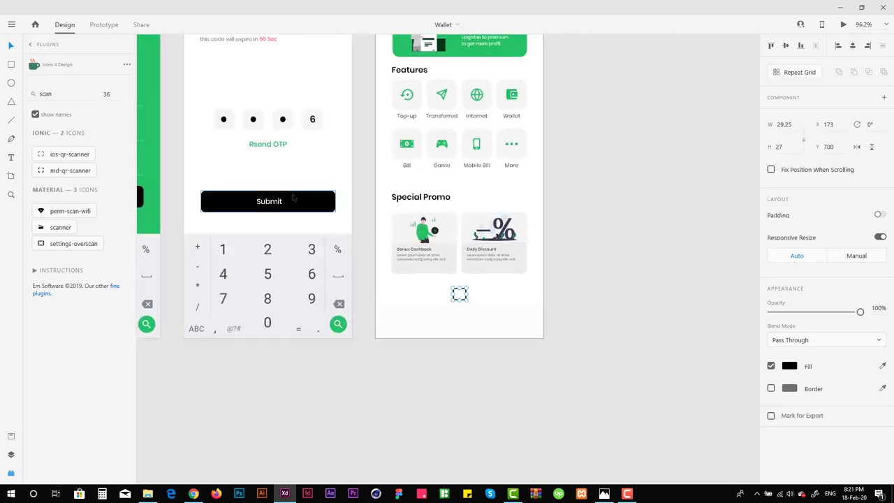
Search the plugin for "person" and insert the Material person icon beside the scan icon
key(ctrl+3)
double_click(63, 92)
text(profil)
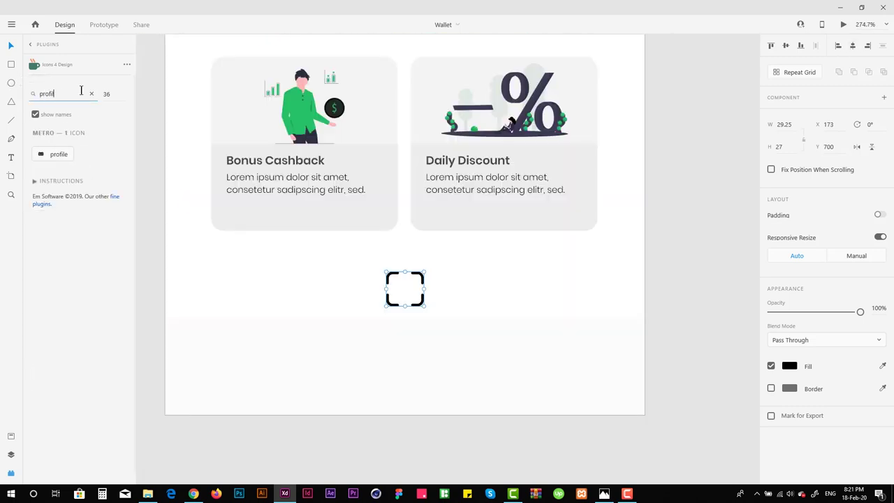
key(BackSpace)
key(BackSpace)
key(BackSpace)
key(BackSpace)
key(BackSpace)
text(erson)
click(64, 210)
scroll(401, 264, up, 2)
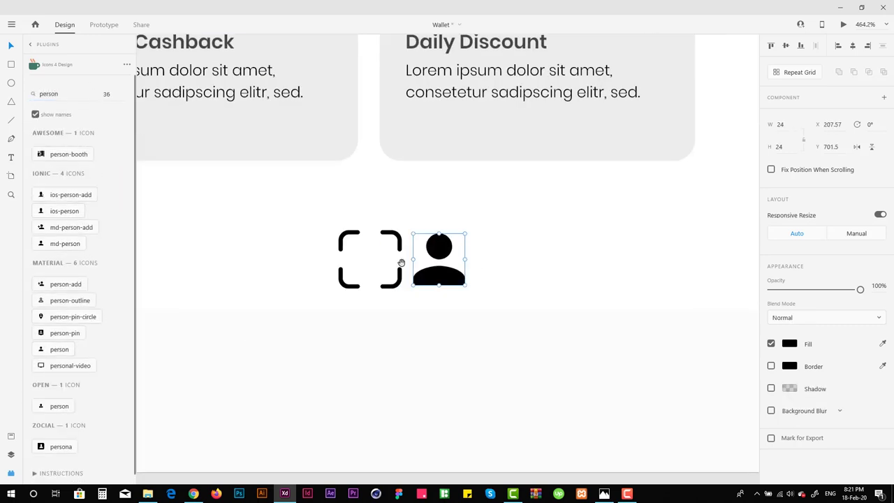
Scale the scan and person icons proportionally to a width of 25
click(370, 259)
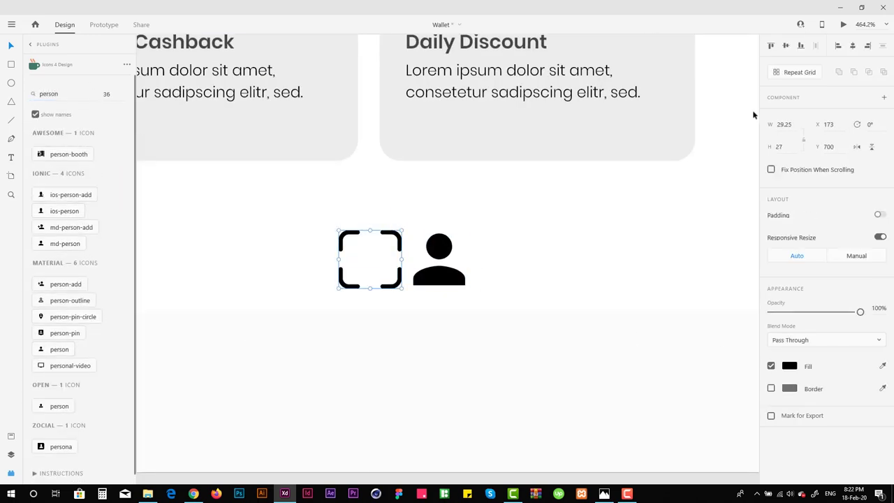
text(23)
key(Return)
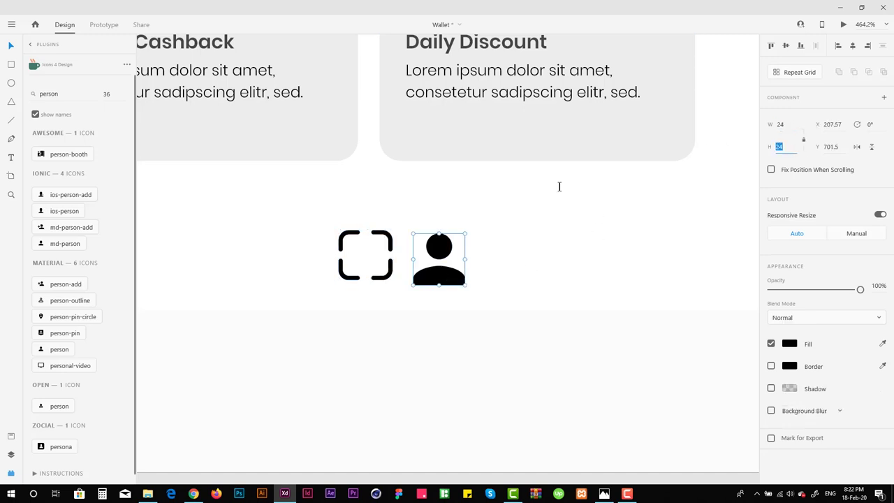
Draw a small black circle beside the scan icon and repeat it into a tightly spaced 2 × 2 grid
click(10, 83)
mouse_move(371, 233)
mouse_down()
mouse_move(353, 223)
mouse_move(275, 242)
mouse_move(348, 242)
mouse_move(297, 252)
mouse_move(304, 374)
mouse_up()
scroll(349, 244, up, 3)
key(ctrl+r)
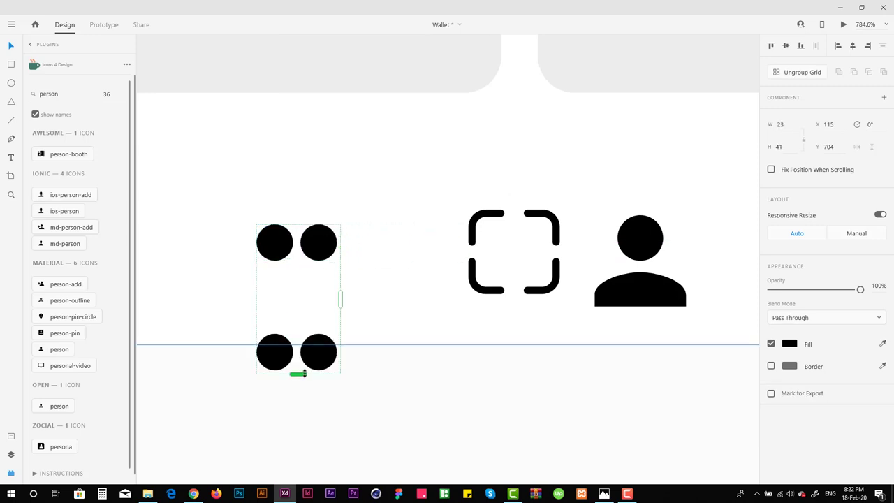
drag(285, 337, 286, 305)
scroll(303, 216, up, 2)
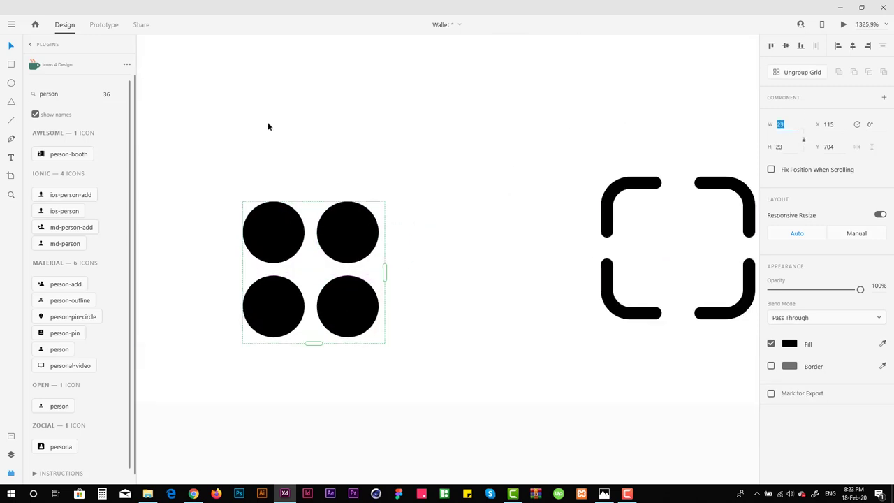
Turn the repeated dots into an ordinary 20 × 20 group and place it next to the scan icon
key(ctrl+y)
click(32, 80)
click(60, 95)
mouse_move(303, 263)
mouse_down()
mouse_move(295, 254)
mouse_move(309, 264)
mouse_up()
key(Escape)
scroll(329, 234, down, 1)
drag(330, 234, 324, 252)
right_click(42, 79)
click(63, 97)
drag(322, 250, 376, 258)
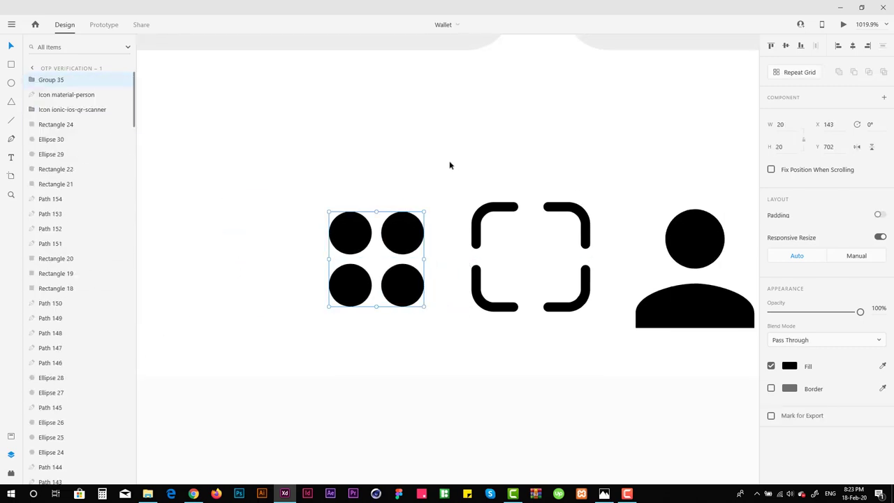
Draw a borderless 40 × 40 circle centred behind the four dots and fill it with the app's green
scroll(446, 210, right, 3)
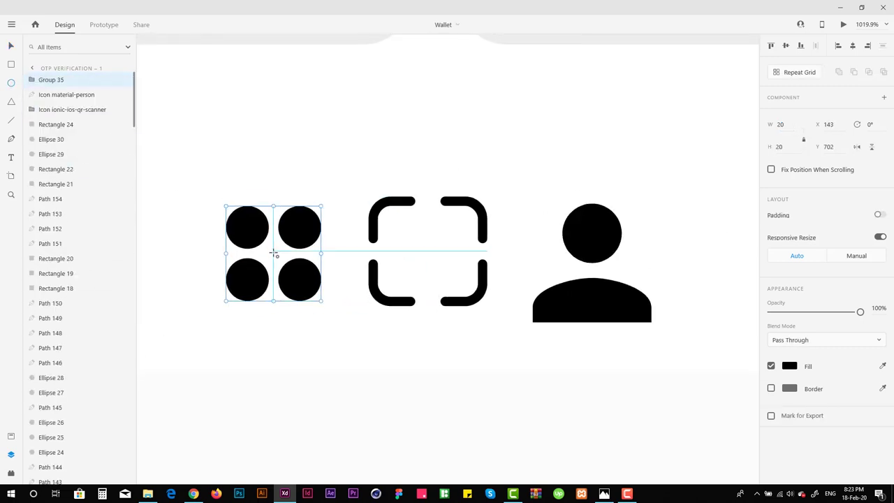
drag(274, 252, 186, 189)
scroll(469, 205, down, 6)
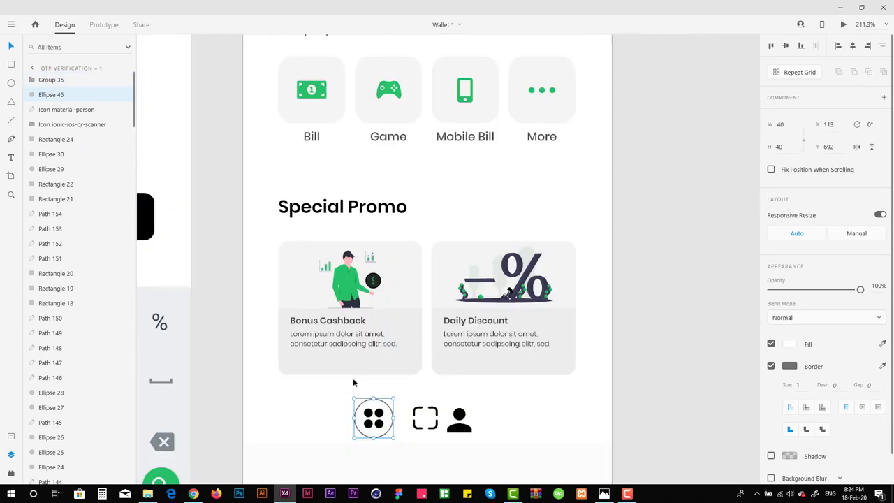
click(349, 279)
scroll(353, 280, down, 2)
scroll(367, 293, up, 5)
click(771, 366)
Recolour the four dots white and cut them together with the green circle from the artboard
click(404, 290)
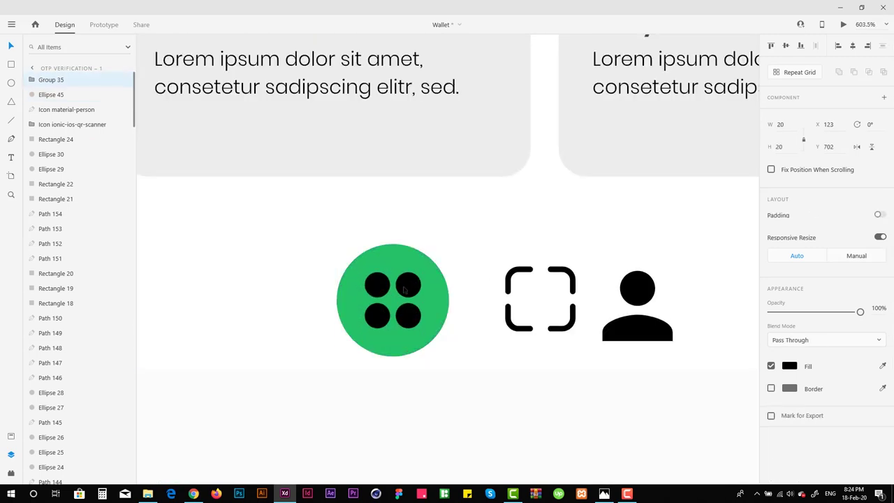
click(495, 300)
scroll(495, 300, down, 1)
scroll(495, 300, right, 2)
drag(409, 214, 287, 333)
drag(335, 255, 490, 255)
key(Delete)
Move the scan icon 60 px to the left, to X 113
click(508, 292)
key(shift+Left)
key(shift+Left)
key(shift+Left)
key(shift+Left)
key(shift+Left)
key(shift+Left)
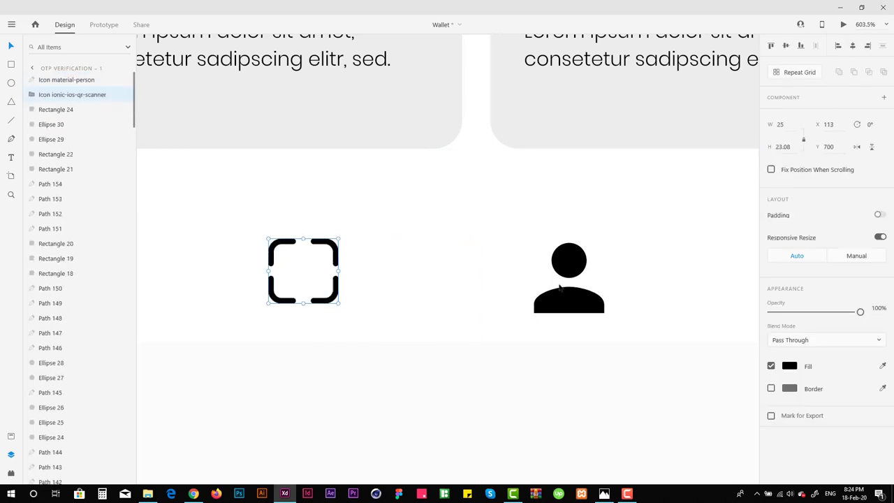
Move the person icon 50 px to the right
click(586, 303)
key(shift+Right)
key(shift+Right)
key(shift+Right)
key(shift+Right)
key(shift+Right)
Paste the green dots button between the two icons and centre it on the bar's upper edge
key(ctrl+v)
scroll(530, 234, up, 2)
drag(509, 219, 523, 294)
Reduce the bar's height to 65 at the artboard's lower edge and recentre the green button on its upper edge
scroll(522, 294, down, 8)
click(503, 308)
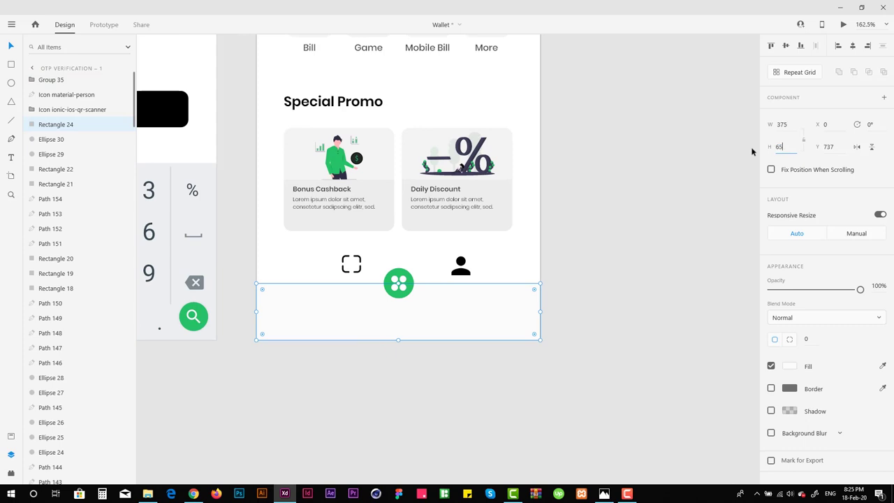
scroll(404, 334, up, 4)
click(378, 224)
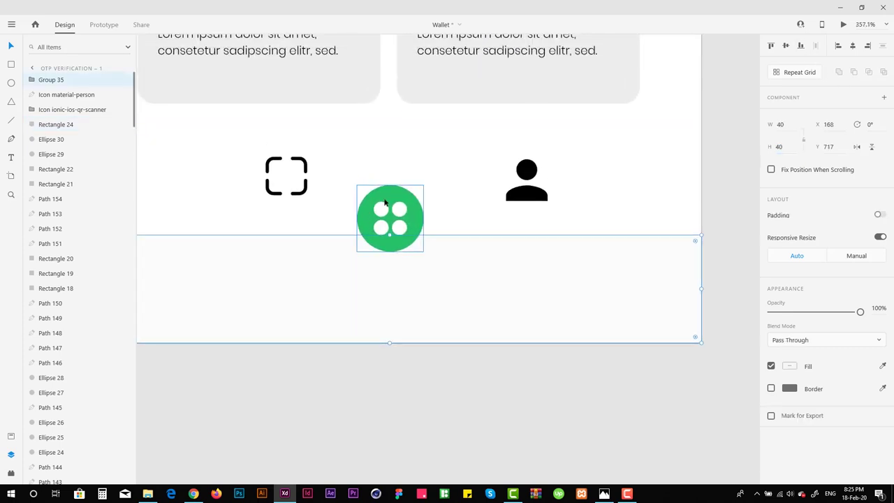
drag(379, 224, 379, 240)
Duplicate the bar as a darker grey helper rectangle 187.5 wide covering its left half
drag(247, 136, 311, 209)
scroll(475, 162, left, 5)
click(354, 315)
scroll(346, 311, right, 3)
key(ctrl+d)
key(ctrl+minus)
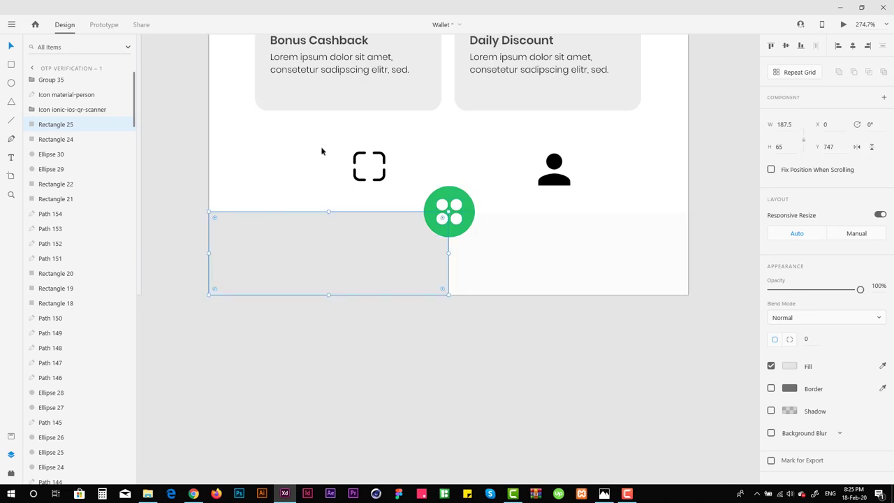
Centre the scan icon horizontally and vertically inside the grey helper rectangle
shift+click(363, 165)
drag(367, 139, 267, 208)
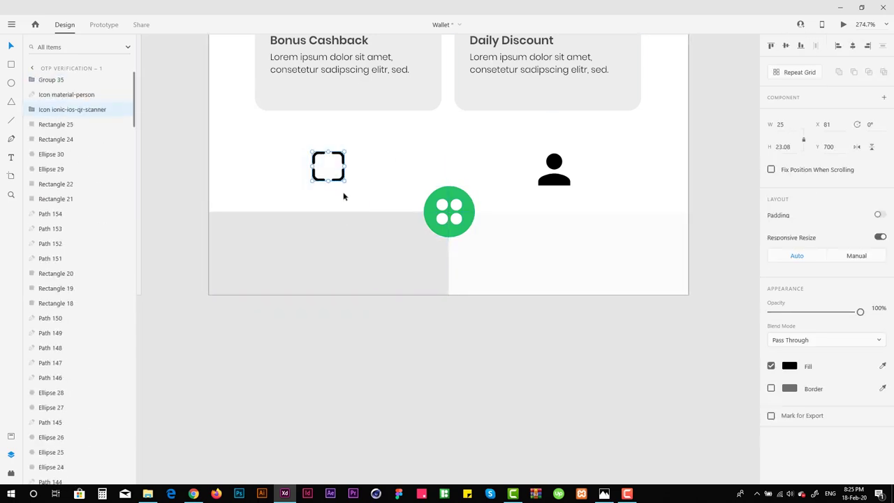
shift+click(353, 241)
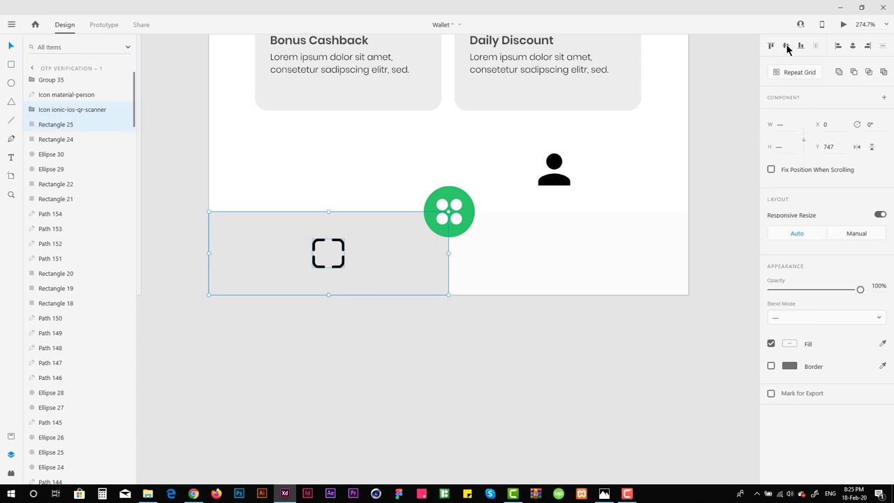
Shift the helper rectangle to the bar's right half, centre the person icon in it and lower both onto the bar
shift+click(338, 239)
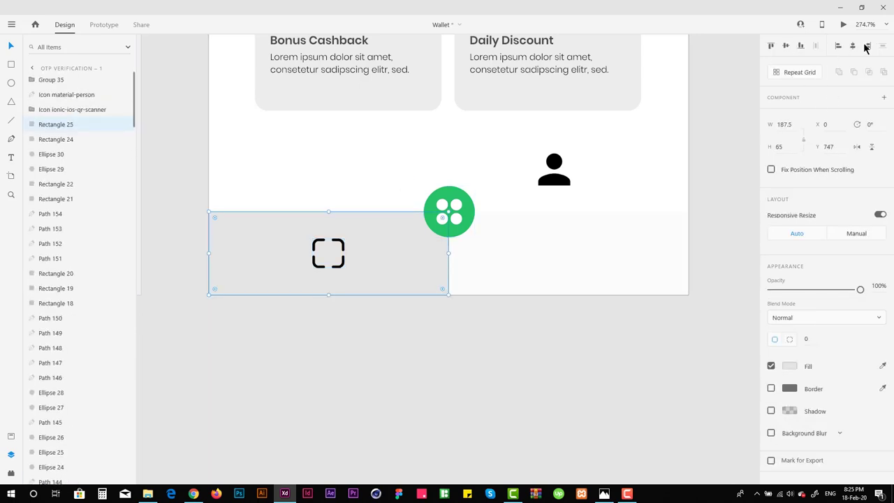
click(868, 45)
click(786, 46)
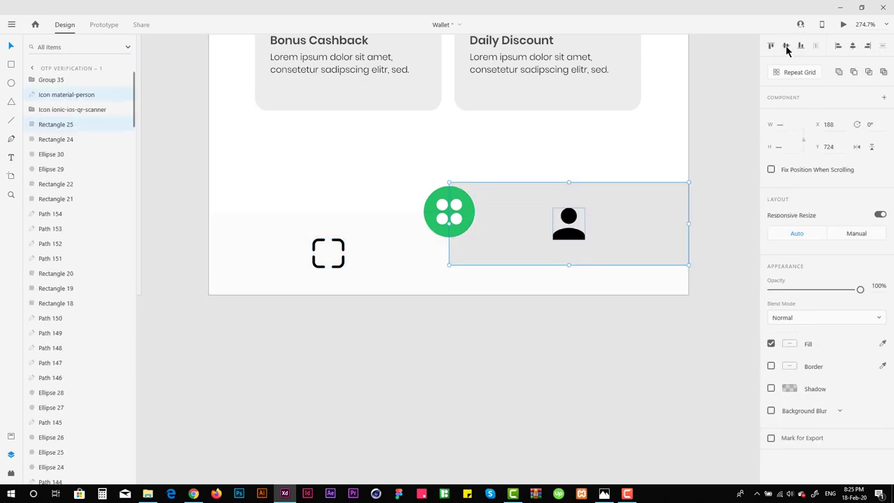
drag(624, 215, 624, 245)
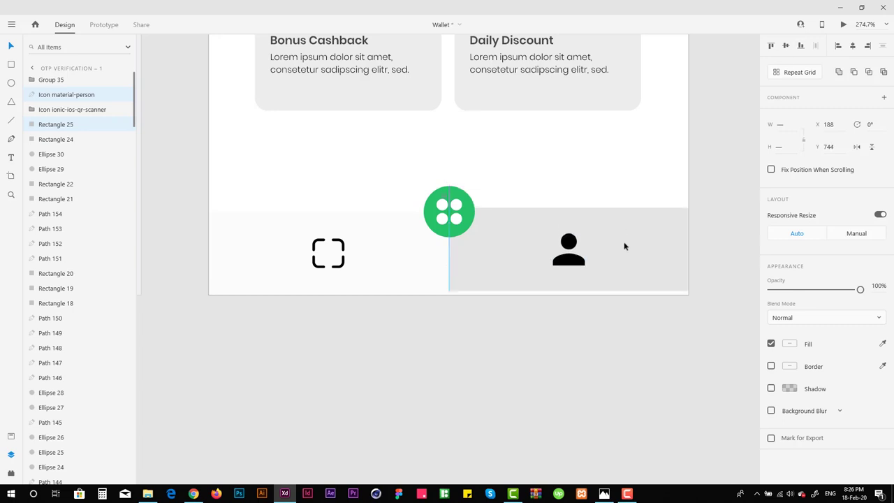
click(575, 375)
Delete the grey helper rectangle behind the person icon
click(619, 228)
key(Delete)
scroll(475, 393, up, 1)
scroll(477, 335, down, 5)
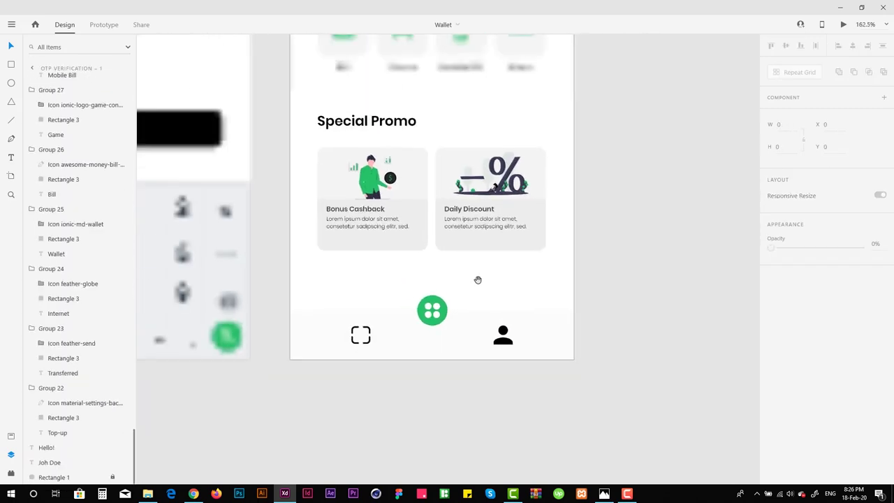
Respace the home screen vertically by shifting the Special Promo section, the Features section and the content above them
drag(522, 293, 339, 159)
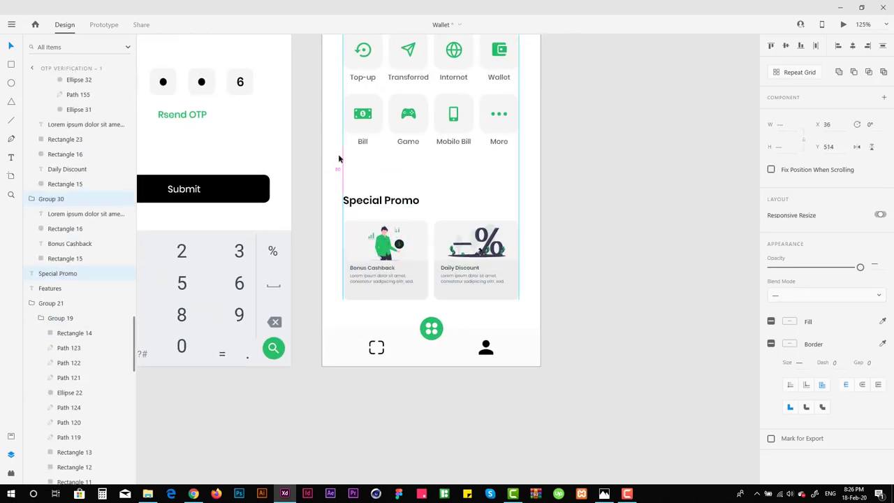
scroll(506, 252, up, 3)
drag(504, 252, 333, 105)
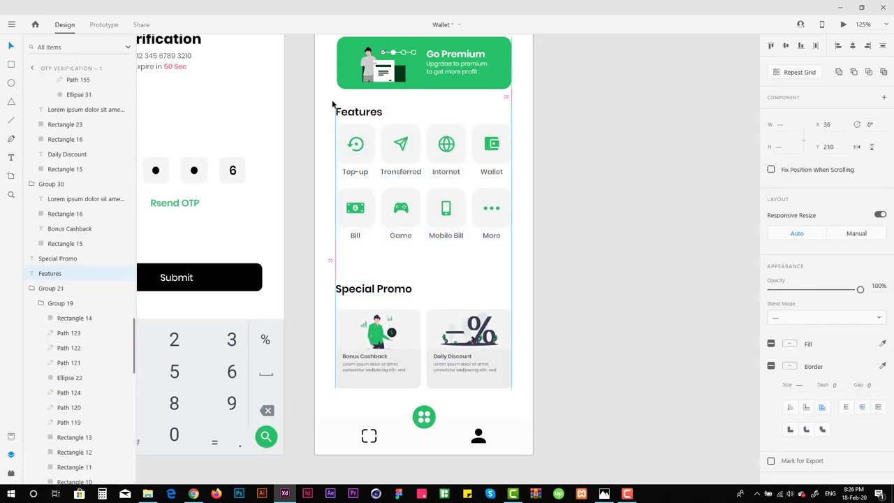
scroll(453, 253, up, 5)
drag(468, 250, 305, 187)
drag(345, 164, 345, 168)
drag(443, 255, 310, 184)
scroll(595, 158, down, 4)
key(Escape)
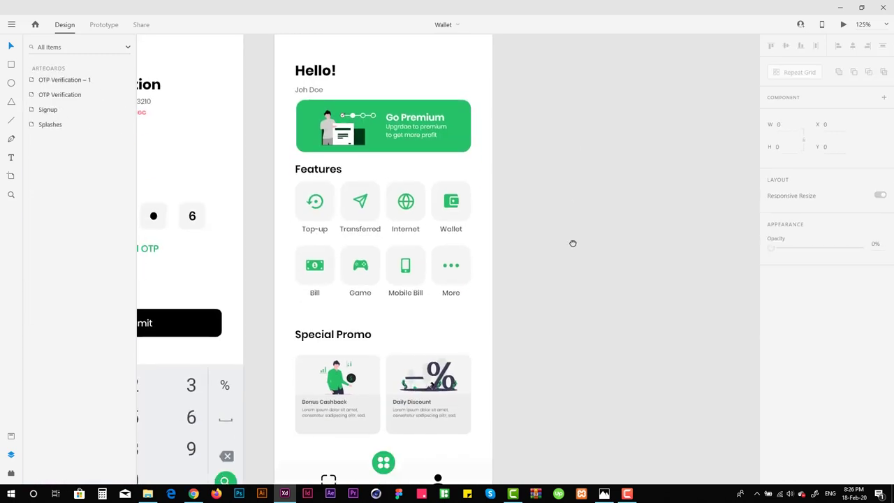
Switch to Photos and compare the home screen layout with the reference wallet design, particularly its header and navigation bar
scroll(566, 266, down, 3)
click(604, 493)
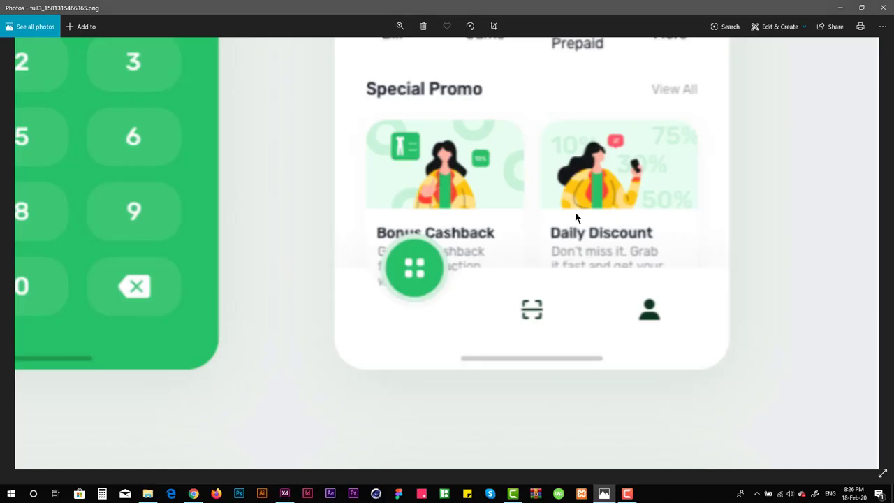
scroll(573, 211, down, 3)
scroll(512, 326, up, 2)
scroll(535, 442, down, 1)
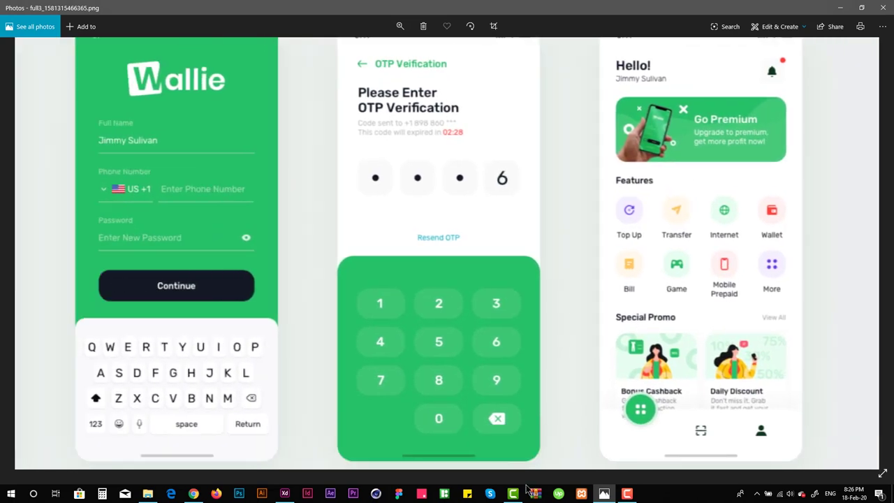
scroll(635, 293, up, 1)
click(514, 494)
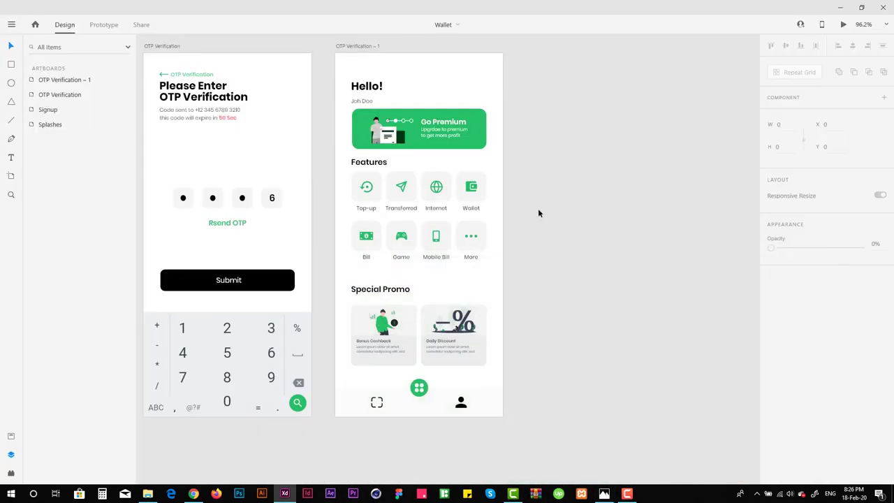
Search the Icons 4 Design plugin for "bell" and insert the Awesome bell icon on the home screen
scroll(541, 224, up, 8)
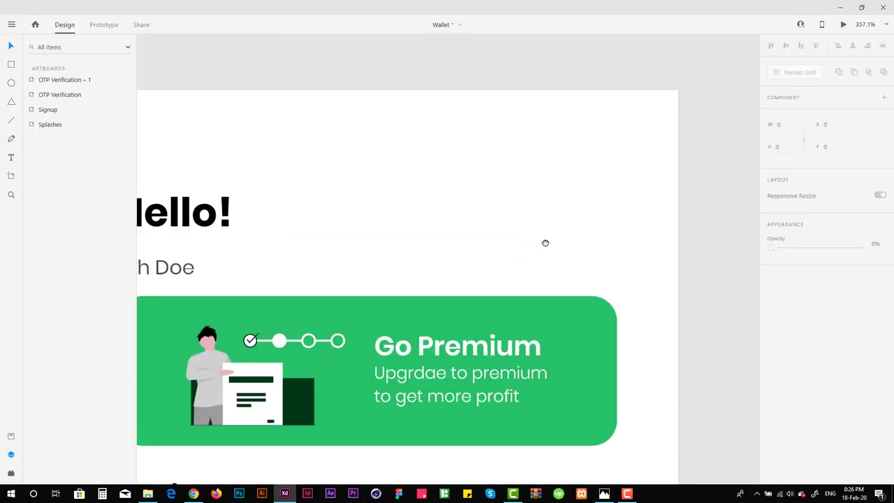
drag(546, 242, 627, 264)
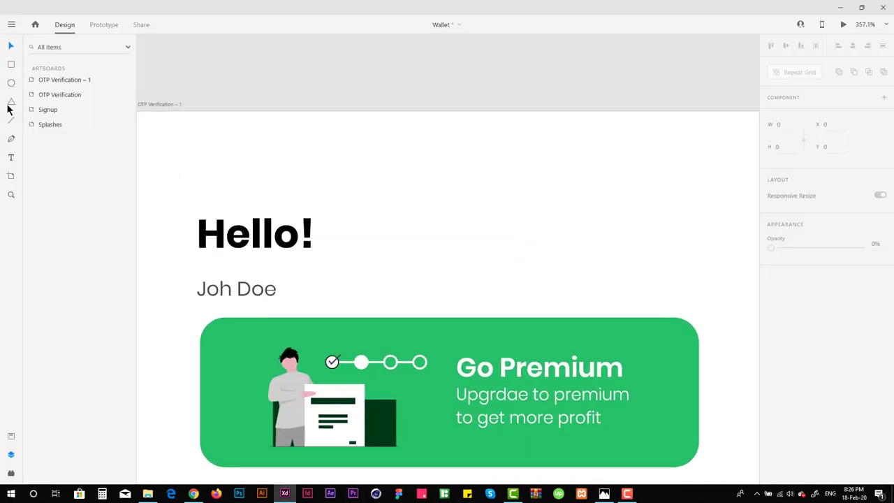
double_click(64, 93)
text(bel)
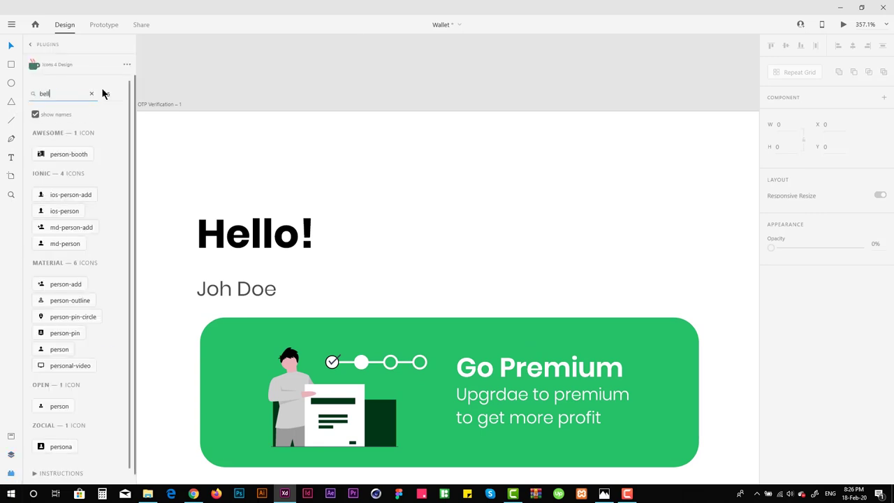
text(l)
click(107, 154)
Set the bell icon's height to 25 and place it level with Hello!, flush with the last layout column's right edge
scroll(558, 221, down, 6)
key(ctrl+3)
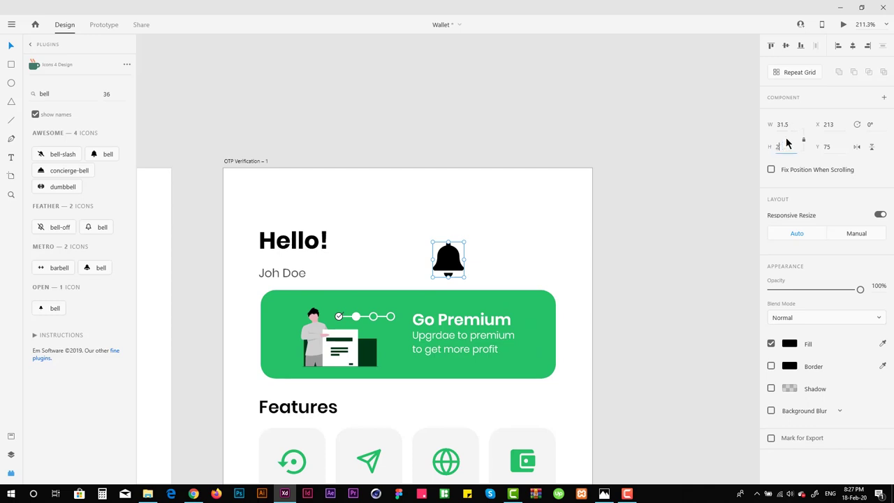
key(ctrl+shift+')
scroll(694, 120, up, 4)
scroll(694, 120, right, 3)
drag(399, 283, 623, 246)
scroll(497, 224, down, 4)
scroll(489, 186, up, 3)
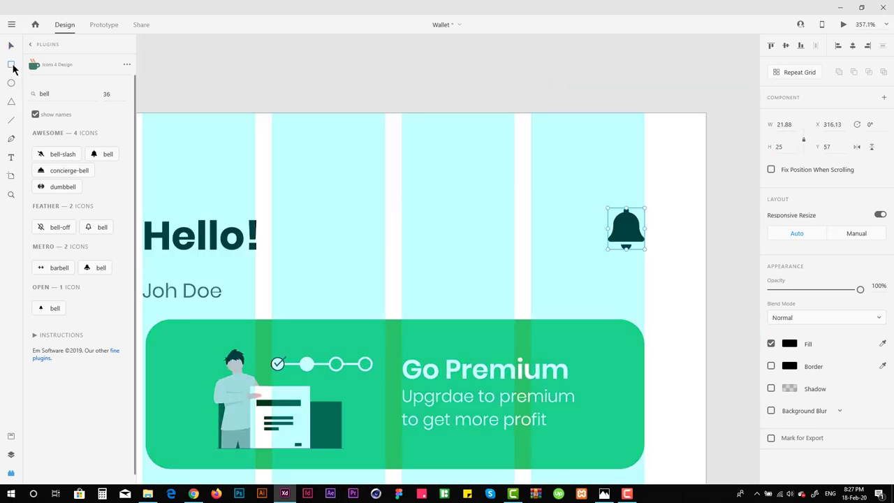
Use a temporary 303 by 64 rectangle at the artboard's top edge to lower the bell to Y 64, and delete it
mouse_move(159, 114)
mouse_down()
mouse_move(650, 205)
mouse_move(662, 219)
mouse_up()
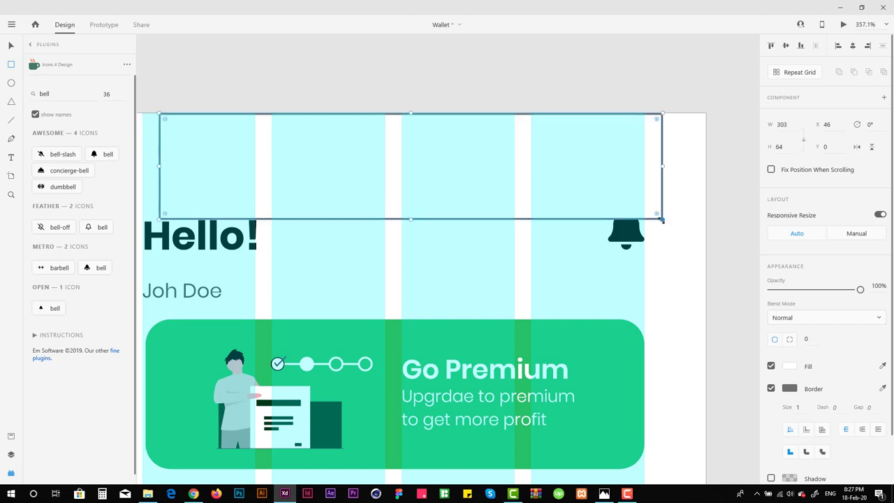
scroll(747, 220, up, 4)
key(Delete)
Fill the bell with the banner's green, reduce its height to 20 and realign it with the banner's right edge
scroll(368, 153, down, 5)
drag(383, 120, 487, 203)
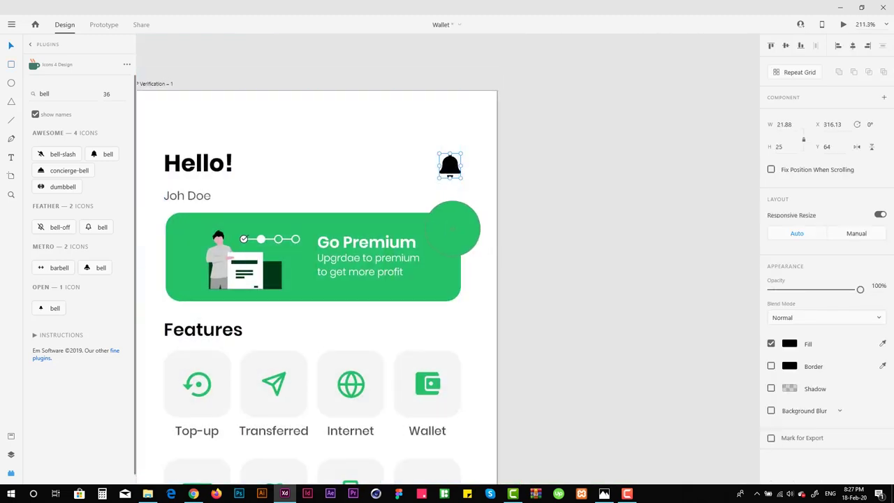
scroll(451, 195, up, 4)
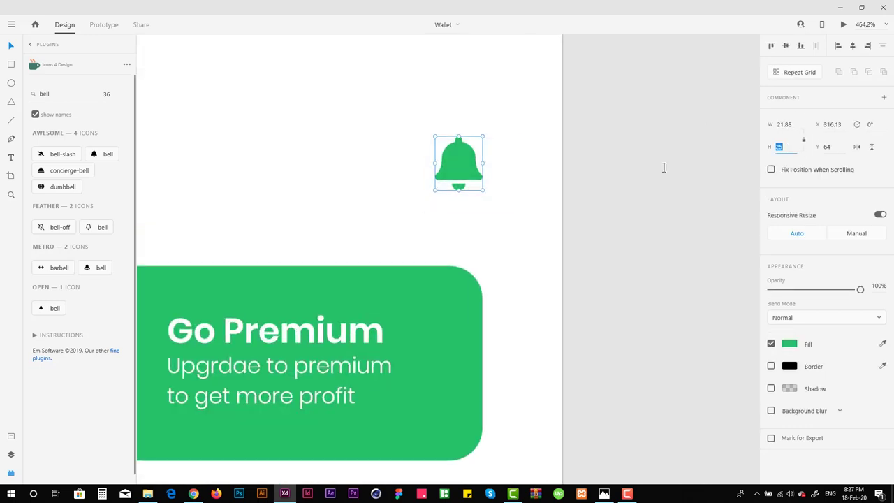
key(Return)
scroll(489, 195, up, 5)
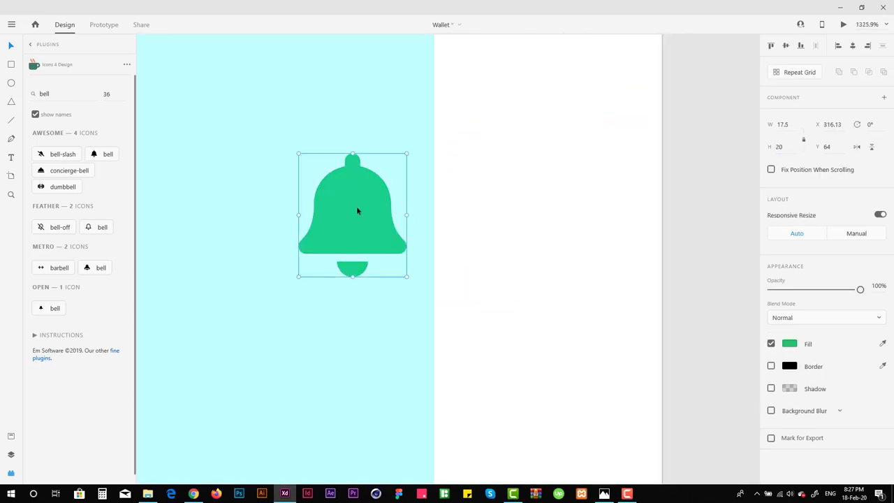
scroll(426, 203, down, 6)
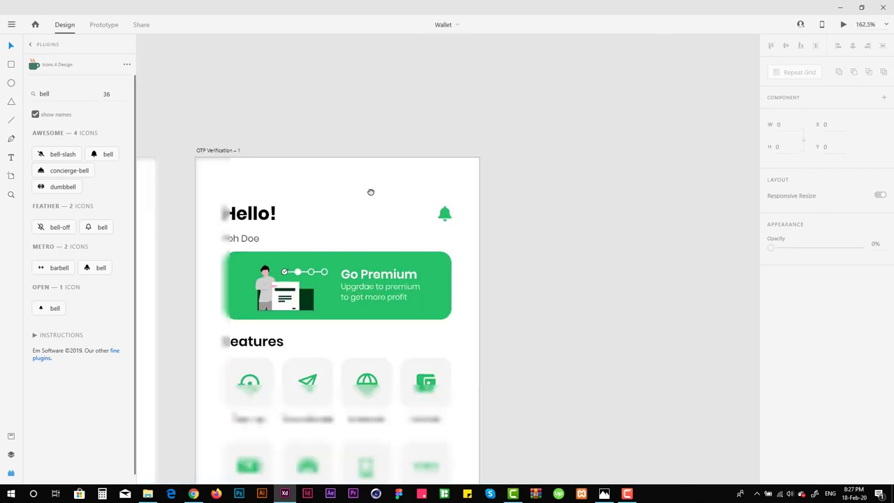
Add a borderless 8 by 8 notification dot at the bell's lower left, filled with the red of the "50 Sec" text
scroll(491, 193, up, 6)
drag(434, 198, 416, 178)
scroll(679, 167, down, 10)
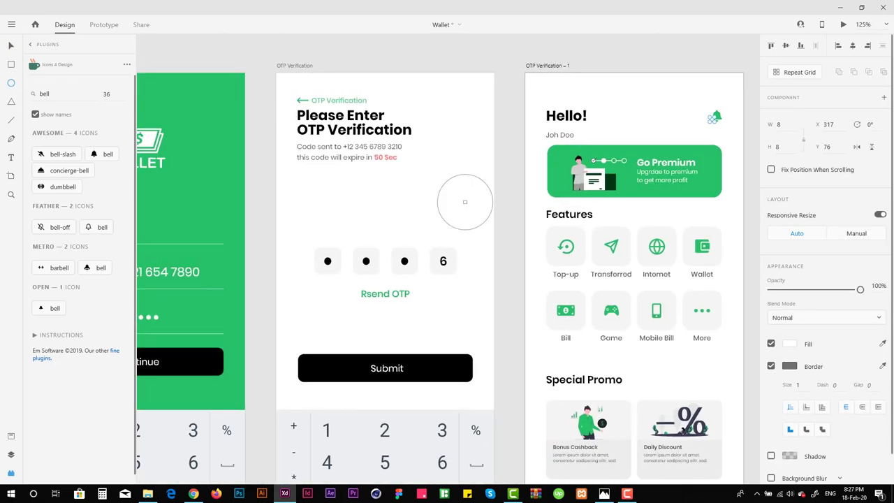
click(386, 157)
scroll(431, 200, up, 5)
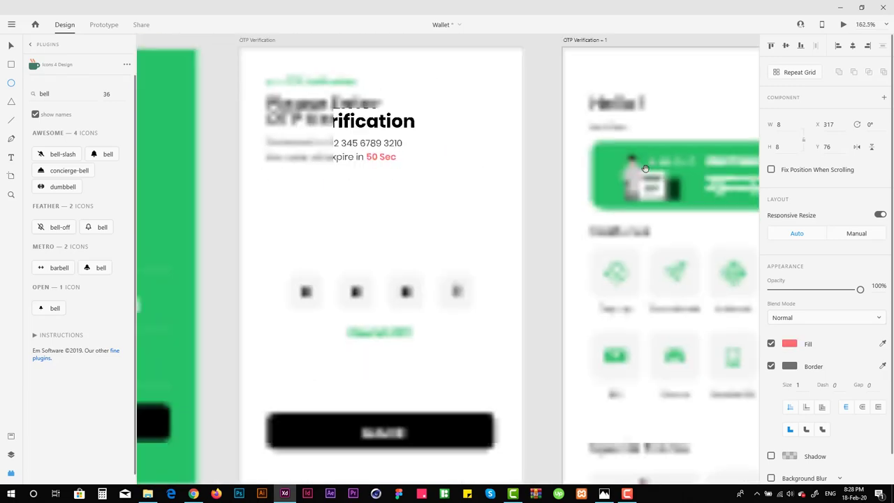
scroll(566, 133, down, 5)
key(a)
key(v)
Centre the round green menu button vertically within the bottom navigation bar
scroll(498, 152, down, 3)
scroll(553, 149, down, 3)
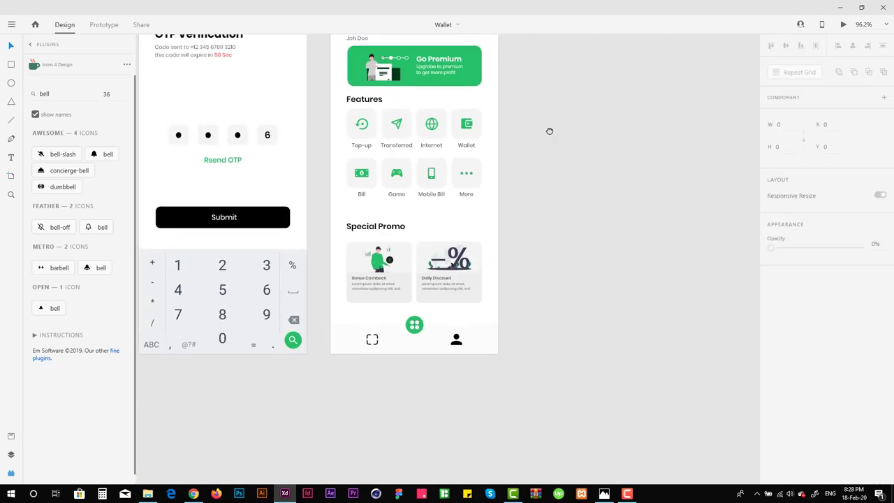
scroll(661, 265, up, 5)
click(468, 171)
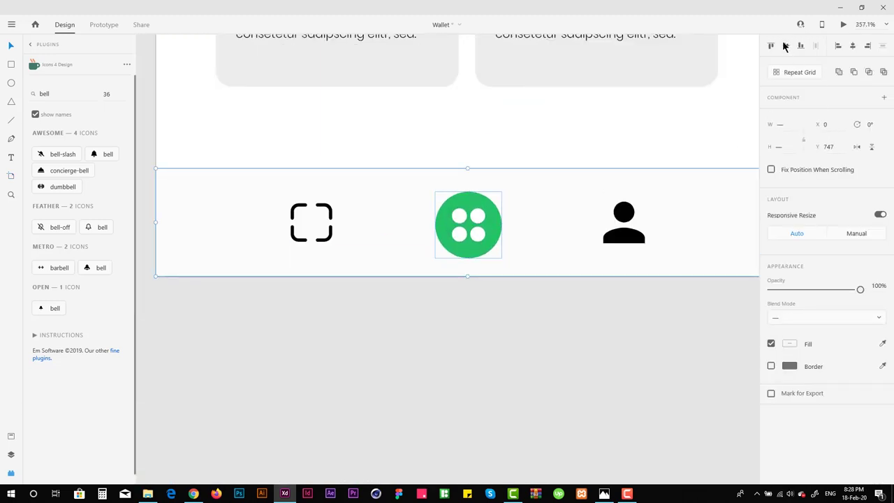
click(521, 157)
Set the navigation bar's height to 75 and align it, with its icons vertically centred, to the artboard's bottom edge
scroll(413, 256, down, 3)
click(413, 274)
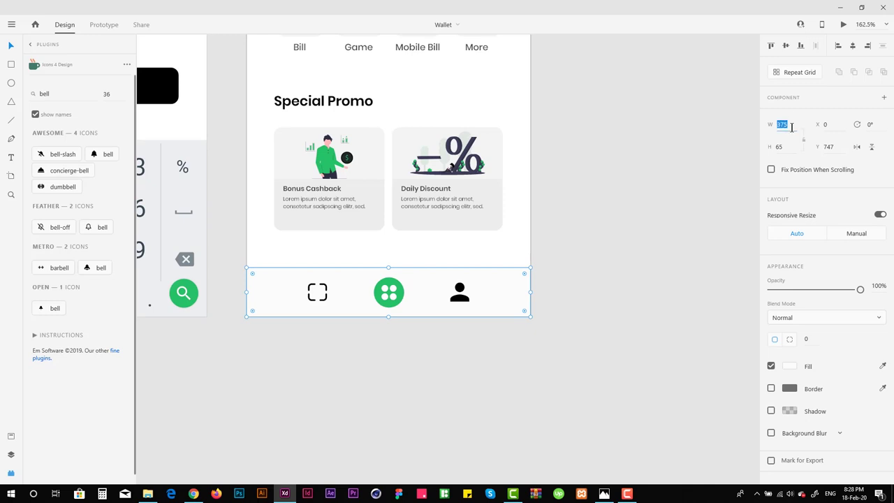
text(75)
key(Return)
drag(588, 370, 286, 274)
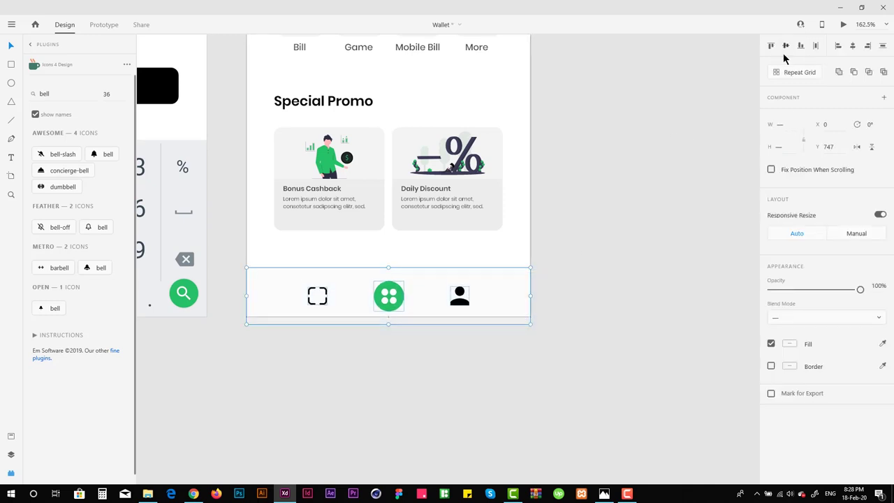
mouse_move(506, 296)
mouse_down()
mouse_move(501, 278)
mouse_move(500, 288)
mouse_up()
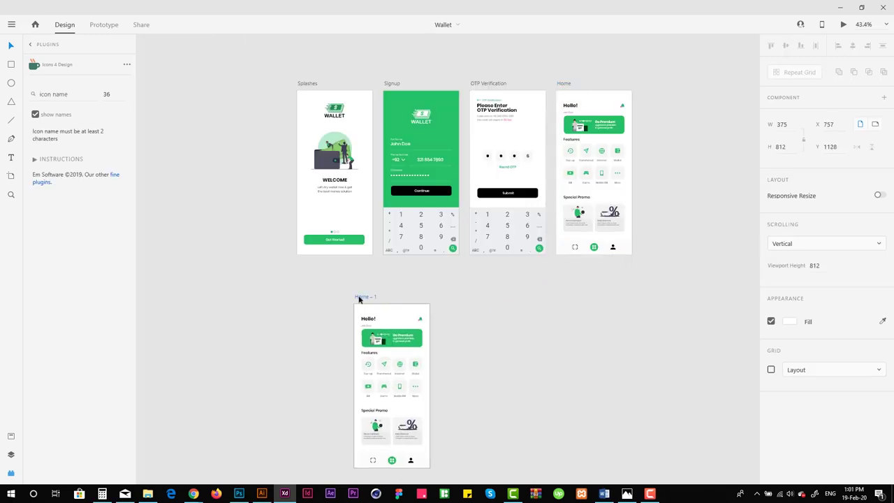
Move the copied Home – 1 artboard directly below the Splashes artboard
drag(367, 299, 305, 264)
scroll(306, 264, up, 5)
scroll(325, 267, down, 3)
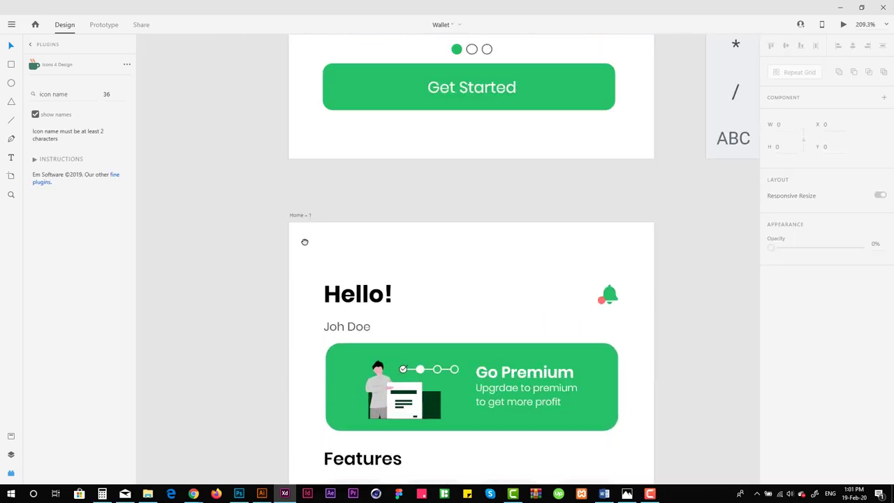
scroll(618, 212, down, 3)
scroll(471, 247, up, 5)
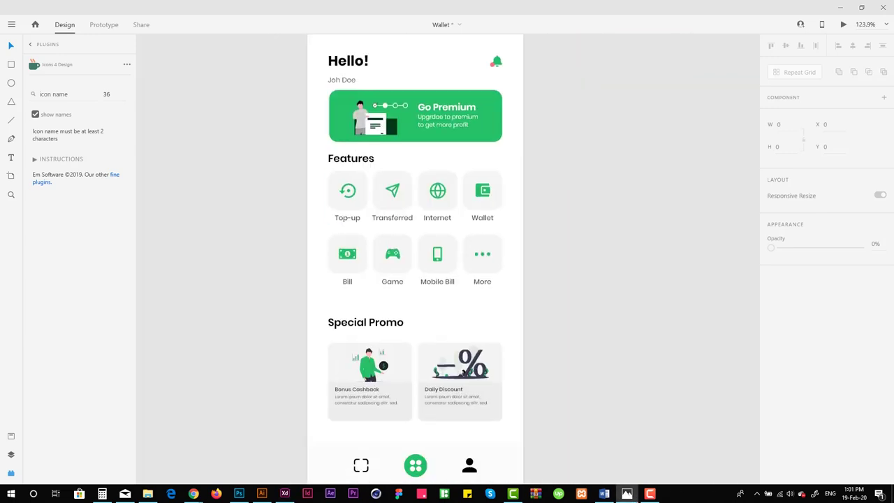
Turn the profile icon in Home's navigation bar into an outline with no fill and a black border of size 2
scroll(293, 311, up, 5)
click(560, 235)
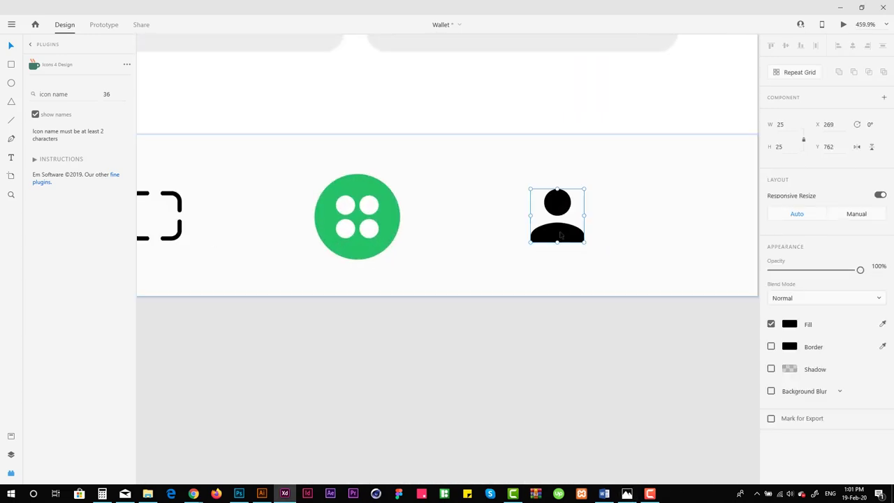
key(Escape)
click(10, 454)
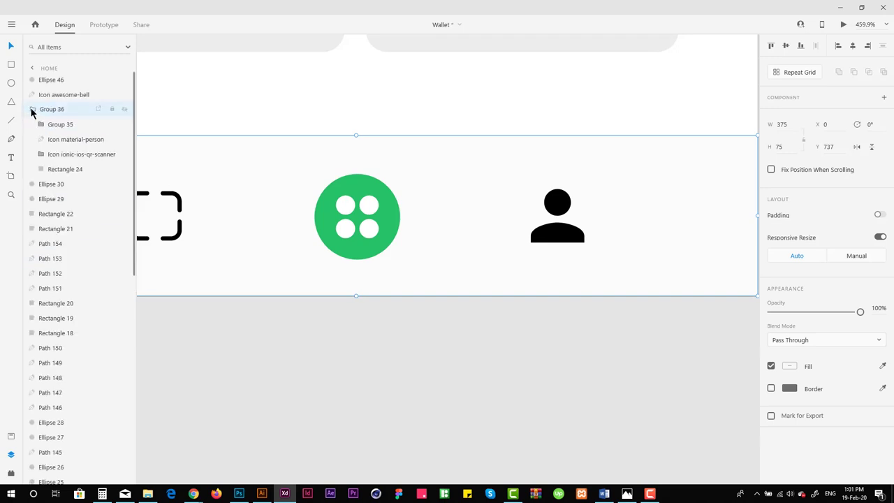
click(771, 347)
click(771, 324)
click(802, 365)
text(2)
scroll(742, 353, left, 1)
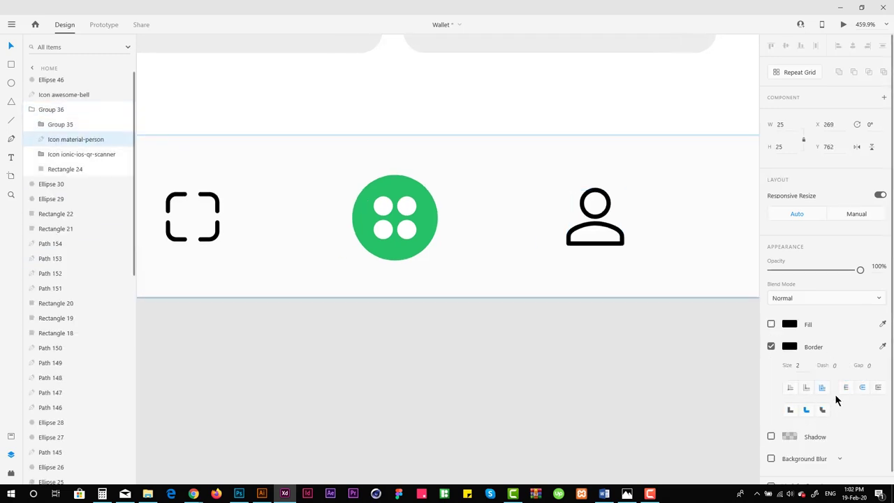
key(Escape)
Duplicate the updated Home artboard into the space below Splashes and delete the older Home – 1 copy
key(ctrl+0)
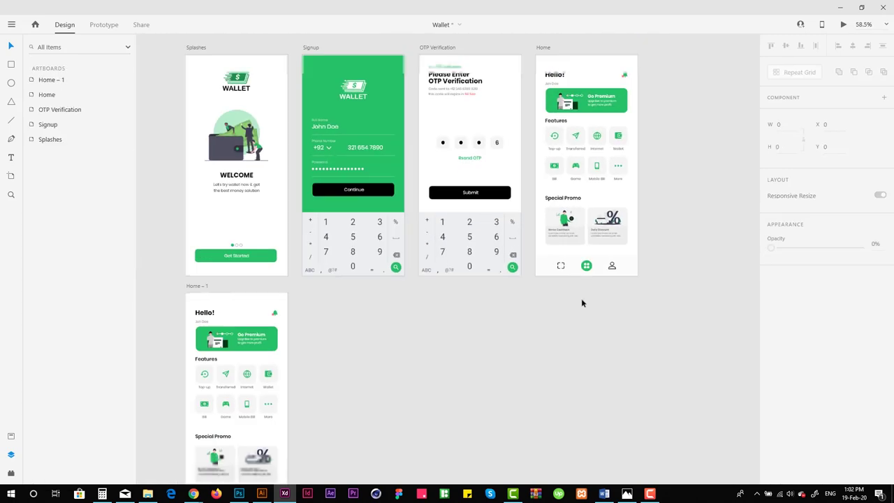
drag(544, 58, 284, 237)
scroll(457, 240, left, 3)
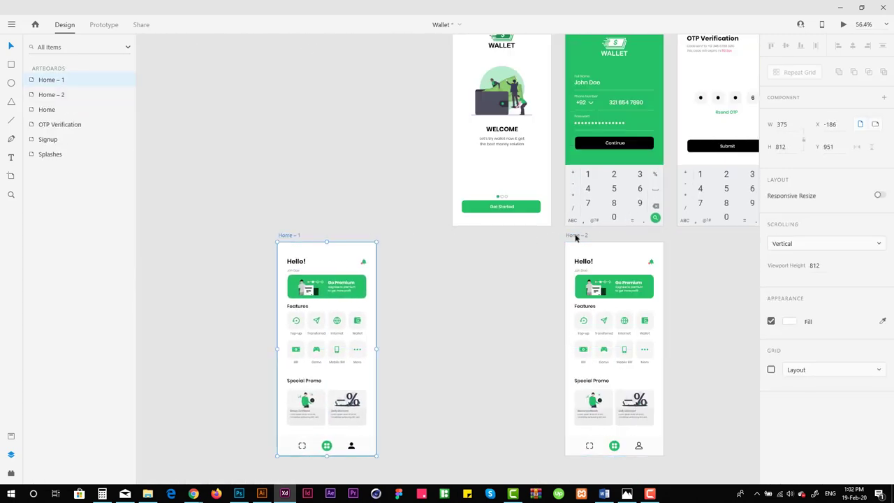
drag(575, 236, 463, 236)
click(289, 236)
key(Delete)
Rename the Home – 2 artboard as Account
scroll(454, 265, up, 5)
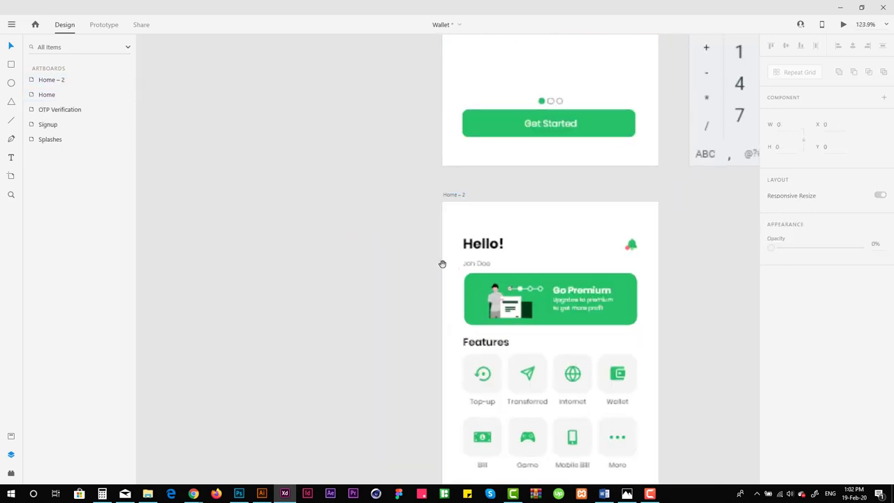
click(380, 208)
scroll(405, 167, down, 5)
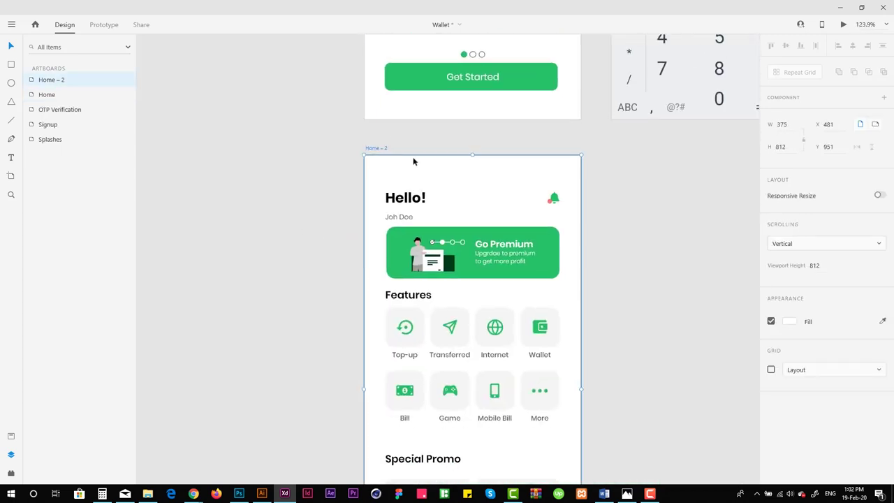
double_click(375, 148)
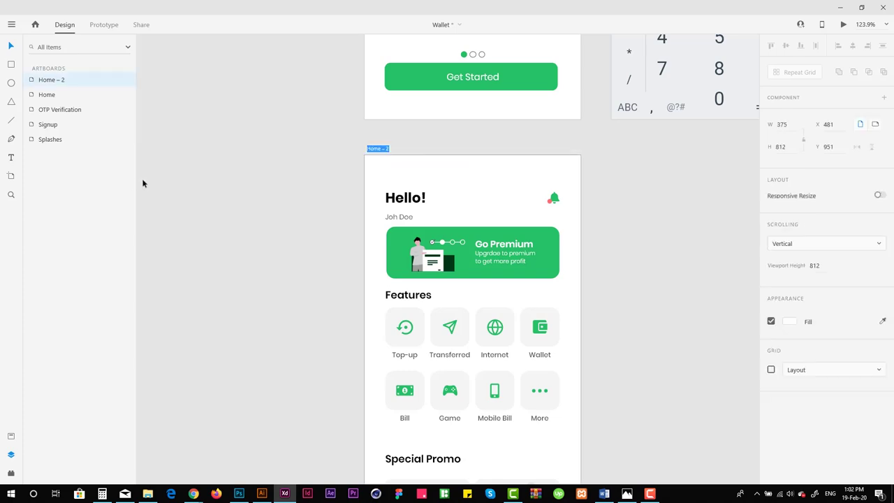
scroll(331, 192, down, 2)
scroll(405, 217, left, 5)
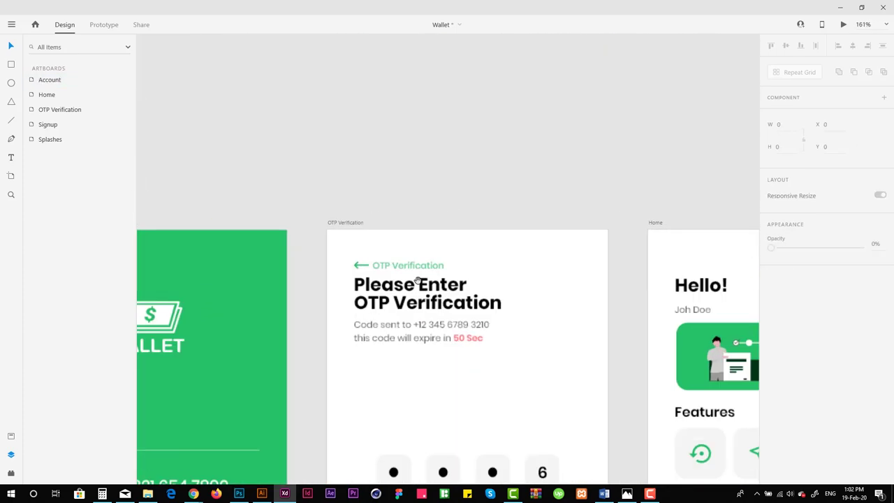
Move the Special Promo heading and its two cards off the Account artboard, onto the empty canvas to its right
scroll(481, 240, up, 3)
drag(333, 160, 544, 306)
scroll(520, 120, down, 5)
scroll(349, 243, down, 5)
drag(270, 209, 444, 326)
drag(311, 265, 551, 266)
Move the Features heading and its icon grid down the Account artboard, leaving a gap beneath the Go Premium banner
scroll(414, 314, up, 3)
scroll(414, 314, down, 1)
drag(465, 346, 279, 170)
drag(306, 208, 310, 305)
Move the Go Premium banner down the Account artboard, closer to the Features heading
click(377, 140)
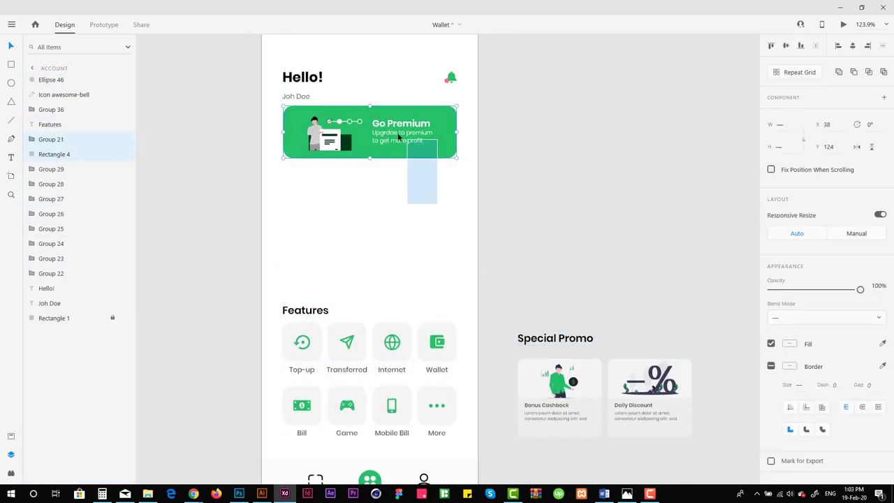
drag(385, 141, 386, 210)
scroll(386, 210, up, 3)
Move the Hello! heading and the name beneath it off the Account artboard onto the canvas beside it
key(ctrl+v)
key(ctrl+z)
drag(381, 247, 289, 143)
drag(316, 177, 699, 177)
Paste the OTP Verification screen's header onto the Account artboard, rename its back-link text Account and make it Bold
key(ctrl+v)
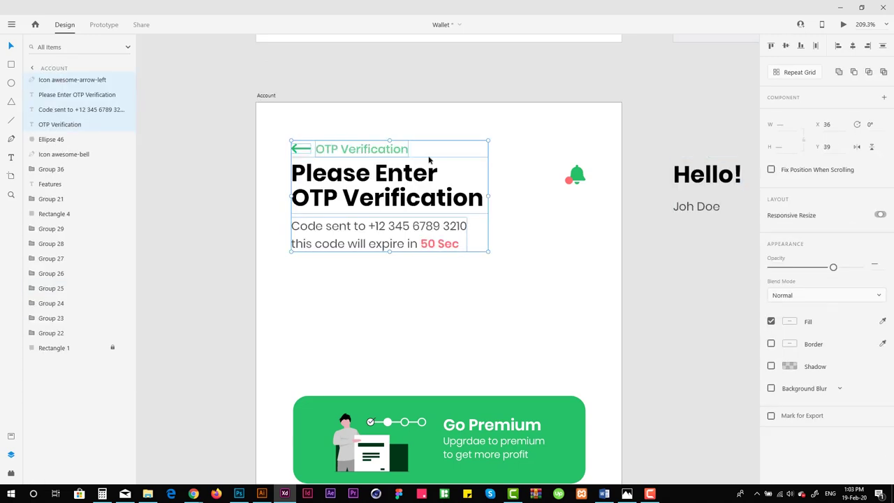
click(362, 134)
double_click(343, 146)
text(Ac)
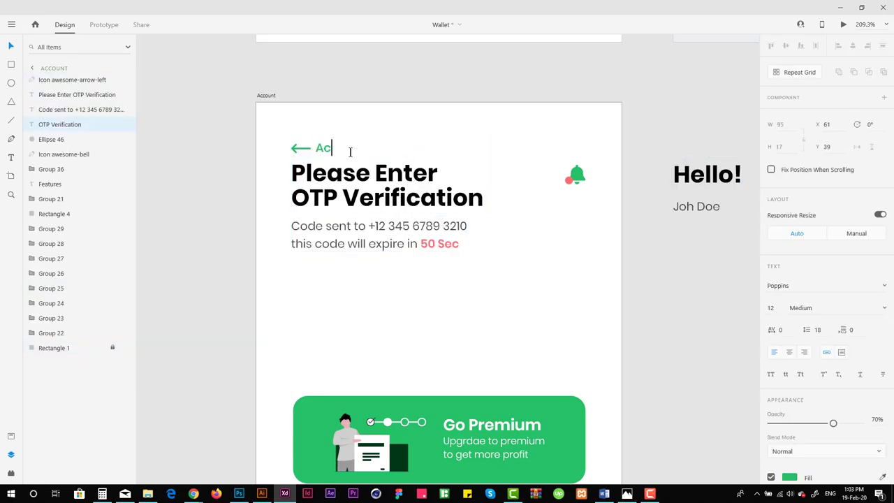
click(881, 309)
click(829, 434)
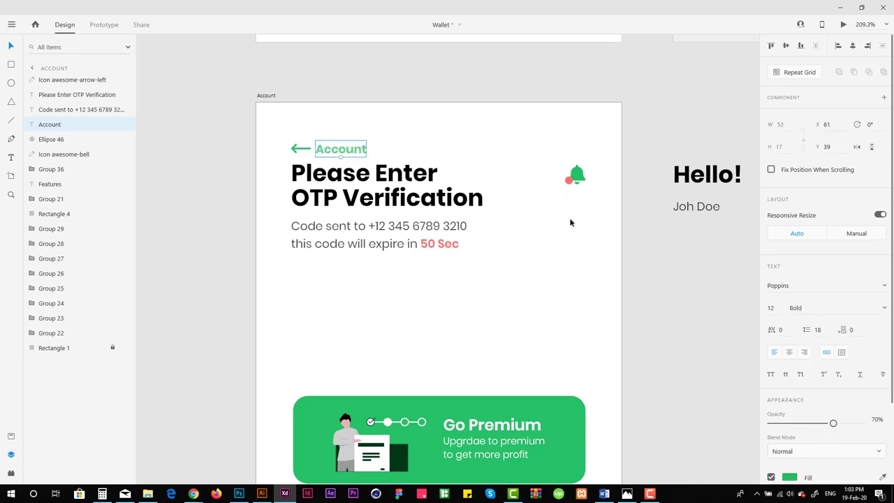
Set the back-link text on the OTP Verification artboard to Bold
scroll(453, 289, down, 5)
click(426, 233)
scroll(426, 233, up, 5)
click(856, 315)
click(803, 435)
scroll(495, 164, down, 5)
scroll(371, 213, up, 4)
scroll(498, 163, down, 2)
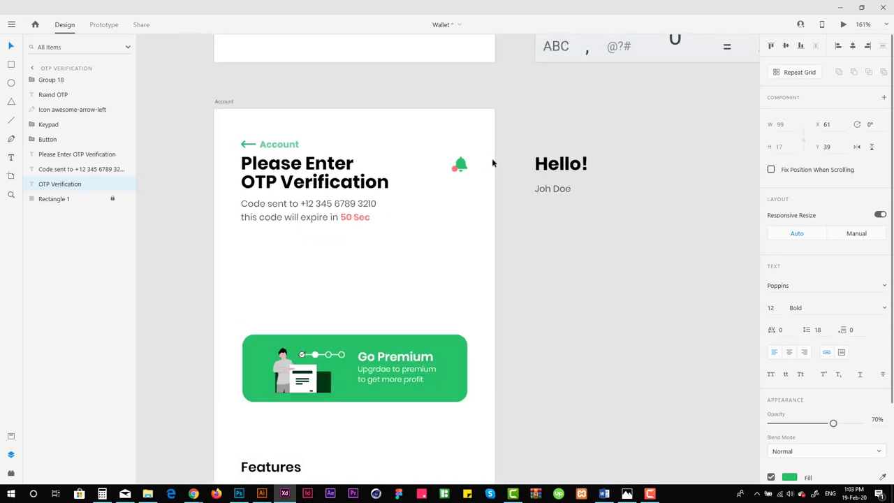
click(530, 203)
scroll(555, 229, down, 2)
scroll(554, 229, up, 1)
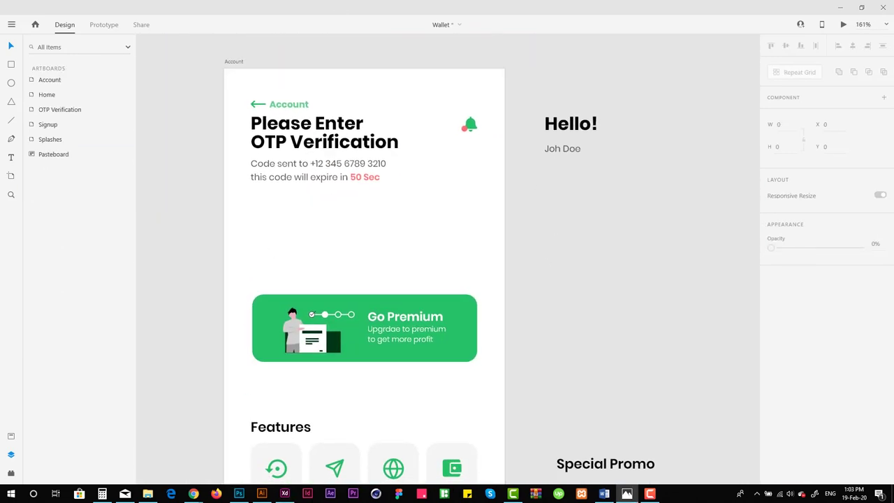
Delete the pasted OTP heading, its code message and the notification bell from the Account artboard
scroll(458, 217, left, 1)
drag(459, 218, 259, 128)
key(Delete)
drag(464, 114, 497, 146)
key(Delete)
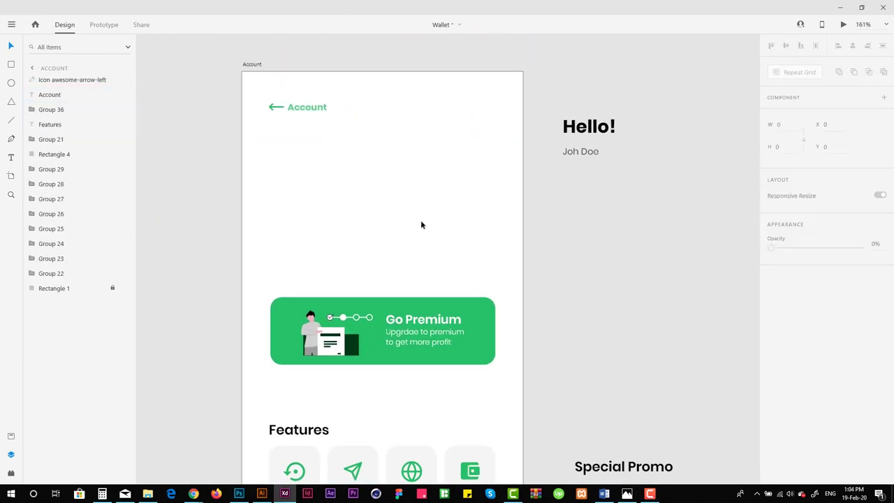
Move the Go Premium banner up to about Y 86, just beneath the Account back link
click(412, 312)
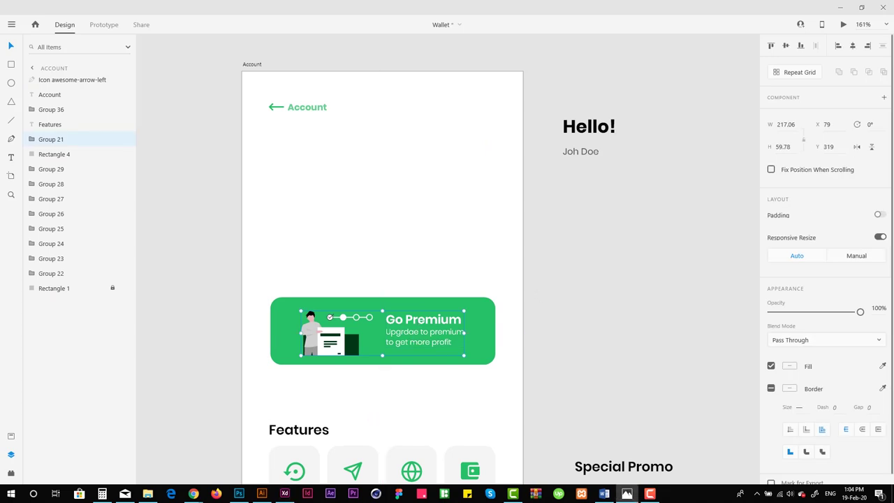
scroll(514, 250, up, 1)
shift+click(429, 351)
drag(429, 352, 406, 220)
scroll(354, 285, up, 2)
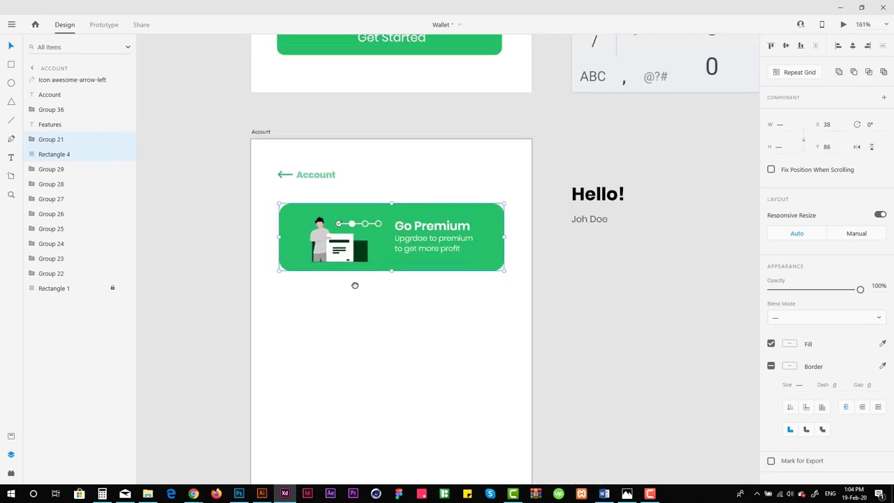
Delete the Hello! heading from the canvas and move the name text back onto the Account artboard, below the banner
scroll(355, 285, up, 2)
drag(355, 285, 311, 281)
scroll(535, 183, right, 3)
click(598, 277)
scroll(598, 278, down, 3)
drag(600, 81, 670, 173)
key(Delete)
scroll(604, 174, up, 2)
drag(587, 188, 273, 328)
scroll(279, 296, up, 2)
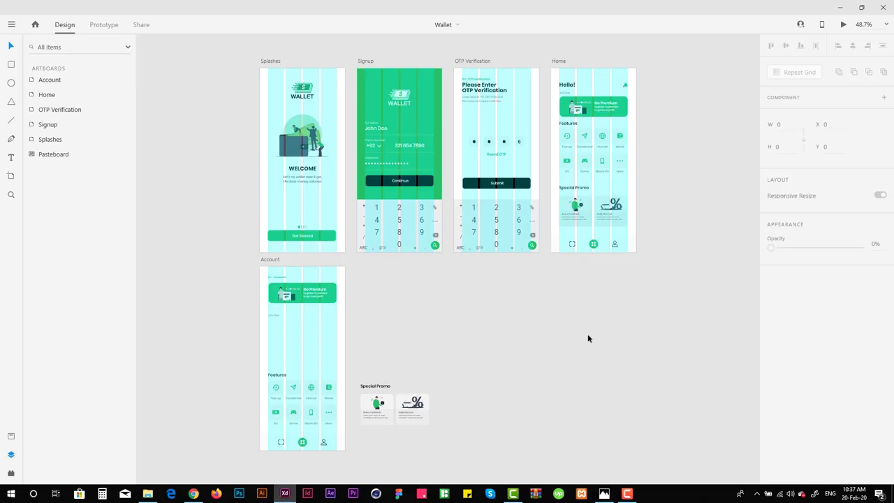
Replace the Go Premium heading in the Account artboard's banner with the account holder's full name
scroll(588, 337, down, 2)
scroll(410, 349, up, 2)
drag(535, 305, 385, 363)
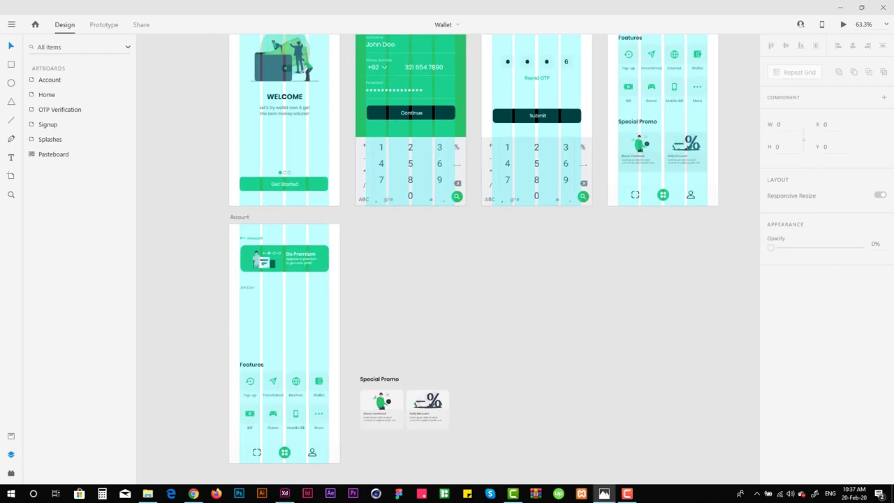
scroll(284, 258, up, 5)
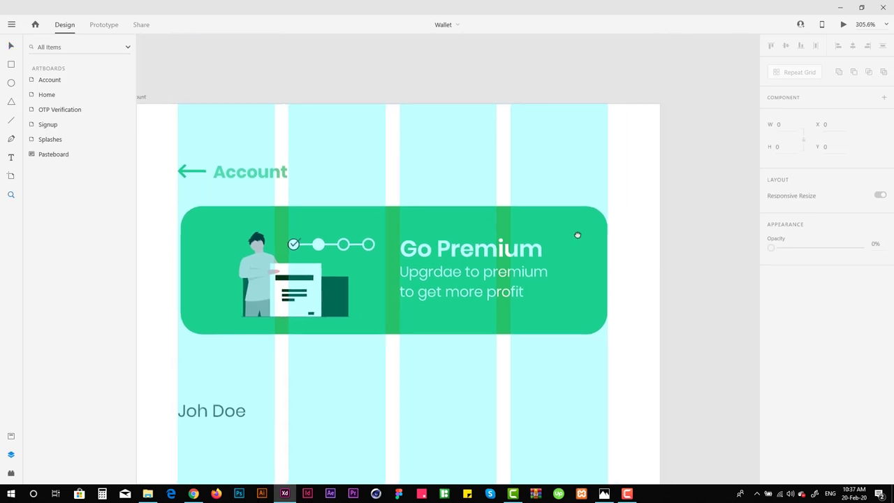
double_click(461, 251)
triple_click(461, 251)
text(John Doe)
key(Escape)
Change the phone country code on the Signup artboard to +01
scroll(458, 314, down, 5)
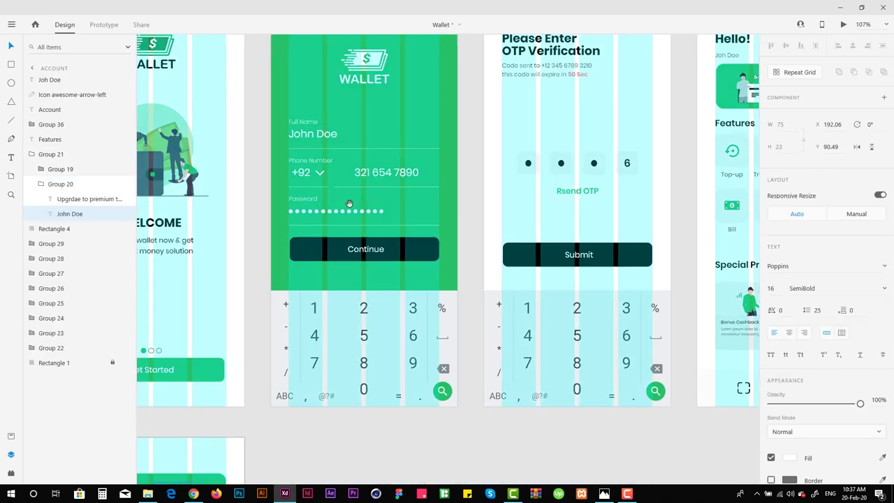
scroll(293, 194, up, 3)
click(293, 194)
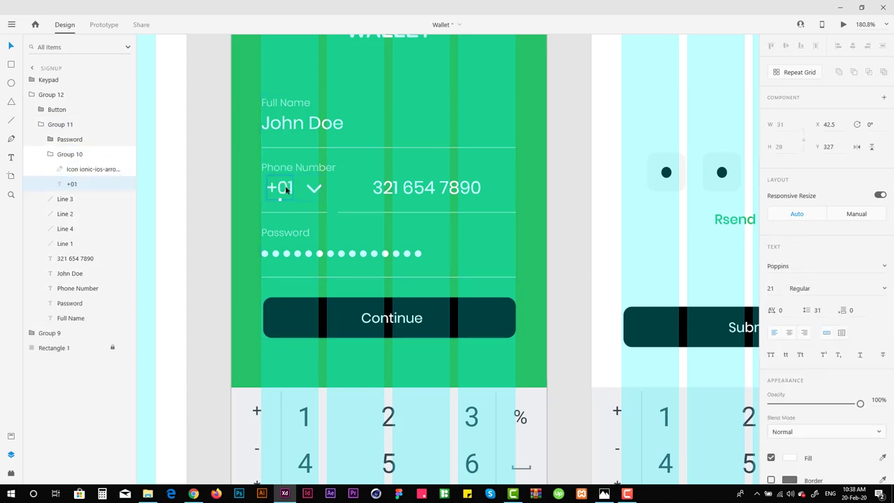
Replace the subtitle in the Account banner with +01 followed by the phone number copied from the Signup artboard
scroll(556, 179, down, 5)
scroll(389, 328, up, 3)
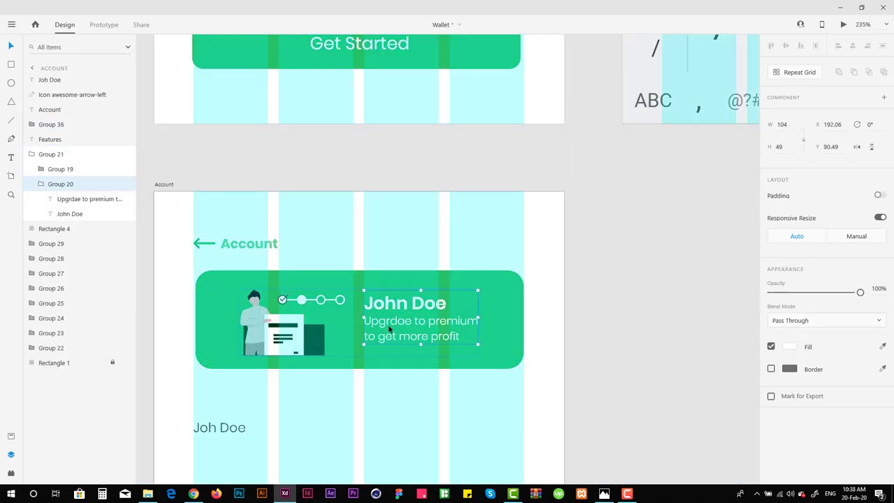
double_click(398, 322)
text(+01)
scroll(389, 328, down, 5)
scroll(356, 293, up, 5)
double_click(479, 227)
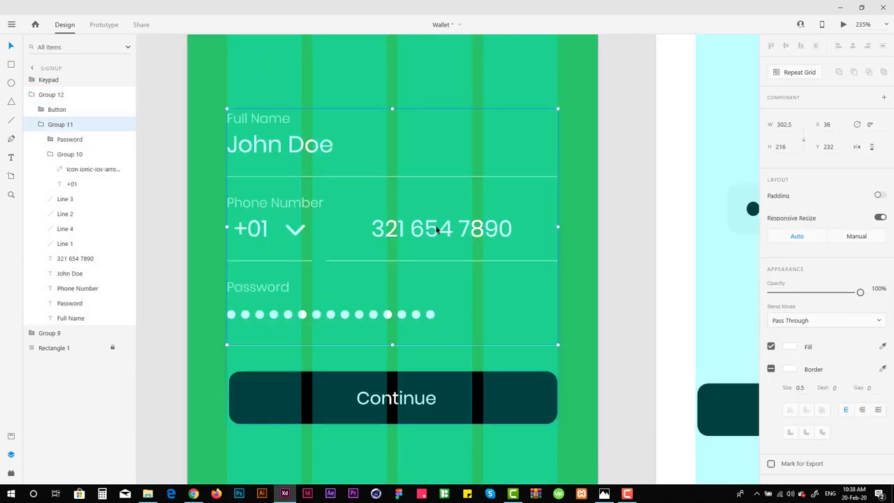
double_click(479, 227)
key(ctrl+c)
scroll(377, 283, down, 8)
scroll(335, 246, up, 8)
double_click(334, 245)
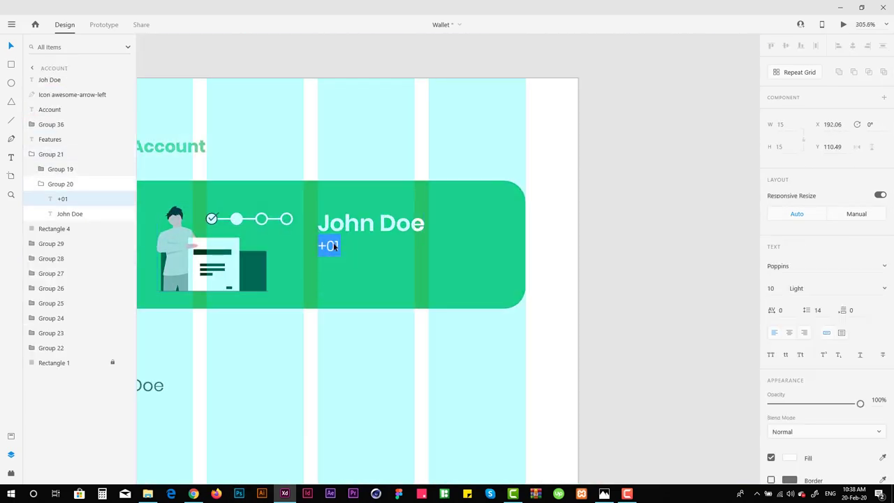
click(631, 193)
Search the unDraw plugin for "avatar" and insert the Profile pic illustration
scroll(631, 194, down, 5)
scroll(650, 244, down, 3)
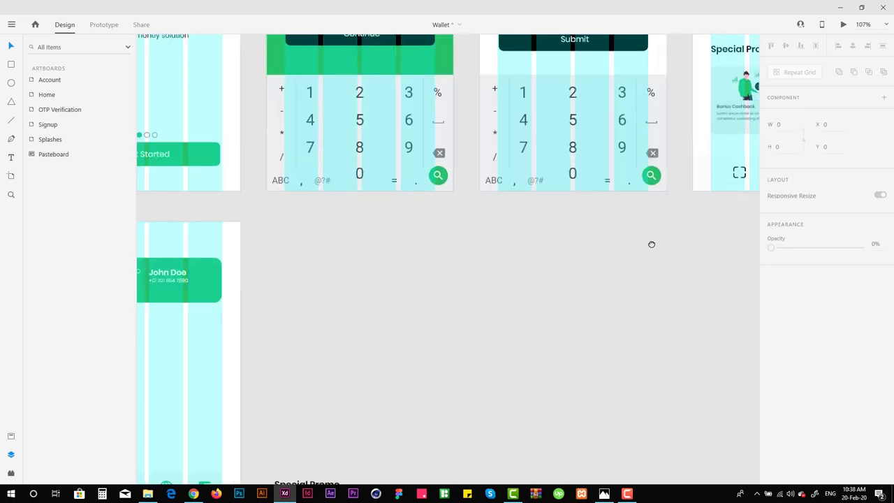
scroll(499, 198, down, 3)
scroll(431, 220, up, 5)
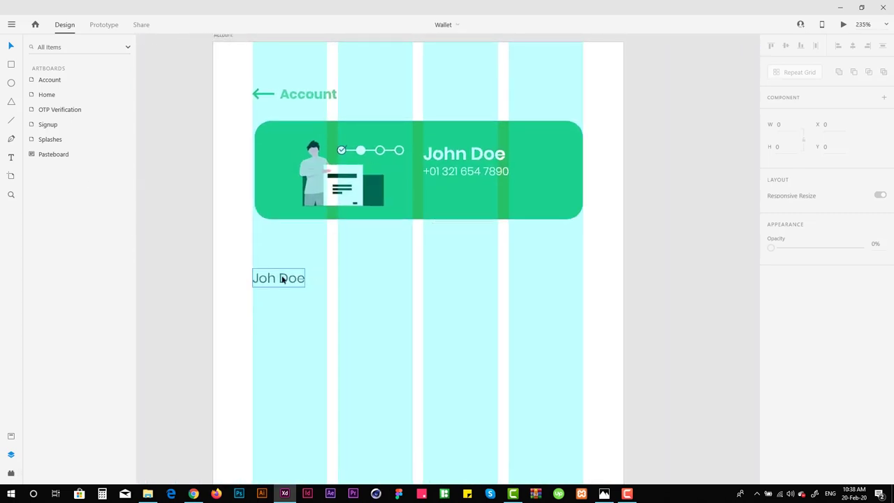
click(11, 474)
click(10, 454)
click(10, 473)
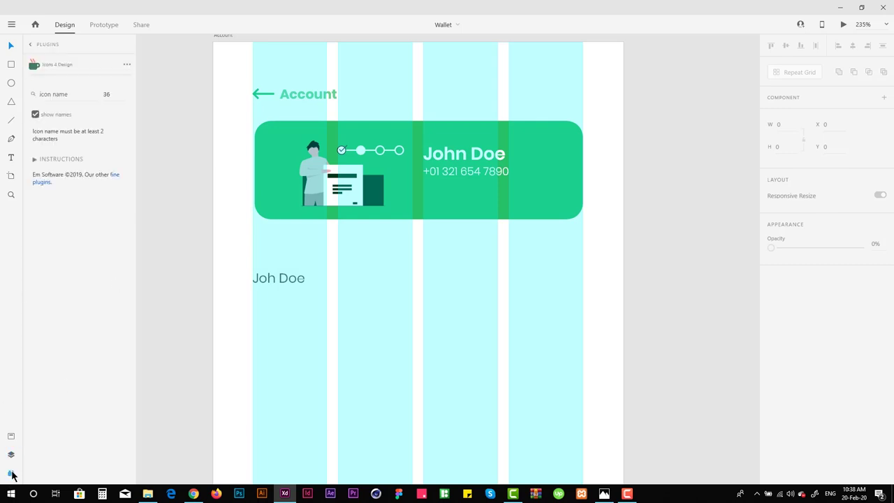
click(30, 44)
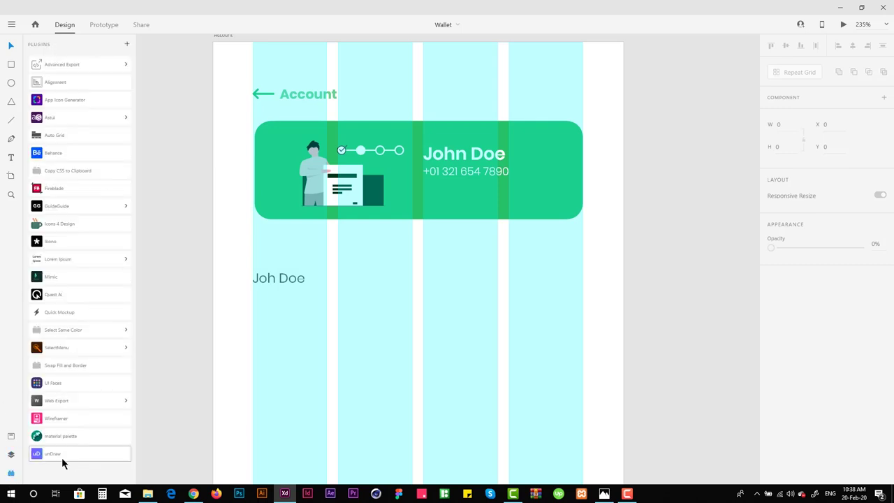
click(56, 454)
click(279, 170)
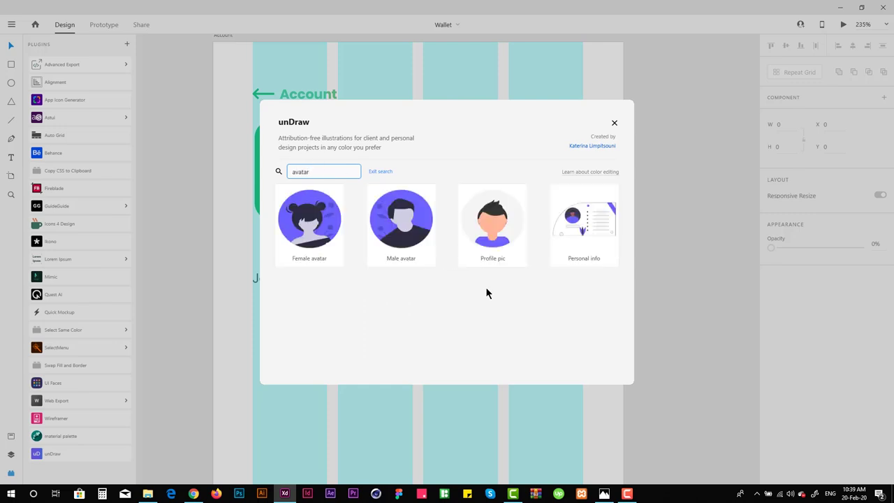
click(498, 218)
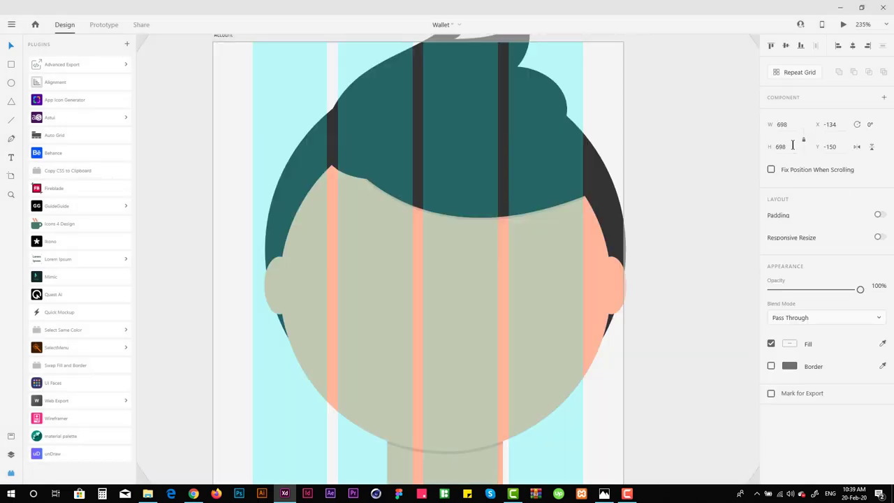
Scale the profile picture to 120 by 120 and reposition it over the illustration in the Account banner
text(120)
key(Return)
key(ctrl+x)
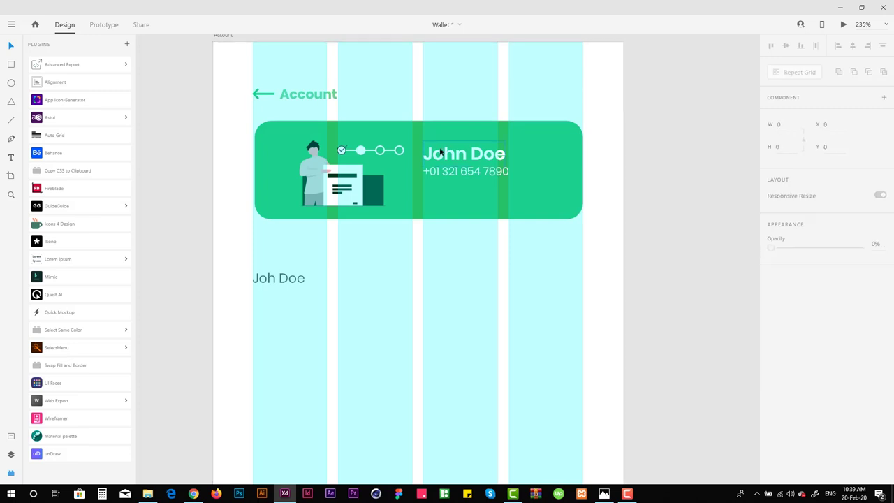
key(ctrl+v)
drag(452, 280, 373, 214)
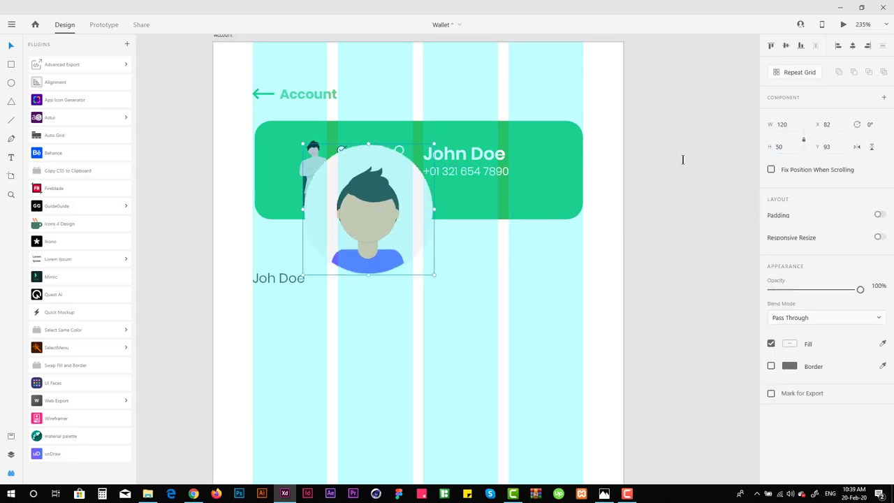
Resize the profile picture to 50 by 50 within the Account banner
text(50)
key(Return)
scroll(455, 215, up, 5)
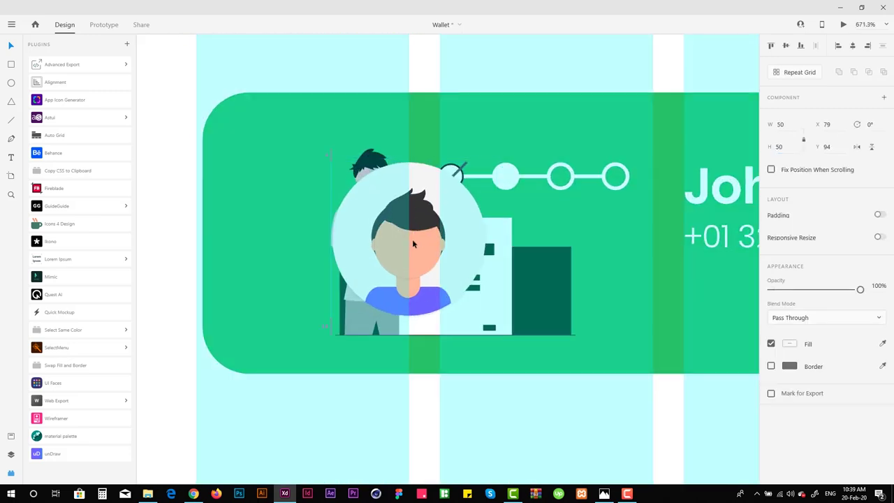
Remove the person-and-document illustration from the Account banner, keeping the profile picture in its place
key(Delete)
click(441, 257)
scroll(465, 265, down, 3)
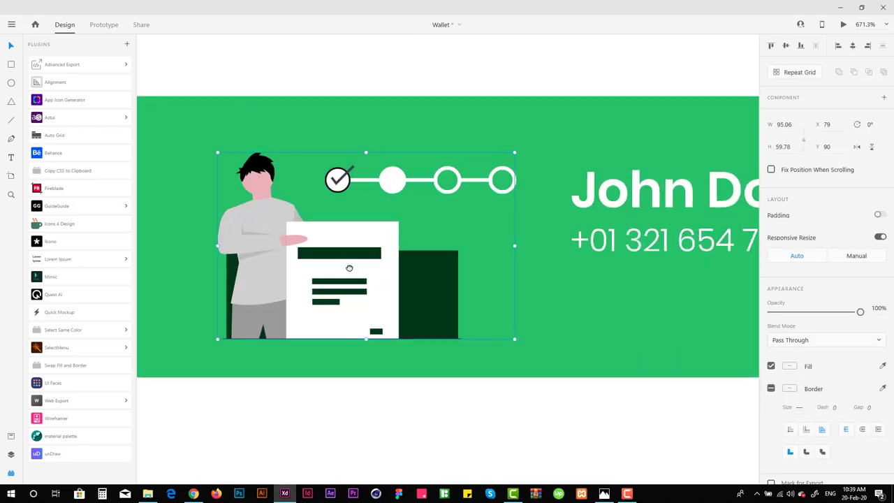
key(ctrl+z)
scroll(419, 244, down, 2)
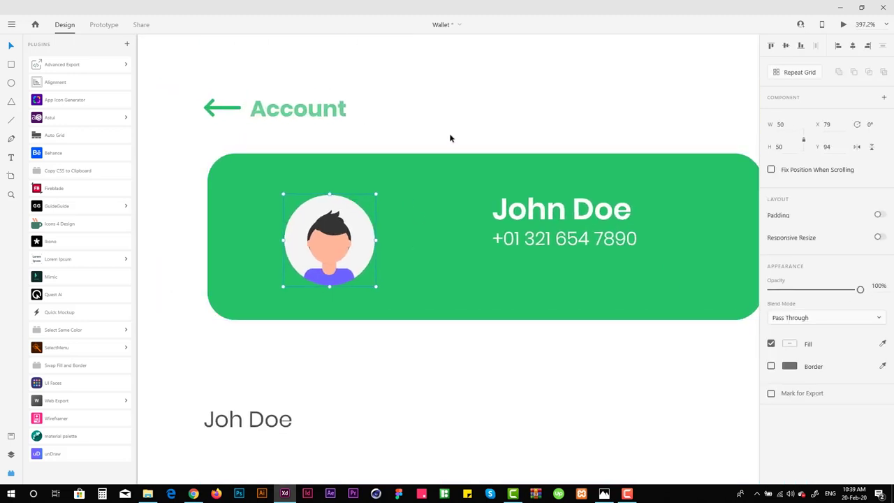
Fill the profile picture's background circle with white, #FFFFFF
double_click(328, 251)
scroll(307, 262, up, 5)
key(ctrl+y)
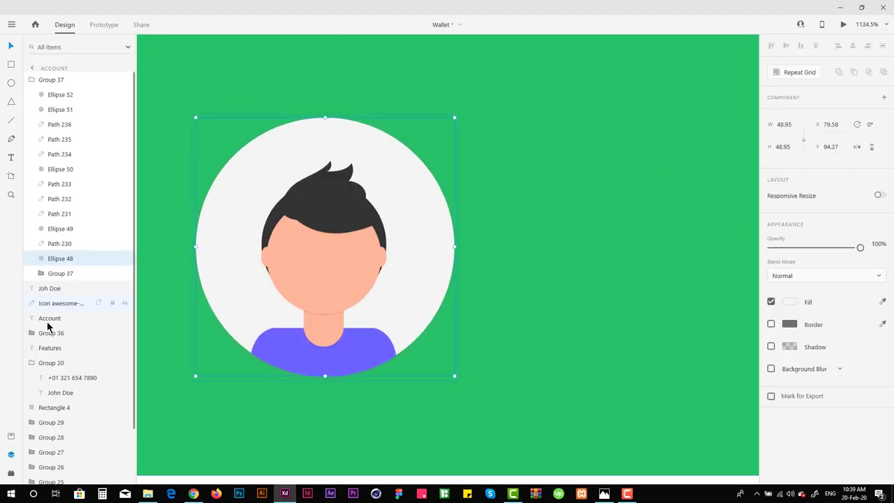
click(789, 301)
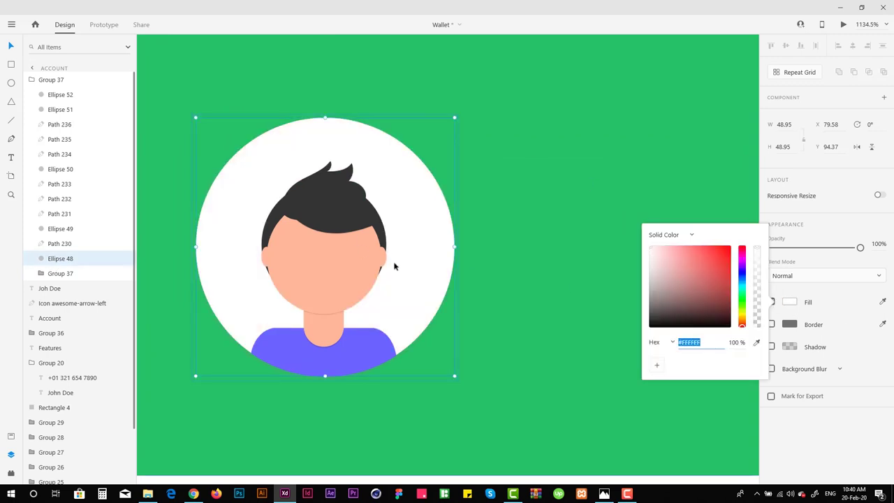
Fill the face ellipse of the profile picture with light grey
click(312, 255)
click(789, 302)
key(ctrl+v)
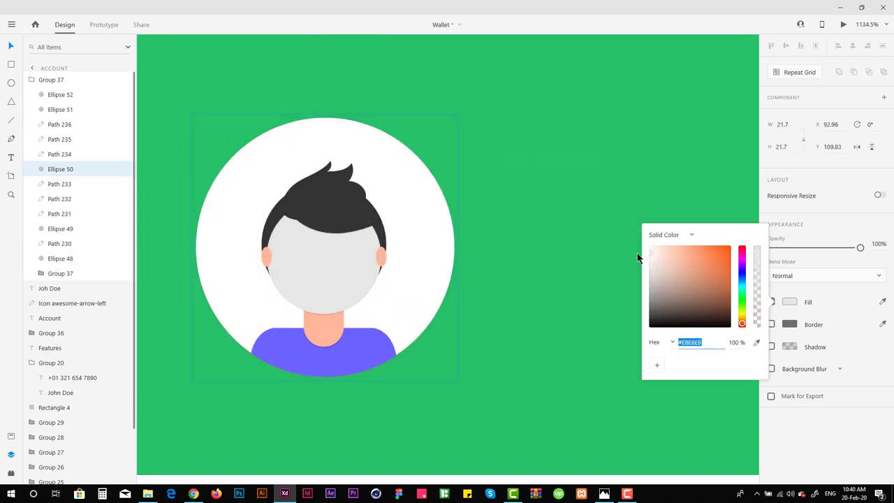
Try to fill the profile picture's hair, neck and shirt paths together with dark grey #545454
click(316, 332)
click(318, 333)
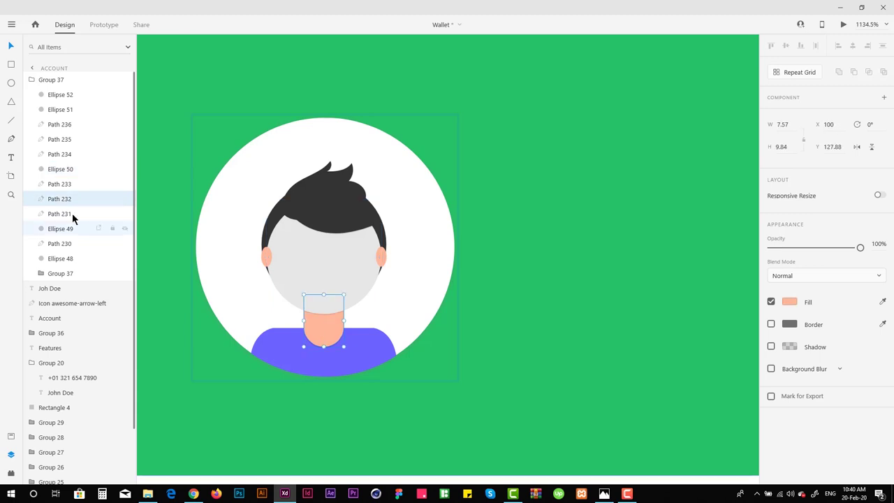
ctrl+click(59, 244)
ctrl+click(60, 213)
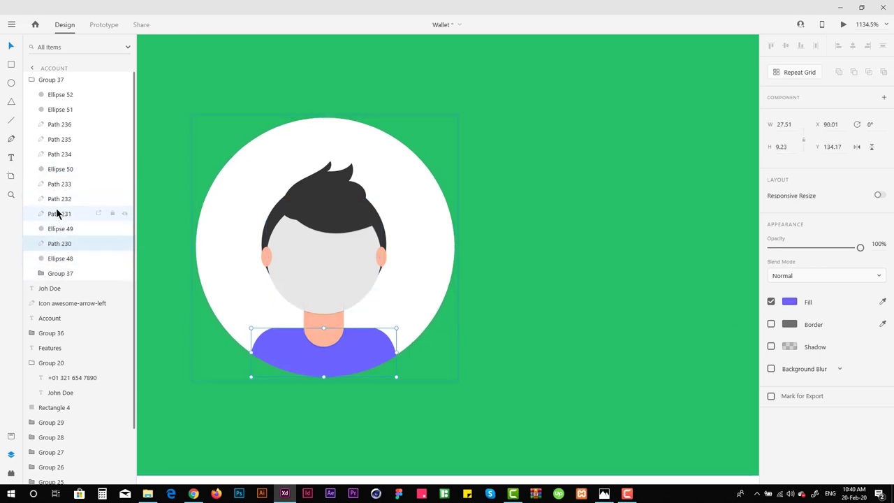
ctrl+click(60, 183)
ctrl+click(59, 154)
ctrl+click(59, 139)
ctrl+click(59, 124)
click(789, 302)
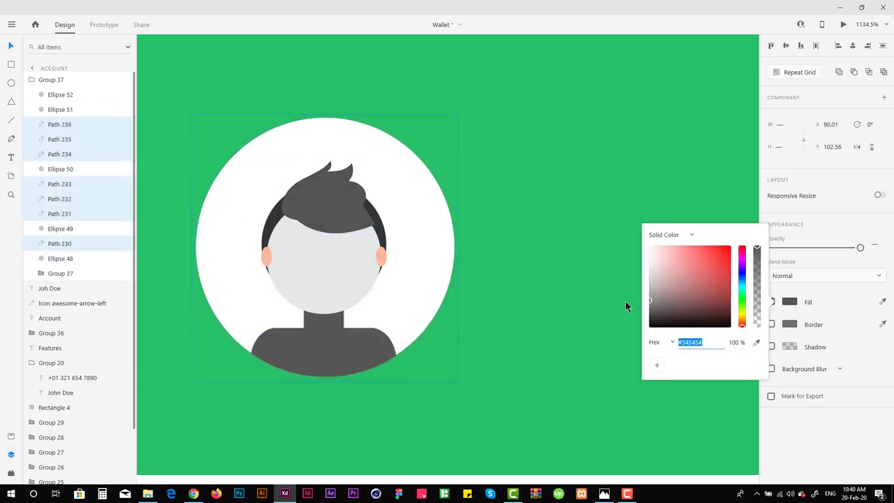
Fill the shirt of the profile picture with dark green
click(342, 357)
click(343, 357)
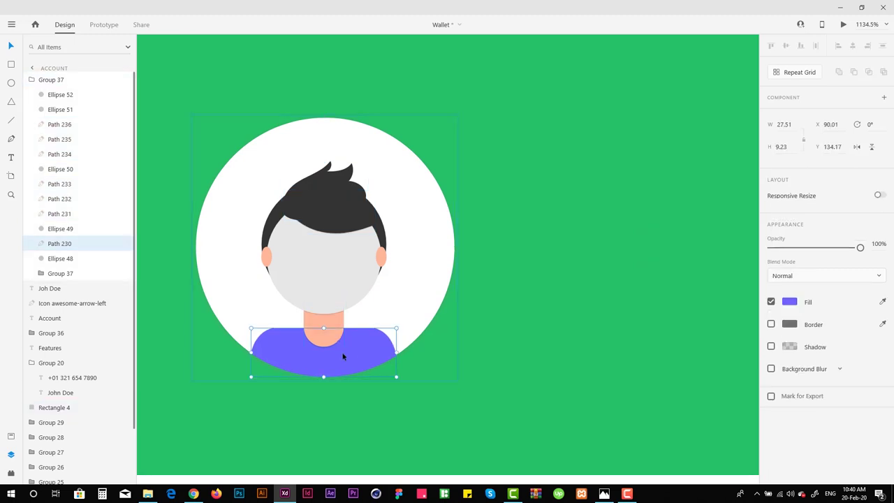
click(791, 302)
drag(664, 244, 712, 304)
click(742, 294)
Fill the neck and both ears of the profile picture with the face's light grey
click(322, 338)
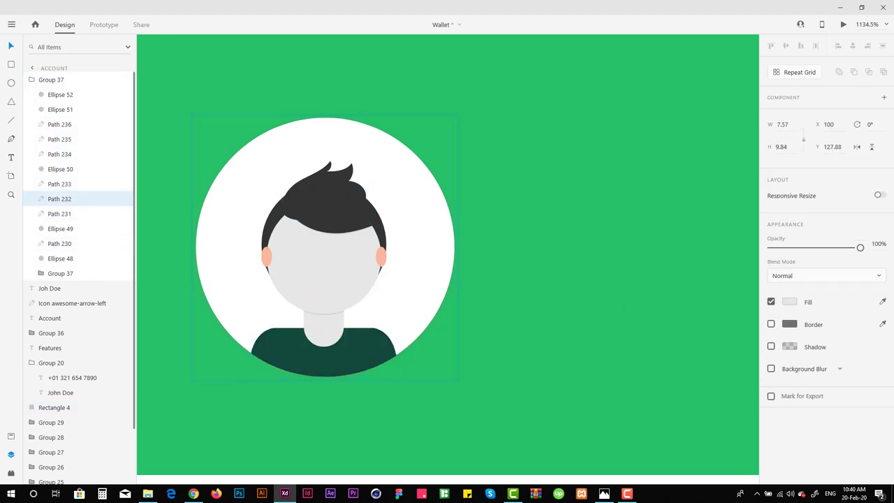
scroll(388, 264, up, 3)
click(385, 266)
scroll(385, 267, down, 2)
shift+click(285, 287)
scroll(423, 342, down, 5)
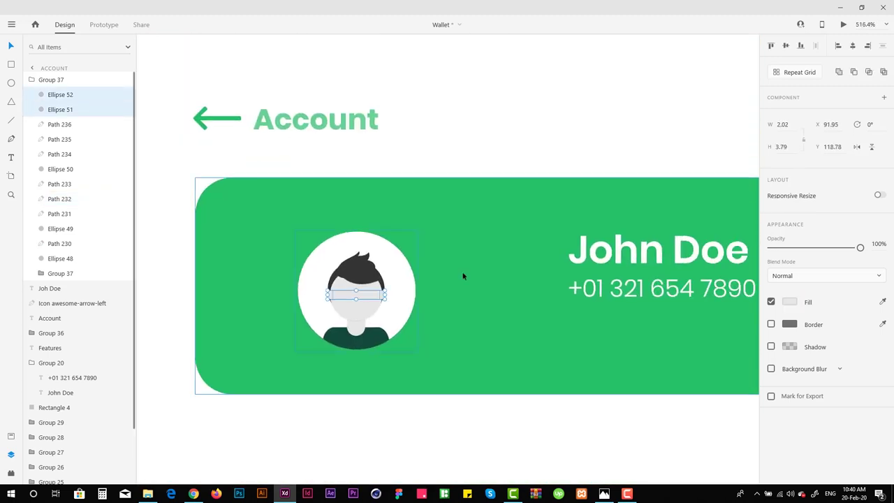
Move the profile picture inside the banner to X 63, Y 94
scroll(503, 138, down, 5)
scroll(505, 166, up, 5)
drag(521, 236, 496, 236)
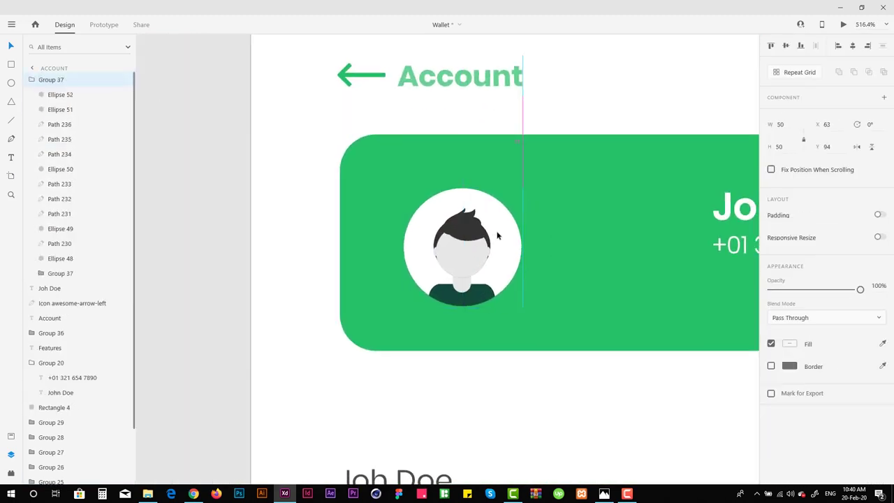
scroll(496, 236, down, 3)
Centre the name and phone number group vertically on the banner and move it close beside the profile picture
click(488, 164)
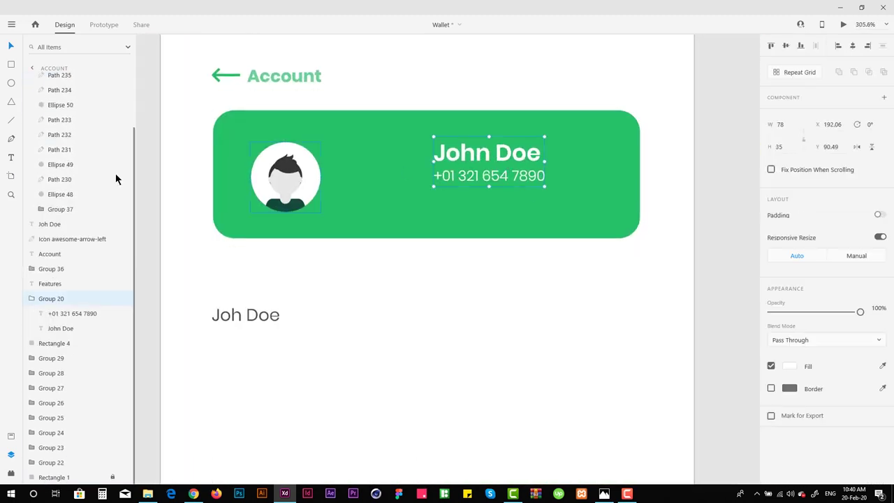
shift+click(404, 183)
click(786, 46)
click(433, 254)
drag(485, 169, 412, 169)
scroll(325, 210, up, 2)
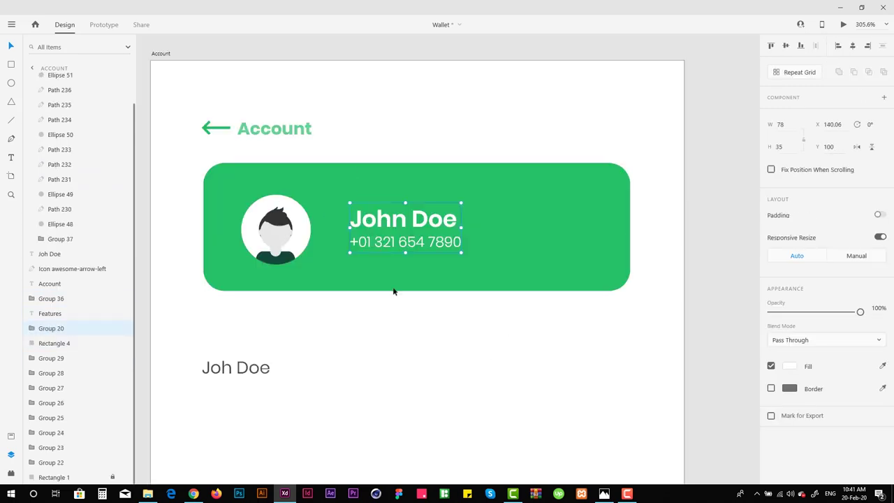
mouse_move(353, 220)
mouse_down()
mouse_move(327, 222)
mouse_move(370, 222)
mouse_move(346, 222)
mouse_up()
scroll(546, 281, up, 2)
Search the Icons 4 Design plugin for "dot" and "menu" icons
click(11, 474)
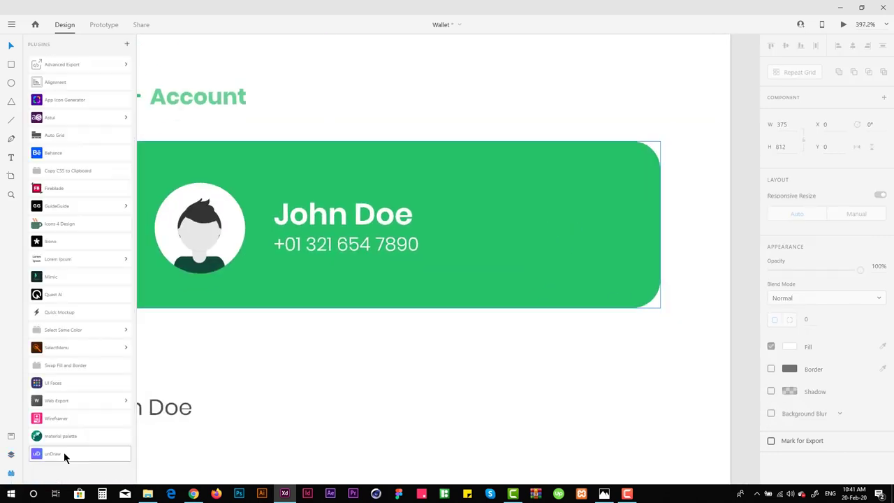
click(59, 223)
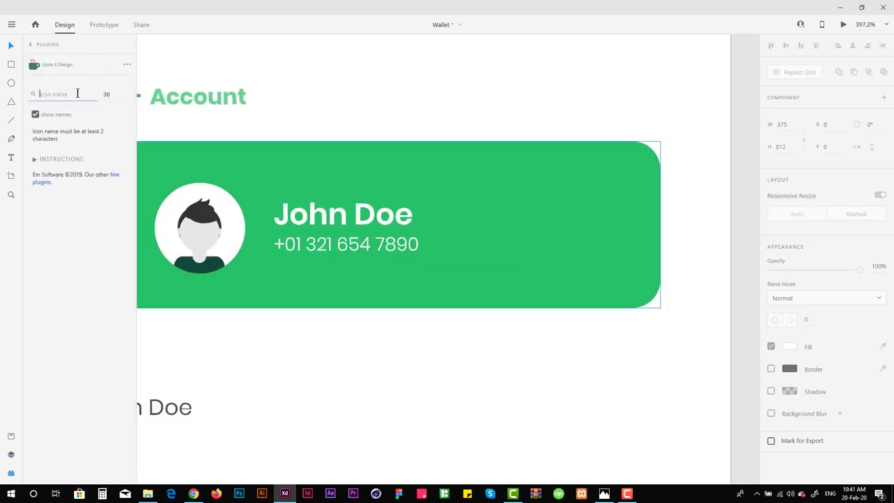
text(dot)
scroll(75, 309, down, 3)
scroll(103, 247, up, 3)
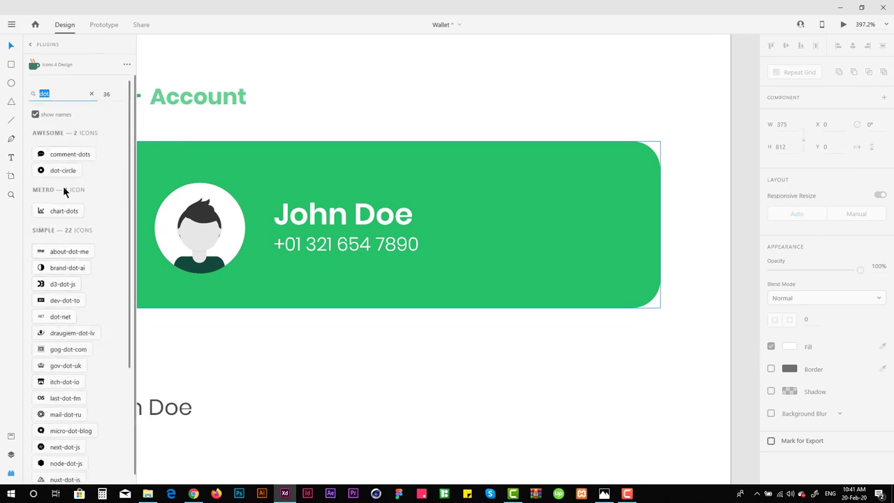
text(menu)
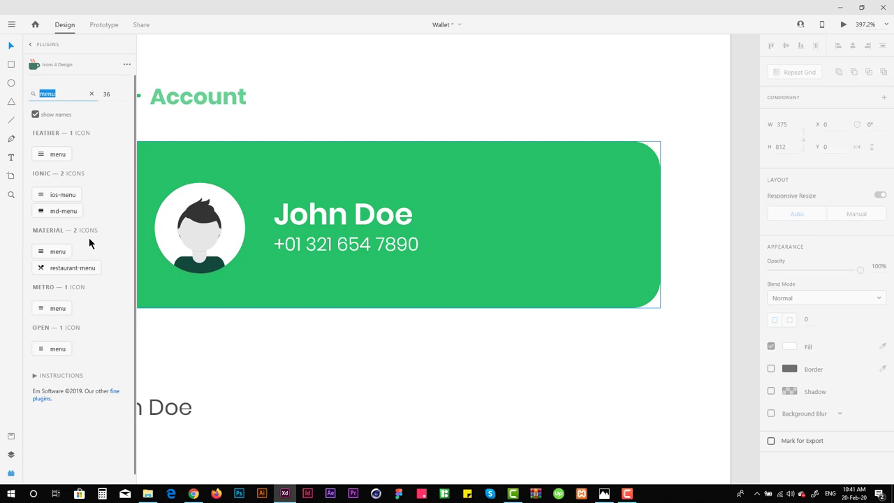
text(dot)
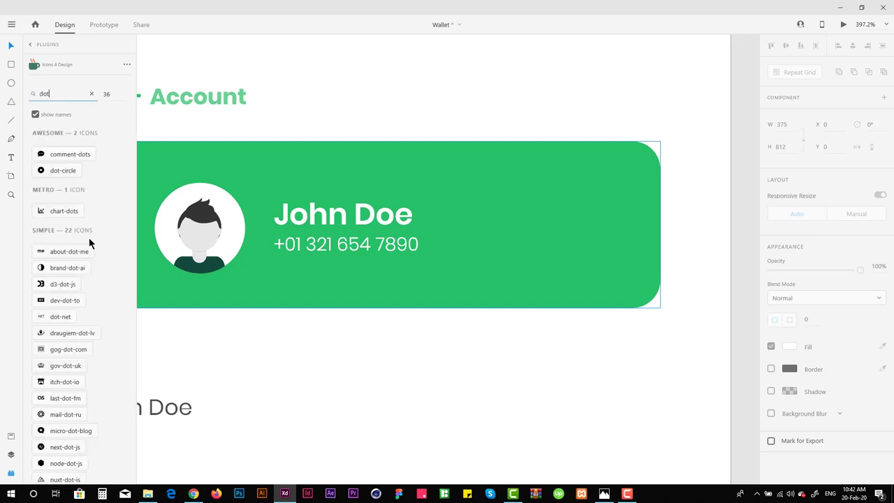
Search the Icons 4 Design plugin for "settings" icons, look through them and clear the search
key(BackSpace)
key(BackSpace)
key(BackSpace)
text(settings)
scroll(89, 237, down, 5)
scroll(89, 239, up, 4)
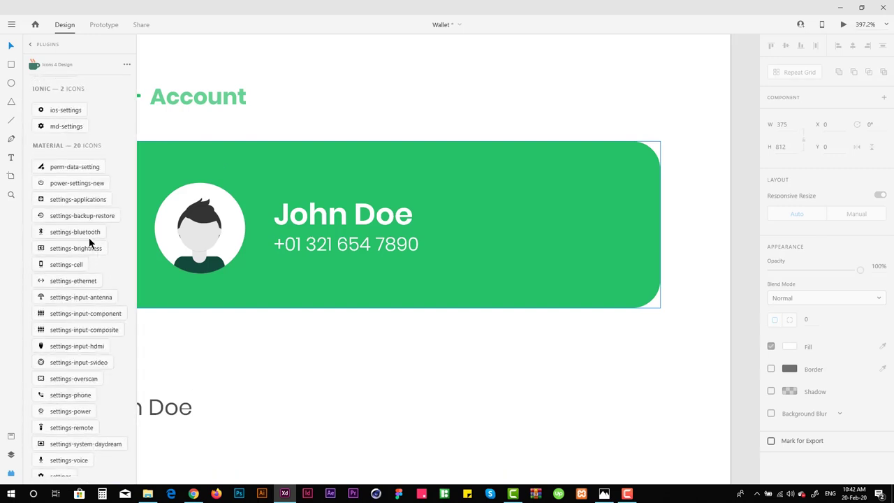
scroll(89, 239, up, 3)
click(66, 92)
key(BackSpace)
key(BackSpace)
key(BackSpace)
key(BackSpace)
key(BackSpace)
key(BackSpace)
key(BackSpace)
key(BackSpace)
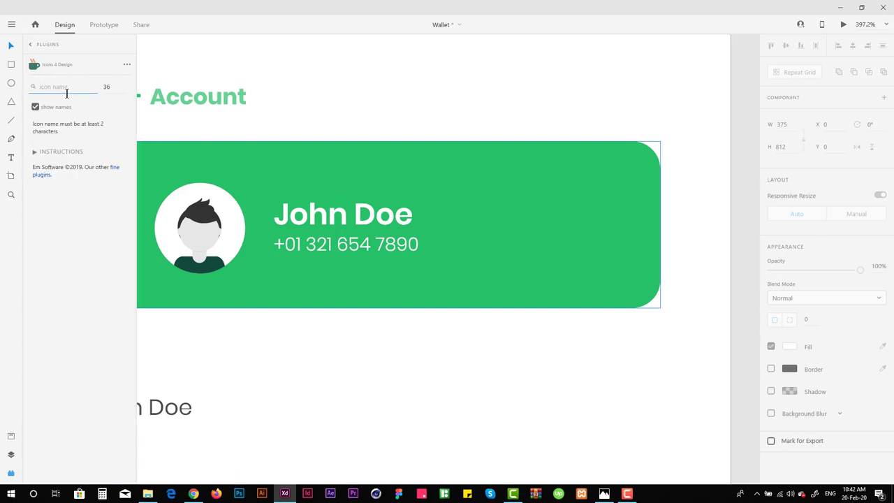
Build a vertical column of three white, borderless 4 × 4 circles near the banner's upper-right corner and group them
drag(618, 185, 628, 195)
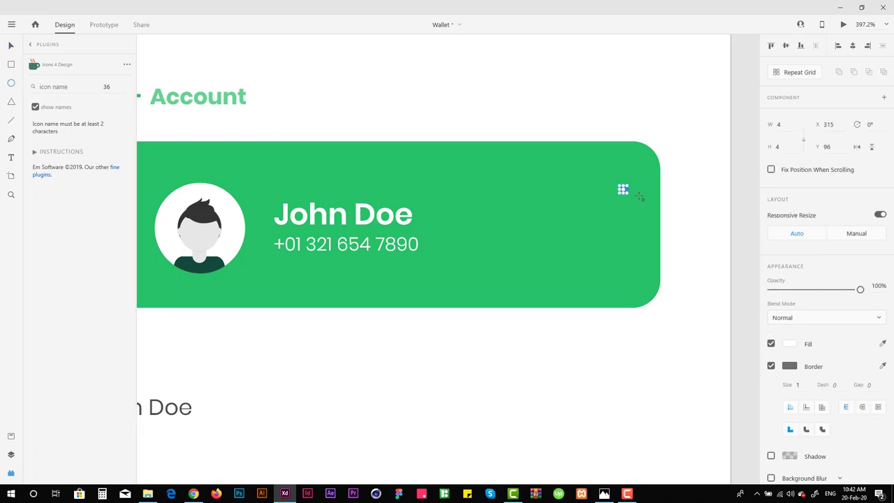
scroll(628, 194, up, 5)
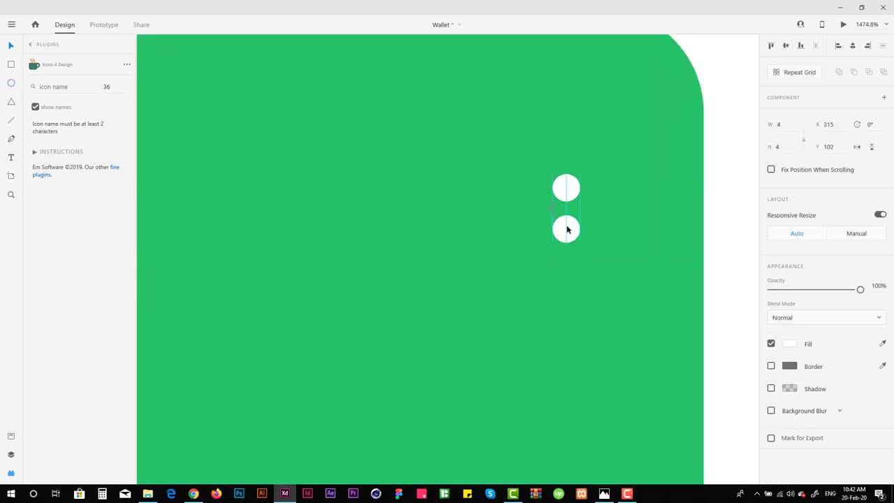
shift+click(568, 186)
key(ctrl+g)
scroll(611, 212, down, 4)
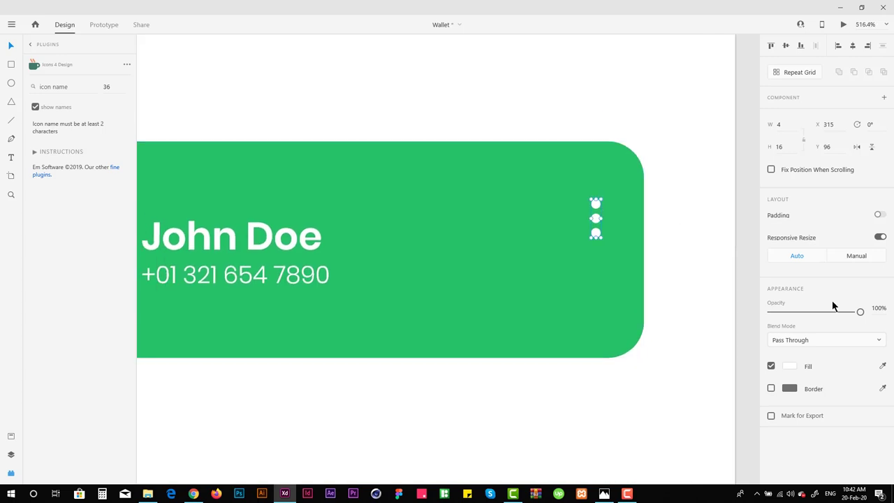
Scale the three-dot group proportionally to 3 × 12 and place it at X 314, Y 92 with the layout grid shown
key(Return)
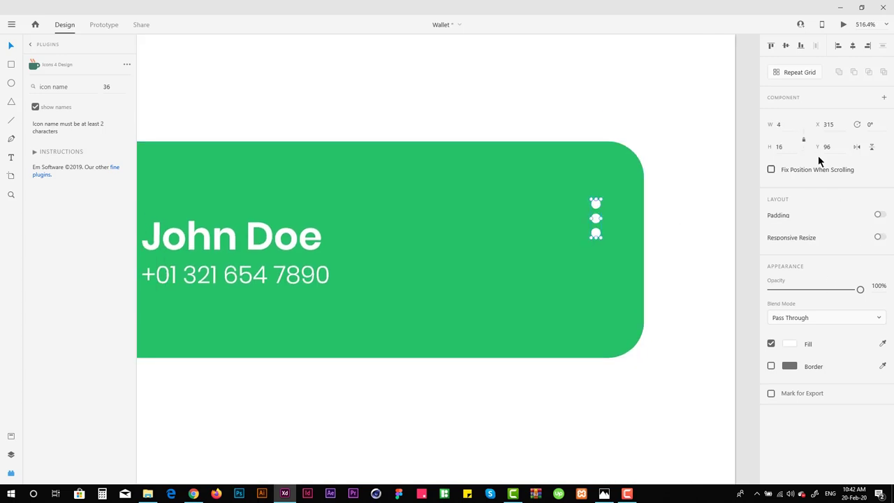
scroll(657, 167, up, 3)
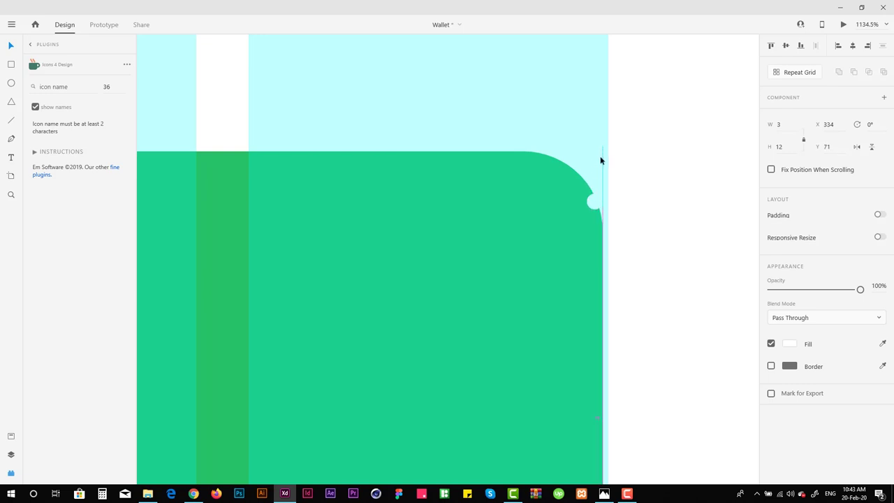
scroll(601, 164, down, 4)
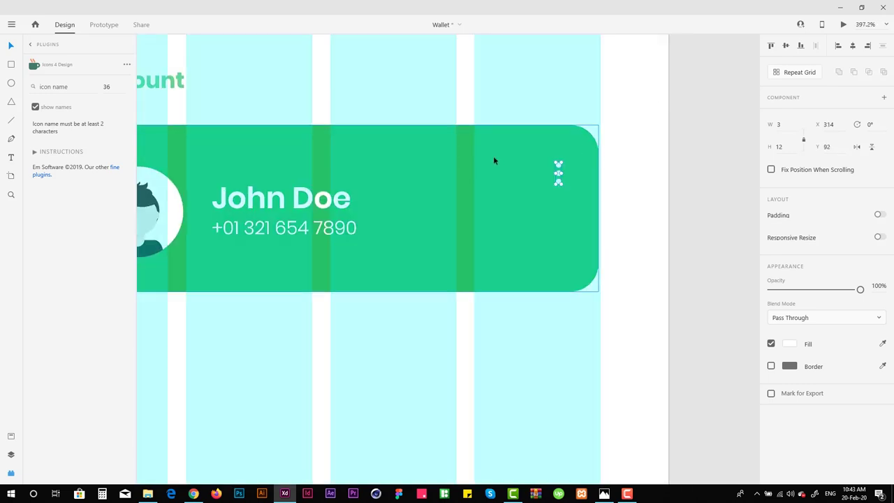
Widen the green banner so its side edges line up with the layout grid's outer columns, and hide the grid
scroll(461, 172, up, 5)
click(10, 454)
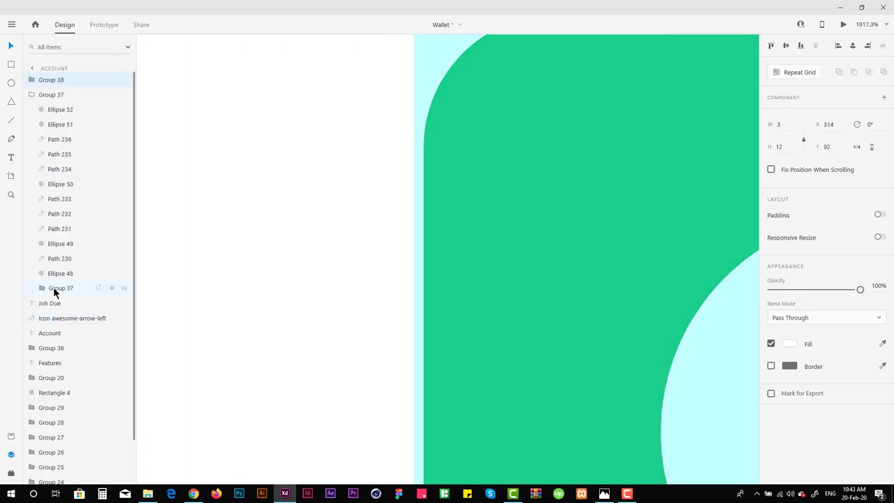
click(53, 287)
click(451, 127)
scroll(358, 261, down, 3)
scroll(363, 253, up, 4)
scroll(356, 257, down, 2)
scroll(356, 258, down, 3)
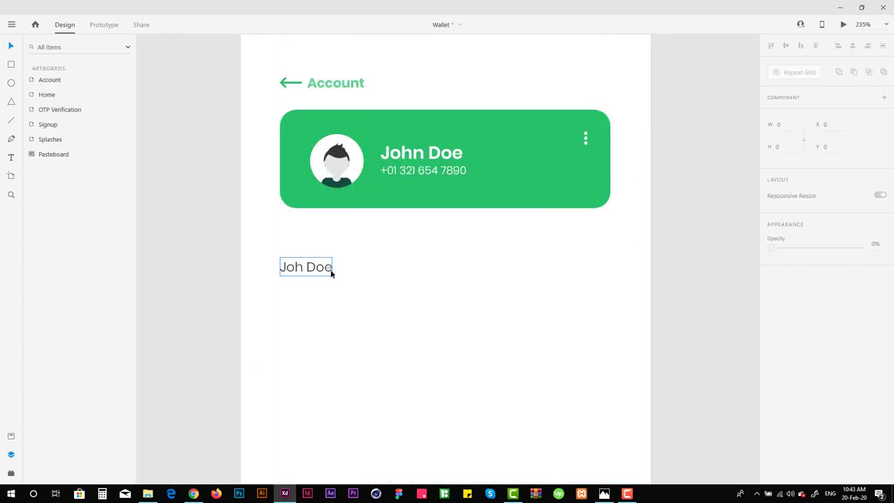
Replace the placeholder text below the banner with "Balance" and shift it horizontally to X 76
double_click(325, 271)
text(Balance)
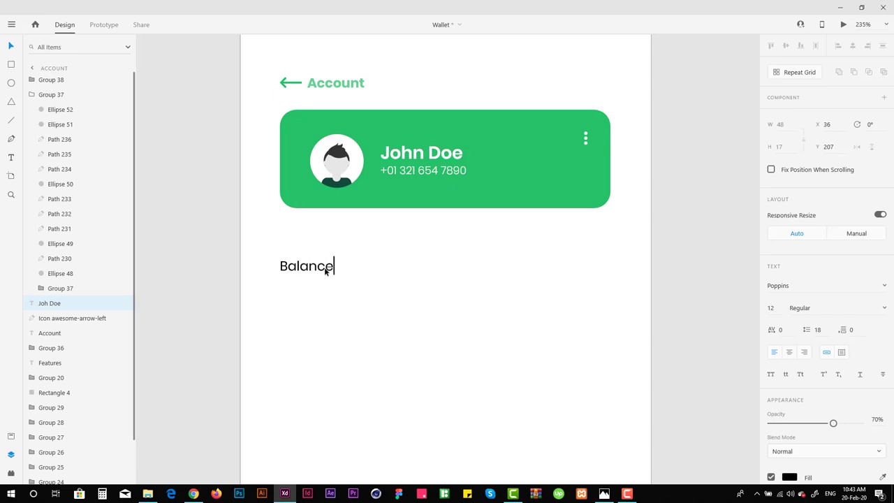
key(Escape)
scroll(369, 240, up, 1)
key(shift+Right)
key(shift+Right)
key(shift+Right)
key(shift+Right)
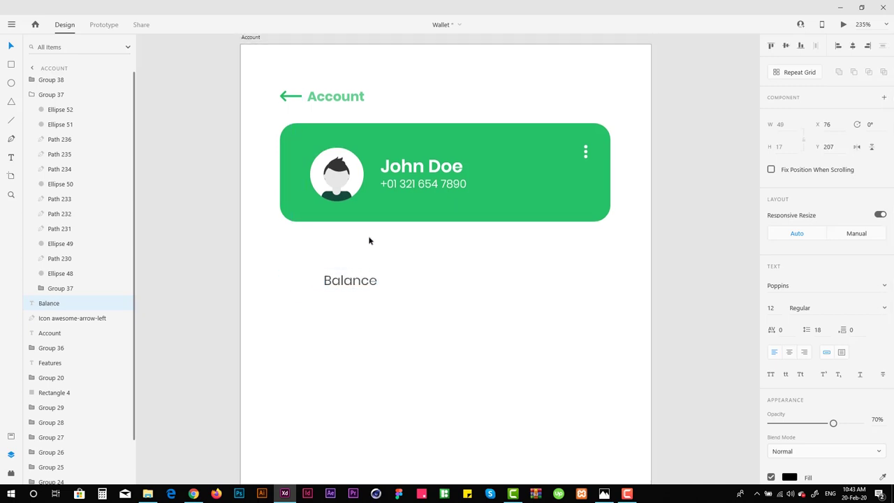
key(Escape)
Search the Icons 4 Design plugin for "money" icons
click(10, 473)
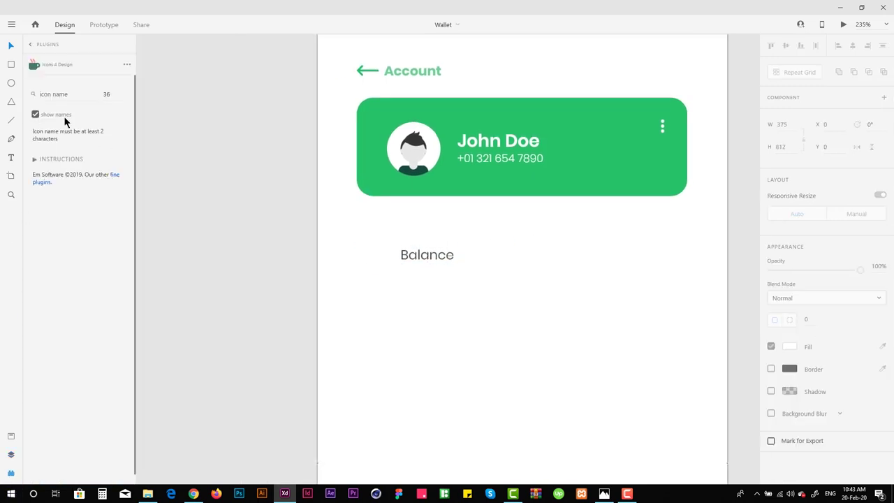
click(67, 92)
text(money)
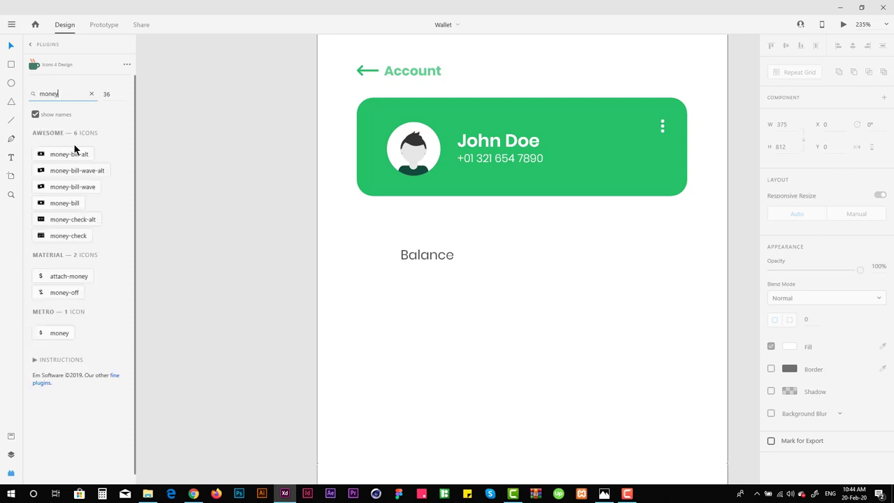
Try the money-bill-alt icon on the Account artboard, compare it with the Home screen's Bill icon, and delete it
click(79, 158)
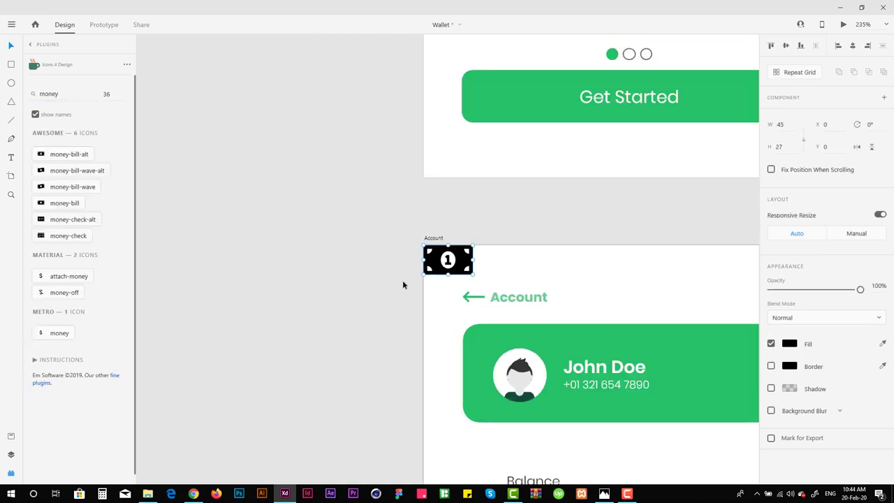
scroll(410, 208, down, 5)
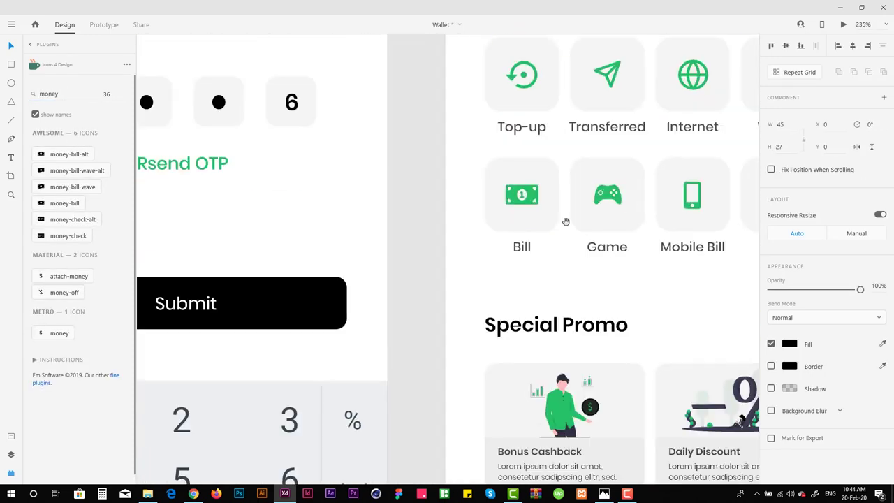
scroll(358, 107, up, 5)
key(Delete)
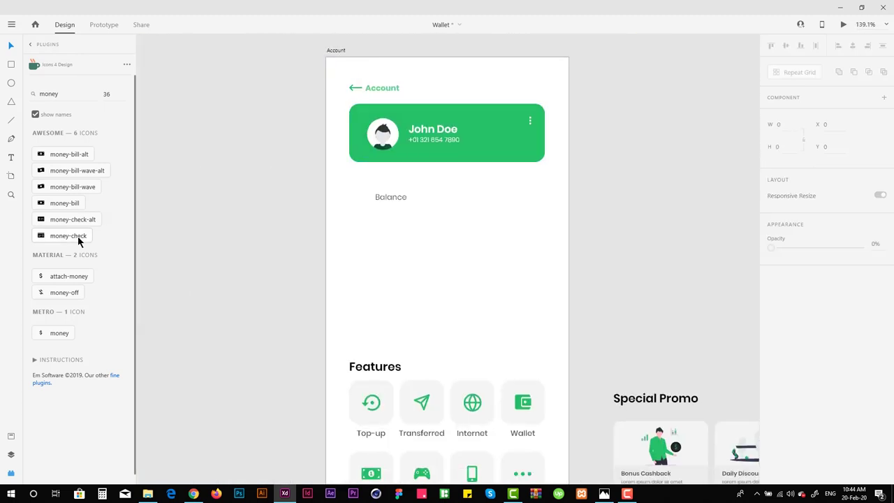
click(58, 162)
key(Delete)
Insert the money-bill icon and place it at X 36, Y 206 beside the "Balance" text
click(59, 205)
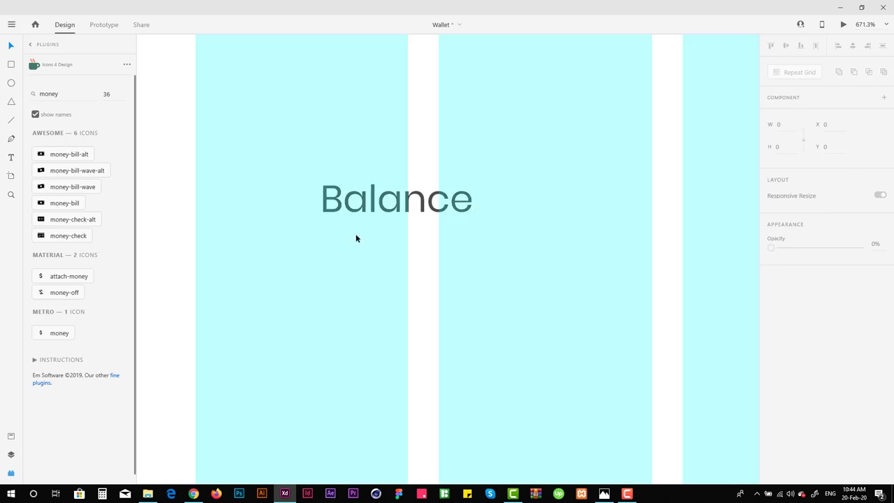
click(64, 202)
drag(474, 245, 295, 204)
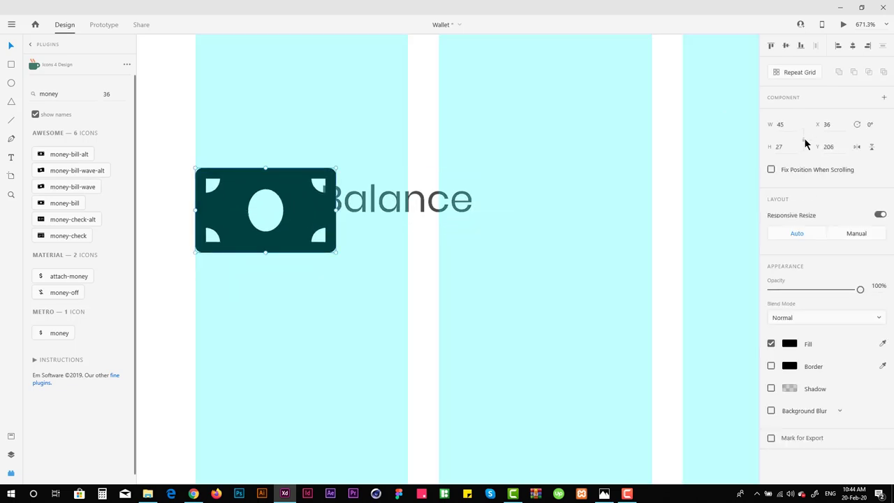
Scale the money-bill icon proportionally to a height of 15 and centre it vertically with the "Balance" text
click(880, 214)
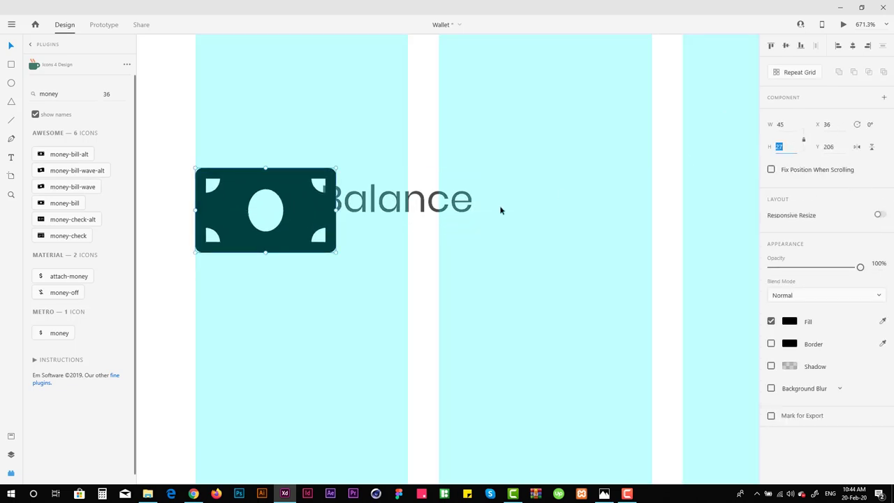
text(15)
key(Return)
shift+click(398, 199)
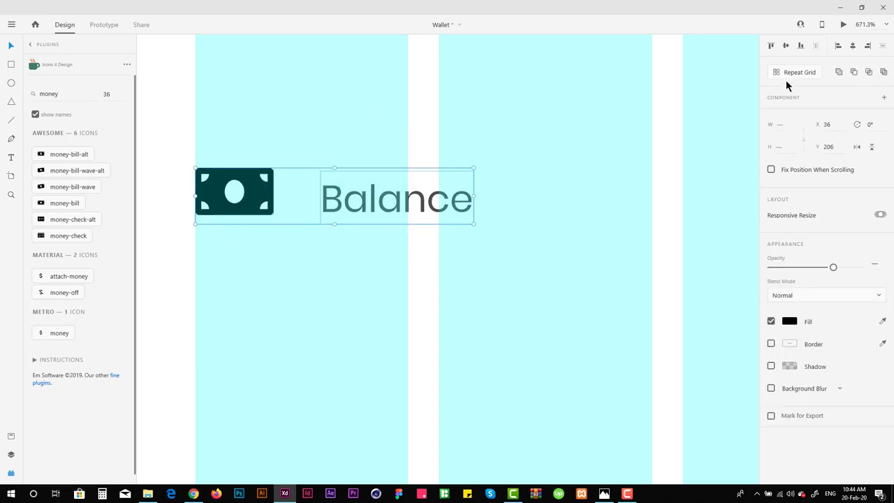
scroll(379, 233, down, 5)
scroll(359, 241, up, 4)
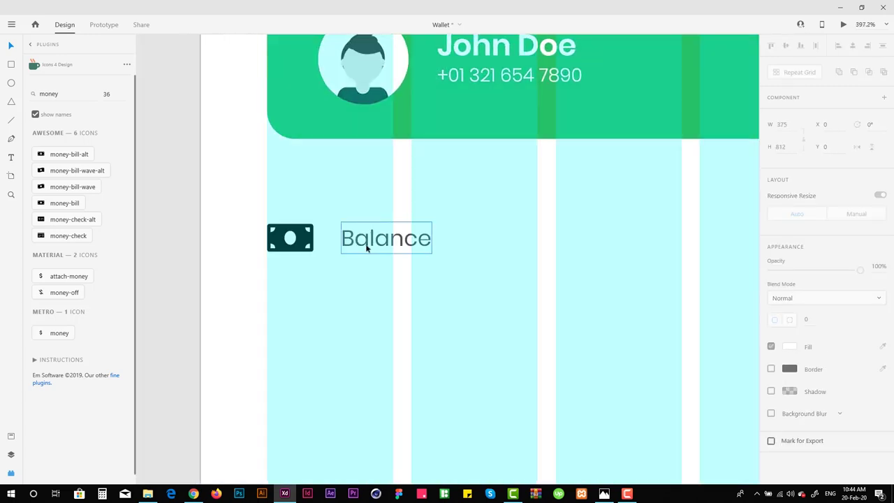
Recolour the money-bill icon with the banner's green and hide the layout grid
click(370, 241)
click(305, 225)
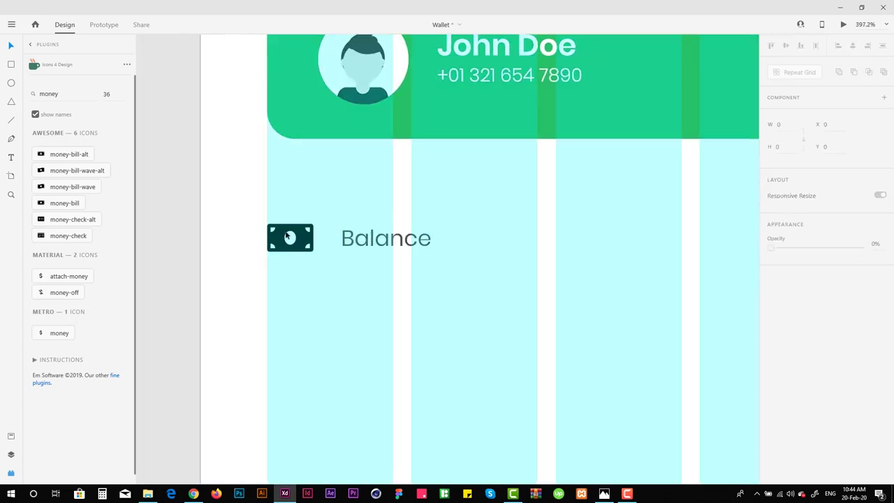
scroll(321, 252, up, 2)
key(ctrl+shift+apostrophe)
scroll(447, 237, up, 2)
click(498, 207)
scroll(377, 209, down, 5)
scroll(391, 182, up, 2)
scroll(457, 186, down, 5)
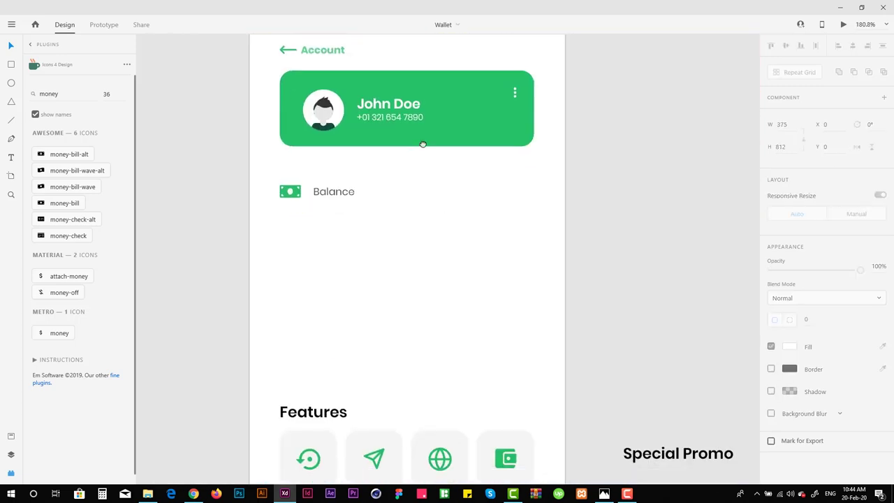
Show the layout grid, duplicate the "Balance" text to the grid's right edge at X 289, and change the copy to "$115.00"
scroll(380, 144, up, 1)
drag(379, 144, 380, 166)
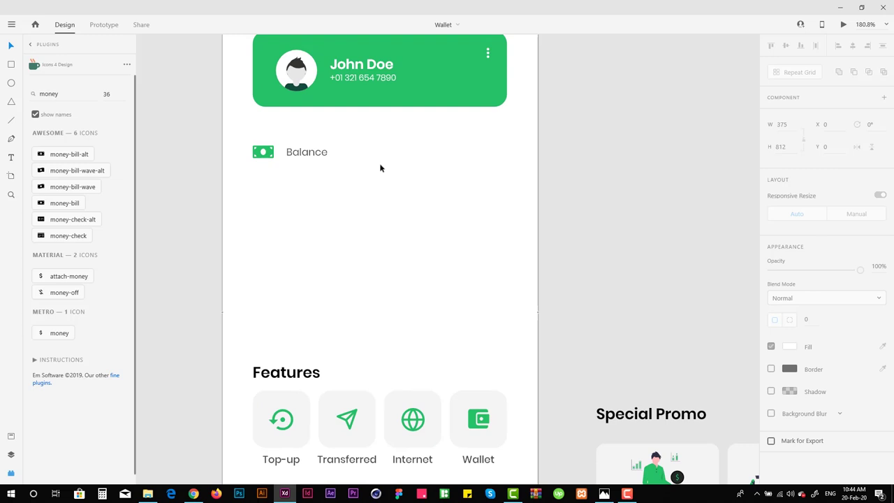
scroll(360, 223, up, 1)
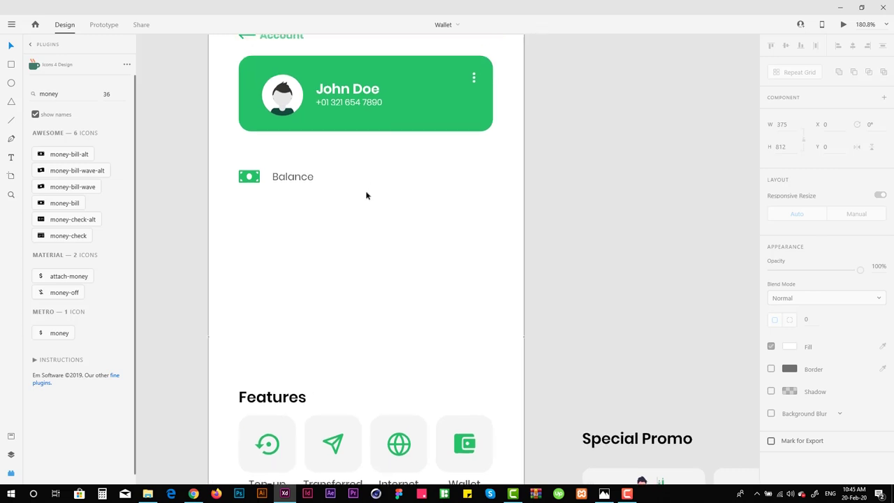
key(ctrl+shift+apostrophe)
drag(300, 176, 479, 179)
scroll(479, 179, up, 3)
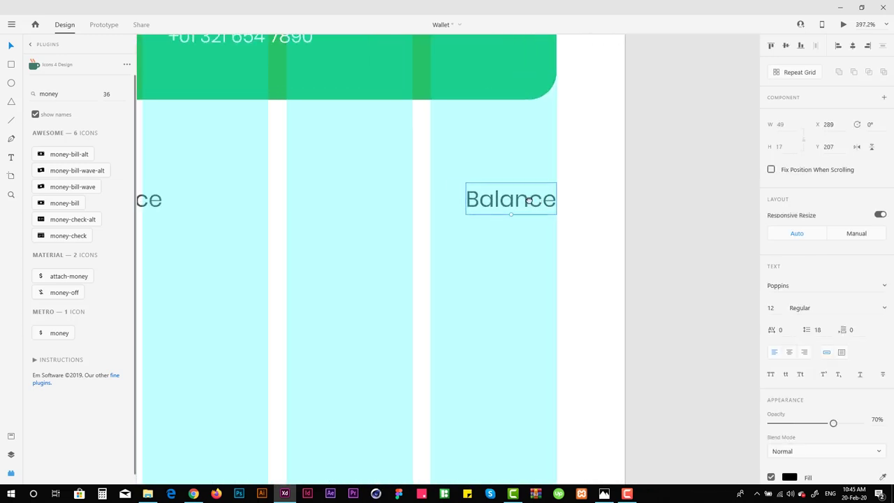
double_click(528, 203)
text($)
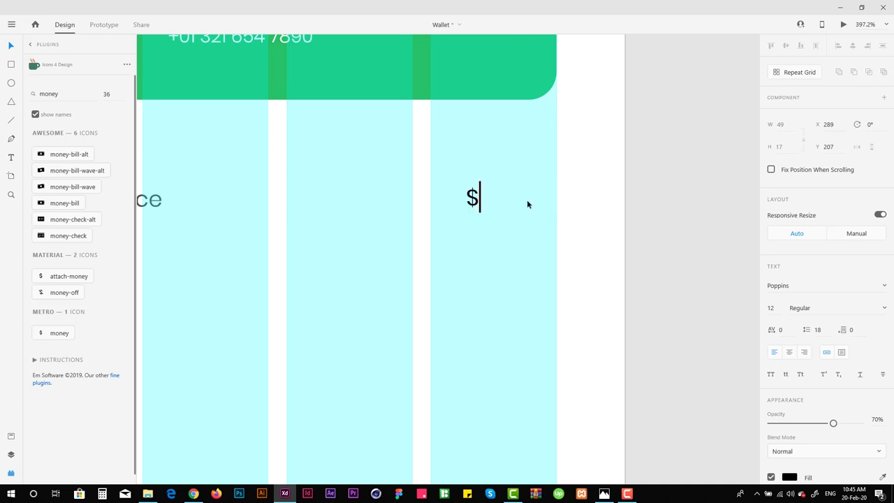
text(115.00)
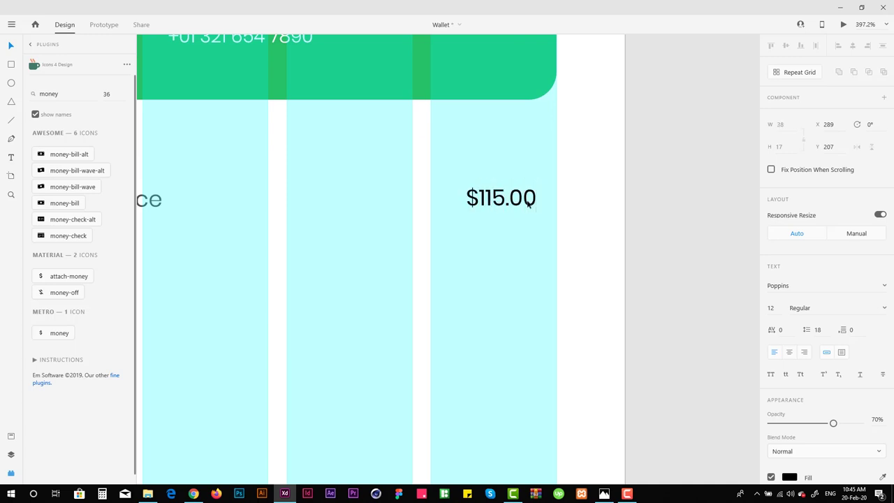
Try the SemiBold weight on the "$115.00" text and settle on Poppins Medium
key(Escape)
text(Bold)
key(Escape)
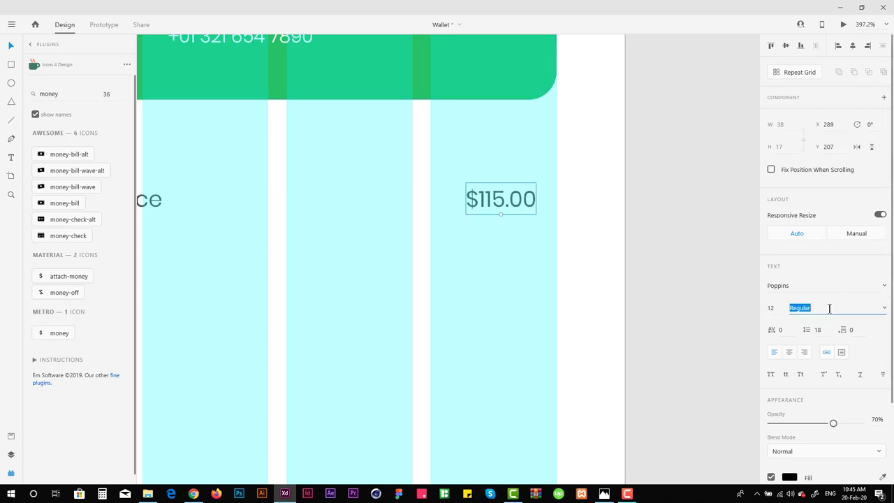
text(SemiBold)
key(Return)
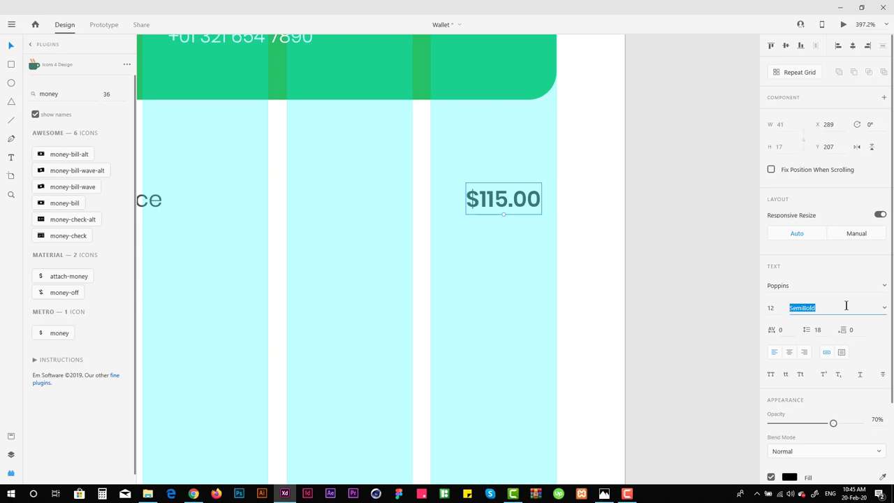
text(Medium)
key(Return)
key(Escape)
scroll(481, 239, left, 2)
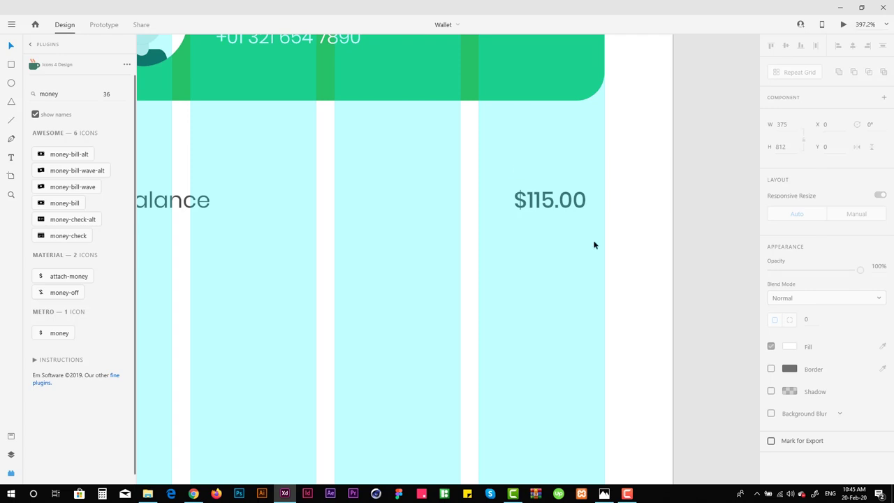
Search the icon plugin for "arrow" and insert the ios-arrow-forward icon from the Ionic set
click(62, 91)
text(arrow)
scroll(80, 316, down, 5)
scroll(75, 314, up, 3)
scroll(76, 265, up, 3)
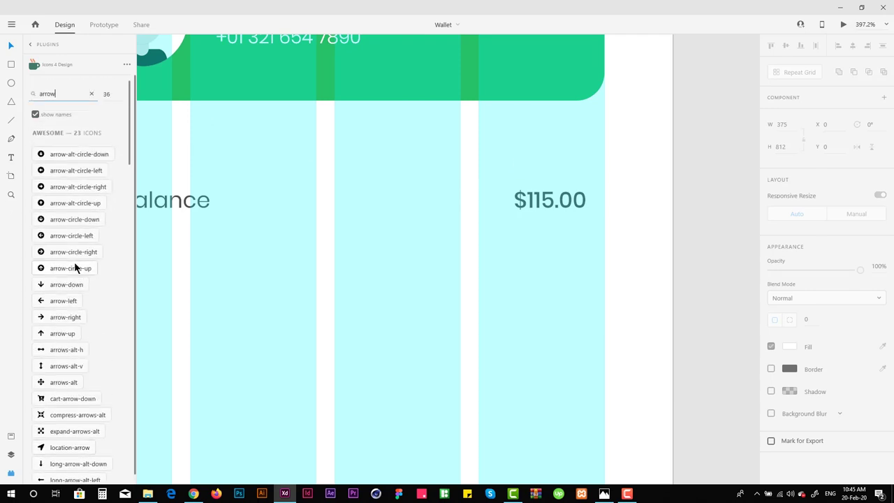
scroll(75, 262, down, 6)
scroll(75, 281, down, 3)
scroll(75, 281, down, 1)
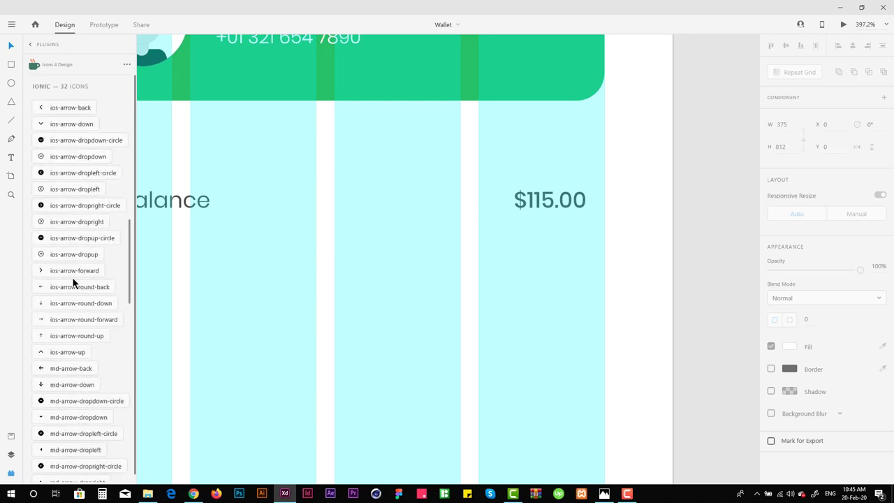
click(78, 272)
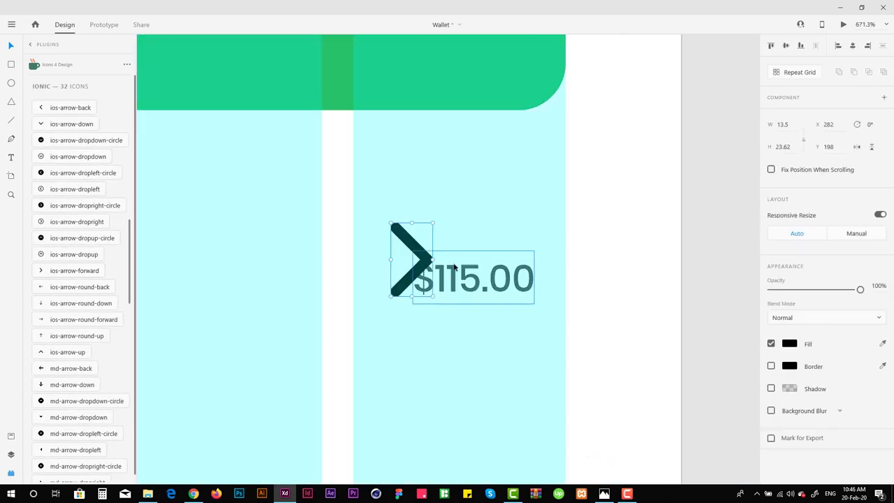
Turn off responsive resize for the arrow icon, scale it proportionally to a width of 6, and place it beside the amount at X 332
click(879, 215)
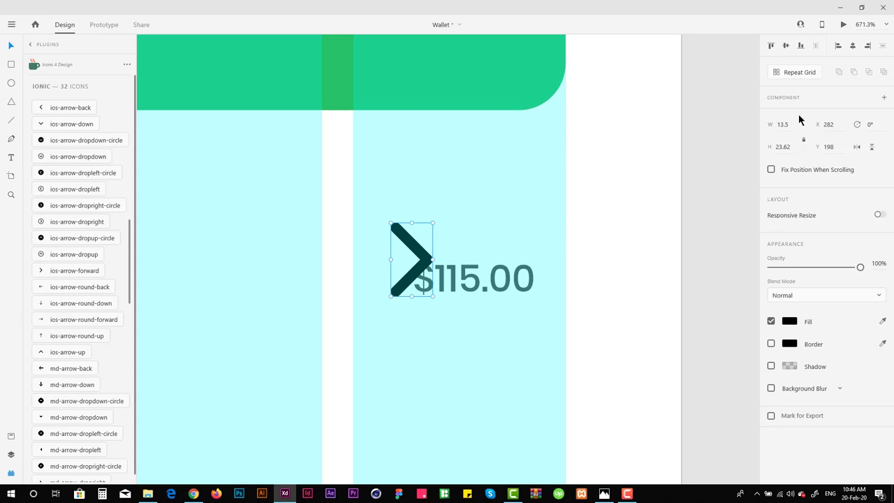
text(6)
key(Return)
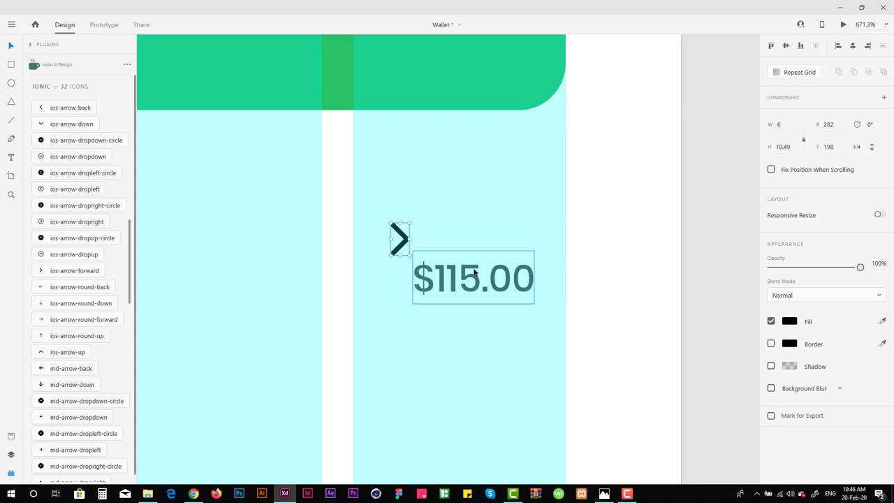
scroll(497, 286, up, 3)
drag(325, 215, 590, 279)
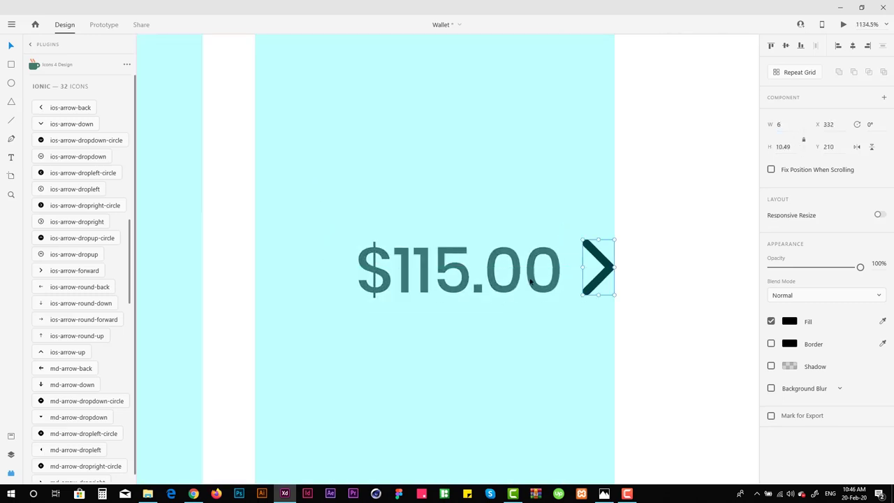
click(637, 140)
Centre the Balance row's items vertically, hide the layout grid, and move the "$115.00" text to X 284
scroll(592, 272, down, 5)
drag(584, 264, 232, 328)
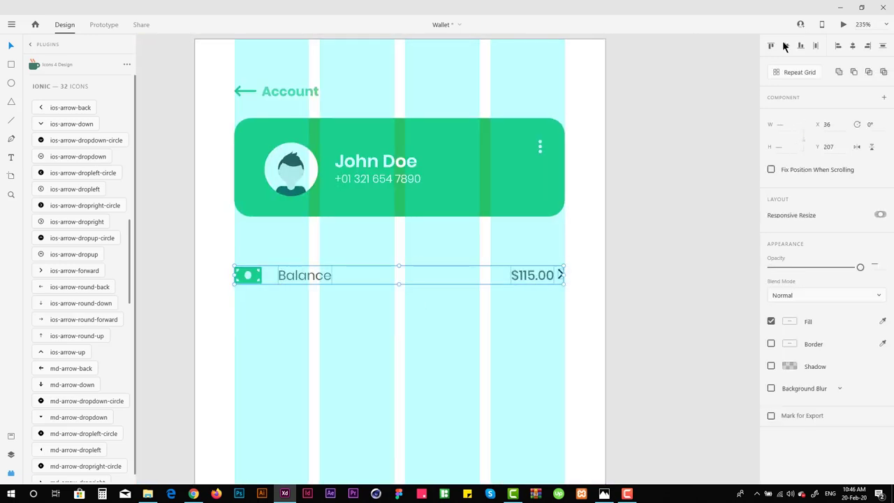
scroll(559, 275, up, 5)
scroll(586, 271, up, 2)
drag(538, 239, 462, 393)
click(426, 380)
click(417, 333)
scroll(431, 252, down, 5)
drag(488, 257, 472, 280)
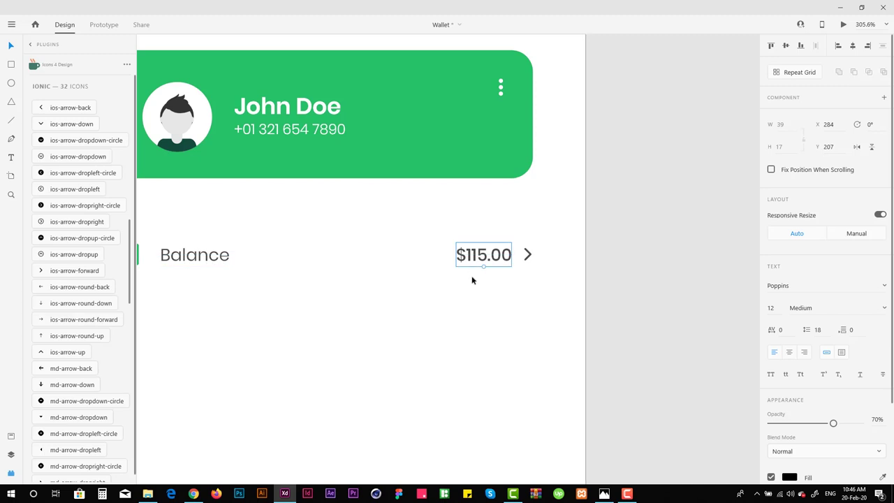
Move the "Balance" text closer to the money icon, to X 70
drag(548, 218, 460, 242)
click(419, 286)
scroll(413, 293, left, 3)
drag(389, 233, 323, 320)
drag(310, 260, 301, 278)
scroll(365, 275, right, 2)
scroll(365, 276, up, 2)
scroll(342, 207, down, 3)
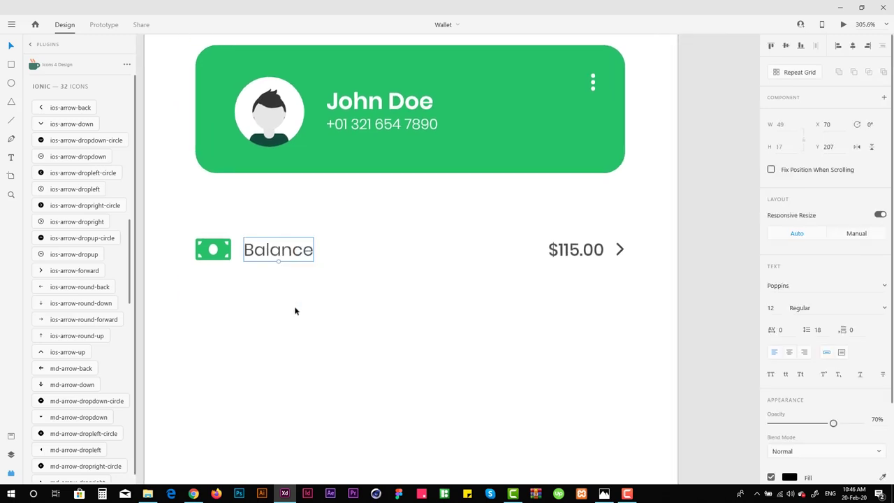
Scale the money icon down proportionally to a height of 12
click(213, 291)
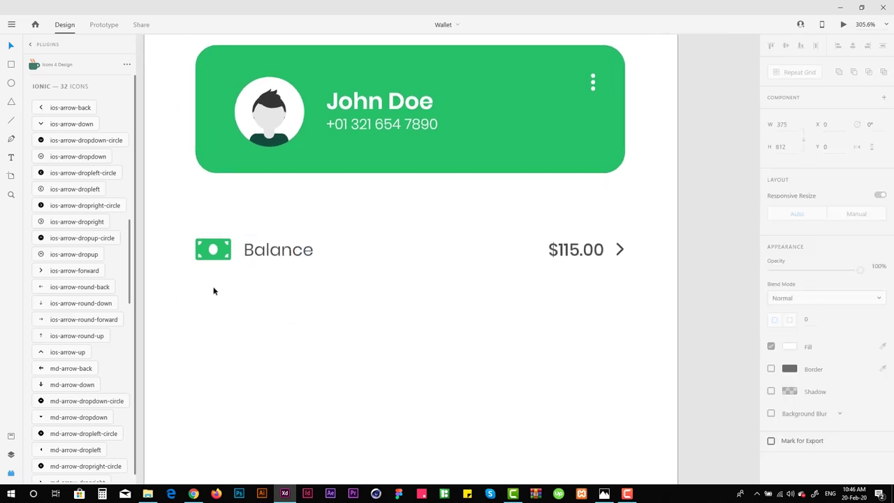
scroll(213, 292, down, 2)
scroll(214, 292, left, 1)
click(227, 207)
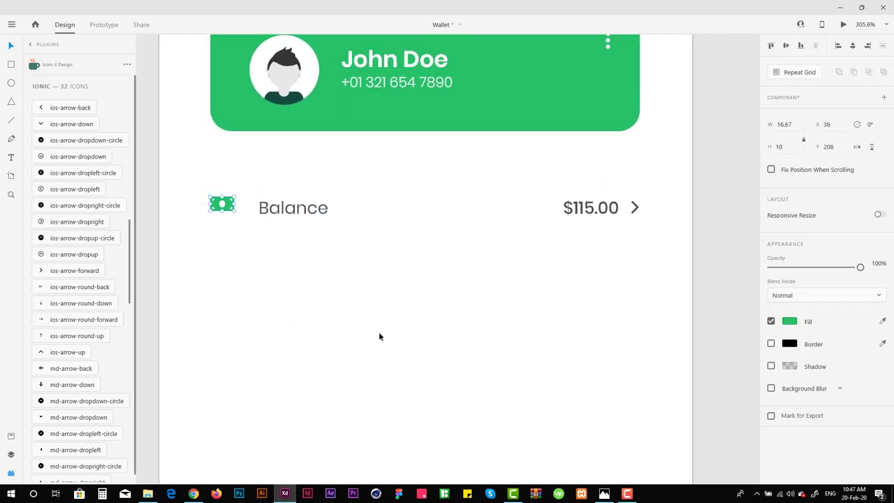
click(779, 146)
text(12)
key(Escape)
text(12)
key(Return)
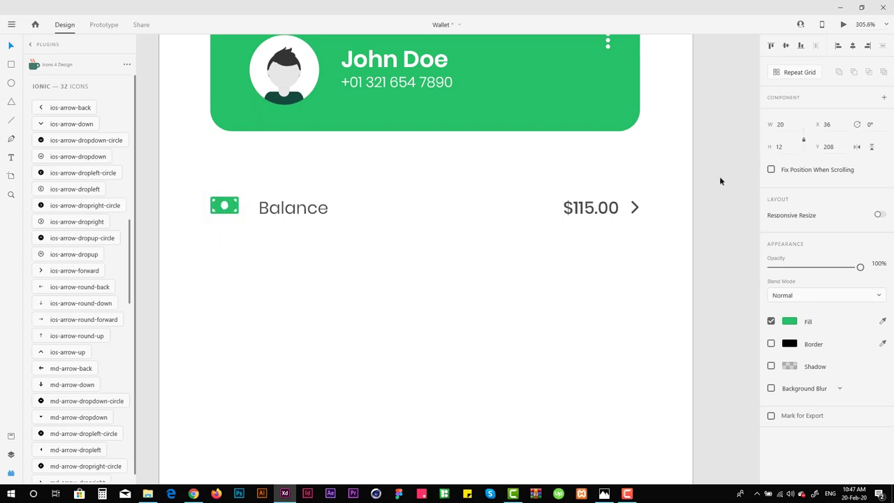
Show the layout grid, centre the Balance row's items vertically, and move the "Balance" text slightly closer to the money icon
scroll(218, 176, up, 2)
scroll(291, 263, down, 2)
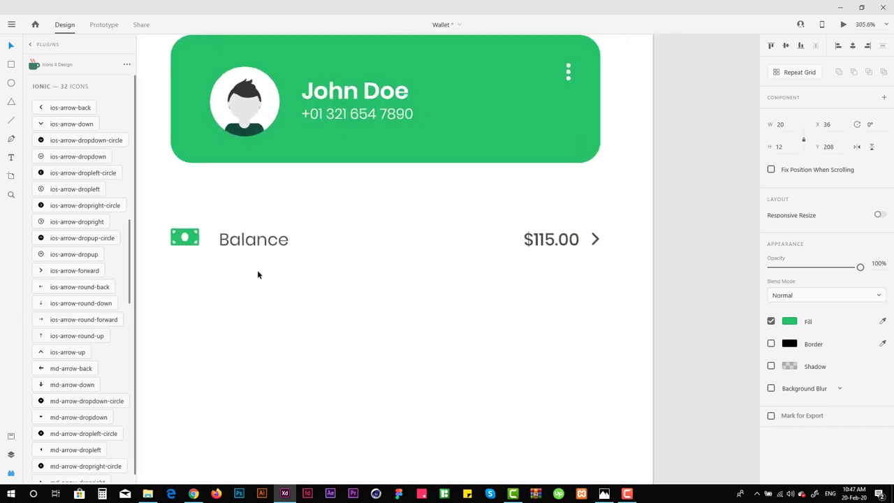
drag(167, 215, 535, 315)
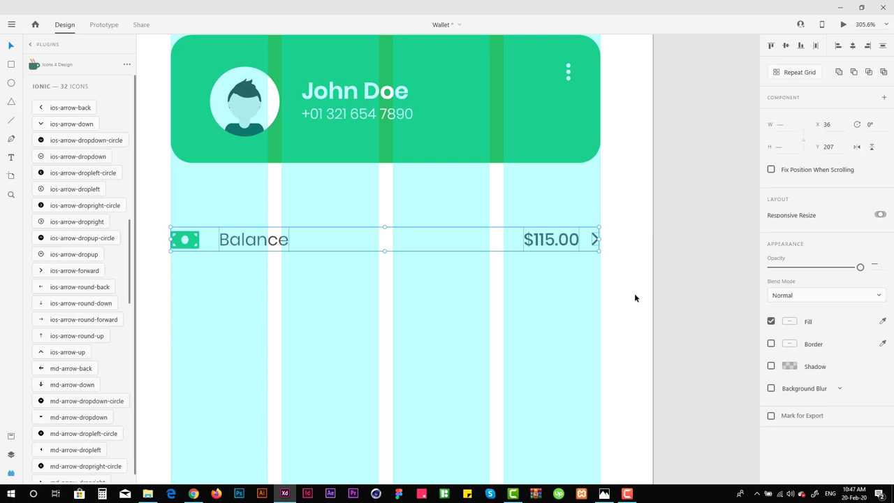
click(245, 248)
drag(245, 248, 223, 241)
click(559, 241)
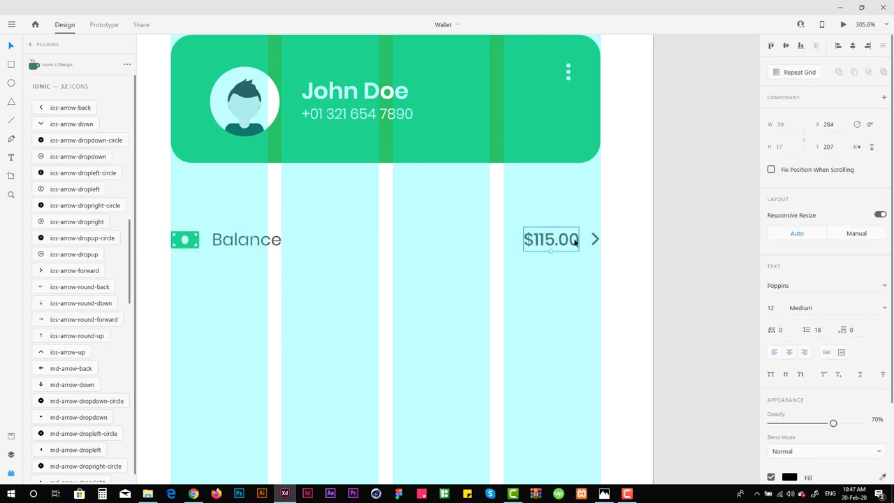
scroll(565, 241, up, 3)
scroll(617, 166, down, 4)
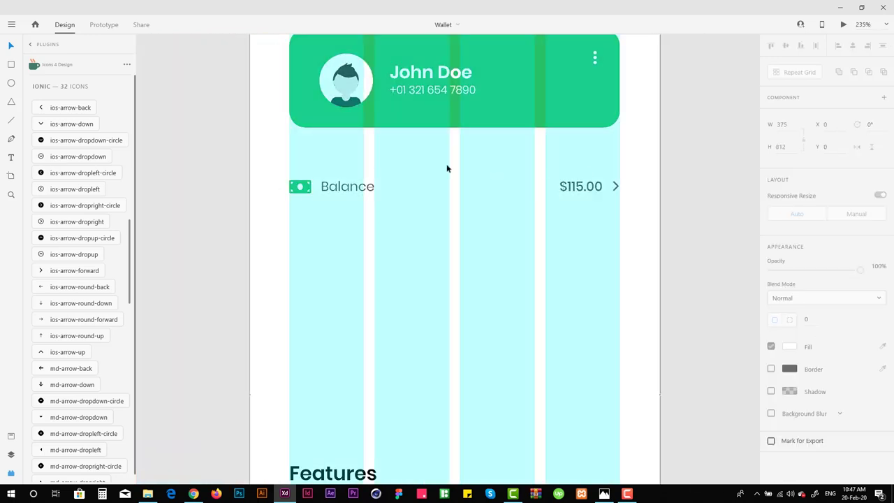
Move the whole Balance row up towards the profile banner, to Y 192
click(314, 196)
drag(365, 189, 357, 141)
key(shift+Down)
key(shift+Down)
scroll(357, 136, down, 3)
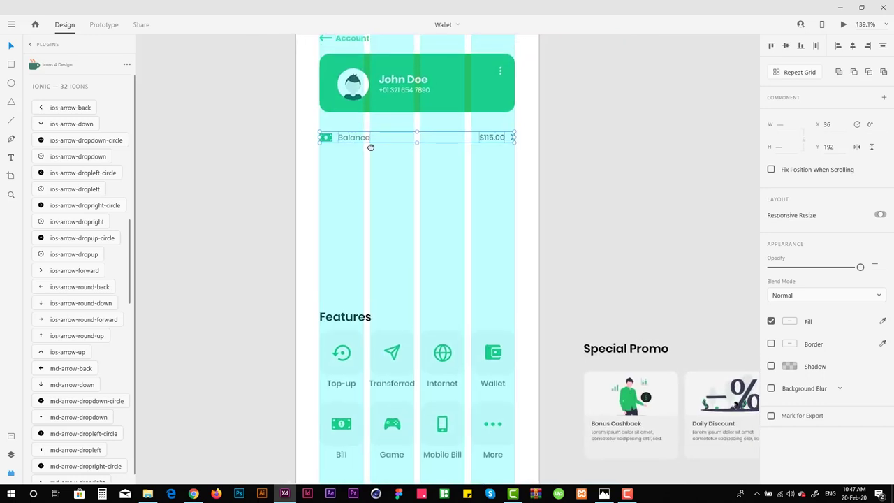
Hide the layout grid and move the Features block off the Account artboard, onto the empty canvas to its right
click(604, 494)
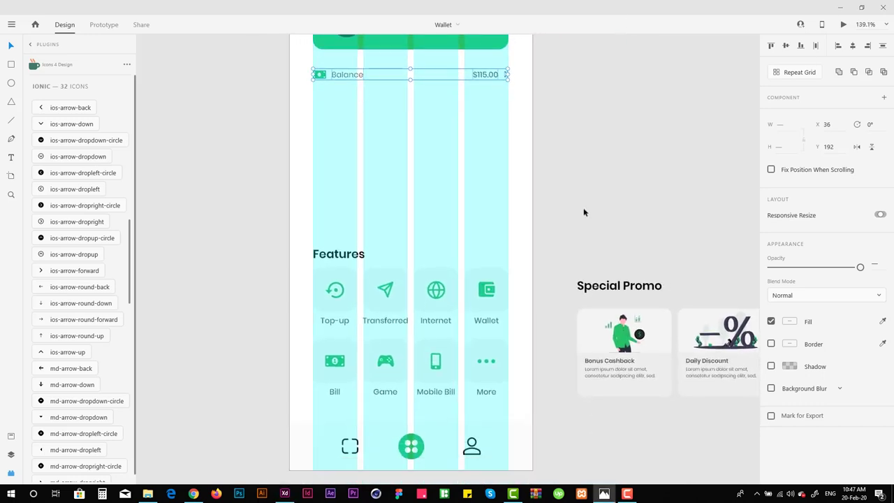
click(517, 184)
key(ctrl+shift+apostrophe)
drag(430, 266, 425, 164)
drag(204, 139, 714, 338)
drag(259, 244, 531, 250)
Select the complete Balance row, from money icon to arrow, and move it down to Y 202
drag(312, 121, 316, 234)
click(339, 156)
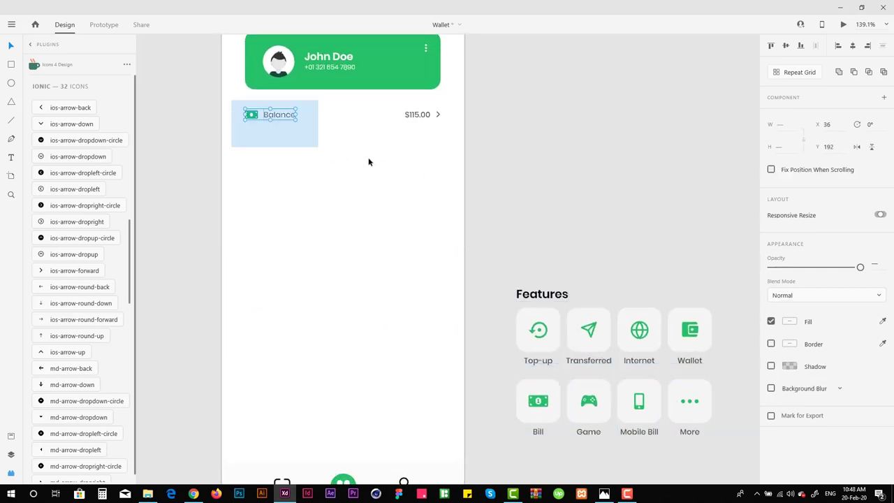
drag(457, 160, 225, 82)
Try turning the Balance row into a repeat grid and ungroup it
key(ctrl+r)
drag(343, 134, 363, 133)
click(270, 108)
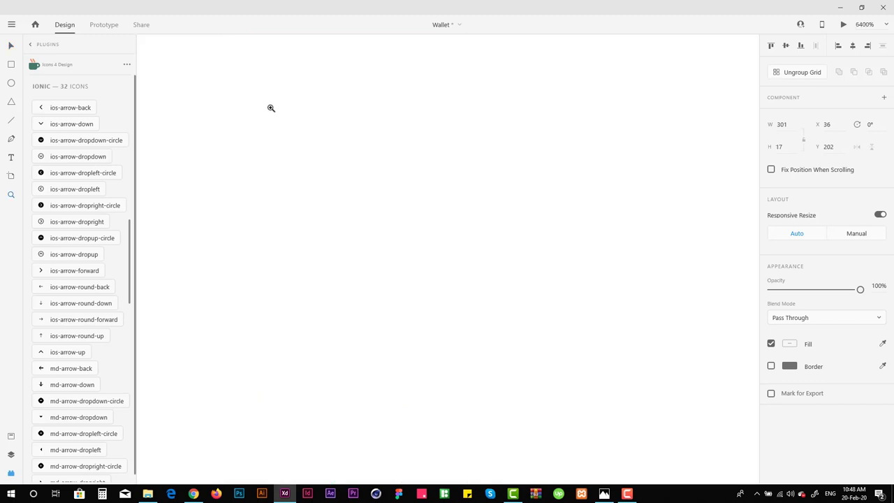
key(ctrl+0)
scroll(251, 185, up, 5)
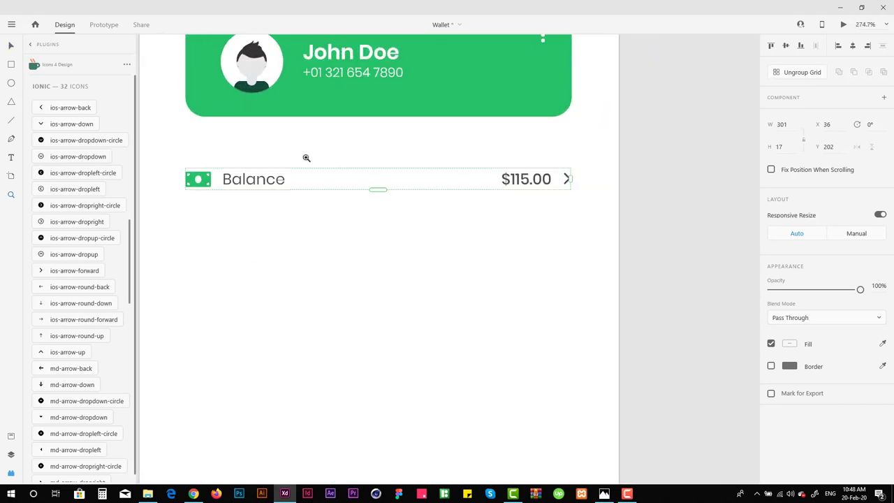
key(ctrl+shift+g)
scroll(259, 219, up, 1)
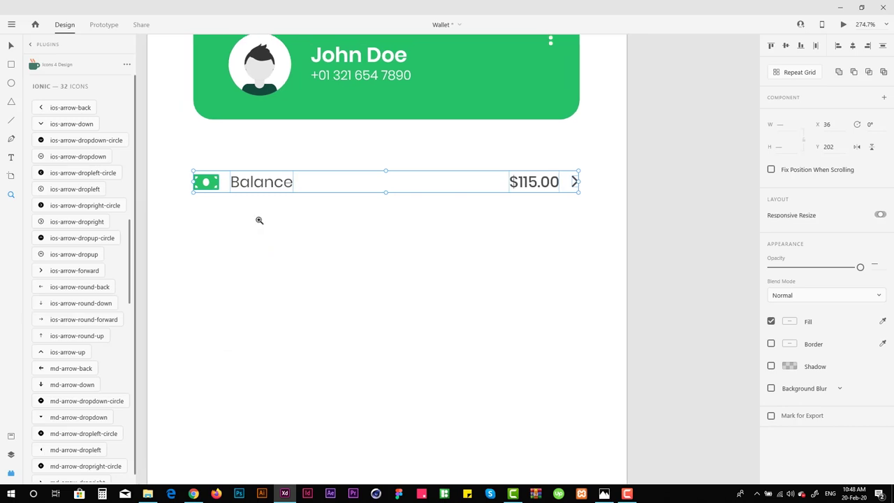
Move the money icon and "Balance" text together about 20 px to the right, inward from the banner's left edge
key(a)
key(v)
drag(198, 168, 307, 268)
key(Right)
key(Right)
key(Right)
key(Right)
key(Right)
key(Right)
key(Right)
key(Right)
key(Right)
key(Right)
key(Right)
key(Right)
key(Right)
key(Escape)
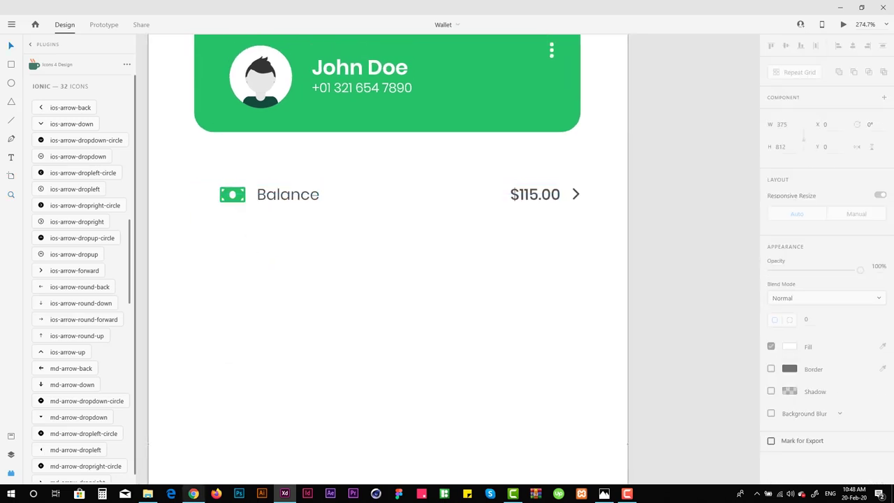
Switch to Chrome, open the YouTube video "Oleg Byonic - Broad Expanse Of Heaven", and return to Adobe XD
click(193, 493)
scroll(467, 224, down, 4)
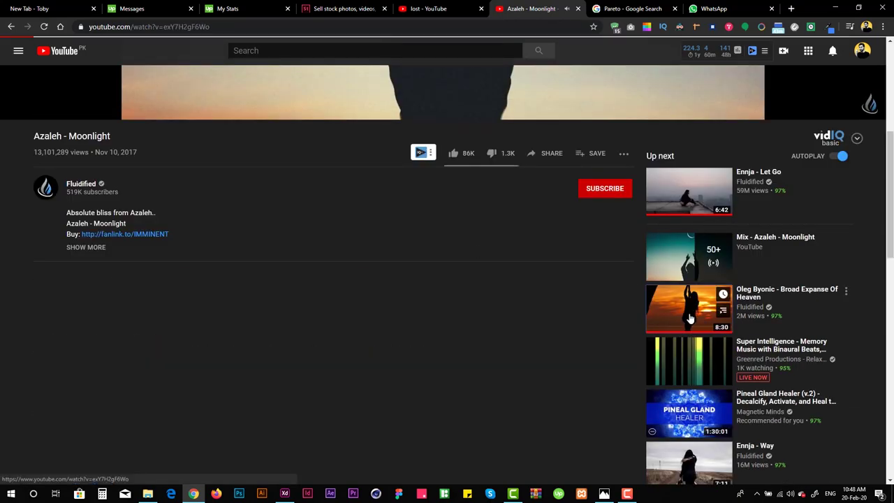
click(691, 305)
scroll(339, 479, down, 5)
click(284, 493)
Try a 32 × 32 square centred on the money icon at X 50, Y 195, and delete it
scroll(167, 125, up, 3)
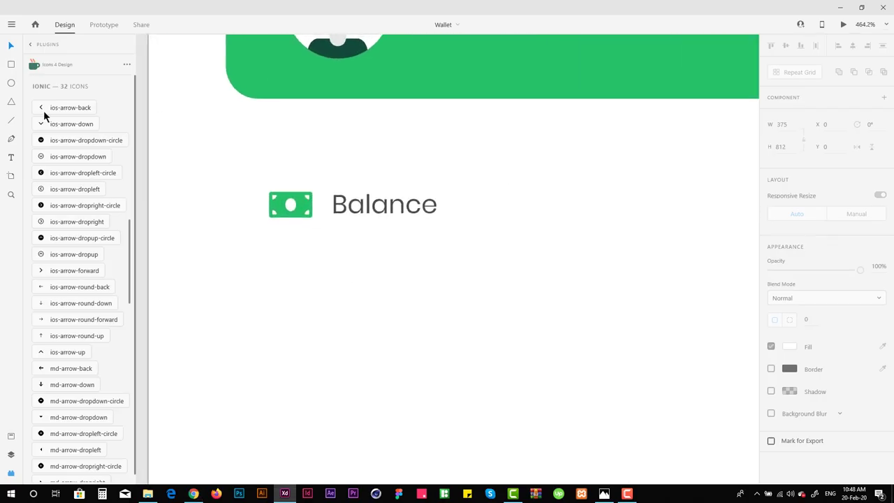
drag(290, 204, 257, 171)
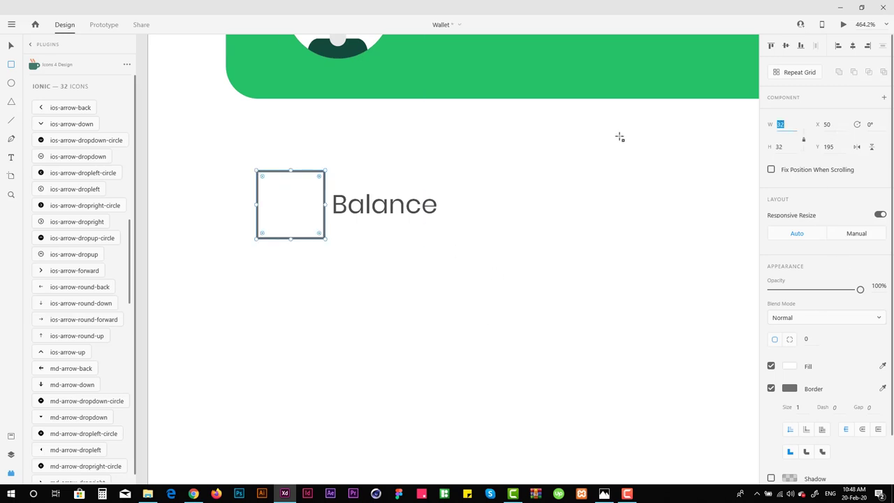
key(Escape)
click(262, 229)
key(Delete)
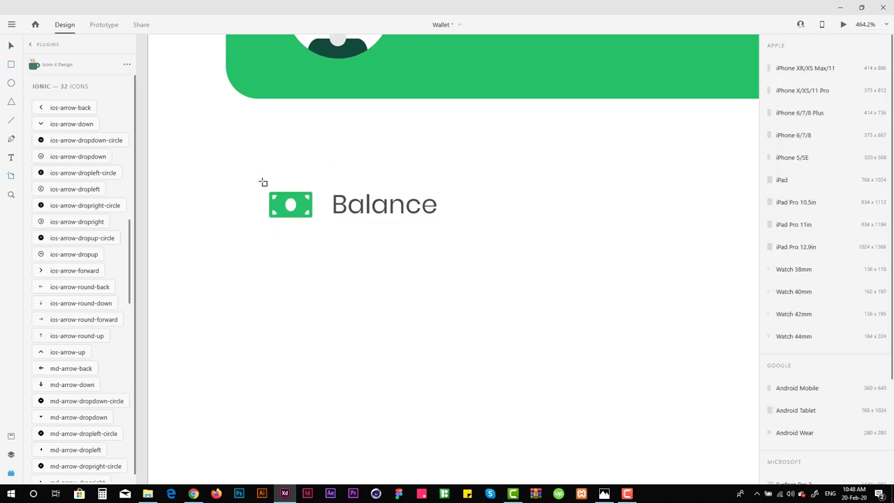
Restore the deleted square at 35 × 35, centre it with the money icon, and place it behind the icon
key(ctrl+z)
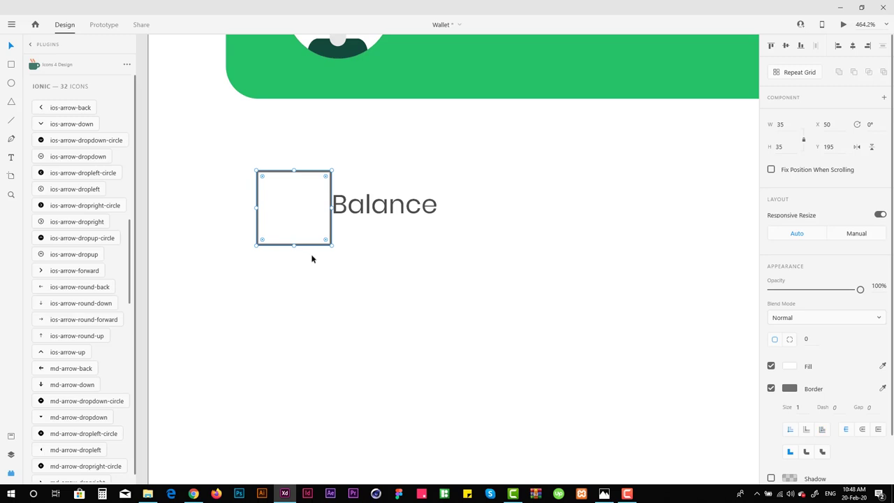
drag(239, 149, 313, 273)
click(786, 46)
click(852, 45)
click(273, 183)
scroll(274, 183, up, 3)
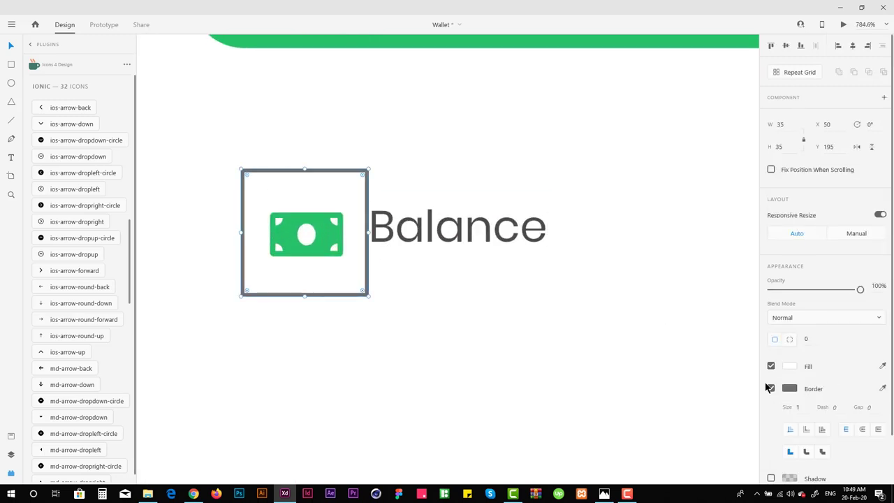
Give the square behind the money icon a #F6F6F6 fill, no border, and corners rounded to 5 px
click(883, 368)
click(790, 388)
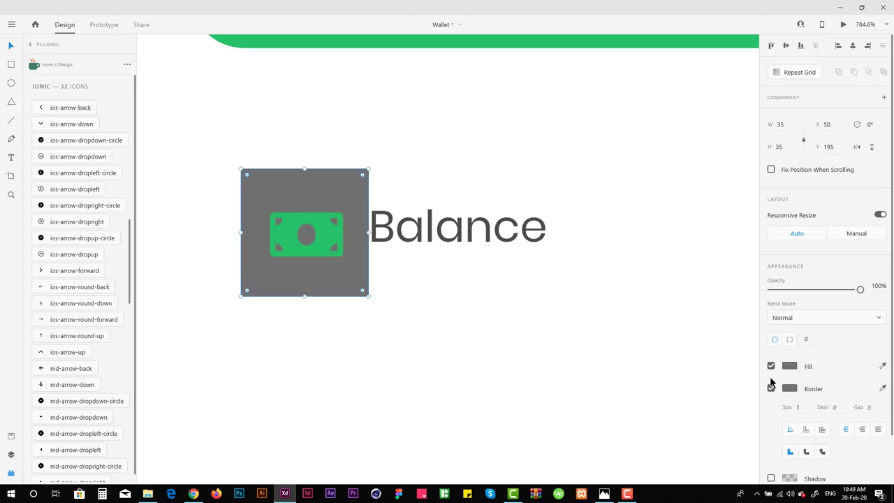
click(771, 389)
click(789, 366)
click(648, 324)
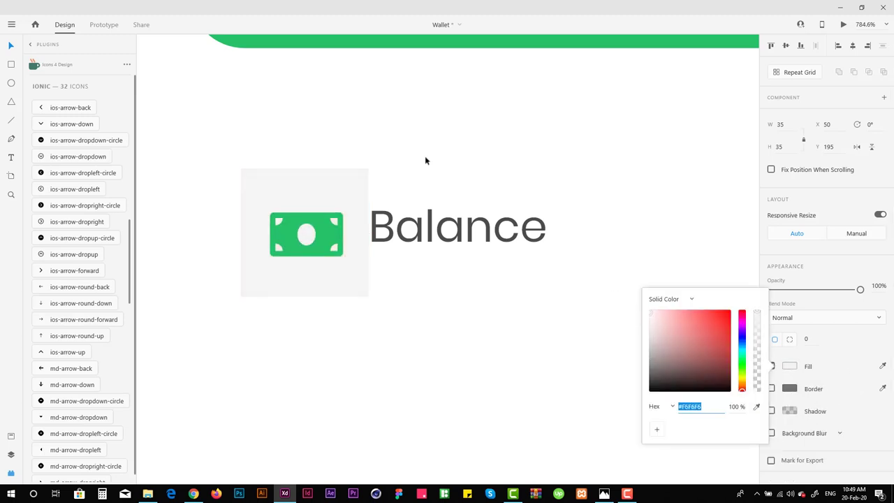
click(355, 182)
drag(363, 174, 359, 183)
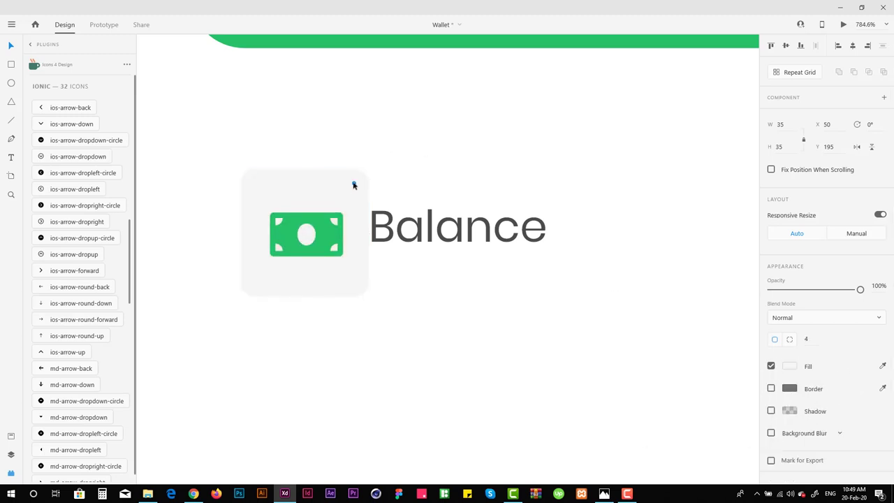
Move the "Balance" text 10 px to the right and align all elements of the row along their vertical middle
scroll(363, 223, right, 1)
click(377, 250)
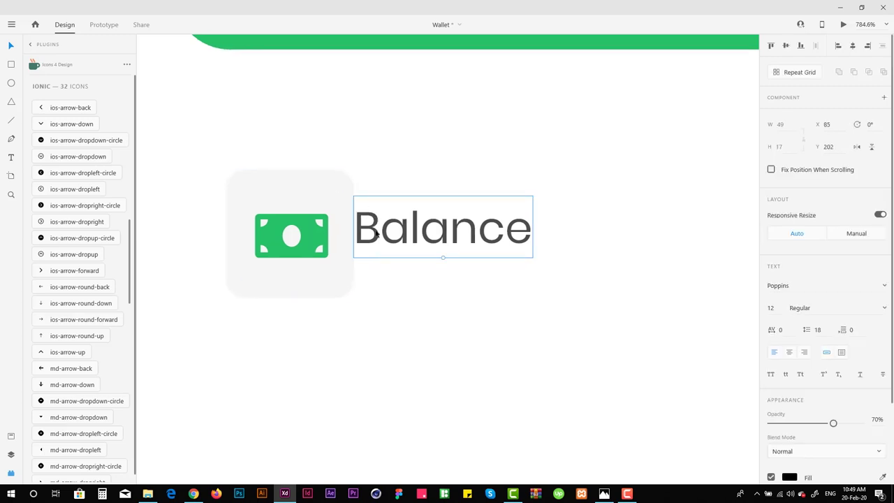
key(shift+Right)
scroll(291, 145, down, 6)
drag(188, 183, 575, 248)
click(786, 45)
key(Escape)
Show the layout grid and turn the Balance row into a repeat grid of five stacked rows
scroll(356, 258, up, 5)
scroll(333, 254, down, 4)
drag(333, 254, 302, 197)
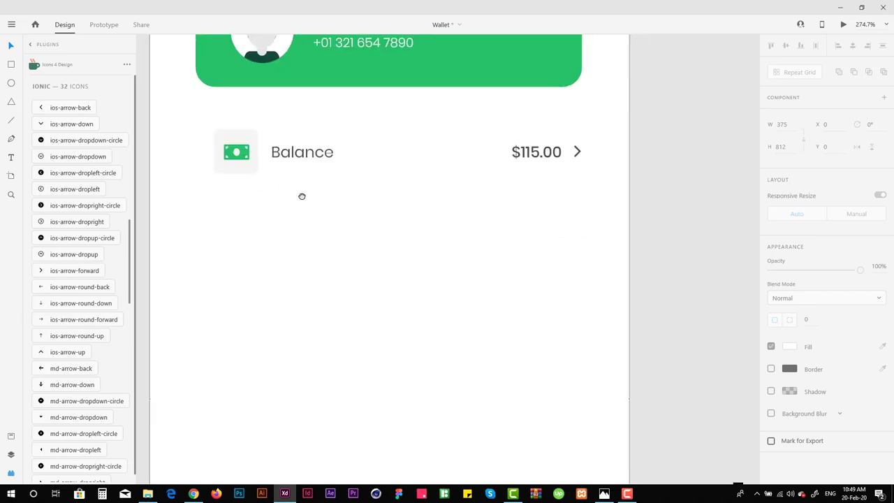
scroll(302, 196, down, 3)
drag(230, 150, 481, 203)
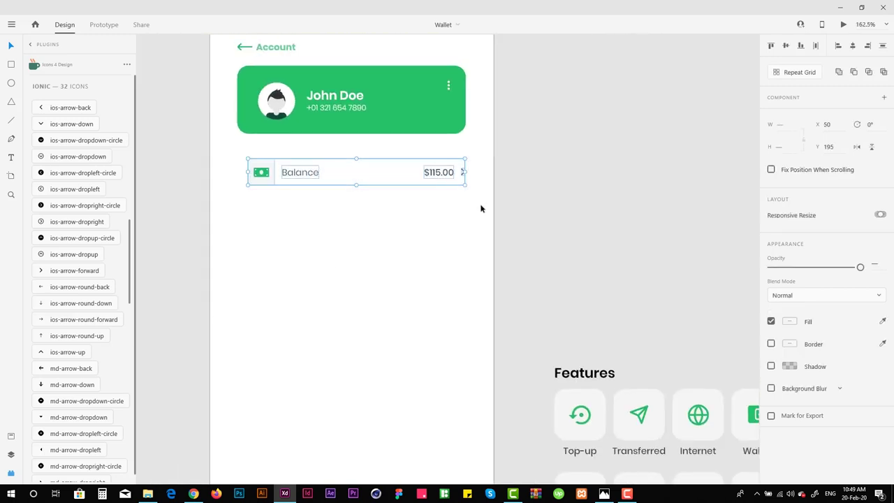
key(ctrl+shift+apostrophe)
key(ctrl+r)
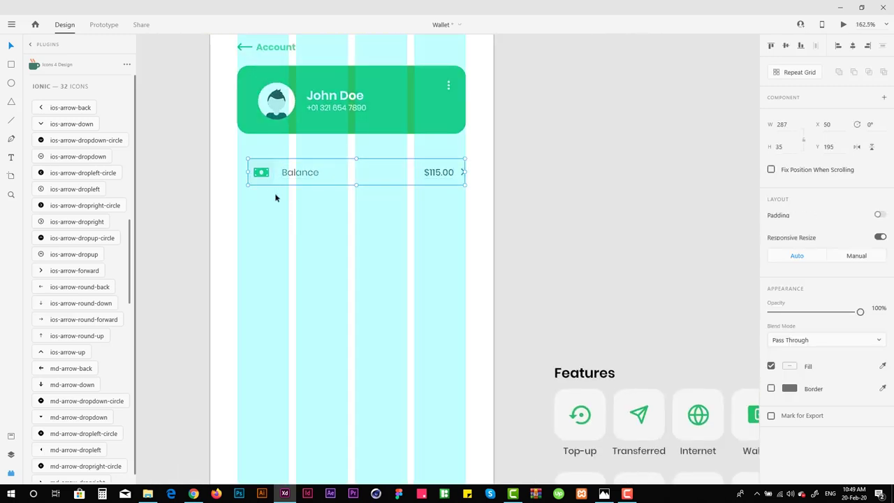
drag(356, 184, 354, 359)
scroll(351, 343, down, 3)
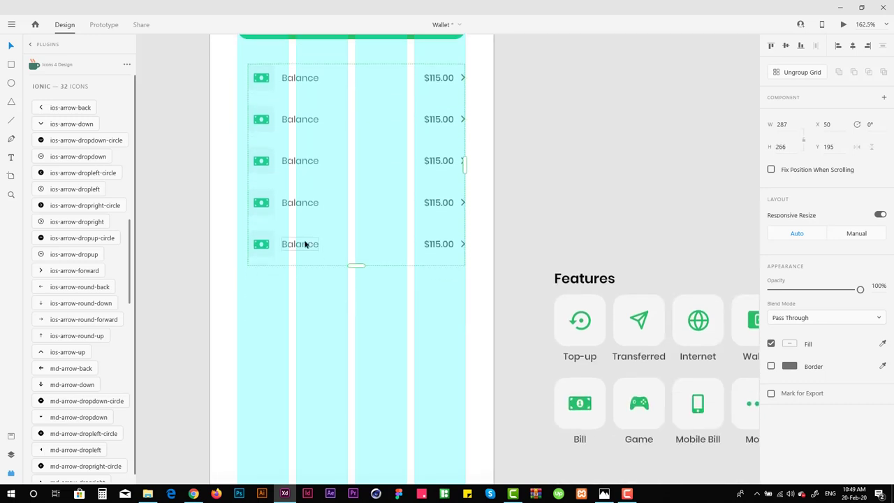
Adjust the vertical gap between the repeated Balance rows to about 35 px
drag(286, 230, 283, 322)
drag(347, 241, 337, 291)
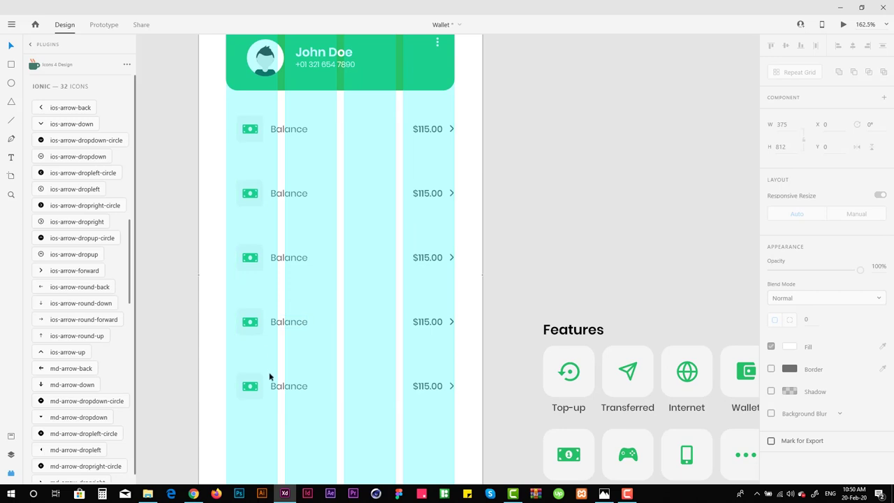
click(302, 395)
drag(315, 365, 321, 326)
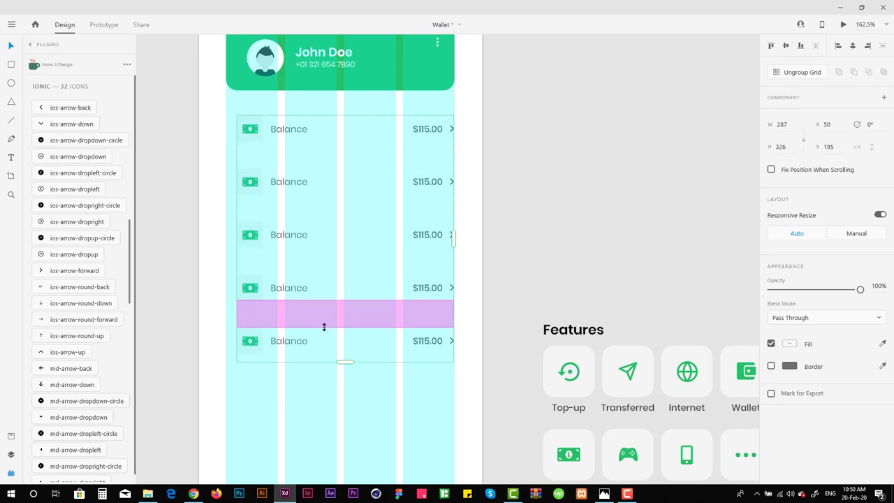
Hide the layout grid and save the document
key(Escape)
scroll(322, 369, down, 3)
key(ctrl+shift+apostrophe)
key(ctrl+s)
scroll(339, 234, up, 1)
scroll(339, 233, left, 1)
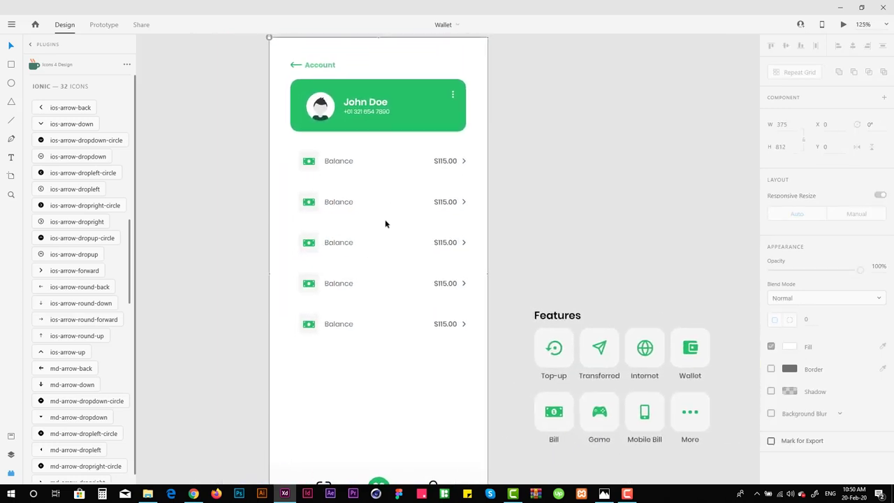
Ungroup the repeat grid into five separate Balance rows
scroll(307, 187, up, 5)
right_click(296, 194)
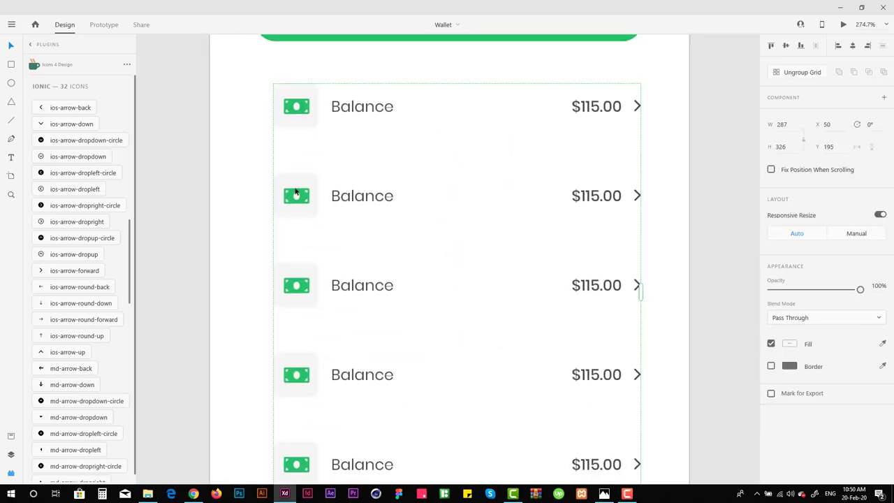
click(342, 175)
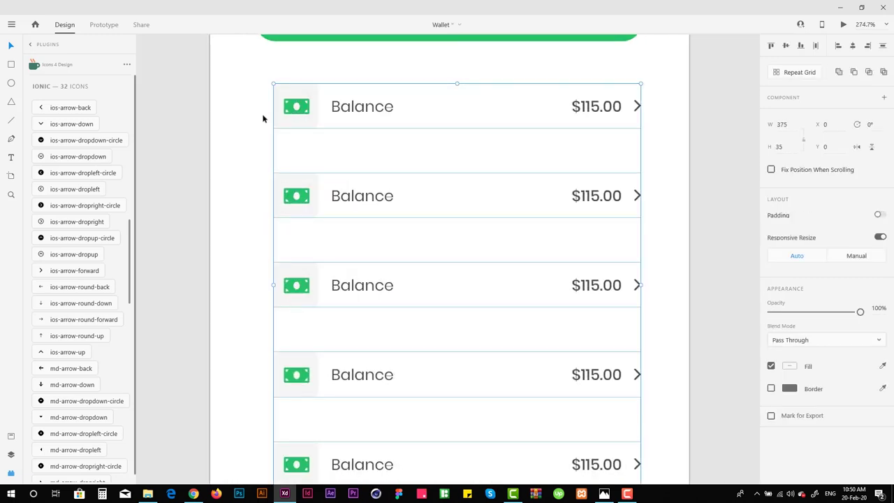
Search the icon plugin for "QR" and insert the Metro qrcode icon into the second row
scroll(280, 147, up, 3)
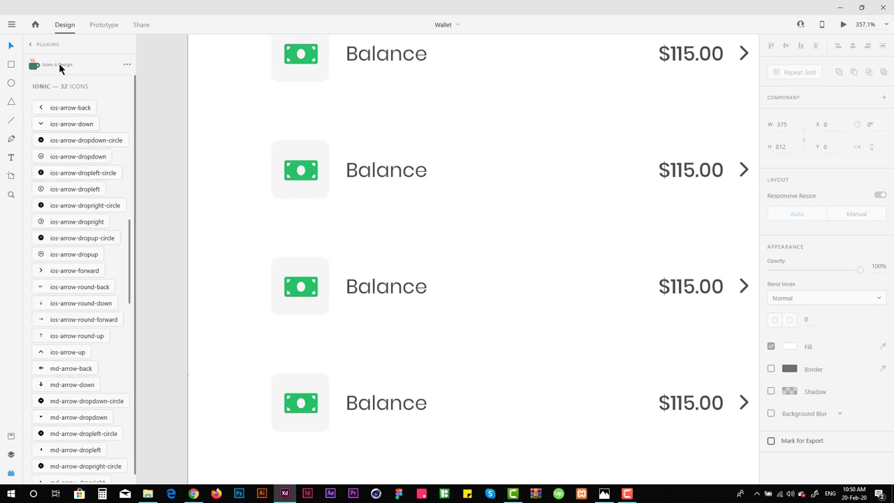
scroll(59, 144, up, 10)
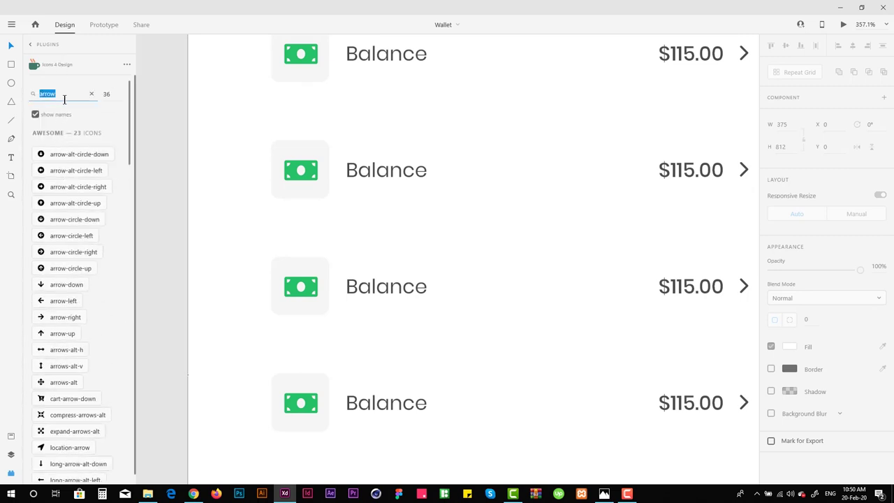
text(QR)
click(62, 256)
key(ctrl+z)
scroll(388, 245, up, 3)
click(362, 267)
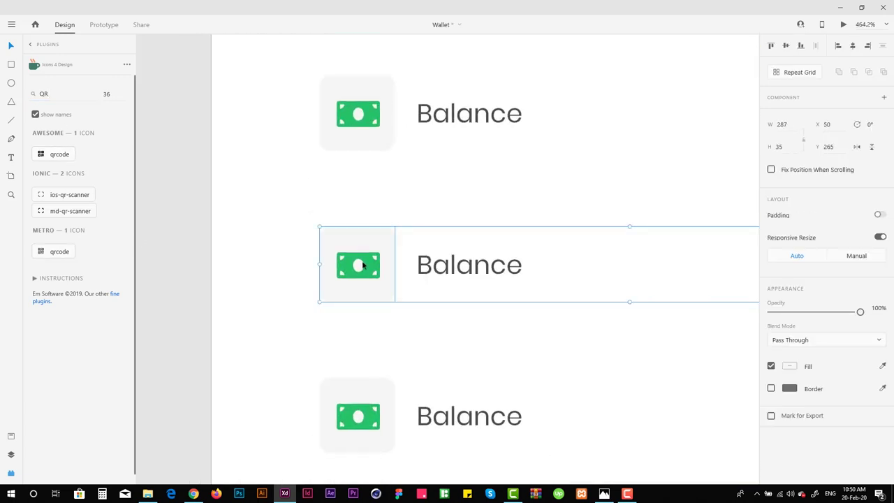
key(ctrl+shift+z)
double_click(371, 266)
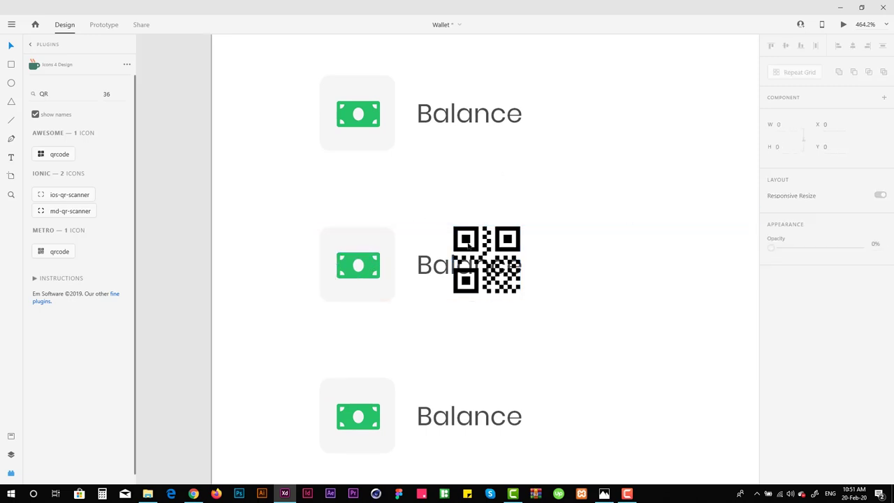
Resize the inserted QR code icon to 20 × 20
click(489, 241)
text(20)
key(Return)
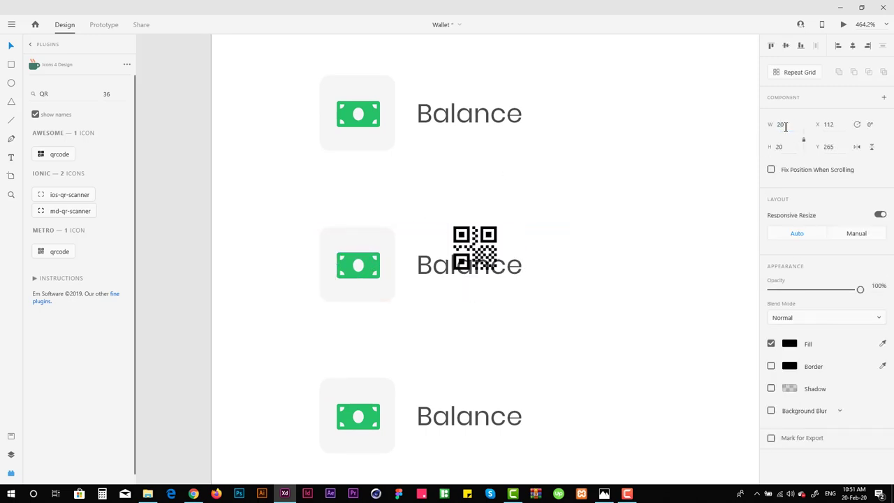
Try deleting the QR code icon from the second row, and undo the deletion
key(Delete)
scroll(358, 265, up, 3)
click(361, 270)
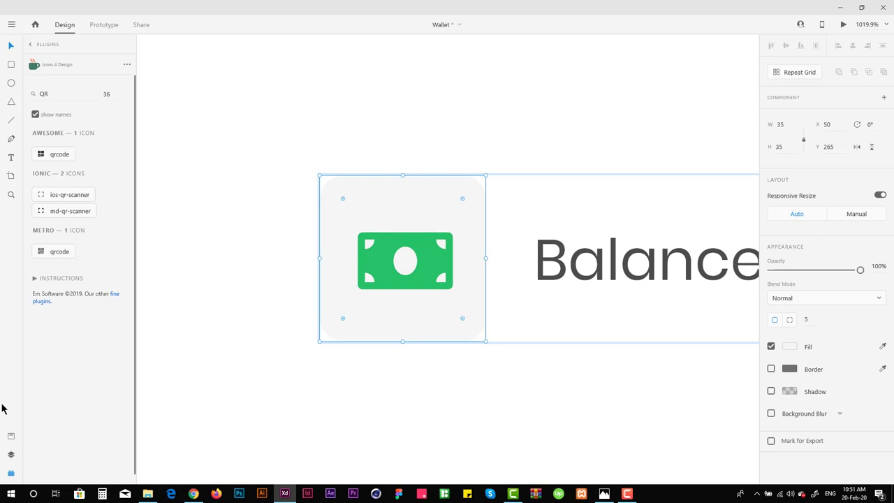
click(10, 454)
key(ctrl+z)
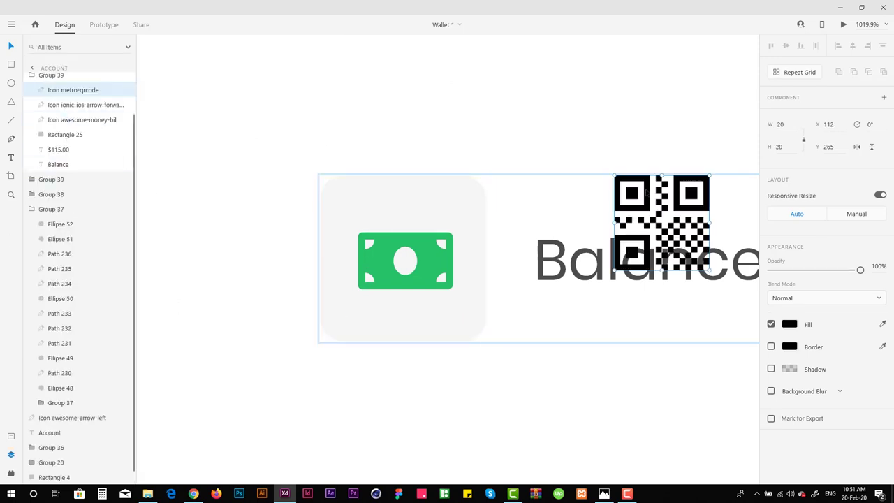
Move the QR code icon beside the second row's money icon and fill it with that icon's green
drag(645, 192, 485, 231)
key(i)
click(427, 242)
click(426, 258)
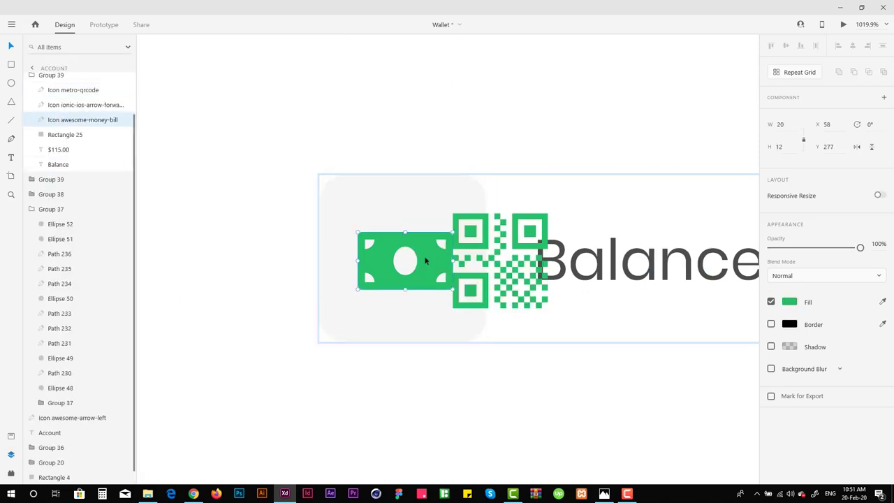
Delete the second row's money icon and put the QR code icon in its place on the rounded square
key(Delete)
click(443, 241)
drag(443, 242, 361, 234)
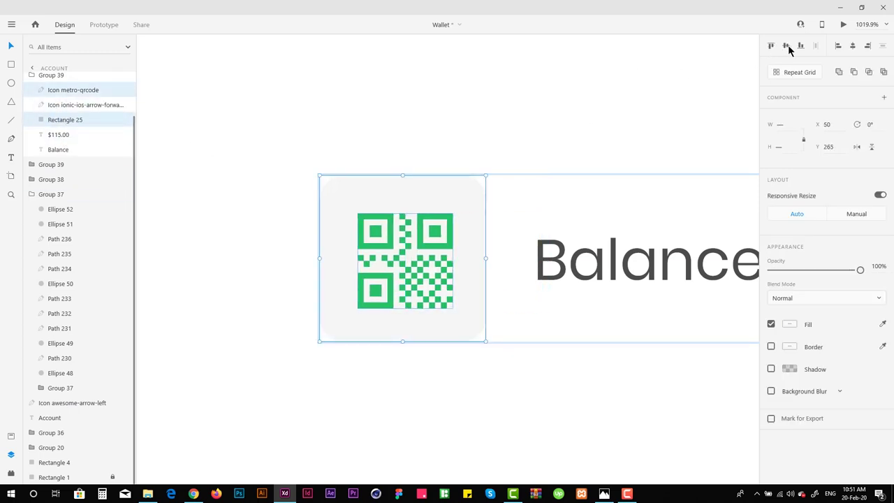
Reduce the QR code icon in the second row to 15 × 15
scroll(433, 132, down, 5)
scroll(303, 323, up, 3)
click(308, 173)
double_click(308, 173)
scroll(307, 314, down, 3)
double_click(325, 301)
click(780, 125)
text(12)
key(Return)
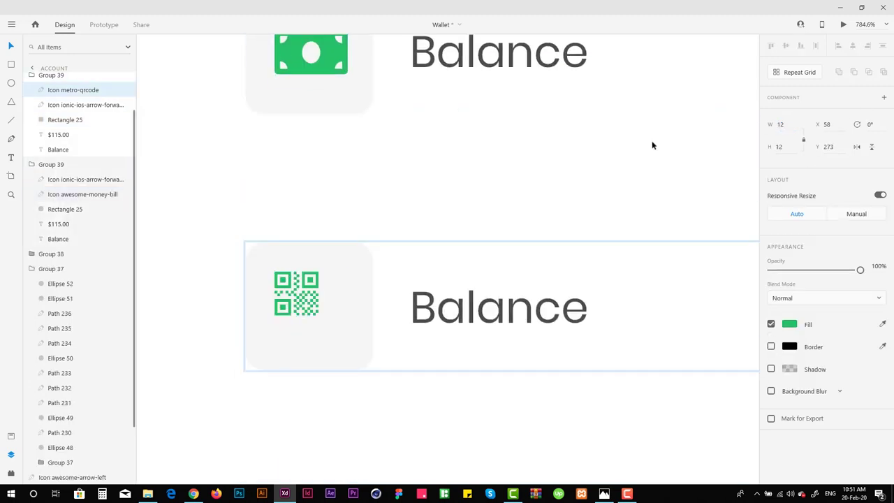
text(15)
key(Return)
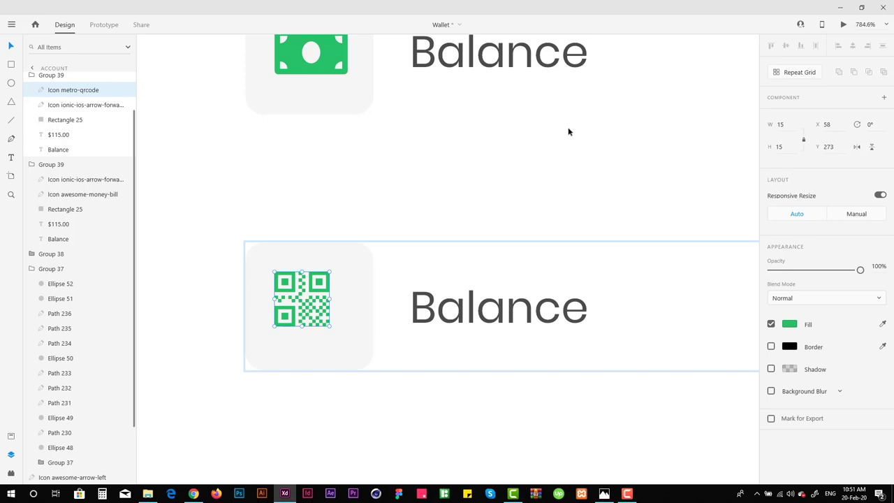
Centre the QR code icon horizontally and vertically on its rounded grey square
click(291, 207)
scroll(286, 199, down, 1)
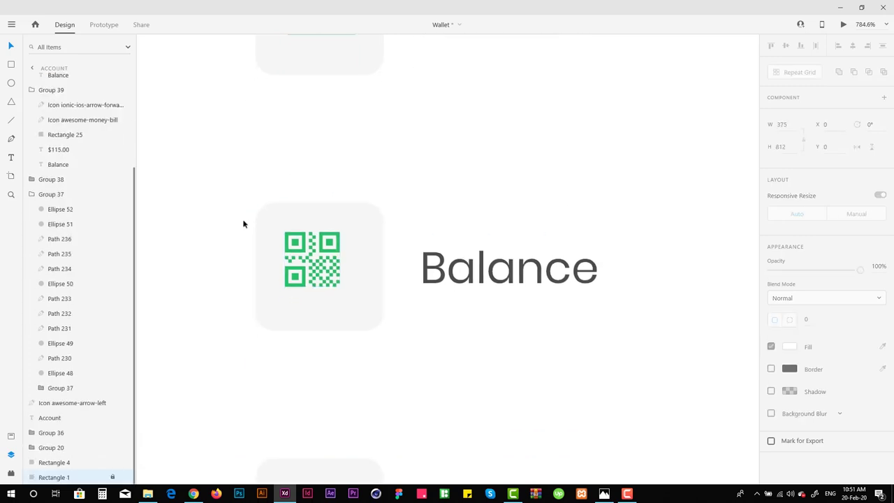
click(343, 326)
double_click(343, 327)
drag(234, 139, 324, 368)
click(785, 46)
click(852, 46)
click(528, 162)
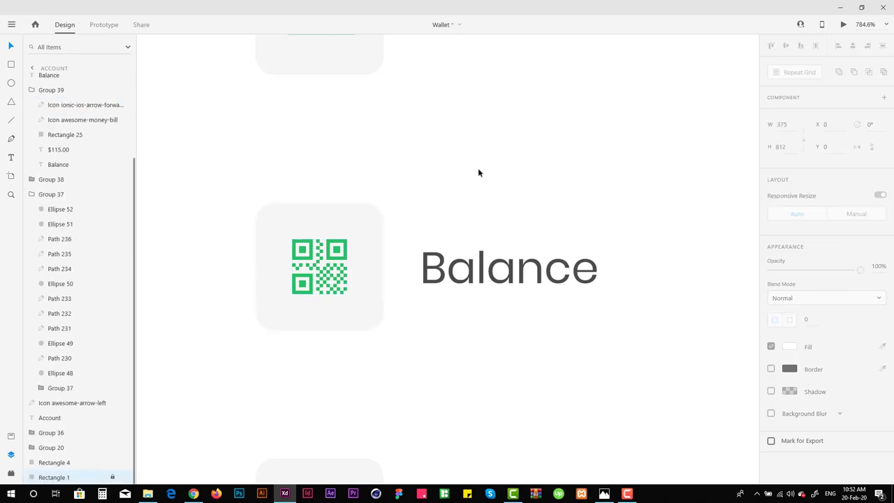
Change the second row's label to "QR Code"
click(466, 275)
double_click(469, 275)
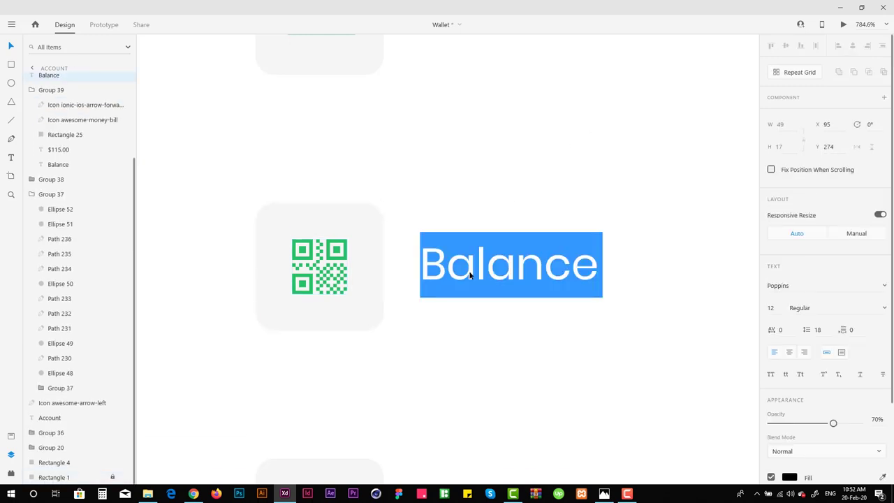
text(QRR Code)
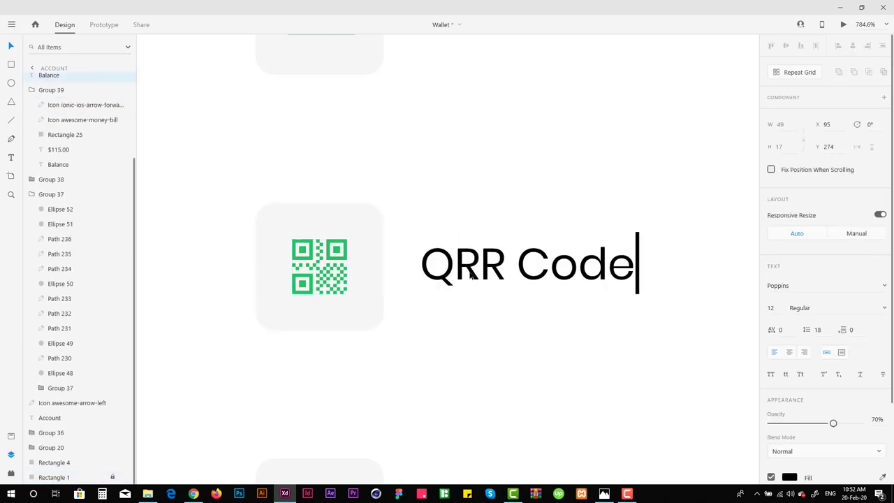
key(Escape)
double_click(483, 272)
key(BackSpace)
key(Escape)
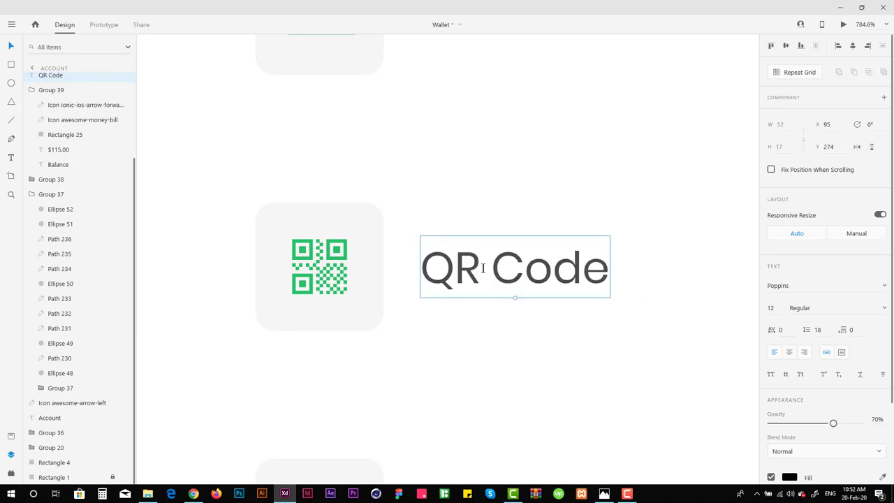
key(Escape)
Save the document and hide the layer list
scroll(483, 271, down, 5)
scroll(412, 258, right, 3)
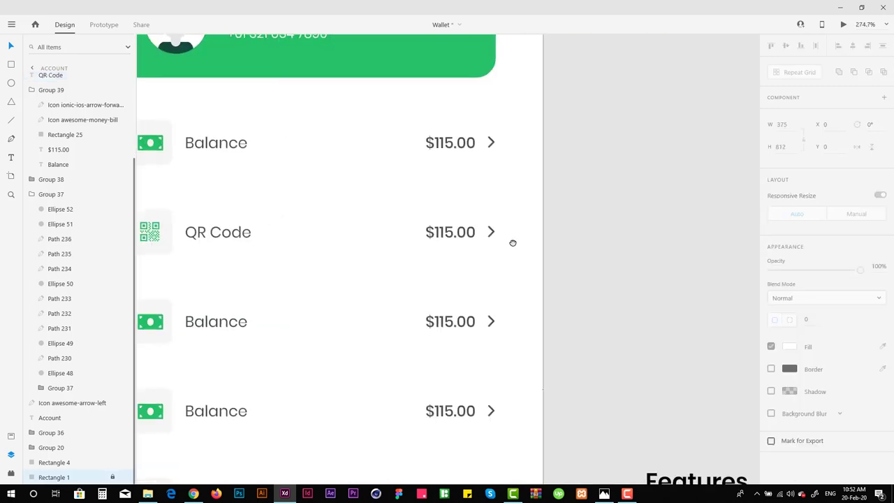
scroll(389, 163, left, 5)
scroll(442, 157, down, 3)
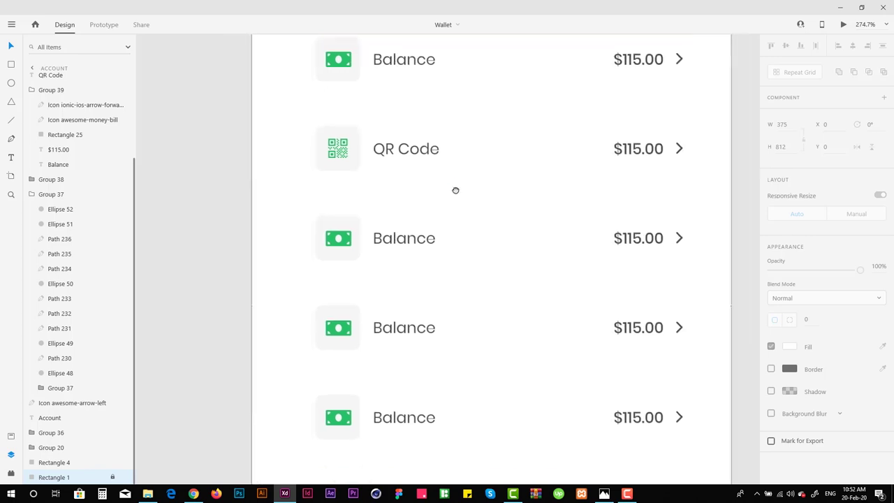
scroll(446, 140, right, 2)
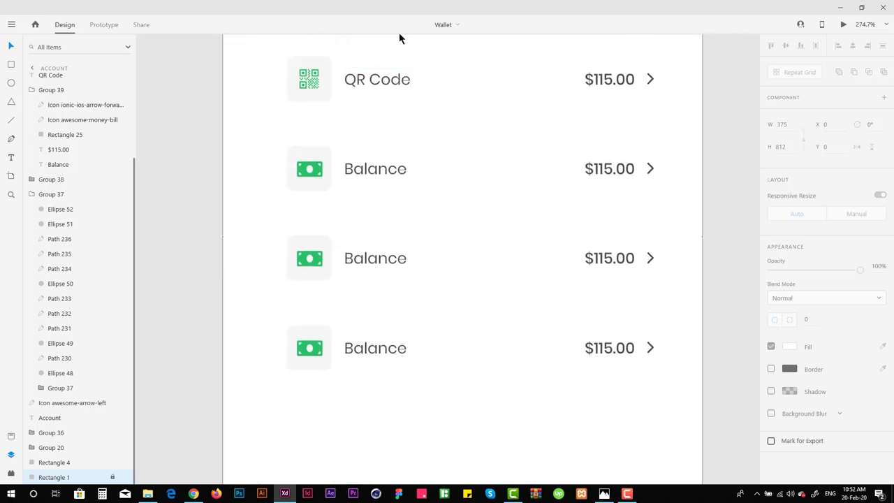
click(10, 455)
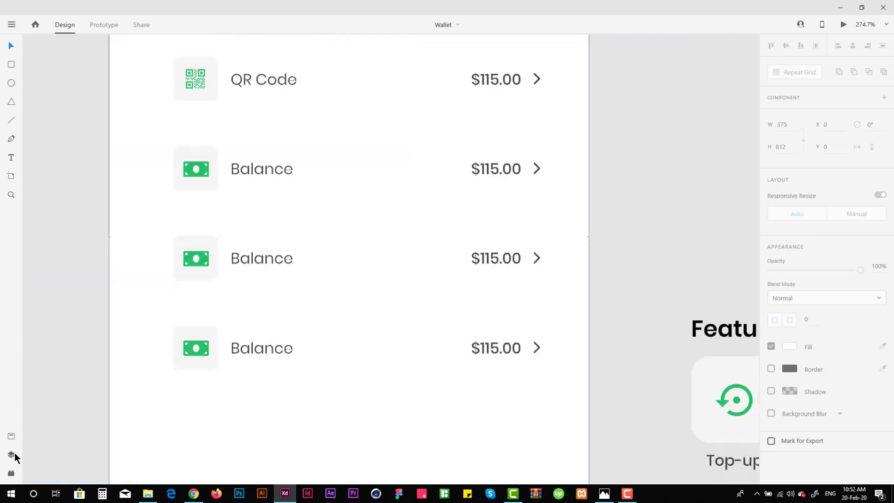
Search the icon plugin for "code" and insert the Awesome set's barcode icon at size 36
click(10, 454)
click(11, 473)
click(42, 154)
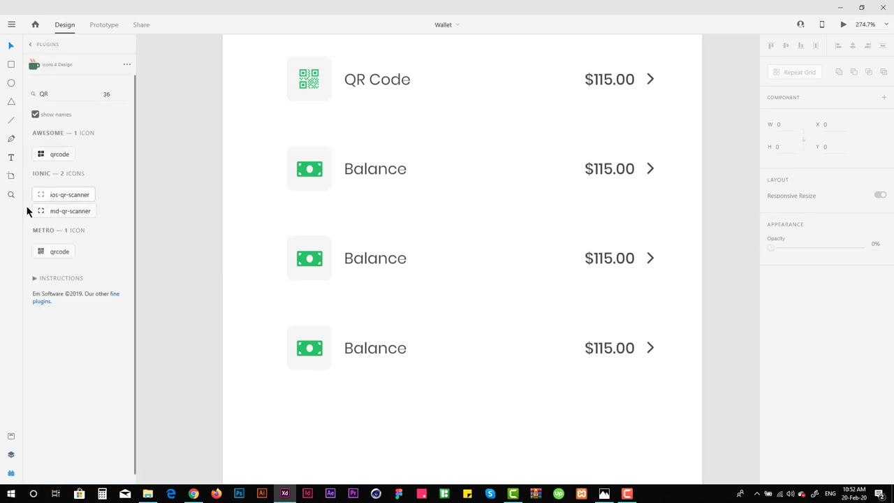
text(code)
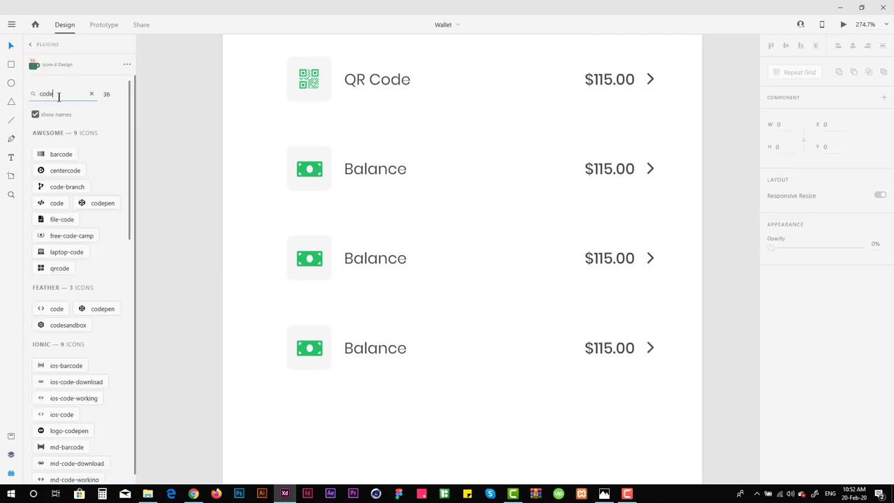
click(62, 155)
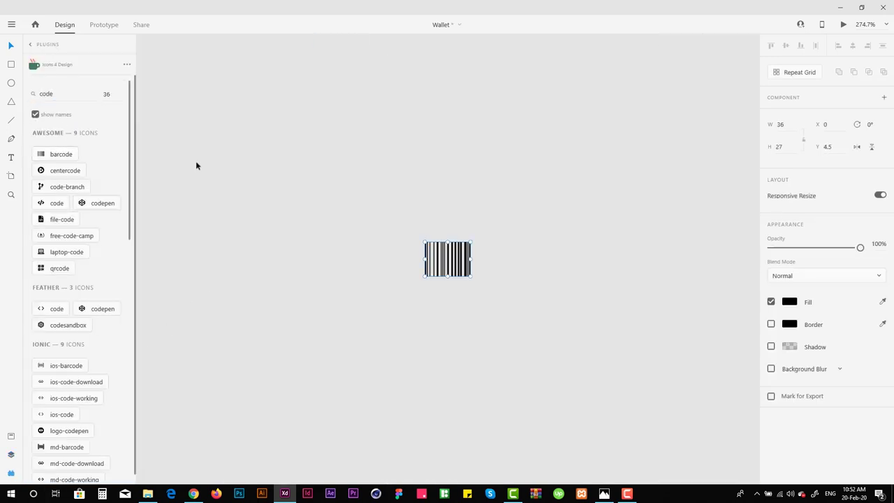
Move the inserted barcode icon onto the third row's rounded grey square on the Account screen
key(Delete)
scroll(510, 315, down, 5)
scroll(345, 212, down, 5)
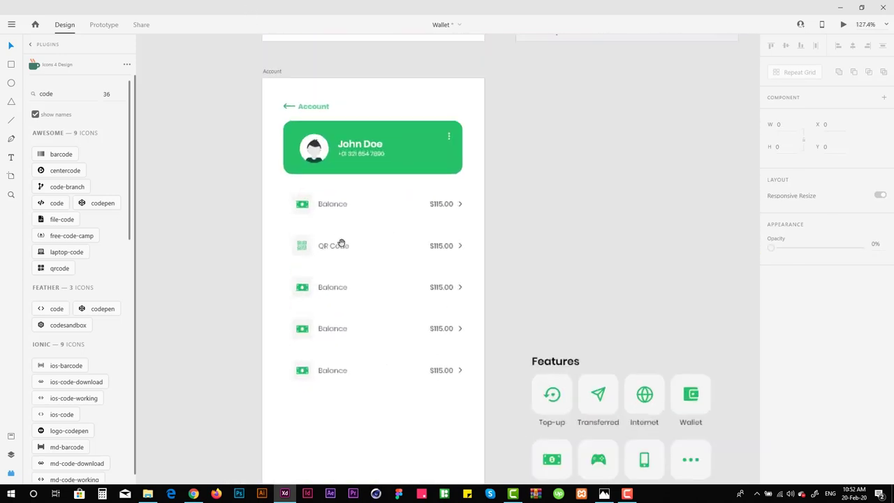
scroll(345, 212, up, 5)
drag(444, 115, 478, 86)
click(433, 124)
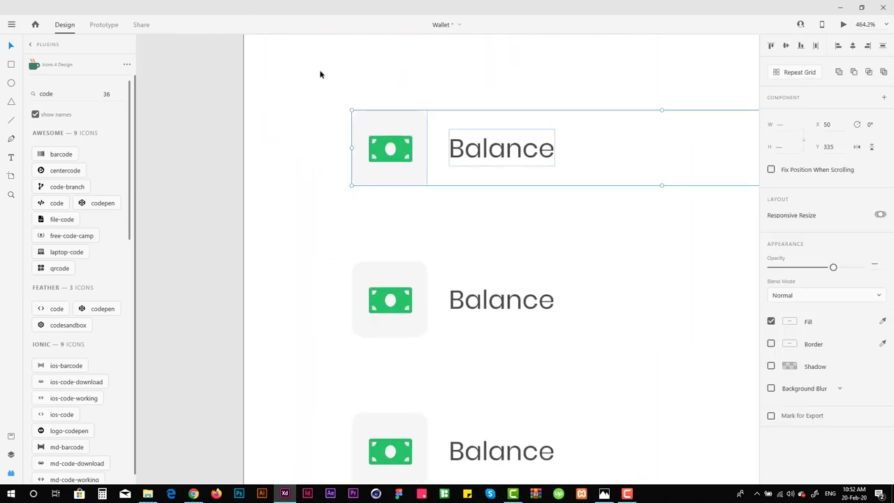
double_click(377, 134)
click(378, 94)
key(ctrl+z)
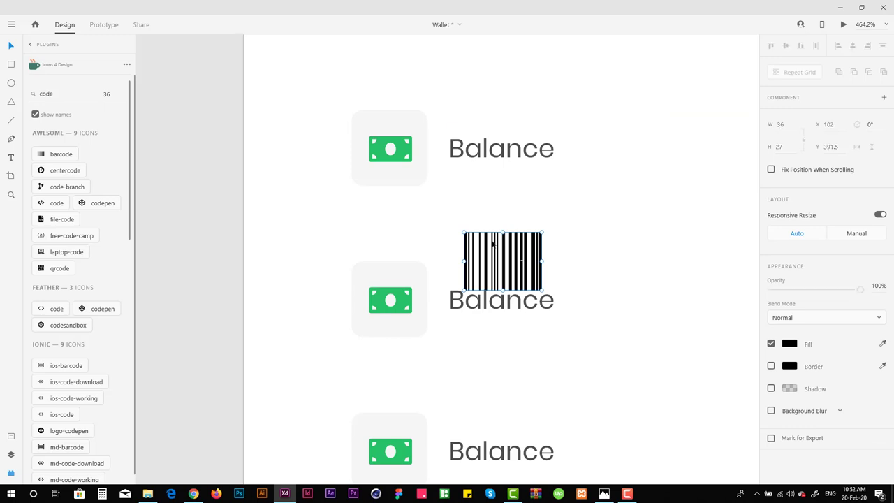
drag(512, 246, 401, 123)
scroll(391, 105, up, 3)
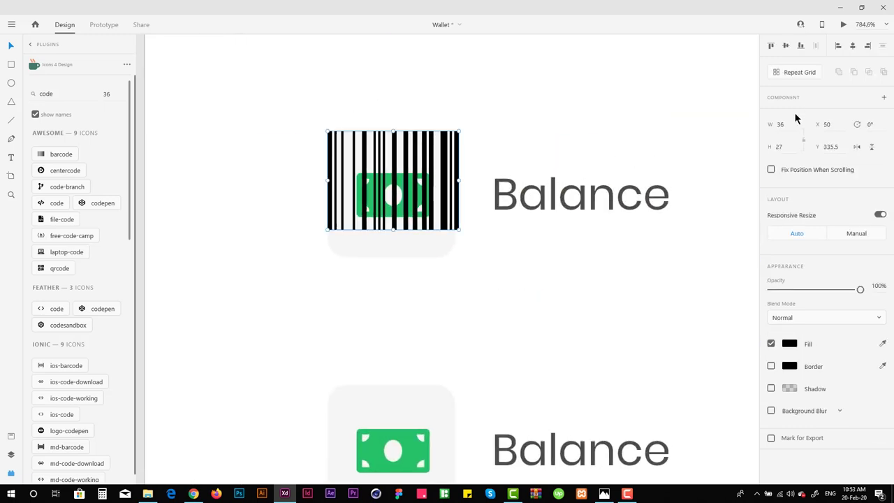
Reduce the barcode icon to 16 × 12 and place it over the third row's banknote at X 60, Y 346.5
text(12)
key(Return)
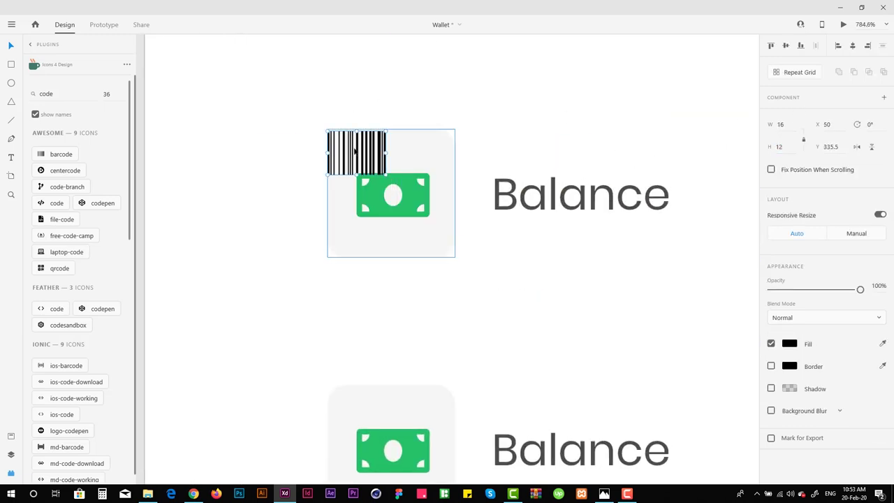
click(373, 148)
scroll(372, 148, up, 3)
click(370, 154)
drag(370, 153, 427, 218)
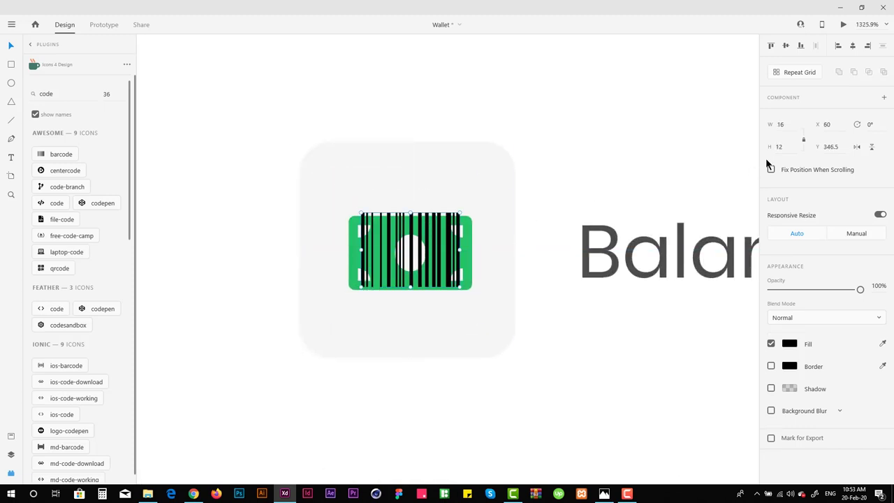
Replace the third row's banknote with the barcode icon in the same green, centred on its grey square
scroll(451, 258, up, 3)
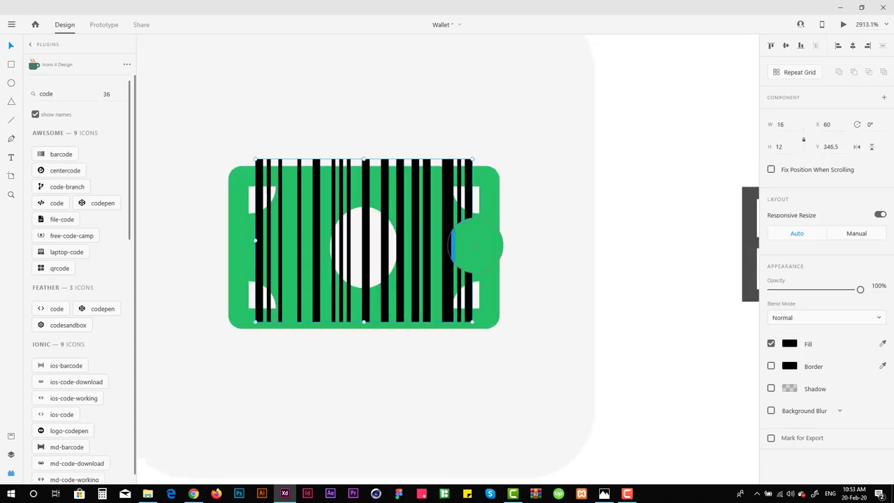
key(ctrl+shift+v)
scroll(314, 197, down, 2)
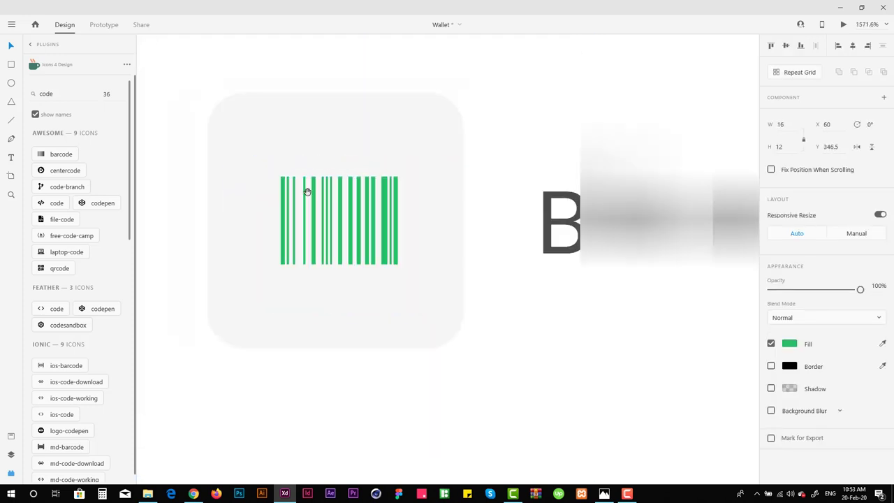
scroll(307, 191, down, 1)
drag(253, 66, 559, 321)
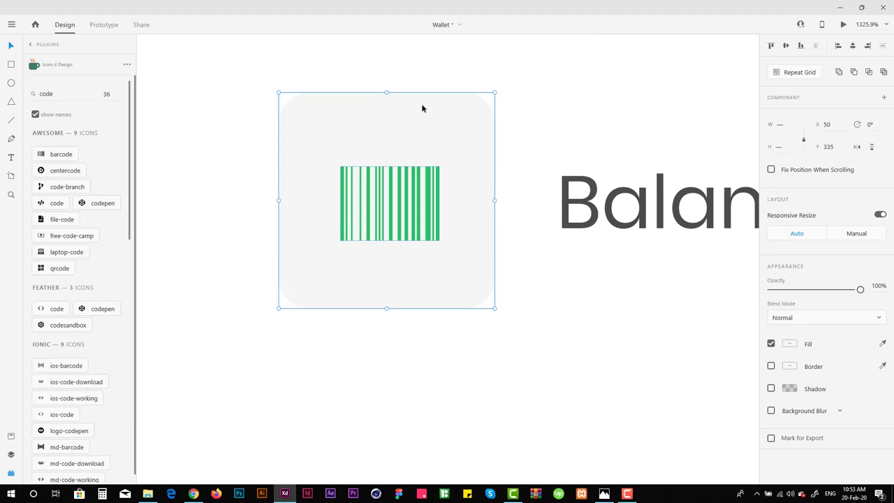
Change the third row's label to "Bar Code" and save the document
scroll(377, 99, down, 4)
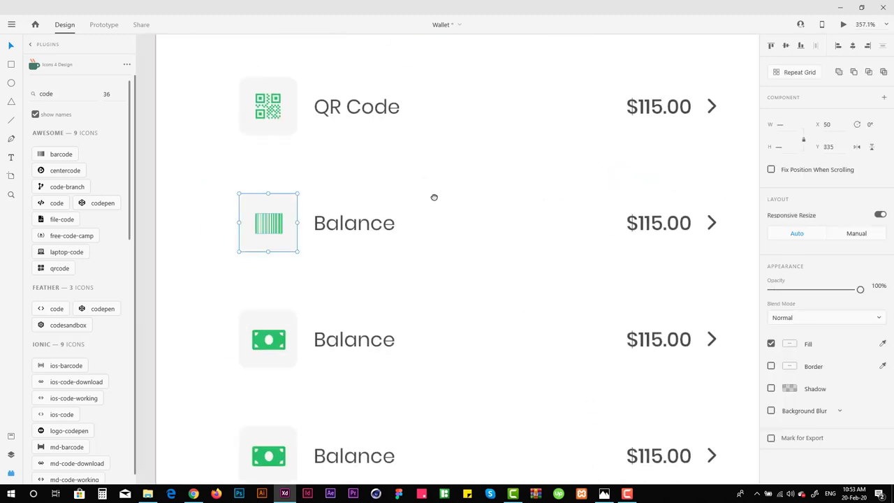
double_click(395, 231)
text(Bar Code)
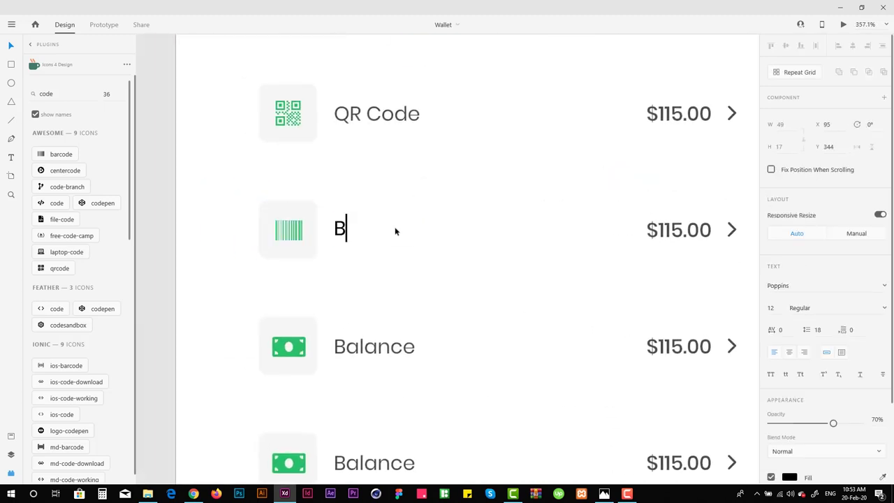
key(Escape)
drag(395, 231, 509, 159)
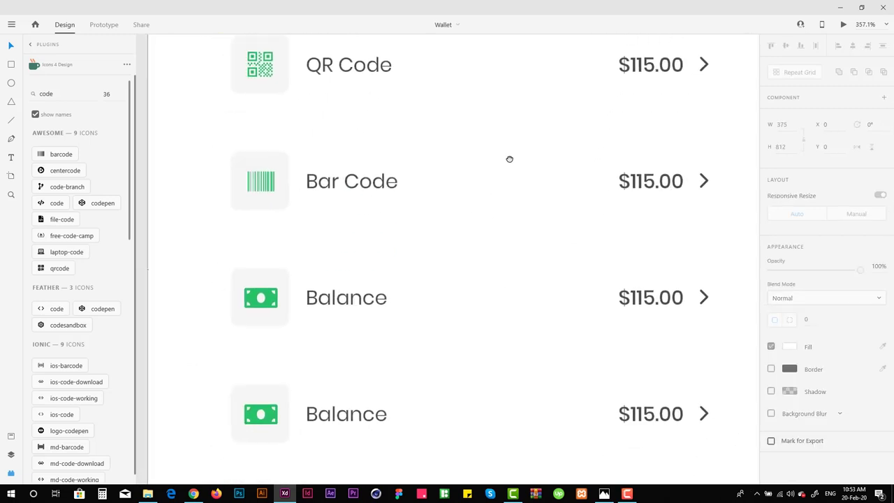
Delete the $115.00 amount from the QR Code row
drag(412, 221, 450, 171)
click(398, 235)
scroll(363, 302, down, 3)
scroll(363, 302, up, 3)
drag(196, 207, 563, 286)
drag(488, 208, 531, 281)
key(Delete)
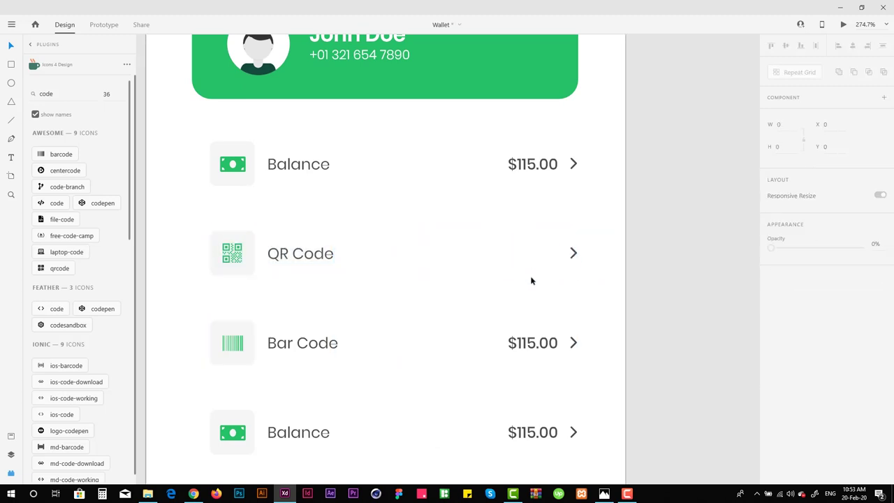
Change the fourth row's label to "Password"
drag(196, 208, 588, 297)
drag(424, 281, 459, 178)
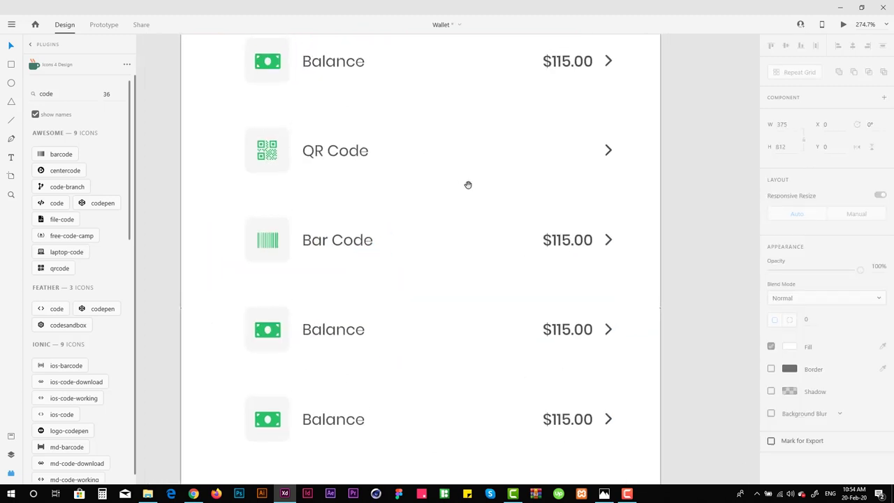
scroll(416, 218, down, 2)
double_click(331, 291)
key(ctrl+a)
text(Password)
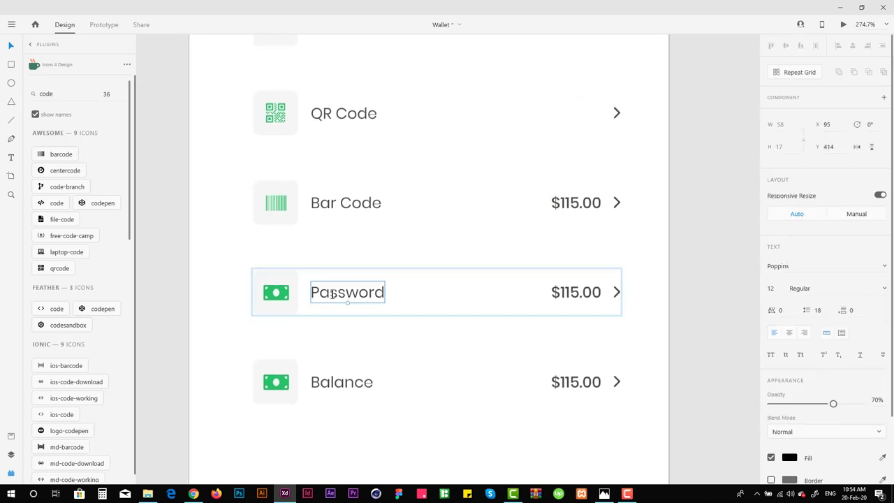
click(325, 264)
scroll(365, 185, down, 2)
double_click(391, 245)
key(Escape)
scroll(419, 289, right, 3)
key(Delete)
scroll(508, 265, up, 2)
scroll(450, 266, down, 1)
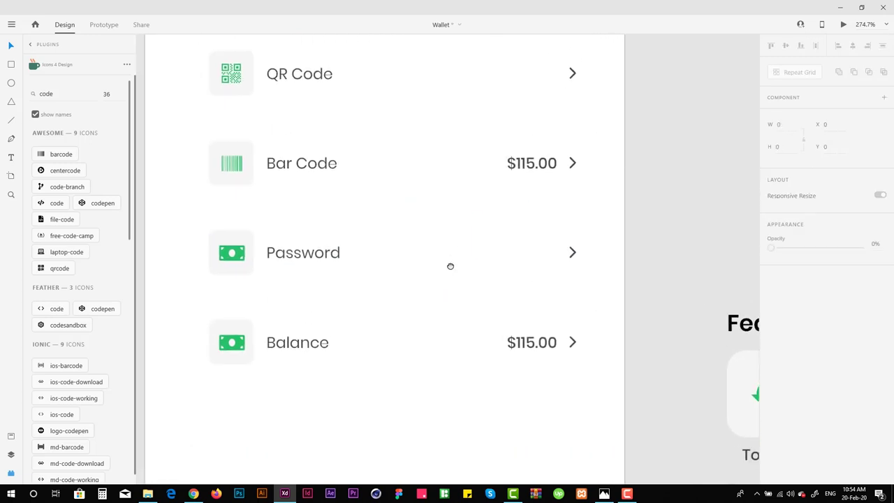
key(ctrl+z)
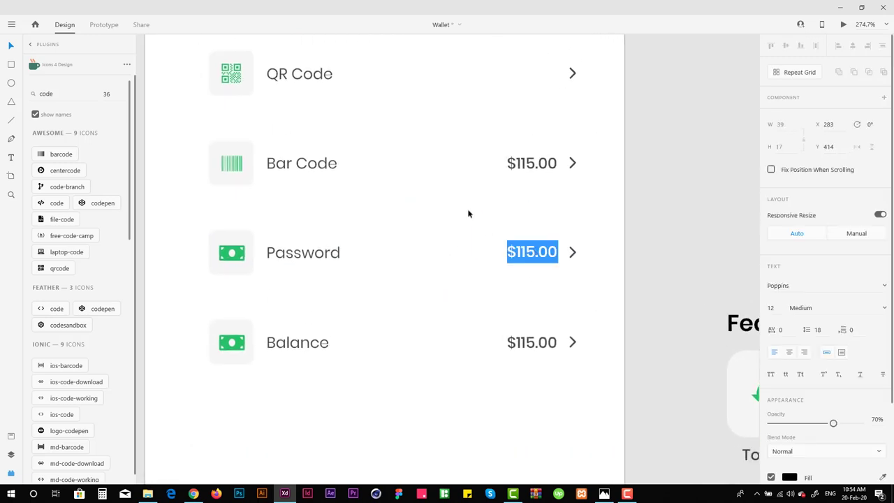
Replace the Password row's $115.00 amount with seven asterisks
text(245)
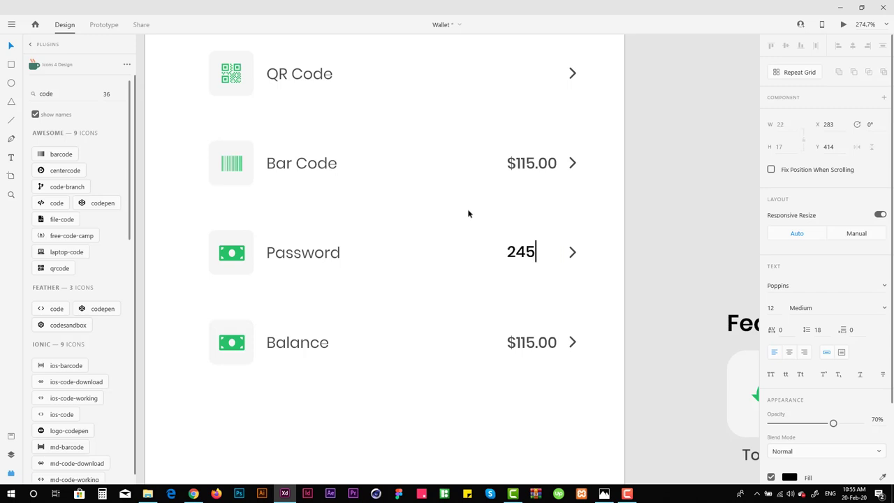
key(ctrl+a)
text(*******)
scroll(473, 217, up, 2)
scroll(473, 217, right, 3)
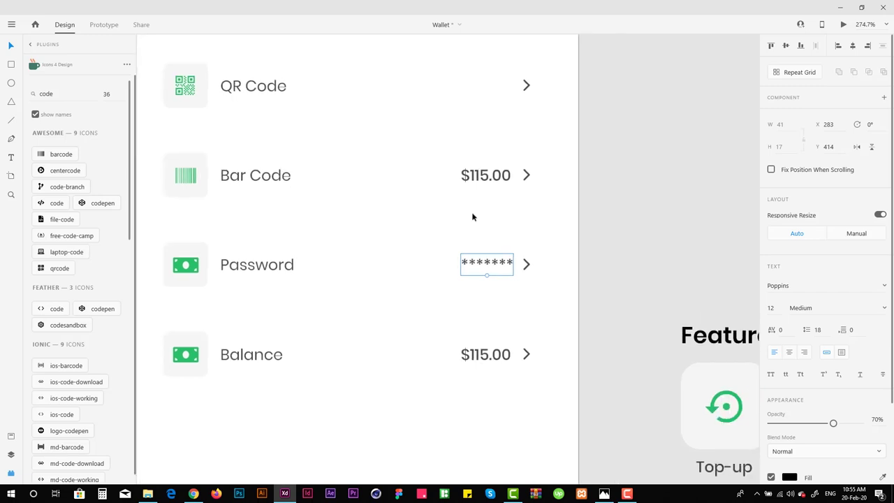
Shift the Password row's asterisks to X 281, right-aligned with the amounts above, and save the document
drag(411, 231, 443, 429)
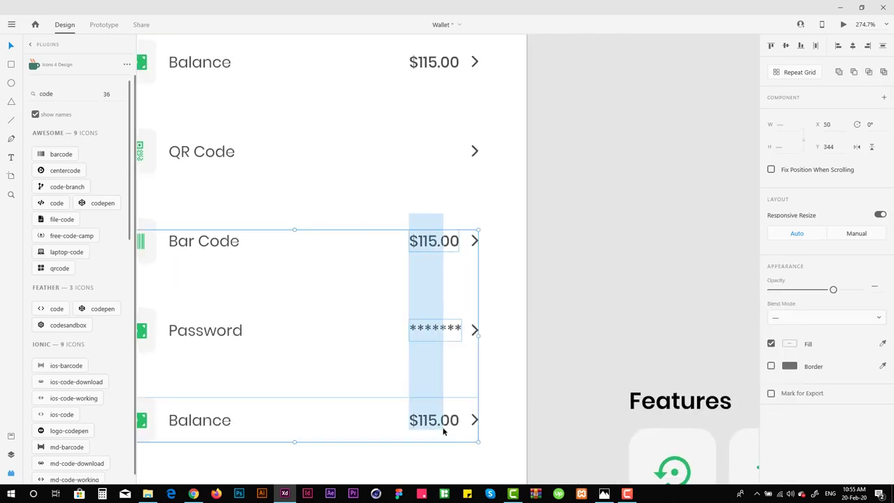
click(423, 225)
scroll(513, 373, up, 1)
scroll(513, 374, left, 2)
click(512, 374)
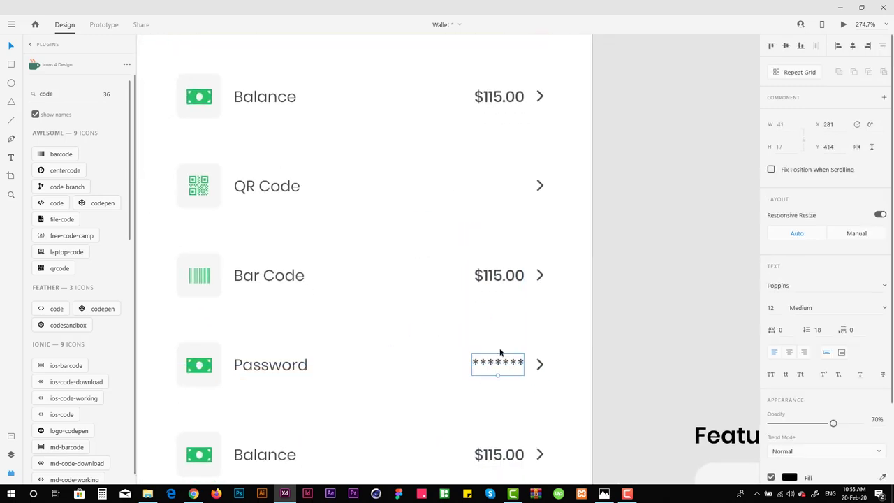
click(428, 309)
scroll(428, 310, down, 2)
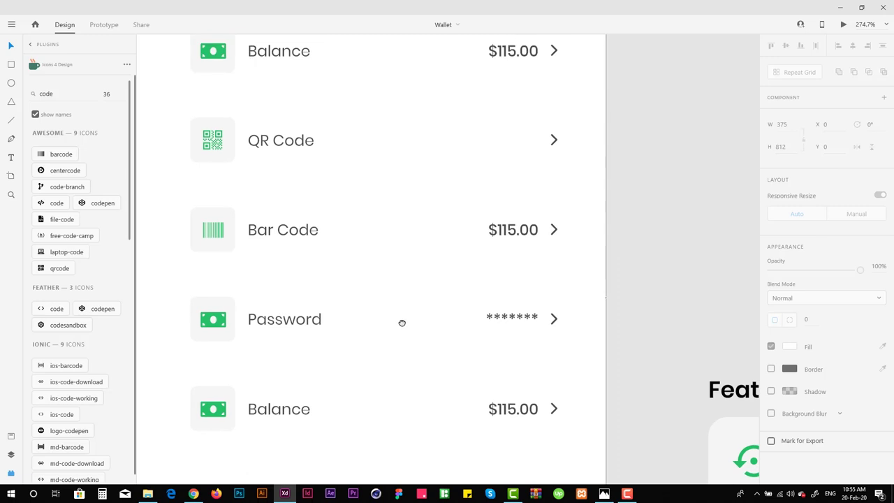
Change the fifth row's label to "Finger Print", without a trailing line break
drag(402, 323, 400, 342)
drag(441, 214, 415, 197)
drag(371, 334, 398, 124)
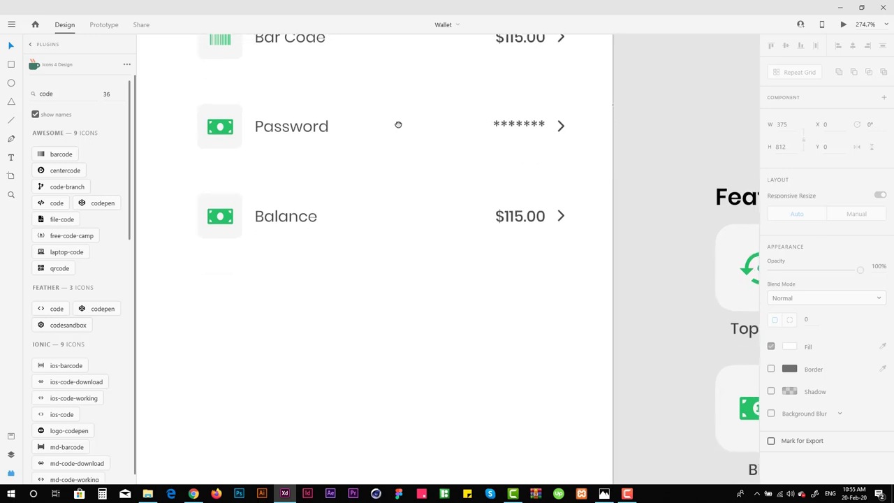
click(296, 215)
double_click(294, 215)
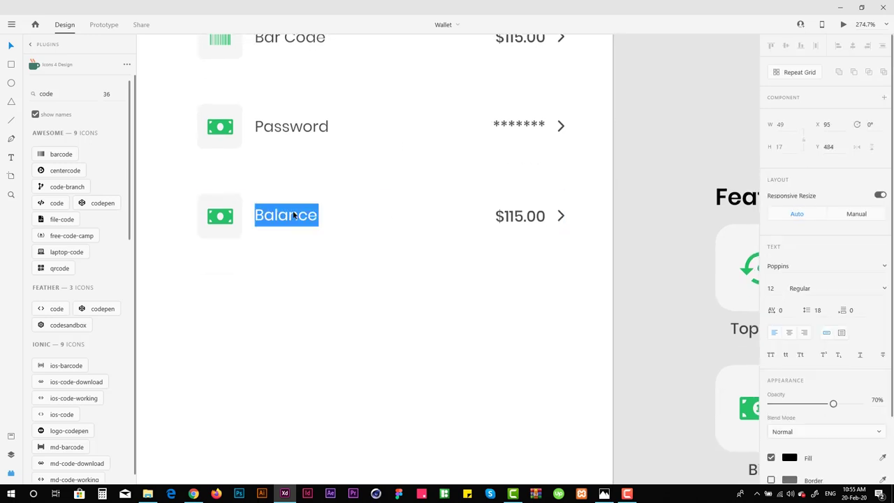
text(Finger Print)
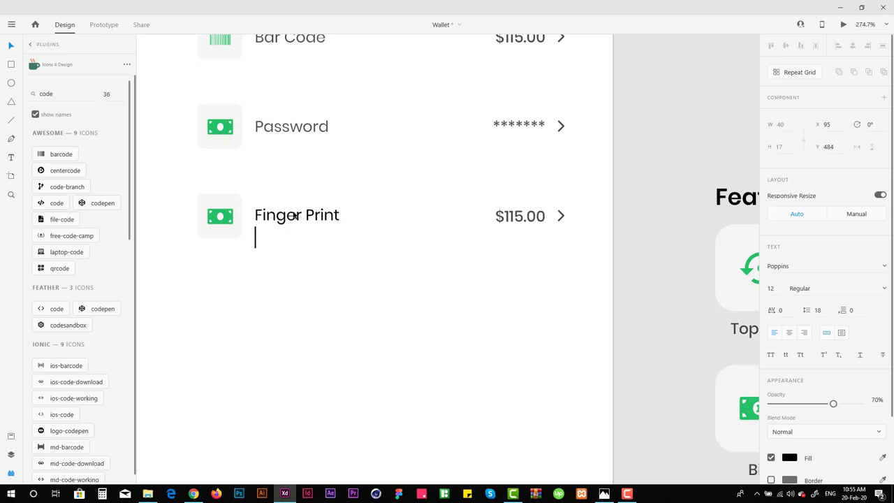
key(BackSpace)
key(Escape)
Delete the $115.00 amount from the Finger Print row and save the document
double_click(523, 217)
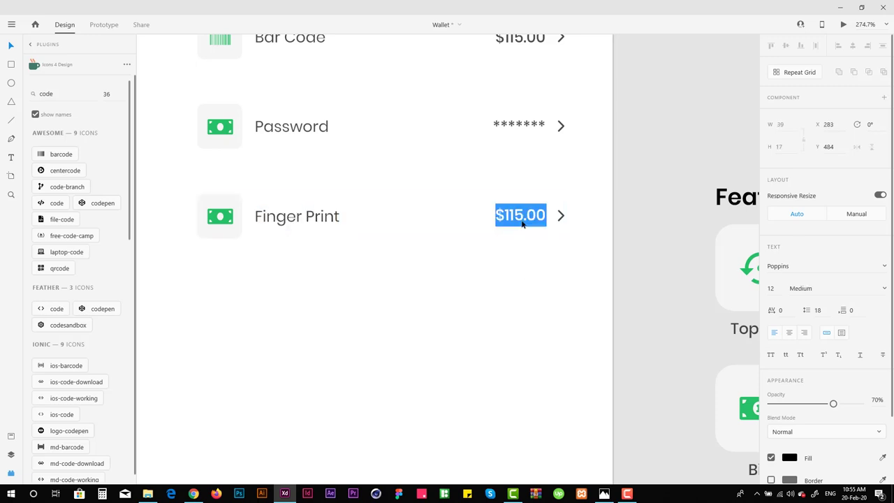
key(Escape)
scroll(375, 303, down, 3)
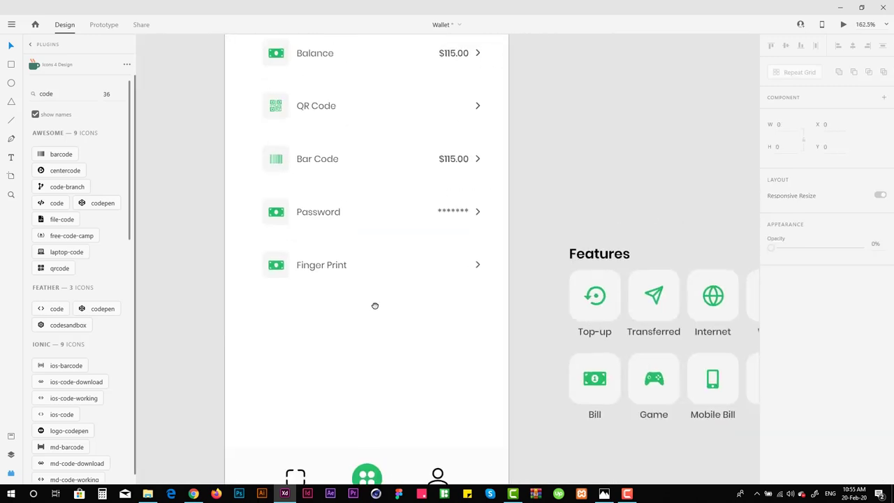
scroll(259, 212, up, 1)
Duplicate the Password row and place the copy below the Finger Print row at Y 545
drag(244, 204, 477, 265)
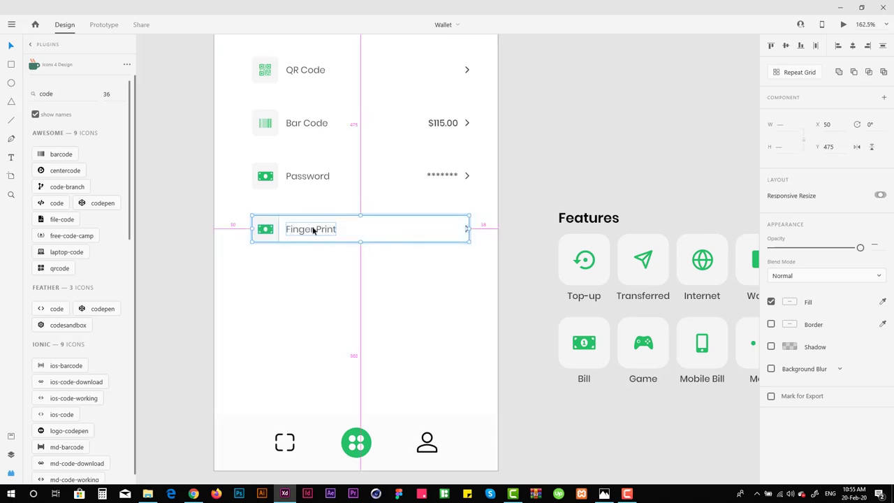
drag(238, 152, 403, 200)
drag(258, 182, 255, 282)
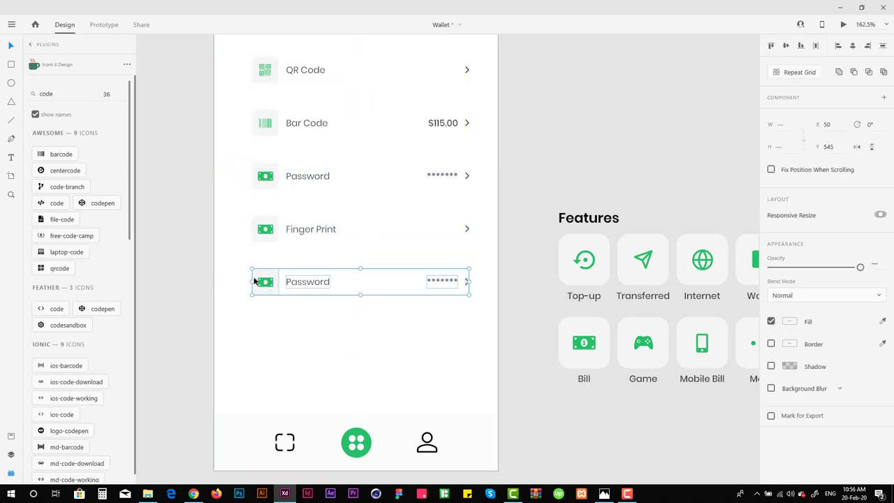
Change the copied sixth row's label to "Fingerprint" and save the document
double_click(302, 283)
double_click(302, 282)
text(Finge)
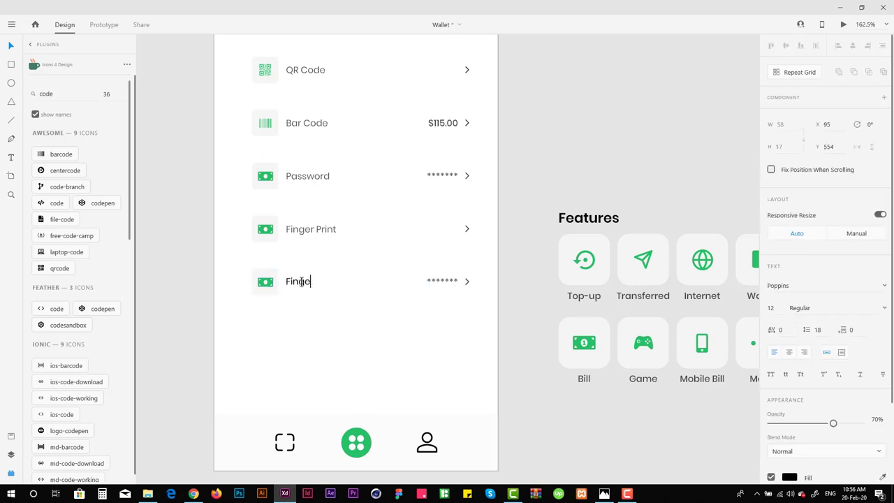
key(Escape)
key(Escape)
drag(300, 286, 305, 244)
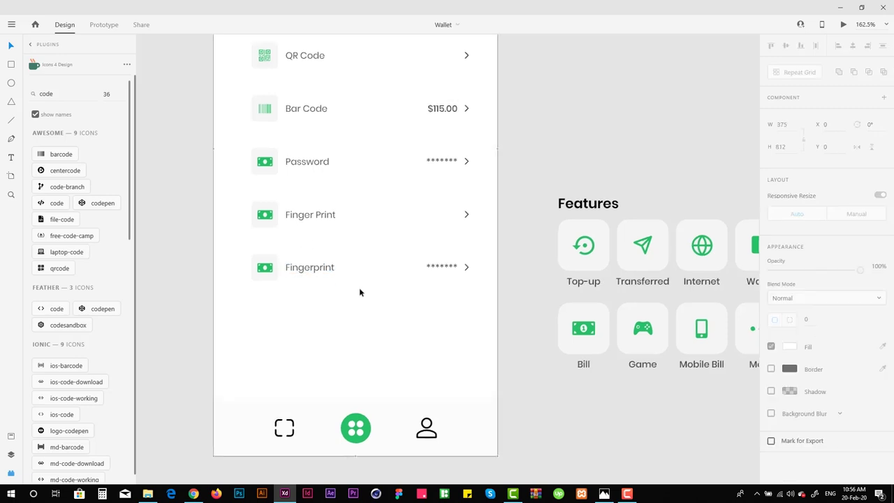
Duplicate the Fingerprint row directly below itself and label the copy "Email"
drag(234, 298, 477, 244)
drag(310, 267, 303, 312)
double_click(307, 311)
text(Email)
Replace the Email row's masked value with the contact's sample email address and shift the text so it ends just before the arrow
double_click(441, 312)
key(BackSpace)
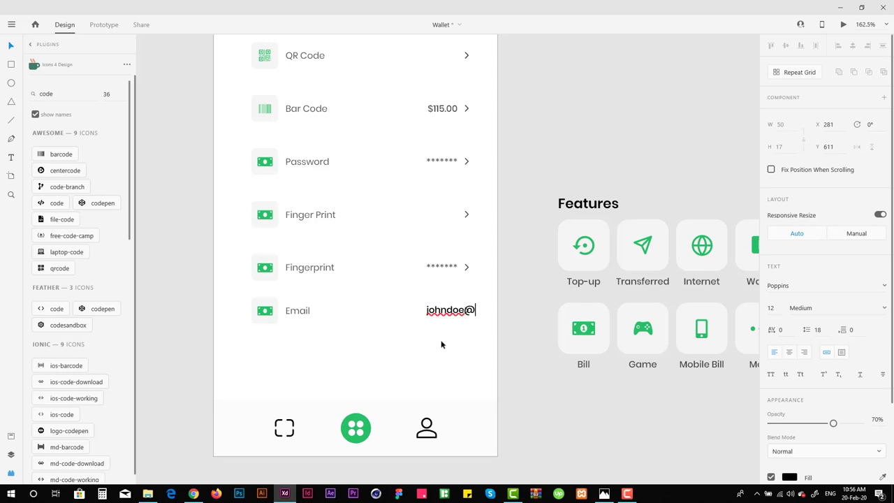
text(johndoe@email.com)
key(Escape)
drag(451, 311, 380, 312)
scroll(433, 310, up, 3)
drag(440, 320, 455, 319)
click(435, 291)
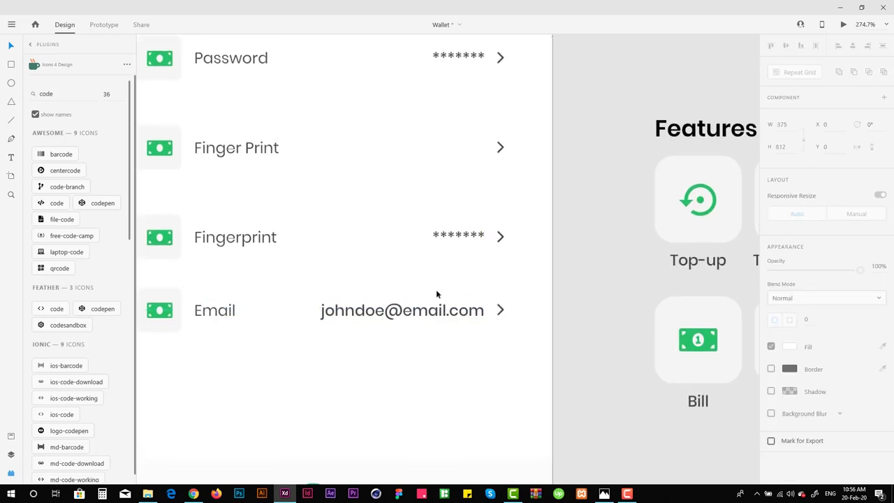
Select all elements of the Email row and move them down to Y 615 to match the spacing of the rows above
scroll(398, 284, down, 4)
drag(397, 299, 407, 275)
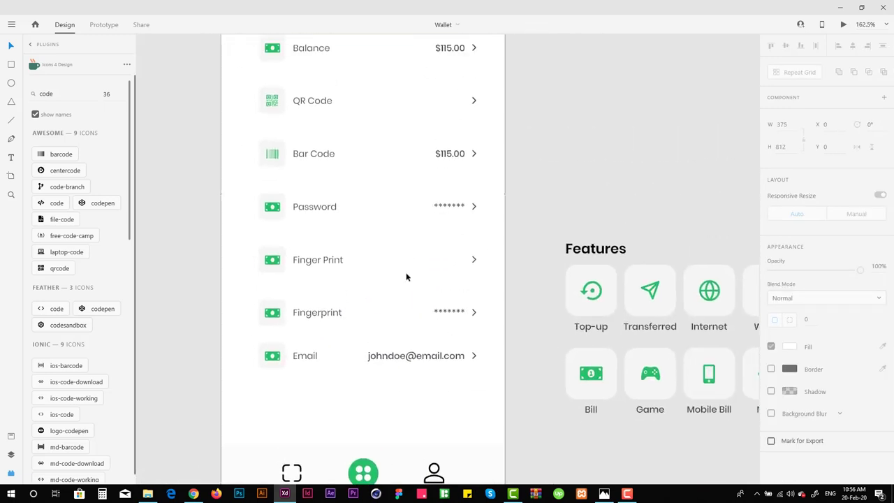
scroll(410, 276, down, 1)
scroll(419, 335, up, 1)
mouse_move(474, 374)
mouse_down()
mouse_move(251, 341)
mouse_move(268, 366)
mouse_up()
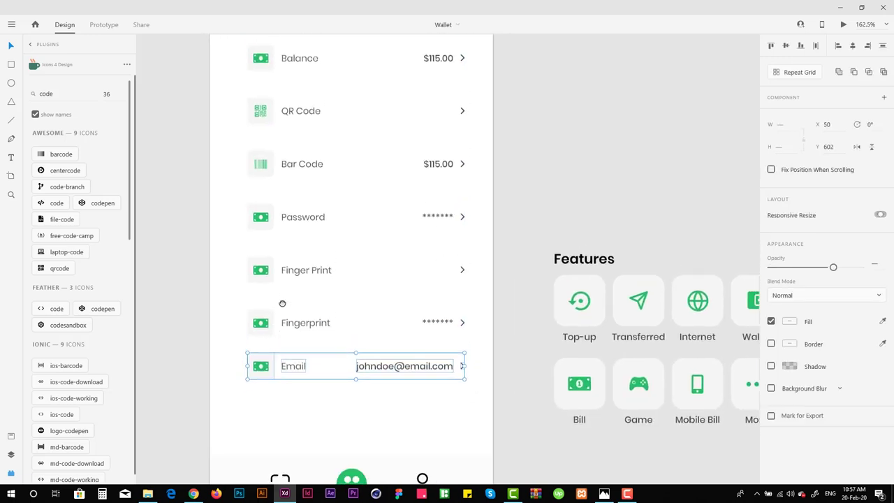
scroll(273, 349, down, 1)
scroll(275, 301, up, 1)
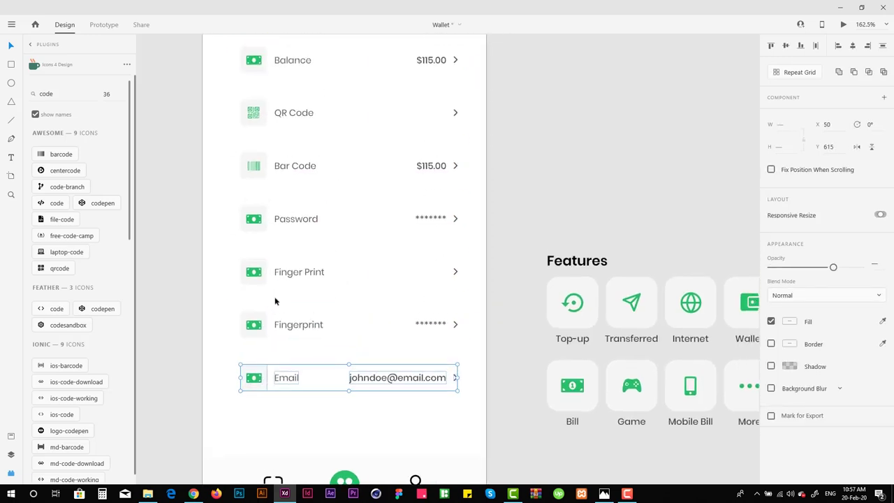
Duplicate the Email row and place the copy directly below it at Y 672
scroll(283, 321, down, 2)
drag(278, 258, 271, 302)
key(alt+Tab)
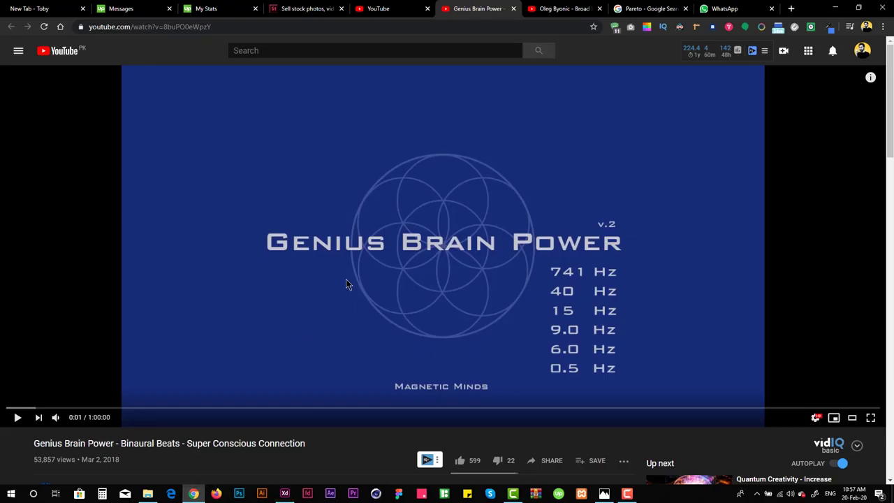
key(alt+Tab)
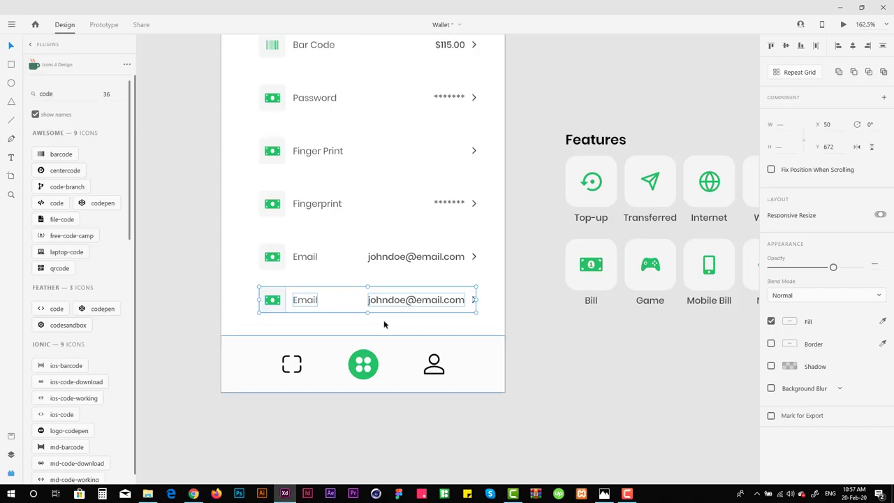
Group each row's elements separately, working from the upper Email row up to the Password row
drag(365, 233, 357, 368)
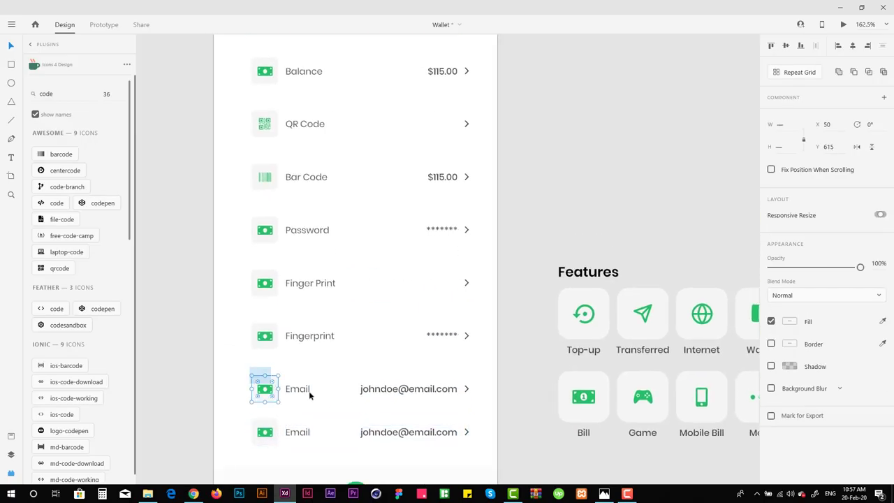
click(446, 391)
drag(242, 310, 241, 292)
scroll(475, 349, up, 1)
drag(231, 240, 479, 276)
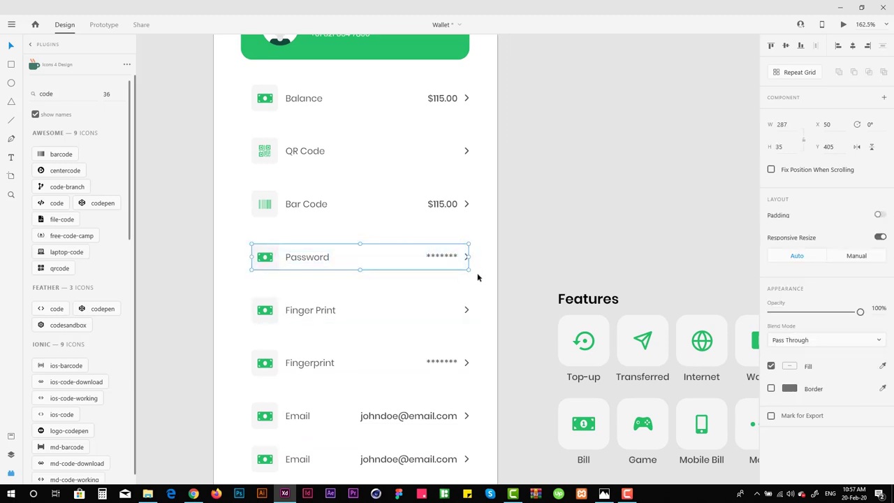
Delete the $115.00 amount from the Bar Code row
scroll(479, 275, up, 2)
drag(242, 236, 336, 284)
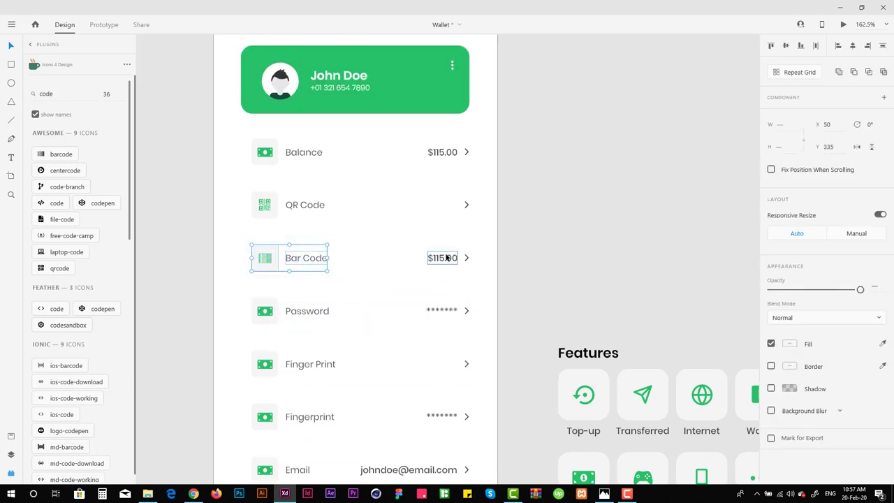
click(446, 257)
key(Delete)
Group the elements of the Bar Code, QR Code and Balance rows, one group per row
drag(238, 238, 465, 283)
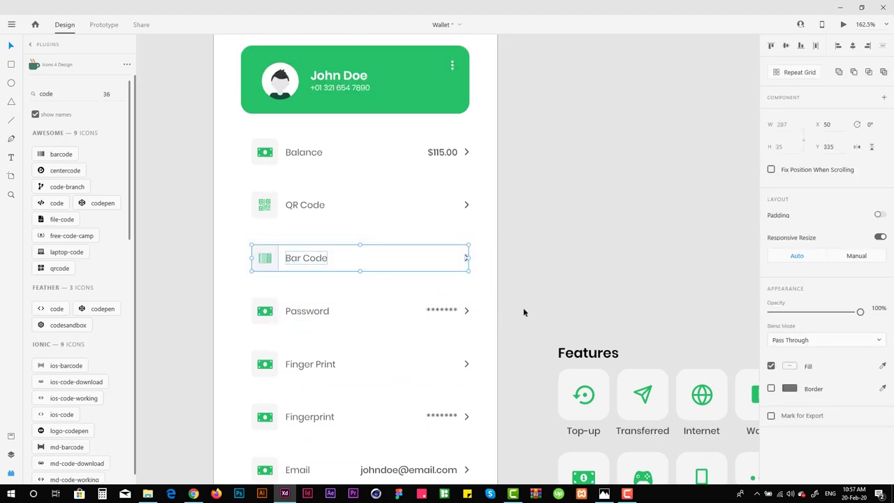
drag(248, 190, 481, 237)
drag(475, 165, 379, 159)
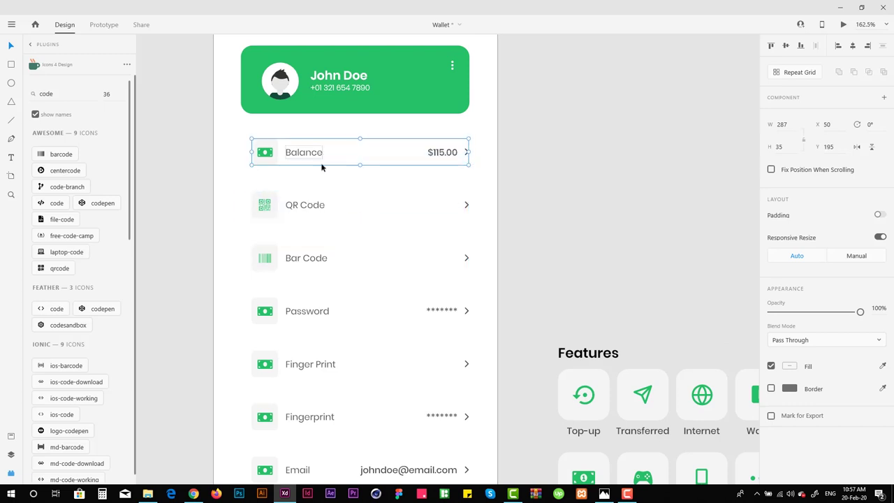
Search the icon plugin with "passw", "secur" and "lock", and pick the Awesome set's lock icon
scroll(328, 144, down, 5)
drag(342, 123, 353, 123)
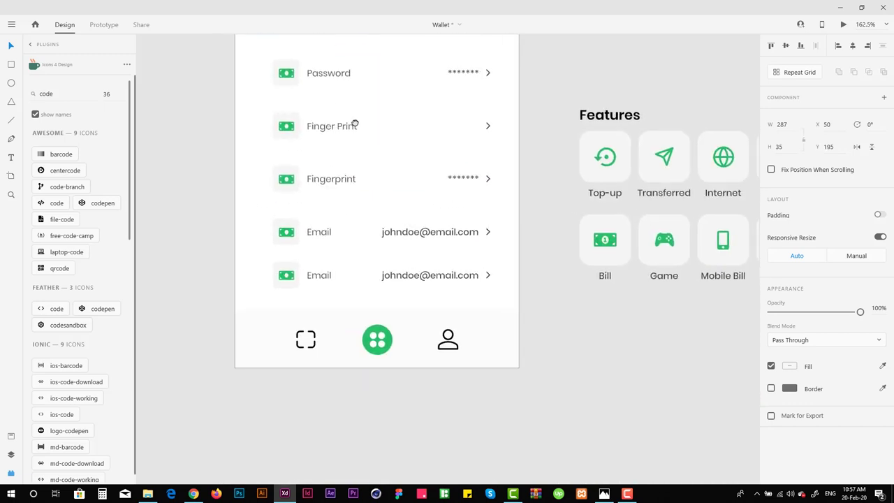
scroll(339, 255, up, 3)
scroll(378, 276, up, 1)
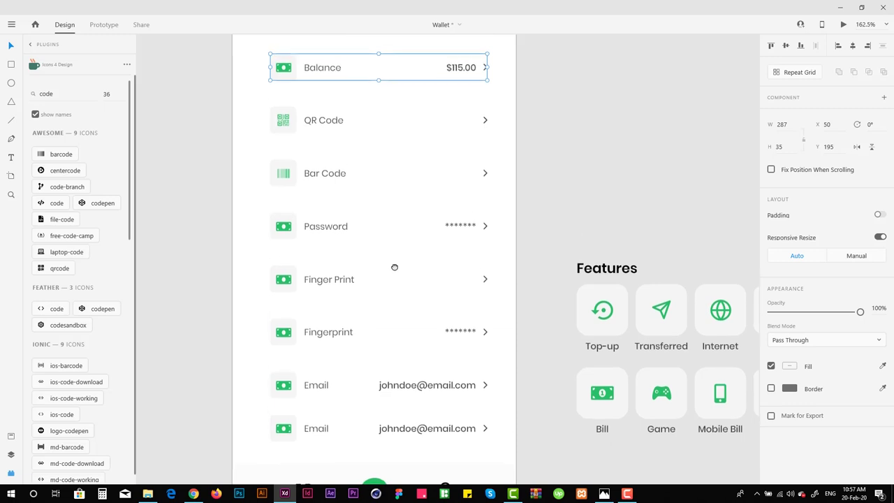
drag(382, 295, 356, 234)
scroll(356, 234, up, 3)
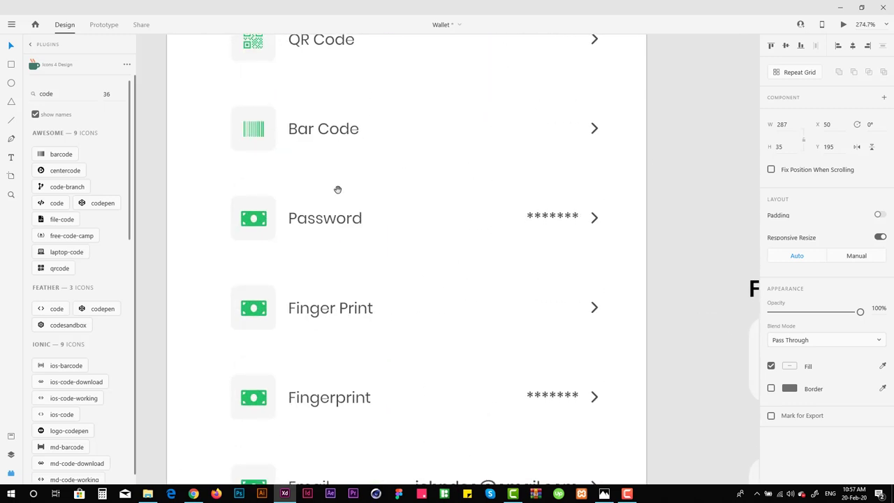
scroll(335, 226, up, 1)
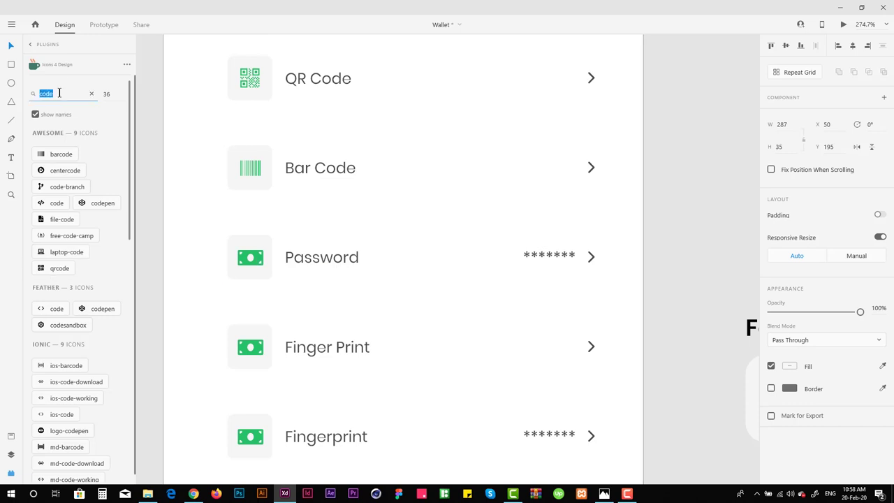
text(w)
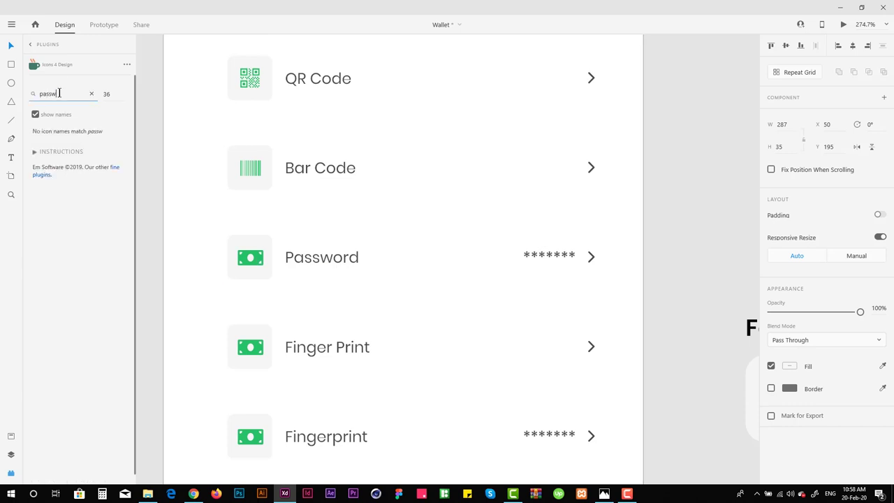
key(BackSpace)
text(secur)
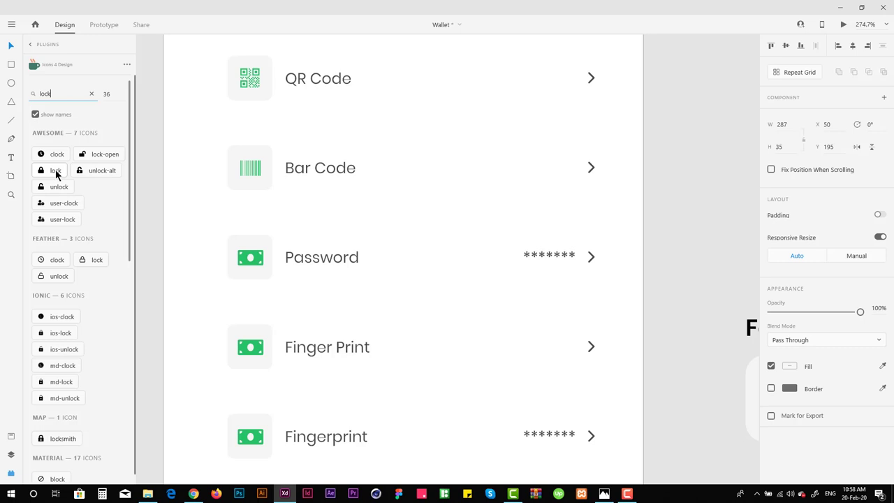
click(55, 172)
Replace the Password row's banknote icon with the lock icon, placing it over the row's grey tile
scroll(195, 249, down, 5)
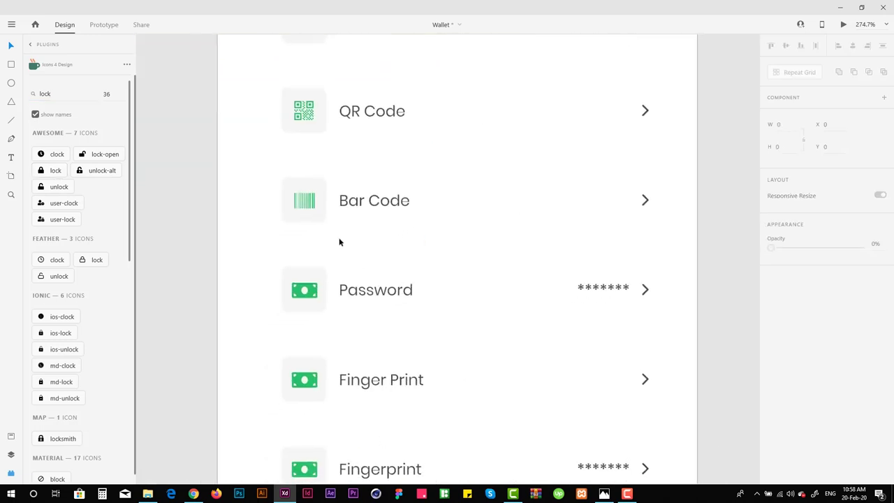
scroll(347, 235, up, 3)
click(295, 219)
click(286, 265)
key(Delete)
key(ctrl+v)
drag(457, 278, 292, 278)
scroll(355, 245, up, 1)
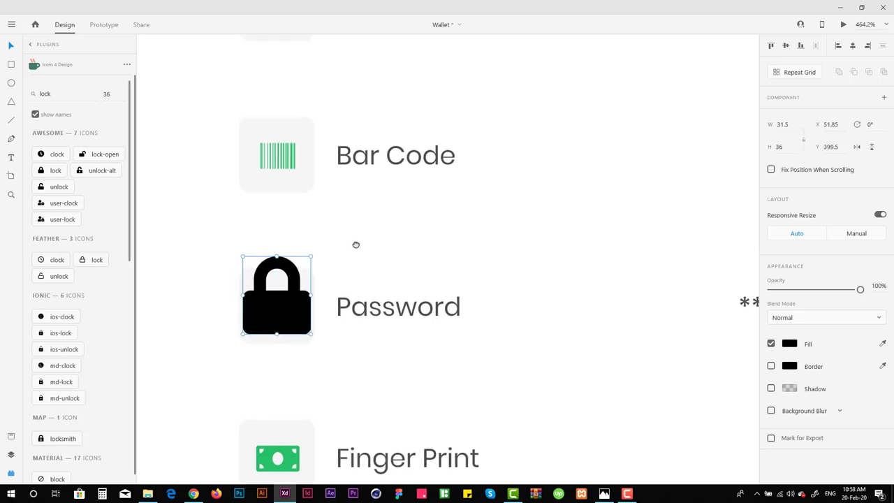
Fill the lock icon with the banknote icon's green, set its height to 12 and place it mid-tile at X 61.85, Y 416.5
key(i)
click(293, 458)
text(12)
key(Return)
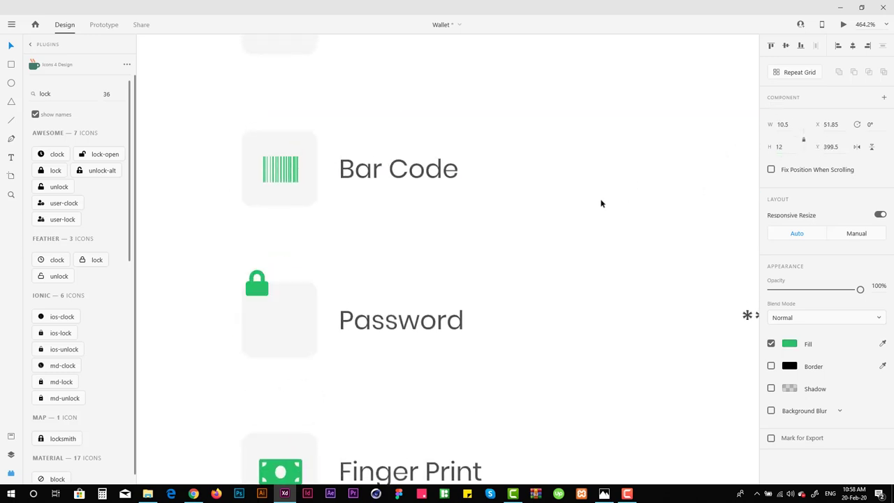
drag(262, 290, 279, 324)
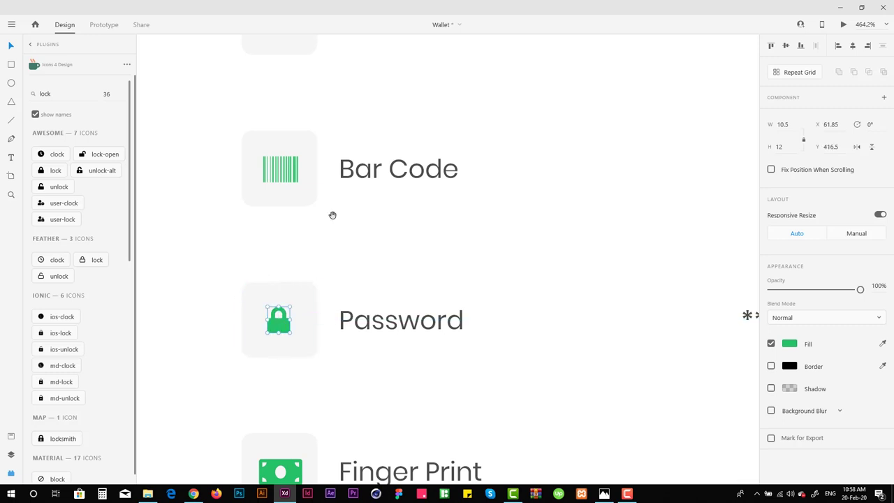
Resize the lock icon in proportion, trying a height of 20 before setting its width to 12, and centre it on its tile
scroll(261, 181, up, 8)
click(262, 182)
key(ctrl+z)
scroll(417, 100, down, 5)
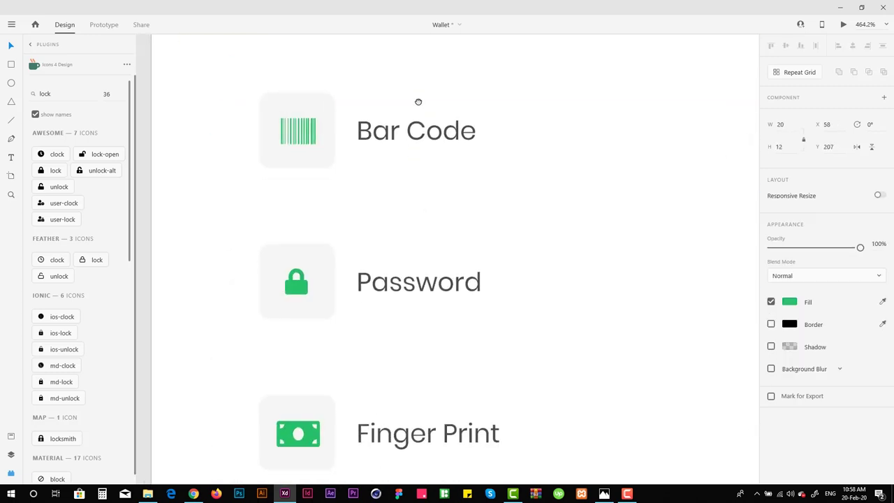
text(20)
key(Return)
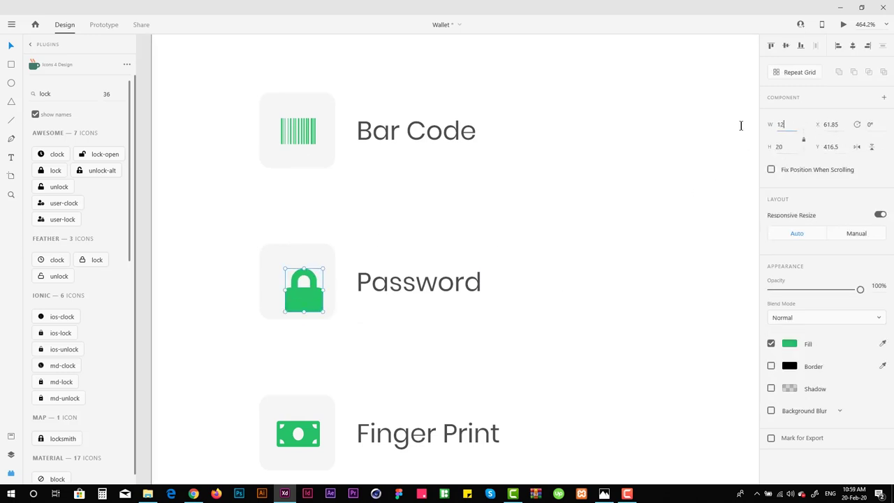
key(Escape)
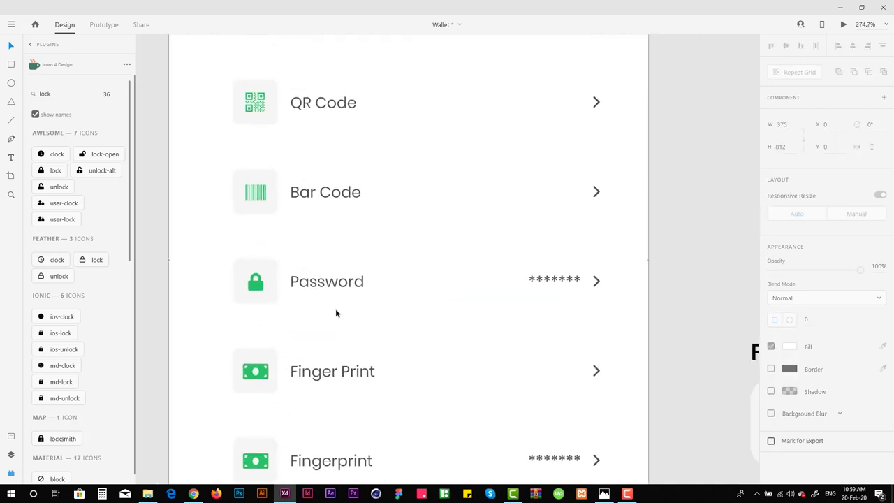
Search the icon plugin for "fingerprint" and pick the Awesome set's fingerprint icon for the Finger Print row
scroll(507, 294, down, 3)
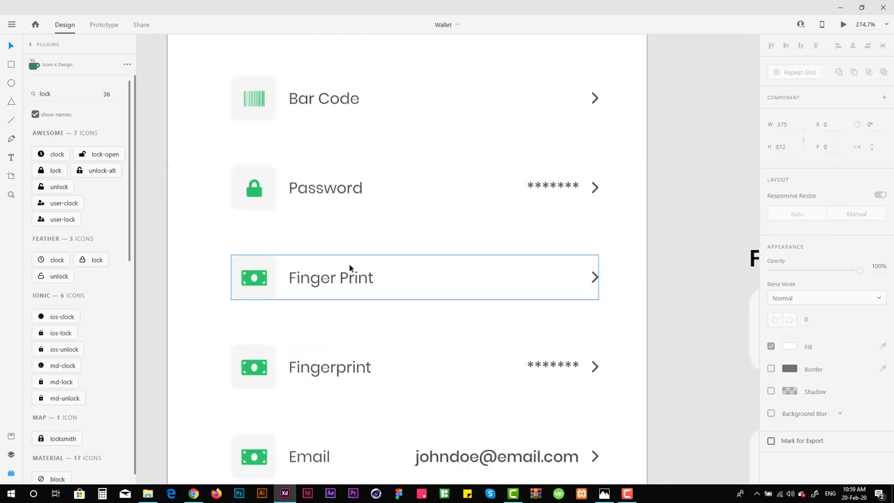
text(fingerprint)
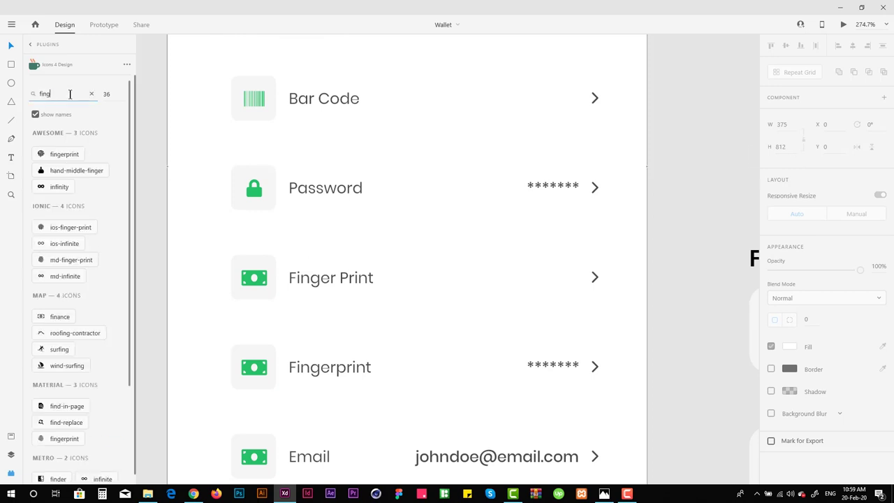
click(62, 155)
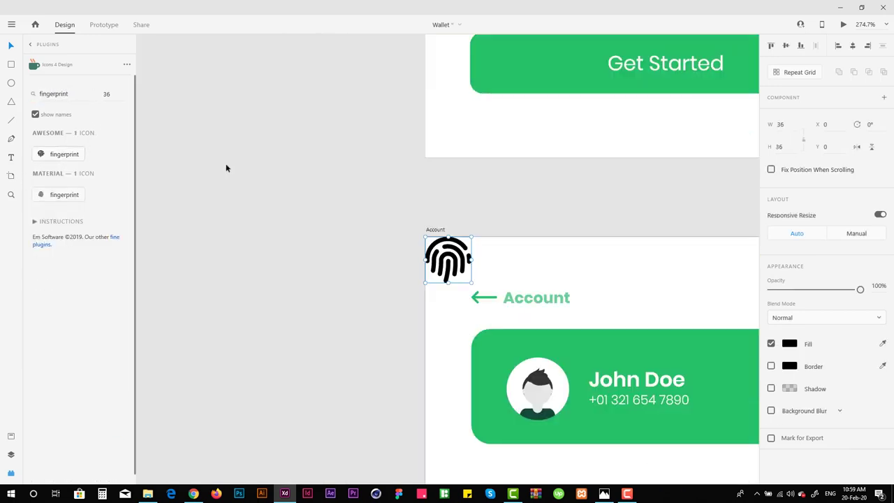
scroll(344, 209, up, 3)
click(343, 213)
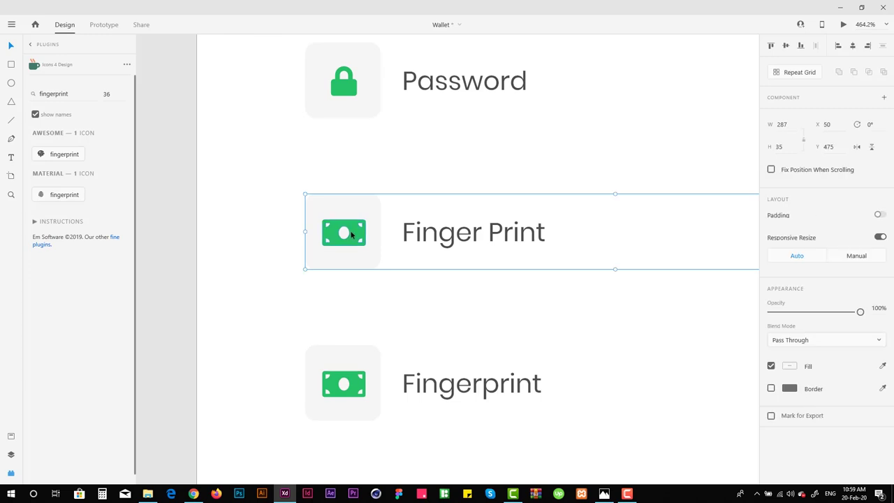
scroll(358, 239, down, 3)
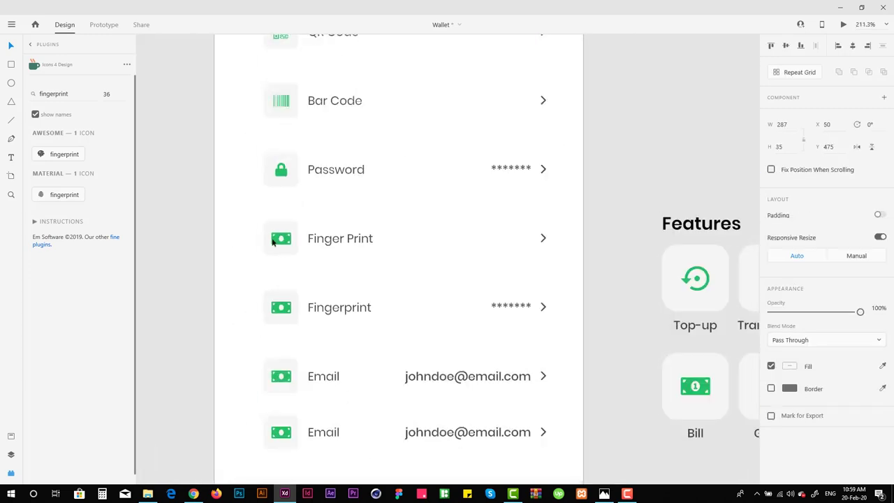
Delete the Finger Print row's banknote icon and put the Awesome fingerprint icon in its place on the grey tile
scroll(314, 254, up, 3)
double_click(294, 213)
double_click(293, 213)
key(Delete)
click(65, 154)
drag(465, 259, 289, 207)
Set the fingerprint icon's size to 15 by 15, fill it with the banknote icon's green and centre it on its tile
key(Return)
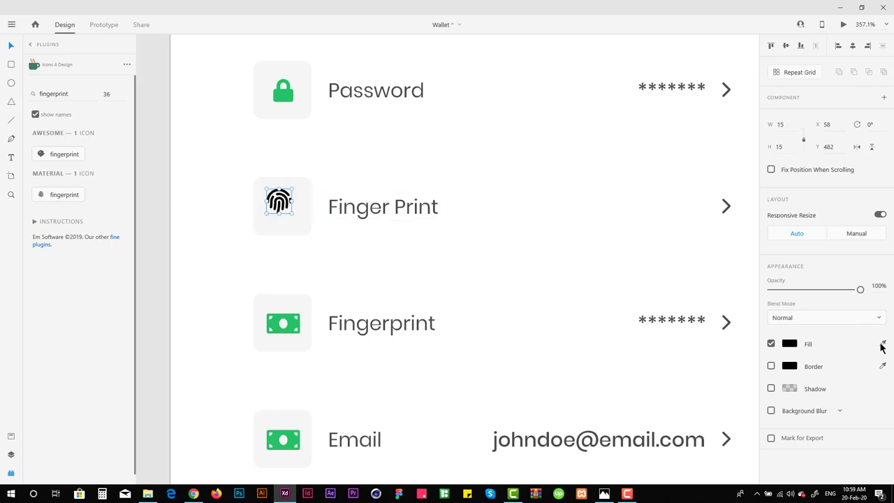
click(292, 300)
key(Escape)
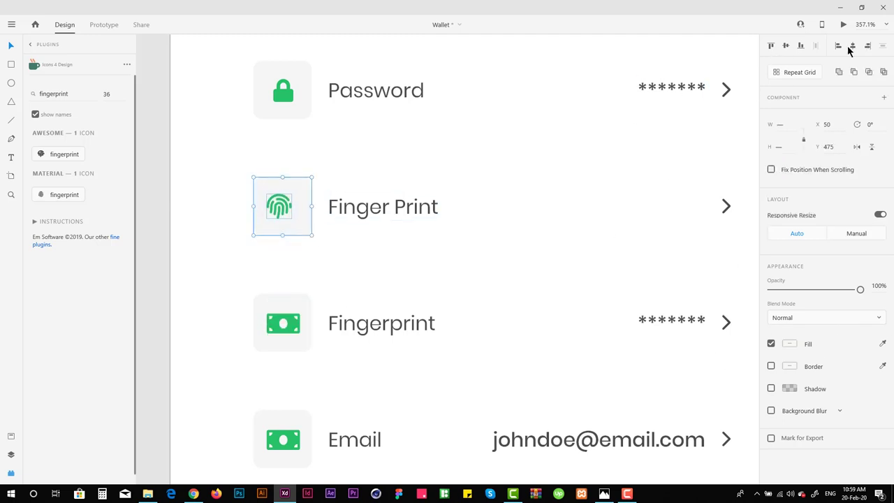
Select the Finger Print row's tile, fingerprint icon, label and arrow and group them
drag(230, 152, 664, 256)
drag(149, 159, 200, 263)
drag(176, 145, 648, 249)
key(ctrl+g)
scroll(549, 143, down, 3)
scroll(549, 143, left, 2)
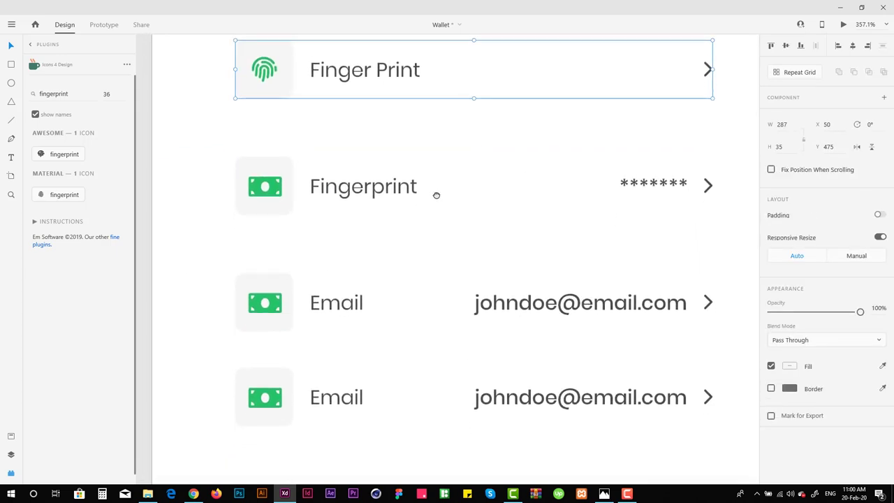
scroll(435, 190, up, 1)
double_click(377, 237)
key(Escape)
scroll(384, 230, down, 2)
drag(394, 224, 347, 325)
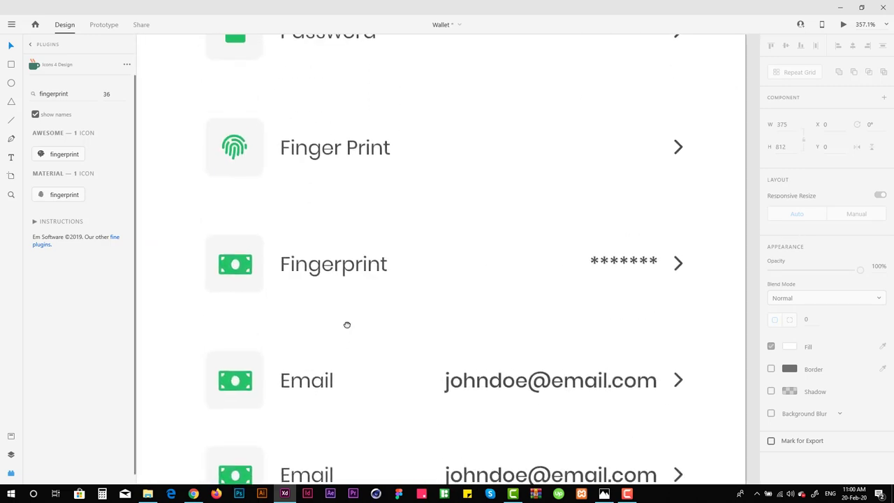
Delete the redundant Fingerprint row directly below the Finger Print row
scroll(320, 265, down, 3)
scroll(303, 309, up, 2)
scroll(303, 310, down, 2)
drag(218, 250, 486, 294)
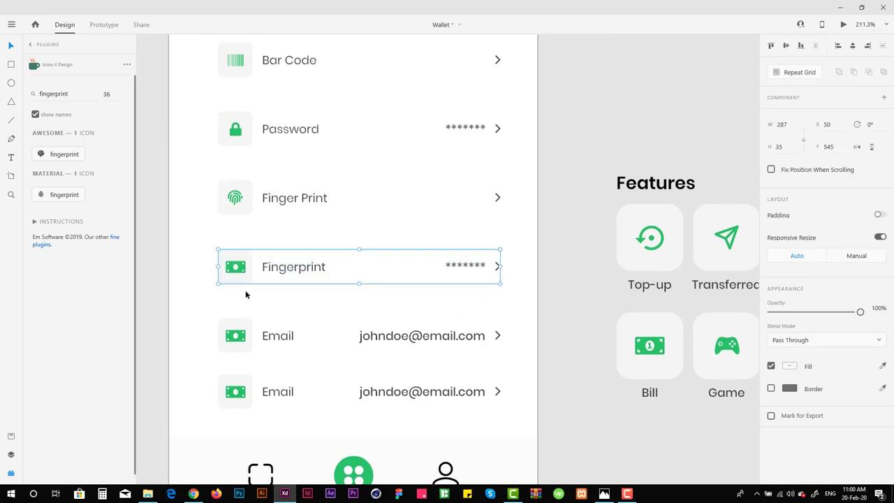
key(Delete)
Move the two Email rows up together, closer to the Finger Print row
drag(198, 296, 510, 421)
drag(368, 324, 374, 283)
scroll(374, 321, up, 3)
key(ctrl+minus)
Group the tile, icon, texts and arrow of each Email row and of the Password row, one group per row
click(380, 349)
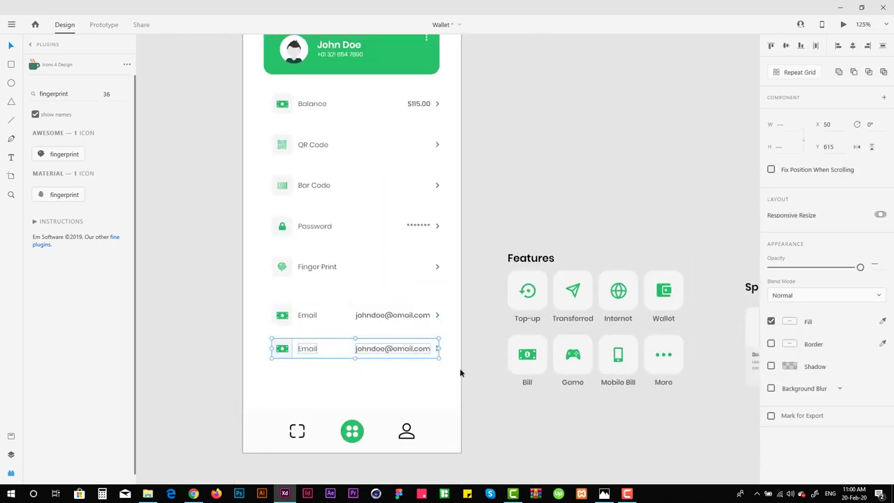
click(459, 322)
click(315, 267)
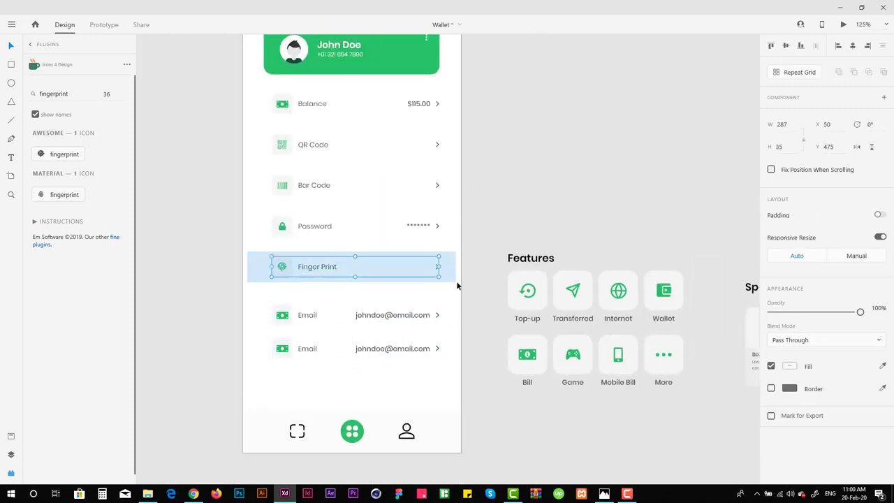
drag(250, 207, 462, 242)
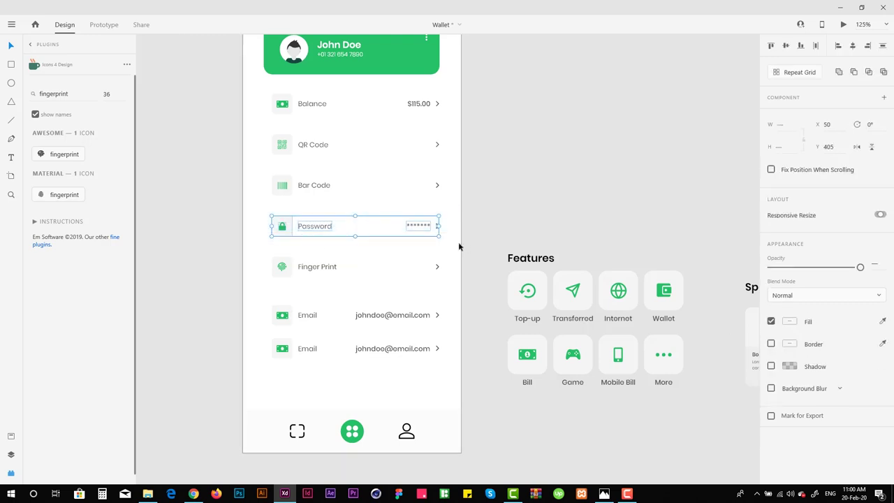
click(307, 186)
Select all seven rows from Balance to the last Email row and distribute them evenly in the vertical direction
drag(310, 371, 397, 94)
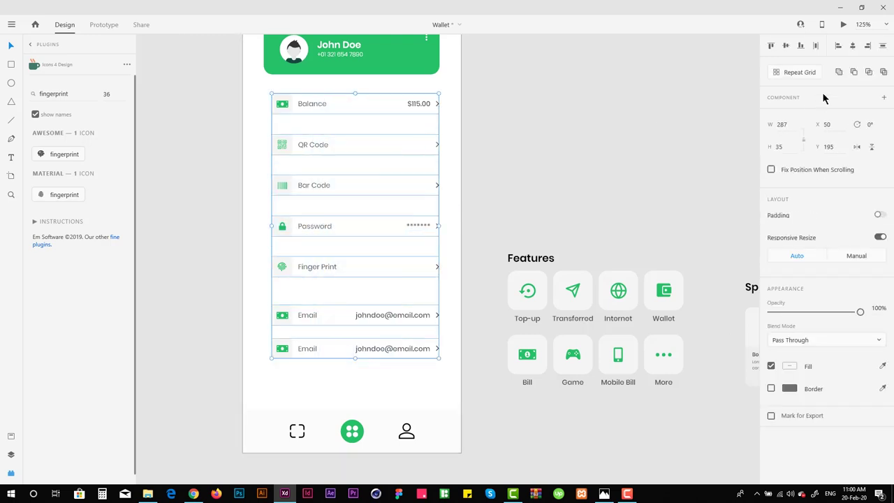
click(883, 49)
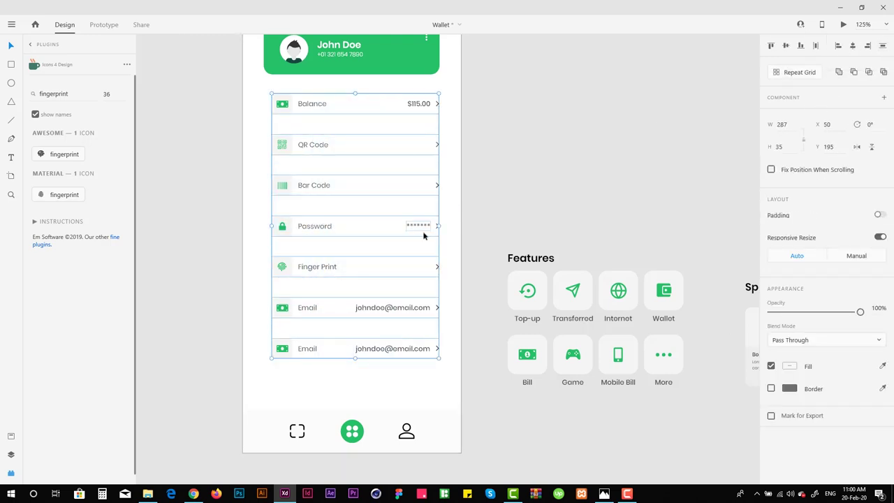
click(447, 240)
scroll(414, 363, down, 1)
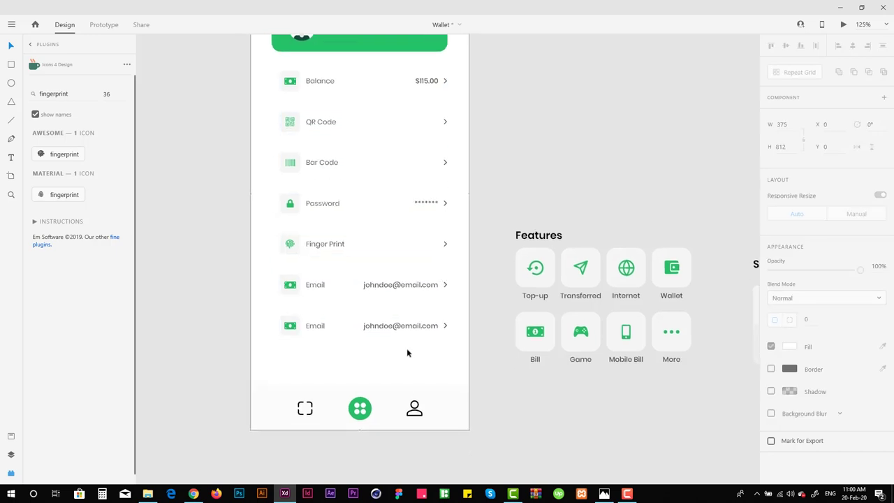
Replace the last Email row's address with "Sign Out", set it to SemiBold and move it beside the row's arrow
double_click(401, 327)
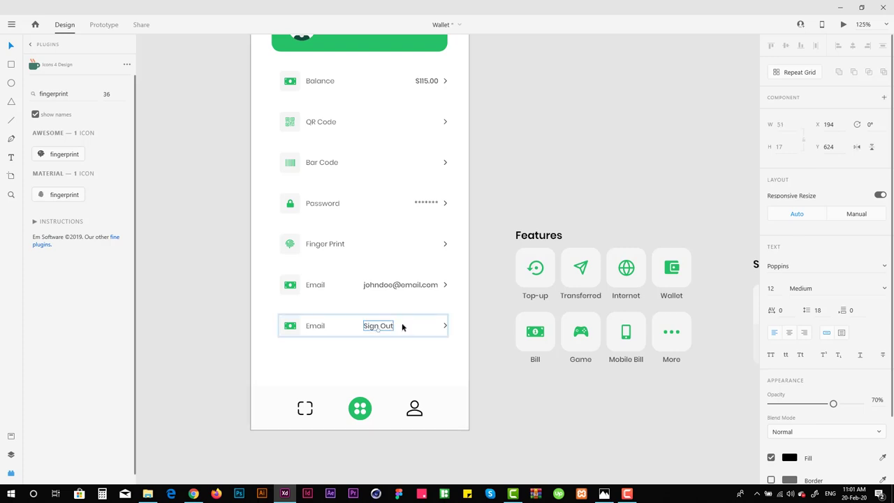
click(389, 326)
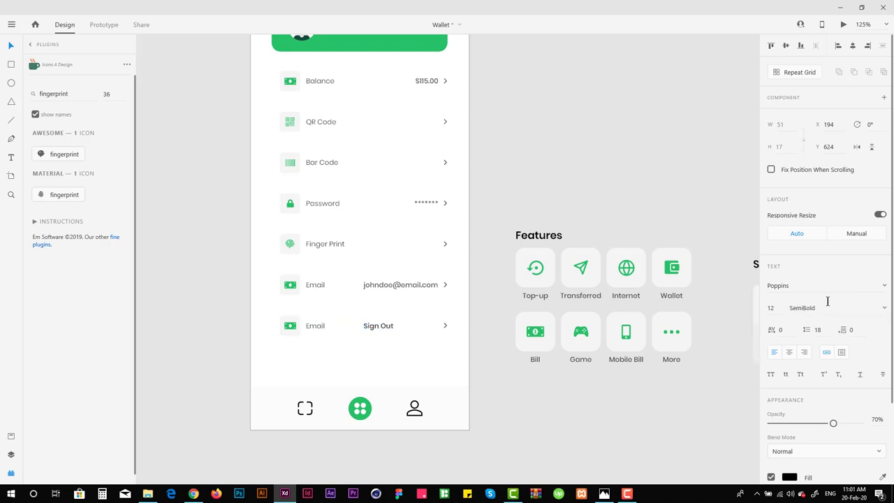
scroll(285, 335, up, 5)
scroll(395, 335, left, 3)
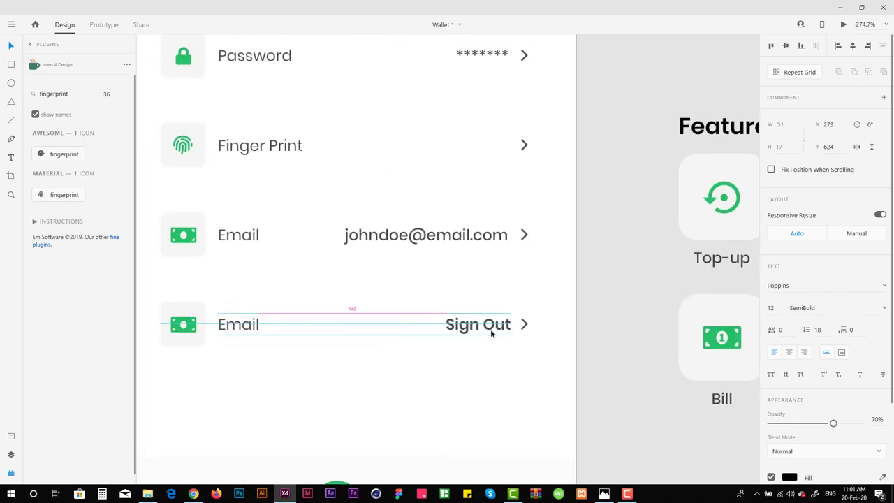
drag(482, 333, 478, 333)
Align Sign Out's right edge with the e-mail address above, using a temporary guide rectangle about 55 by 119, and delete the rectangle
scroll(495, 258, up, 1)
scroll(489, 258, up, 3)
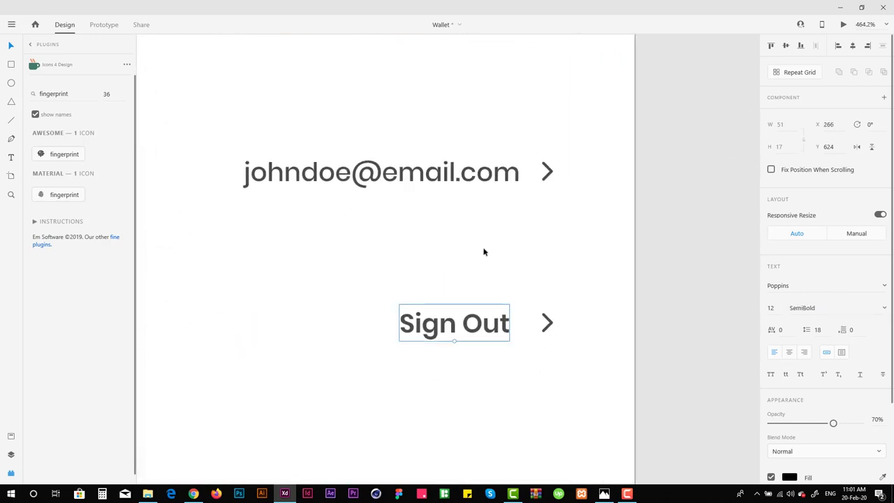
drag(634, 152, 517, 410)
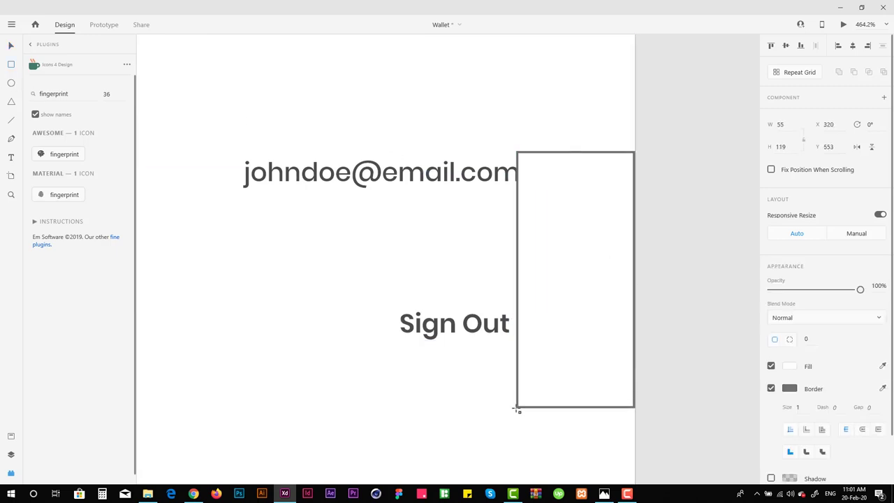
click(480, 310)
click(577, 254)
key(Delete)
scroll(554, 249, down, 4)
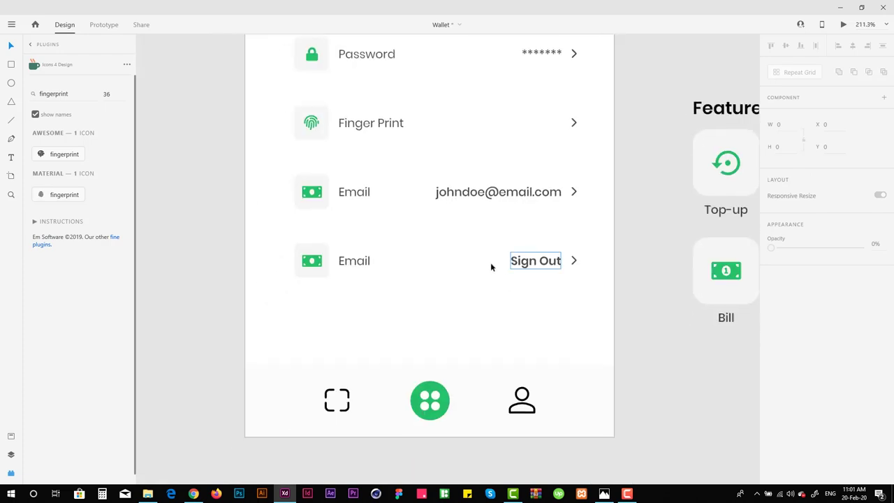
Recolour the Sign Out text with the navigation circle's green and delete the Email label from its row
click(544, 263)
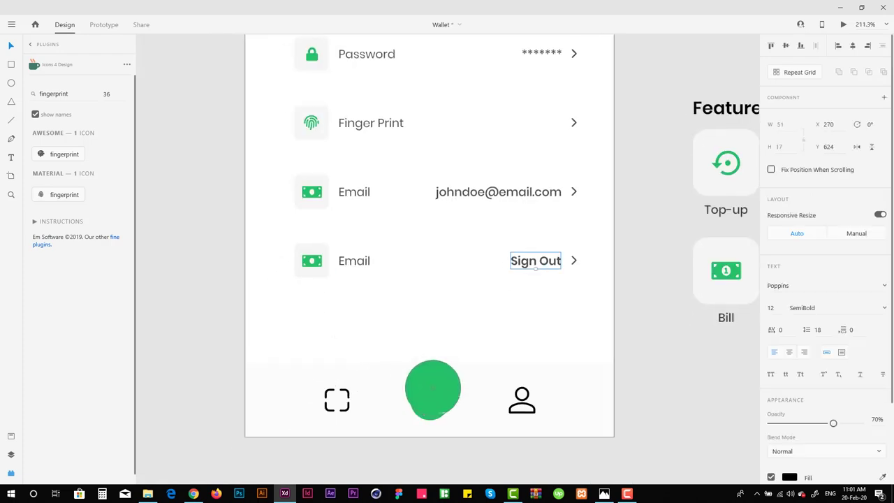
click(435, 337)
scroll(435, 337, up, 1)
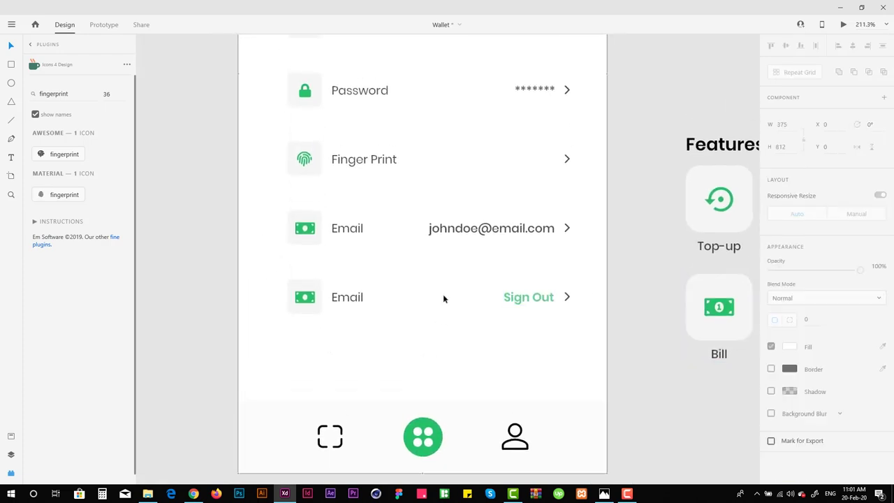
click(359, 296)
key(Delete)
Search the icon library for "email" and insert the @ icon from the Simple set
scroll(380, 284, up, 4)
drag(381, 284, 244, 359)
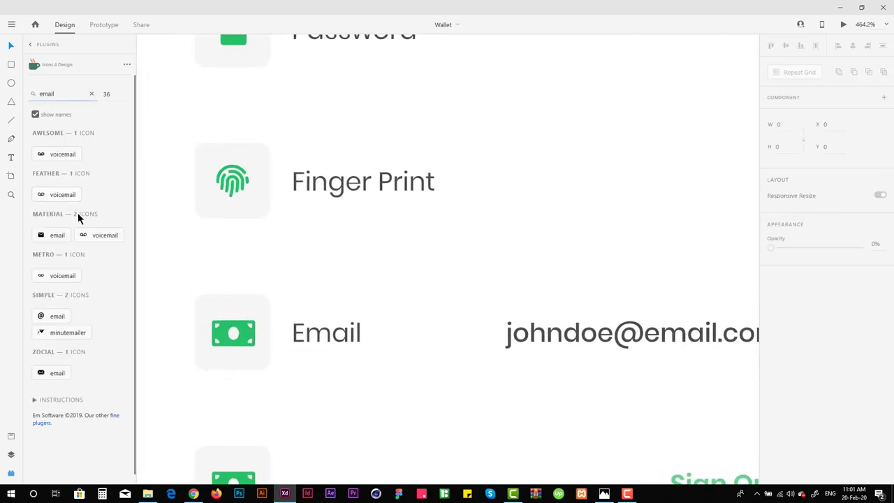
click(56, 316)
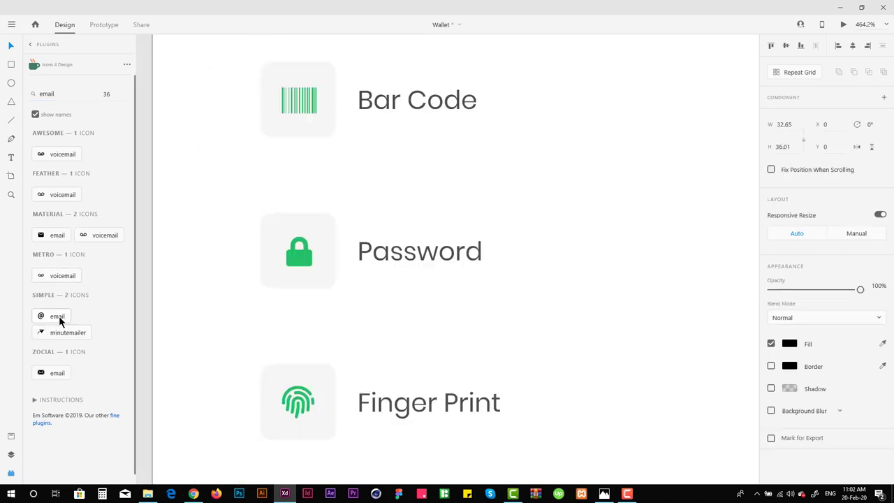
Replace the money icon on the Email row's grey tile with the inserted @ icon
scroll(356, 272, up, 5)
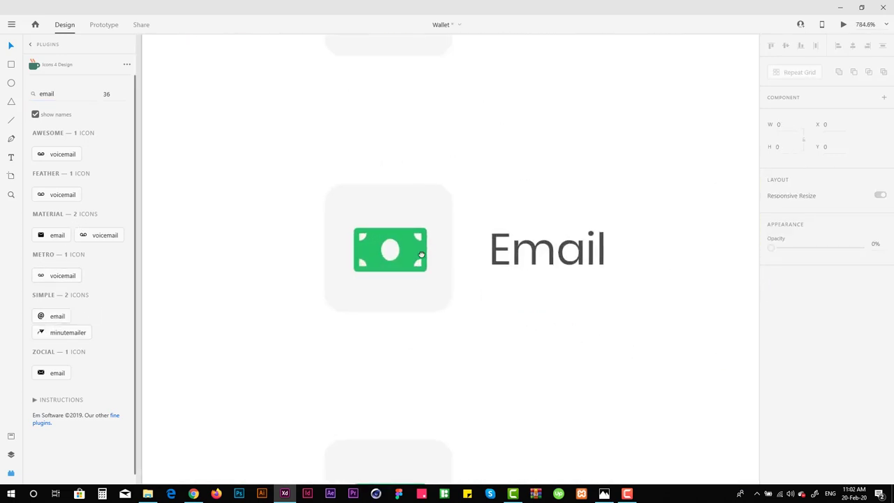
click(353, 266)
double_click(349, 274)
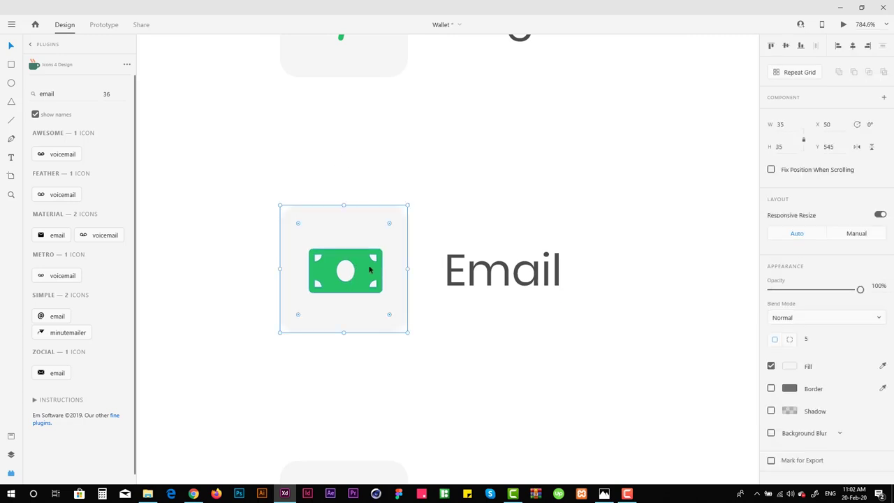
key(Delete)
key(ctrl+v)
drag(487, 229, 381, 247)
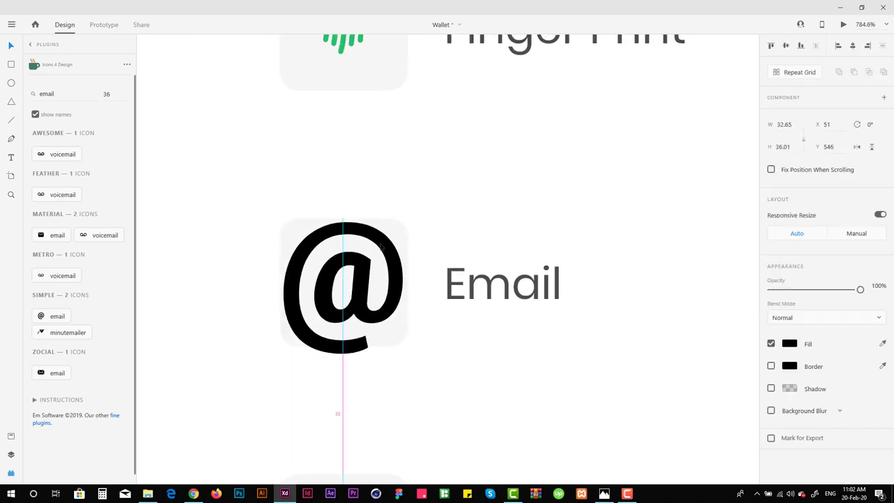
Set the @ icon's height to 20 and centre the icon in its grey tile
key(Return)
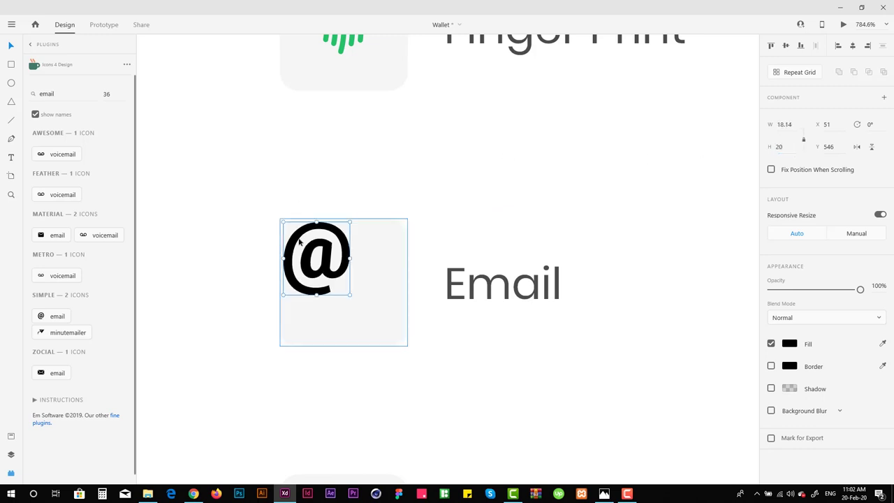
shift+click(294, 220)
key(shift+c)
key(shift+m)
click(786, 46)
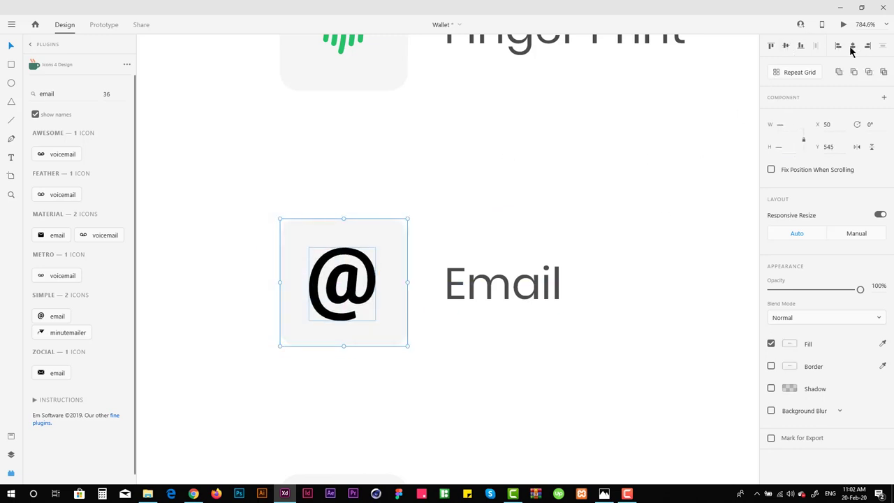
Reduce the @ icon to a height of 15 and centre it in its grey tile
click(323, 283)
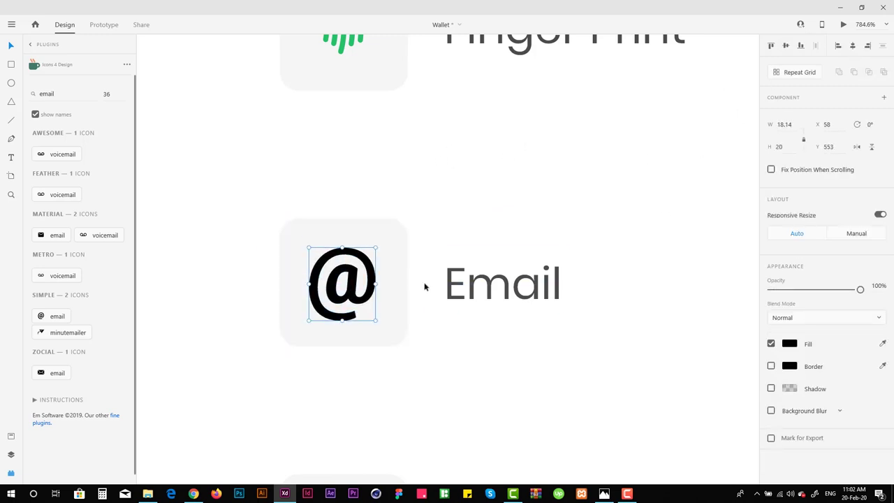
click(781, 124)
text(12)
key(Return)
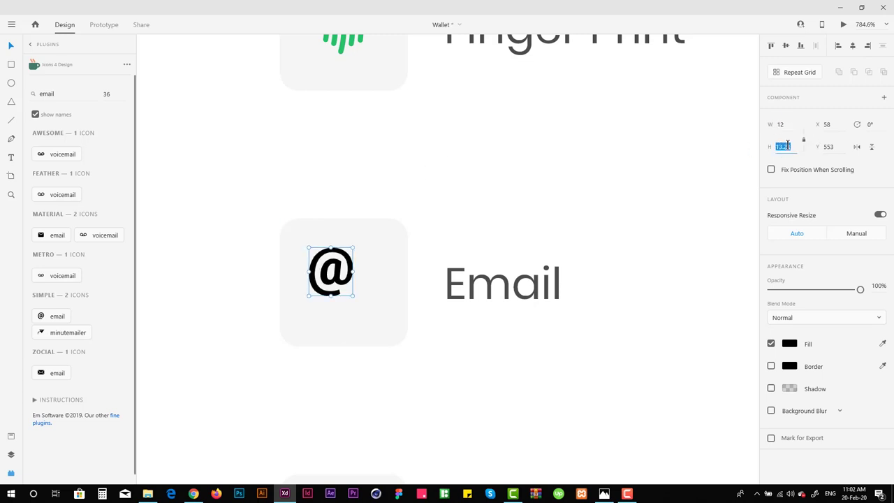
drag(265, 184, 373, 342)
click(787, 46)
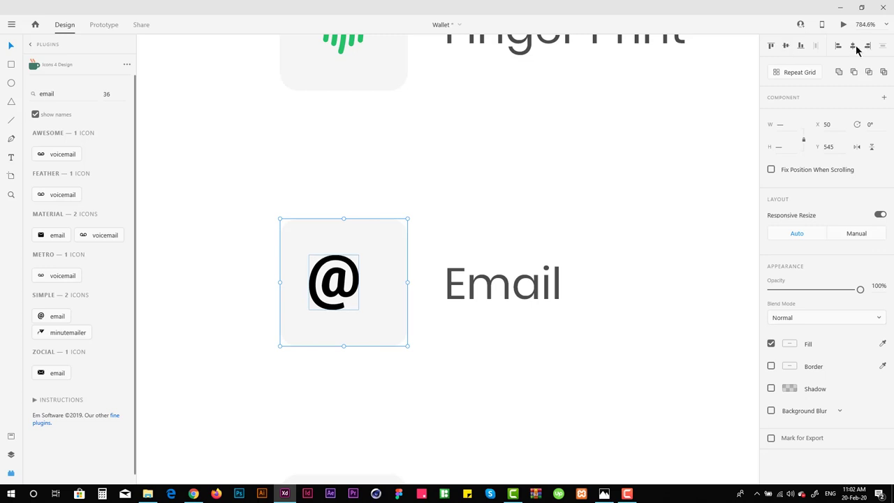
click(852, 45)
Fill the @ icon with the green used by the other row icons
click(336, 193)
click(344, 282)
scroll(343, 268, up, 3)
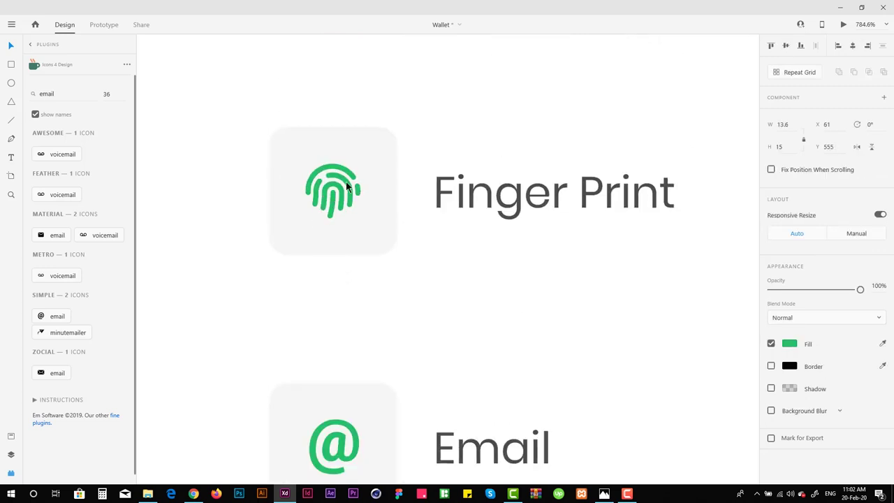
Replace the Sign Out row's money icon with the account-logout icon found under "logout", 12 high and centred in its tile
drag(186, 156, 340, 373)
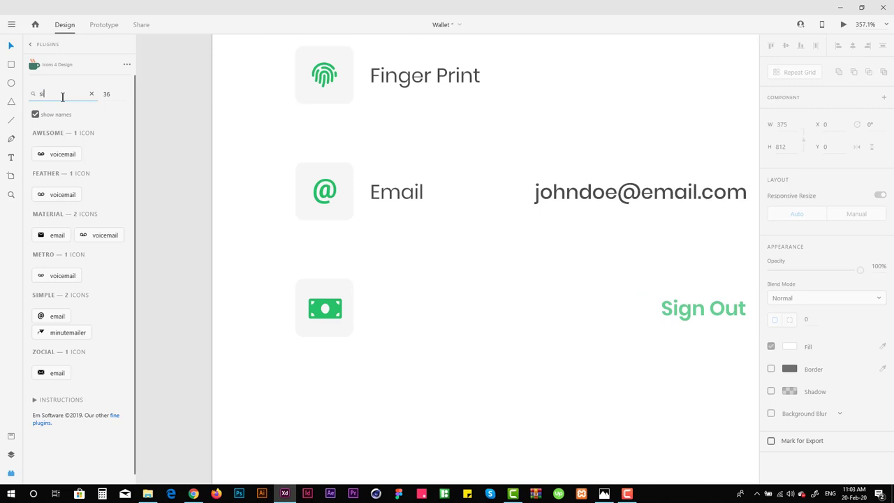
text(ignoutn out)
click(63, 155)
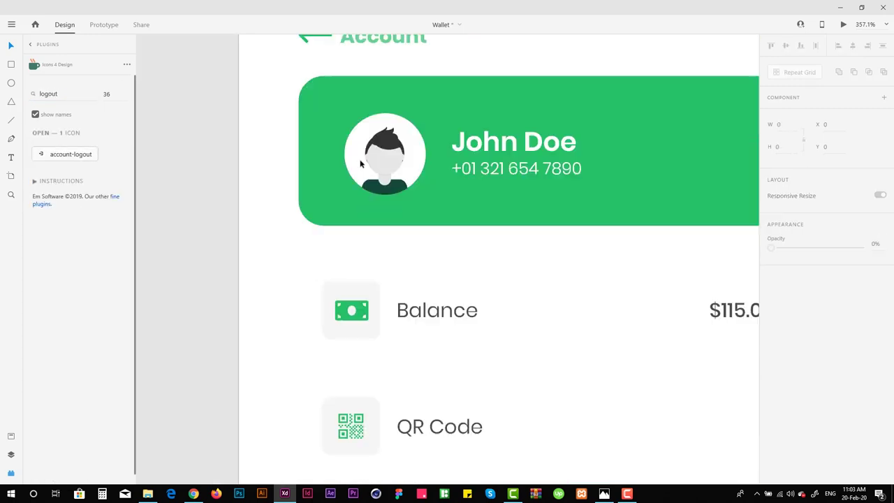
text(12)
key(Return)
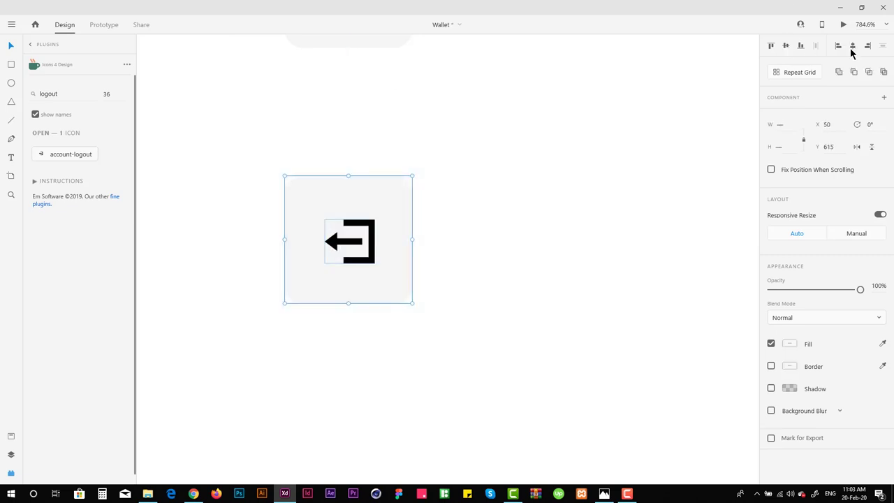
Fill the tile behind the logout icon with the green sampled from the @ icon
scroll(319, 255, up, 2)
scroll(267, 290, down, 3)
scroll(365, 340, down, 3)
scroll(366, 340, left, 5)
scroll(244, 293, up, 1)
double_click(254, 279)
key(i)
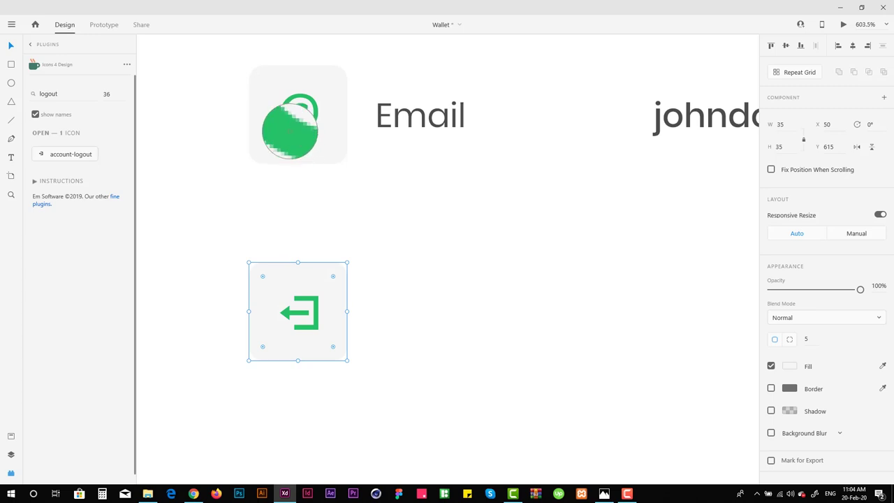
click(290, 126)
Make the logout icon white and align it with the middle of the green tile
mouse_move(299, 319)
mouse_down()
mouse_move(299, 405)
mouse_move(299, 309)
mouse_up()
click(368, 324)
drag(201, 380, 432, 228)
scroll(598, 199, down, 1)
scroll(331, 258, up, 3)
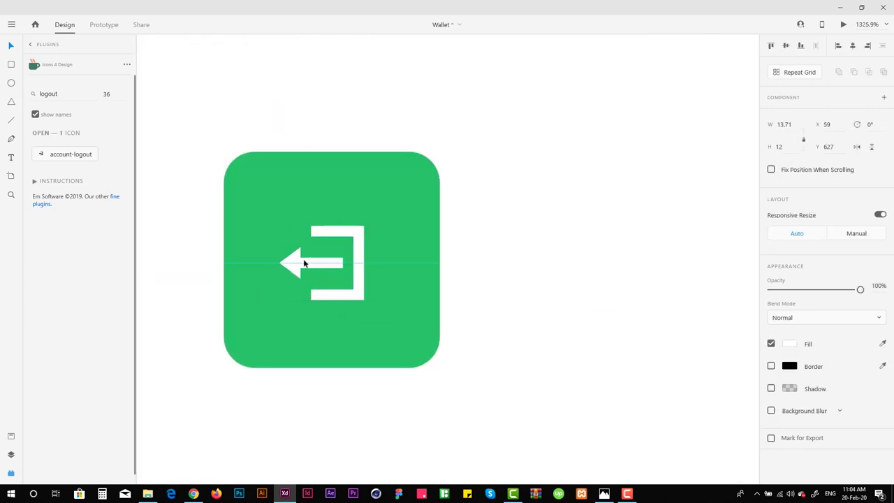
click(367, 124)
Duplicate the green tile as a 25 by 25 square behind the logout icon, centred on the original tile turned light grey
scroll(415, 280, down, 5)
scroll(241, 202, right, 1)
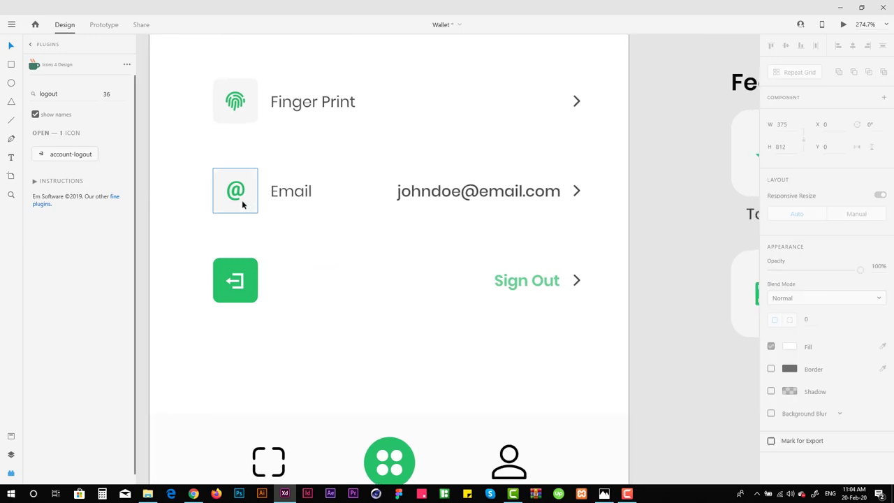
click(238, 280)
scroll(224, 259, up, 3)
key(ctrl+y)
scroll(70, 98, up, 1)
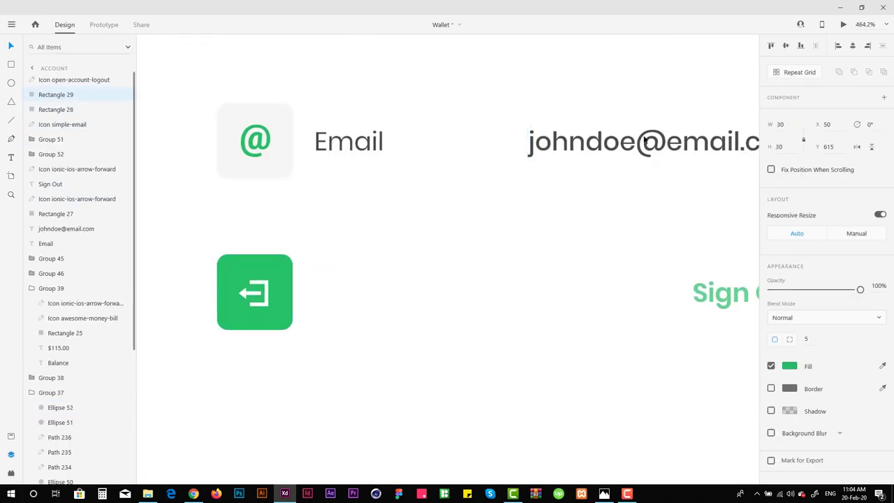
click(852, 46)
click(248, 270)
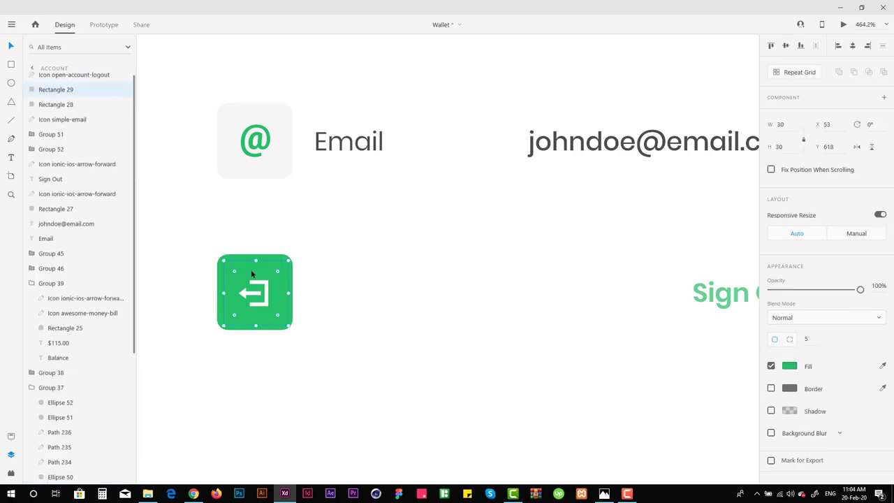
scroll(247, 162, down, 2)
click(56, 94)
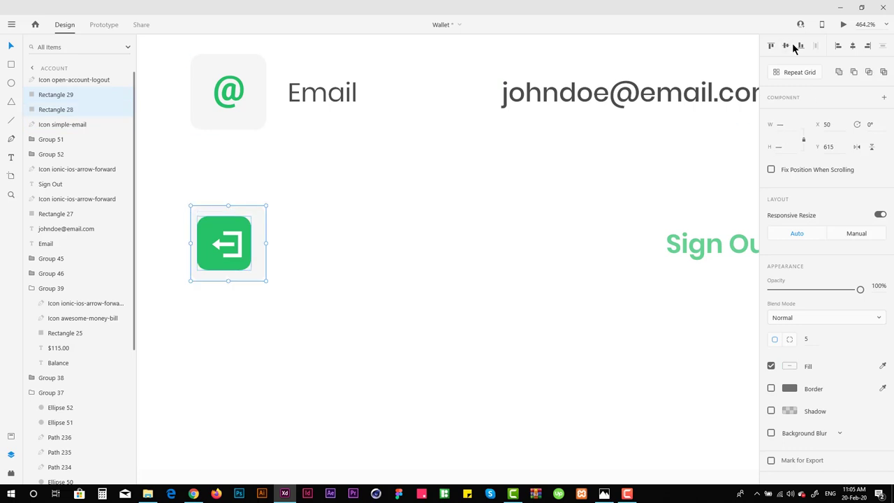
Stretch the light grey tile across the Sign Out row to a width of 287 and send it behind the text and arrow
scroll(395, 216, down, 4)
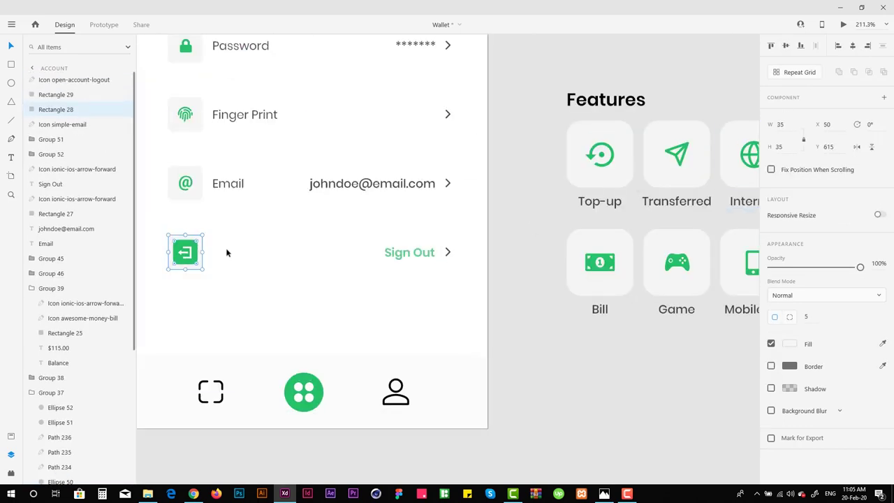
drag(202, 269, 444, 267)
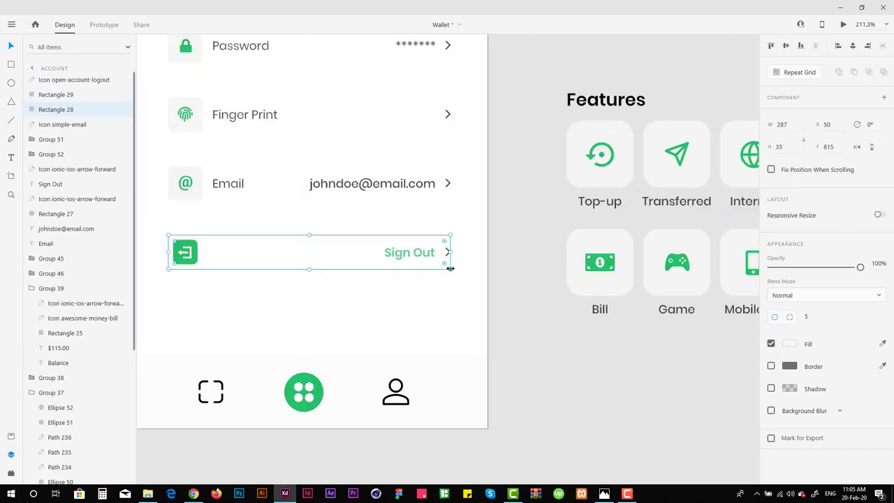
scroll(432, 280, up, 3)
key(ctrl+[)
key(ctrl+[)
key(ctrl+[)
key(ctrl+[)
key(ctrl+[)
key(ctrl+[)
key(ctrl+[)
scroll(299, 246, down, 4)
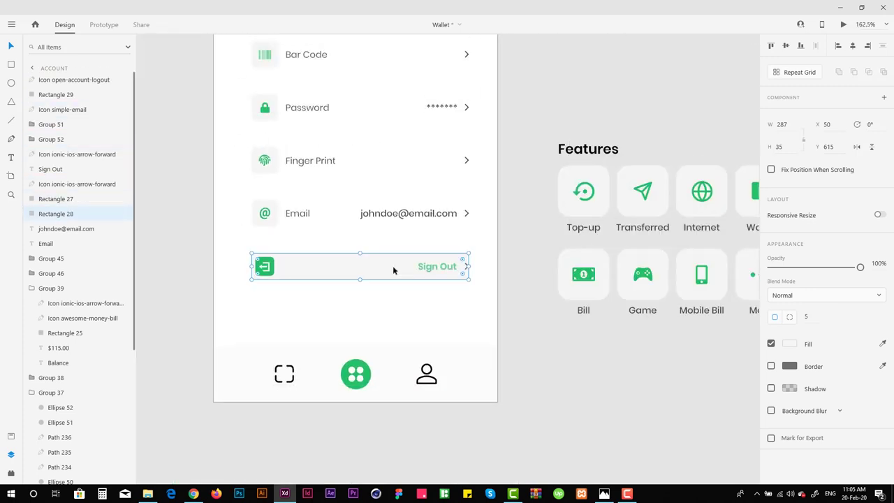
Show the layout grid and move the Sign Out text with its arrow left to X 260, inside the grey bar
scroll(393, 270, up, 8)
drag(476, 277, 439, 277)
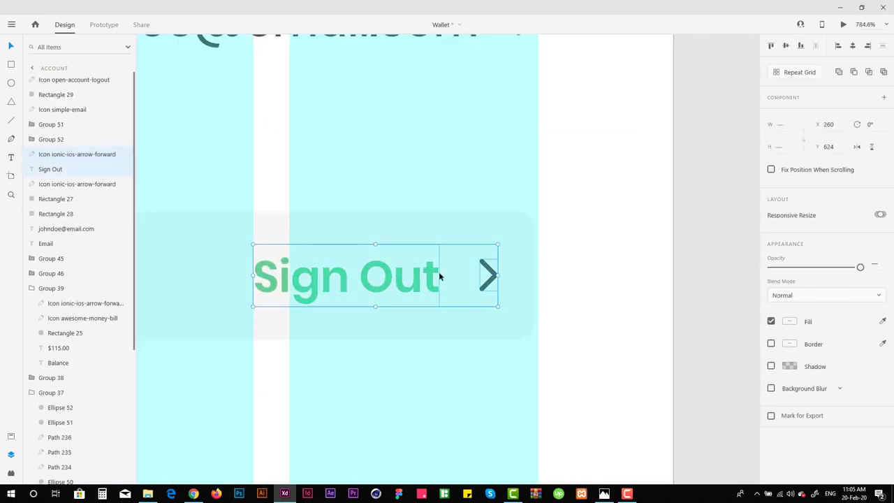
scroll(439, 276, down, 5)
scroll(485, 251, up, 5)
Group the logout icon with its green square and place the group at X 55 in the grey bar
click(461, 255)
shift+click(460, 255)
key(ctrl+g)
key(Right)
key(Right)
key(Right)
key(Right)
key(Right)
key(Right)
key(Right)
key(Right)
key(Right)
key(Right)
scroll(414, 350, down, 8)
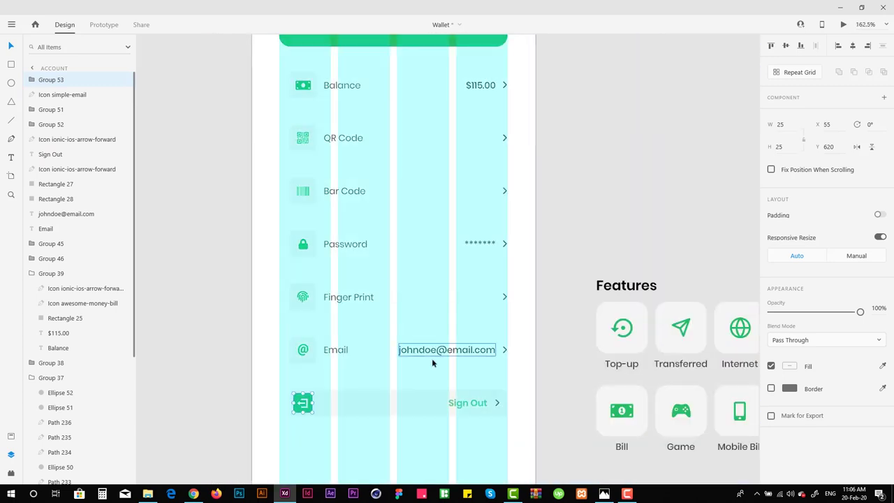
Shift the icons and labels of the Balance to Email rows left to X 36, in line with the layout grid
drag(368, 363, 284, 129)
scroll(289, 175, down, 2)
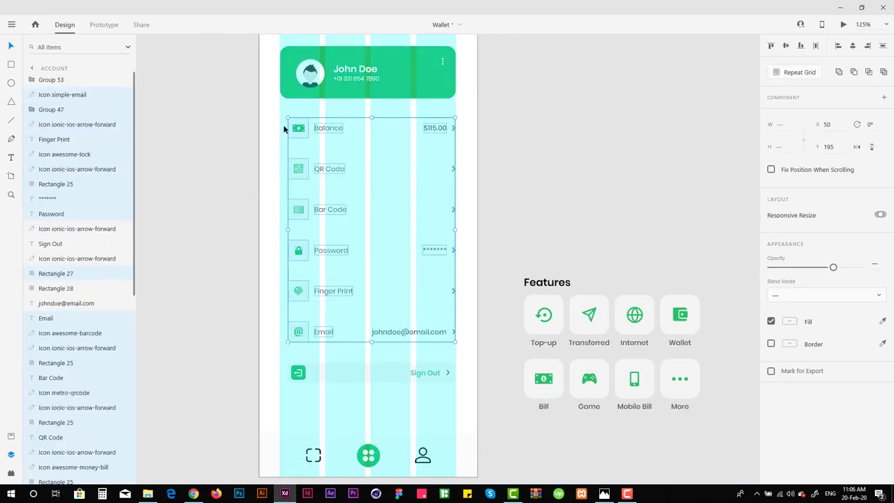
scroll(329, 314, up, 6)
scroll(296, 280, down, 8)
Group each row from Email up to Balance into its own separate group
drag(227, 332, 390, 351)
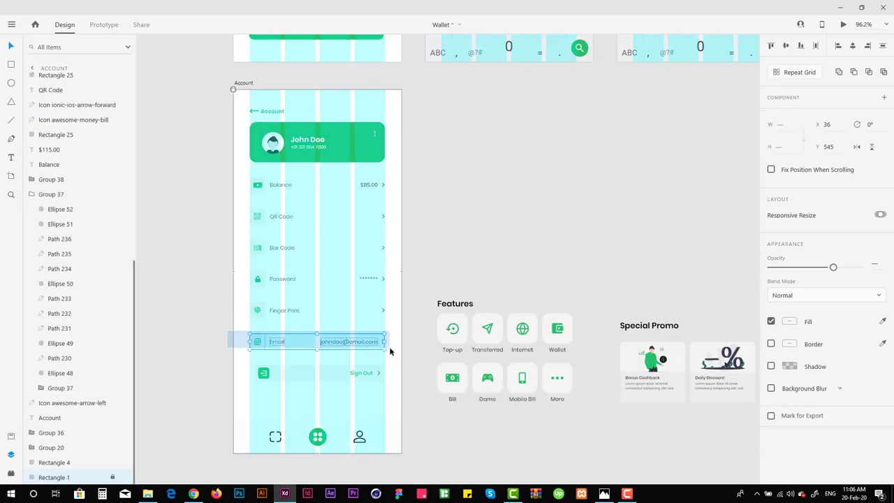
click(271, 311)
click(345, 276)
click(377, 248)
click(377, 218)
drag(244, 180, 393, 195)
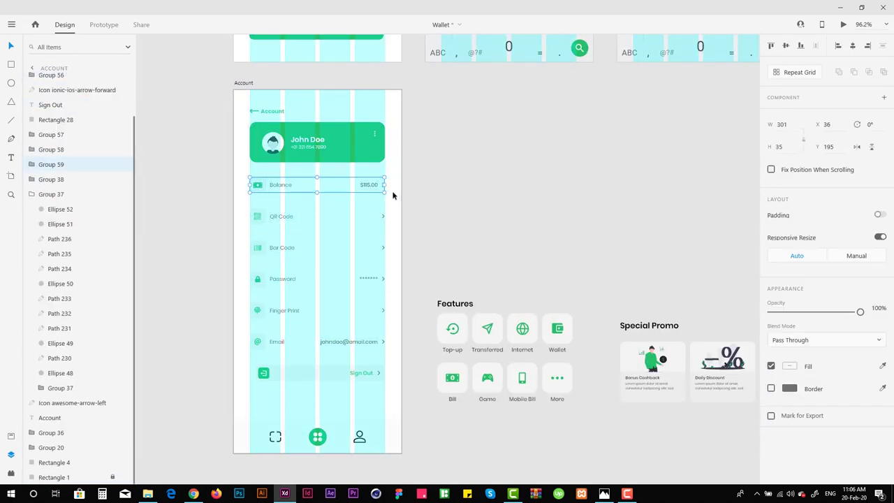
Extend the grey Sign Out bar to the grid's left margin and move the logout icon group to X 42
scroll(301, 301, up, 5)
click(409, 274)
drag(416, 276, 409, 277)
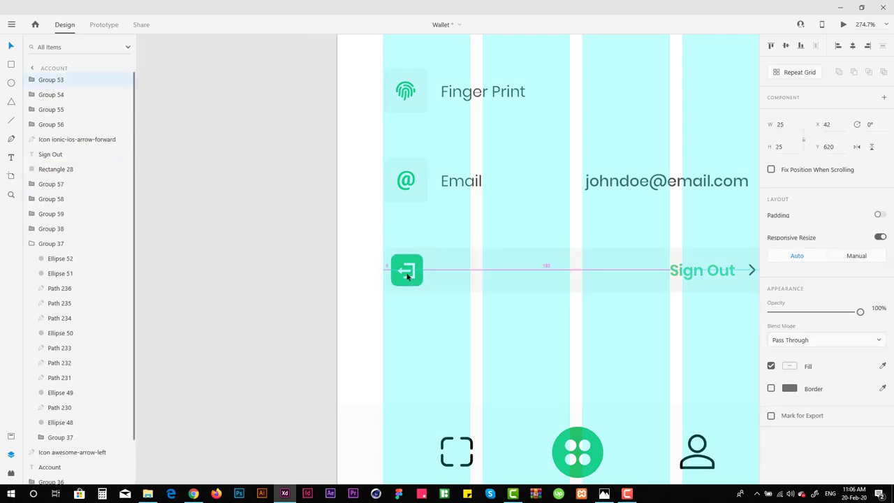
Set the grey Sign Out bar's size to 300 by 38
scroll(419, 273, right, 3)
click(430, 272)
text(300)
key(Tab)
text(38)
Centre the Sign Out row's contents vertically in the bar and group the whole row
drag(238, 244, 648, 342)
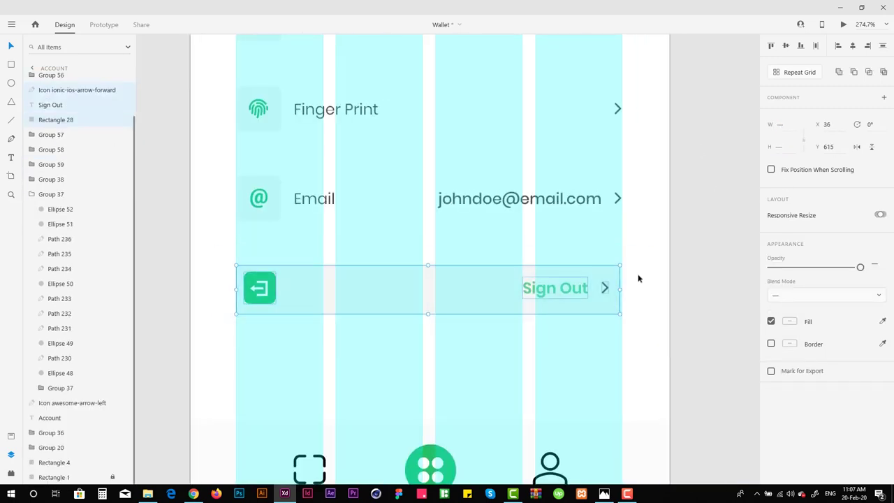
key(ctrl+g)
scroll(359, 287, up, 1)
scroll(597, 359, down, 2)
scroll(369, 333, up, 4)
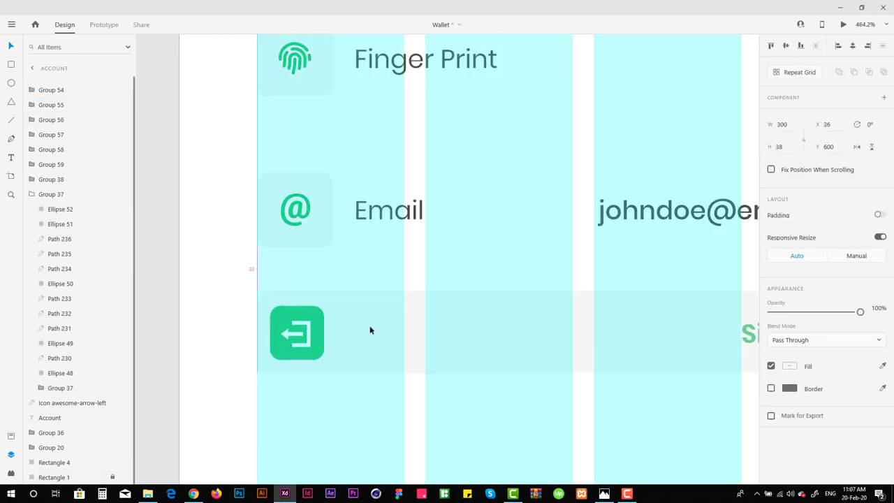
Move the rows from Bar Code down to Sign Out together so the gaps around QR Code match
scroll(354, 363, down, 10)
drag(419, 415, 323, 410)
scroll(296, 246, up, 2)
scroll(274, 217, down, 1)
shift+click(275, 250)
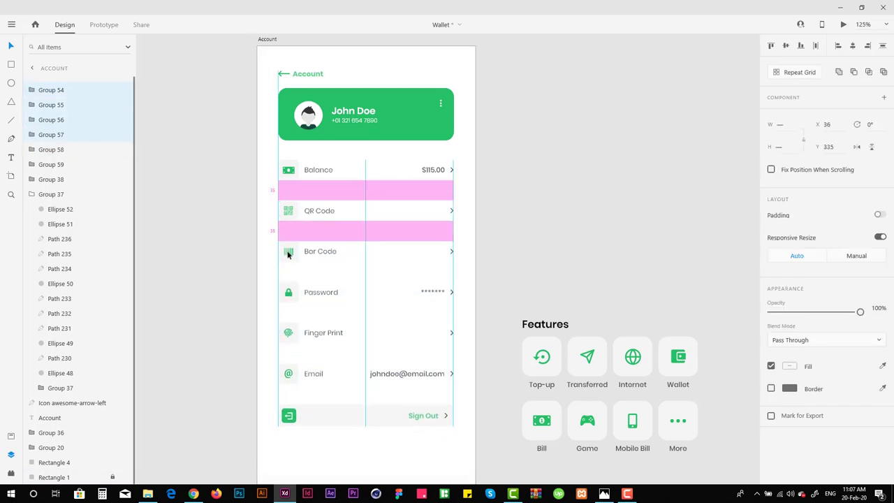
Shift the Email and Sign Out rows vertically to match the spacing of the rows above
drag(436, 445, 318, 360)
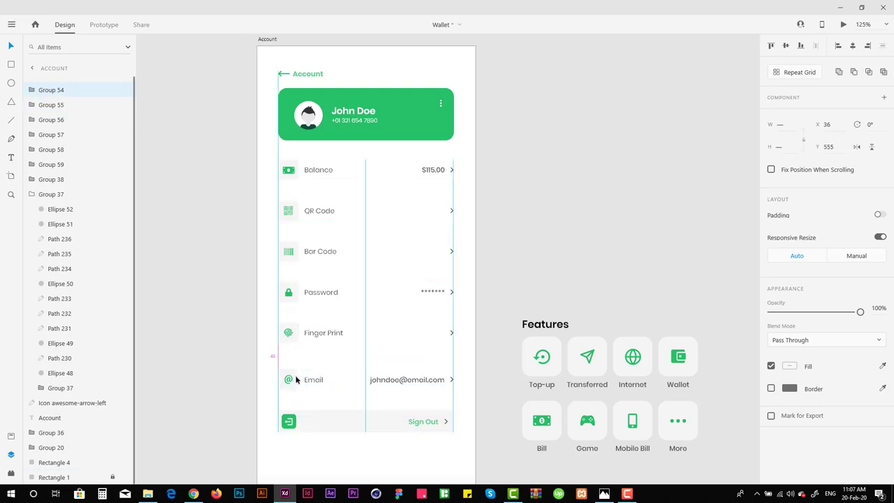
click(353, 422)
key(ctrl+g)
drag(468, 447, 315, 426)
click(318, 422)
scroll(321, 420, down, 2)
click(321, 332)
scroll(332, 328, down, 2)
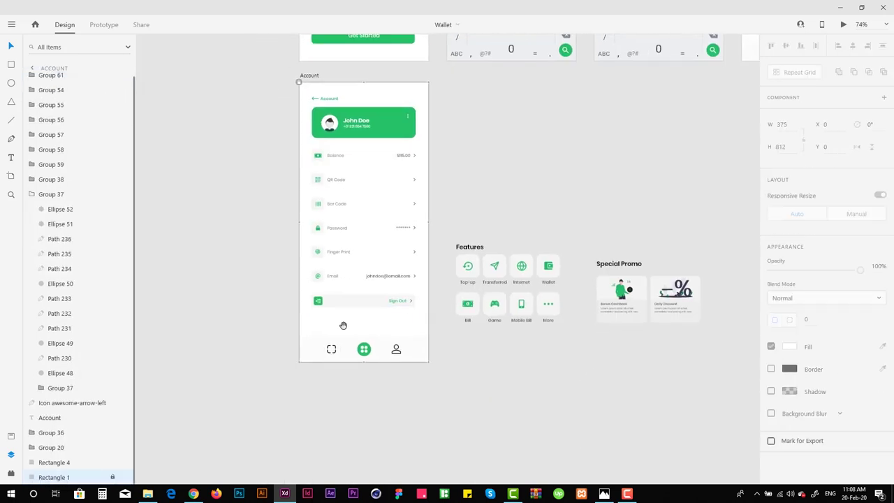
Bring the bottom navigation bar group to the front of the Account artboard
scroll(383, 319, up, 2)
scroll(385, 277, down, 1)
scroll(409, 295, up, 4)
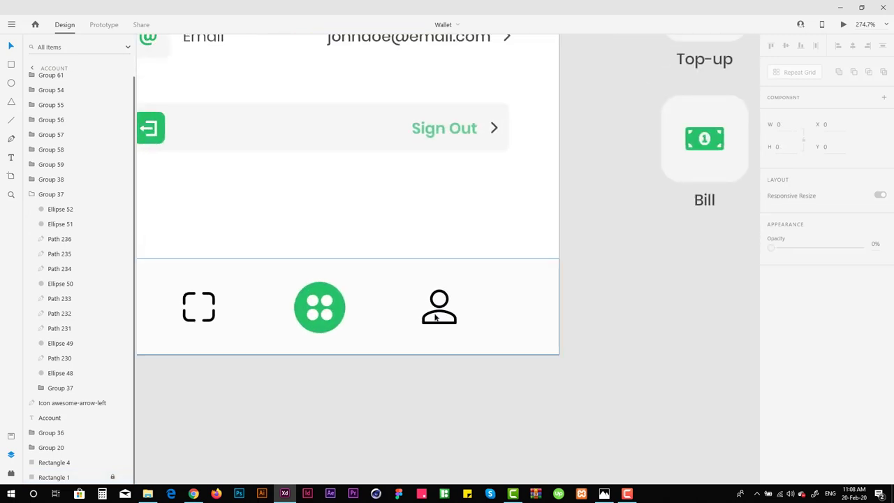
click(433, 312)
scroll(170, 279, down, 2)
drag(169, 276, 515, 363)
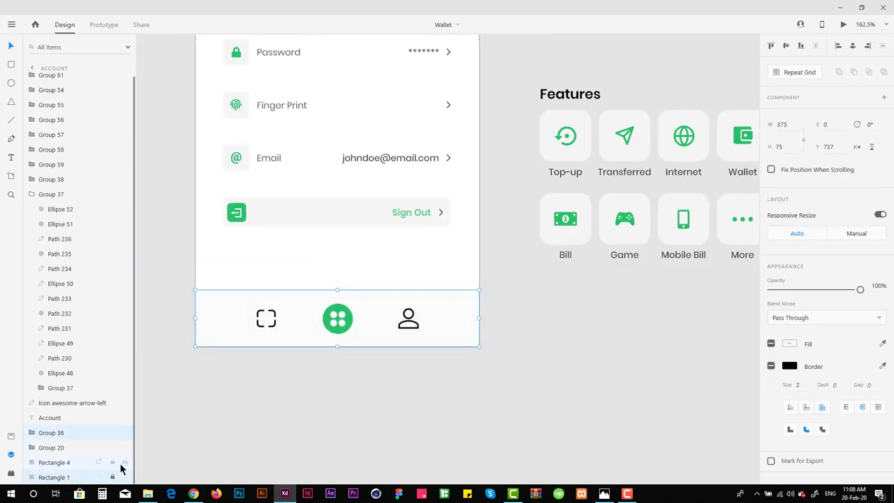
scroll(329, 277, up, 3)
scroll(319, 317, down, 2)
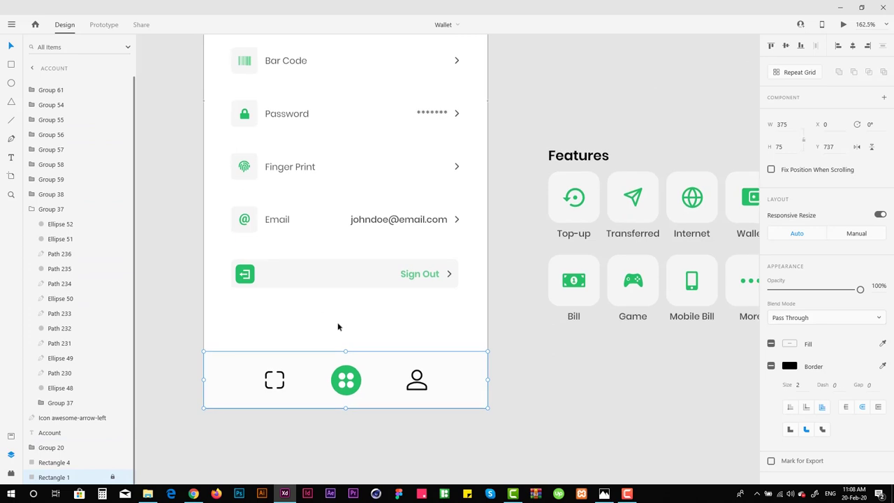
Ungroup the bottom navigation bar and select the four-dot icon inside the green button's group
drag(335, 326, 356, 315)
scroll(372, 340, up, 5)
double_click(430, 307)
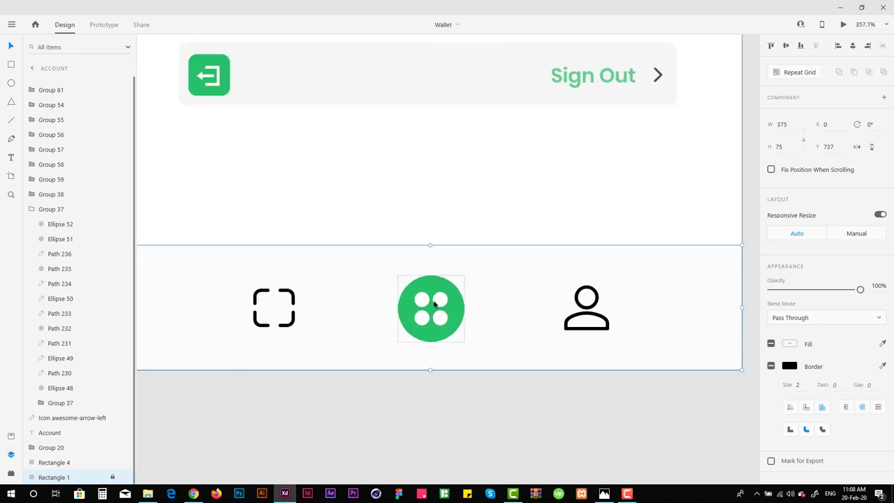
click(31, 80)
click(54, 94)
Colour the four-dot icon black and remove the green circle behind it
scroll(403, 319, up, 4)
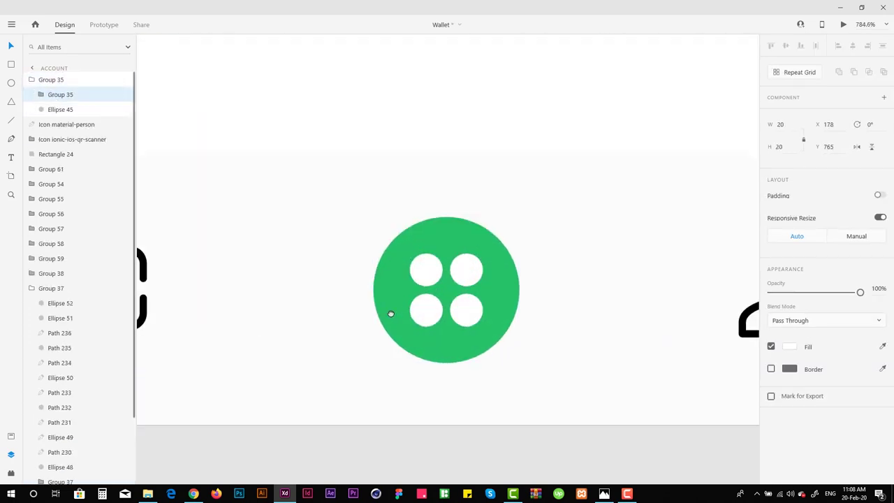
scroll(303, 309, left, 3)
scroll(410, 294, right, 1)
scroll(410, 294, right, 1)
click(60, 108)
key(ctrl+comma)
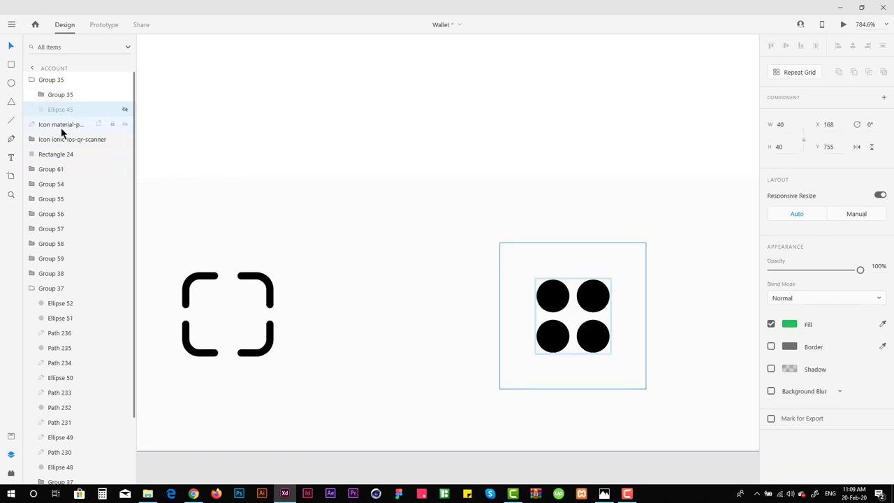
scroll(595, 321, up, 5)
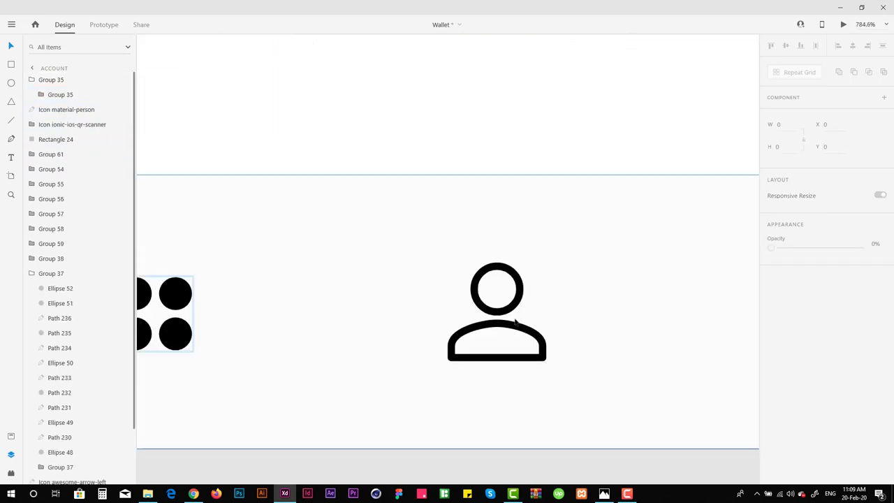
Paste the green circle over the person icon's place and arrange it behind that icon
click(105, 116)
scroll(253, 212, left, 3)
click(589, 284)
click(589, 284)
key(ctrl+v)
key(ctrl+shift+[)
scroll(446, 279, up, 1)
scroll(446, 279, right, 1)
Set the person icon's size to 22 by 22 and its border colour to white (#FFFFFF)
click(67, 110)
click(789, 125)
text(22)
key(Return)
click(789, 344)
text(fff)
key(Return)
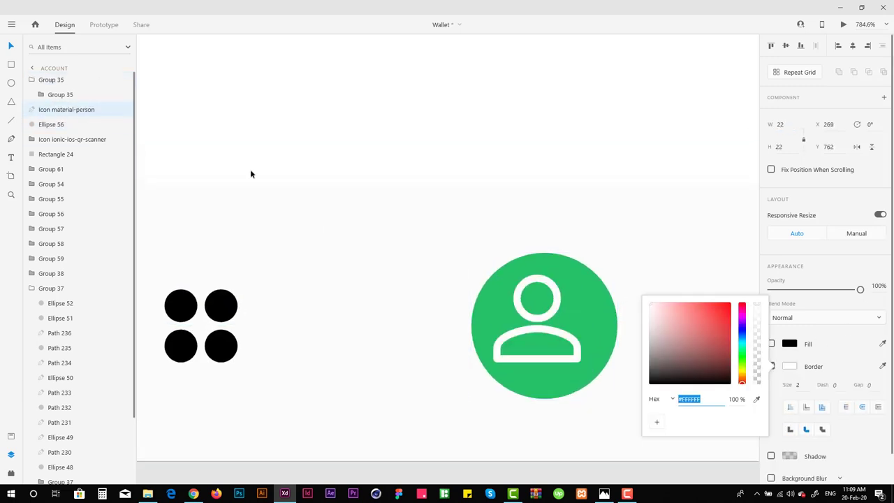
Centre the person icon in the green circle both ways and reduce it to 21 by 21
shift+click(485, 328)
click(786, 46)
click(852, 45)
scroll(537, 267, down, 3)
key(Escape)
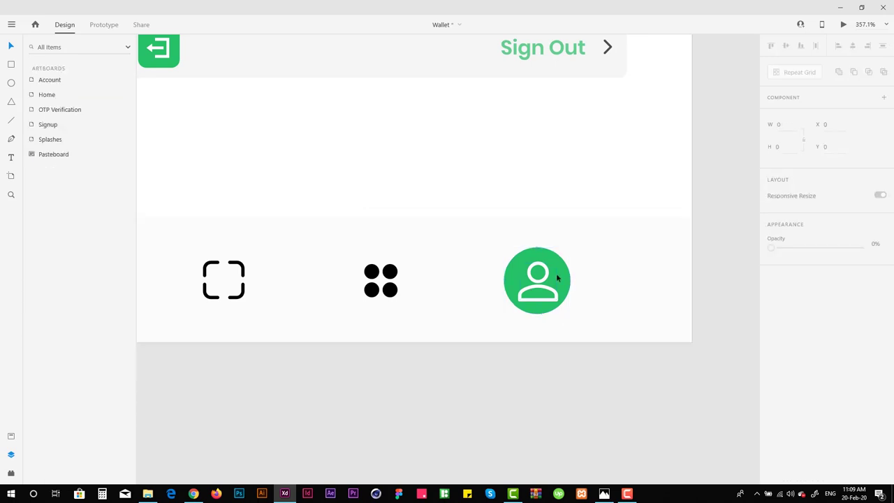
scroll(556, 273, up, 4)
click(66, 109)
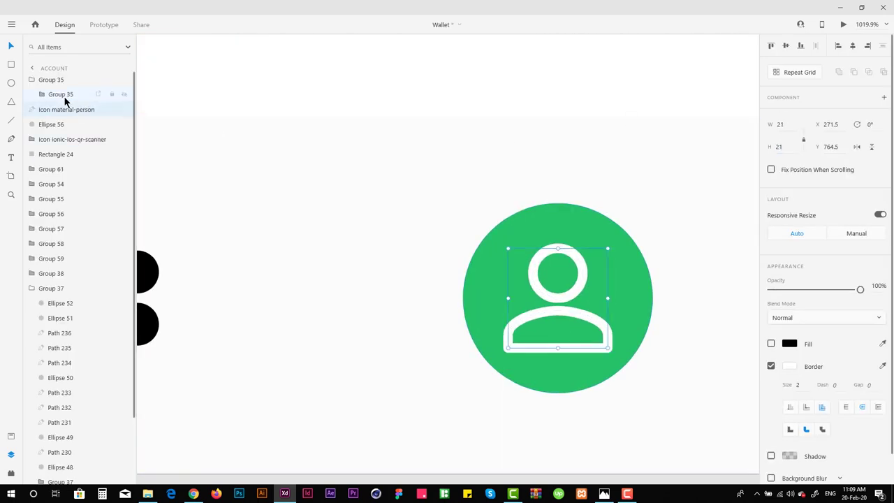
Group the person icon with its green circle and bring the group to the front
click(419, 316)
scroll(419, 316, down, 4)
click(64, 112)
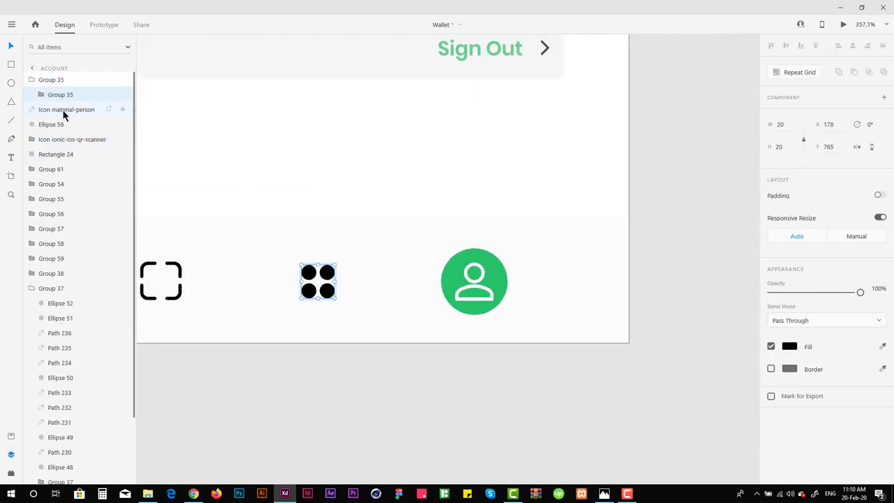
shift+click(58, 129)
key(ctrl+shift+bracketright)
key(ctrl+g)
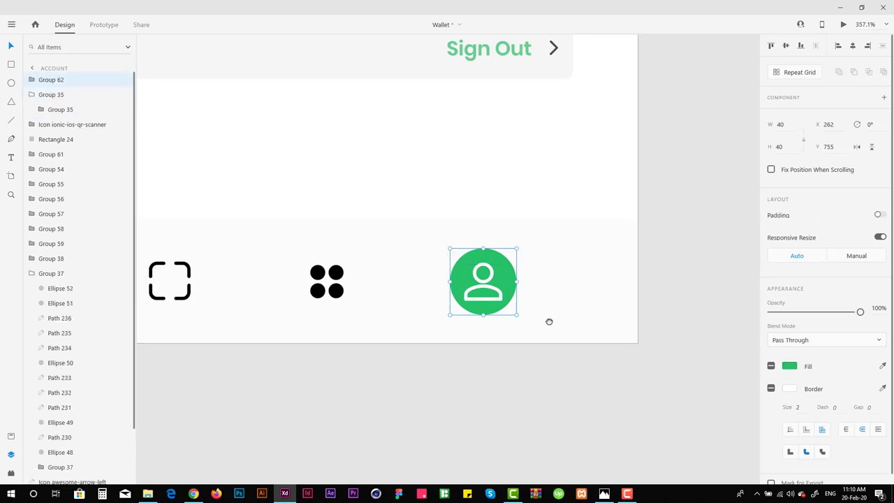
Show the layout grid over the Account screen and delete the Features and Special Promo elements beside it
scroll(426, 325, down, 2)
key(ctrl+shift+apostrophe)
drag(535, 413, 524, 435)
scroll(525, 435, up, 5)
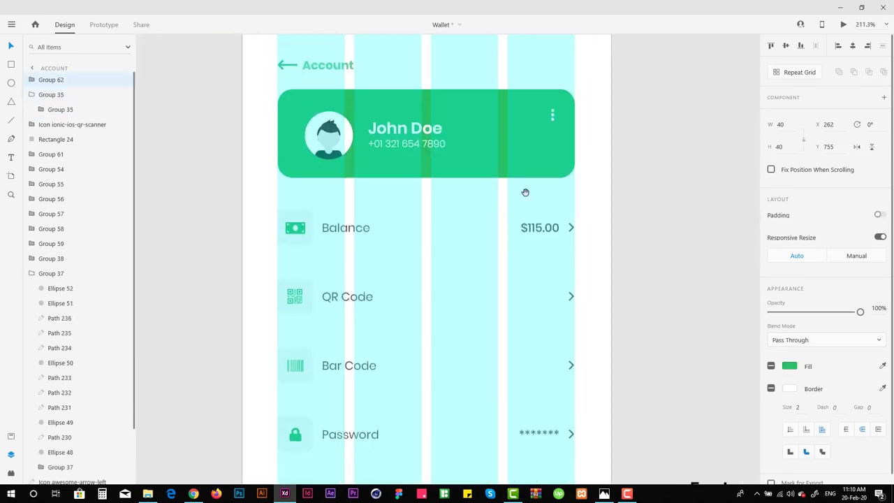
scroll(514, 165, down, 3)
click(451, 213)
drag(451, 213, 668, 396)
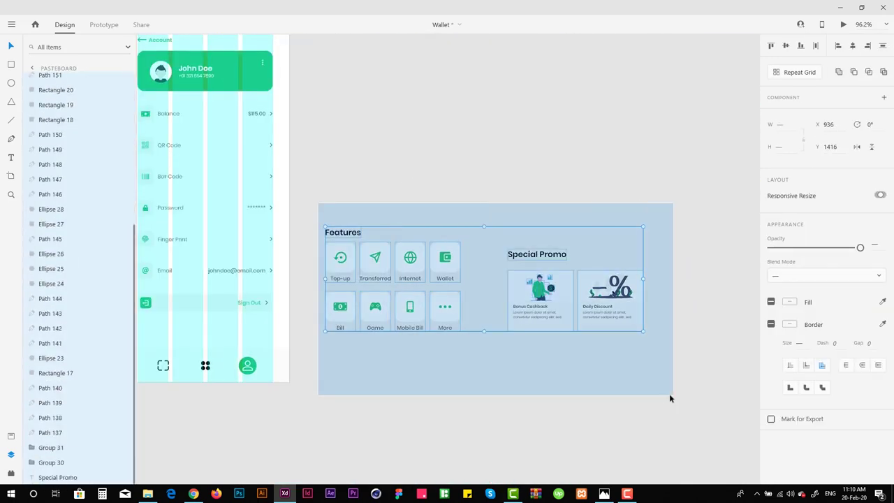
key(Delete)
Move the Sign Out row down to Y 660 and distribute the rows from Balance to Sign Out evenly
scroll(487, 319, left, 3)
scroll(518, 231, down, 2)
scroll(356, 298, up, 1)
scroll(355, 298, down, 2)
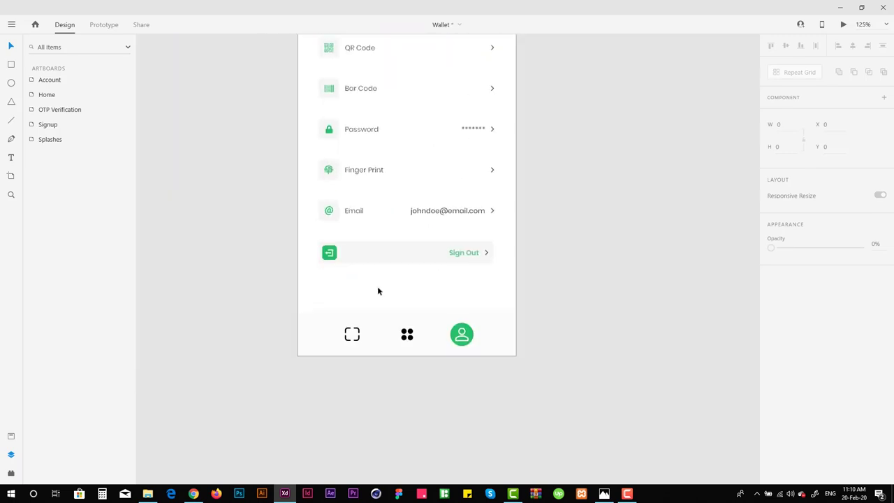
scroll(383, 277, up, 5)
click(407, 243)
drag(407, 243, 401, 291)
key(ctrl+z)
scroll(398, 285, down, 5)
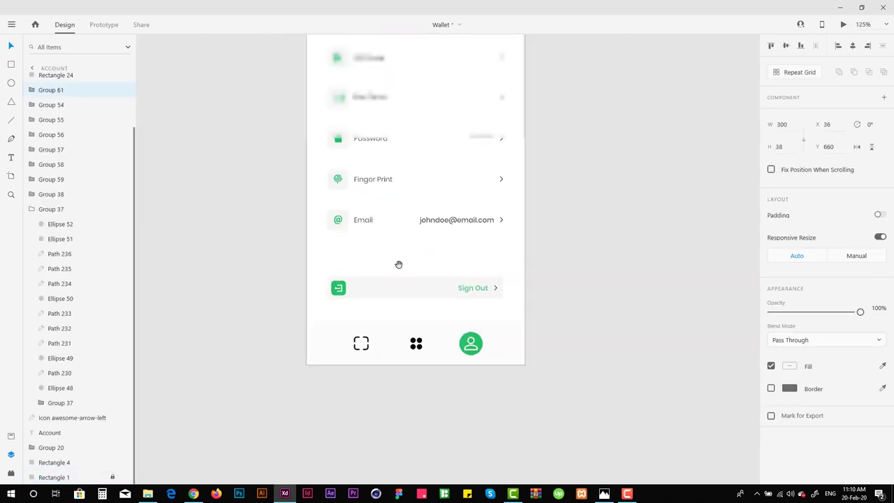
drag(295, 152, 455, 381)
click(597, 147)
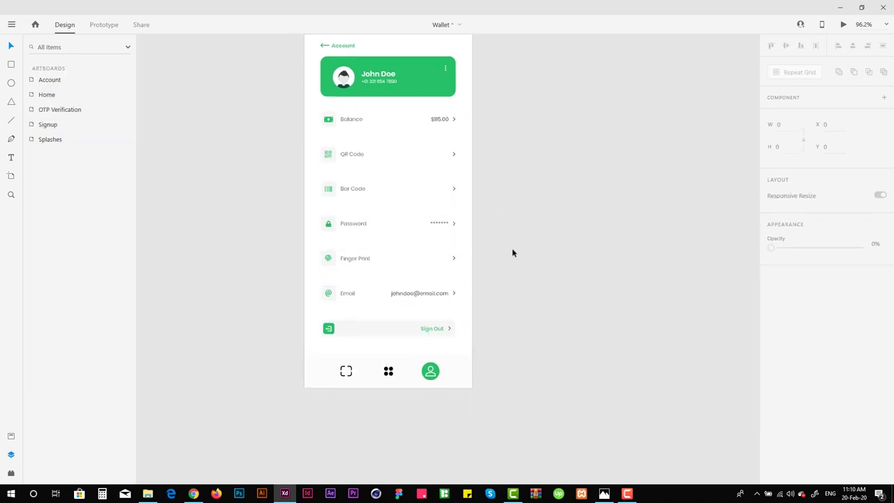
Duplicate the grey card rectangle on the Balance artboard and fill the copy with green sampled from the Balance heading
scroll(489, 265, right, 2)
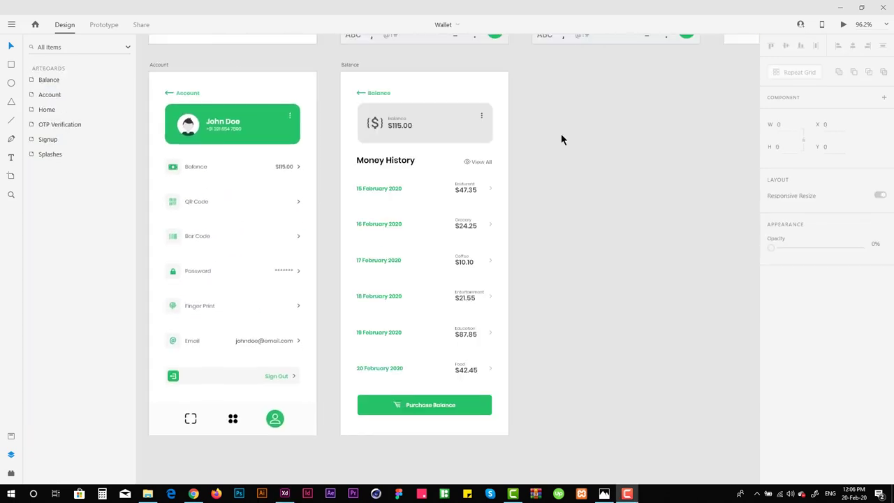
scroll(561, 133, up, 5)
click(498, 191)
key(ctrl+equal)
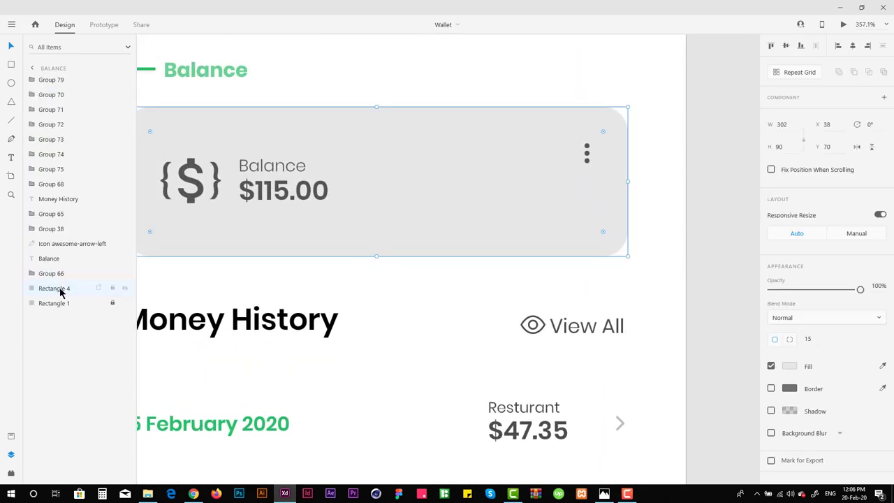
scroll(466, 176, left, 2)
key(ctrl+d)
key(i)
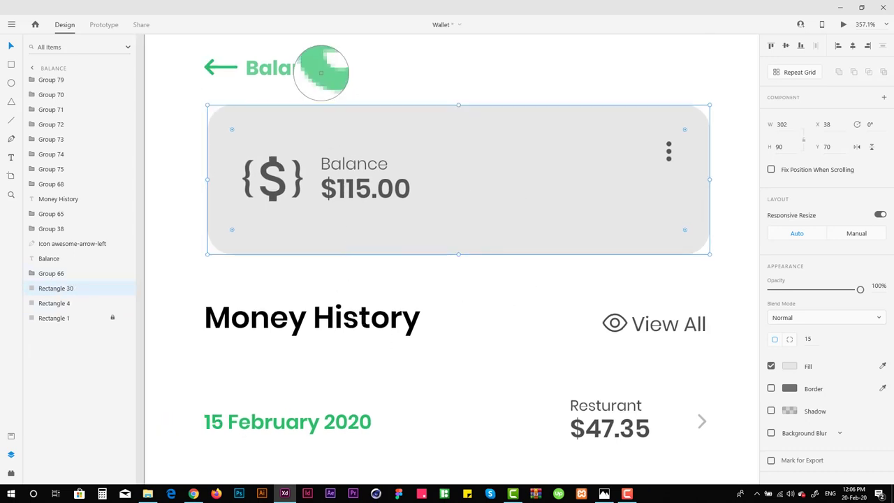
click(322, 72)
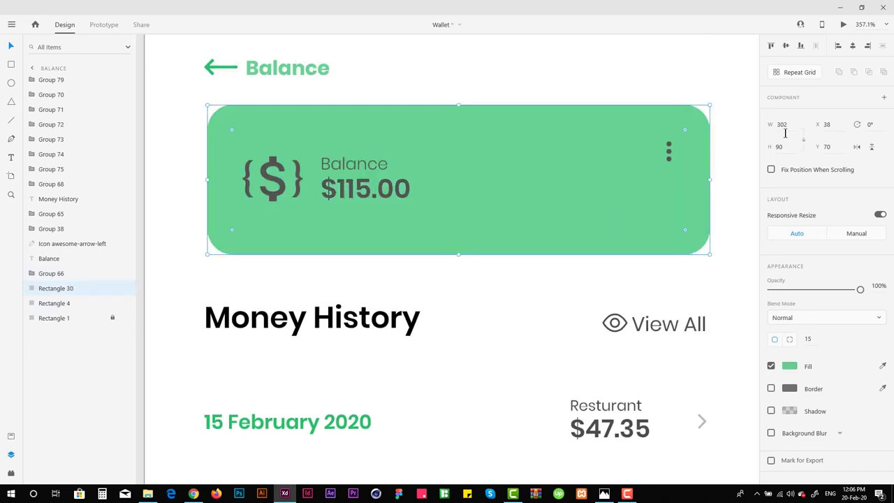
Resize the green rectangle to a width of 75 and a height of 25
drag(457, 104, 455, 155)
text(25)
key(Return)
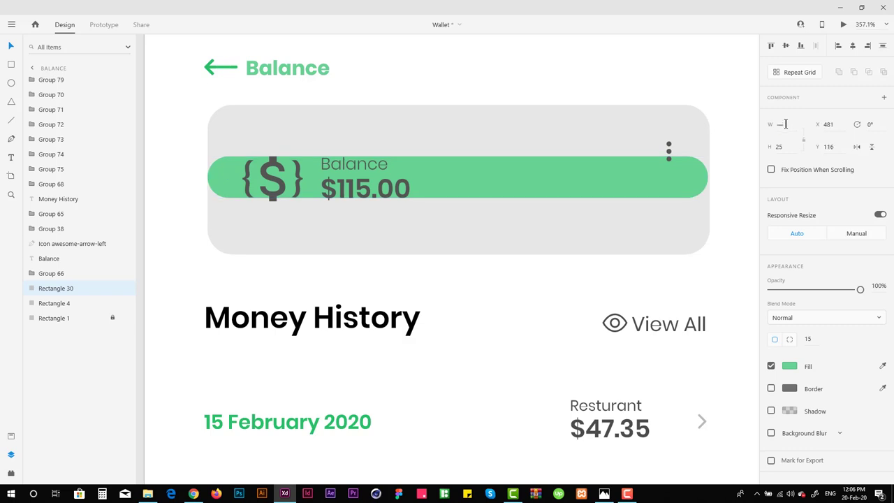
key(ctrl+a)
double_click(625, 176)
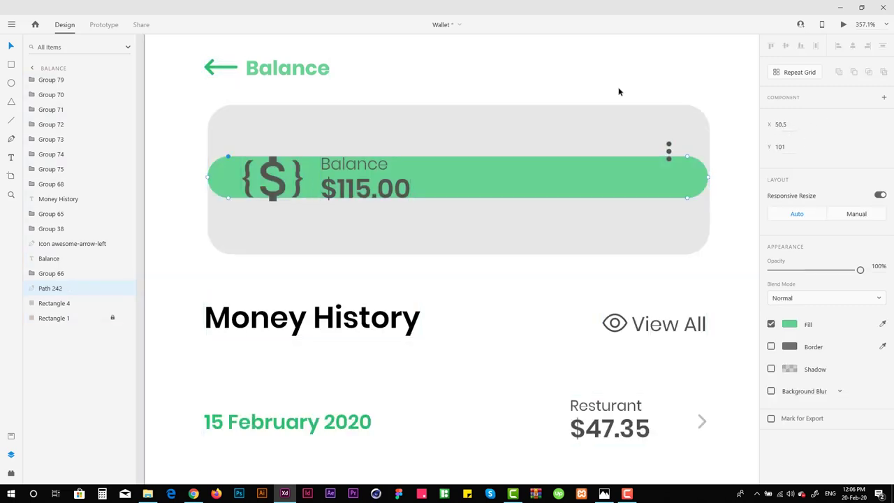
key(Escape)
key(Return)
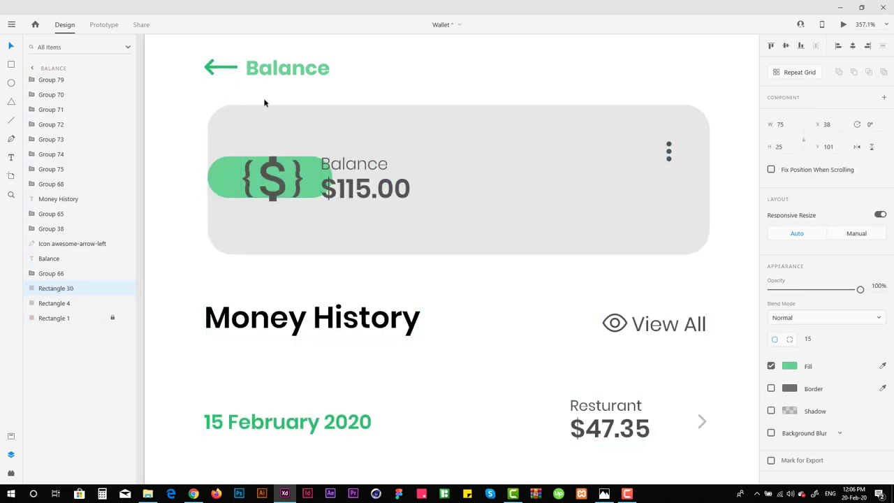
Set the green pill's width to 50 and place it near the grey card's right end, below the three-dot icon
drag(228, 178, 569, 185)
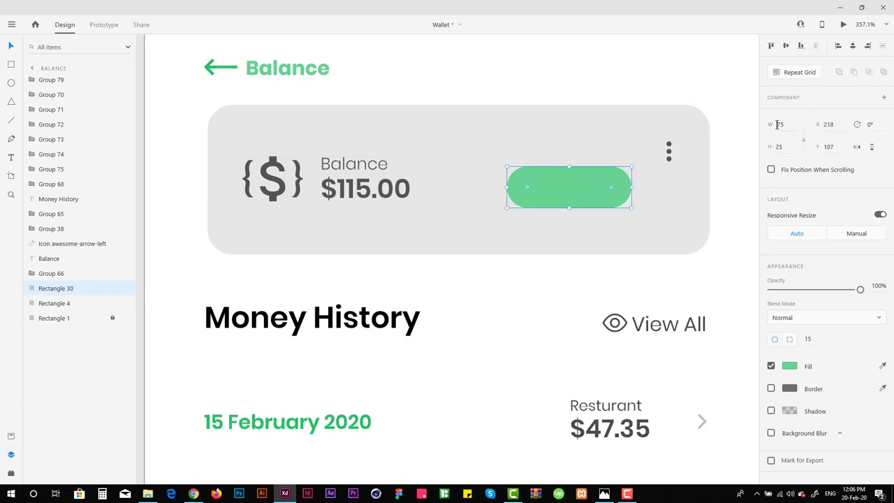
text(50)
key(Return)
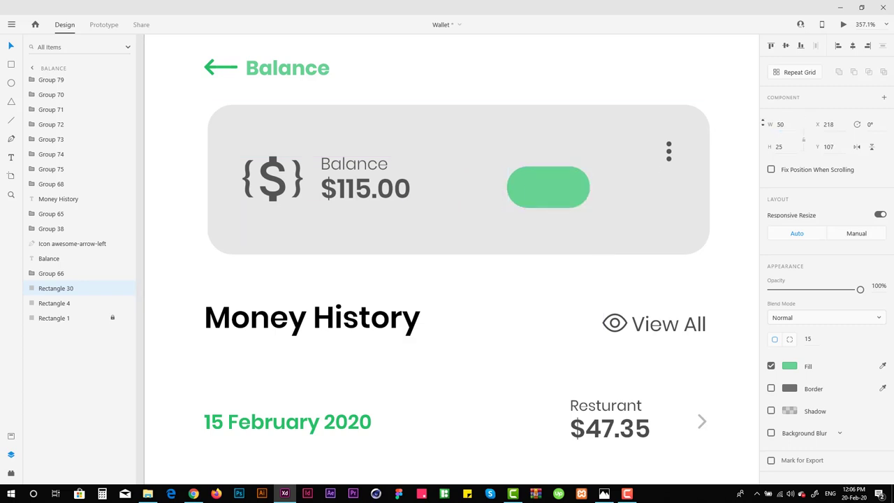
drag(535, 174, 623, 192)
Duplicate the small Balance label inside the grey card and change the copy's text to USD
click(326, 163)
drag(326, 163, 470, 172)
click(501, 181)
click(501, 187)
key(Delete)
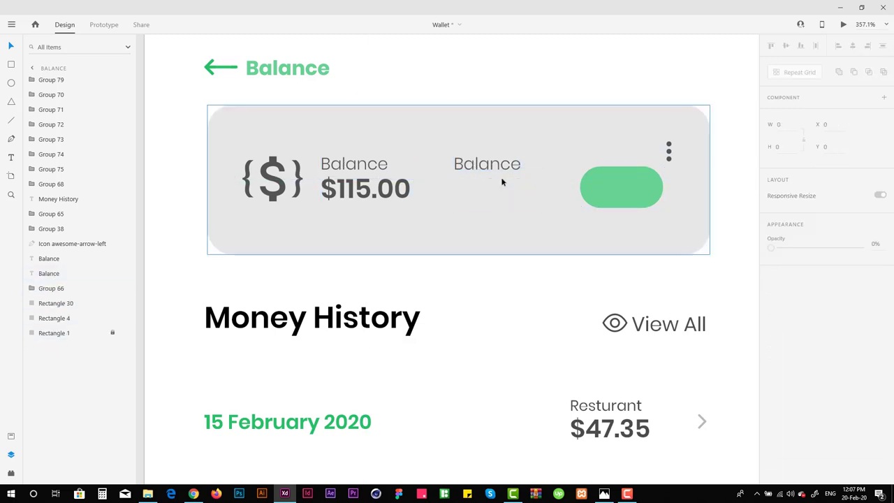
click(497, 166)
double_click(496, 166)
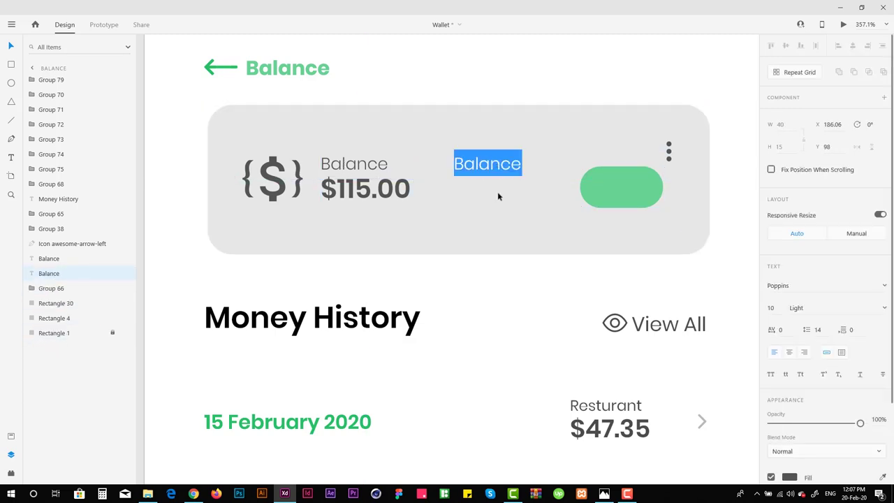
text(USD)
key(Escape)
Move the USD text onto the green pill and centre it horizontally there
scroll(498, 195, up, 5)
drag(497, 217, 676, 216)
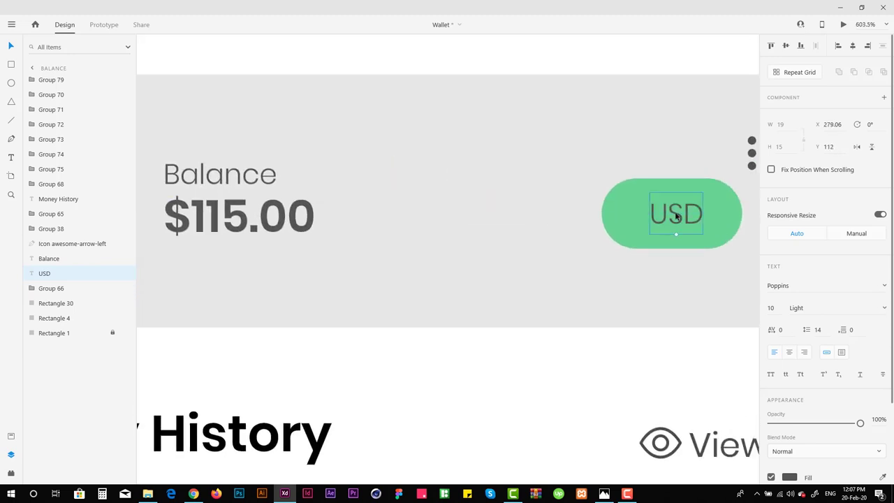
shift+click(675, 217)
click(852, 46)
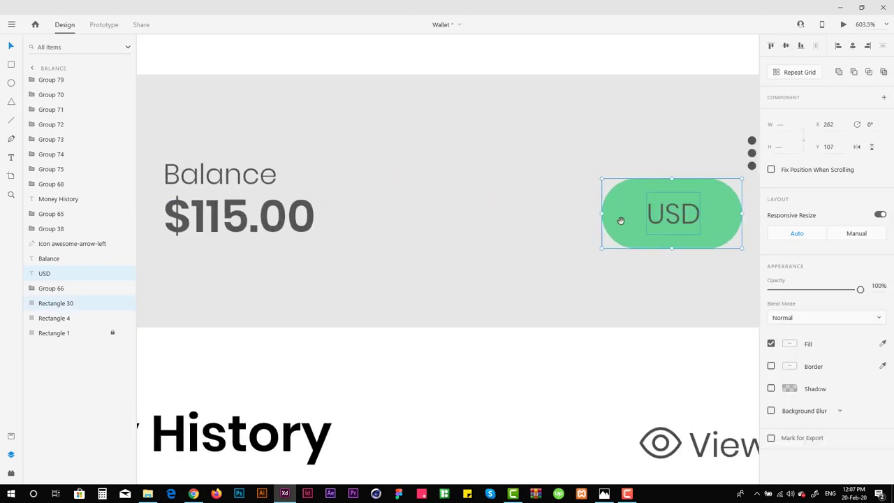
Move the USD text and green pill left to X 252 and bring both to the front
scroll(628, 182, down, 3)
key(shift+Left)
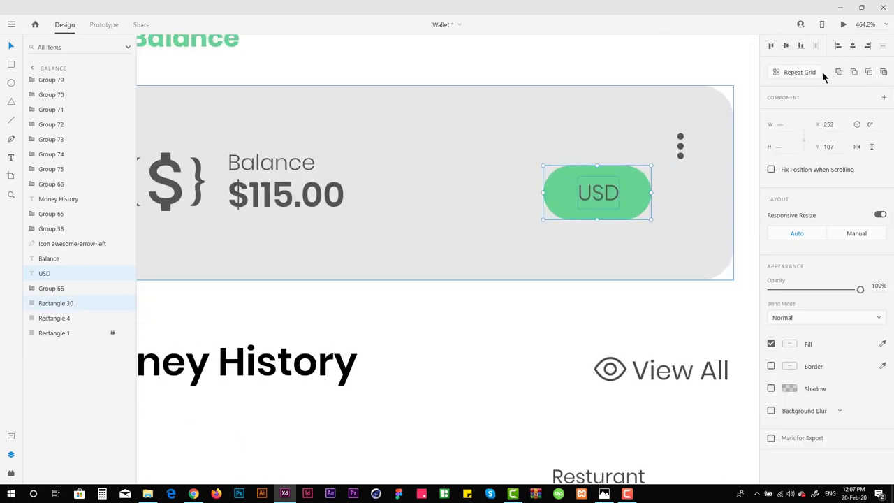
key(ctrl+shift+bracketright)
click(616, 201)
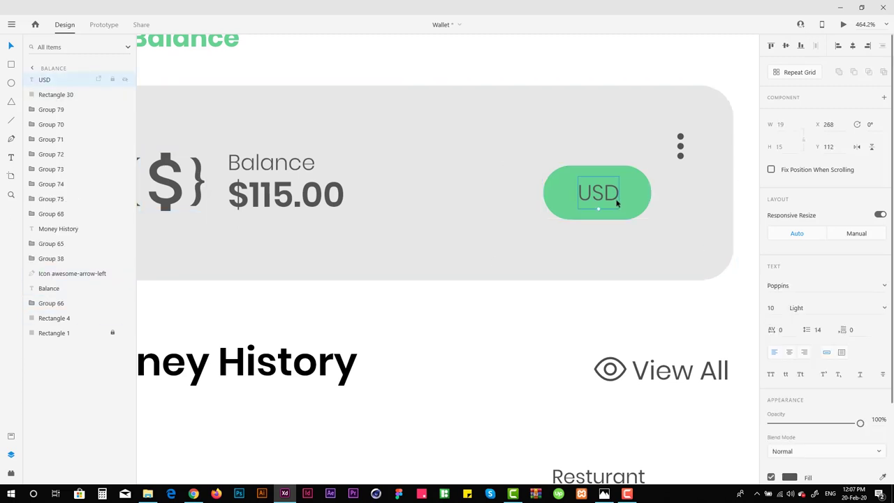
Make the USD text on the green pill white and give it a heavier font weight
scroll(784, 438, down, 3)
click(789, 378)
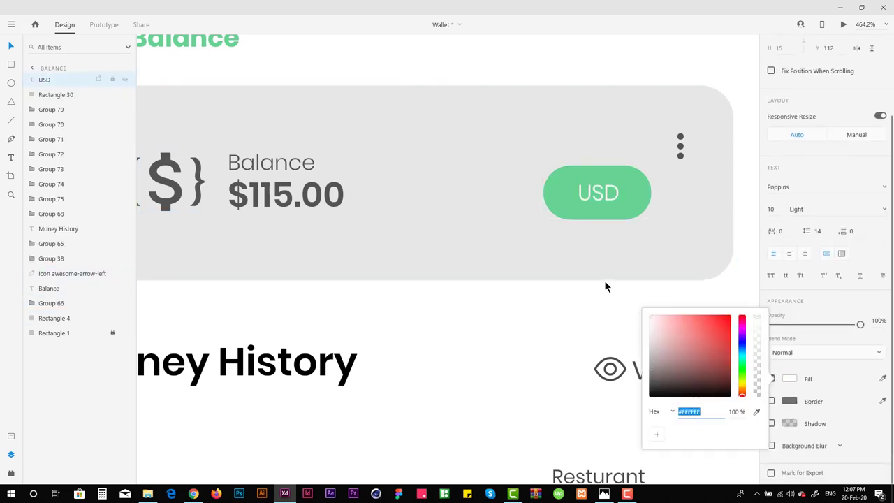
click(815, 209)
key(Down)
key(Down)
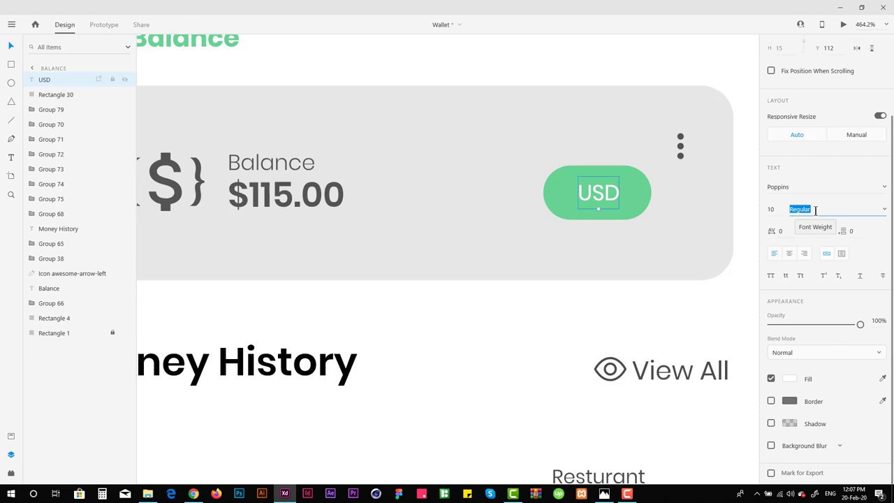
Group the USD text with the green pill and place the group directly above the grey card in the layer order
shift+click(66, 95)
key(ctrl+g)
key(ctrl+x)
click(501, 169)
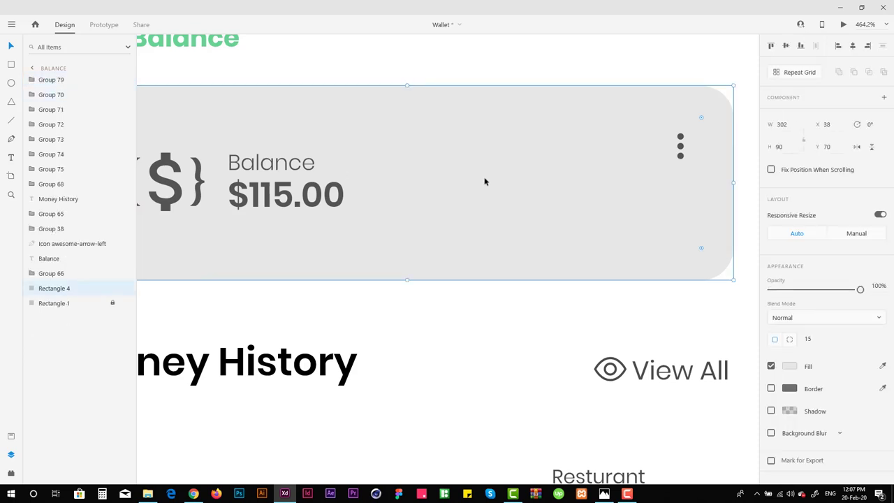
key(ctrl+v)
drag(70, 83, 60, 289)
scroll(368, 249, down, 3)
scroll(626, 185, up, 3)
Recolour the pill behind the USD text with the darker green sampled from the 15 February 2020 date
click(626, 185)
click(107, 291)
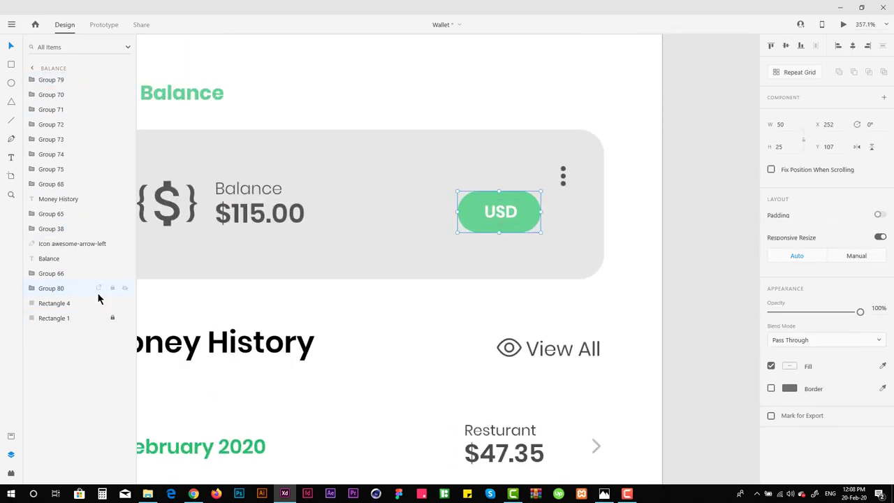
click(60, 317)
scroll(266, 453, up, 5)
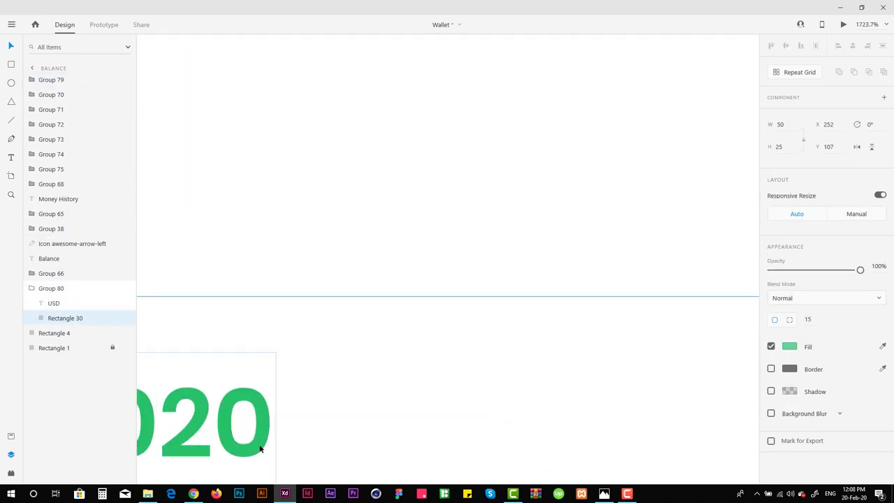
scroll(260, 440, down, 5)
scroll(412, 305, down, 2)
Lighten the balance card's fill to a very pale grey
click(389, 187)
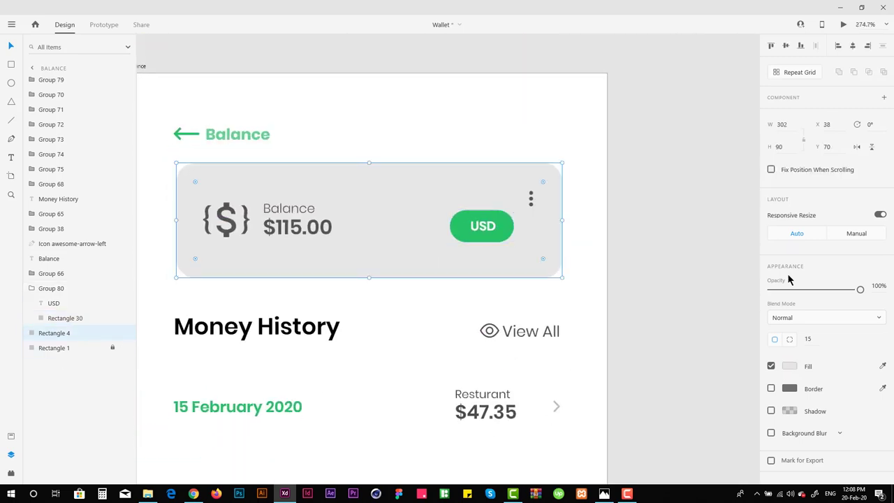
click(787, 370)
drag(654, 316, 636, 313)
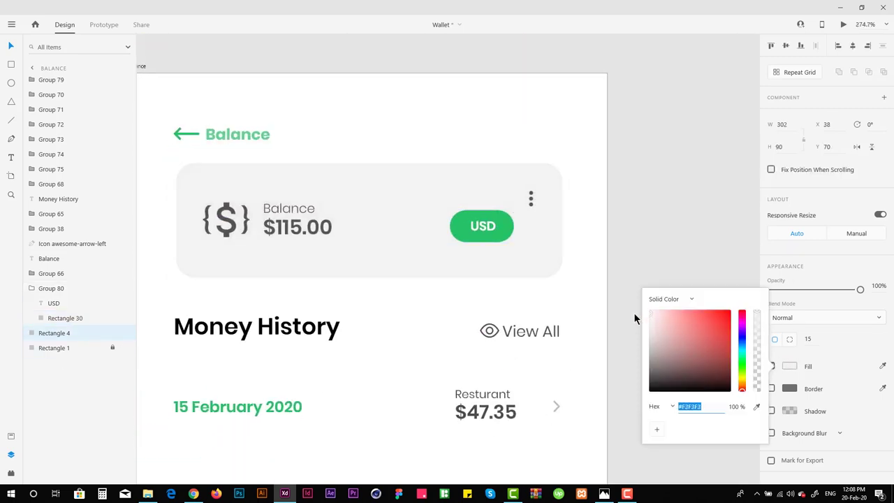
click(573, 189)
Resize the green pill to 40 by 20 and centre the USD text on it
click(479, 225)
click(74, 319)
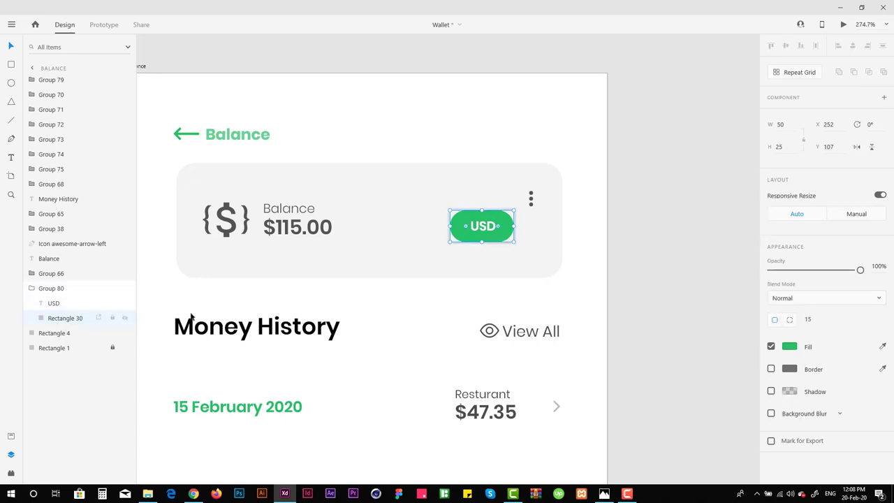
text(24)
key(Return)
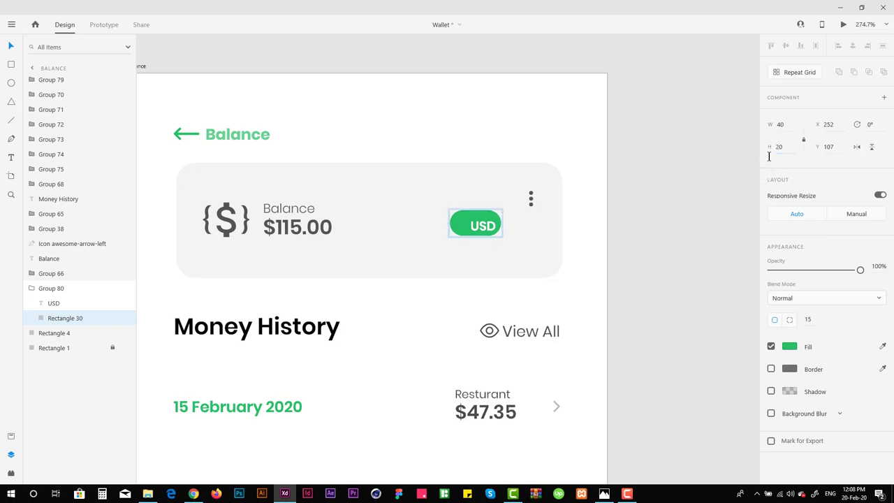
shift+click(72, 304)
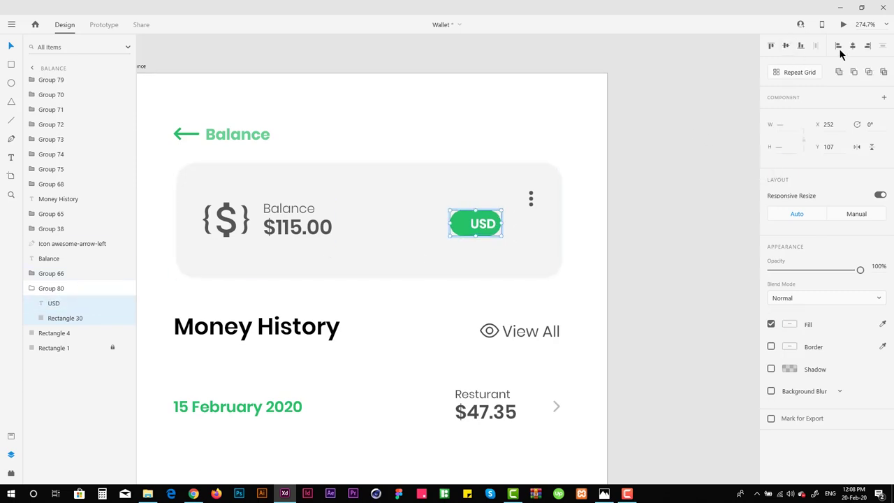
scroll(493, 233, up, 3)
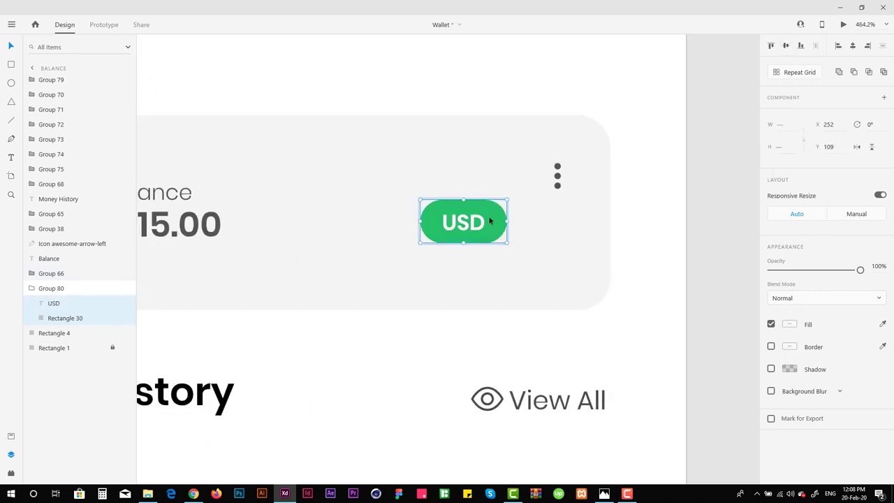
Move the green pill and its USD text right to X 264, keeping them at Y 109
drag(491, 212, 534, 214)
key(Left)
key(Left)
key(Left)
key(Left)
key(Left)
key(Left)
key(Left)
key(Left)
key(Left)
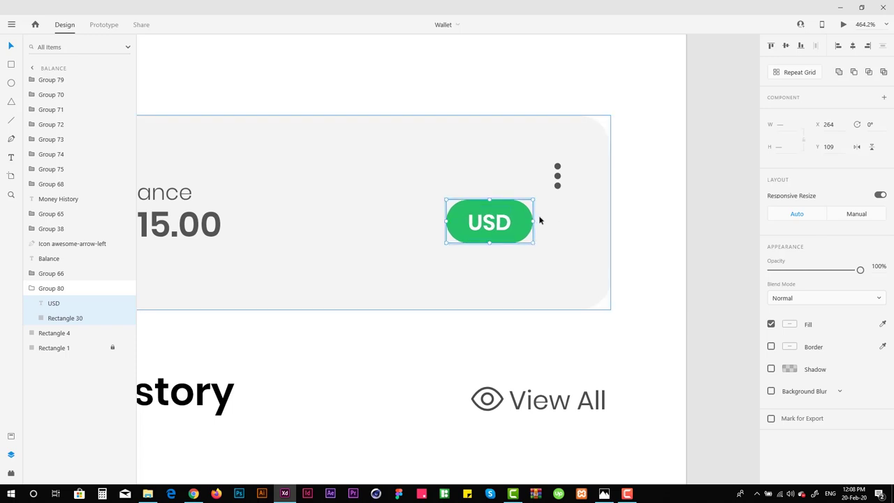
Try the USD pill at Y 129, return it to Y 109 and shift it right to X 272 below the three-dot icon
key(shift+Down)
key(shift+Down)
key(shift+Up)
key(shift+Up)
scroll(539, 220, down, 3)
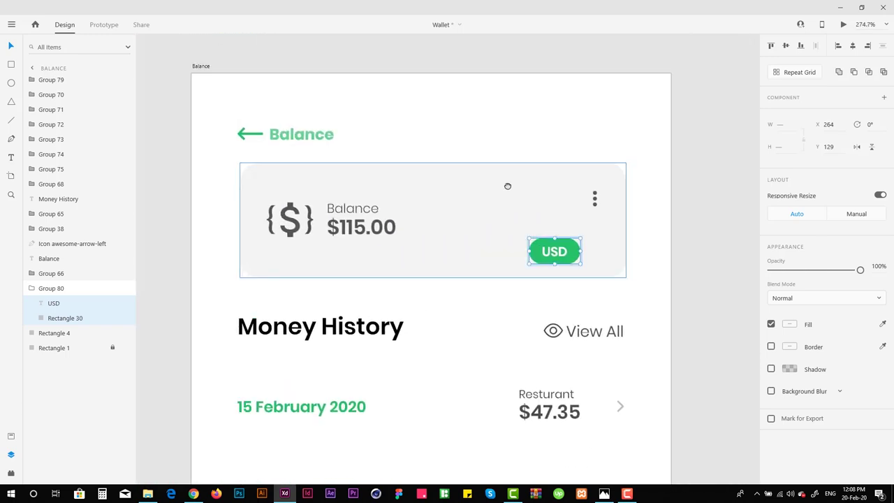
mouse_move(572, 222)
mouse_down()
mouse_move(427, 222)
mouse_move(599, 222)
mouse_move(584, 222)
mouse_up()
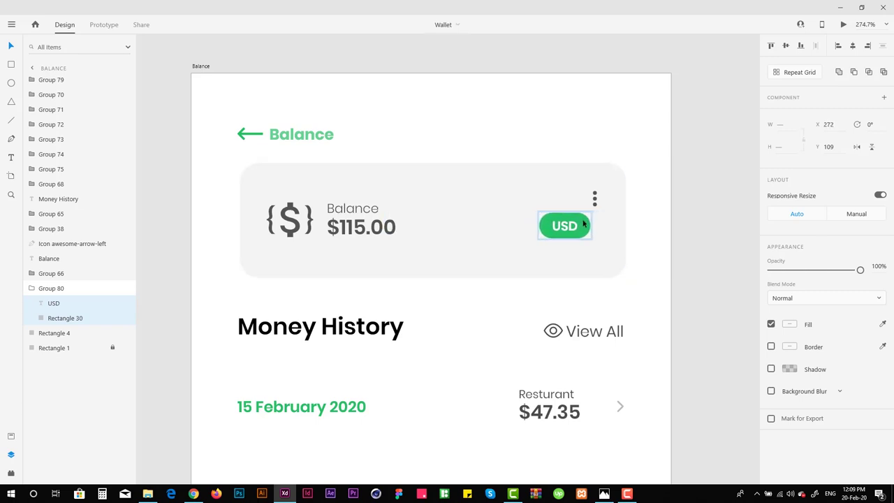
Delete the three-dot icon from the balance card
click(672, 244)
scroll(673, 243, down, 2)
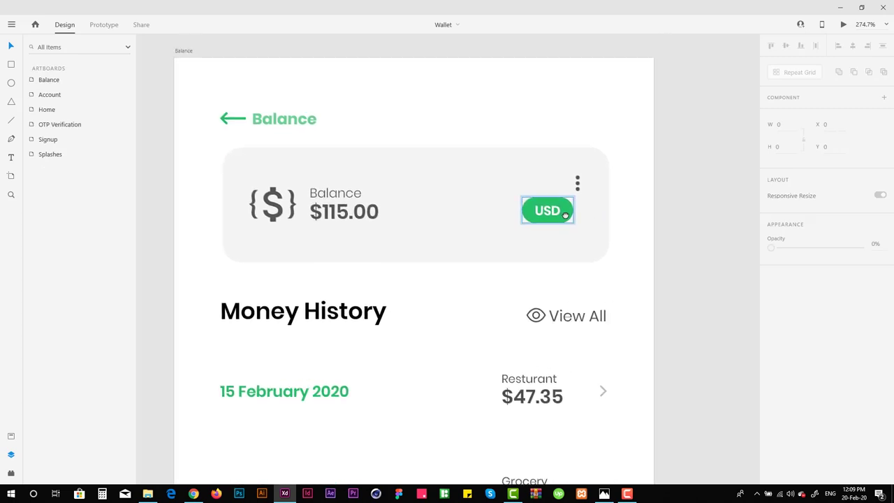
drag(552, 211, 566, 209)
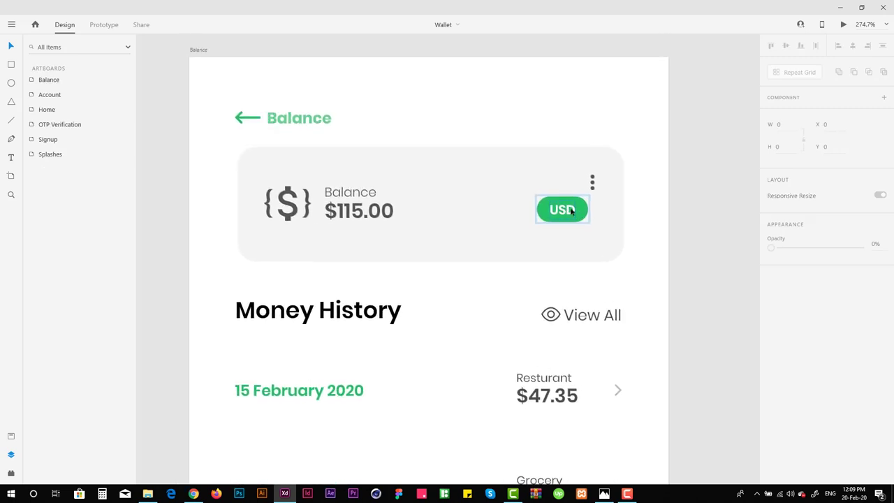
scroll(571, 210, up, 5)
click(591, 154)
key(Delete)
scroll(580, 164, down, 5)
Show the layout grid and move the USD pill right to X 278
scroll(579, 168, up, 5)
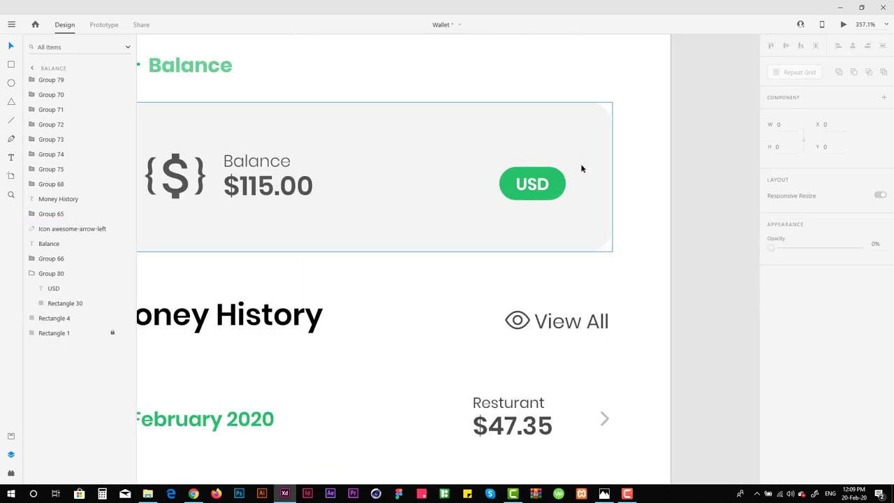
click(550, 184)
drag(549, 184, 561, 187)
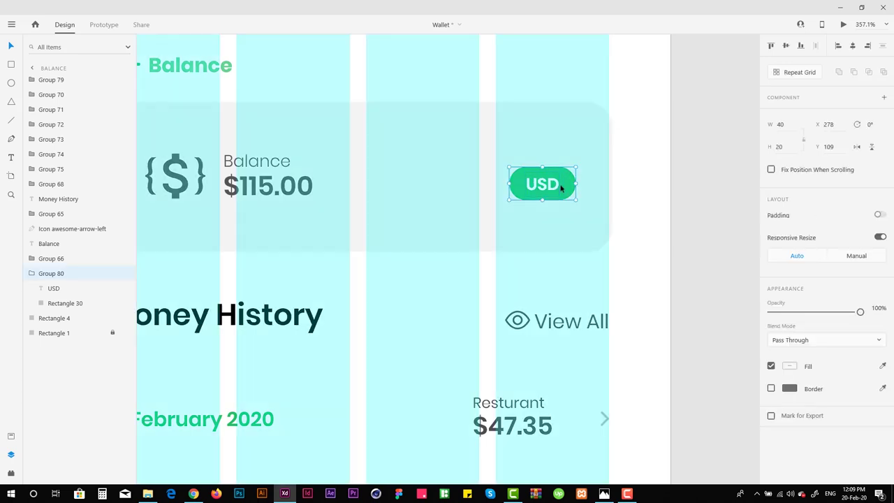
Move the balance card left to X 36 to line up with the layout column's edge, and hide the layout grid
scroll(560, 187, up, 5)
click(546, 174)
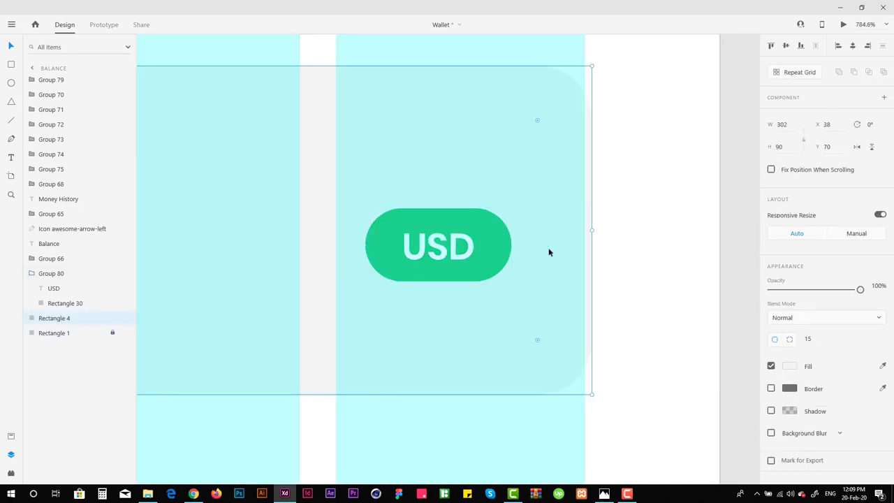
scroll(593, 230, down, 5)
scroll(508, 233, up, 3)
scroll(519, 240, up, 3)
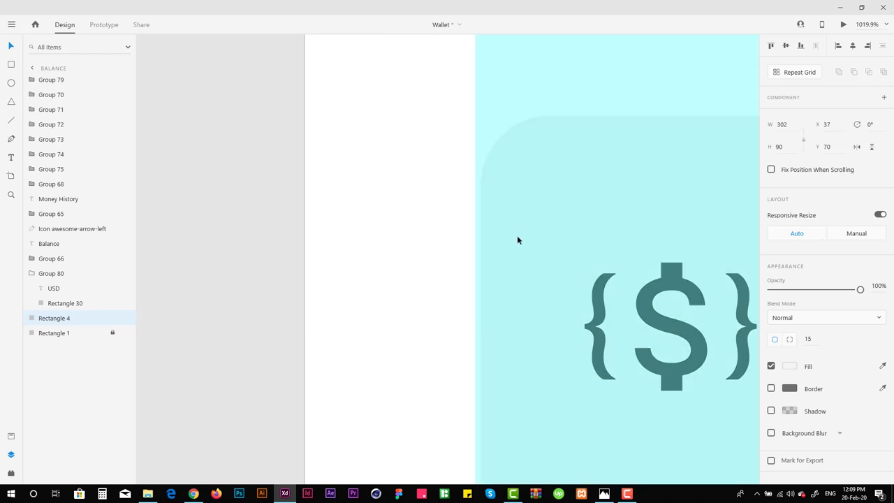
scroll(513, 241, down, 5)
scroll(523, 237, up, 4)
drag(491, 234, 487, 234)
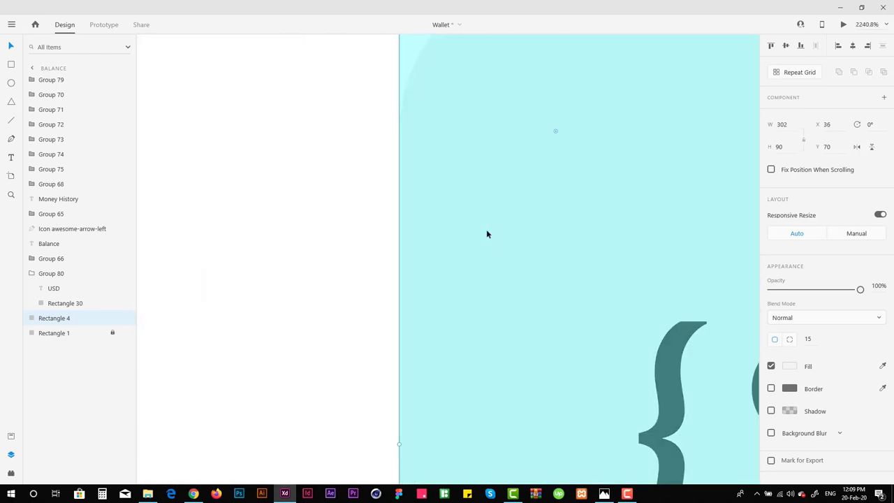
scroll(487, 233, down, 3)
scroll(475, 226, up, 2)
scroll(524, 206, down, 3)
key(Escape)
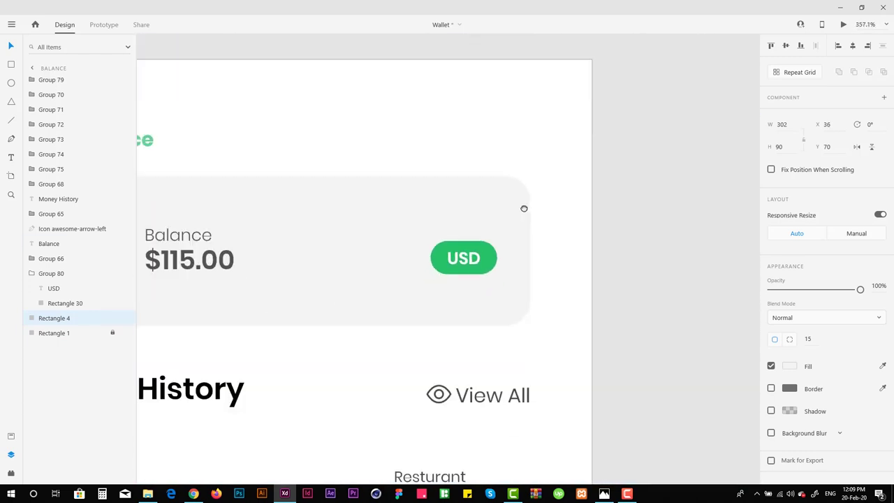
click(477, 313)
scroll(621, 171, down, 2)
key(Escape)
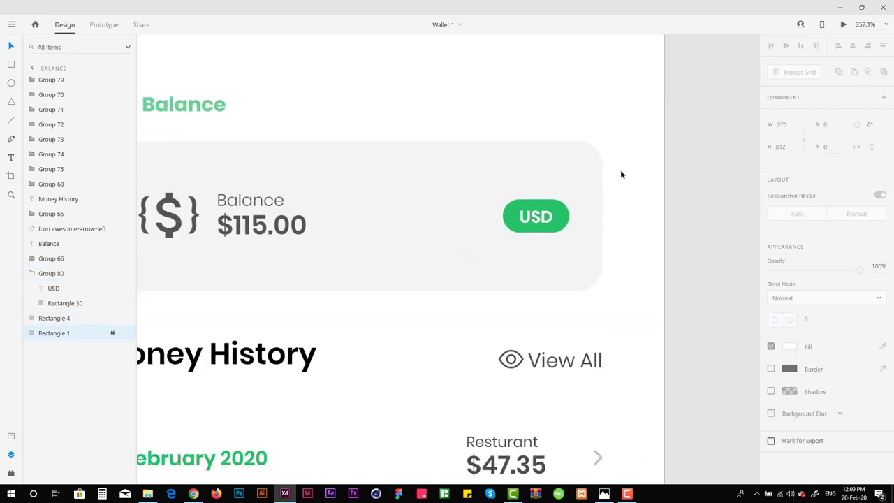
Group the dollar icon with the balance text, and group the result with the USD pill
drag(199, 193, 415, 214)
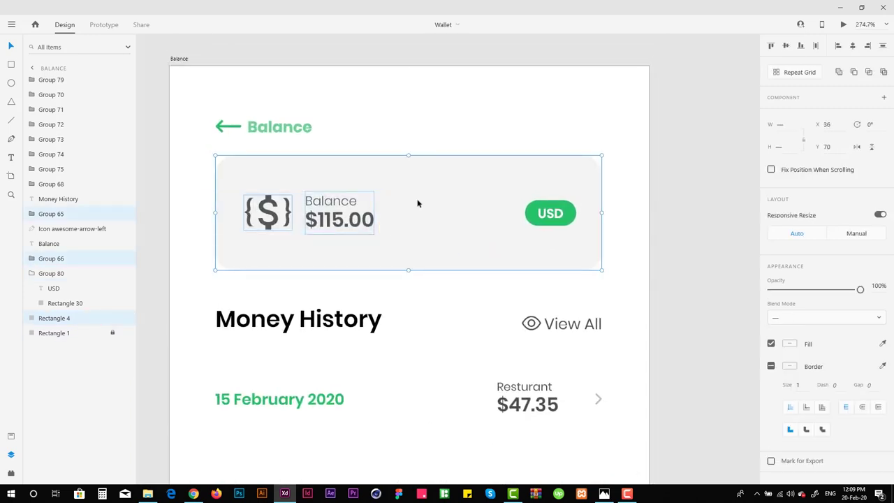
key(ctrl+g)
drag(176, 170, 557, 242)
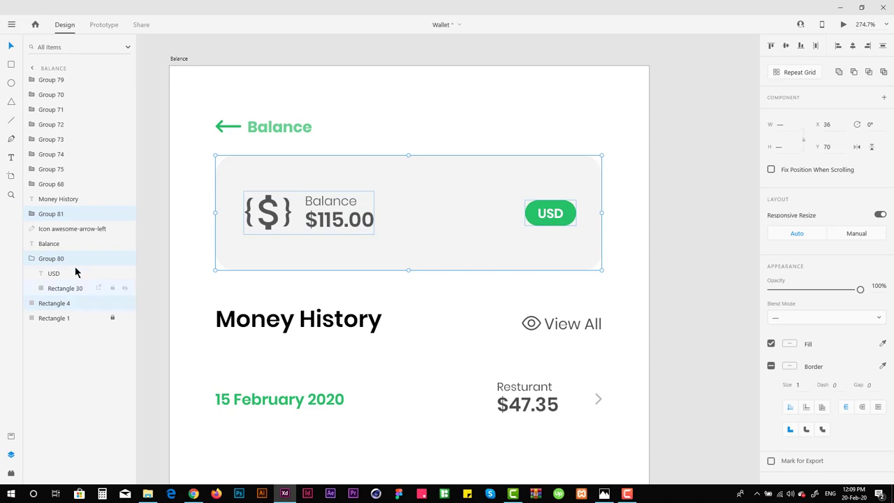
click(48, 218)
shift+click(551, 201)
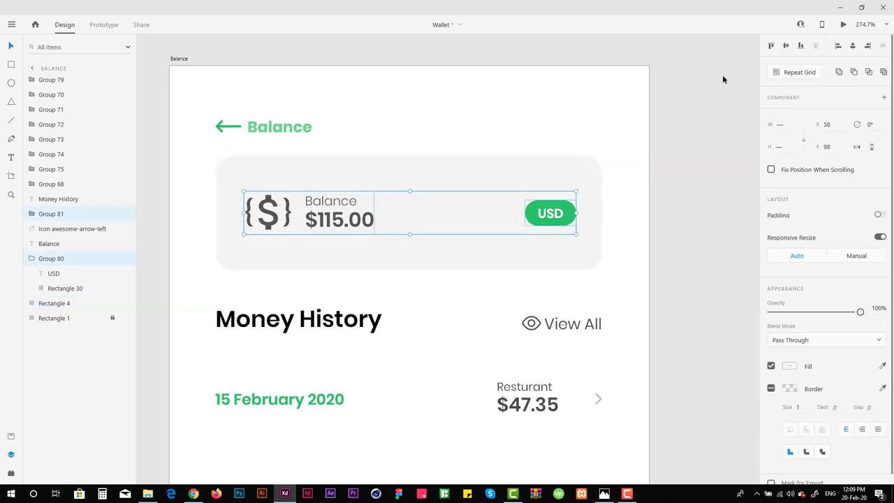
key(ctrl+g)
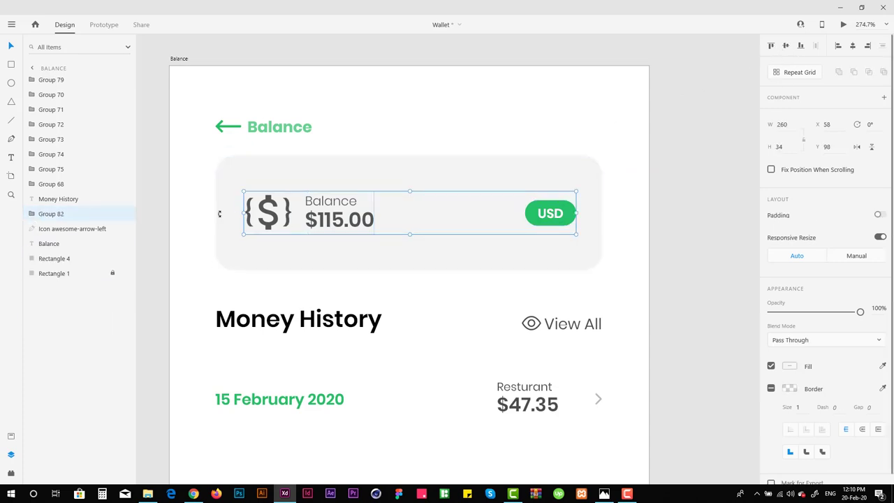
Centre the grouped icon, balance text and USD pill on the grey card
ctrl+click(60, 258)
click(621, 200)
scroll(595, 197, down, 4)
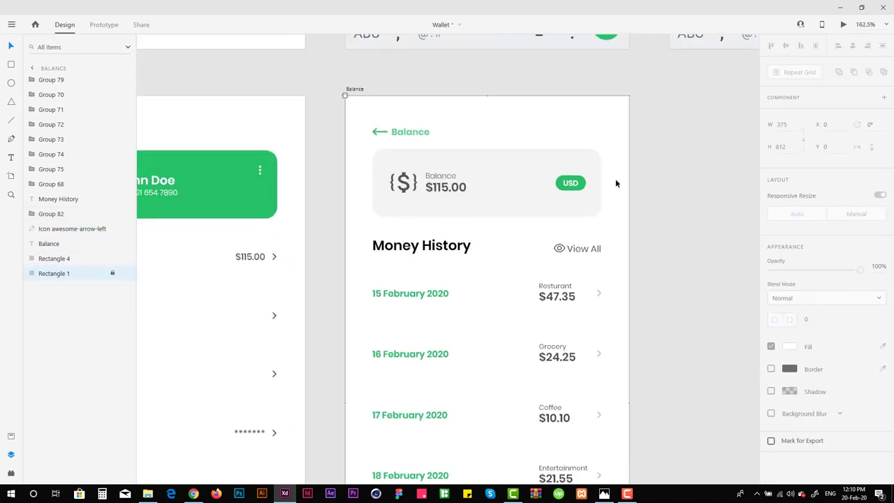
scroll(590, 167, down, 4)
scroll(583, 157, up, 3)
click(583, 153)
Duplicate the Signup artboard and place the copy beside the Balance artboard
scroll(583, 153, down, 5)
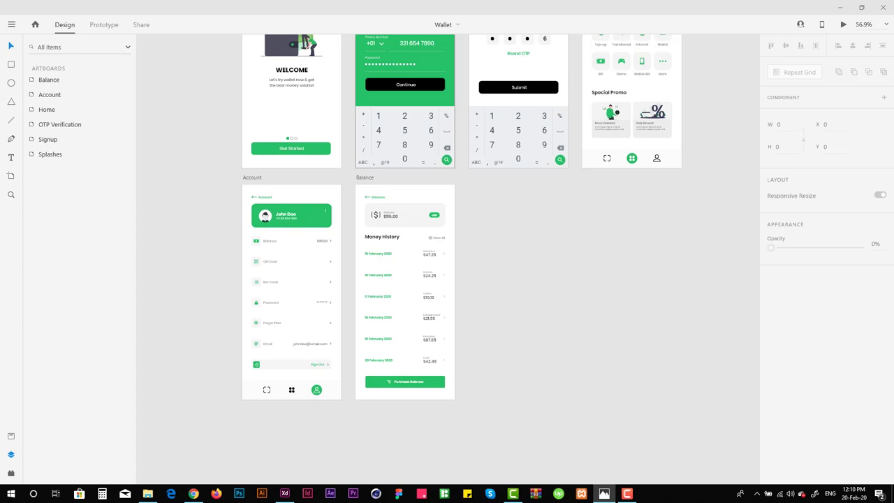
scroll(684, 120, down, 2)
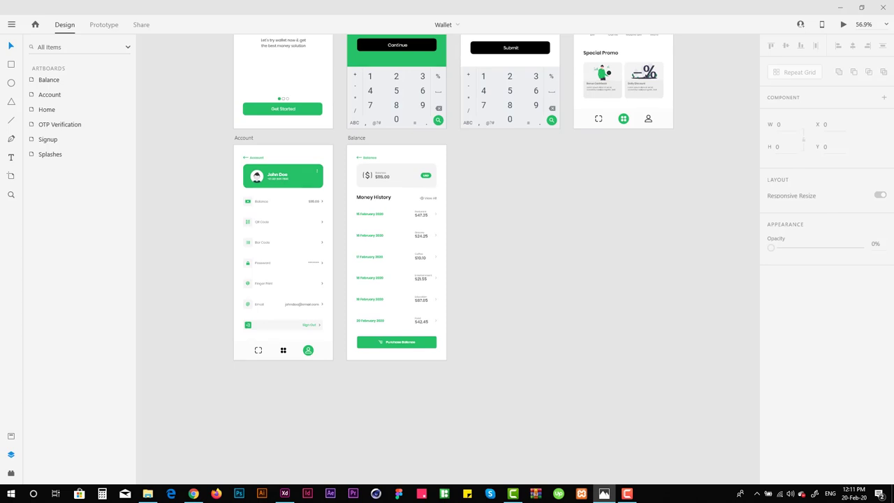
scroll(577, 290, up, 5)
drag(305, 73, 402, 315)
Rename the duplicated Signup artboard as Scan
scroll(421, 305, up, 2)
scroll(421, 306, up, 5)
double_click(401, 315)
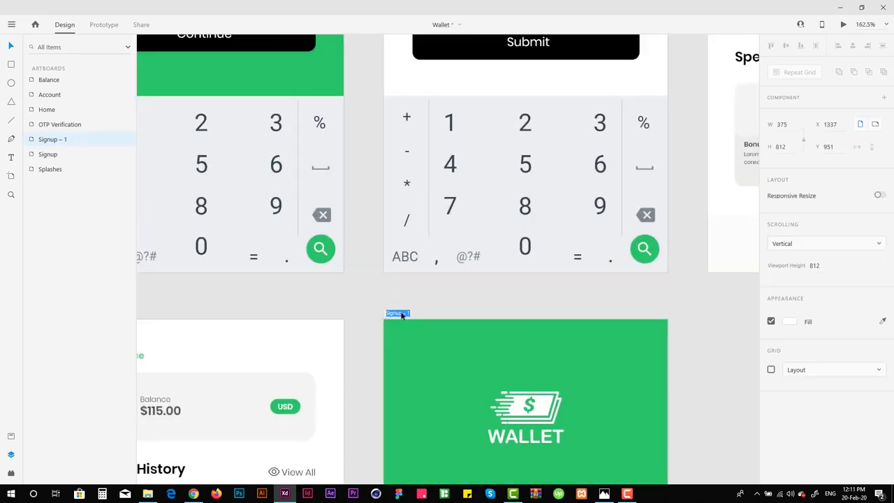
text(Scan)
key(Return)
Delete the number keypad from the lower part of the Scan artboard
scroll(409, 312, down, 5)
scroll(384, 347, down, 3)
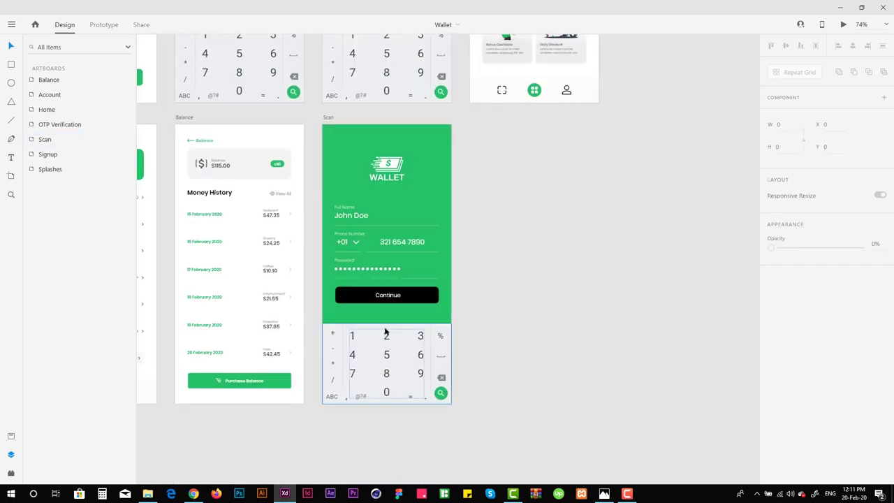
scroll(384, 347, up, 1)
drag(384, 347, 391, 334)
click(391, 335)
key(Delete)
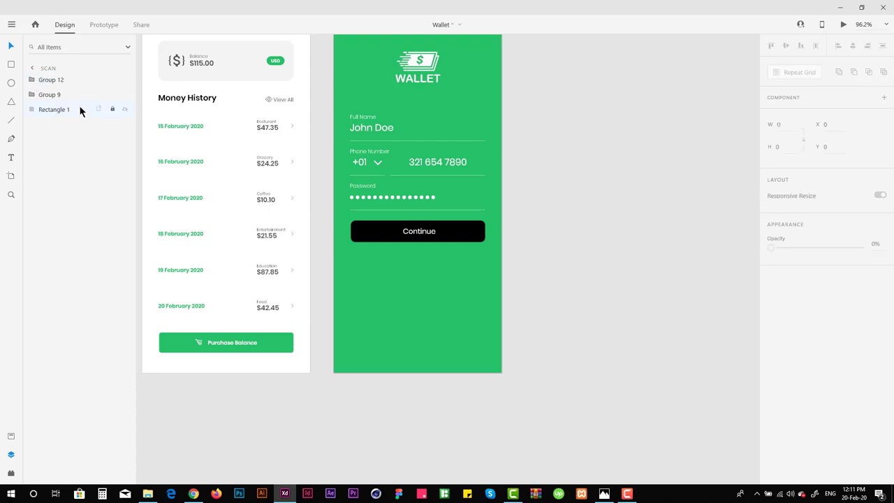
Delete the wallet logo from the upper part of the Scan artboard
scroll(333, 354, up, 3)
scroll(349, 335, down, 1)
scroll(488, 367, up, 1)
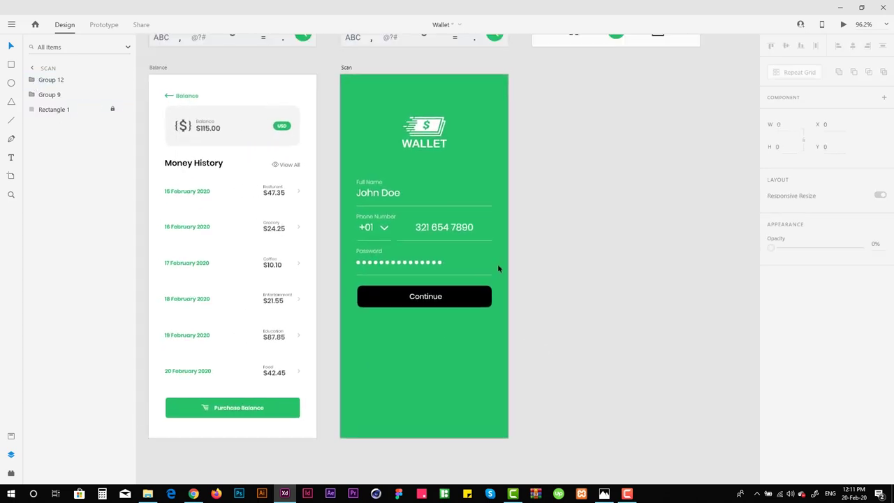
click(371, 151)
scroll(454, 179, up, 1)
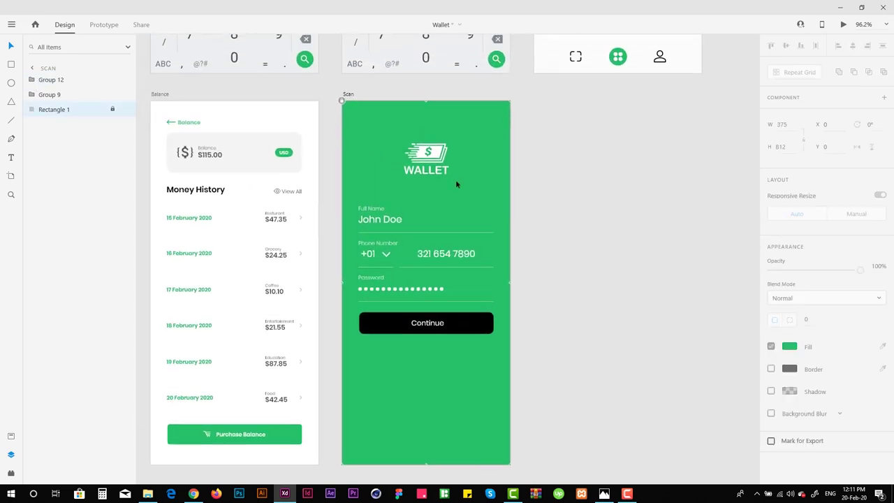
click(424, 157)
key(Delete)
Ungroup the form fields and the Continue button on the Scan artboard into separate elements
click(376, 216)
key(ctrl+shift+g)
click(410, 344)
drag(503, 388, 345, 176)
key(ctrl+shift+g)
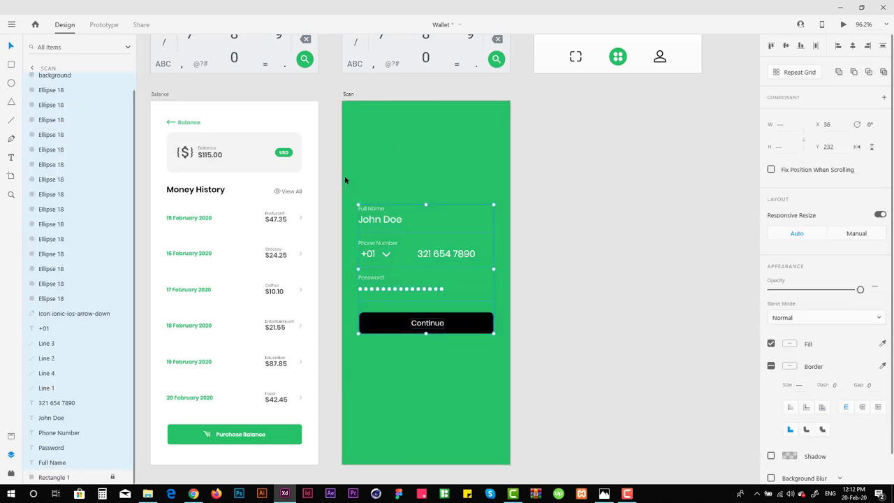
Copy the phone number text above the form, change it to "Scan for Payment" and centre it horizontally on the artboard
scroll(381, 181, up, 3)
alt+drag(431, 363, 430, 190)
text(Scan for Payment)
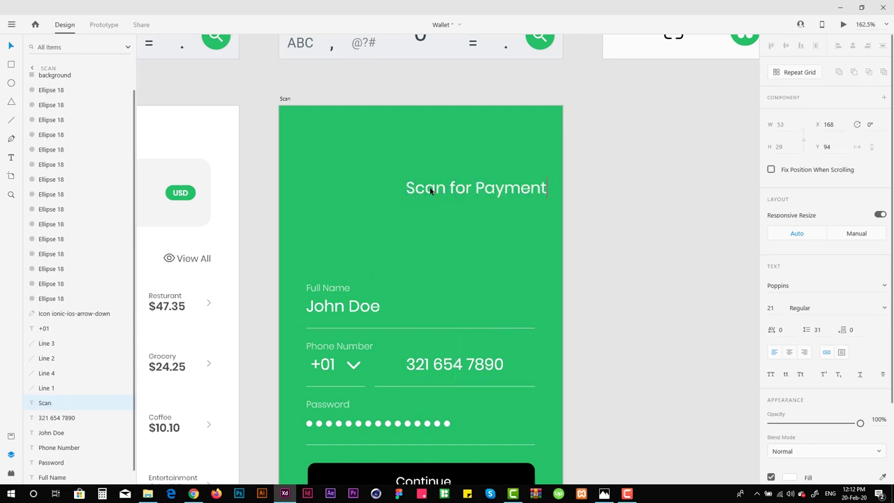
key(Escape)
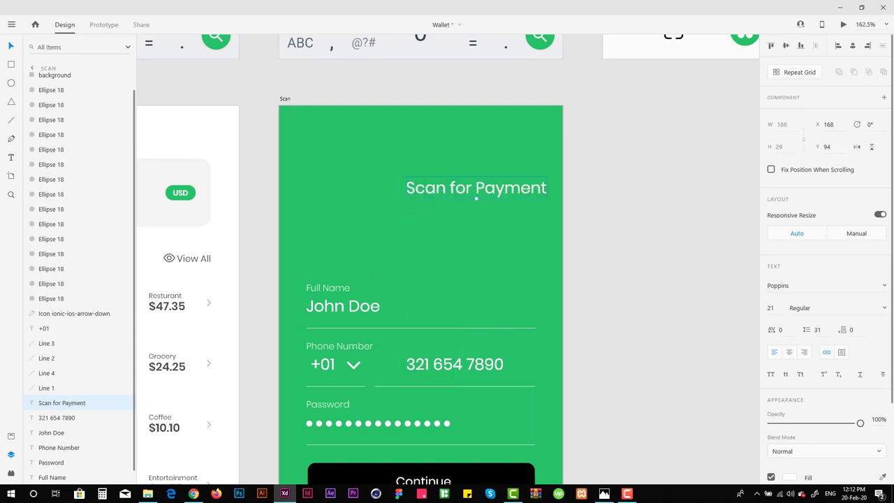
click(852, 45)
click(603, 244)
Copy the Home artboard's "Hello!" heading into the Scan artboard as white text and change it to "Scan for Payment"
ctrl+scroll(603, 243, down, 5)
scroll(561, 93, down, 1)
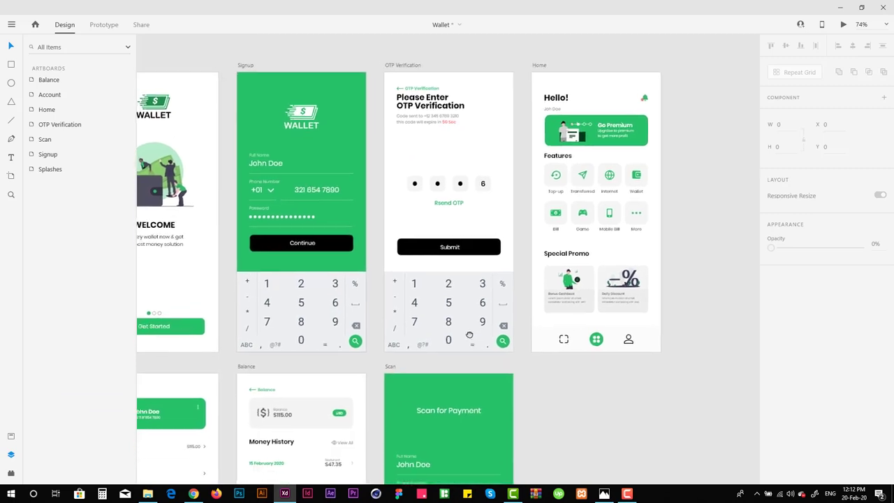
click(561, 92)
key(ctrl+c)
ctrl+scroll(575, 421, up, 5)
click(442, 289)
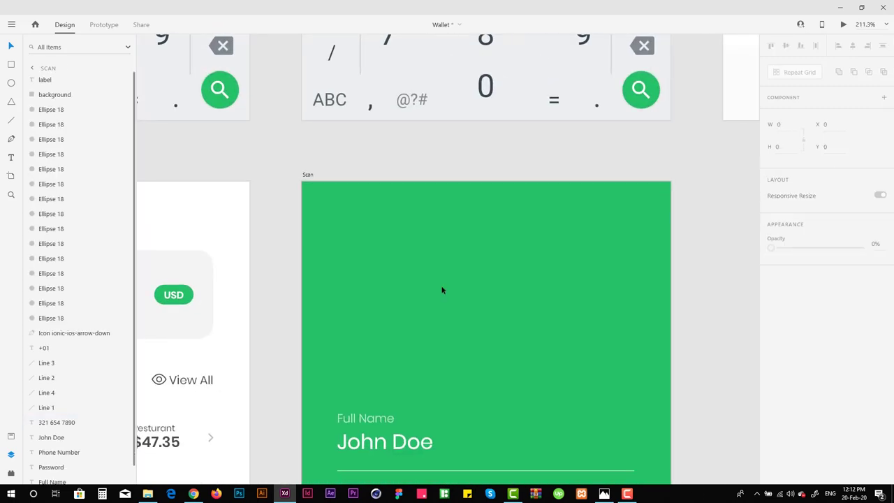
key(ctrl+v)
double_click(381, 254)
text(Sc)
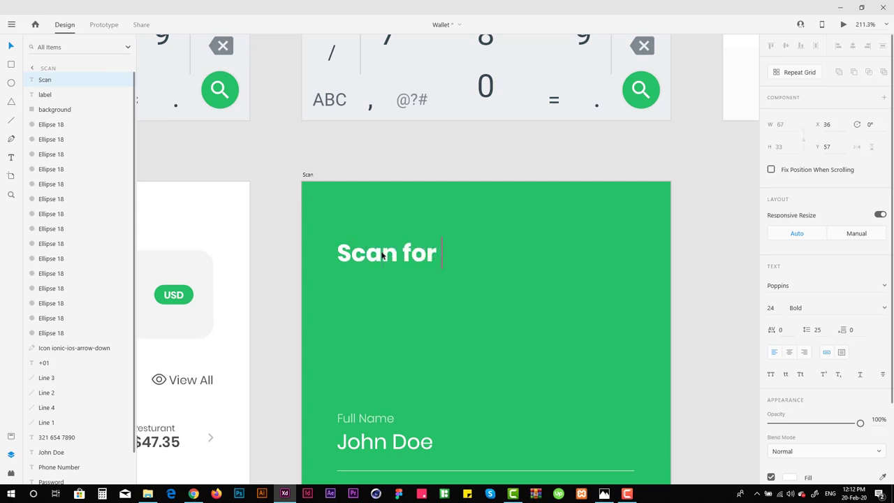
text(an for Payment)
key(Escape)
Centre the bold "Scan for Payment" heading horizontally on the Scan artboard
scroll(466, 224, down, 3)
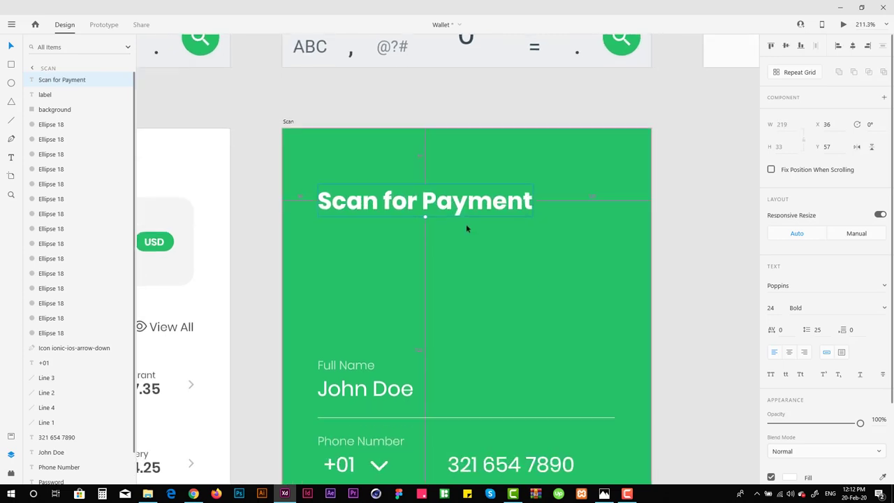
drag(473, 250, 457, 160)
click(372, 195)
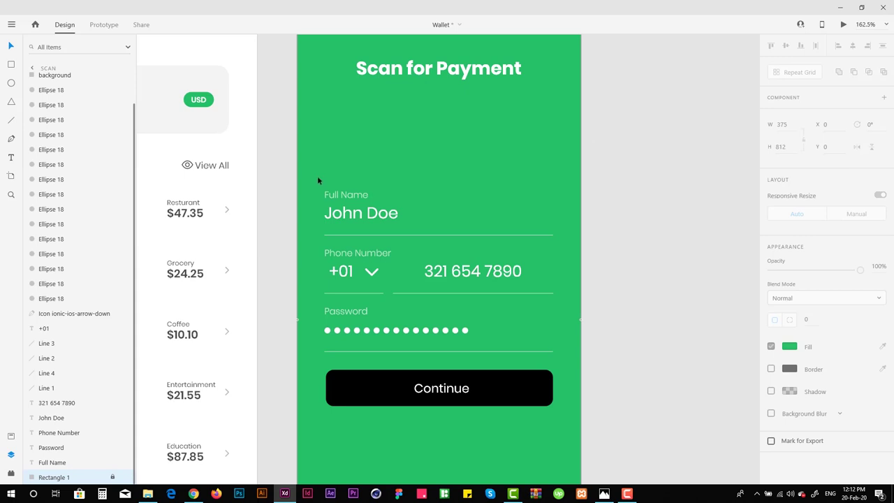
Change the Continue button's label to "Scan" and set its font weight to SemiBold
scroll(317, 180, down, 2)
scroll(371, 179, down, 5)
scroll(344, 180, up, 3)
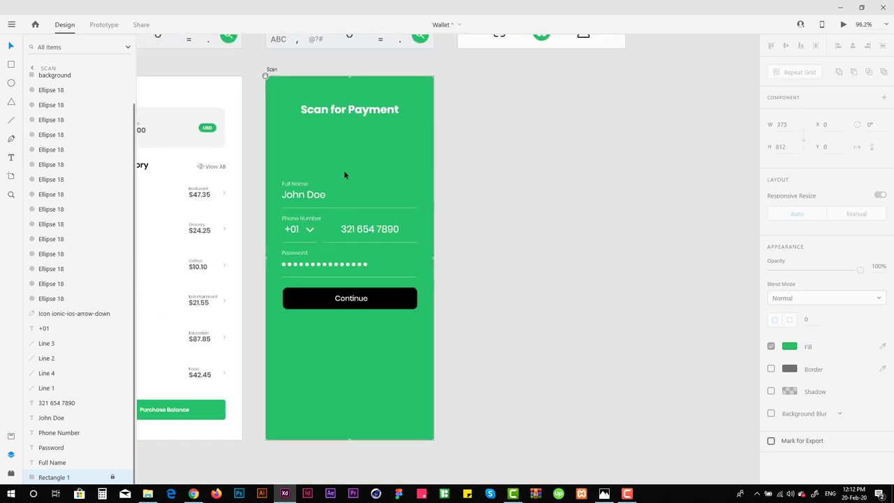
drag(267, 283, 300, 301)
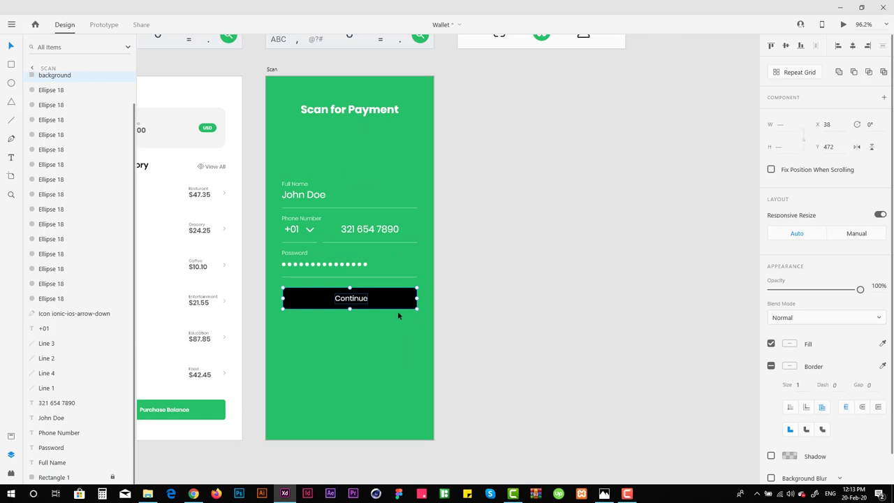
key(Return)
key(Return)
text(Scan)
key(Escape)
ctrl+scroll(351, 347, up, 3)
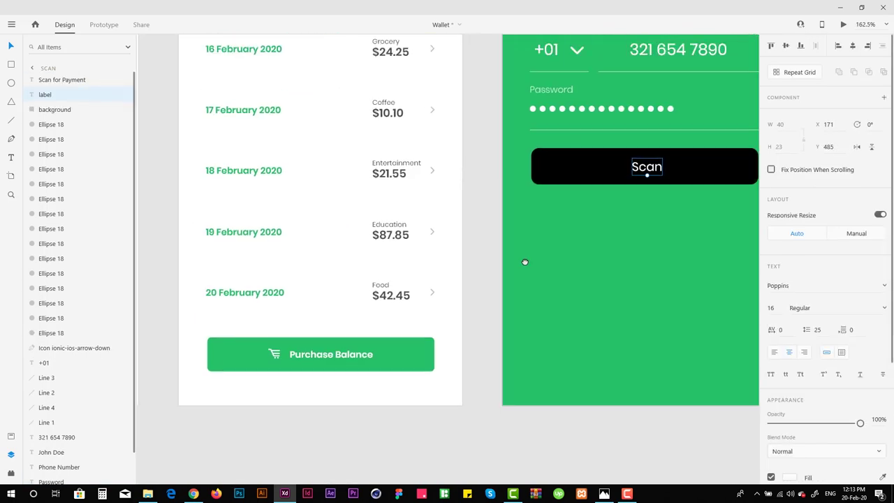
scroll(511, 260, up, 2)
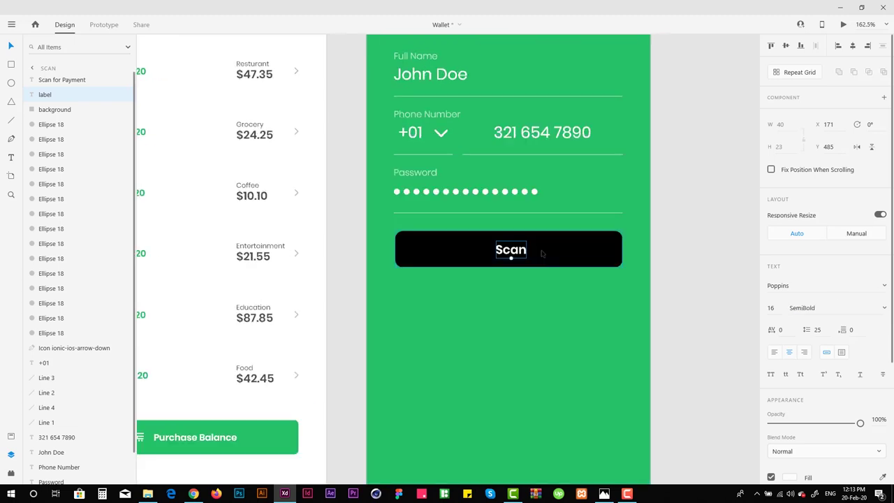
Centre the Scan label on its black button, group the two and move the button down near the artboard's lower edge
click(542, 256)
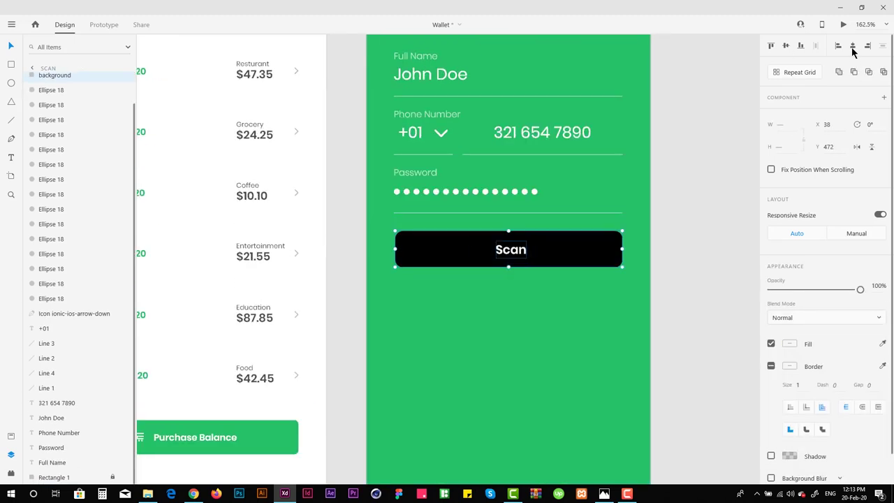
key(Escape)
key(shift+Down)
key(shift+Down)
key(shift+Down)
key(shift+Down)
key(shift+Down)
key(shift+Down)
key(shift+Down)
key(shift+Down)
key(shift+Down)
key(shift+Down)
key(shift+Up)
key(shift+Up)
key(shift+Up)
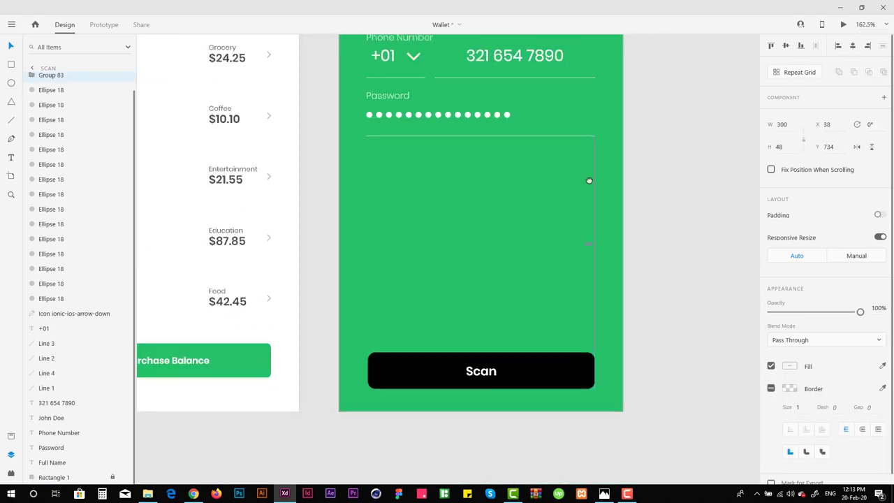
Move the name, phone number and password fields down to just above the Scan button
ctrl+scroll(509, 257, down, 2)
scroll(451, 341, up, 1)
drag(513, 345, 365, 377)
click(393, 299)
Draw a square of about 96 × 96 in the empty area between the heading and the form
scroll(438, 270, down, 1)
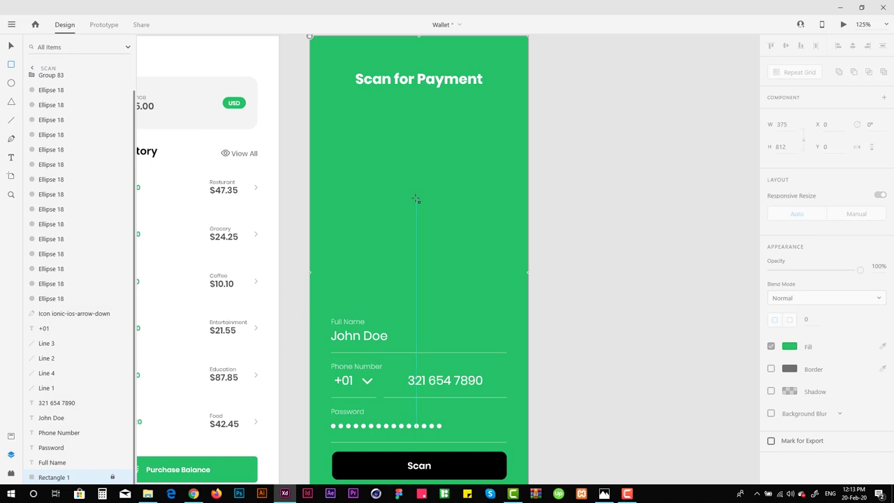
drag(416, 199, 444, 225)
ctrl+scroll(369, 232, up, 3)
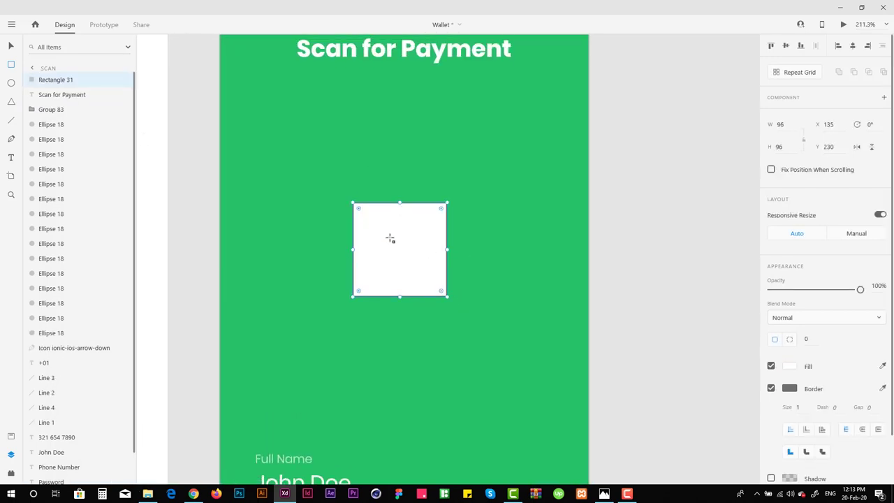
ctrl+scroll(399, 249, up, 2)
scroll(419, 280, up, 1)
Remove the square's fill and give it a white border of size 2
key(a)
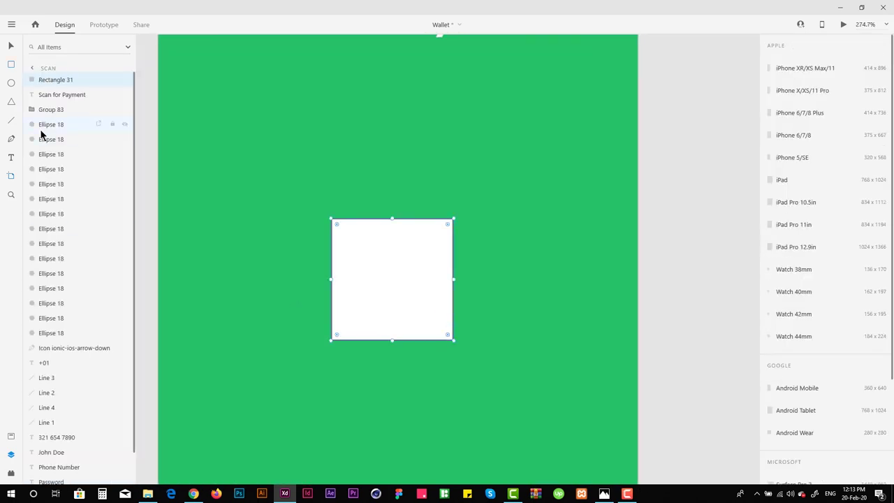
key(p)
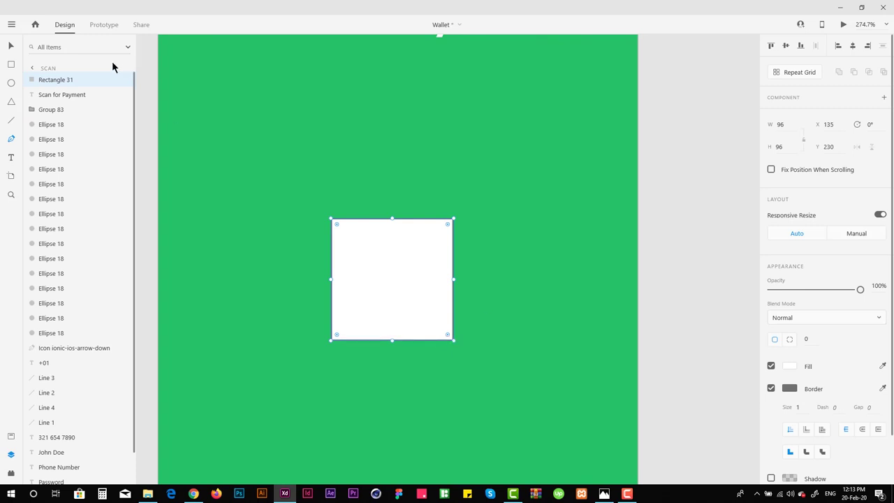
click(771, 389)
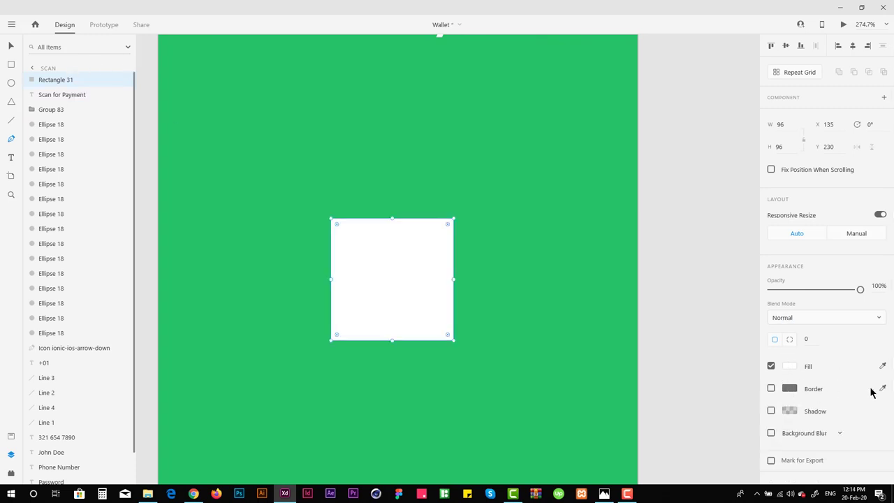
click(882, 388)
click(784, 376)
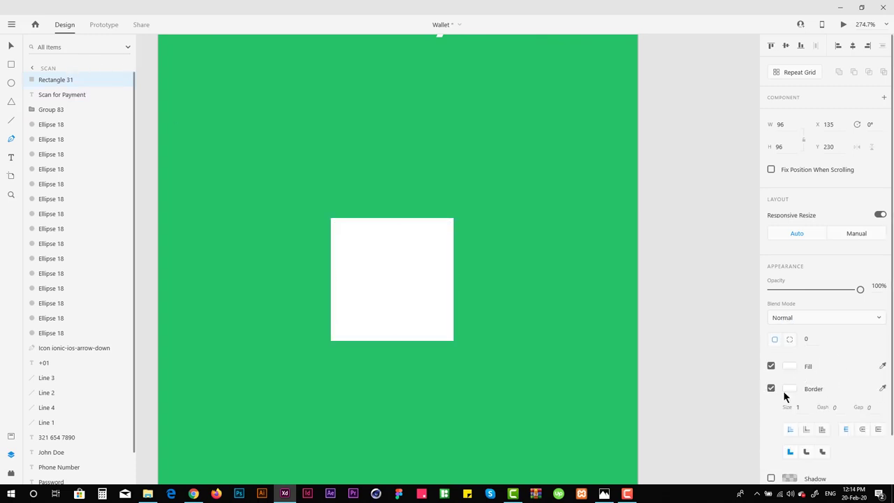
click(771, 366)
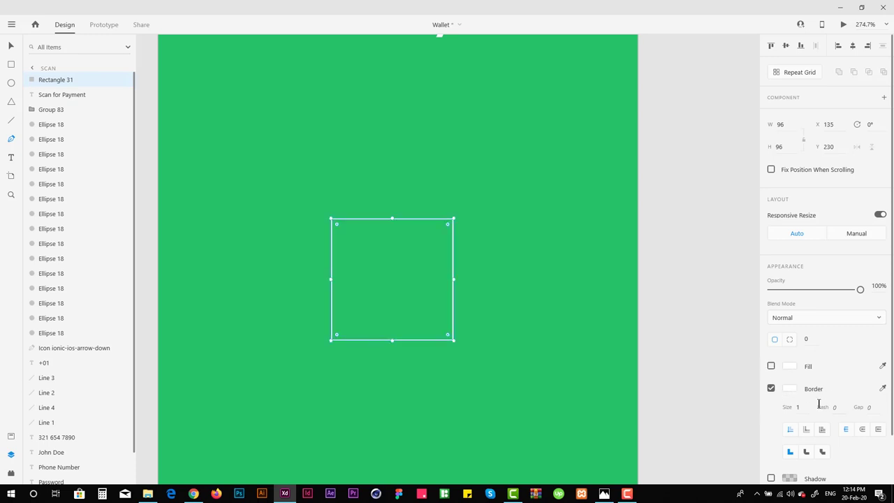
text(2)
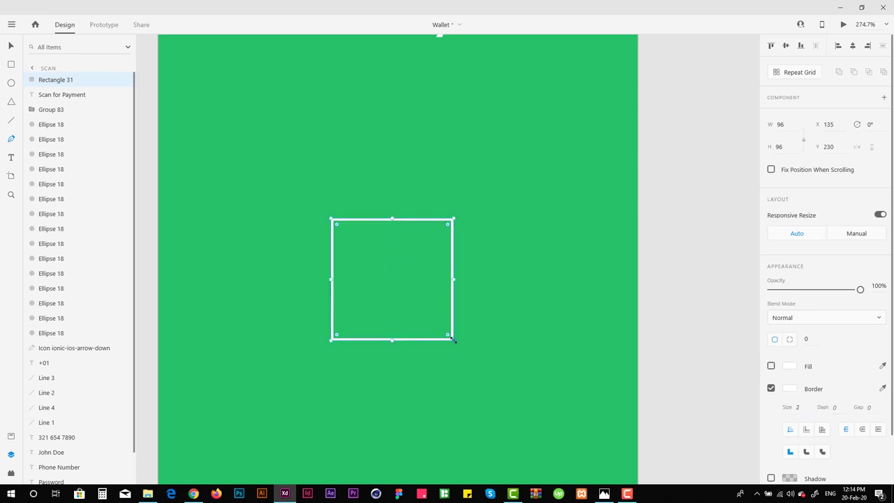
Draw an L-shaped path with the Pen tool along the square's lower-left corner, each arm about 58 long
click(451, 341)
click(454, 342)
click(454, 341)
scroll(454, 342, up, 5)
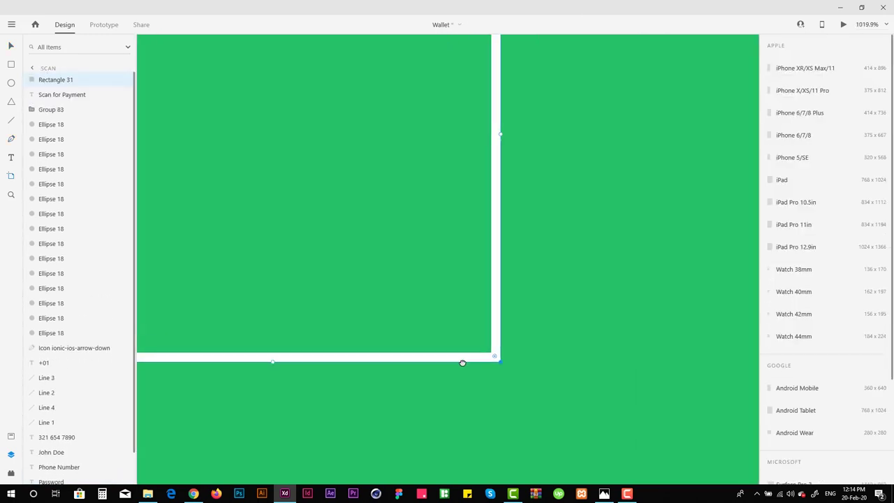
scroll(496, 358, left, 3)
click(10, 138)
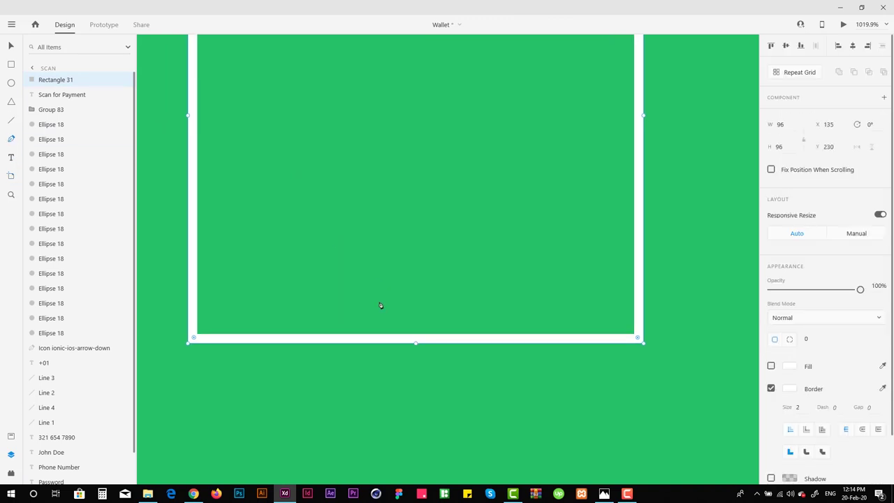
click(461, 345)
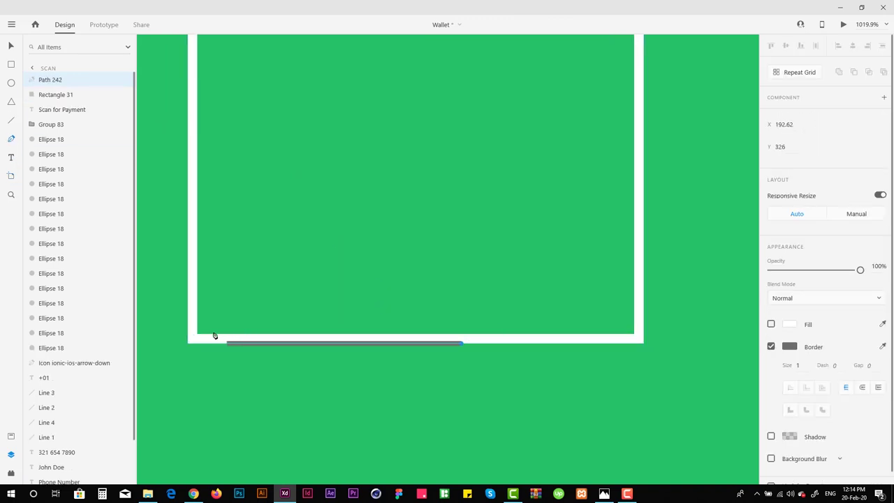
click(188, 340)
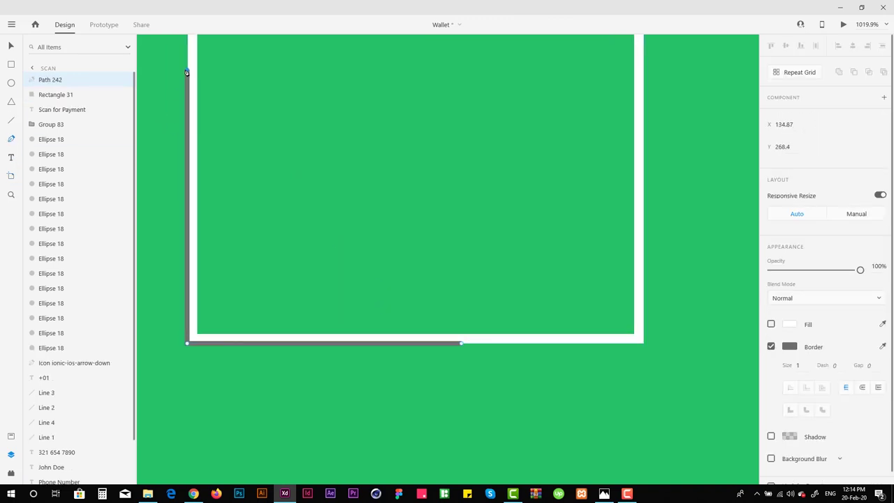
click(186, 73)
key(Escape)
Shrink the L-shaped corner path to about 33 × 33, keeping it on the square's lower-left corner
key(a)
scroll(289, 246, up, 2)
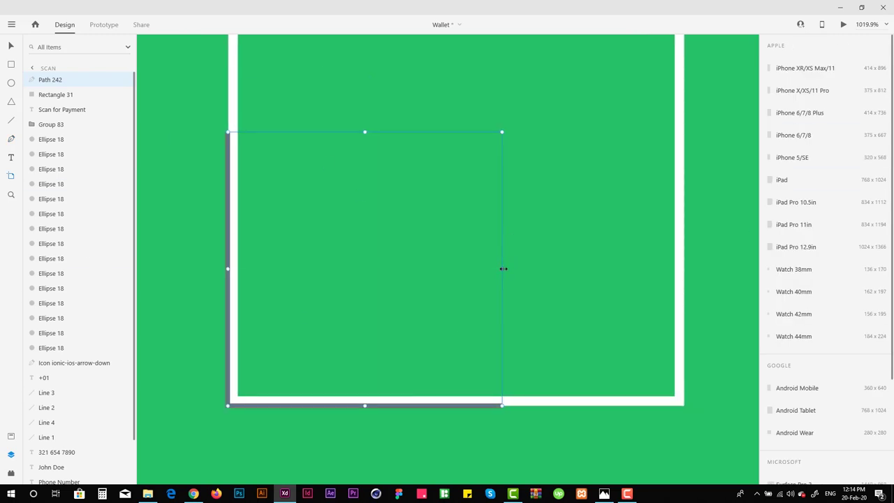
scroll(450, 266, up, 3)
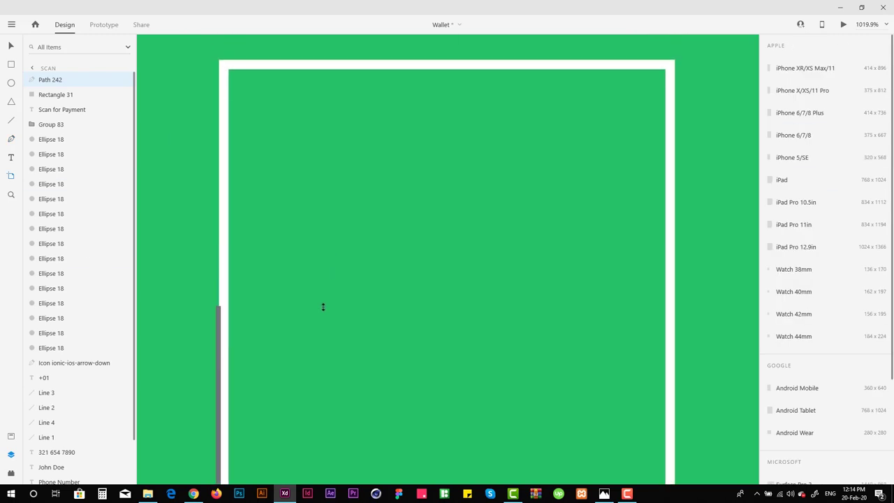
scroll(323, 287, down, 3)
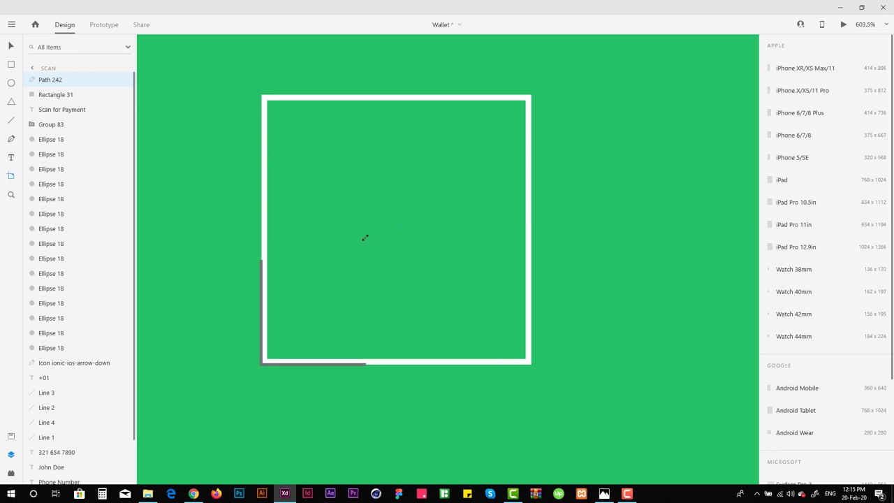
scroll(365, 237, up, 3)
key(v)
scroll(264, 403, down, 1)
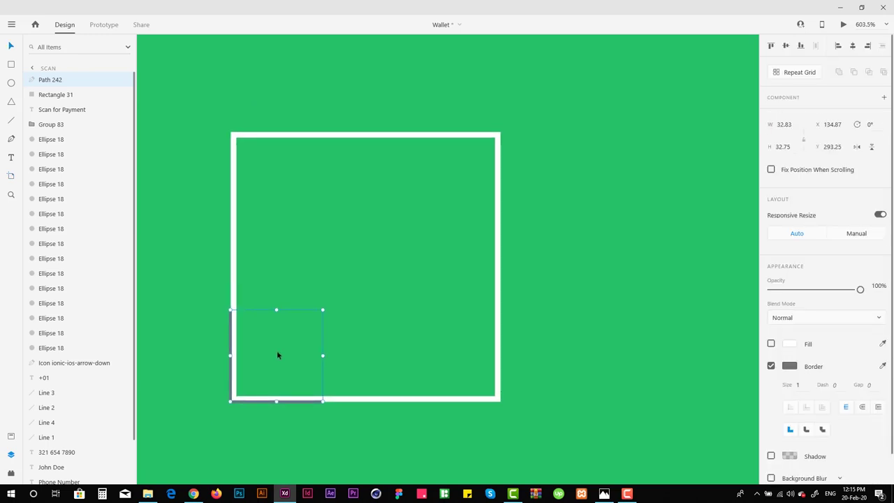
Duplicate the corner path, rotate the copy 180° and move it to the square's upper-right corner
key(ctrl+d)
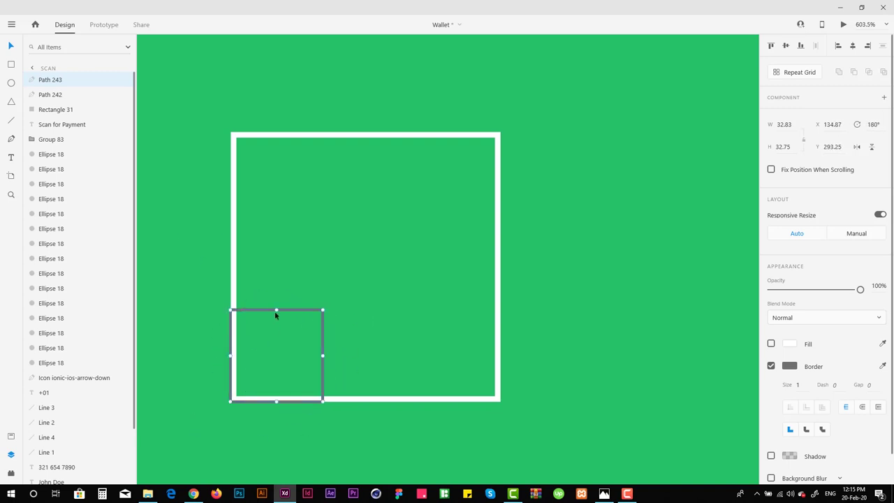
drag(323, 326, 393, 194)
drag(381, 149, 381, 148)
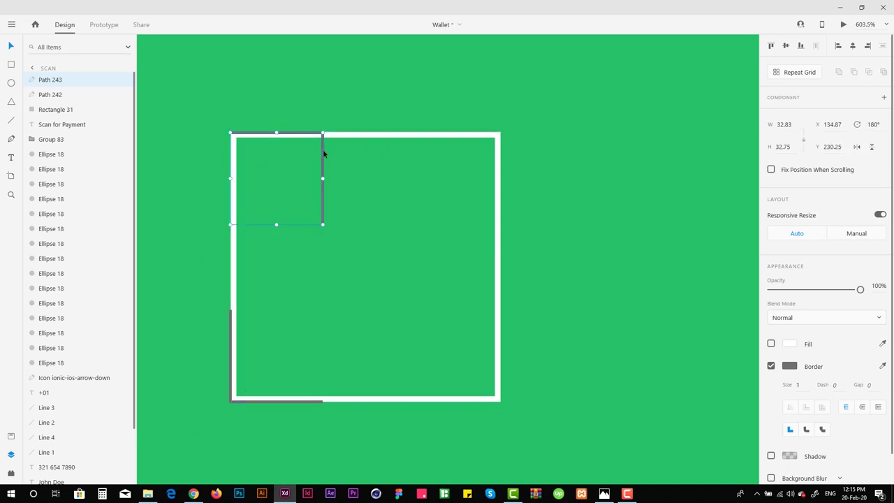
Duplicate both corner paths and rotate the copies 90° onto the square's upper-left and lower-right corners
shift+click(63, 95)
key(ctrl+d)
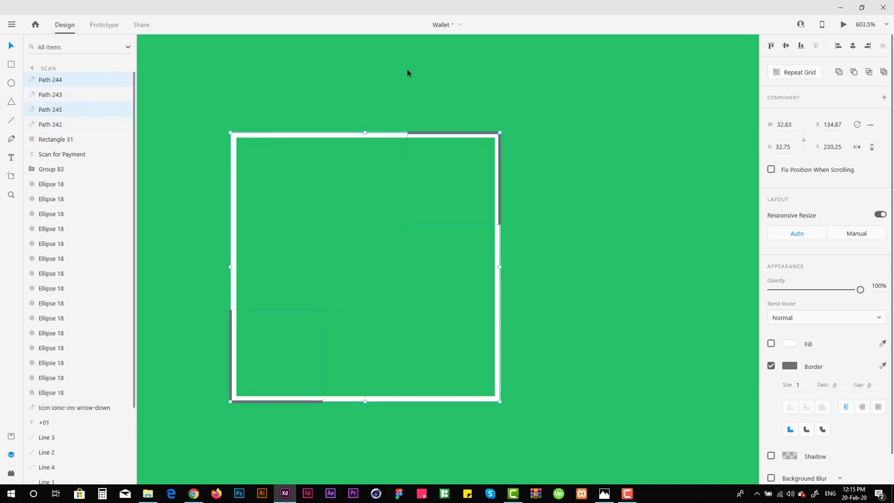
drag(502, 131, 230, 403)
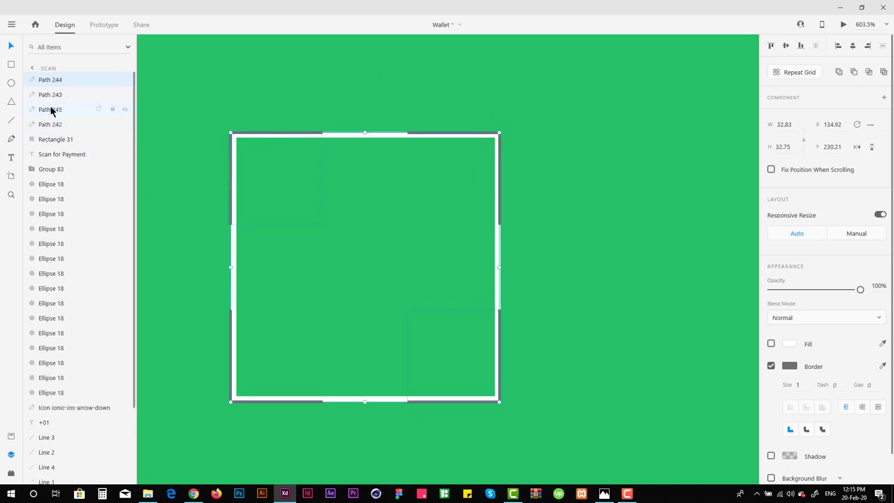
Group the four corner paths, give them a rounded border of size 2 and resize the group to 95 × 95
click(60, 124)
shift+click(53, 79)
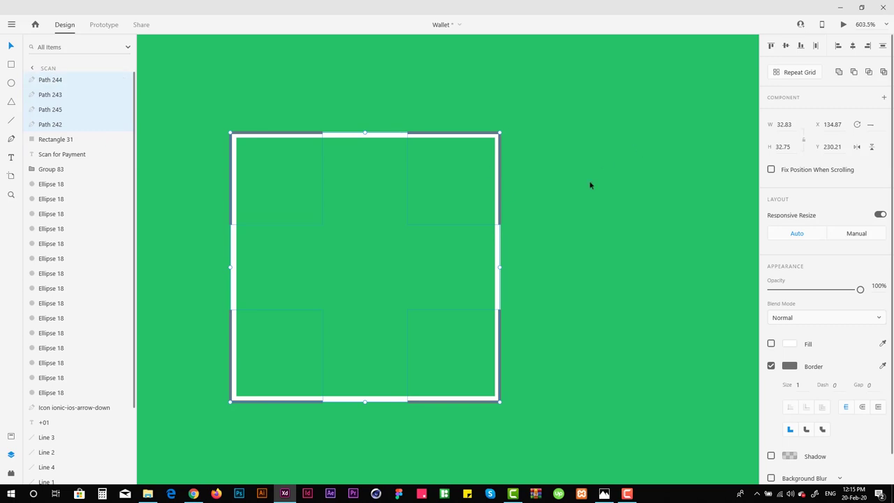
key(ctrl+g)
key(Return)
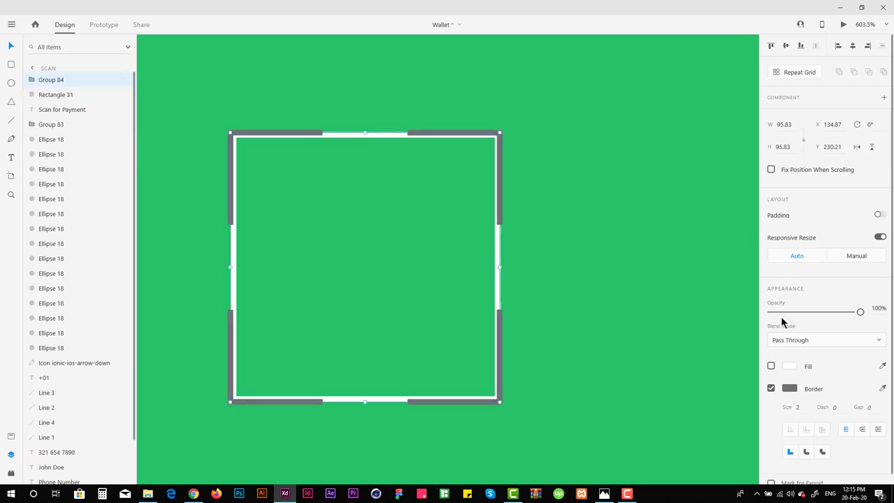
key(Return)
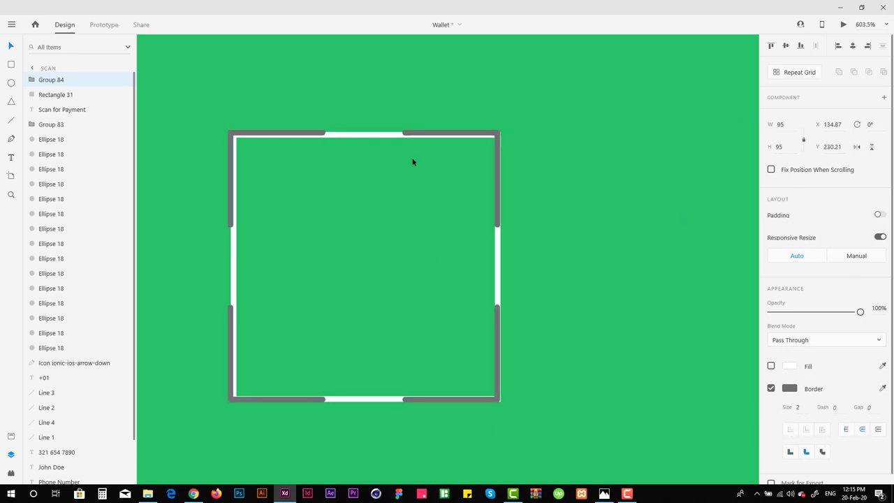
Delete the square behind the corner brackets and set the bracket group's border colour to white
key(Delete)
click(52, 82)
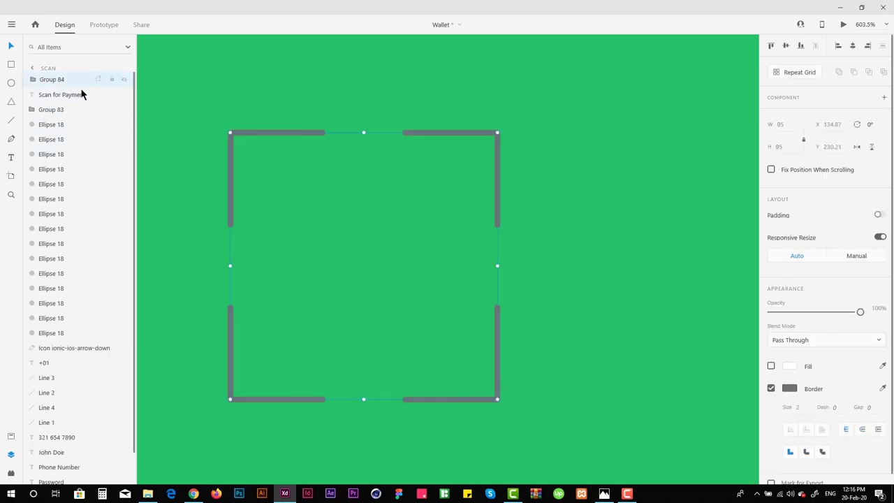
click(789, 388)
drag(663, 332, 624, 300)
key(Escape)
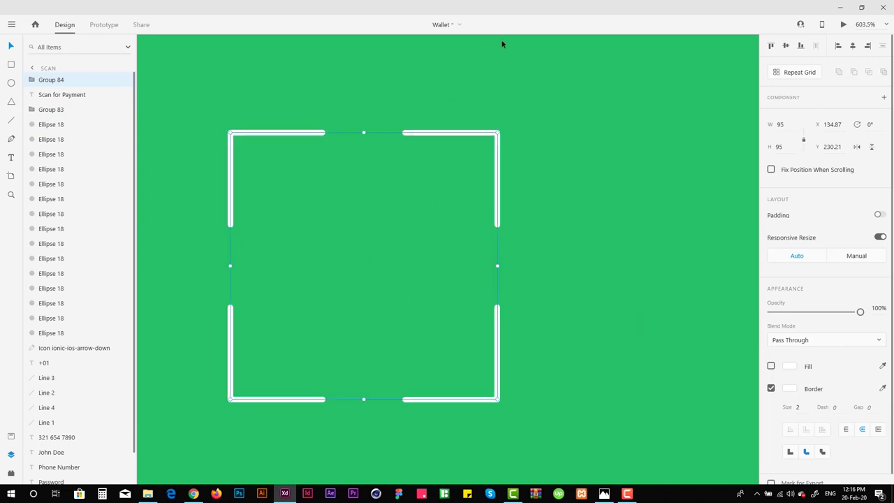
Set the border size of all four corner brackets to 5
double_click(234, 135)
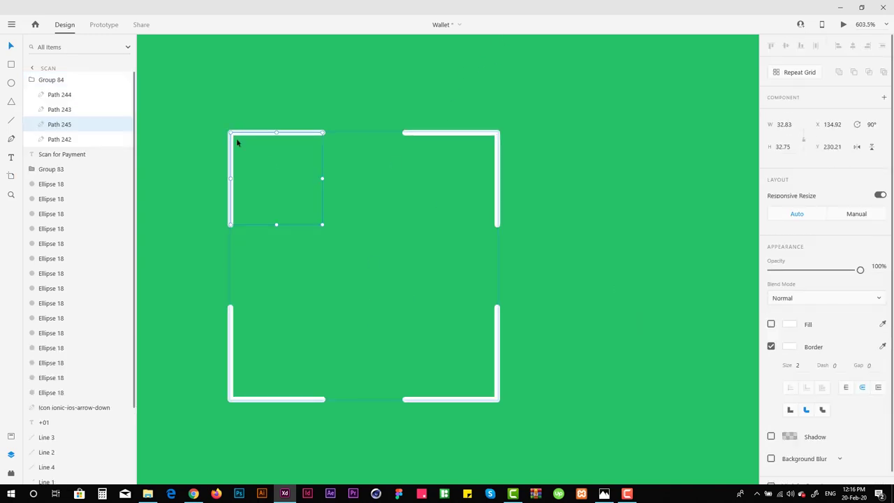
scroll(370, 174, down, 6)
drag(301, 155, 391, 258)
click(796, 364)
text(5)
key(Return)
scroll(361, 192, up, 5)
click(511, 222)
scroll(511, 222, down, 5)
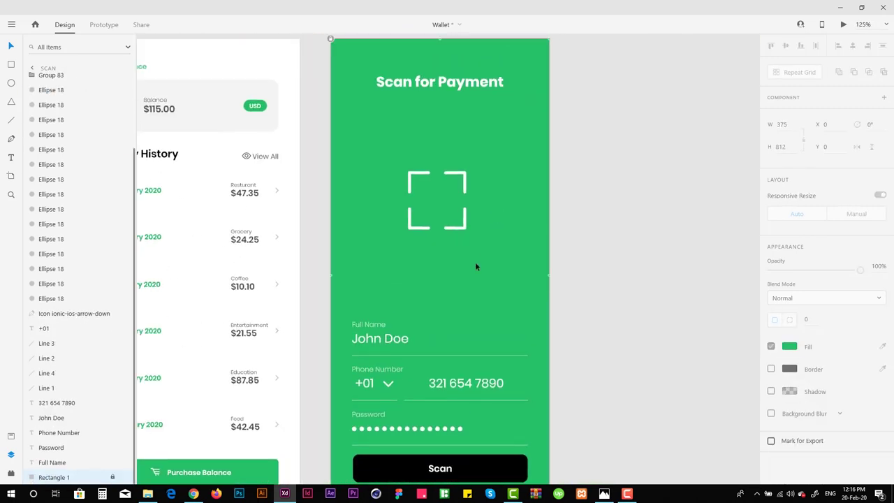
Resize the scan frame to 125 × 125, center it on the artboard and move it up to Y 194
scroll(476, 266, up, 1)
drag(363, 154, 469, 246)
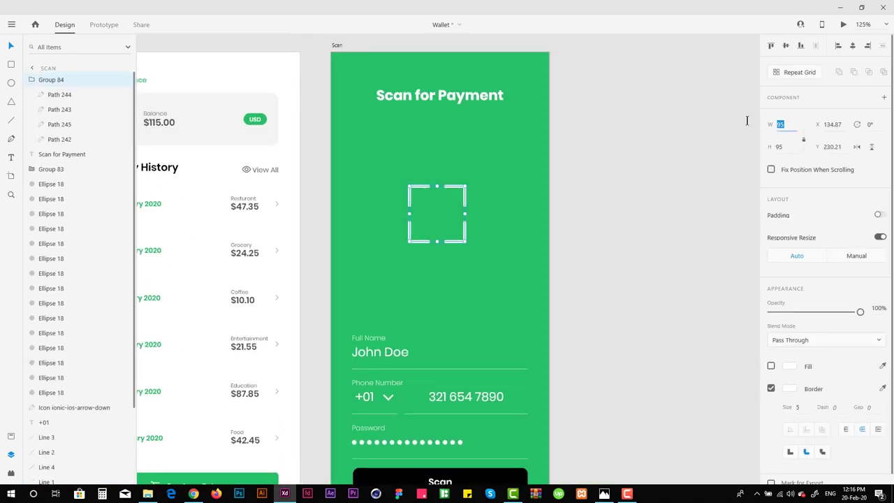
click(786, 46)
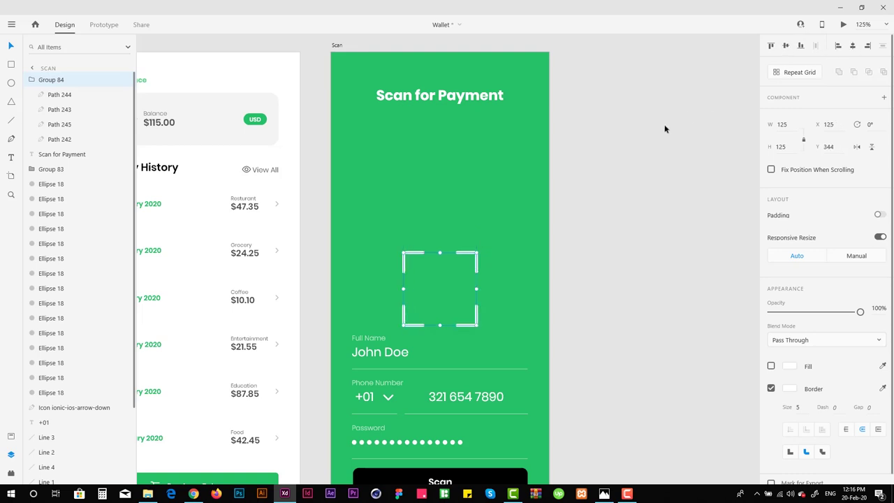
key(shift+Up)
key(shift+Up)
key(shift+Up)
key(shift+Up)
key(shift+Up)
scroll(385, 285, right, 4)
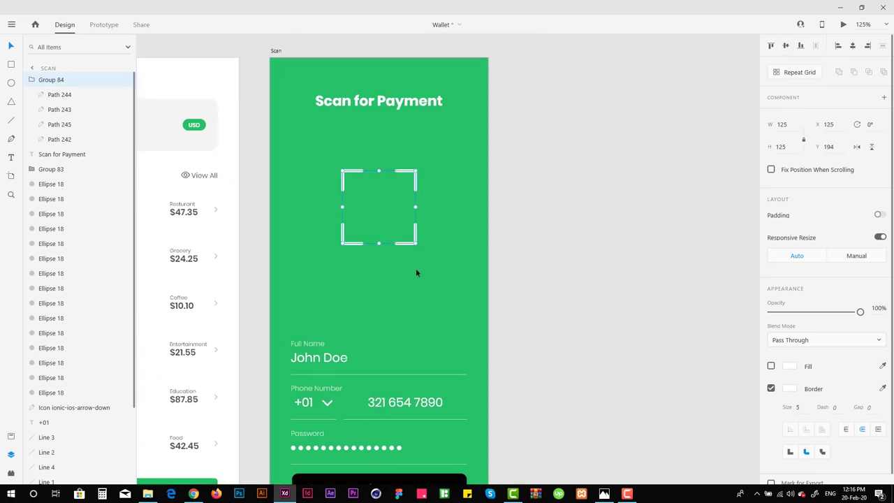
Delete the leftover signup form between the scan frame and the Scan button, including the name, phone and password fields and divider lines
scroll(387, 259, down, 1)
click(382, 259)
scroll(401, 318, down, 2)
scroll(401, 318, right, 1)
drag(262, 274, 449, 421)
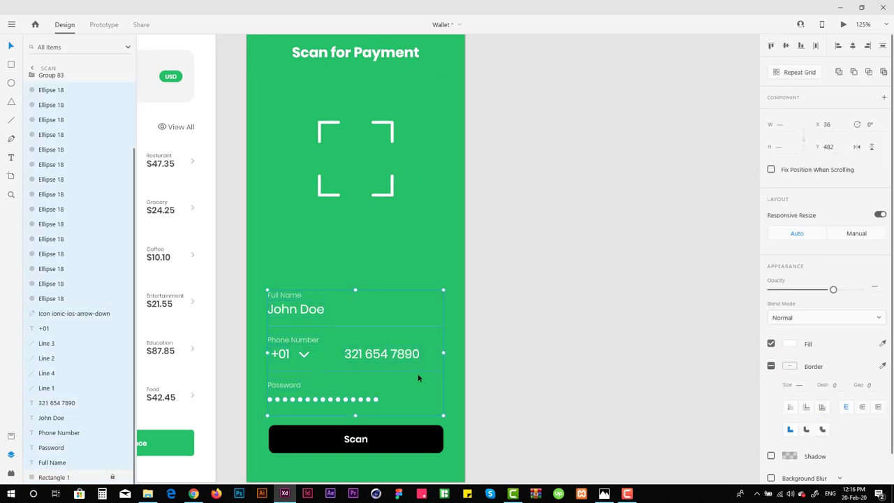
key(Delete)
Enlarge the scan frame proportionally from its center to about 232 × 232, using the layout grid as a guide
scroll(359, 315, up, 2)
click(279, 156)
drag(389, 245, 418, 277)
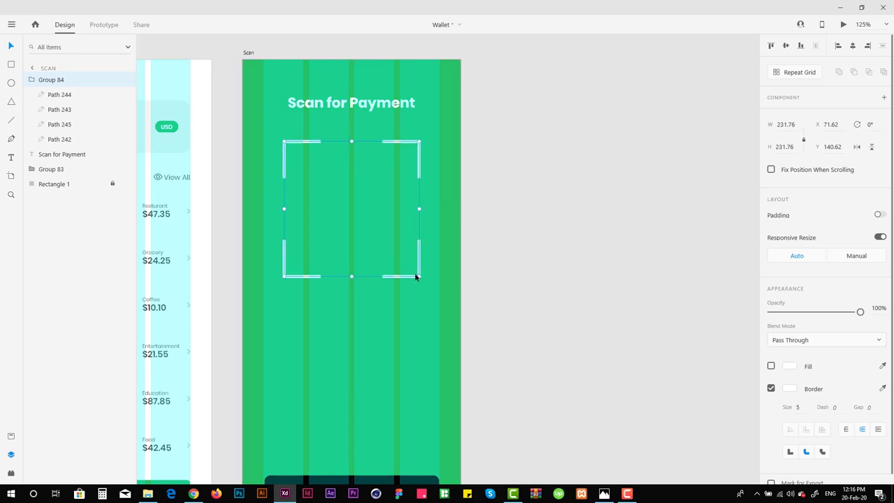
Center the enlarged scan frame on the artboard, move it up to Y 180 and hide the layout grid
click(786, 46)
key(shift+Up)
key(shift+Up)
key(shift+Up)
key(shift+Up)
key(shift+Up)
key(shift+Up)
key(shift+Up)
key(shift+Up)
key(shift+Up)
key(shift+Up)
key(shift+Up)
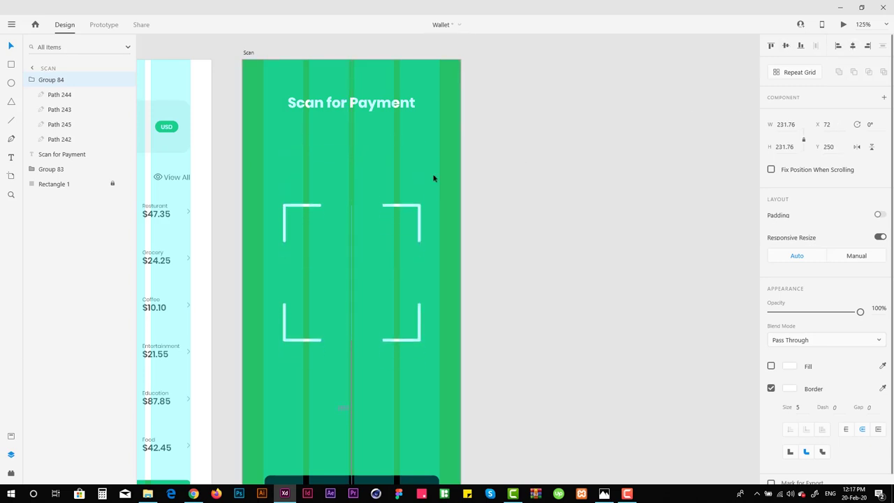
key(ctrl+shift+apostrophe)
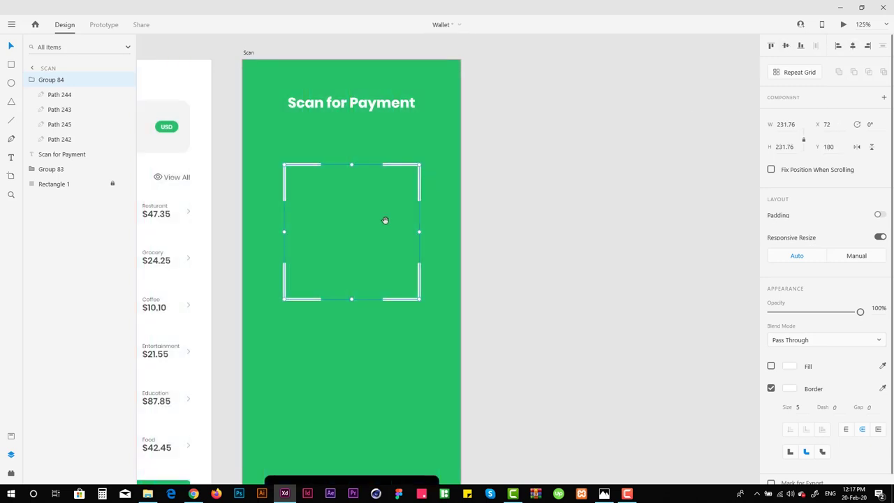
Search the unDraw plugin for an illustration suited to the Scan screen, browse the results and close the plugin
scroll(483, 196, left, 3)
scroll(469, 213, down, 1)
click(468, 214)
click(10, 473)
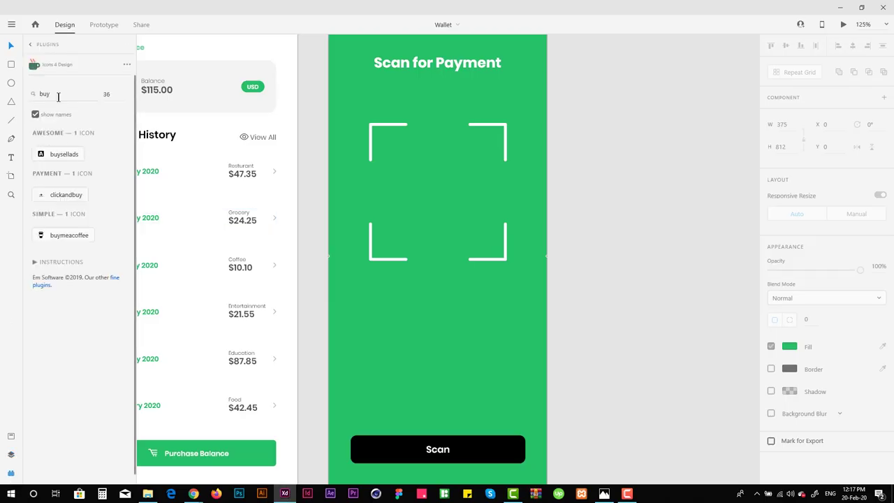
click(53, 453)
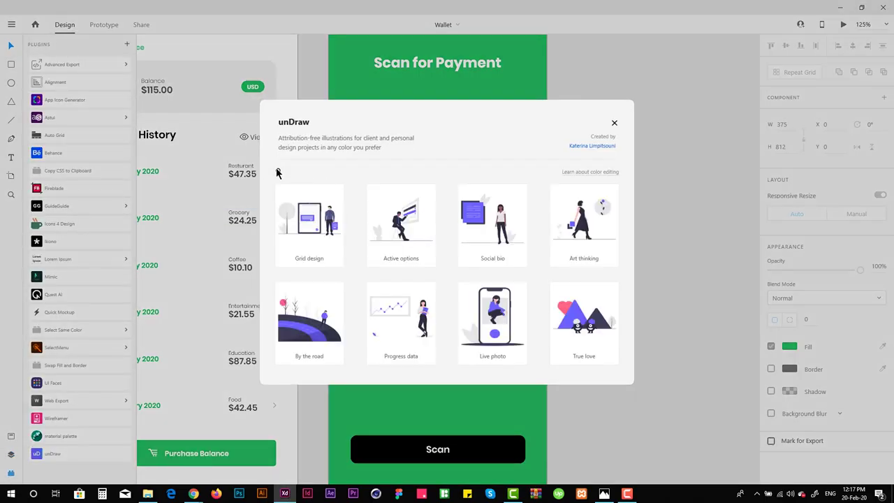
click(278, 172)
text(oude)
scroll(383, 199, down, 5)
scroll(391, 212, down, 15)
scroll(391, 212, down, 5)
scroll(391, 211, up, 15)
scroll(391, 211, up, 5)
click(614, 122)
Switch to Chrome and search Freepik for "QR in hand", limiting the results to free vectors
click(193, 494)
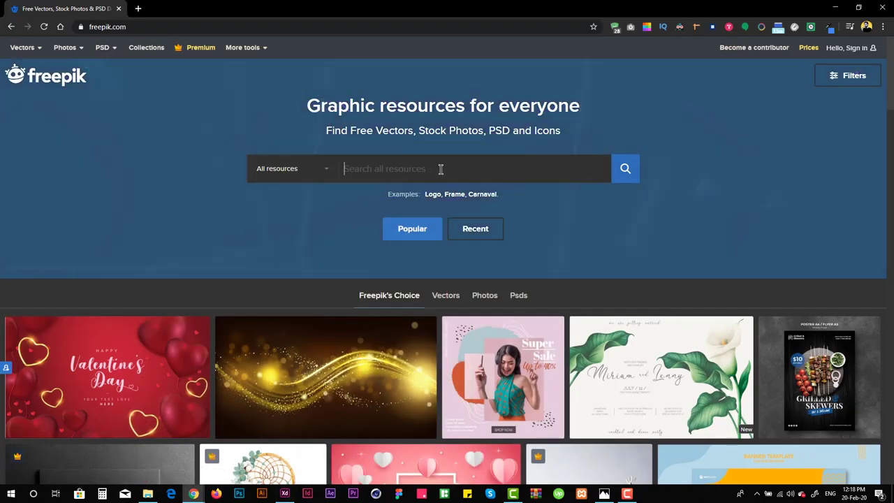
text(QR in hand)
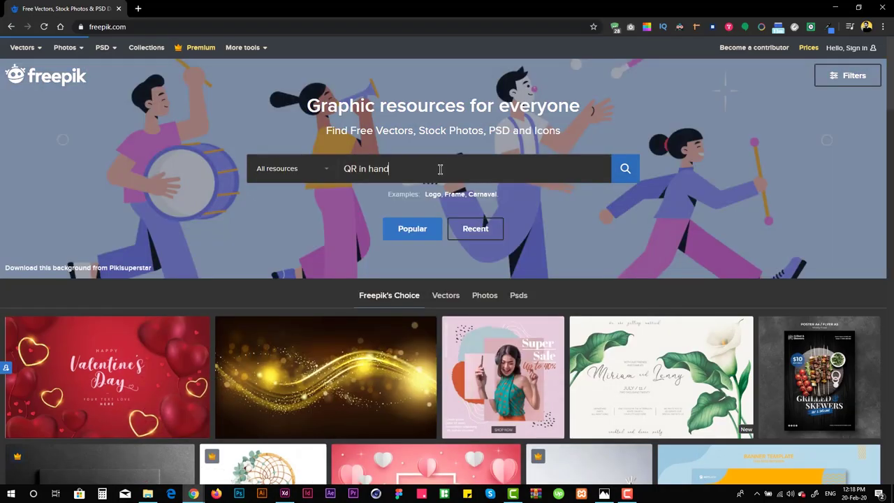
key(Return)
click(765, 91)
click(765, 174)
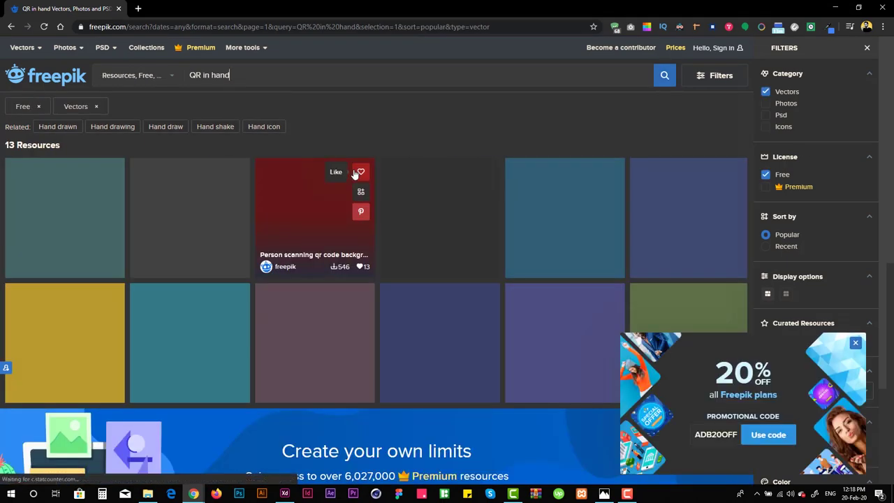
Browse the search results and open the fourth vector in the first row
scroll(198, 321, down, 4)
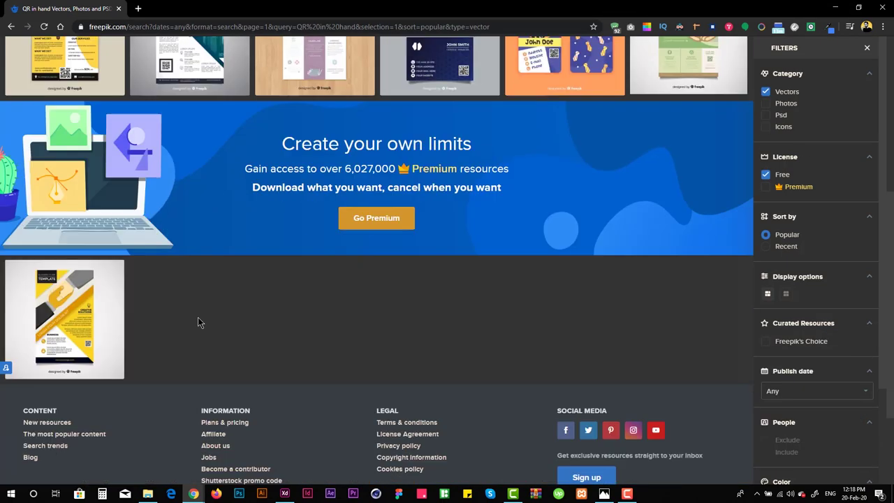
scroll(197, 321, up, 5)
click(437, 231)
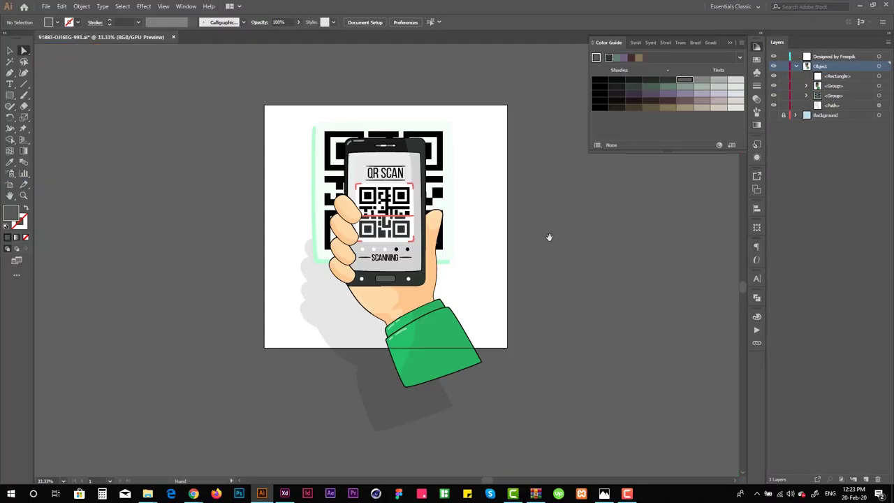
Select the whole phone-in-hand QR scan artwork in Illustrator and paste it into the Scan artboard in Adobe XD
key(ctrl+a)
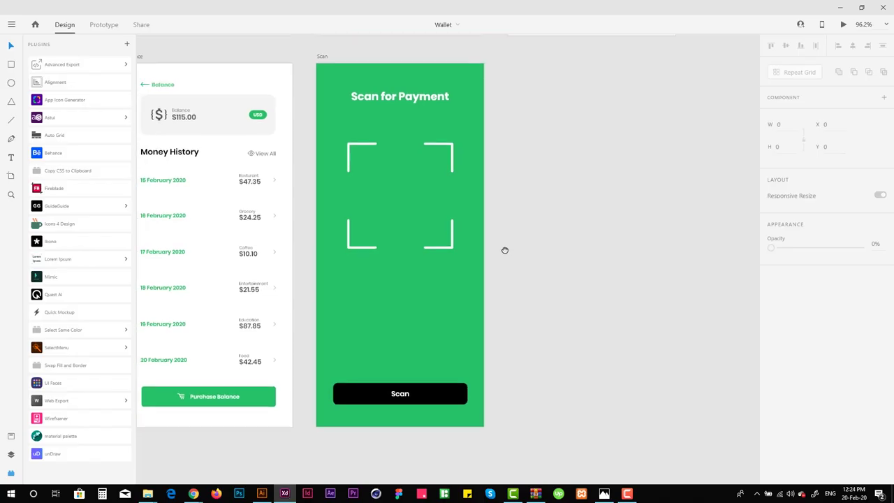
key(ctrl+v)
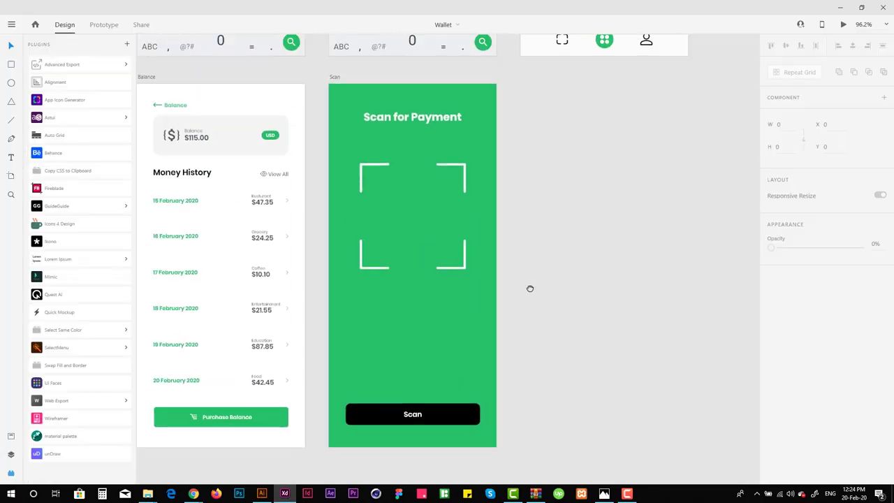
key(ctrl+v)
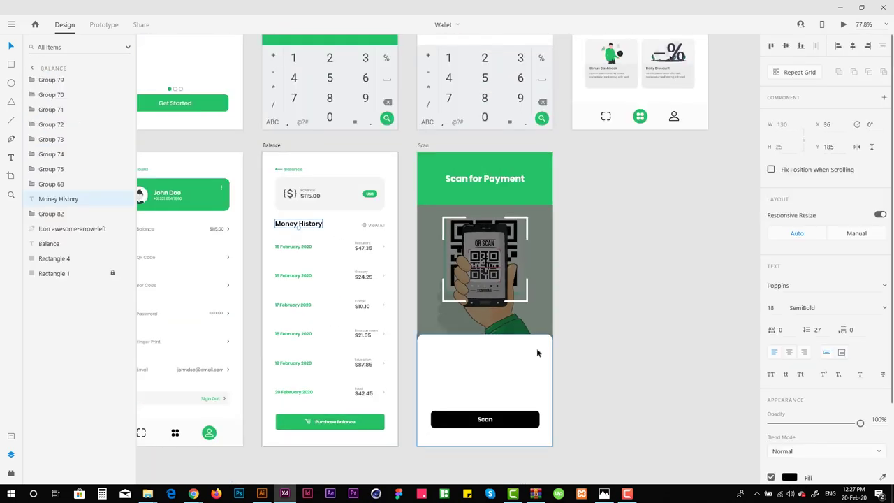
Place the copied heading in the Scan screen's white panel at X 36 and make it read "Other Payment Methods" at size 15
drag(430, 266, 431, 305)
text(Another Payment Method)
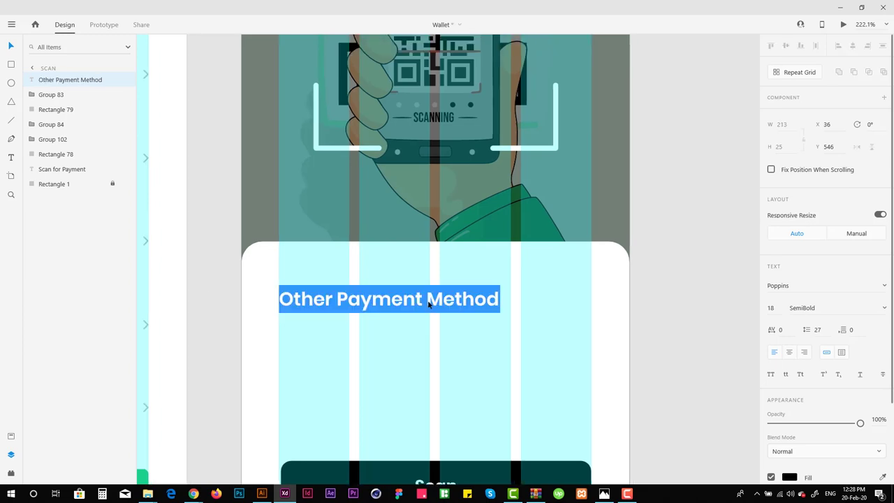
key(Right)
text(s)
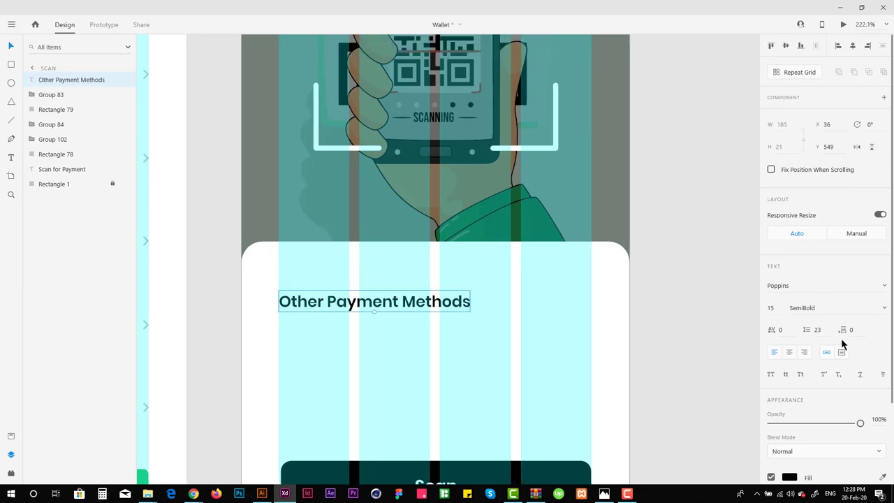
key(Escape)
scroll(389, 305, down, 2)
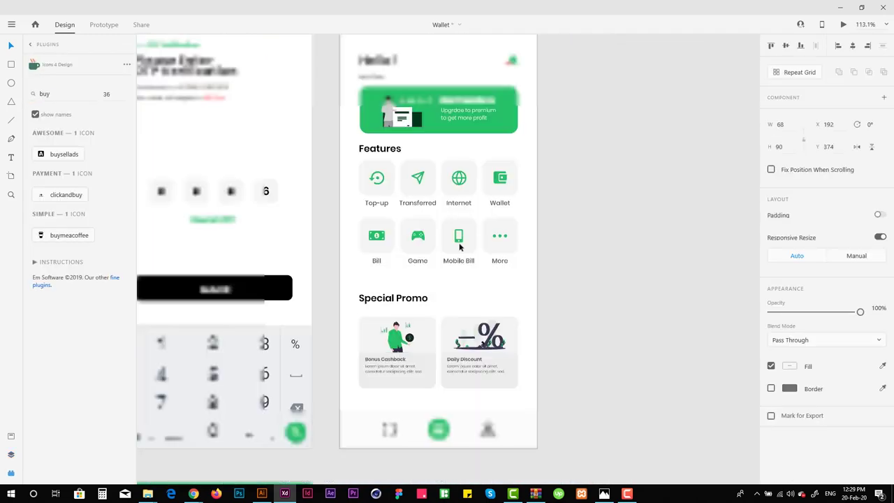
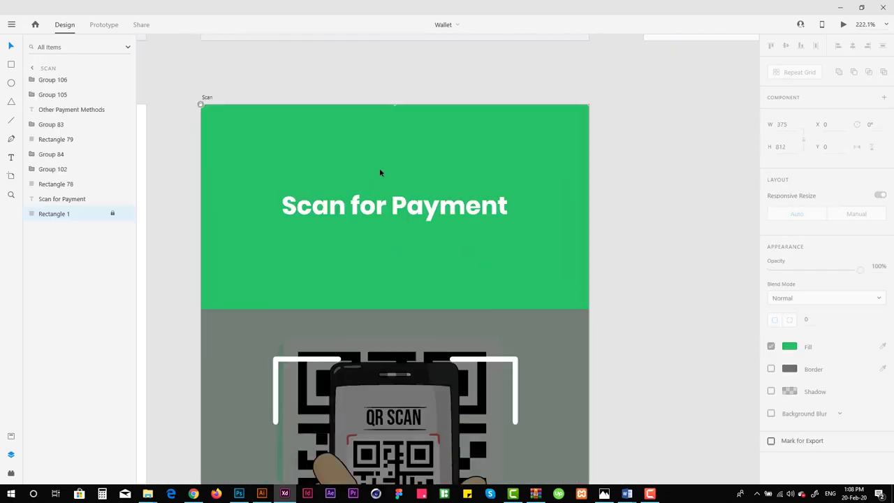
Paste the note below "Scan for Payment" and restyle it as centered white text: "Put your mobile camera on top of the QR Code and scan it"
key(ctrl+v)
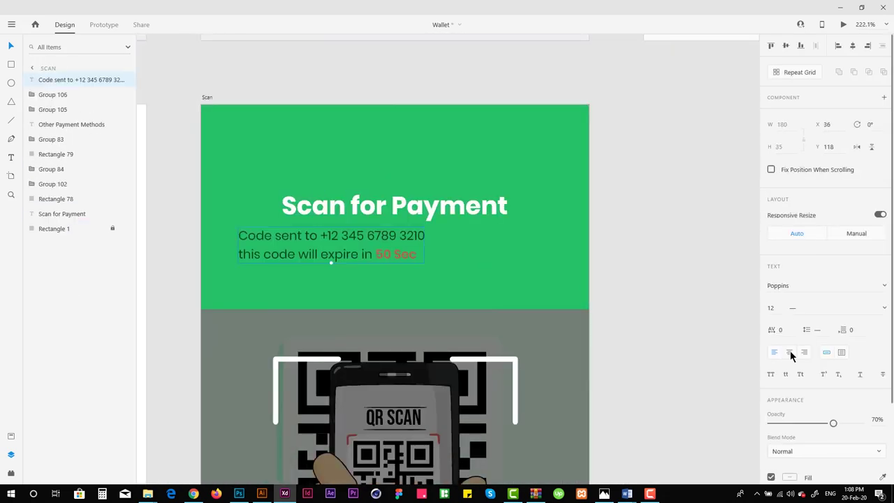
key(Return)
text(Put your mobile camera on top of the)
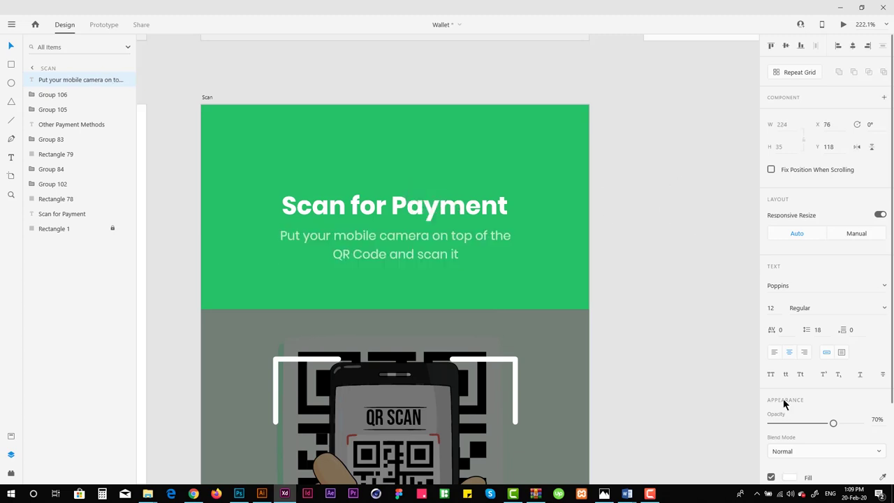
scroll(624, 225, down, 1)
click(835, 309)
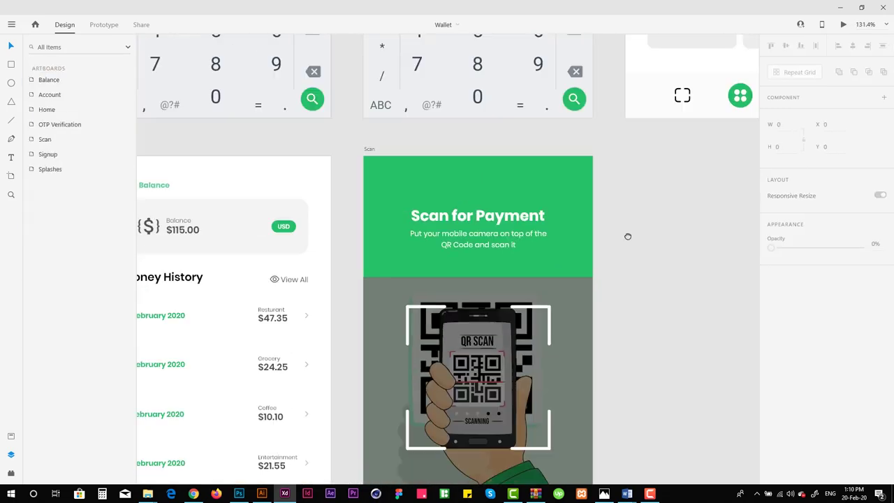
scroll(628, 236, down, 5)
scroll(581, 221, up, 3)
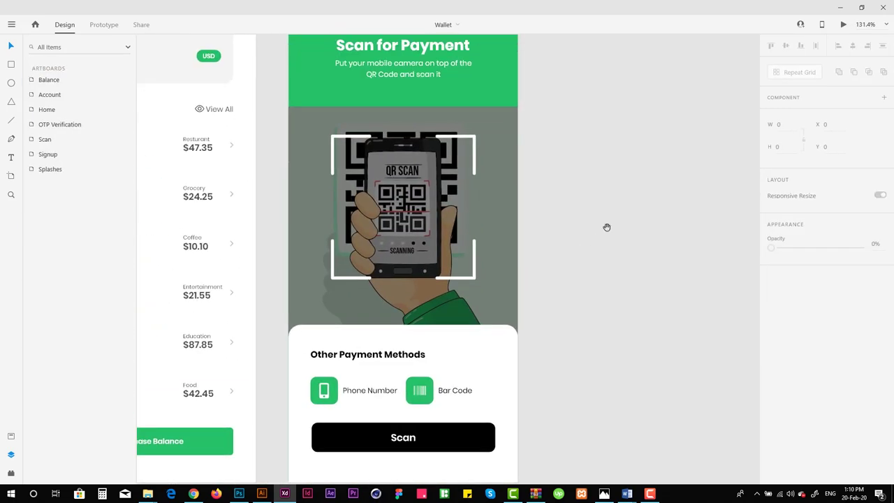
scroll(578, 161, down, 3)
drag(583, 247, 562, 272)
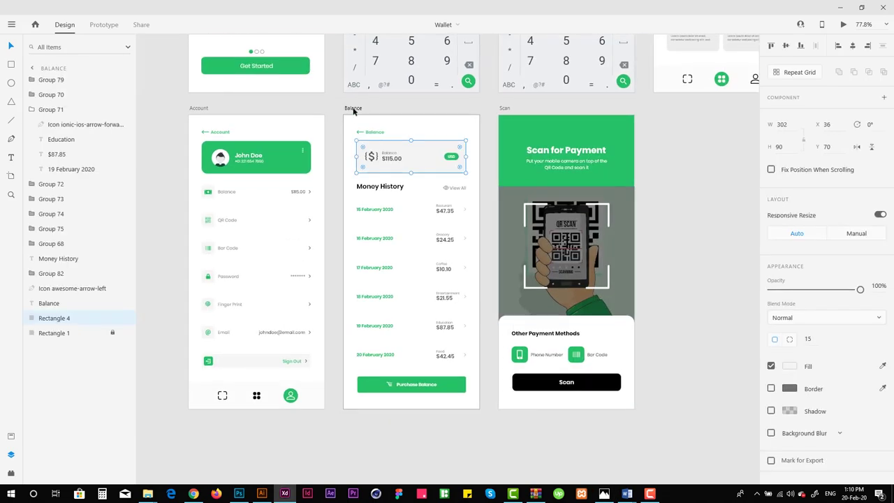
Duplicate the Balance artboard beside the Scan artboard and rename the copy "Transfer"
drag(351, 106, 657, 128)
scroll(421, 133, up, 3)
double_click(420, 133)
text(Transfer)
key(Return)
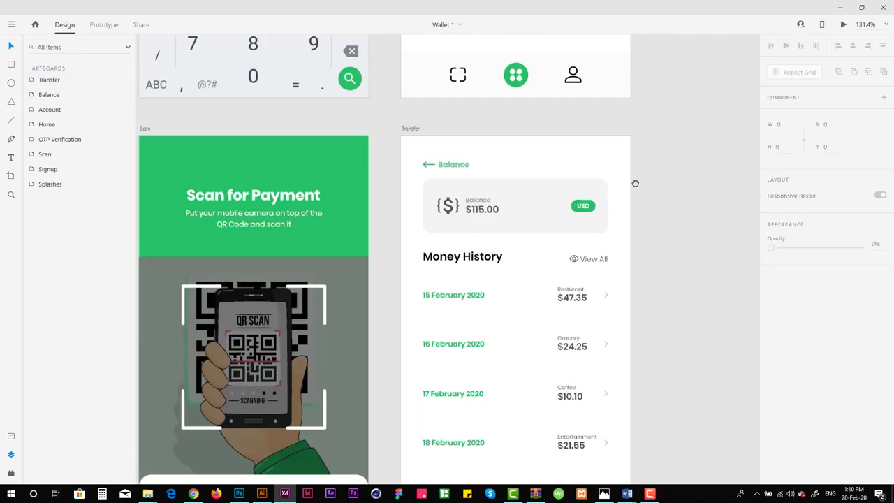
Fill the light gray balance card on the Transfer screen with the app's green
scroll(675, 149, down, 2)
scroll(675, 150, down, 3)
scroll(298, 363, down, 3)
click(615, 273)
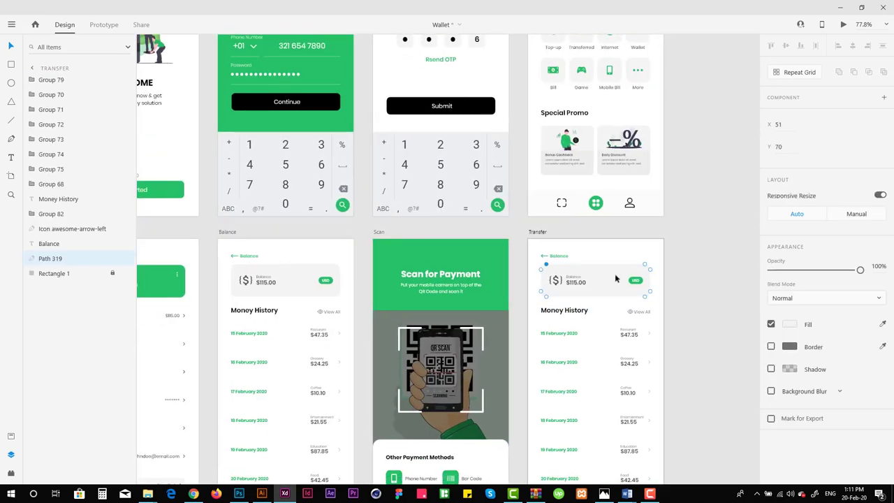
scroll(330, 271, up, 3)
click(49, 243)
click(56, 229)
click(54, 259)
click(49, 243)
scroll(256, 275, up, 2)
Ungroup the green card's contents and make its currency icon and balance text white
click(257, 274)
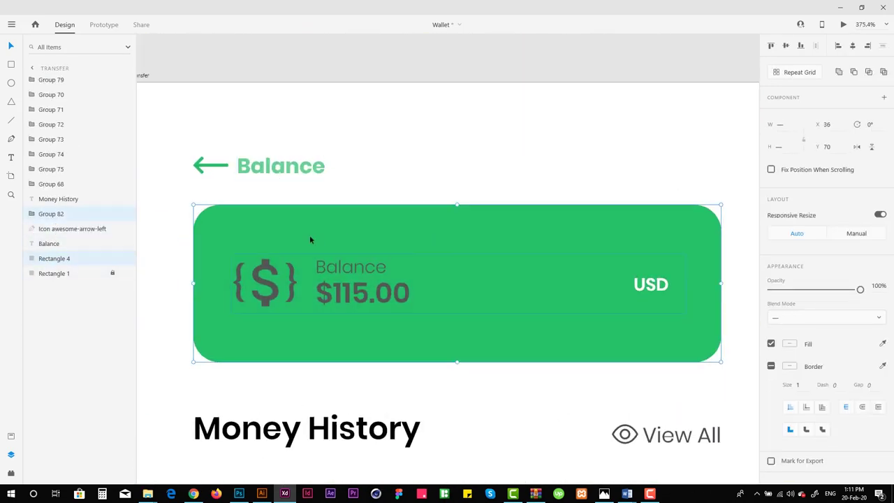
key(ctrl+shift+g)
click(279, 283)
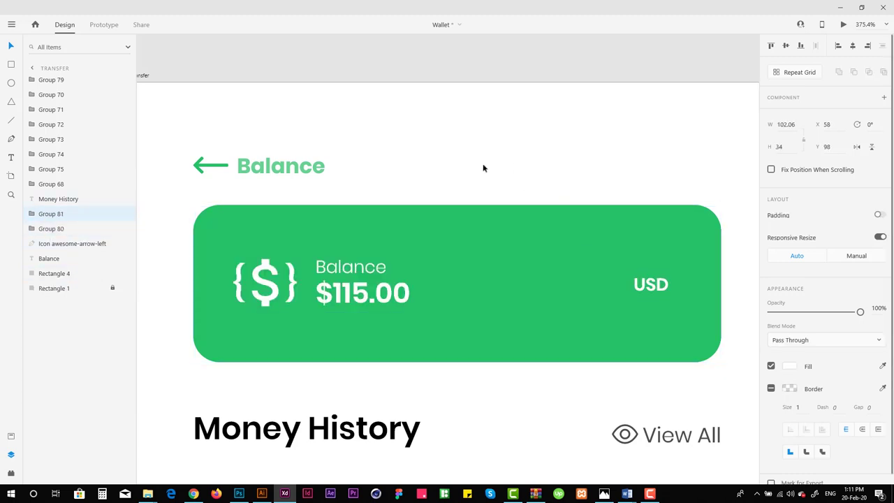
Ungroup the icon from the balance text and delete the bracketed dollar symbol from the card
scroll(481, 272, down, 1)
click(217, 224)
click(52, 213)
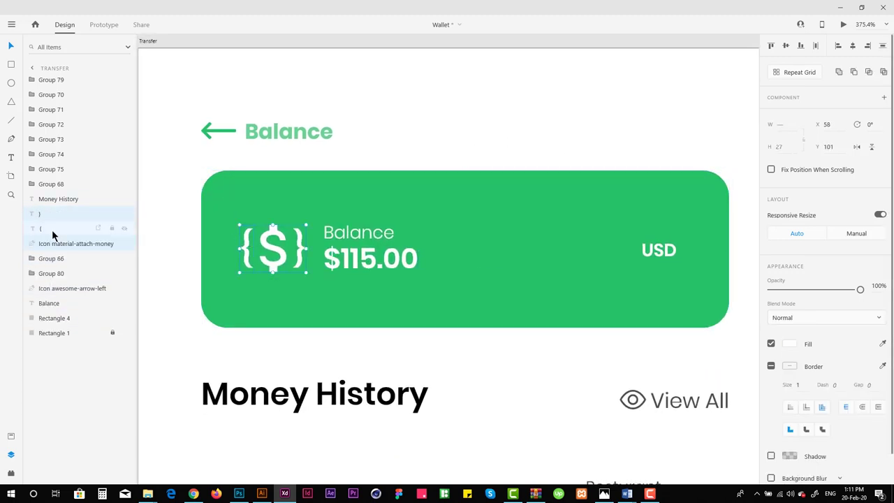
key(ctrl+shift+g)
double_click(347, 260)
click(273, 248)
key(Delete)
Ungroup the card's two text lines, set them to "$250.00" and "Total Balance", and place the label below the amount
scroll(347, 260, up, 2)
click(363, 244)
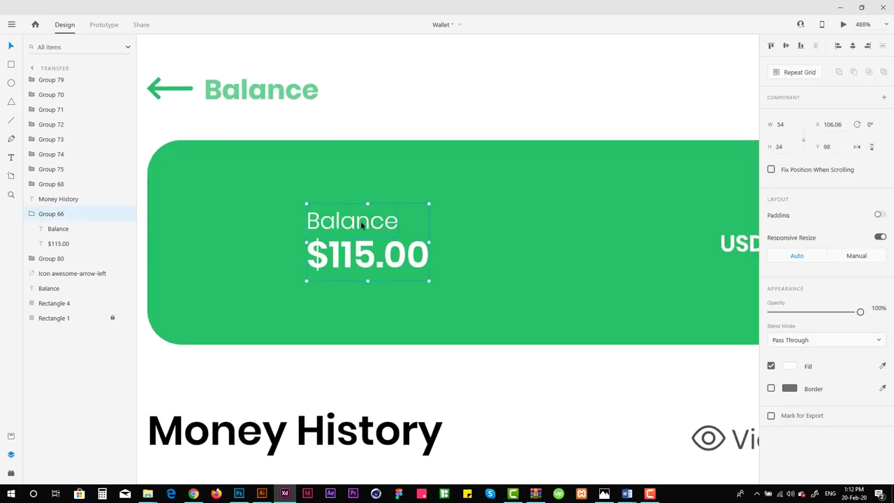
key(ctrl+shift+g)
click(372, 233)
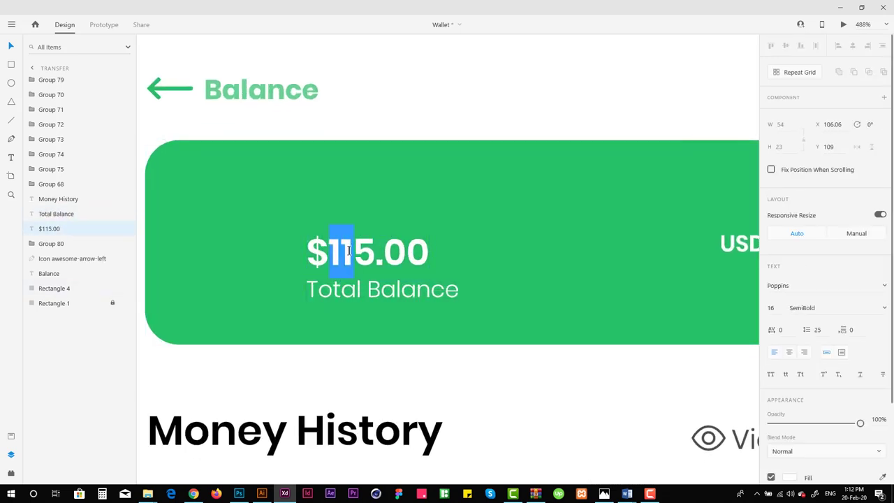
key(Escape)
shift+click(391, 289)
scroll(421, 274, down, 2)
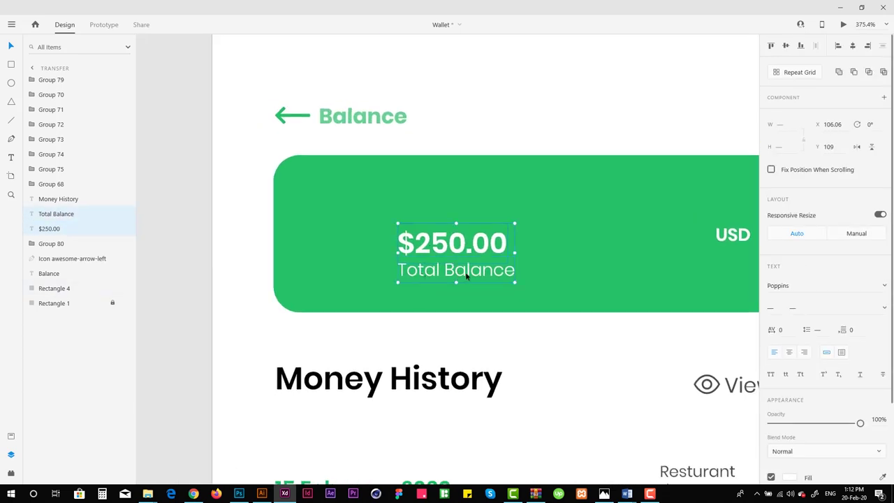
Extend the label under the amount to read "Total Balance : $135"
scroll(465, 278, up, 2)
double_click(502, 287)
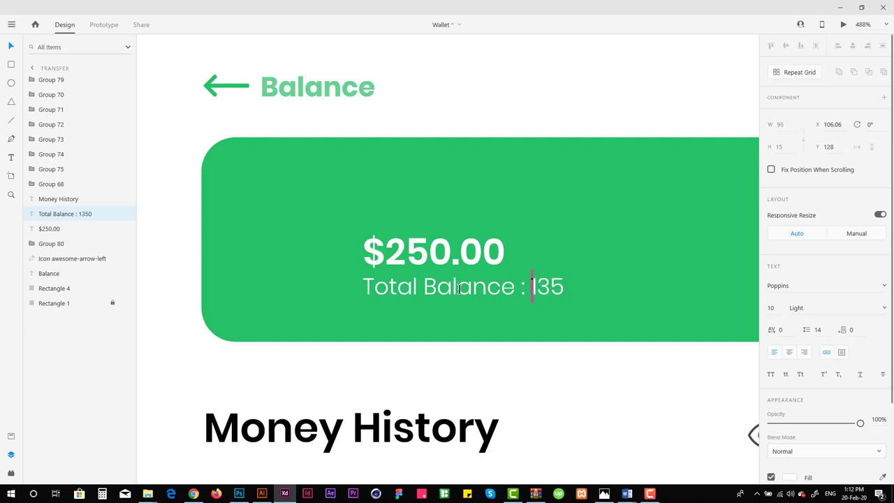
key(Return)
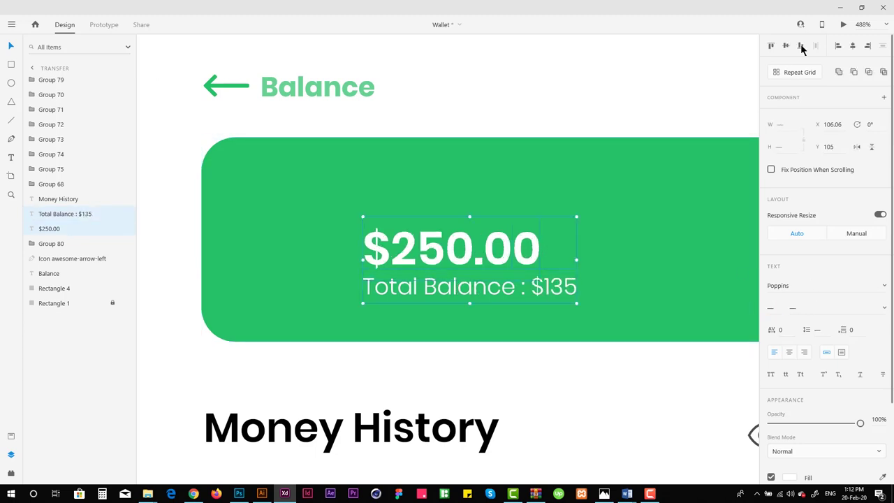
Center-align and group the amount with its label, and center the group within the green card
click(854, 45)
scroll(447, 244, right, 3)
key(ctrl+g)
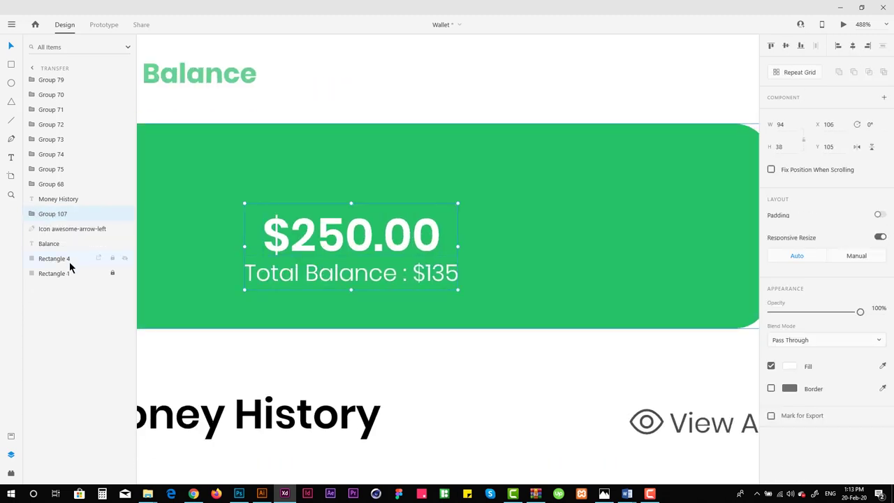
shift+click(68, 256)
click(785, 45)
scroll(602, 205, down, 6)
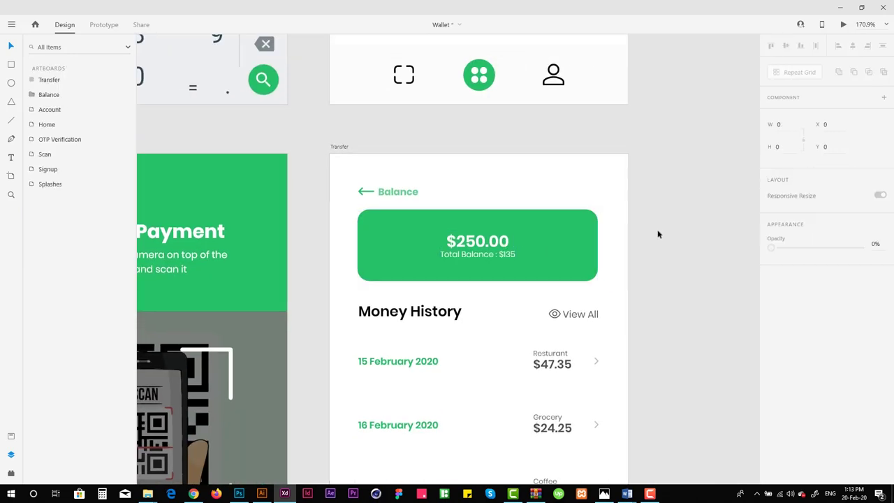
Change the header text beside the back arrow on the Transfer screen to "Tansfer"
scroll(656, 223, down, 2)
click(671, 182)
drag(671, 182, 666, 170)
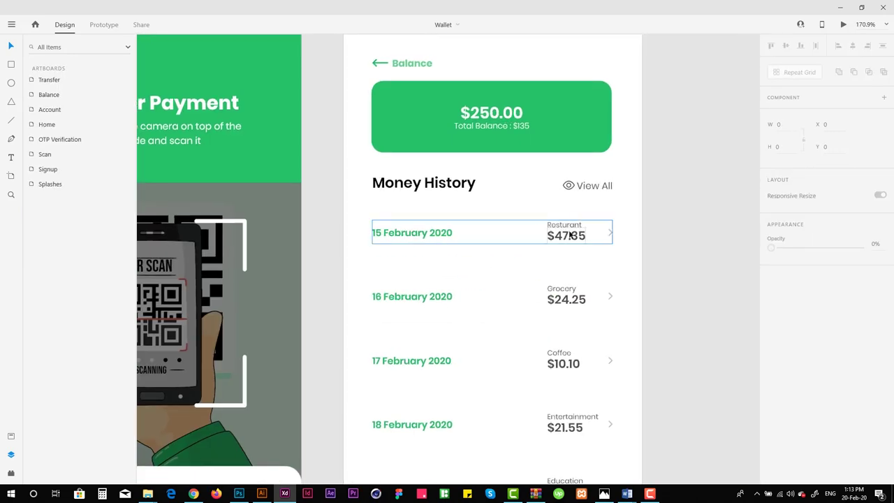
scroll(552, 224, down, 1)
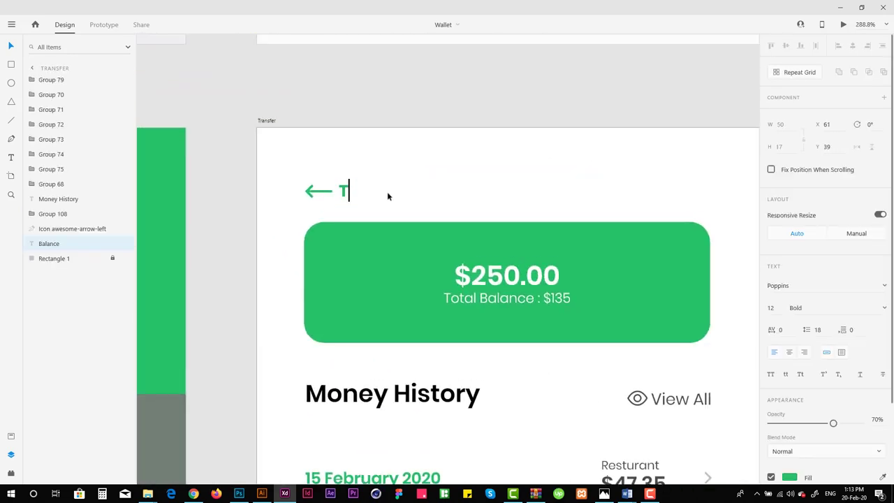
text(ans)
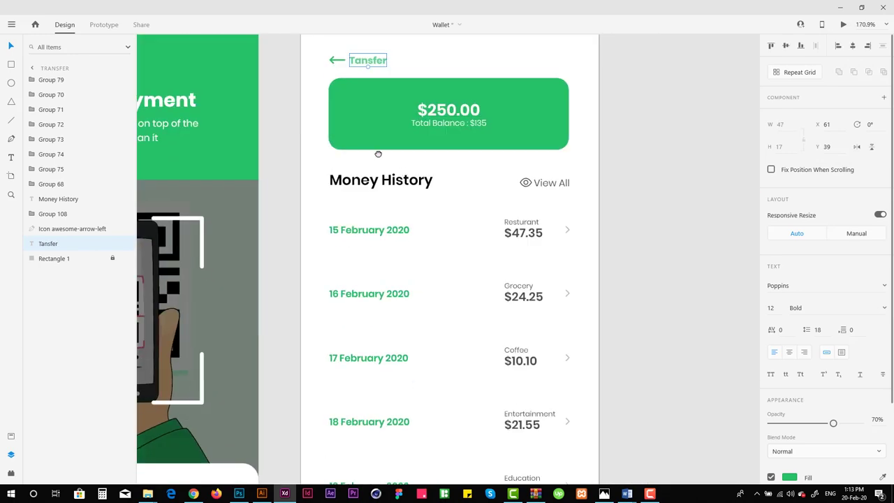
Delete the 15 to 19 February history rows and add a size 15 copy of the heading at X 36, reading "Amount"
scroll(380, 177, down, 1)
scroll(381, 177, down, 5)
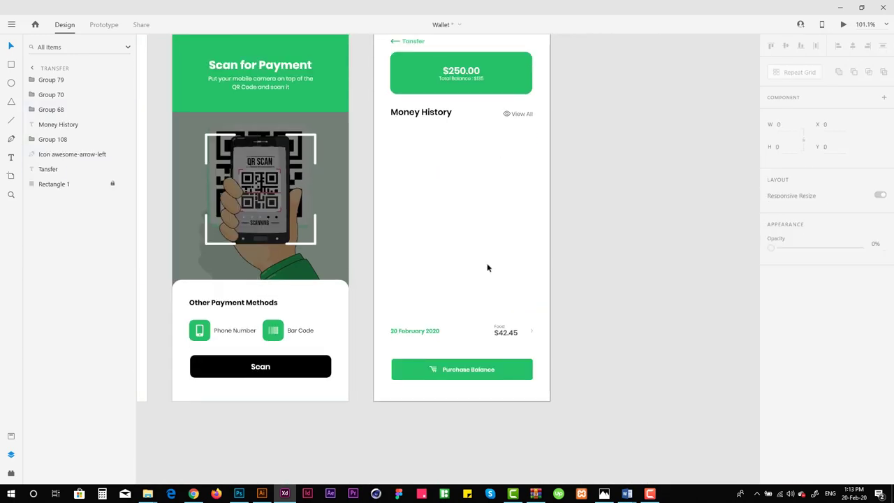
scroll(398, 224, up, 5)
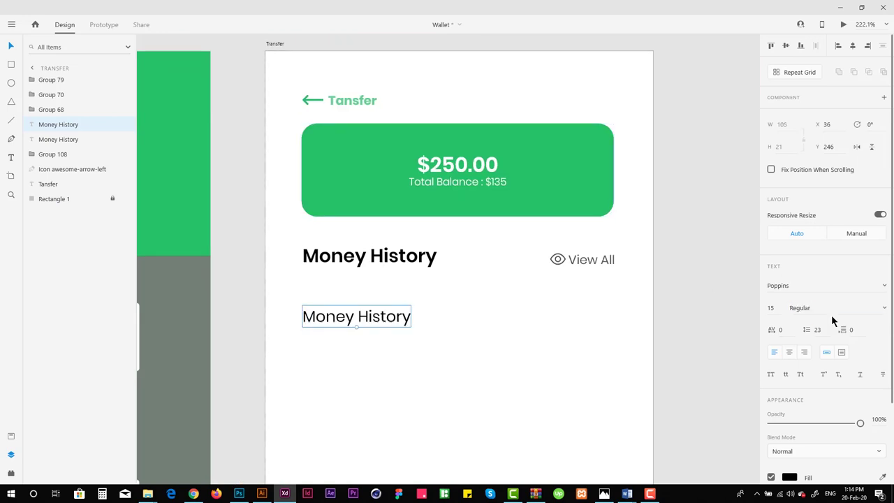
text(unt)
key(Escape)
Duplicate the "Amount" label below itself and make the copy read "20.00" in Regular weight
scroll(419, 293, down, 4)
drag(348, 190, 349, 223)
double_click(349, 223)
text(20.00)
key(Escape)
click(885, 294)
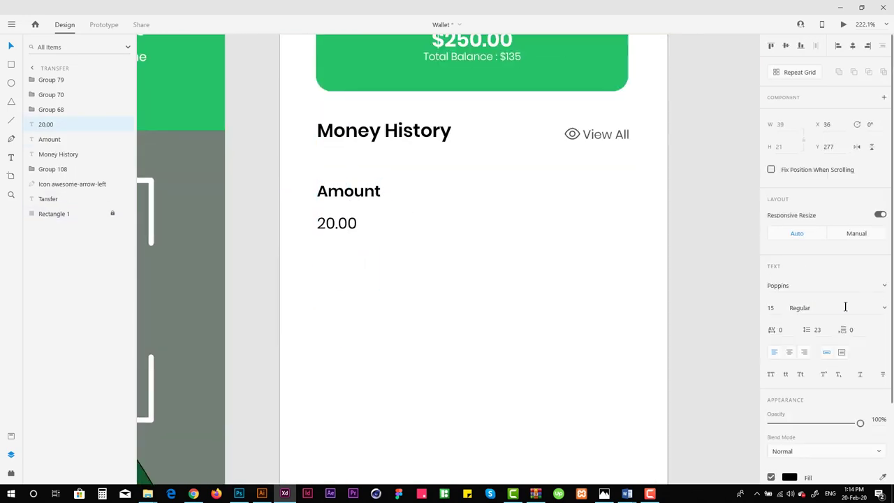
Draw a horizontal line below "20.00" across all four layout columns and group it with the amount label and value
scroll(322, 201, up, 1)
click(11, 120)
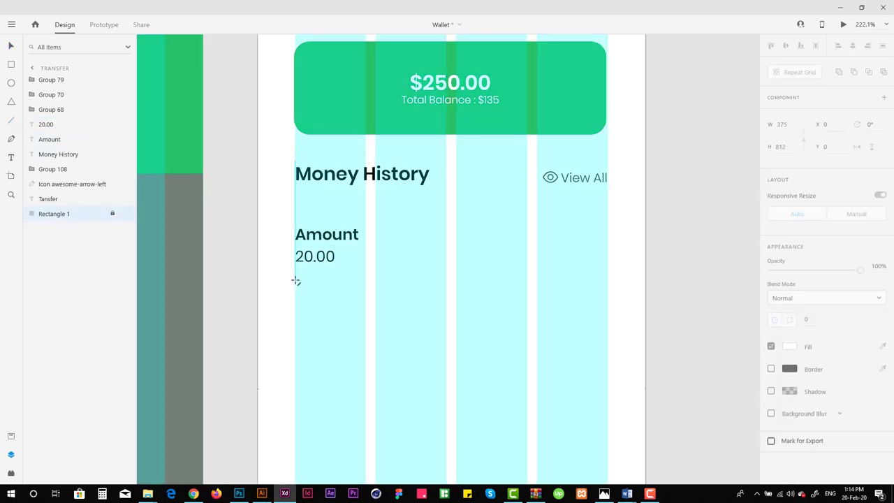
drag(296, 279, 607, 314)
scroll(288, 213, up, 3)
key(v)
drag(290, 230, 555, 277)
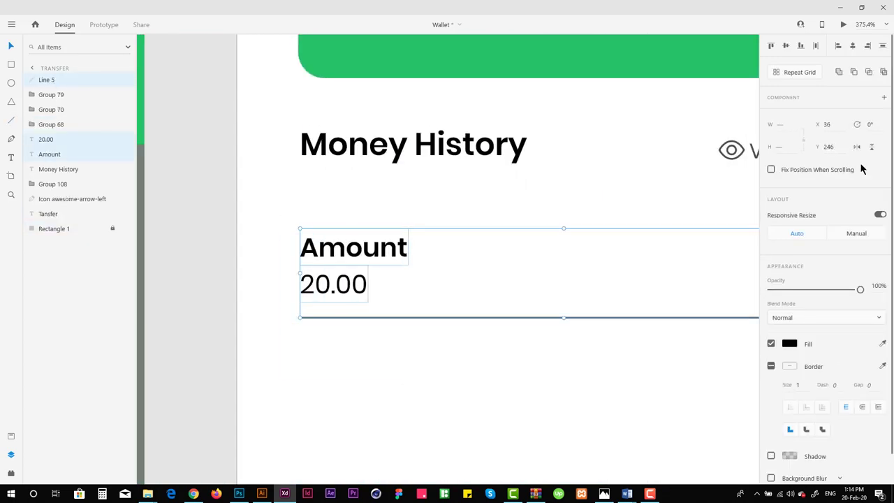
scroll(482, 287, down, 5)
key(ctrl+g)
Change the "Money History" heading to "Balance History"
scroll(361, 361, up, 1)
click(331, 253)
key(Return)
click(500, 258)
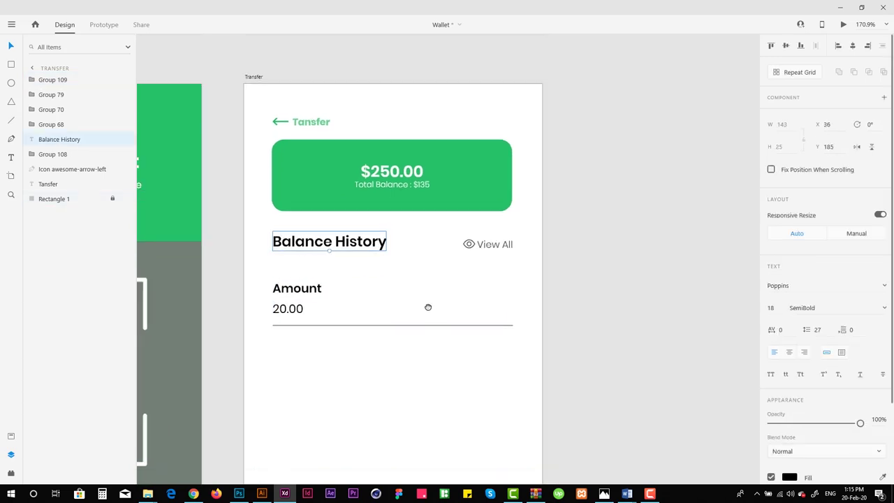
Change the "View All" link to "View Full Report" and move the Amount field group to Y 235
scroll(384, 195, down, 3)
scroll(489, 202, up, 2)
double_click(501, 195)
text(Full Report)
key(Escape)
scroll(535, 209, up, 2)
click(530, 190)
scroll(460, 293, down, 5)
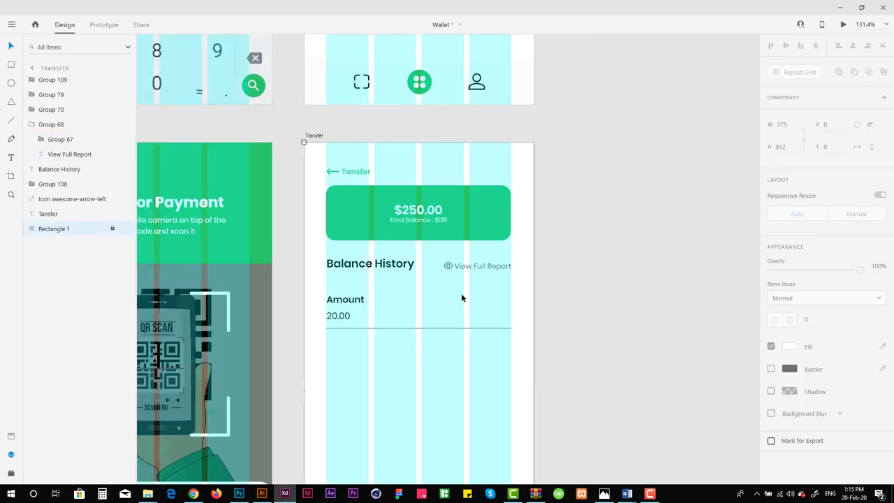
scroll(339, 273, up, 3)
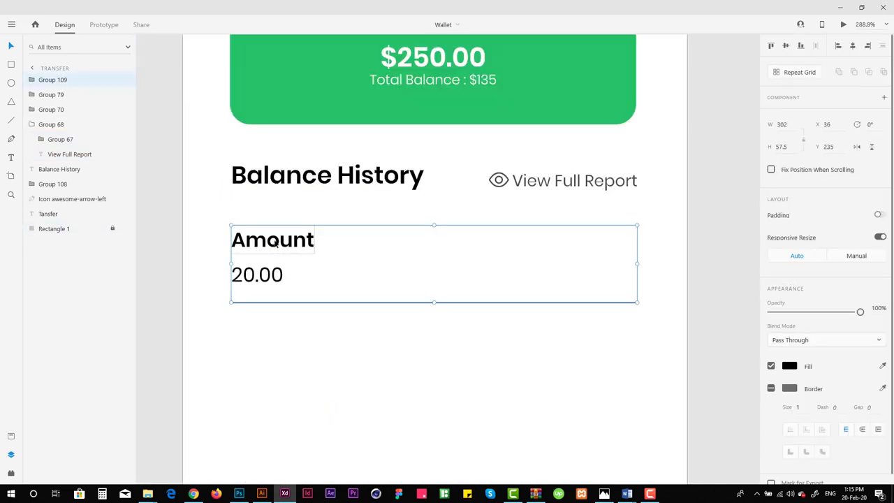
Draw a 68 by 68 green square with rounded corners below the amount line, filling the first layout column
scroll(290, 280, down, 1)
scroll(291, 280, down, 4)
scroll(357, 256, up, 6)
key(ctrl+shift+apostrophe)
key(r)
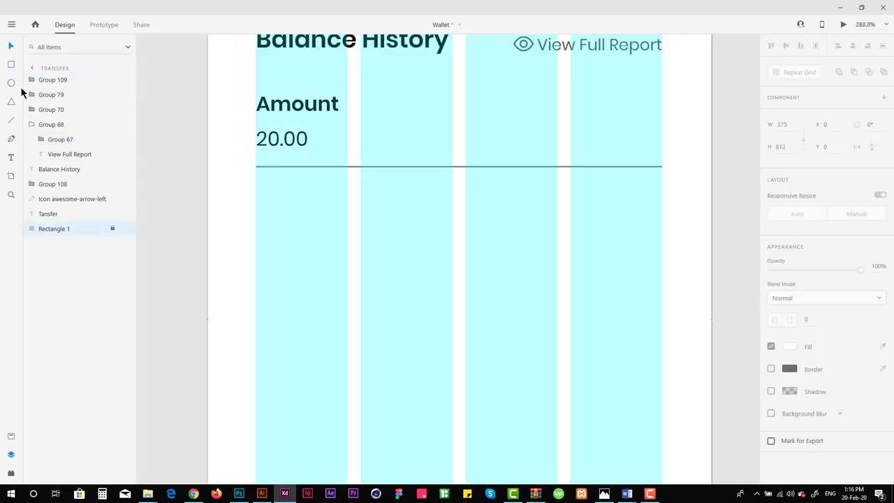
drag(256, 198, 352, 293)
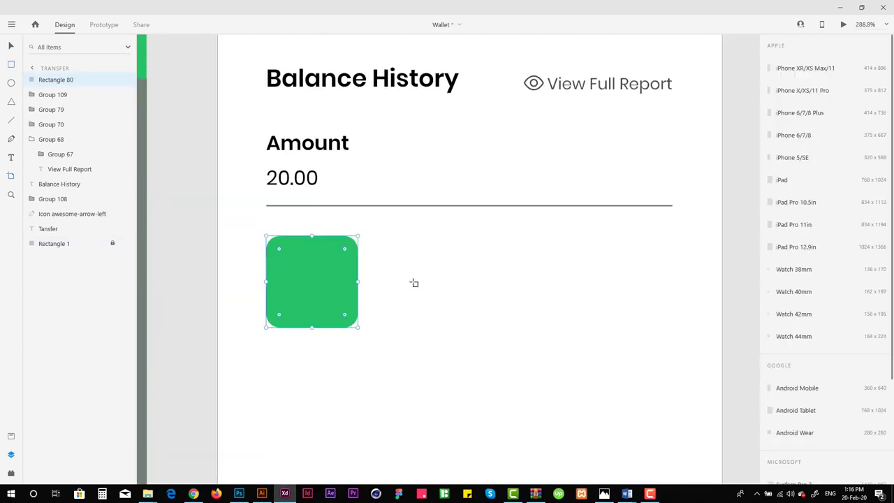
Copy the "Amount" text into the green square and make the copy read "$20"
scroll(442, 290, up, 2)
double_click(355, 128)
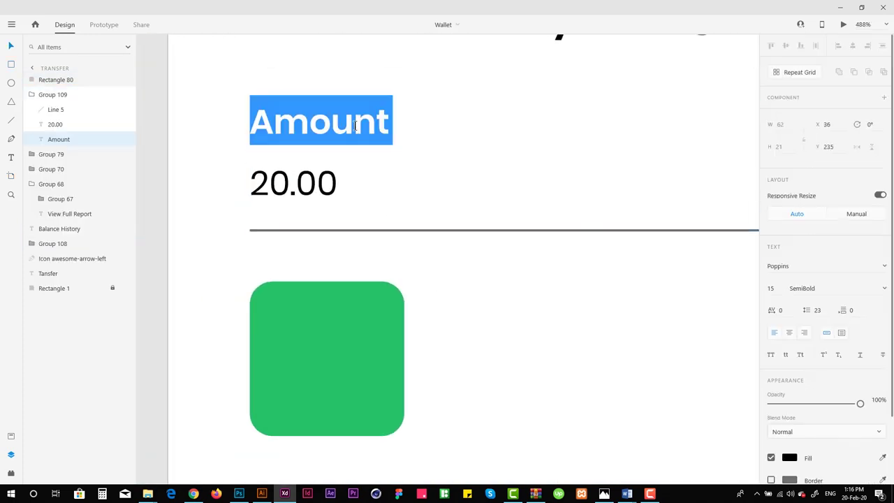
key(ctrl+c)
key(t)
click(355, 325)
key(ctrl+v)
key(ctrl+a)
text($20)
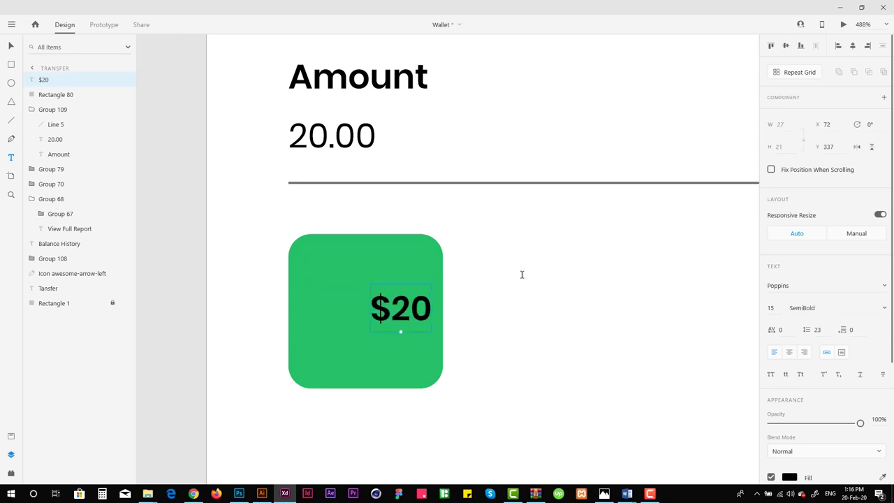
Make the tile's text white and larger, change it to "$ 20", and center it in the green square
key(Escape)
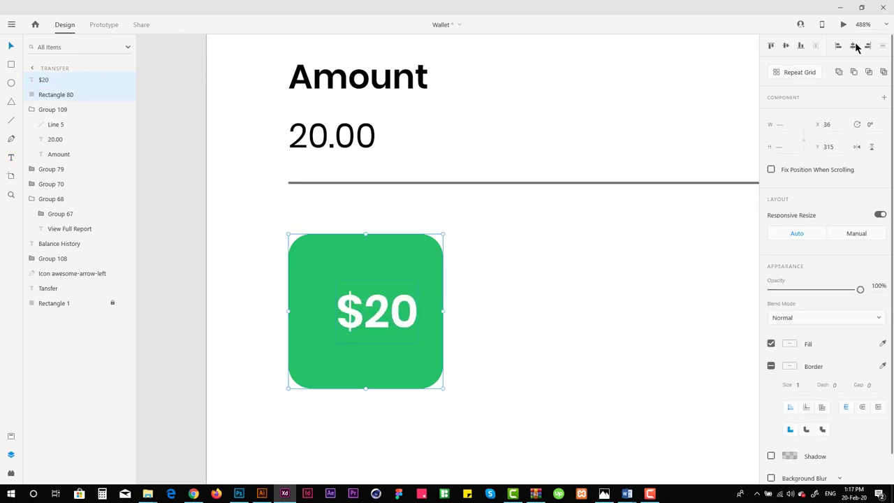
scroll(457, 269, down, 1)
click(456, 270)
double_click(364, 303)
shift+click(419, 349)
Repeat the "$ 20" tile horizontally as a grid of four, with the gaps matched to the layout columns
scroll(279, 377, down, 3)
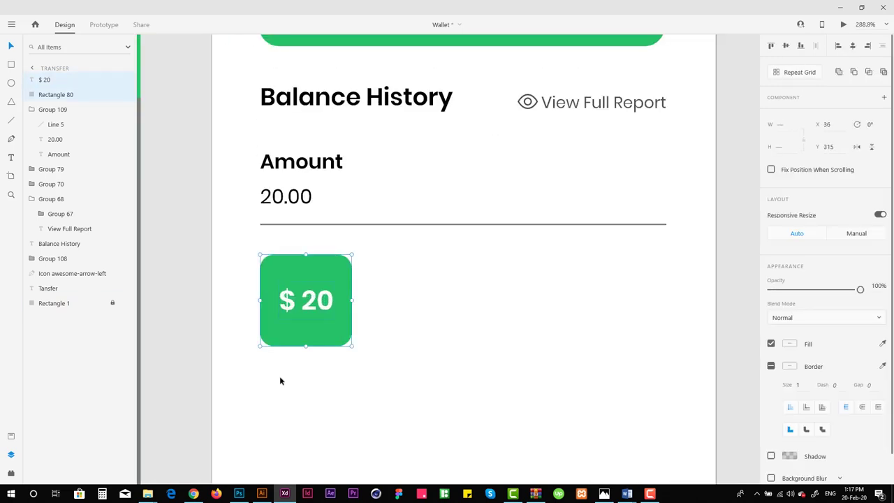
key(ctrl+r)
drag(351, 300, 707, 299)
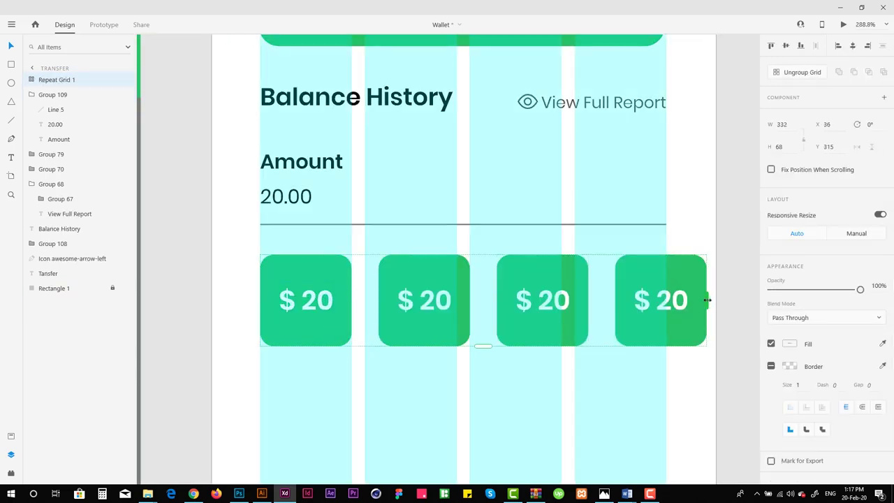
drag(615, 297, 602, 297)
scroll(419, 300, up, 3)
scroll(419, 300, down, 3)
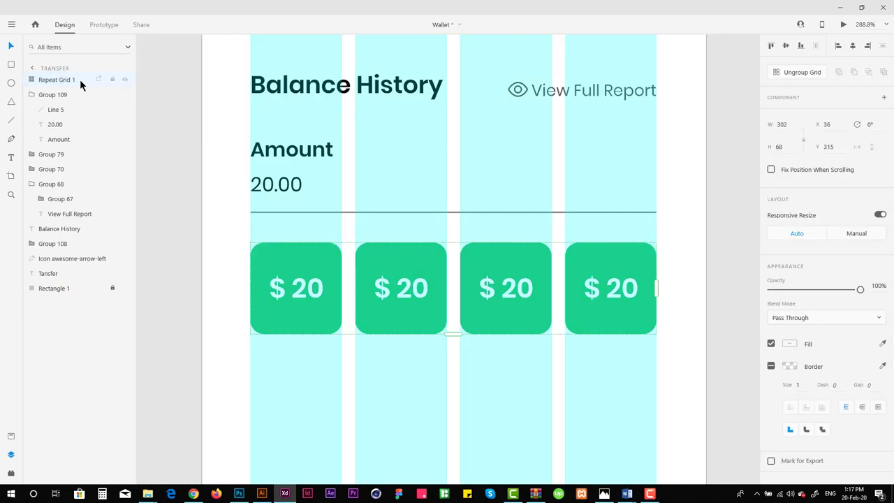
Ungroup the repeat grid and change the second tile's amount to "$ 50"
key(ctrl+shift+g)
click(309, 366)
double_click(412, 288)
text(50)
Change the third tile to "$ 100" and the fourth to "$ 200", with each amount centered in its tile
click(509, 285)
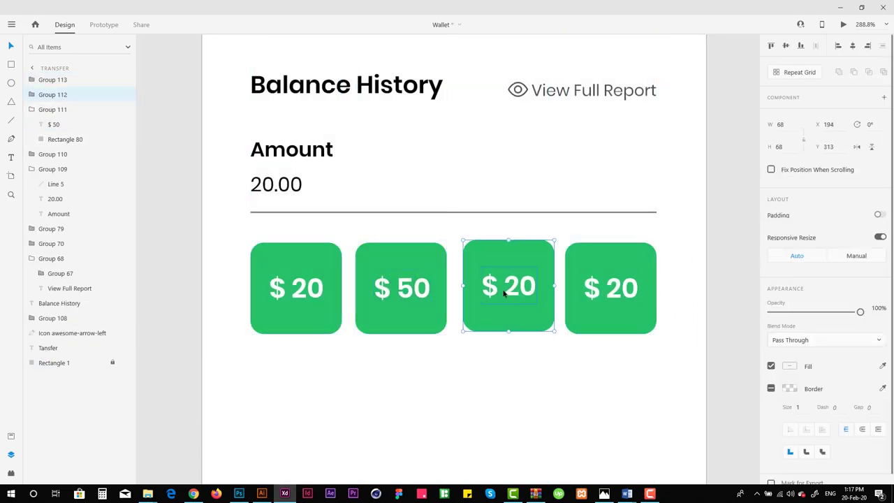
double_click(516, 288)
text(100)
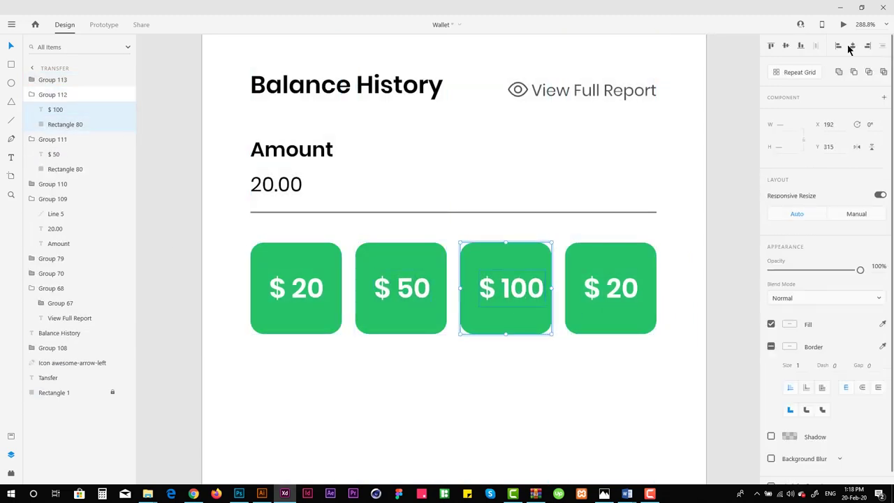
double_click(615, 294)
text(0)
key(Escape)
key(ctrl+x)
key(ctrl+v)
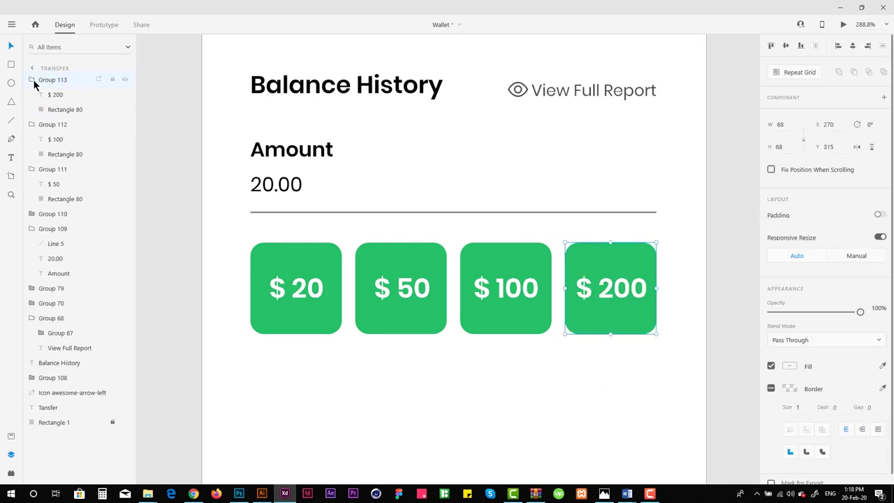
Select the four amount tiles and group them together
click(433, 363)
scroll(433, 332, down, 2)
drag(433, 332, 347, 281)
key(ctrl+g)
scroll(368, 249, down, 3)
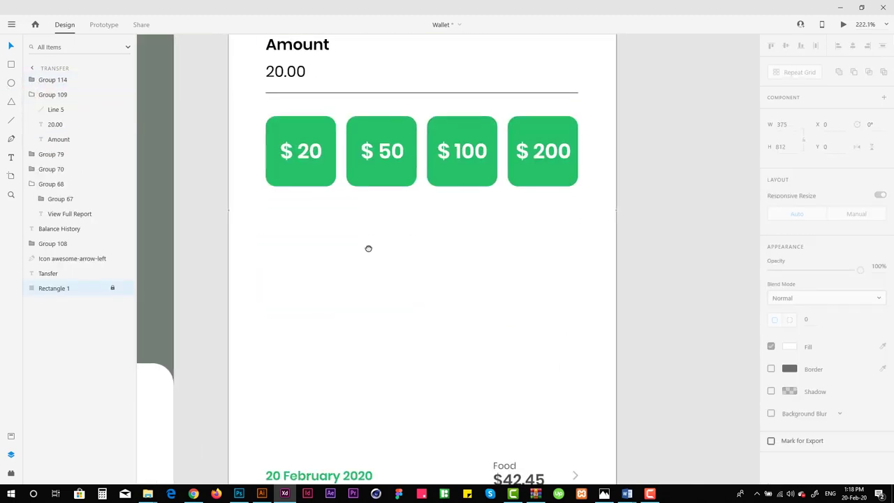
Duplicate the Amount field below the preset tiles and change the copy's value to "$20"
drag(341, 94, 341, 272)
scroll(329, 305, up, 3)
scroll(329, 305, down, 2)
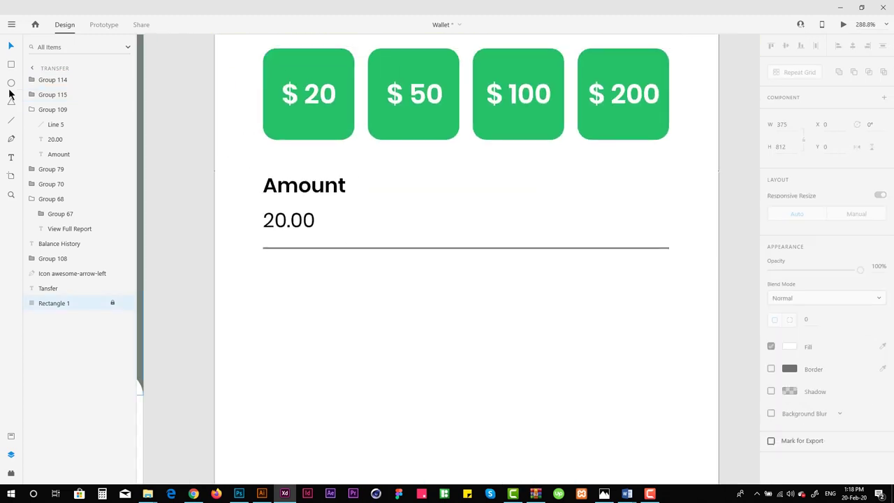
scroll(342, 203, up, 2)
double_click(280, 252)
double_click(279, 254)
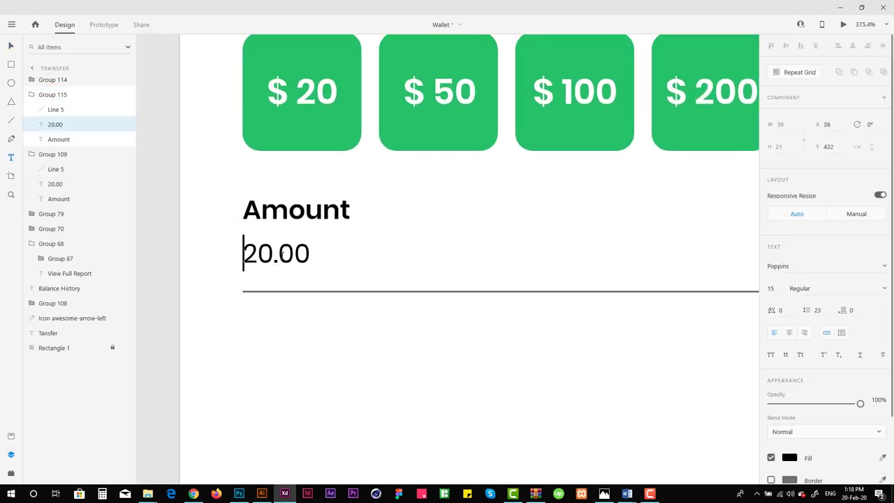
text($)
key(Escape)
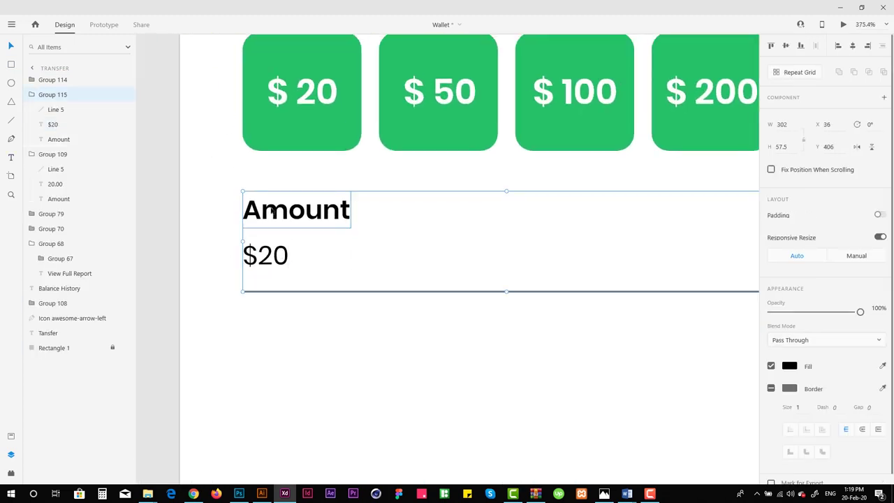
Ungroup the copied field, delete its "Amount" label and set the "$20" text to SemiBold
key(ctrl+shift+g)
click(283, 208)
key(Delete)
click(266, 255)
click(834, 307)
text(Bold)
key(Return)
Draw a rectangle about 34 wide above the line, center it behind the "$20" text and set its height to 25
scroll(411, 251, up, 2)
click(321, 219)
drag(332, 217, 426, 276)
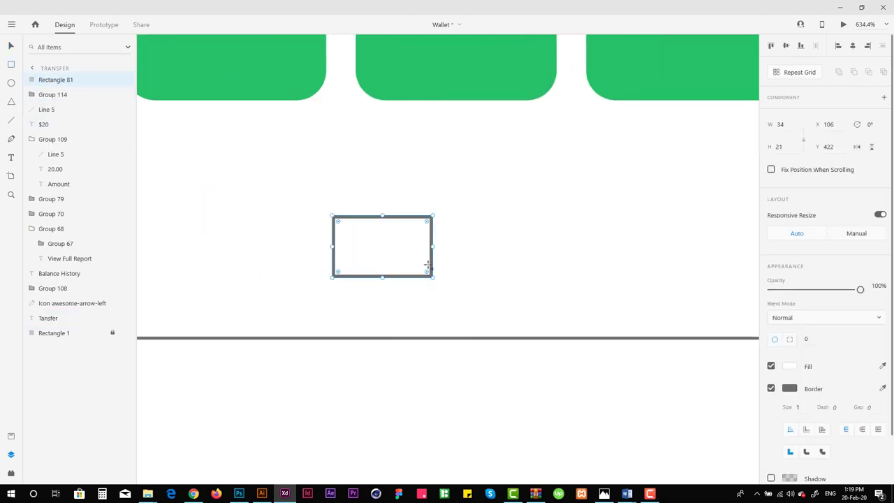
click(852, 46)
click(335, 226)
drag(381, 216, 381, 211)
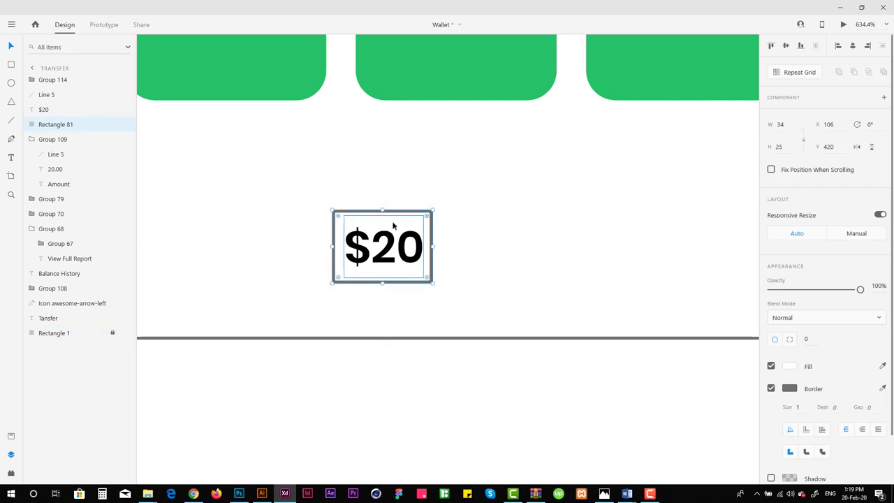
Remove the rectangle's border, widen it to 38, fill it with light green and round its corners
click(771, 389)
click(460, 100)
click(789, 366)
key(Escape)
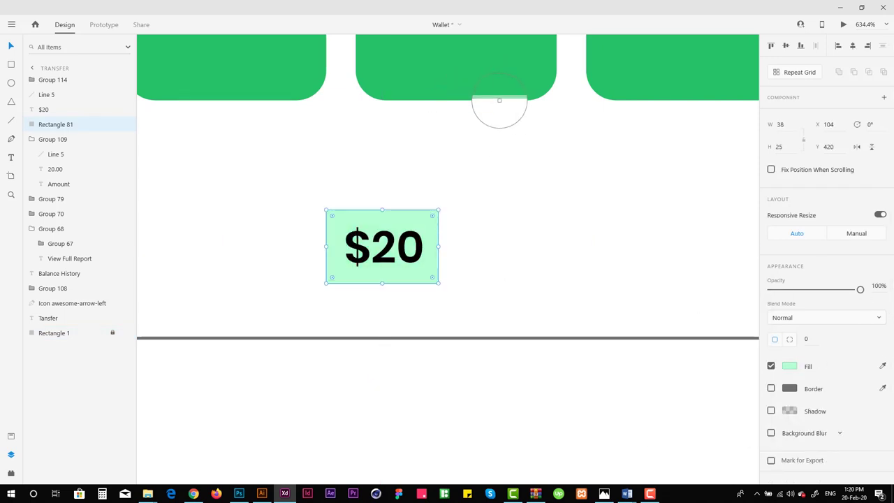
click(506, 99)
click(789, 366)
drag(723, 332, 676, 310)
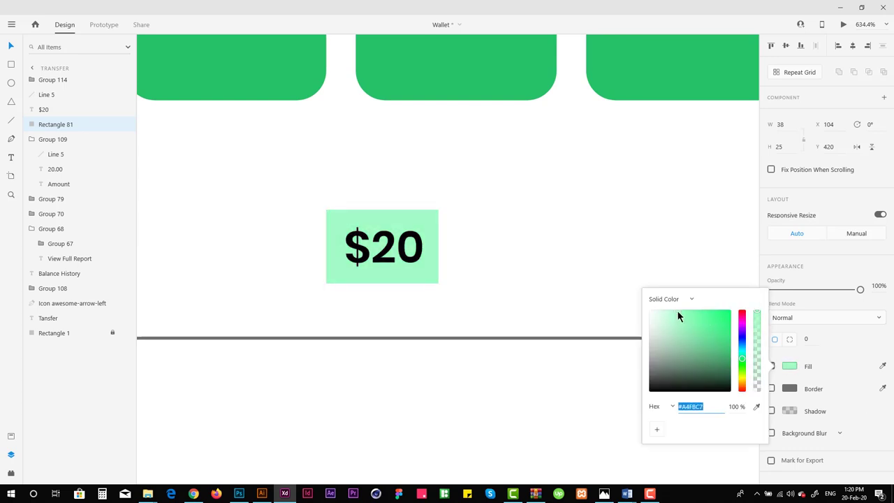
key(Escape)
click(433, 214)
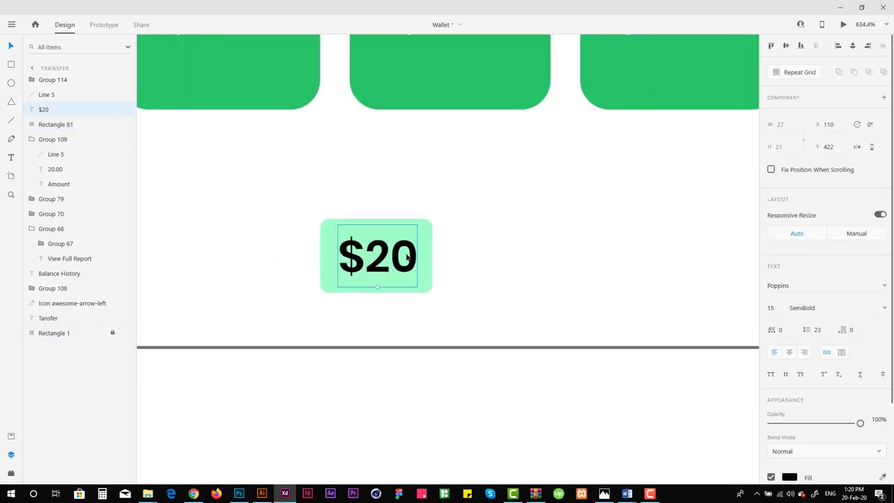
Change the "$20" label text's fill to dark green
scroll(519, 209, down, 1)
scroll(824, 314, down, 3)
click(789, 379)
click(726, 359)
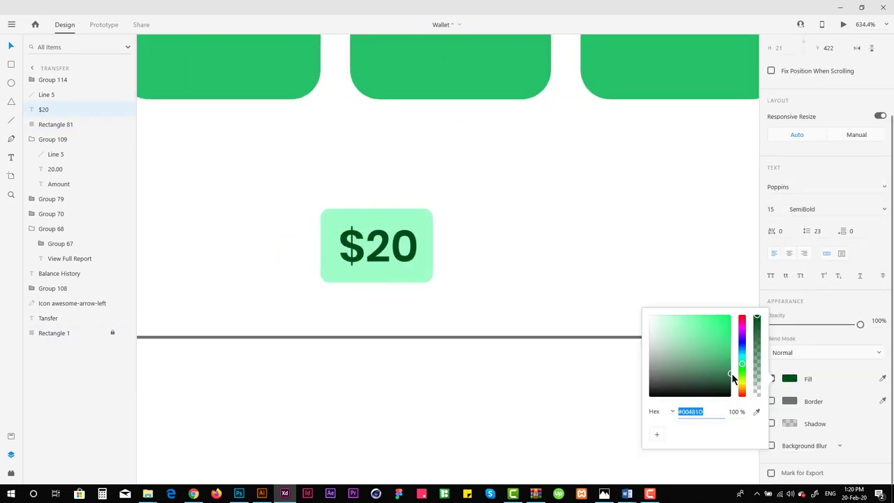
key(Escape)
Draw a 10 by 10 square centered on the label's lower edge and rotate it 45° into a diamond pointer
scroll(505, 234, up, 5)
click(447, 137)
key(p)
click(368, 257)
key(Escape)
scroll(375, 309, up, 1)
key(r)
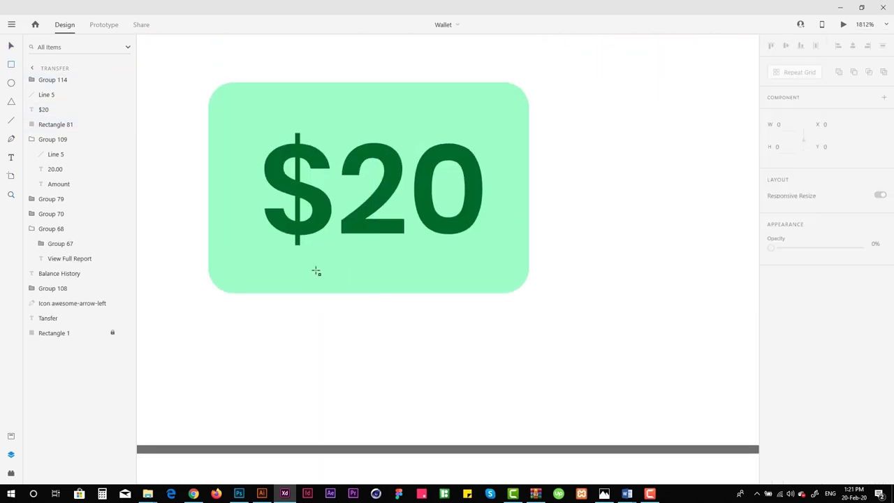
drag(368, 293, 327, 251)
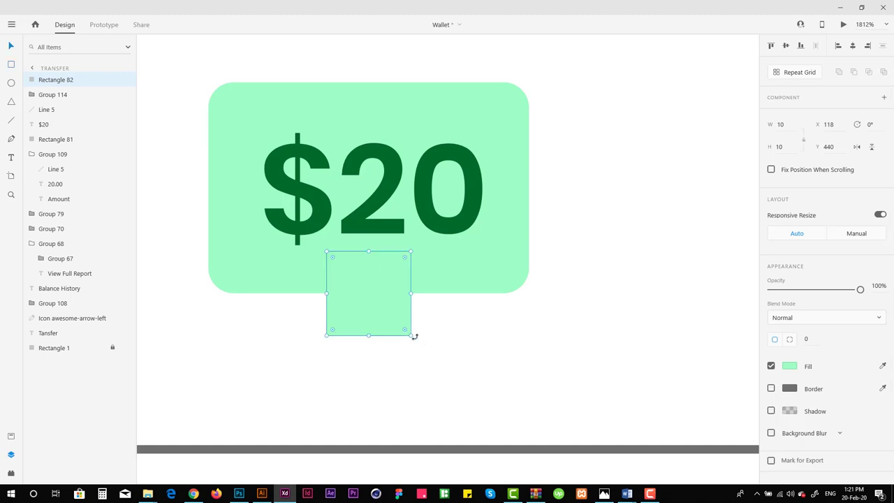
drag(414, 337, 429, 297)
Merge the diamond with the rounded rectangle into one speech-bubble shape and group it with the "$20" text
shift+click(502, 286)
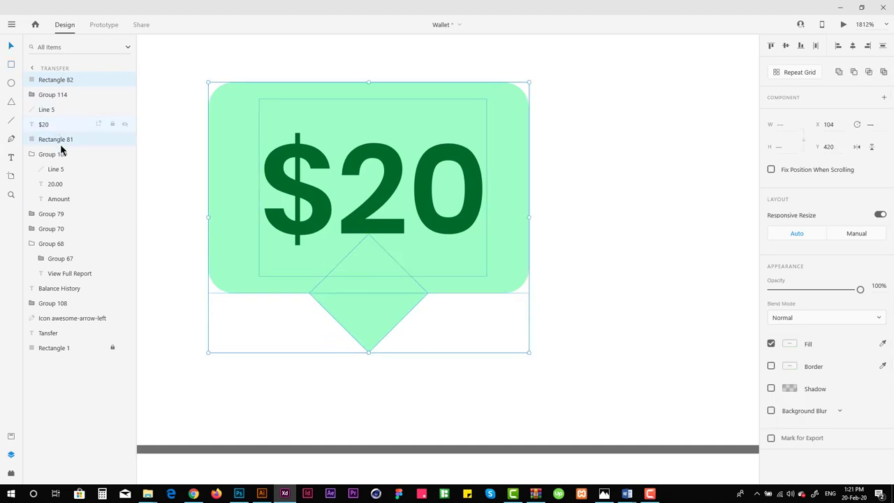
key(ctrl+g)
drag(60, 110, 60, 90)
right_click(49, 120)
key(Escape)
click(839, 72)
Draw a 15 by 15 circle on the slider line, give it the tiles' green fill and center it under the "$20" label
scroll(500, 233, down, 5)
scroll(469, 293, up, 4)
key(e)
drag(459, 319, 405, 272)
drag(60, 94, 84, 75)
scroll(433, 324, down, 5)
key(ctrl+alt+v)
scroll(356, 383, up, 4)
key(Return)
scroll(333, 340, up, 3)
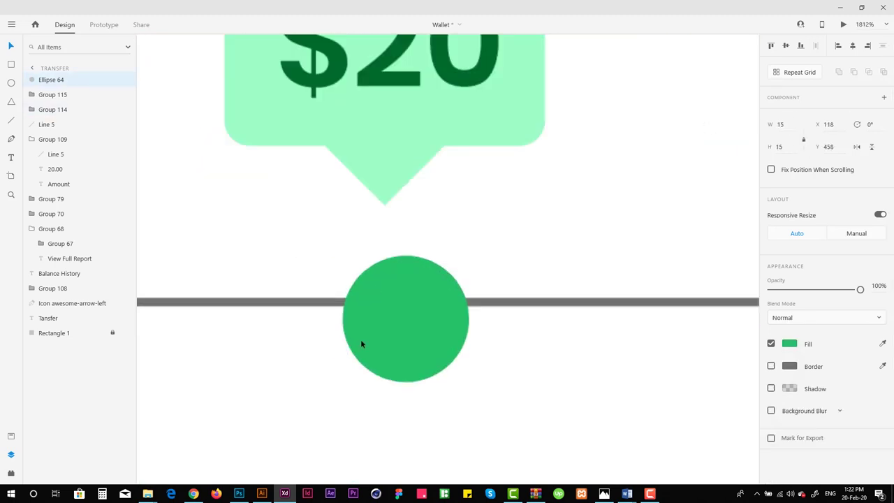
scroll(415, 160, down, 5)
drag(283, 252, 438, 320)
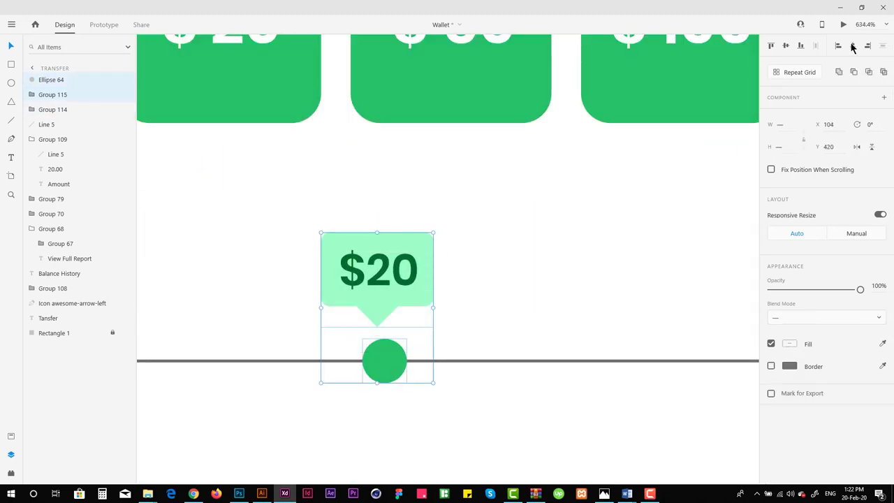
Set the slider line's border to light gray #D2D2D2 with a size of 2
scroll(438, 320, down, 2)
click(698, 360)
click(789, 344)
click(717, 326)
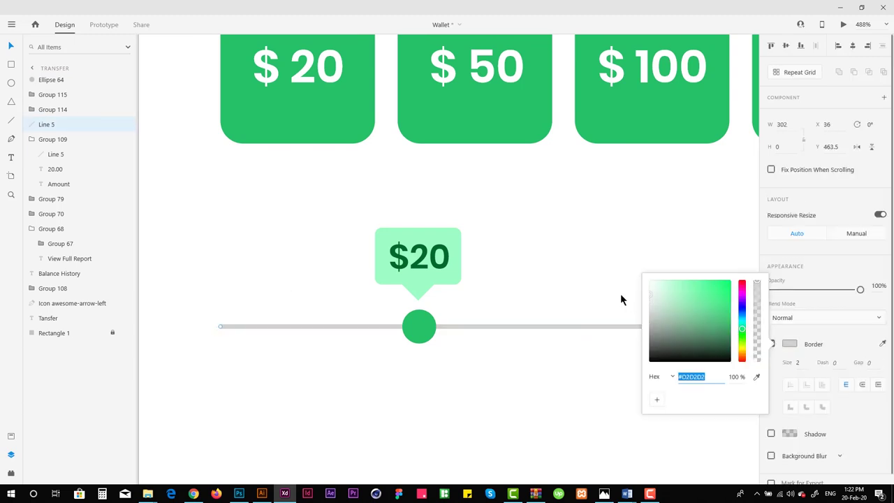
Group the slider line, circle and "$20" label and move the group slightly closer to the amount tiles
scroll(484, 282, down, 5)
click(427, 281)
scroll(407, 297, up, 1)
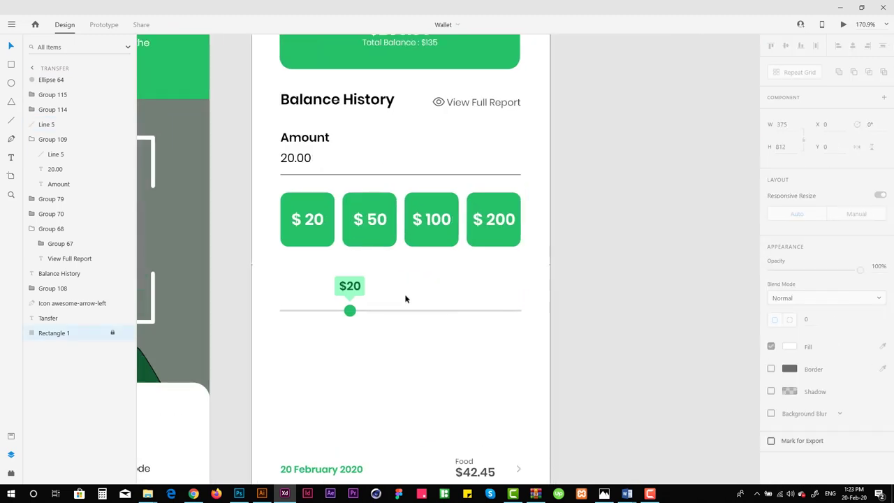
scroll(324, 316, down, 1)
key(ctrl+g)
click(383, 320)
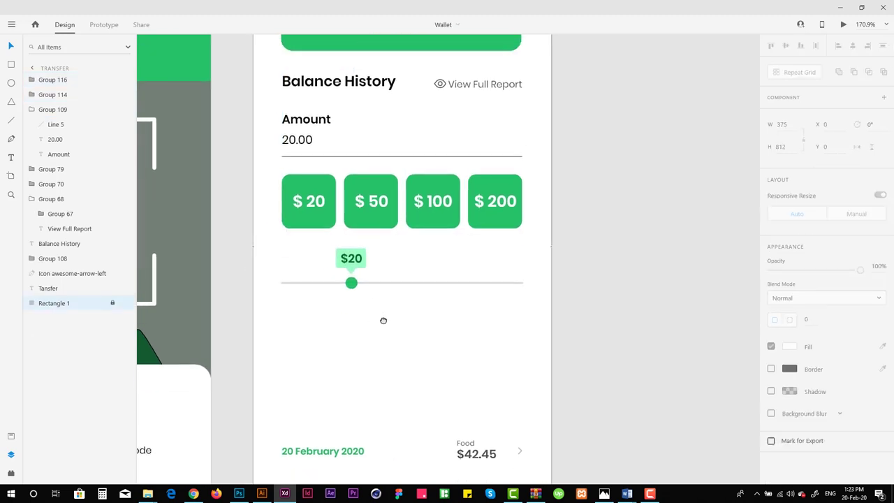
Duplicate the "Balance History" heading below the slider and change the copy to "Money History"
drag(344, 81, 342, 318)
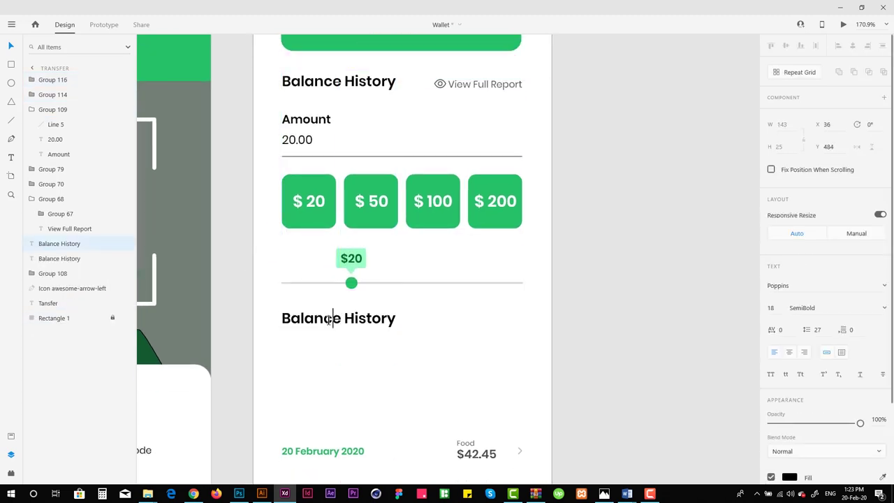
scroll(342, 333, down, 3)
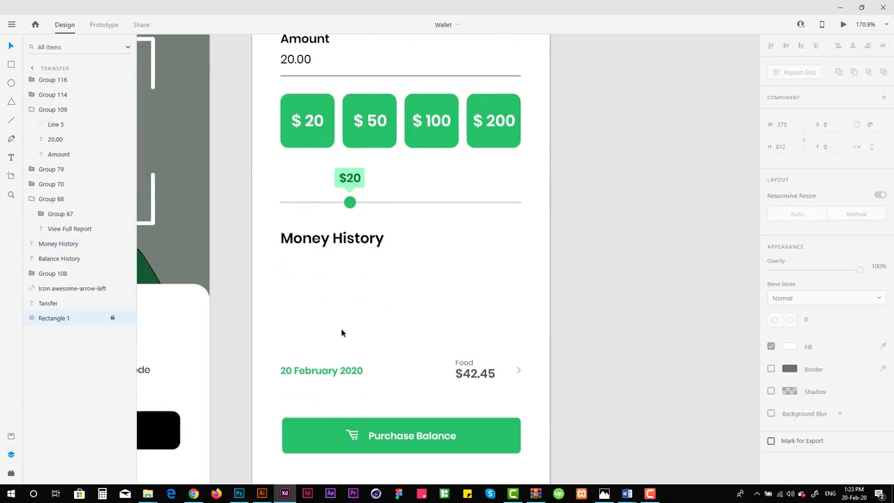
scroll(521, 407, up, 1)
Delete the "20 February 2020" row and move the slider and "Money History" heading slightly farther down
scroll(314, 276, up, 3)
scroll(314, 276, down, 2)
drag(506, 359, 291, 281)
scroll(307, 294, up, 2)
shift+click(271, 179)
scroll(291, 285, up, 3)
Draw a borderless light green rounded rectangle, 68 by 35, under "Money History", aligned to the first layout column
key(ctrl+shift+')
key(r)
drag(201, 227, 202, 227)
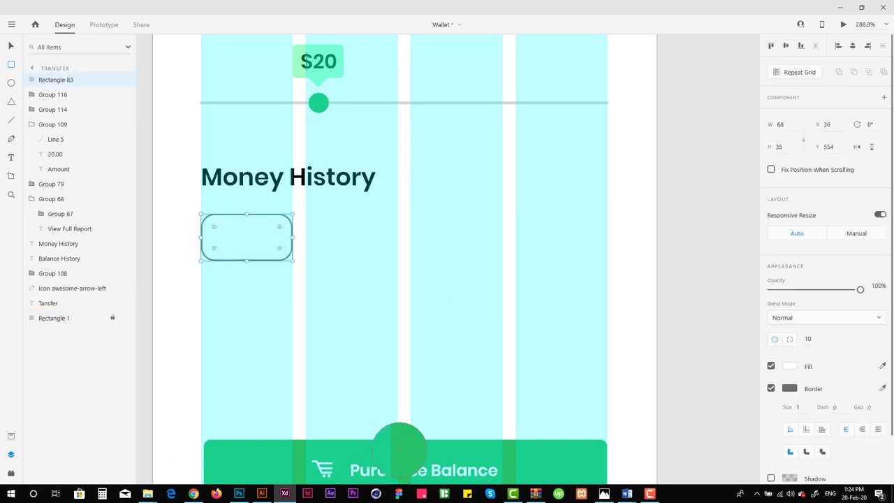
click(789, 366)
key(ctrl+shift+')
scroll(401, 329, up, 2)
click(401, 329)
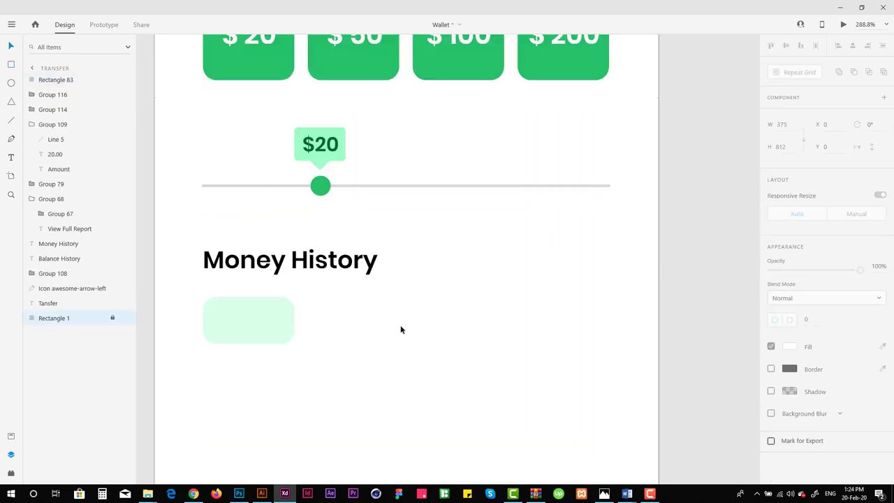
Set the light green tile's corner radius to 5 and its height to 40
scroll(326, 319, down, 2)
scroll(326, 319, left, 1)
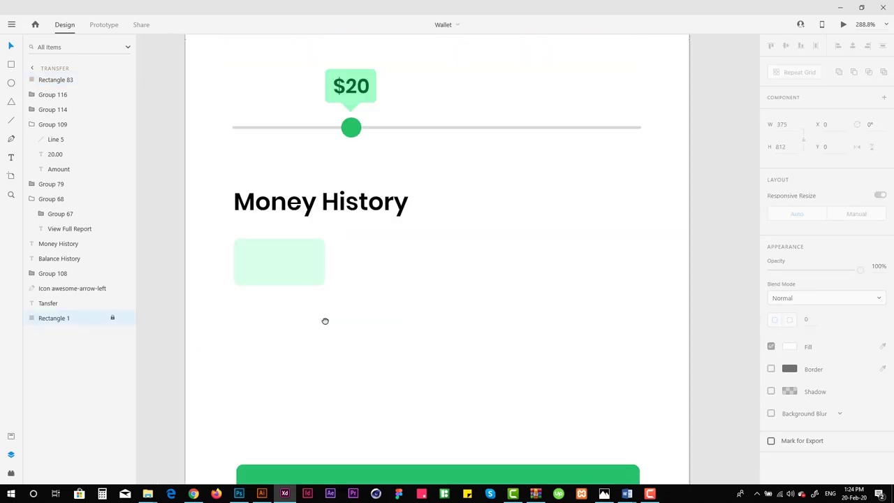
scroll(325, 319, up, 1)
click(281, 314)
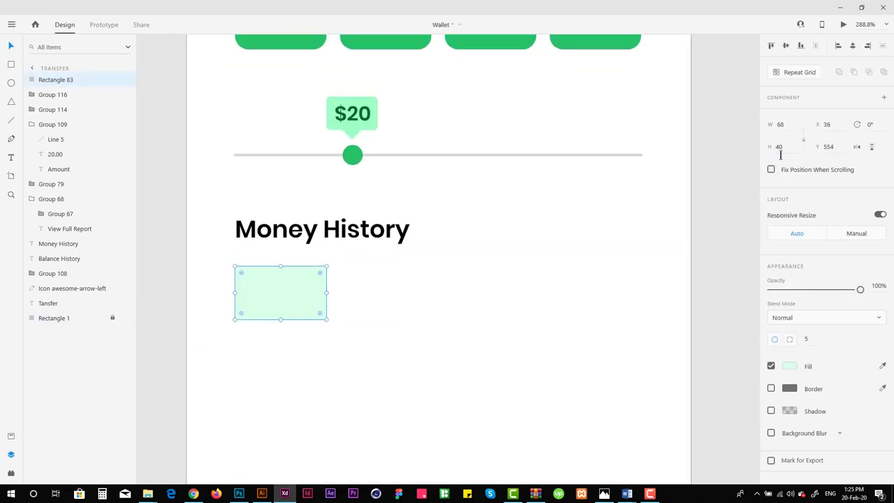
scroll(272, 295, up, 3)
click(272, 295)
scroll(271, 295, down, 3)
drag(409, 336, 417, 352)
Add the text "credit vendor" below the tile, formatted as uppercase, black and center-aligned
key(t)
click(273, 348)
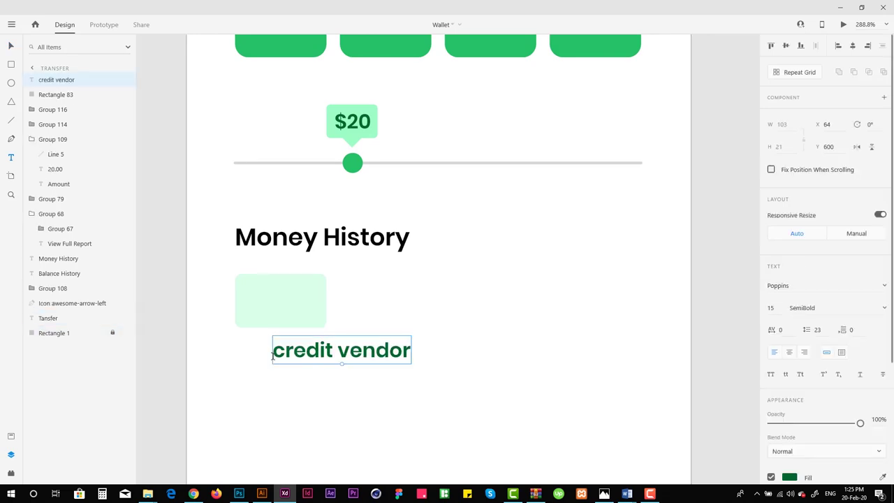
key(Escape)
scroll(272, 355, up, 3)
click(770, 373)
scroll(796, 415, down, 3)
click(789, 342)
key(Escape)
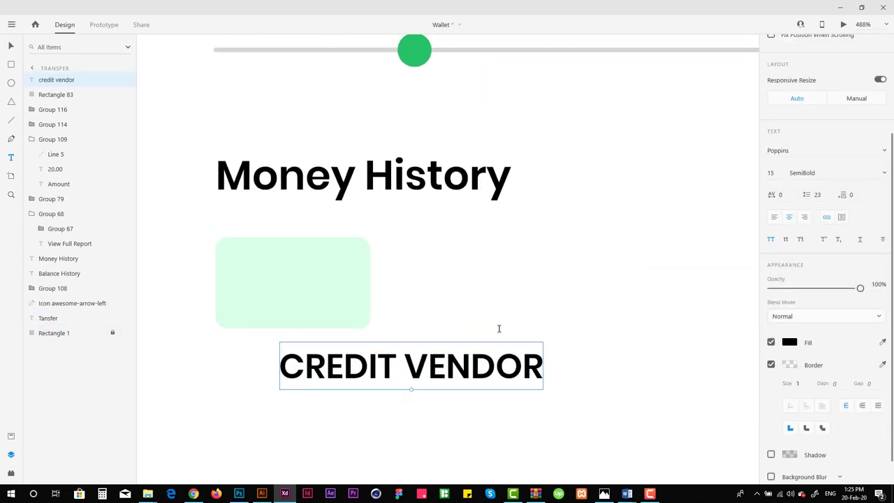
click(789, 217)
Set the "credit vendor" text size to 9 and place the text over the light green tile
scroll(355, 319, up, 3)
scroll(355, 319, left, 2)
click(770, 172)
text(9)
key(Return)
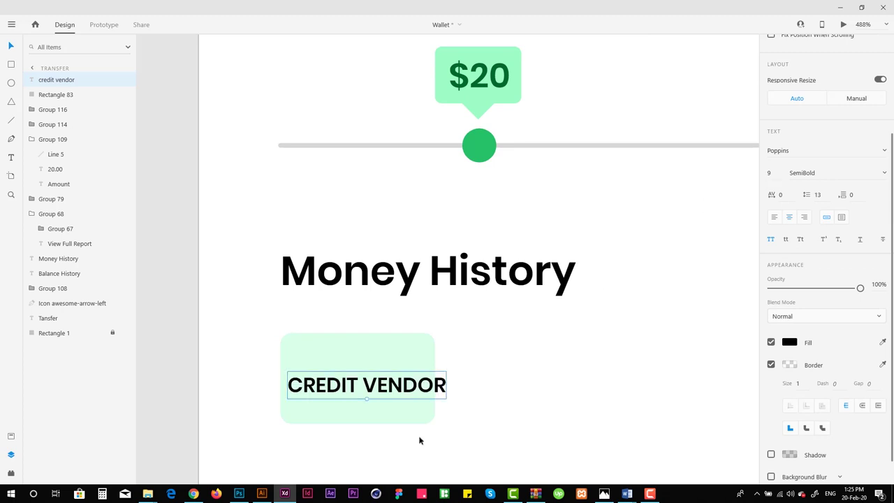
Widen the light green tile to 94 and center the "credit vendor" text in it
scroll(489, 293, right, 2)
click(377, 331)
drag(389, 331, 447, 333)
click(786, 46)
Group the vendor tile and repeat it horizontally as a grid of four with gaps of about 5
scroll(423, 281, down, 5)
drag(472, 306, 652, 318)
key(ctrl+r)
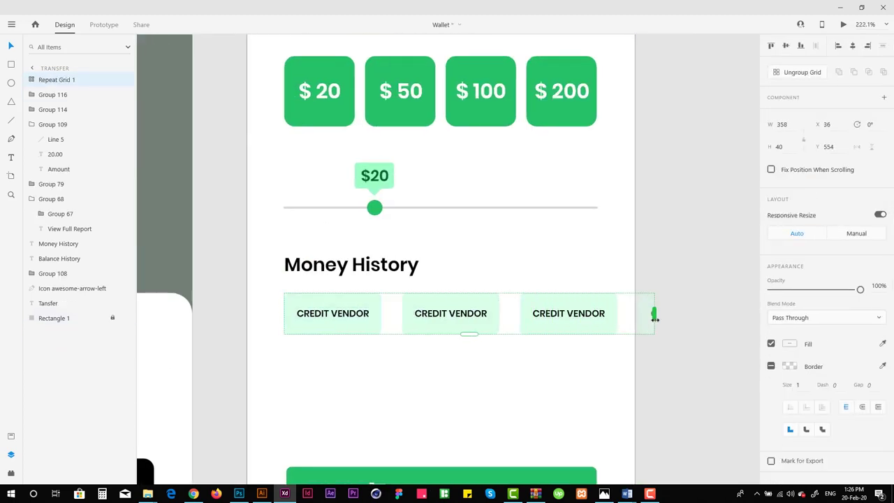
scroll(736, 317, right, 2)
drag(577, 310, 526, 312)
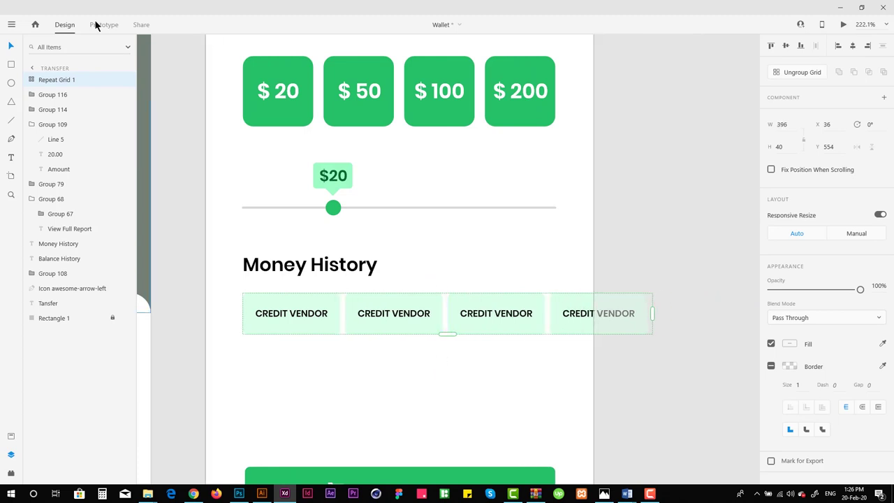
Ungroup the repeat grid and change the first tile's text to "Debit vendor"
key(ctrl+shift+g)
scroll(363, 363, down, 1)
click(343, 332)
double_click(284, 271)
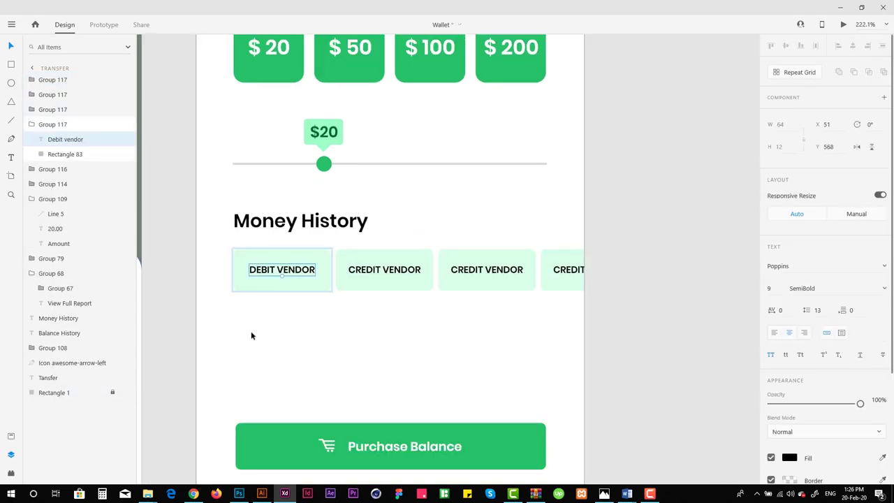
scroll(331, 333, up, 2)
Change the third tile's text to "Money vendor" and the fourth tile's to "Card vendor"
double_click(481, 273)
text(MO)
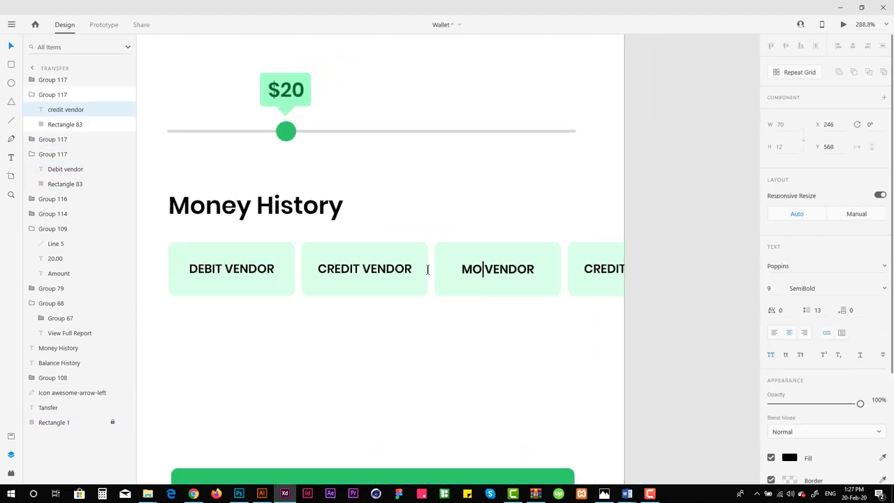
text(NEY)
key(Escape)
scroll(563, 278, right, 2)
double_click(564, 278)
text(CA)
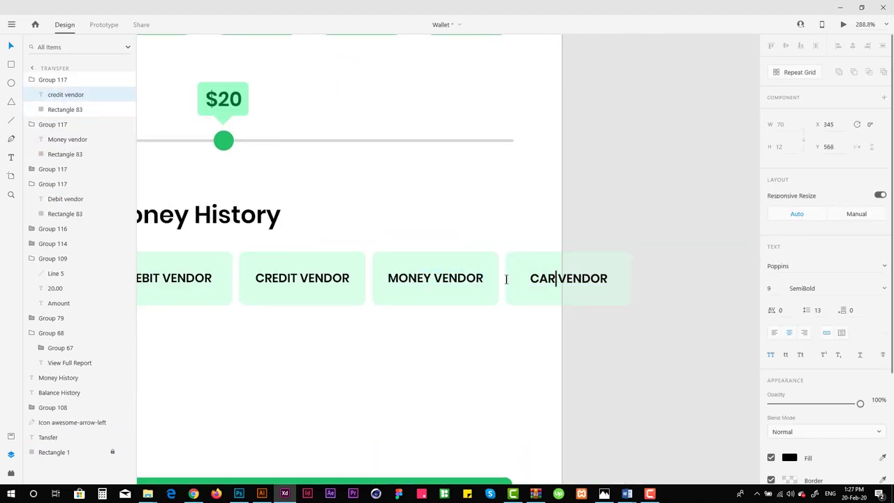
text(RD)
key(Escape)
Select the four vendor tiles and group them together
scroll(416, 424, down, 3)
scroll(523, 269, down, 1)
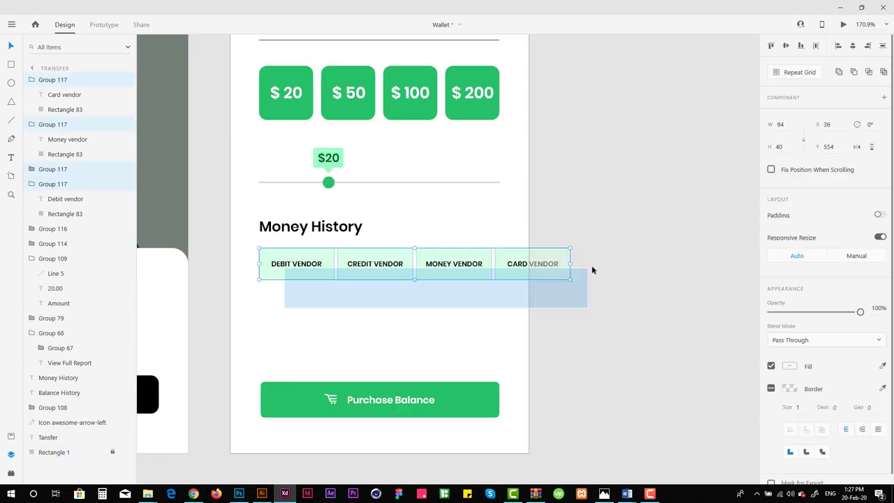
click(352, 325)
Show the layout columns and draw a rectangle 302 wide across them, covering the row of vendor tiles
key(ctrl+shift+apostrophe)
scroll(531, 260, up, 3)
key(r)
mouse_move(246, 208)
mouse_down()
mouse_move(585, 411)
mouse_move(621, 319)
mouse_up()
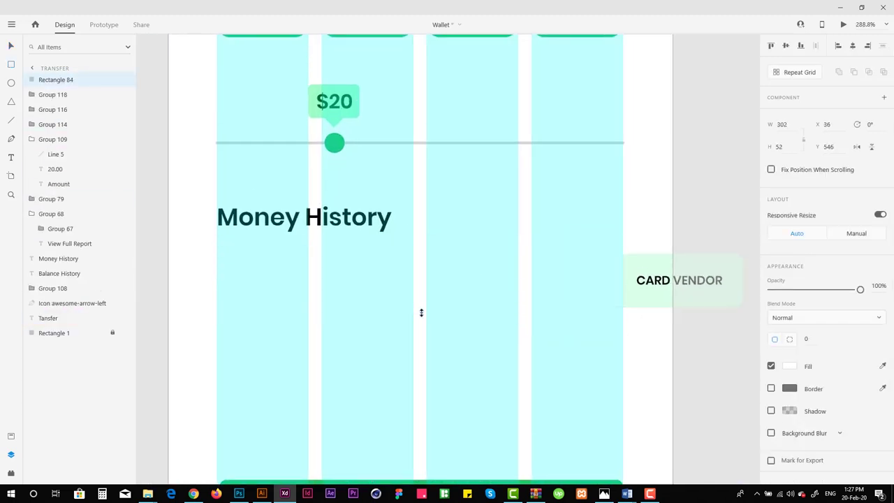
Mask the vendor tile group with the rectangle so the row is cropped to the content width
shift+click(31, 93)
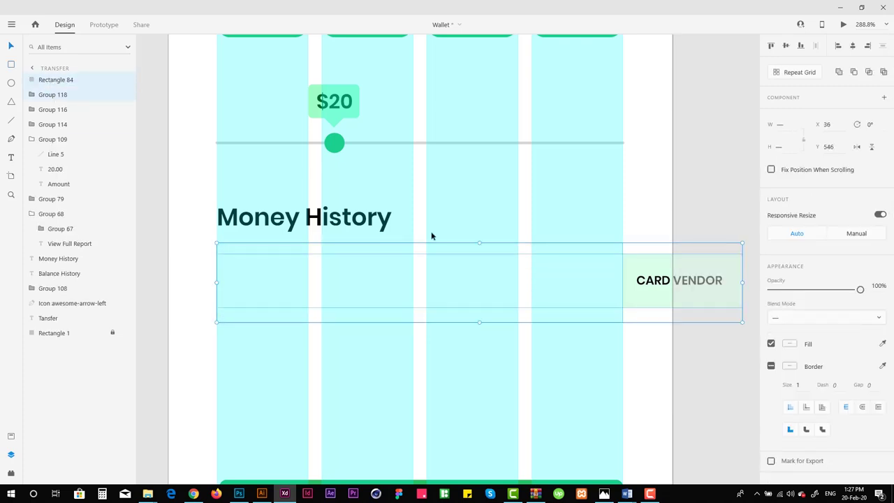
right_click(599, 258)
click(500, 271)
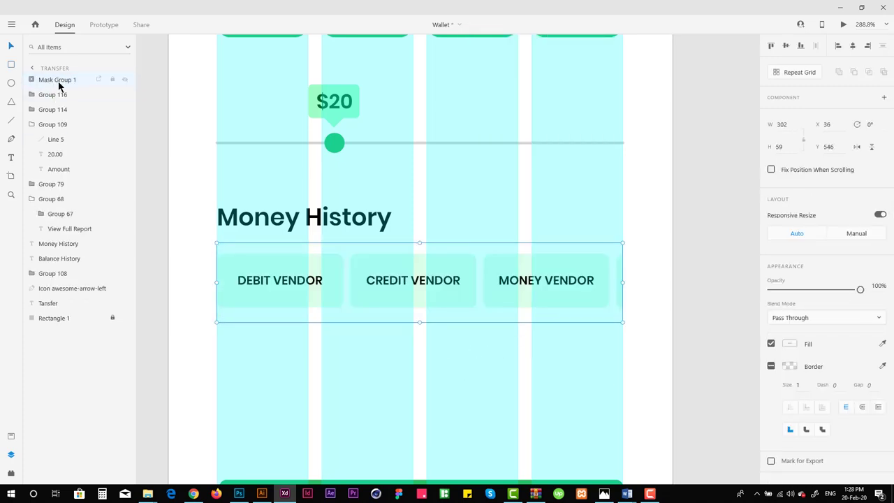
Put the masked vendor row in a group and remove the cropped fourth tile from it
scroll(461, 313, down, 3)
click(461, 313)
scroll(497, 324, up, 3)
scroll(547, 270, up, 1)
scroll(475, 312, down, 2)
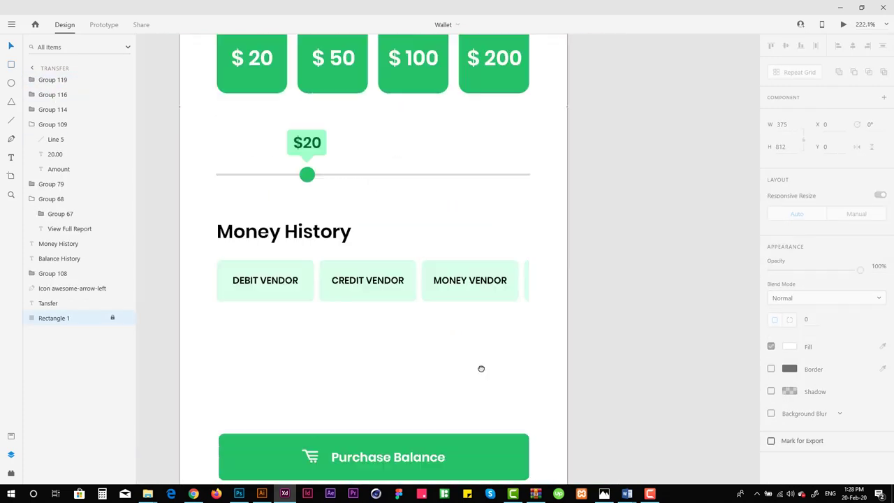
scroll(475, 312, up, 3)
click(479, 321)
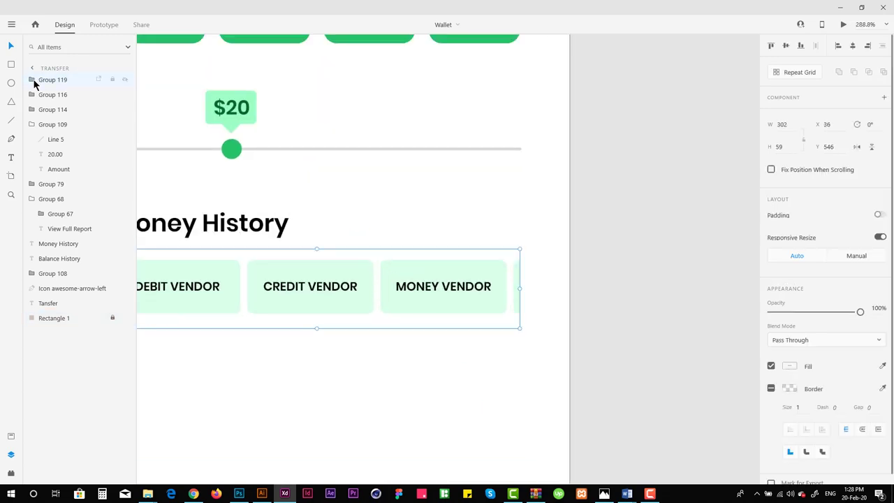
click(35, 82)
click(91, 163)
Copy a forward arrow icon from the Balance screen's list to the end of the vendor row and colour it green
scroll(347, 190, down, 3)
scroll(348, 190, up, 3)
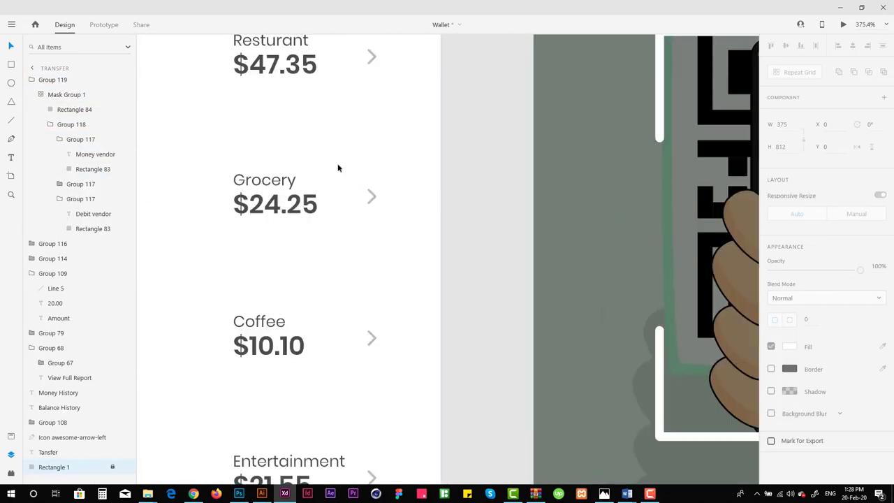
scroll(371, 200, up, 5)
scroll(371, 200, down, 5)
scroll(319, 273, up, 3)
click(67, 126)
key(ctrl+v)
scroll(457, 296, up, 2)
scroll(457, 297, down, 5)
click(523, 250)
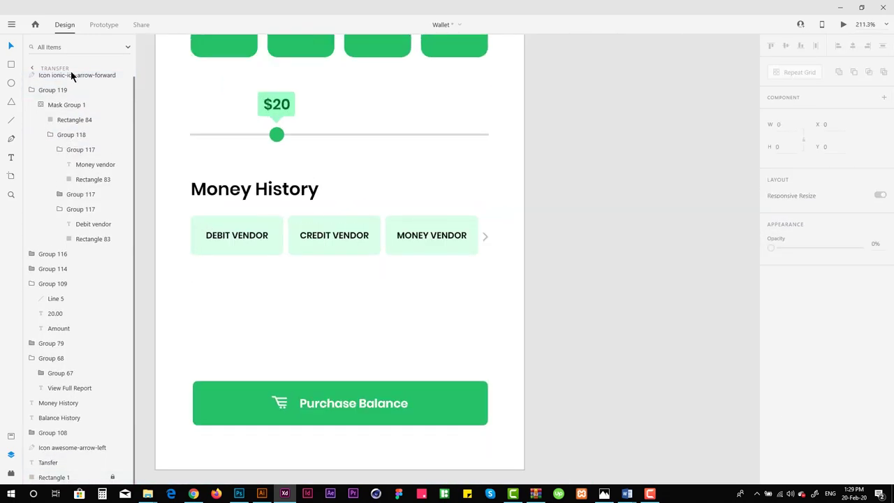
click(72, 74)
click(426, 429)
Ungroup the Purchase Balance button and delete its cart icon
scroll(427, 429, down, 3)
scroll(401, 349, down, 1)
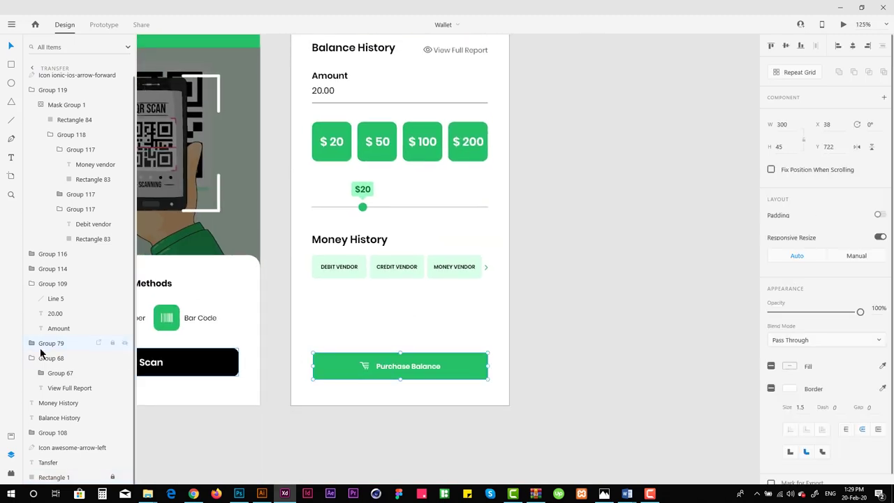
scroll(384, 398, up, 4)
click(419, 328)
click(43, 79)
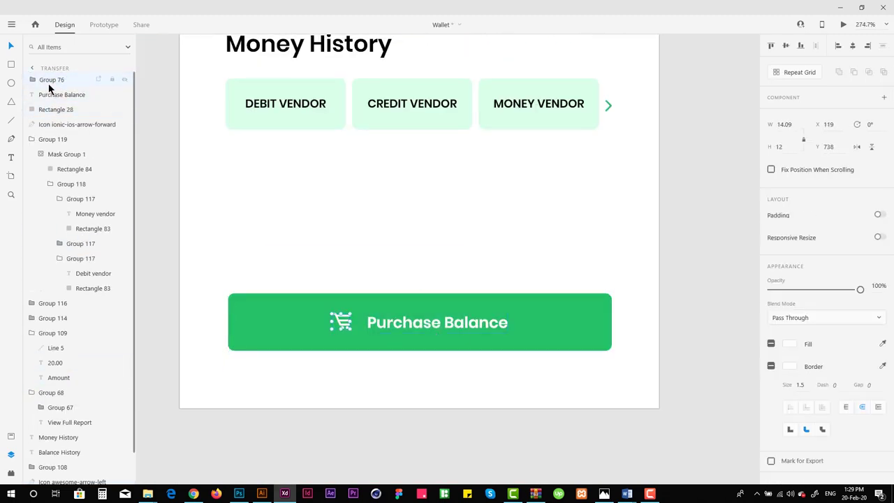
key(Delete)
Change the button's text to "Continue", centre it and group it with the button rectangle
scroll(433, 332, down, 2)
double_click(417, 349)
text(Continue)
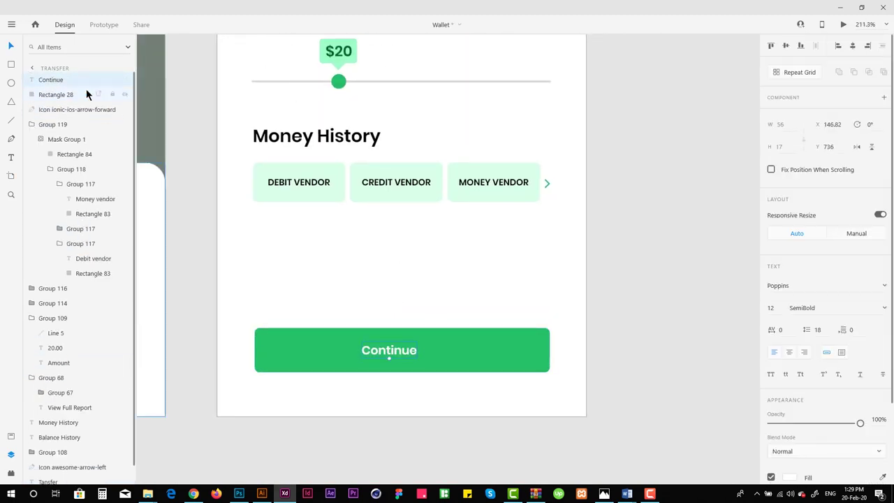
key(Escape)
key(Escape)
scroll(321, 357, down, 4)
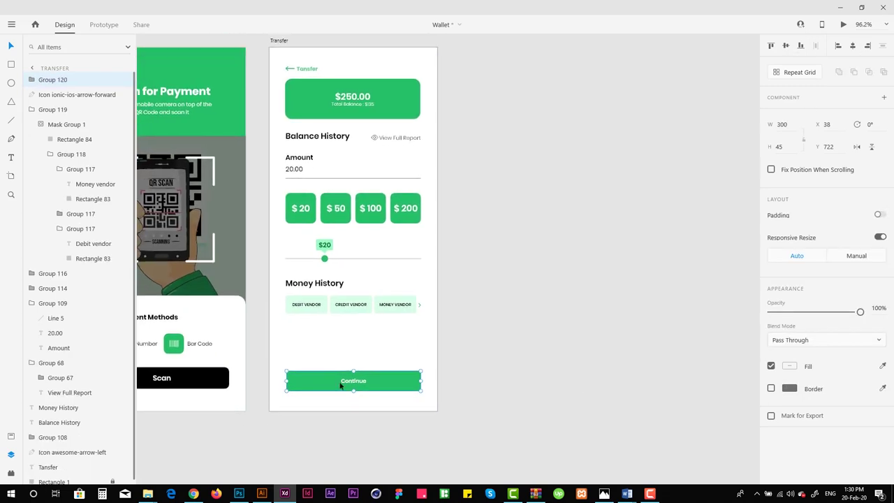
Try moving the Continue button further up towards the vendor row
scroll(412, 404, up, 2)
key(shift+Up)
key(shift+Up)
key(shift+Up)
key(shift+Up)
key(shift+Up)
key(shift+Up)
key(shift+Up)
key(shift+Up)
key(shift+Up)
key(shift+Up)
scroll(408, 393, down, 2)
drag(466, 409, 326, 323)
key(ctrl+z)
Temporarily group everything from the balance card to the vendor row and position it at Y 89
drag(510, 373, 309, 123)
key(ctrl+g)
drag(418, 141, 417, 173)
key(ctrl+z)
key(ctrl+z)
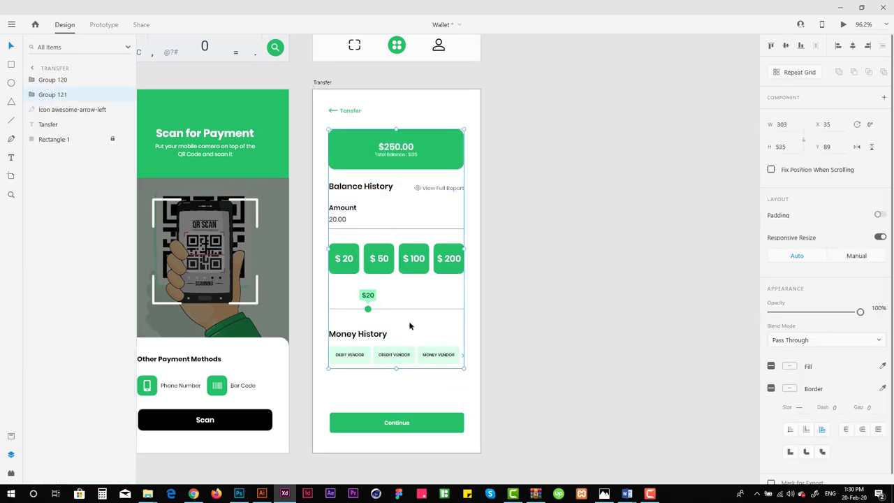
scroll(376, 426, up, 5)
scroll(335, 368, up, 3)
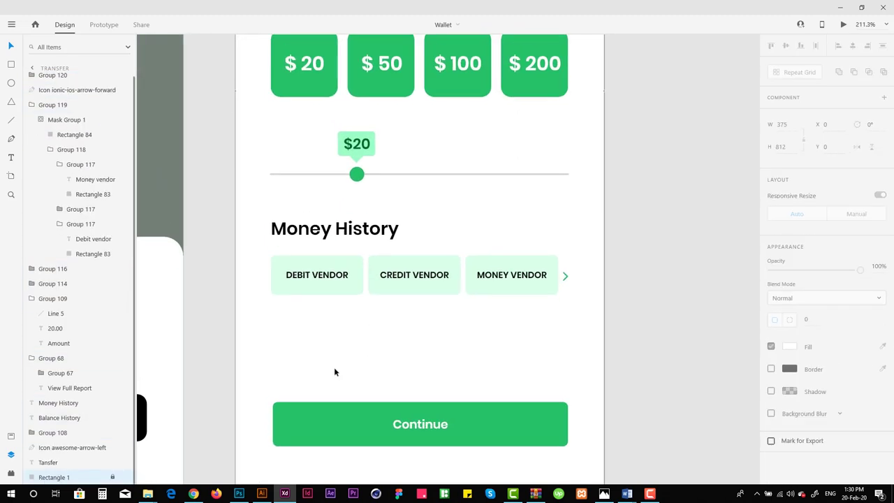
Duplicate the Continue button and place the copy directly above the original
scroll(335, 368, left, 3)
double_click(398, 254)
drag(399, 254, 399, 379)
drag(461, 402, 451, 385)
key(ctrl+z)
drag(398, 441, 433, 384)
Change the copied button's text to "More Payment Options" and centre it in the button
double_click(447, 385)
double_click(444, 384)
text(More Payment options)
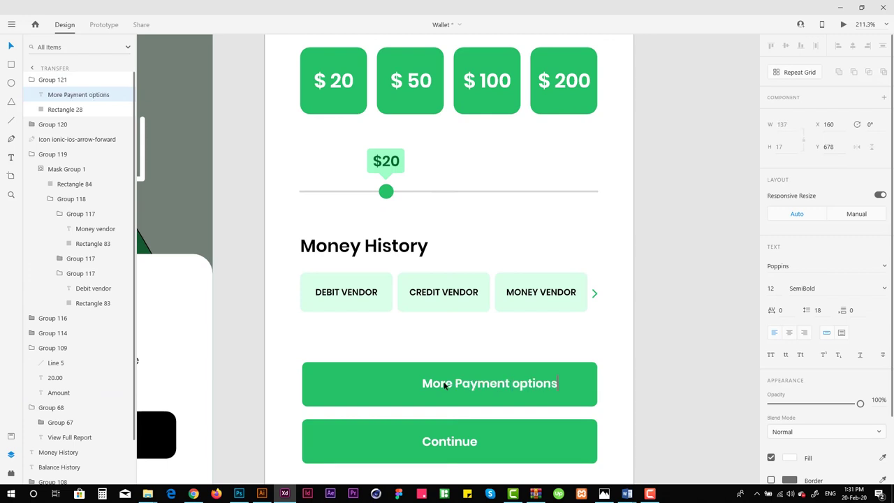
text(O)
key(Escape)
Move the Money History heading and the vendor row down slightly towards the buttons
scroll(426, 279, right, 2)
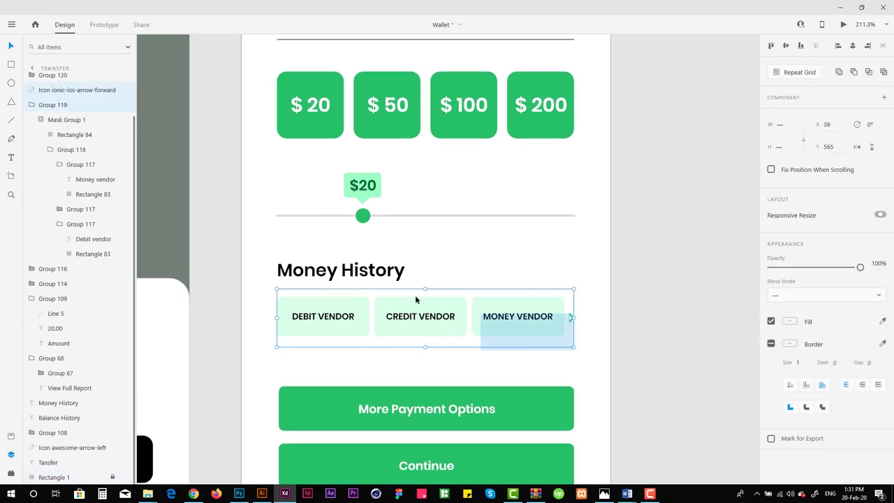
click(301, 279)
Fill the More Payment Options button with the slider tooltip's light green and make its text black
click(84, 109)
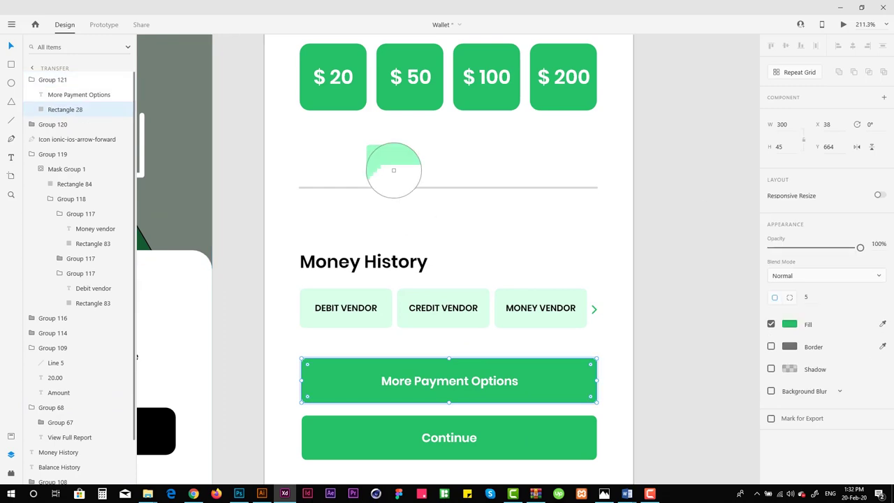
click(79, 94)
click(789, 324)
click(645, 268)
Examine the Transfer screen's layout and compare it with the other wallet artboards
scroll(585, 321, down, 3)
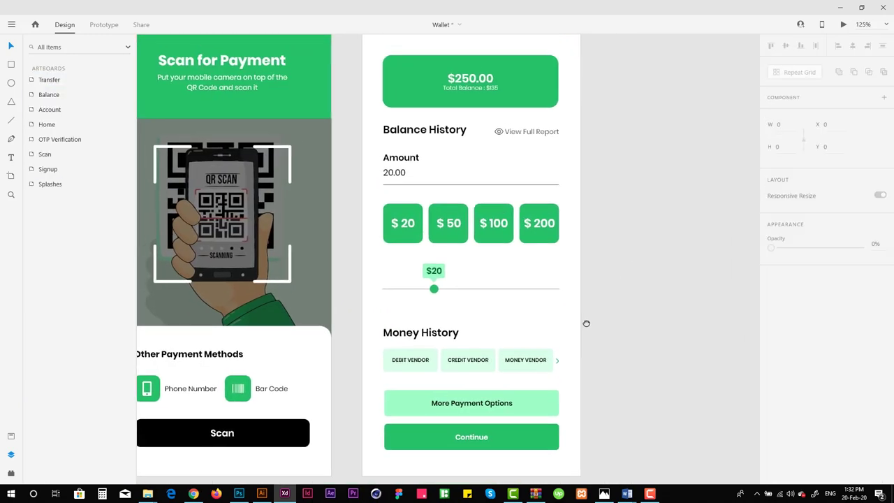
scroll(453, 391, up, 2)
scroll(452, 391, down, 2)
click(401, 324)
scroll(401, 331, down, 2)
click(525, 341)
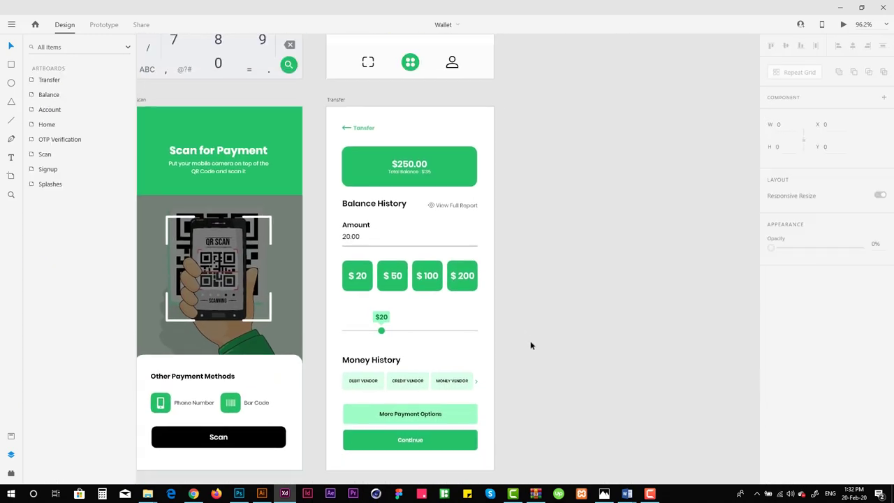
scroll(431, 357, up, 1)
scroll(431, 356, down, 3)
scroll(610, 333, up, 5)
click(456, 323)
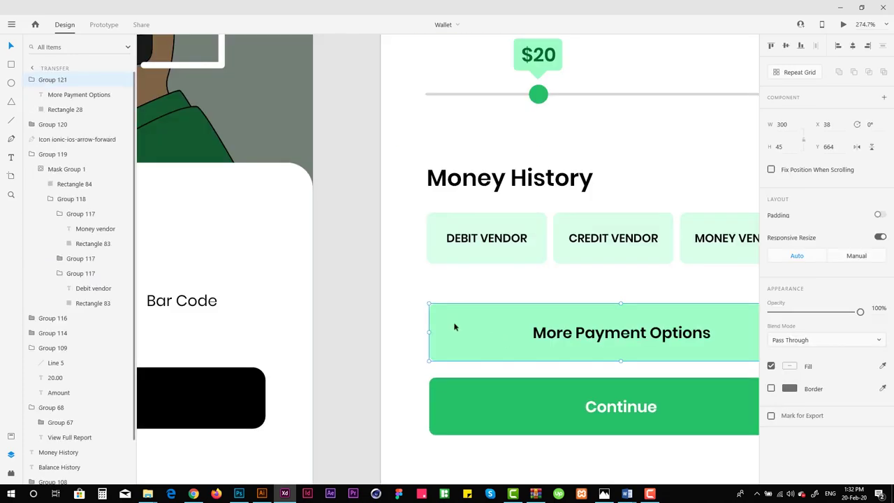
click(438, 396)
scroll(433, 390, down, 4)
scroll(392, 246, up, 4)
drag(393, 245, 698, 279)
click(684, 272)
scroll(524, 399, down, 4)
click(525, 399)
scroll(320, 253, up, 4)
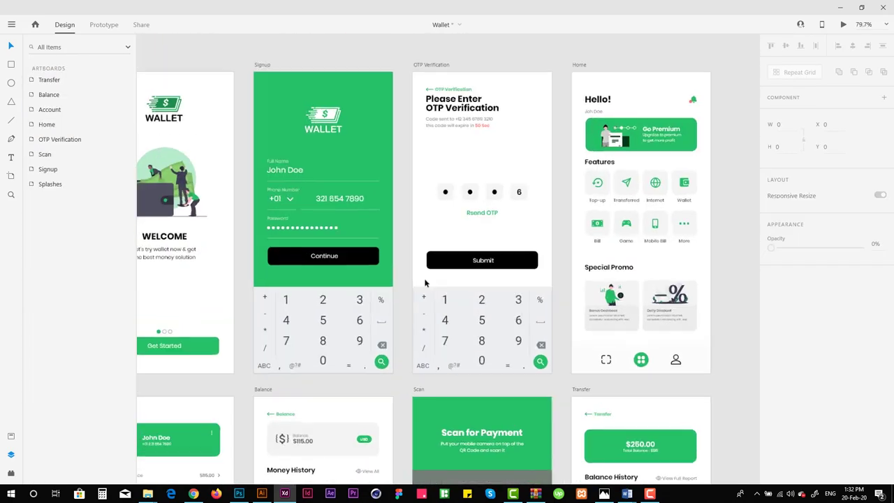
click(213, 225)
scroll(213, 225, down, 4)
click(579, 212)
scroll(578, 212, up, 3)
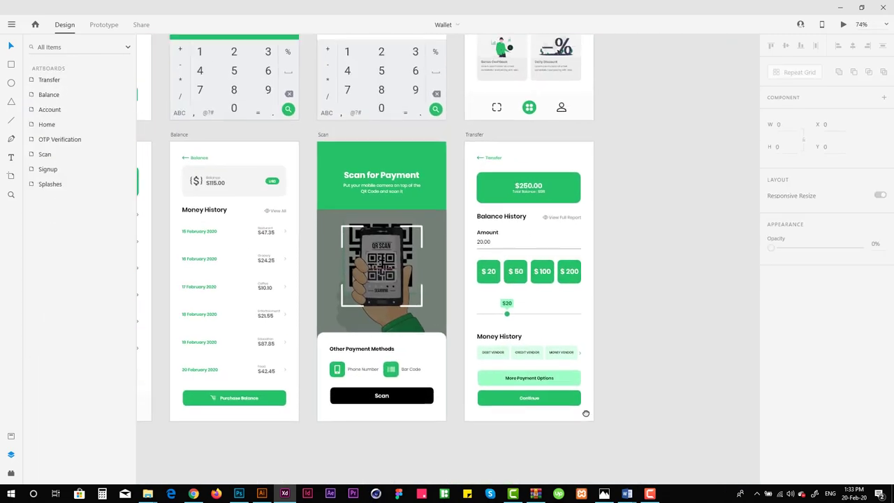
Change the Transfer screen's "Balance History" heading to "Amount to Transfer"
scroll(501, 322, up, 4)
double_click(419, 132)
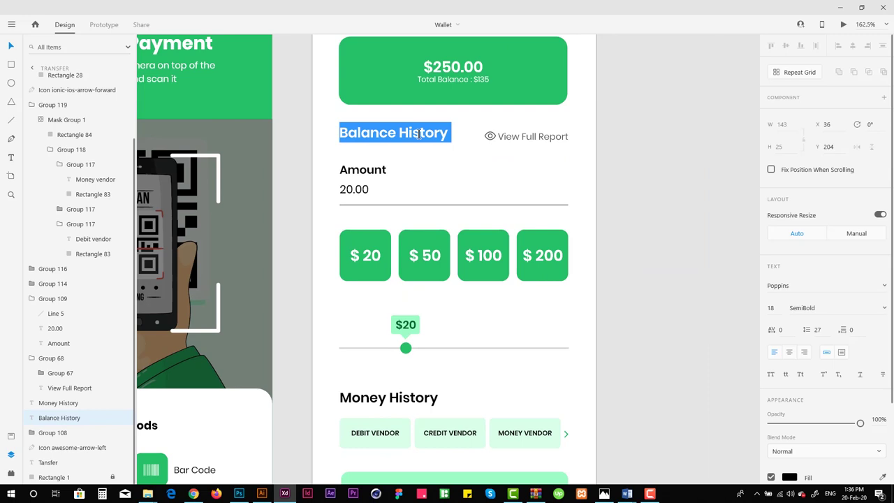
text(Amount to Transfer)
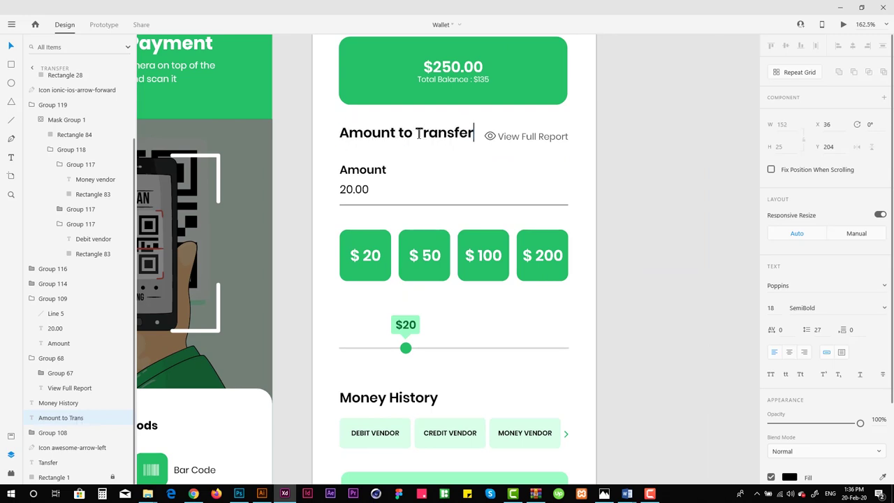
click(375, 175)
click(375, 175)
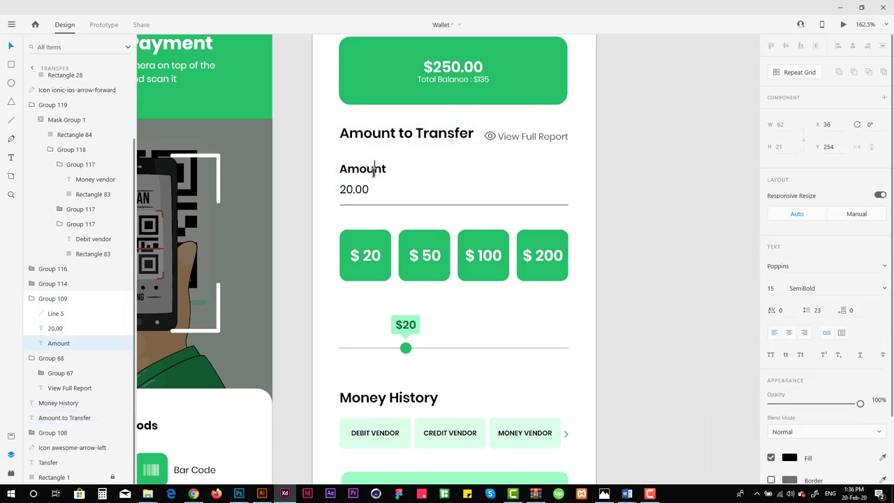
Edit the balance amount shown on the Balance screen
scroll(398, 227, up, 3)
scroll(397, 228, down, 2)
scroll(435, 219, right, 4)
double_click(428, 203)
double_click(430, 203)
key(Right)
key(shift+Left)
key(shift+Left)
key(shift+Left)
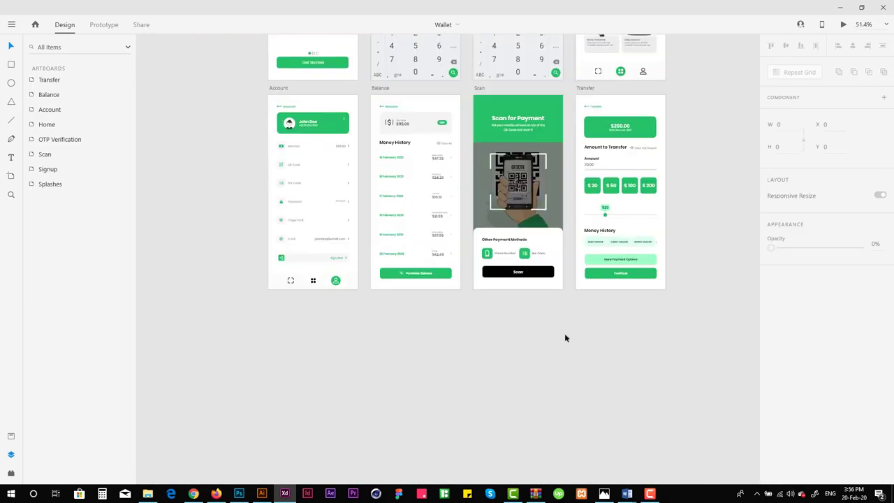
Duplicate the Transfer artboard into a new row below the others and name the copy "Transaction Details"
drag(590, 88, 286, 305)
scroll(285, 307, up, 6)
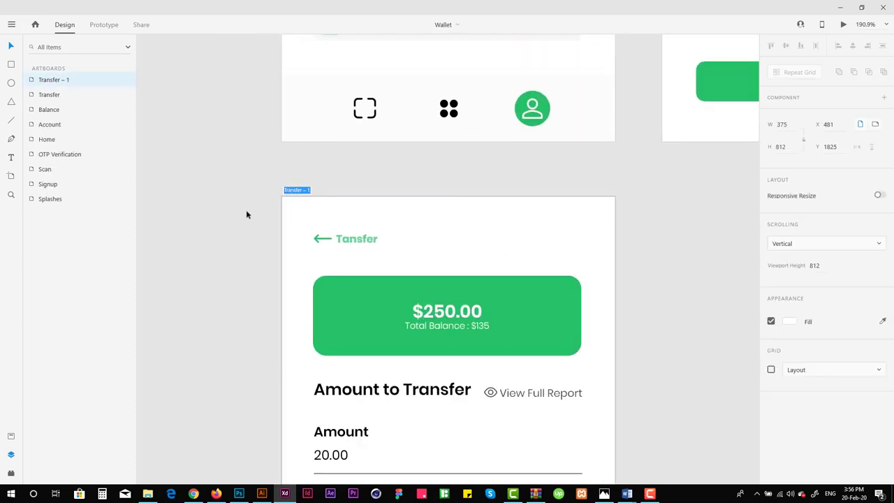
text(action Details)
key(Return)
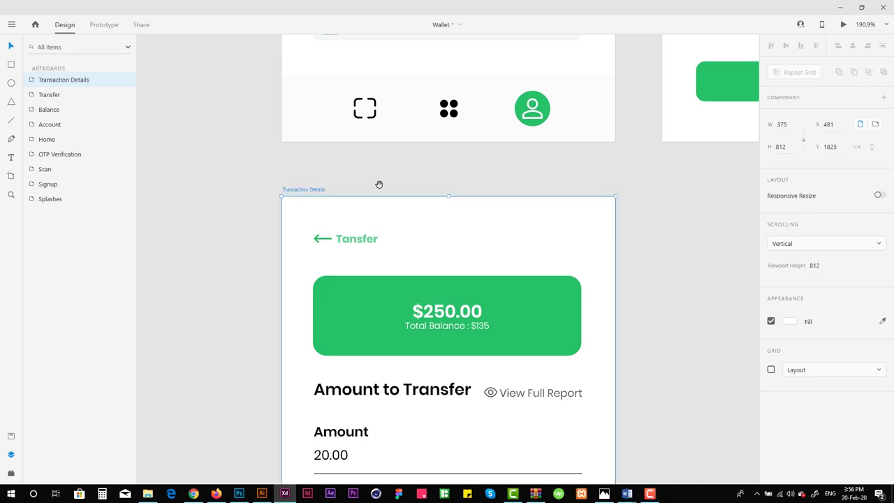
Change the new screen's title beside the back arrow to "Transaction Details"
scroll(381, 179, up, 3)
double_click(363, 130)
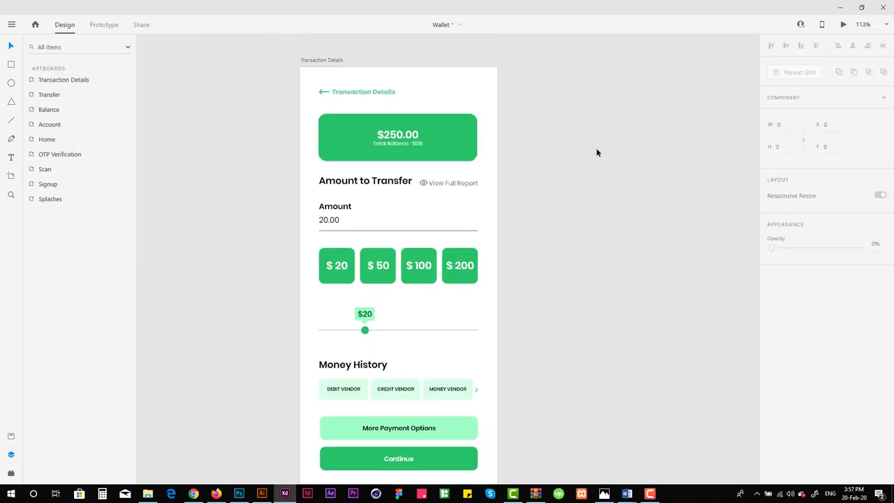
scroll(537, 337, up, 5)
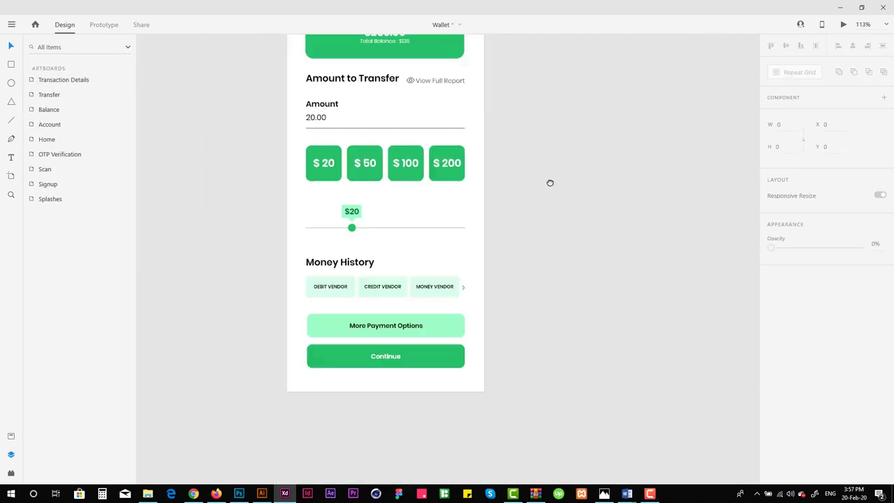
scroll(403, 203, down, 3)
Delete the green balance card and place a copy of the OTP screen's code message under the title at Y 70
click(387, 194)
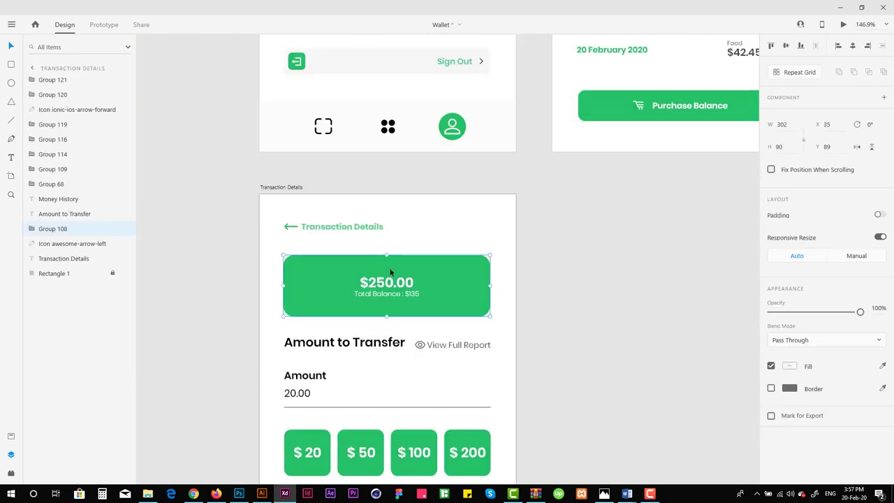
key(Delete)
key(ctrl+v)
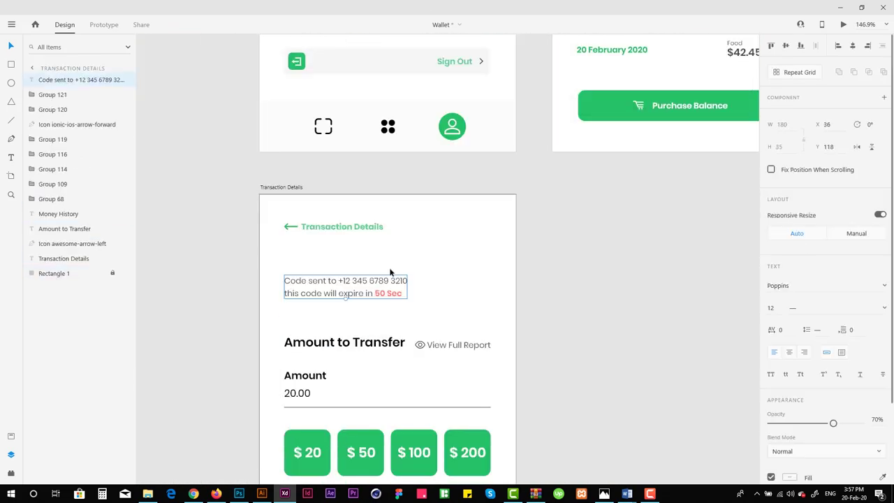
click(232, 252)
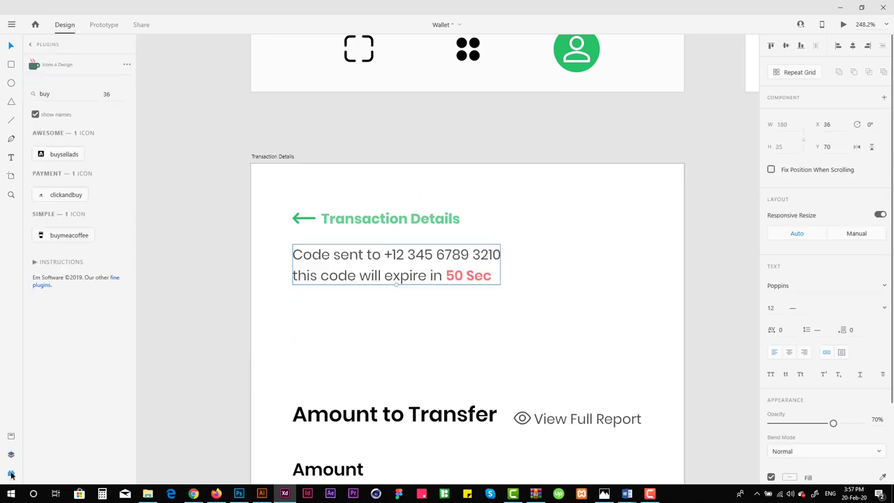
Turn the pasted message into a 204 wide area text box and fill it with Lorem Ipsum placeholder text
click(10, 473)
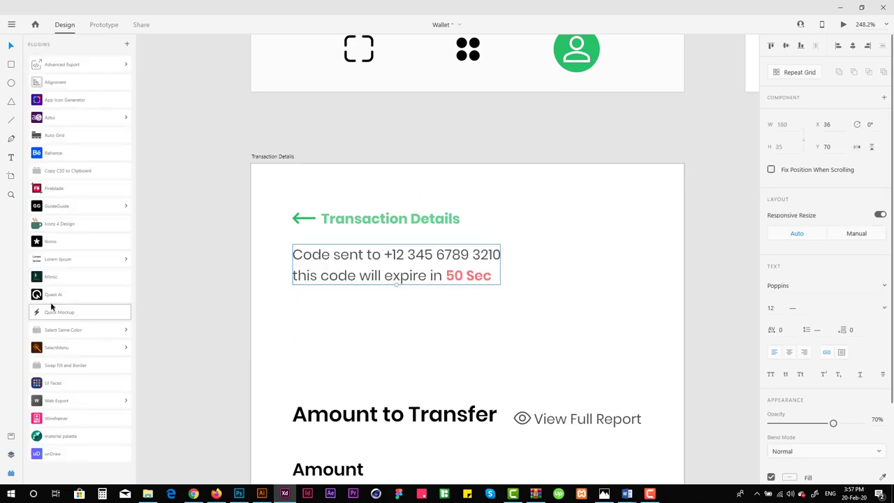
click(58, 259)
click(68, 283)
click(841, 355)
drag(384, 264, 528, 342)
click(113, 285)
Trim the placeholder paragraph to three lines ending with "tempor"
double_click(415, 323)
drag(482, 316, 453, 297)
key(BackSpace)
key(Escape)
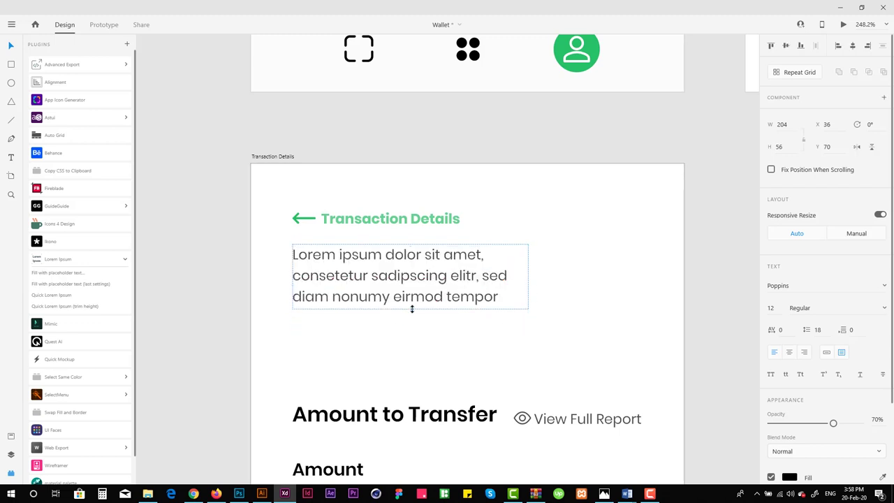
Set the placeholder paragraph's font weight to SemiBold
scroll(411, 308, down, 2)
click(799, 307)
key(Down)
key(Down)
key(Down)
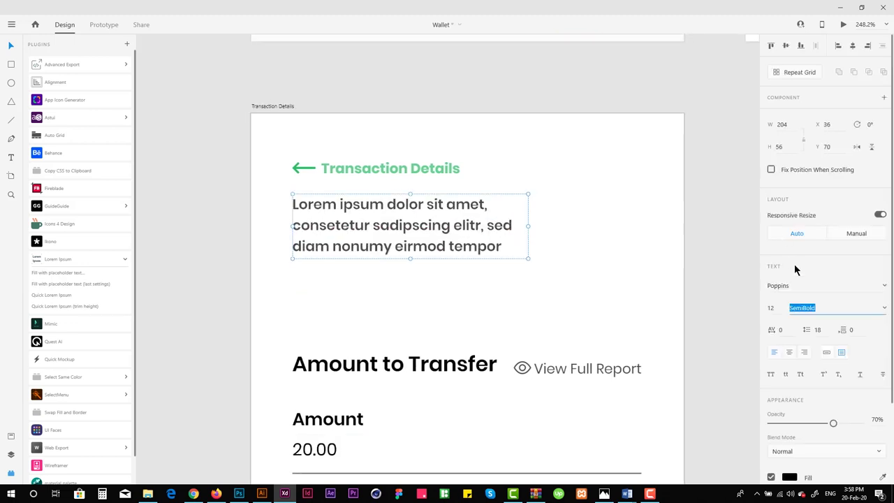
click(715, 218)
click(384, 253)
scroll(385, 253, down, 2)
click(519, 252)
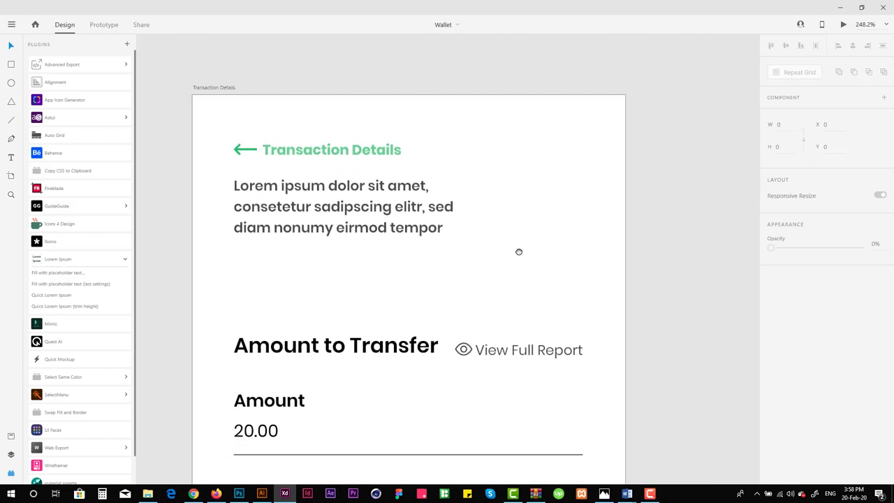
Delete the "Amount to Transfer" heading, the View Full Report link and the amount field's texts, keeping only the underline
scroll(321, 323, down, 1)
drag(242, 259, 221, 415)
key(Delete)
Move the remaining line up beneath the paragraph to Y 143.5 and make it dashed with dash 5 and gap 5
click(521, 406)
key(shift+Up)
key(shift+Up)
key(shift+Up)
key(shift+Up)
key(shift+Up)
key(shift+Up)
key(shift+Up)
key(shift+Up)
key(shift+Up)
key(shift+Up)
key(shift+Up)
key(shift+Up)
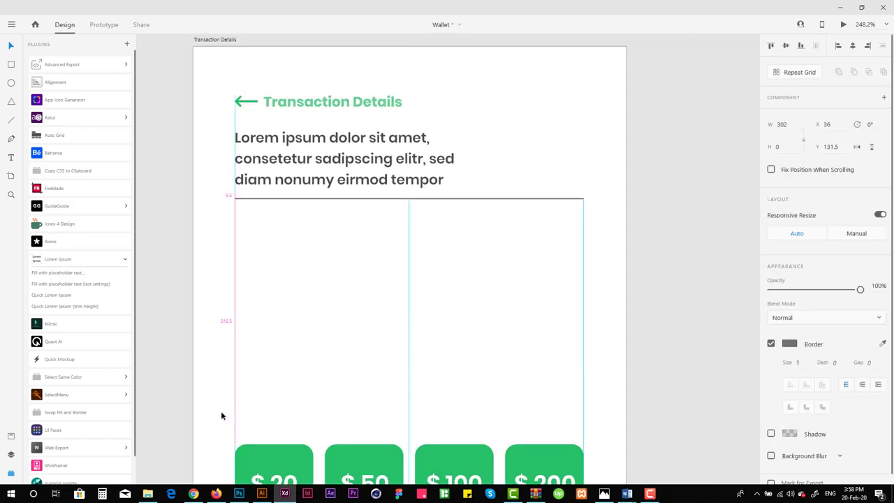
key(shift+Down)
click(834, 363)
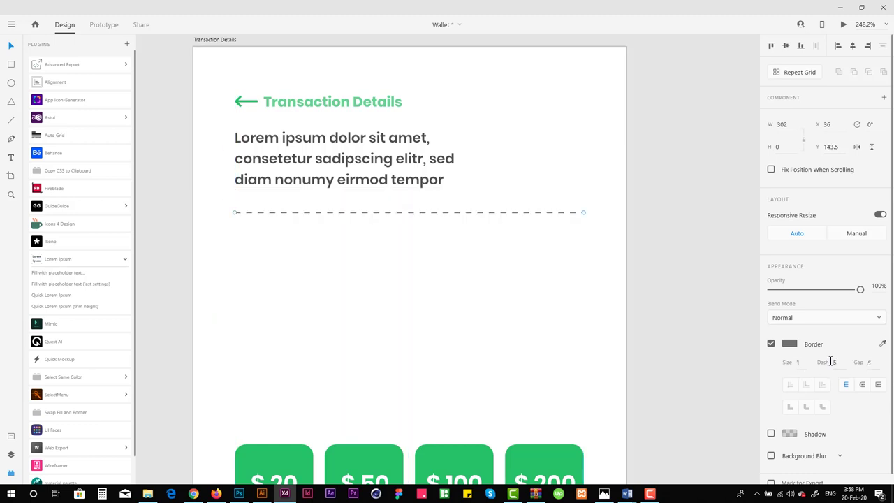
Set the description paragraph's font size to 10 with line spacing 16
scroll(423, 301, up, 2)
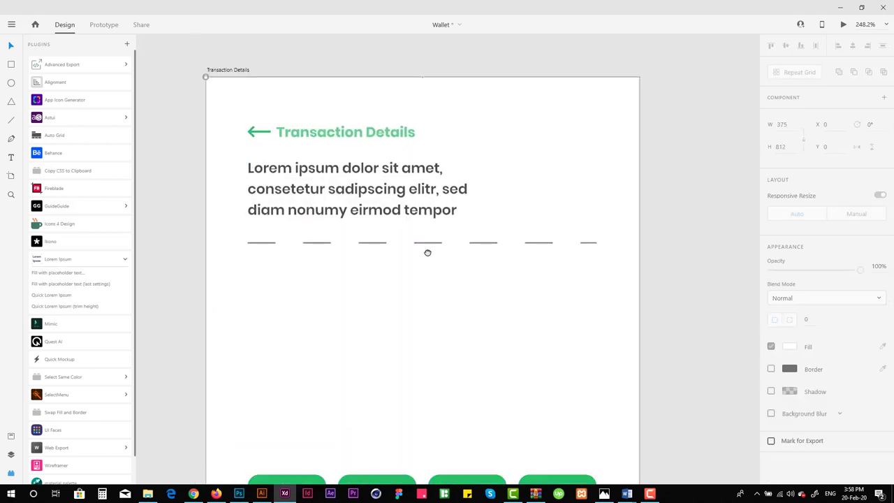
scroll(295, 116, down, 3)
click(295, 116)
click(768, 308)
text(9)
key(Return)
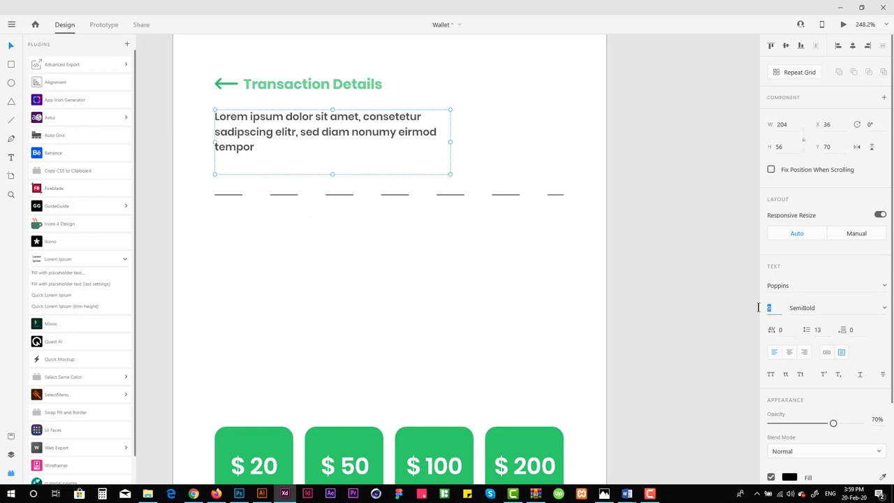
text(10)
key(Return)
click(325, 256)
scroll(335, 254, down, 1)
scroll(311, 118, up, 1)
Copy the description paragraph beneath the dashed divider at Y 161 and set the copy's font weight to Regular
drag(310, 118, 291, 222)
scroll(807, 373, down, 2)
scroll(806, 374, up, 2)
click(801, 309)
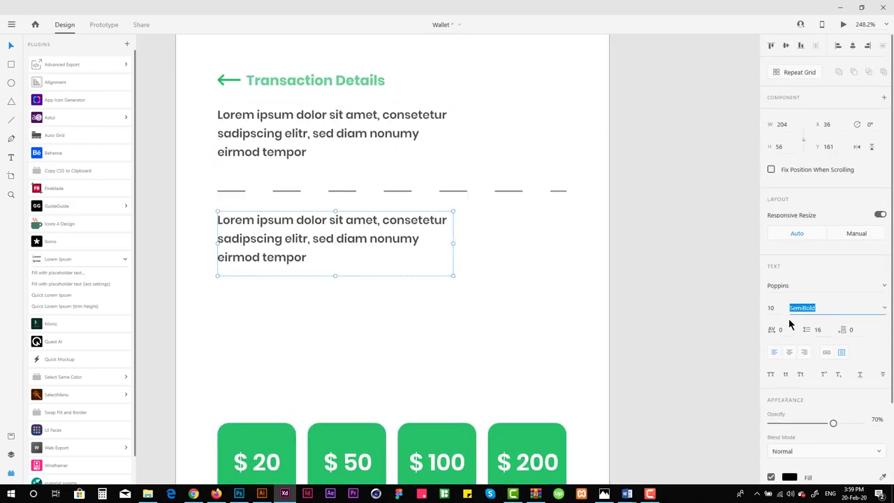
text(Regular)
key(Return)
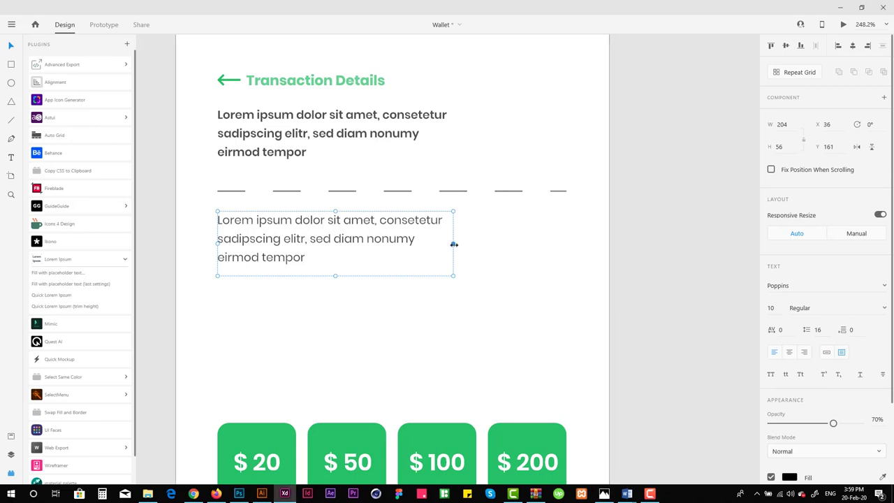
Show the layout grid, widen the copied text to 302, and replace its content with "2 Big Burger" as auto-width text
key(ctrl+shift+apostrophe)
drag(451, 242, 567, 243)
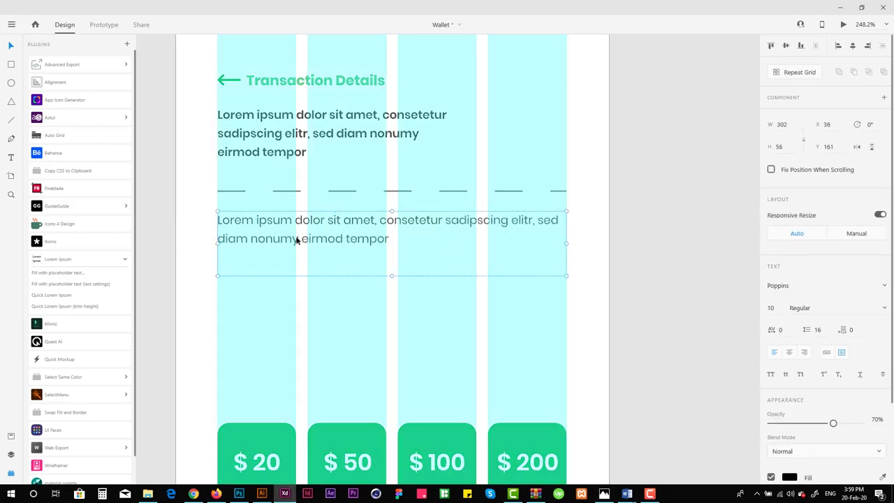
double_click(268, 235)
text(Burger)
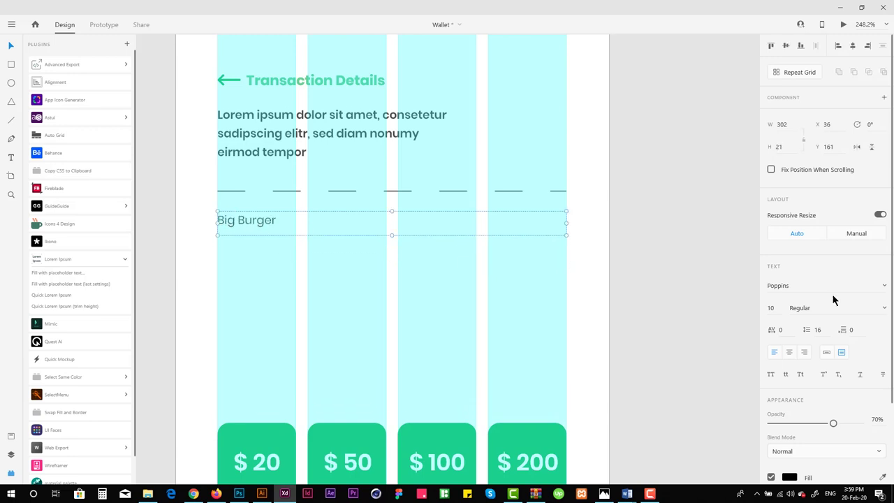
scroll(831, 321, down, 2)
scroll(829, 337, up, 2)
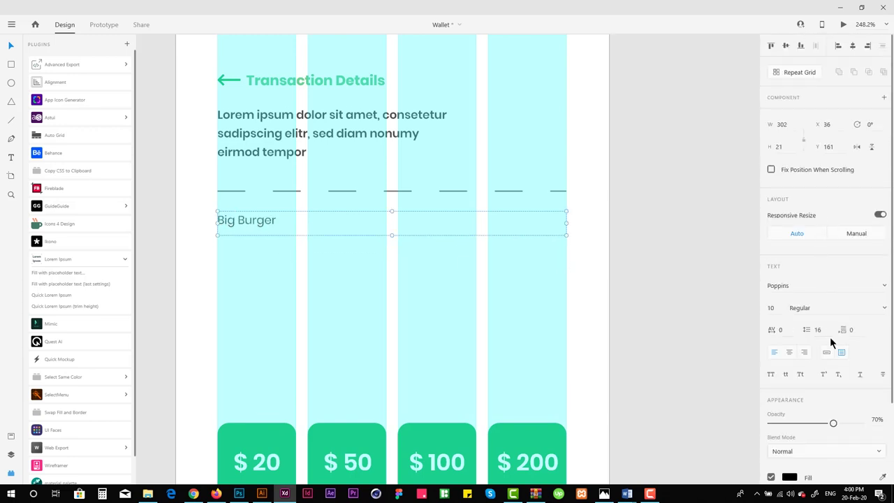
double_click(240, 221)
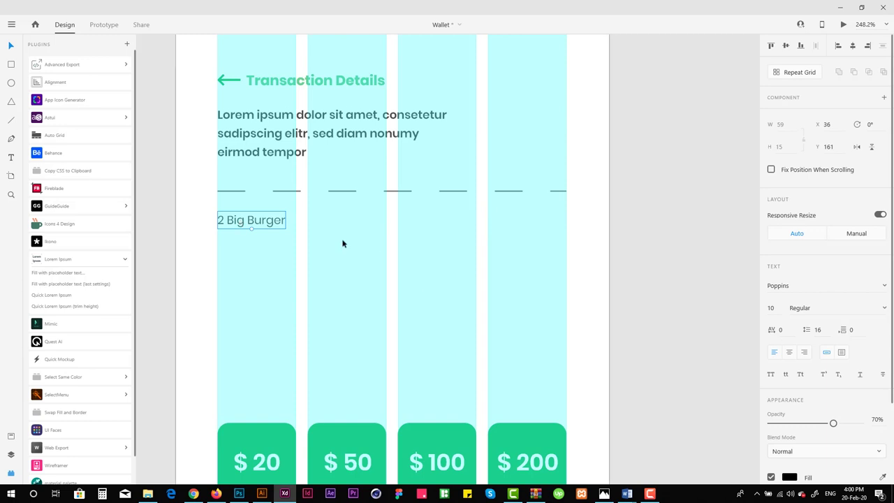
scroll(264, 189, down, 1)
Duplicate the "2 Big Burger" text horizontally over to the last grid column and change the copy to "$10.50"
drag(257, 187, 510, 190)
key(Return)
text($10.50)
key(Escape)
Give the "$10.50" price a heavier font weight and align it with the outer edge of the last grid column
click(840, 308)
text(Medium Italic)
key(Down)
click(467, 225)
click(496, 187)
scroll(496, 188, up, 3)
scroll(824, 280, down, 1)
click(789, 410)
key(Escape)
scroll(635, 245, down, 3)
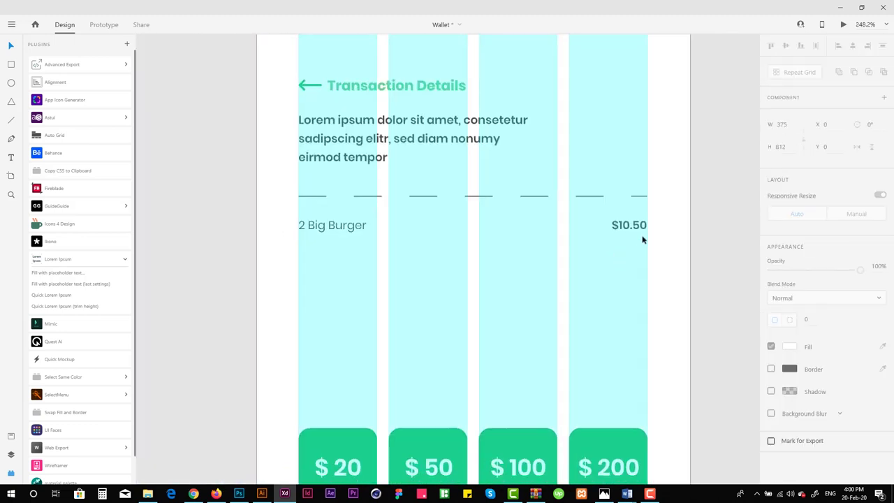
Add extra space between the quantity 2 and "Big Burger" in the item text
click(331, 229)
double_click(319, 224)
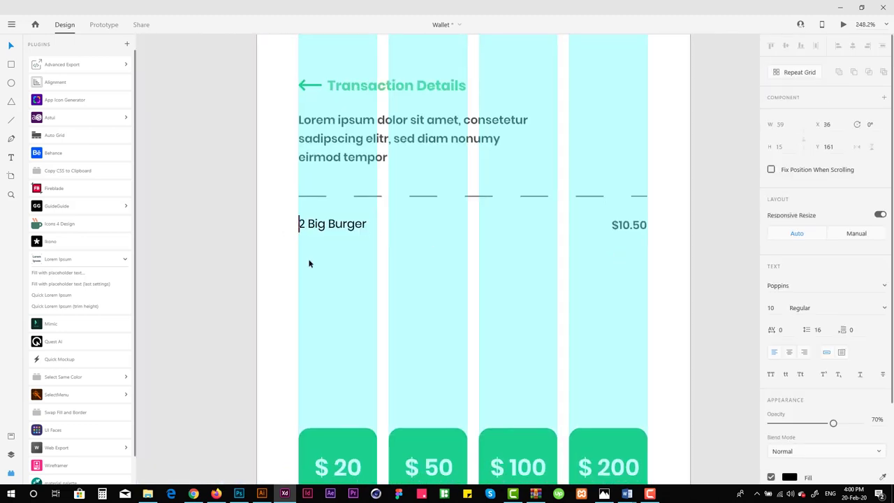
Turn the item name and price into a repeat grid of five evenly spaced rows below the divider, and ungroup the grid
drag(285, 256, 559, 213)
scroll(489, 226, down, 2)
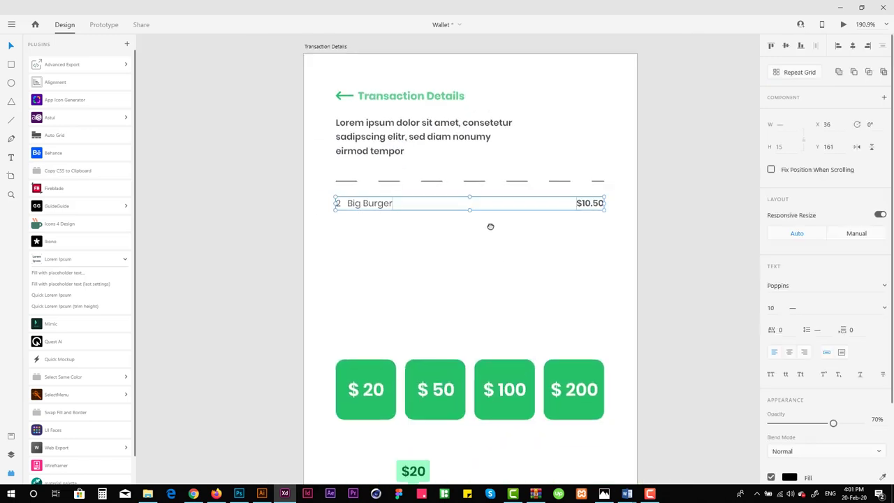
key(ctrl+r)
drag(469, 266, 467, 358)
drag(385, 312, 384, 340)
right_click(492, 347)
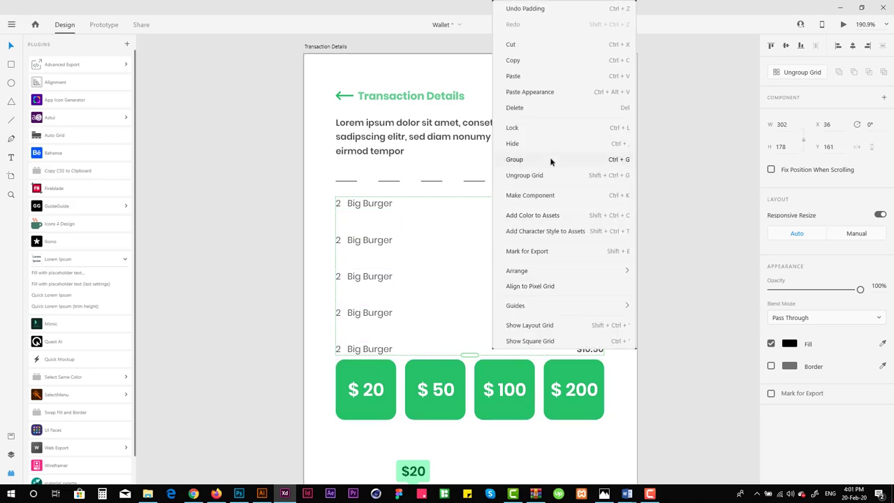
key(Escape)
Open the second row's item text for editing
double_click(362, 234)
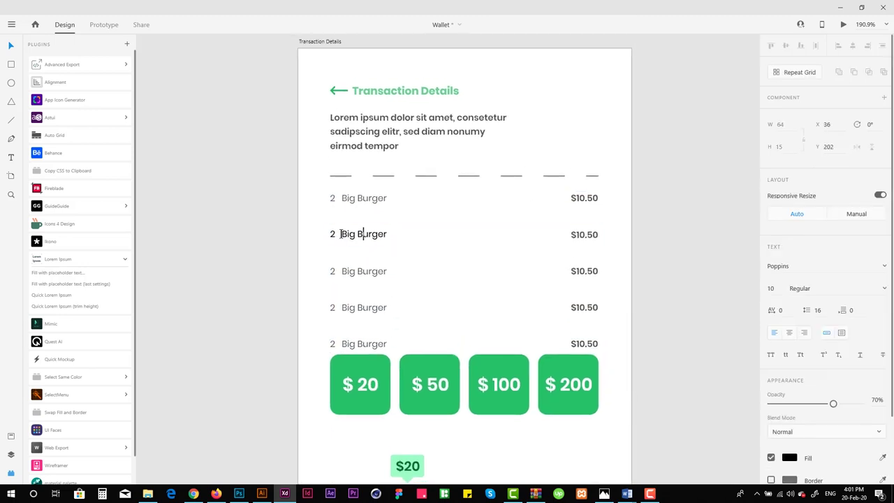